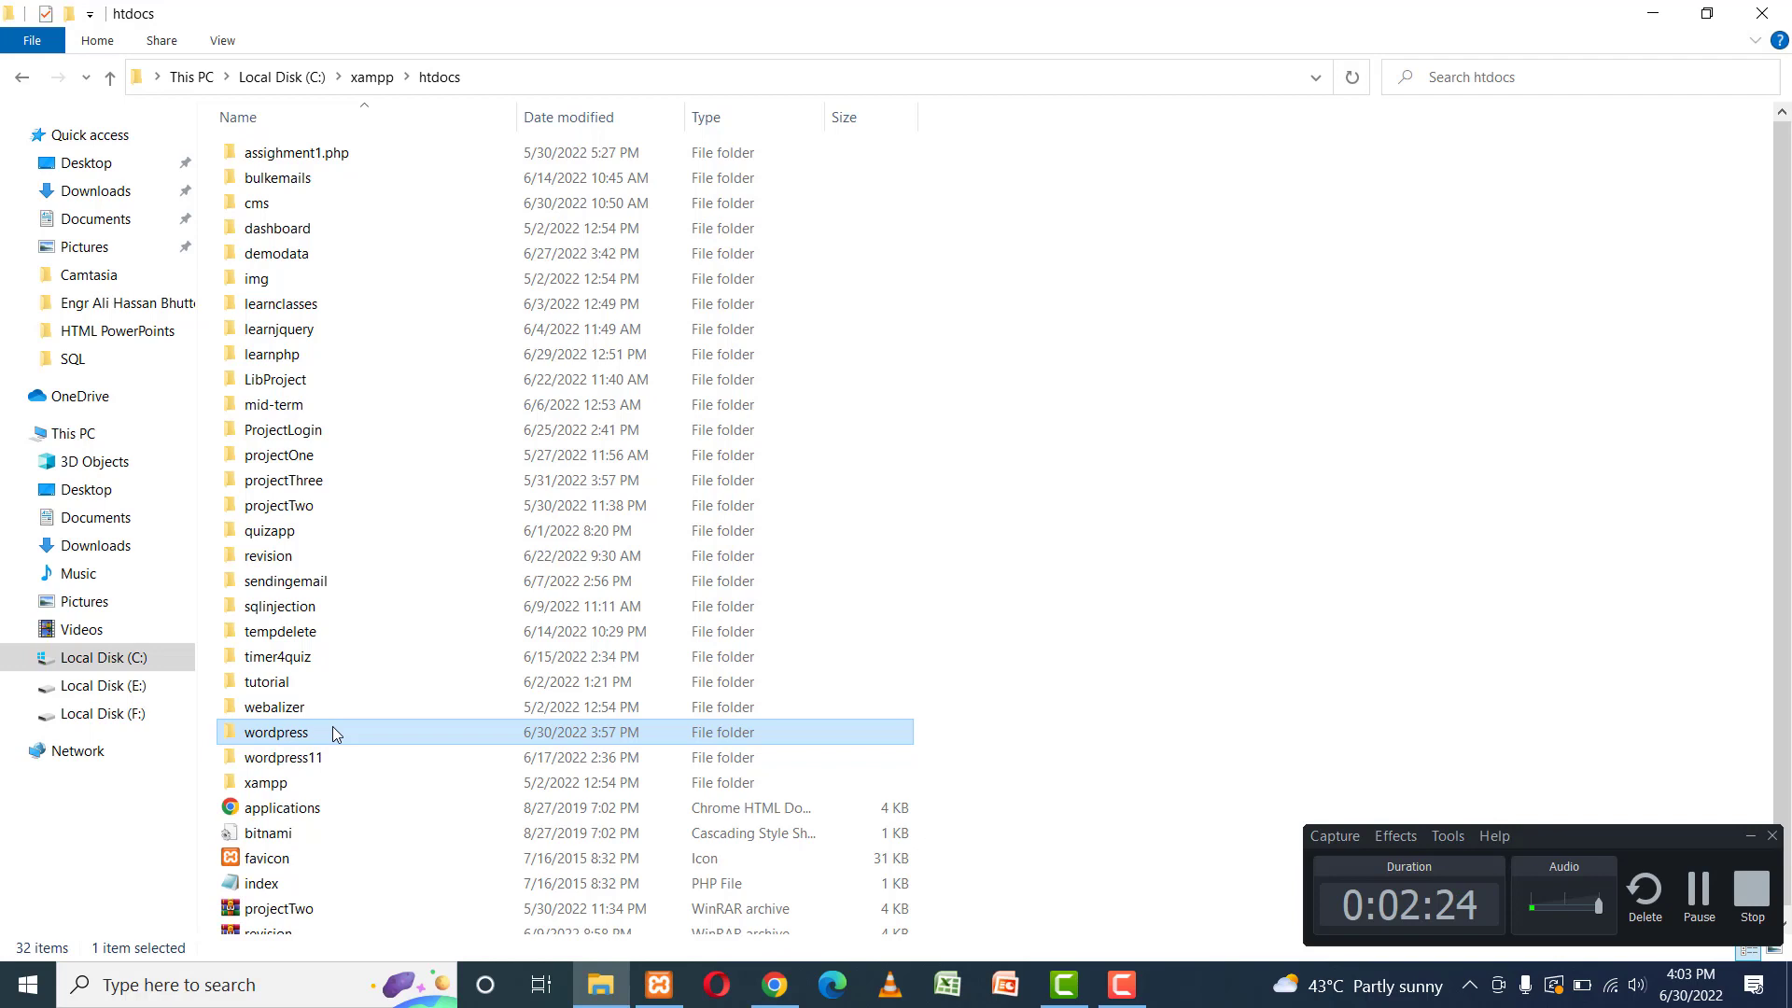
# Bring the Chrome window showing the XAMPP dashboard forward and select its address bar.
pyautogui.click(796, 991)
pyautogui.click(386, 62)
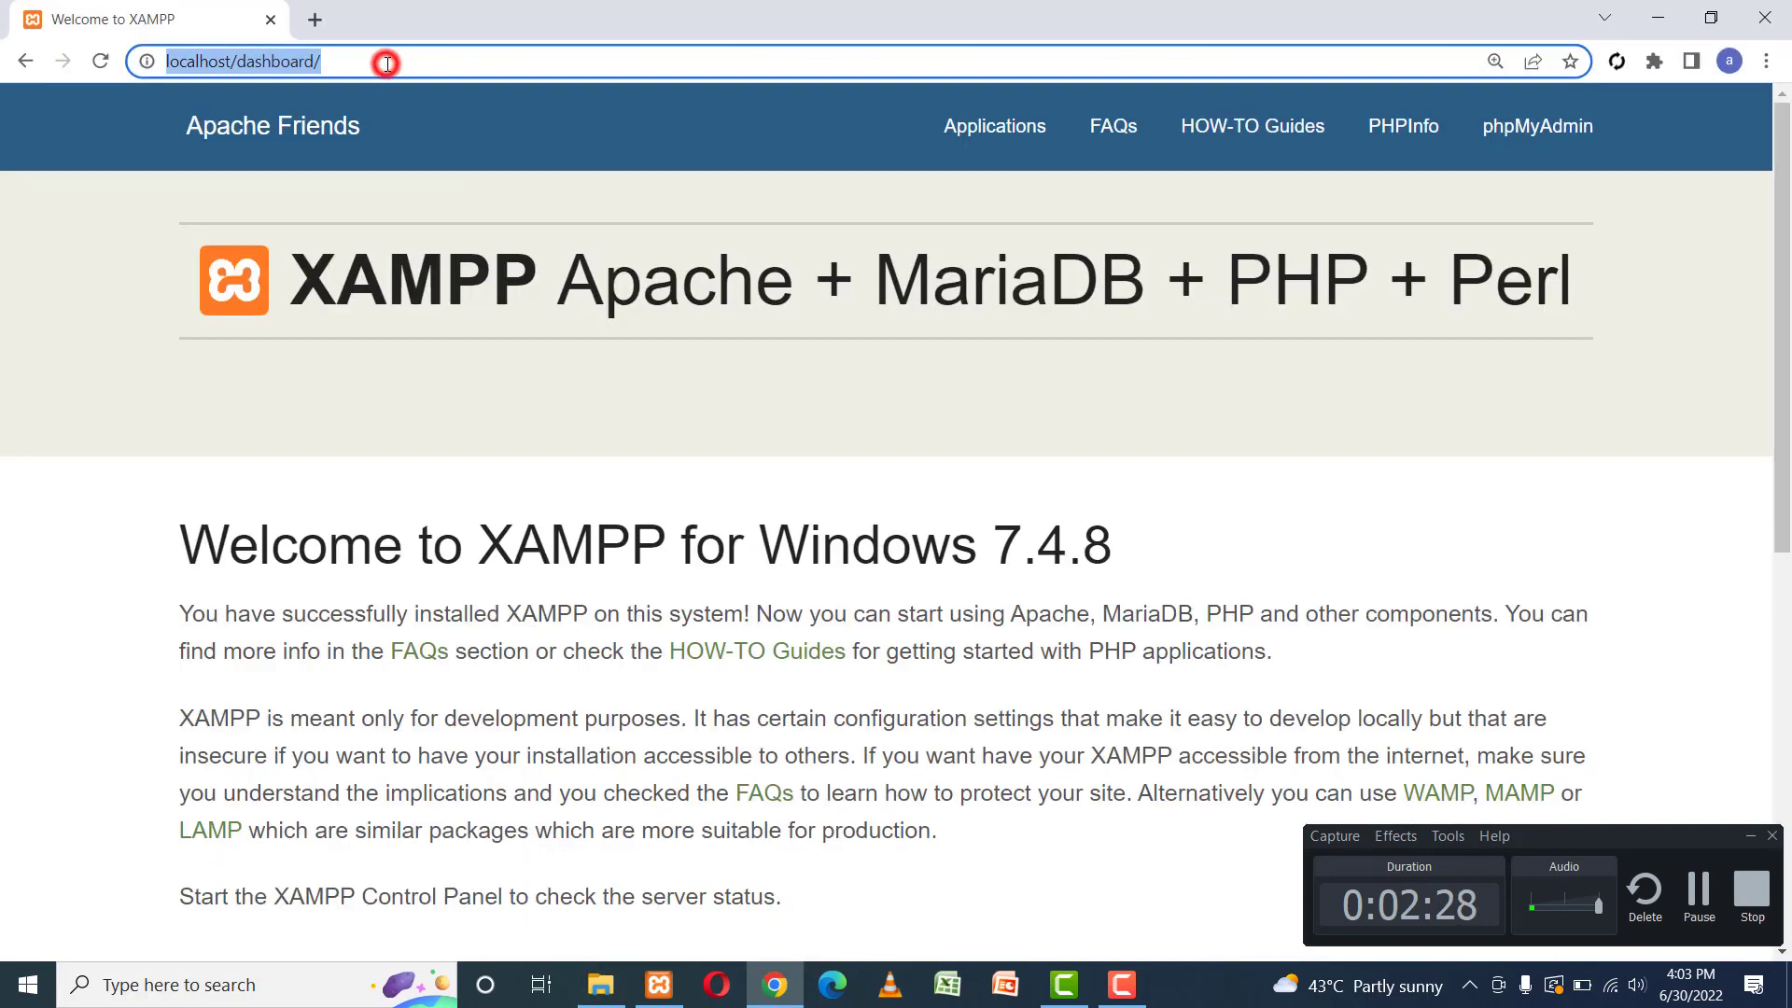
# Change the address from localhost/dashboard/ to localhost/wordpress and load it.
pyautogui.click(386, 63)
pyautogui.hotkey('shift', 'Left')
pyautogui.hotkey('shift', 'Left')
pyautogui.hotkey('shift', 'Left')
pyautogui.hotkey('shift', 'Left')
pyautogui.hotkey('shift', 'Left')
pyautogui.hotkey('shift', 'Left')
pyautogui.hotkey('shift', 'Left')
pyautogui.hotkey('shift', 'Left')
pyautogui.hotkey('shift', 'Left')
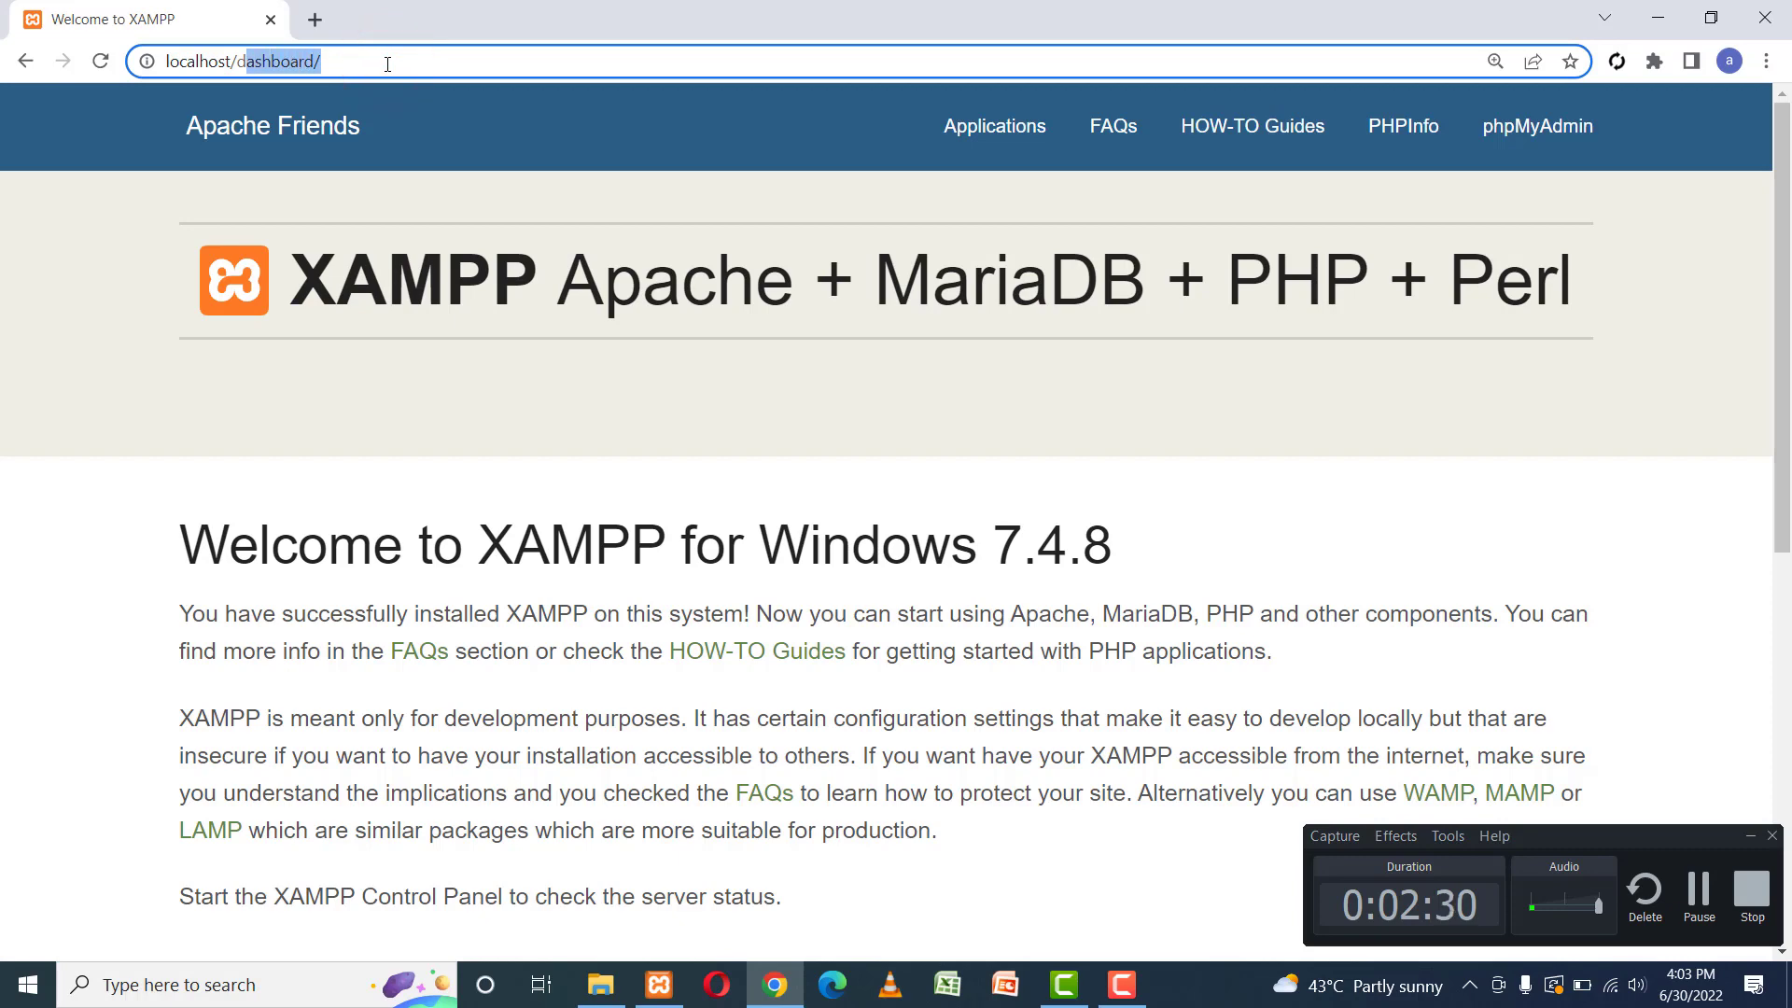
pyautogui.hotkey('shift', 'Left')
pyautogui.press('BackSpace')
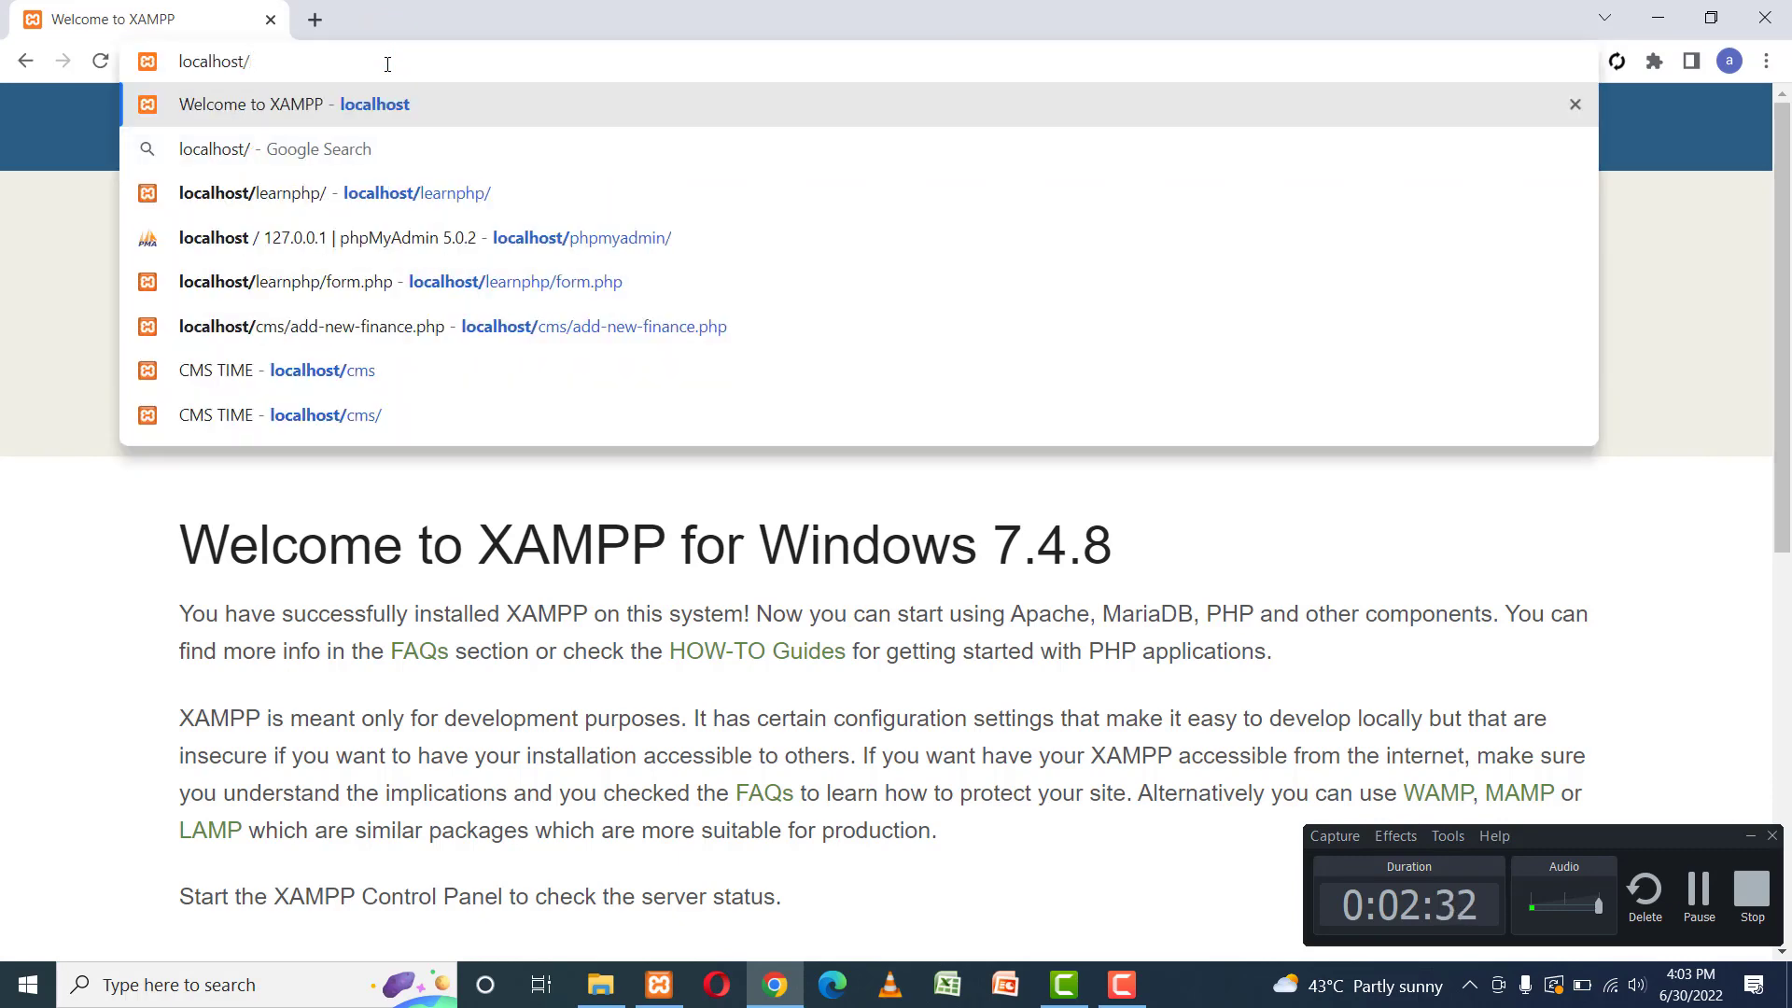
pyautogui.write('wor')
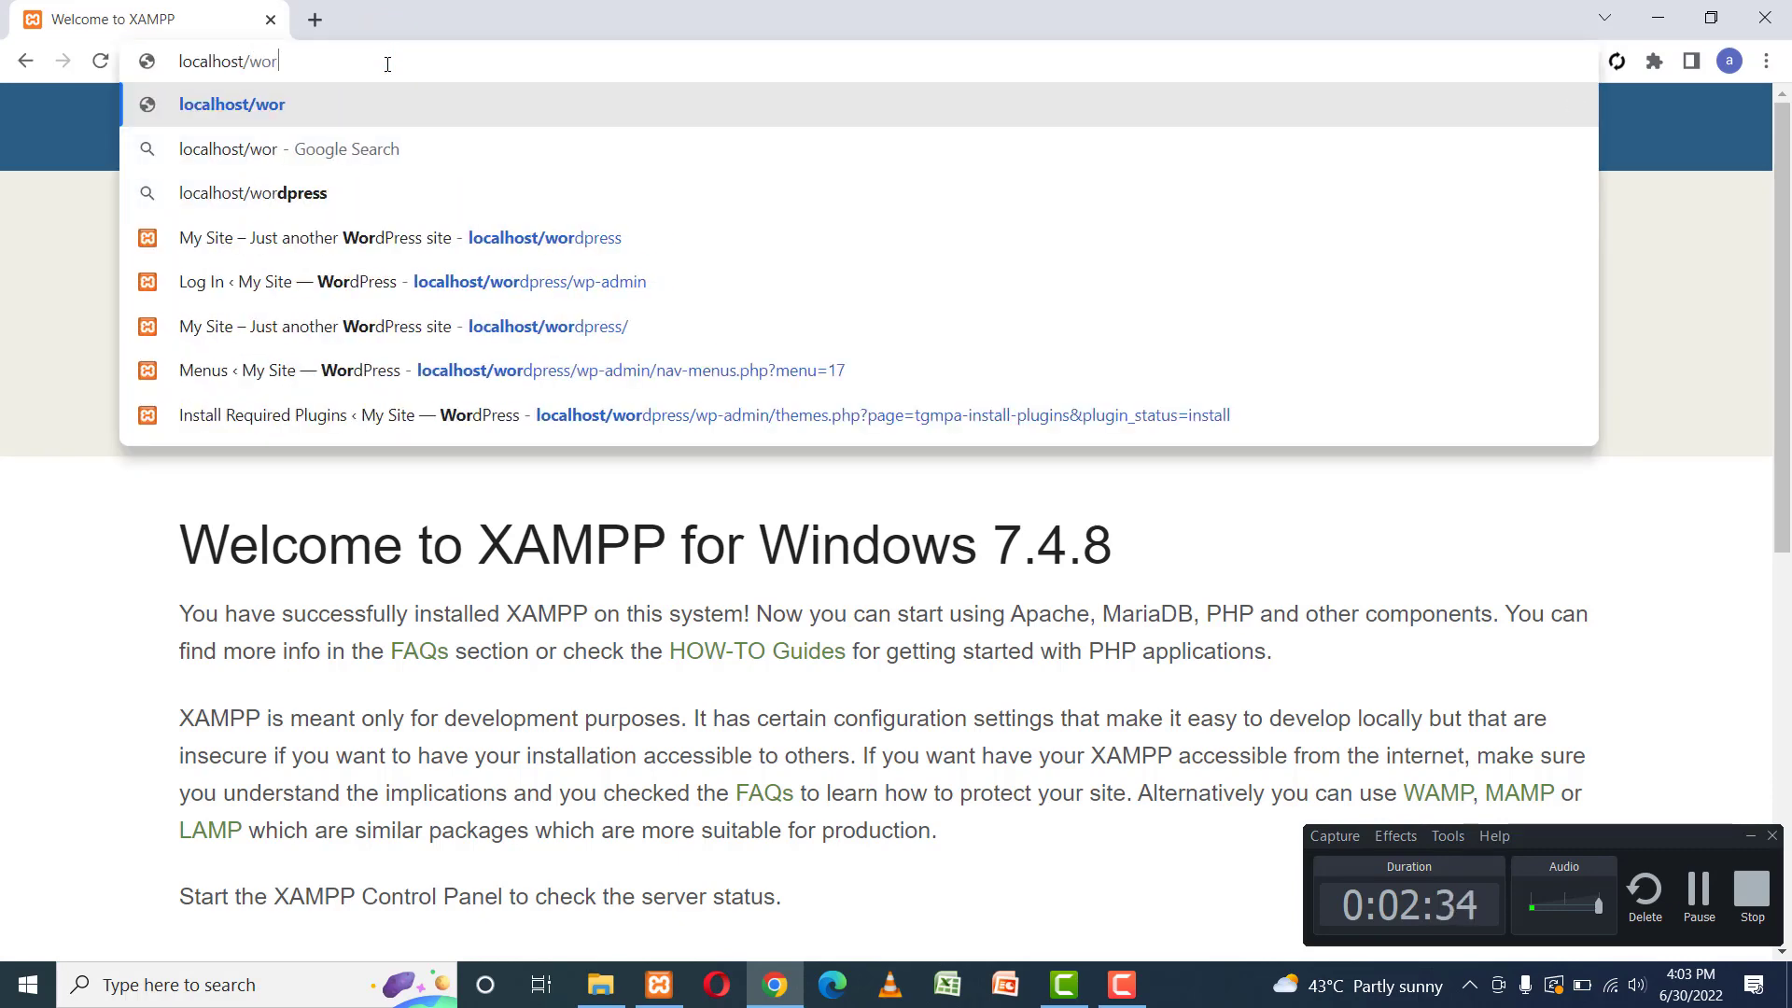
pyautogui.write('dpress')
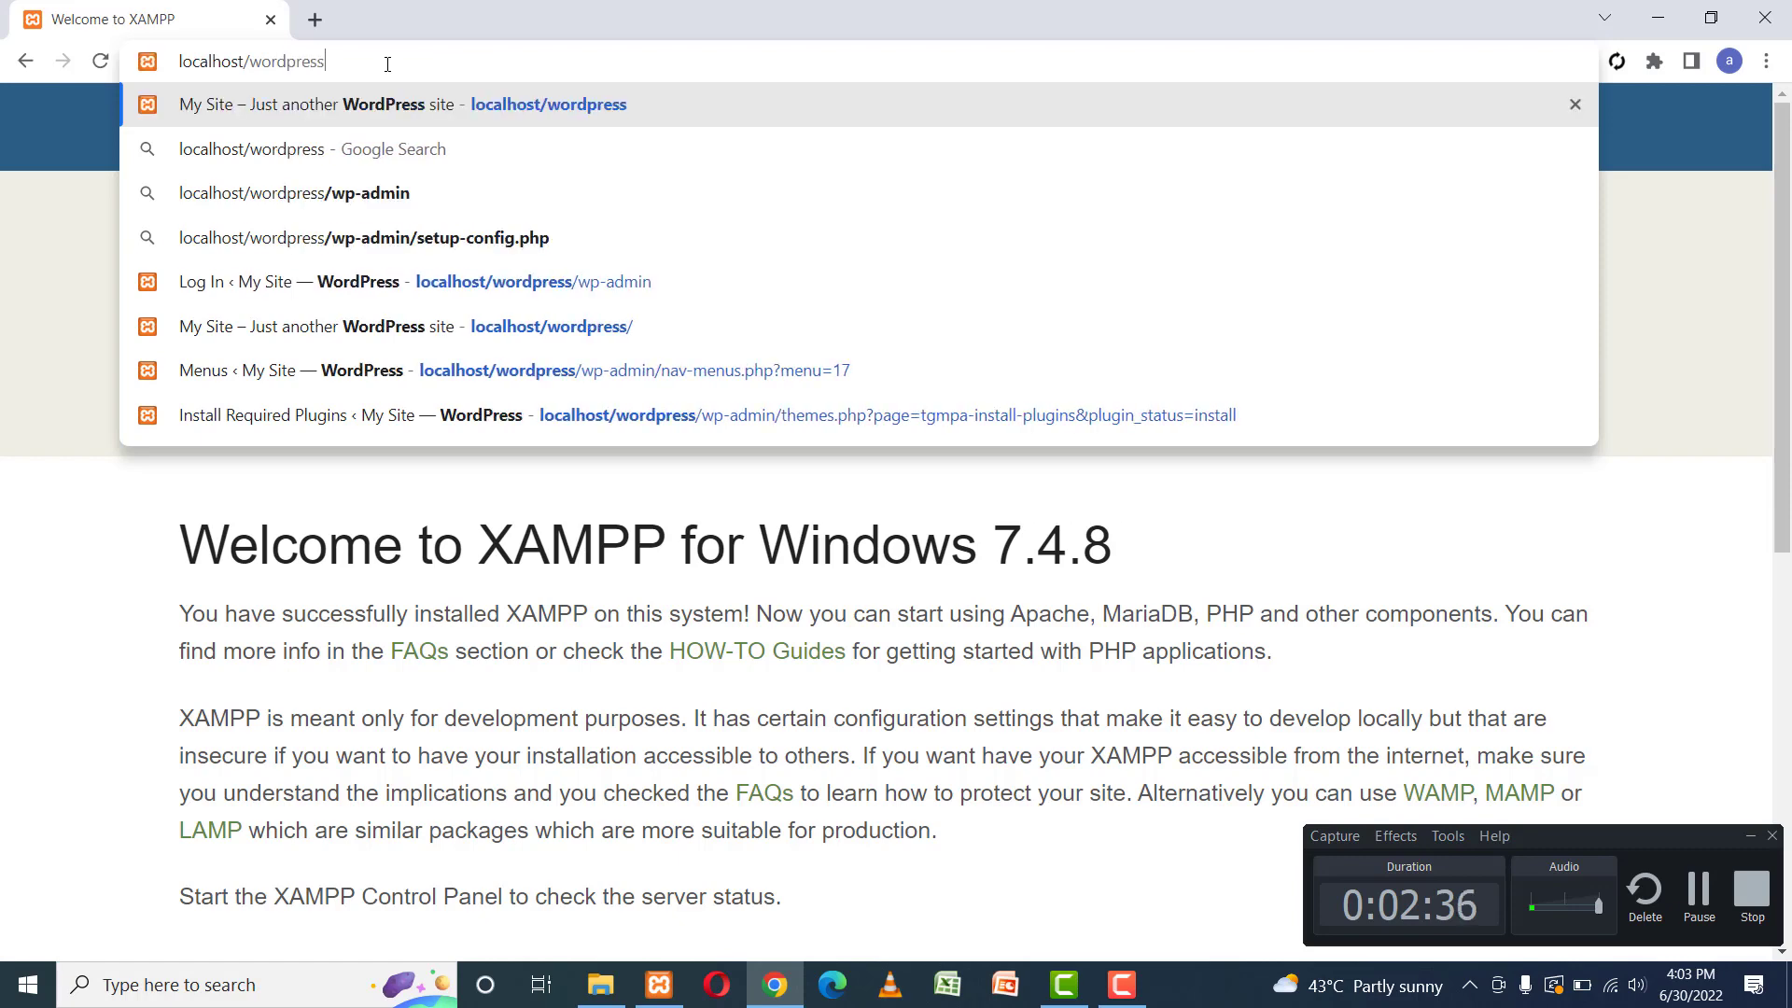
pyautogui.press('Return')
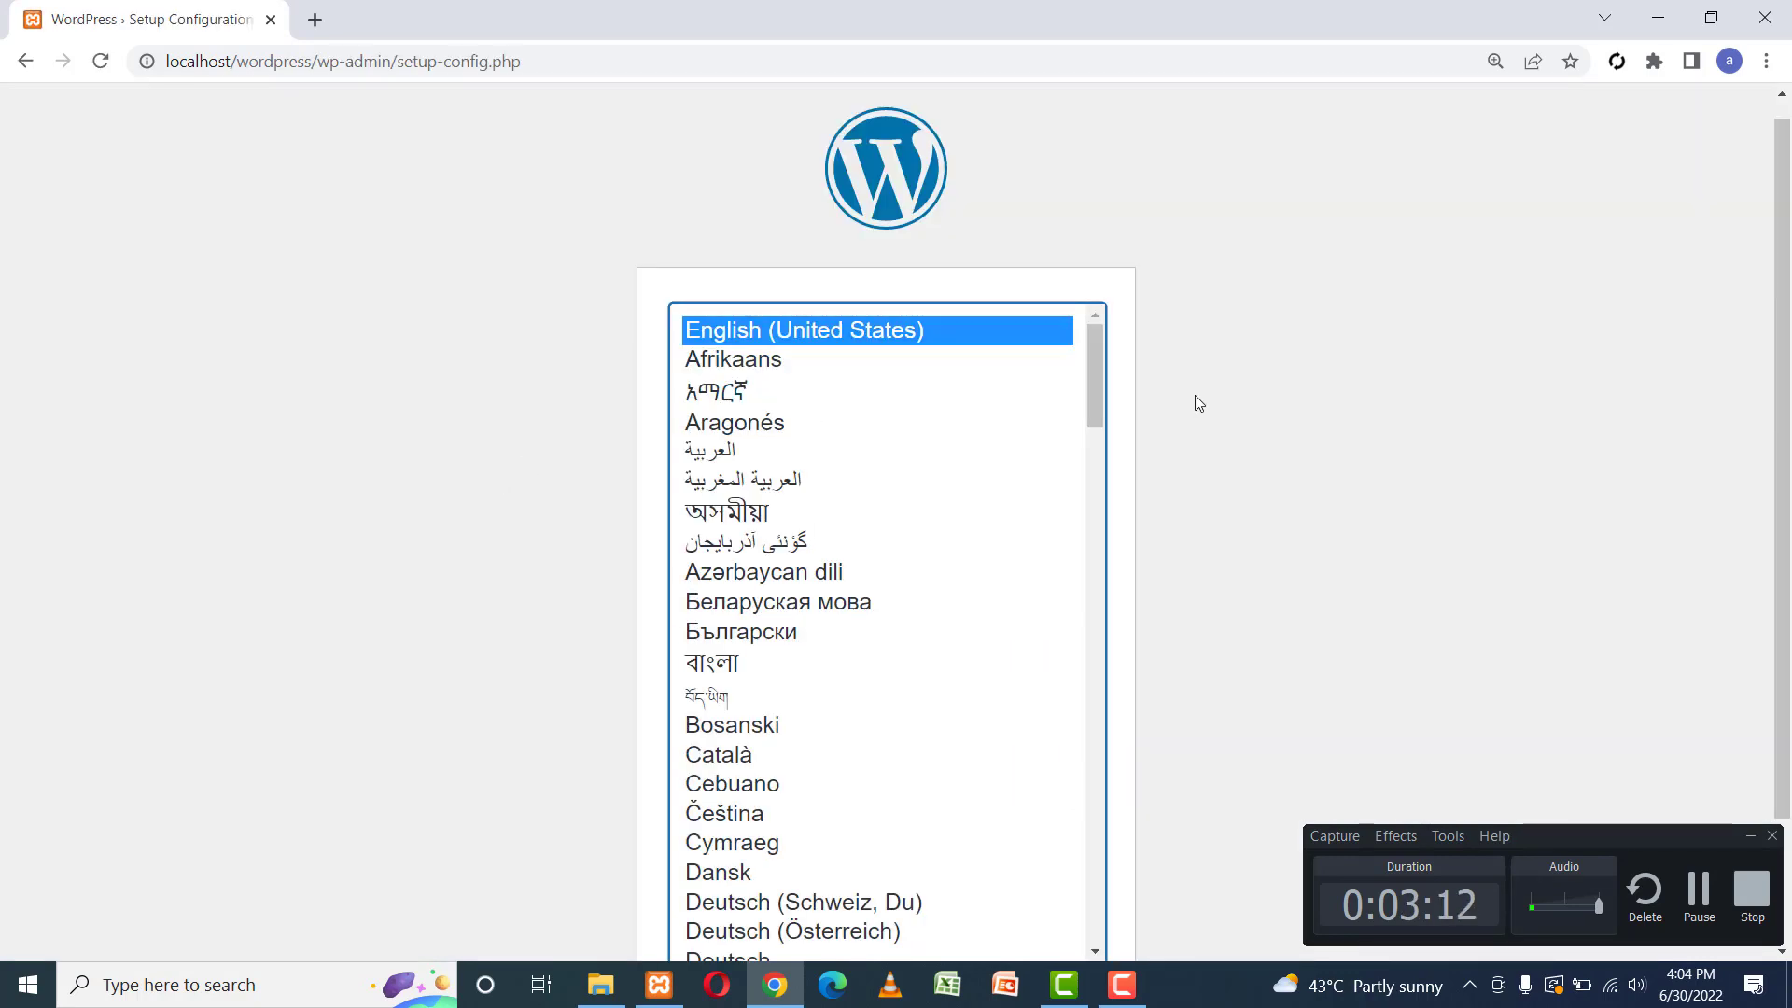
# Keep English (United States) as the setup language and proceed to the database details form.
pyautogui.click(1749, 834)
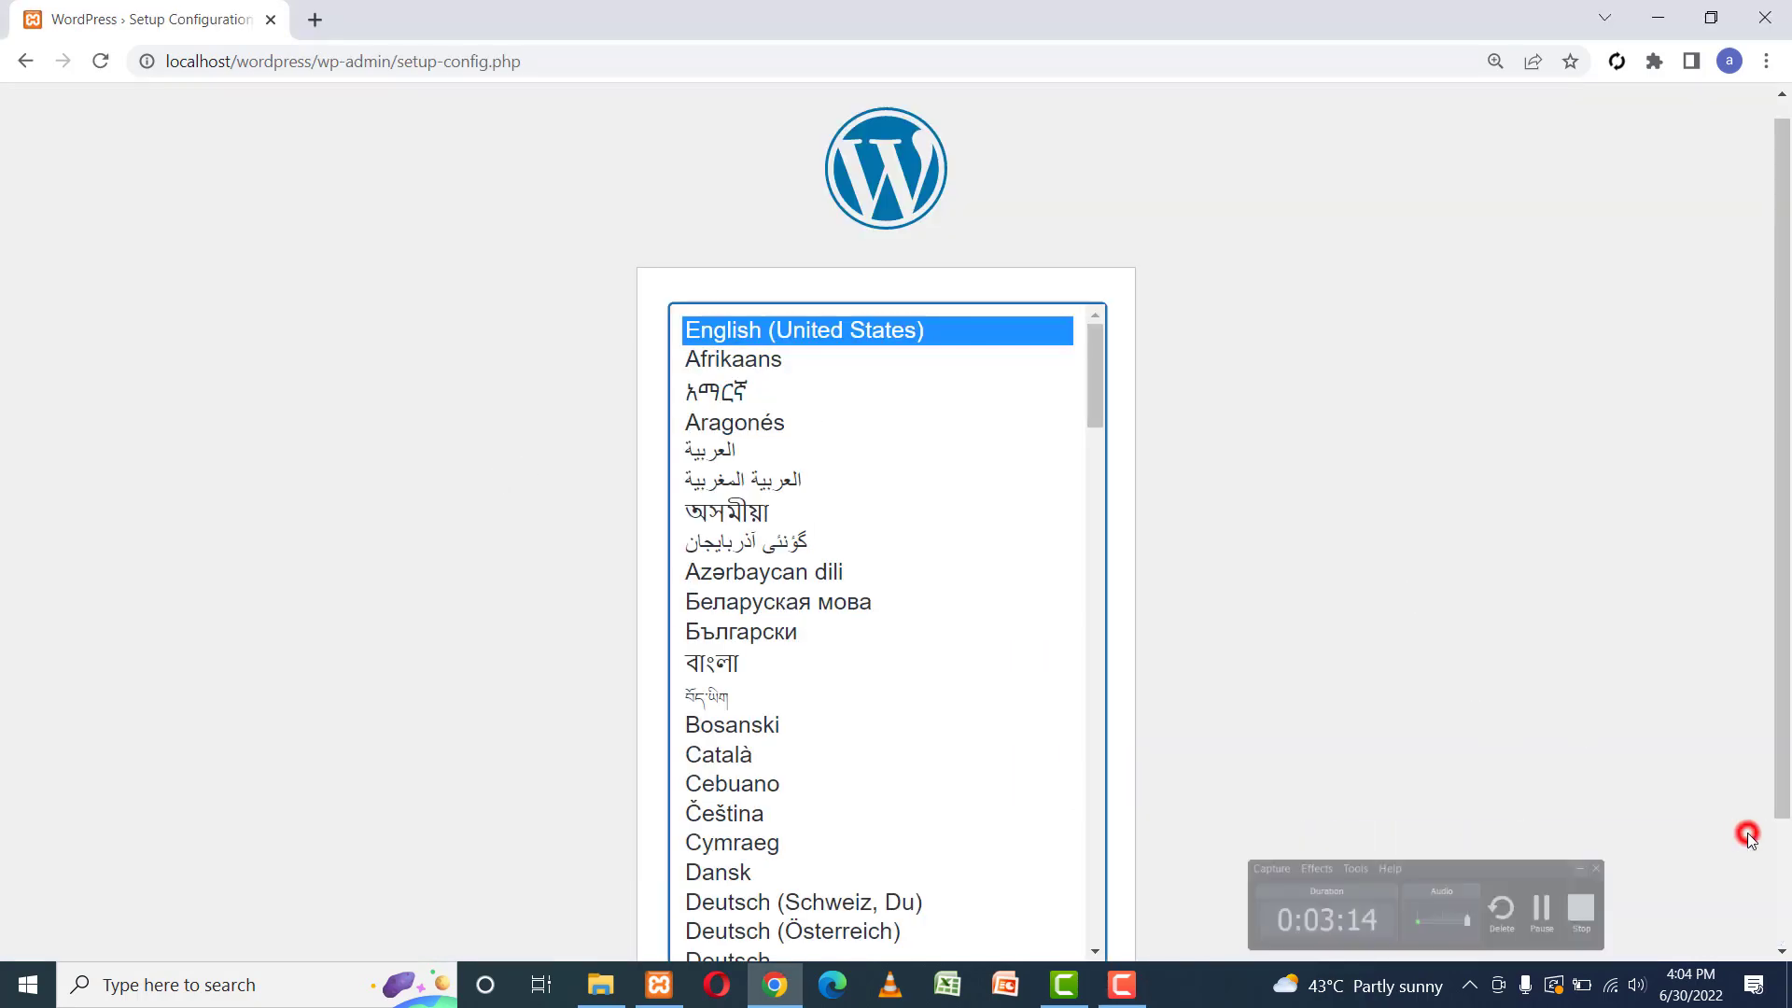
pyautogui.scroll(-2, 1786, 482)
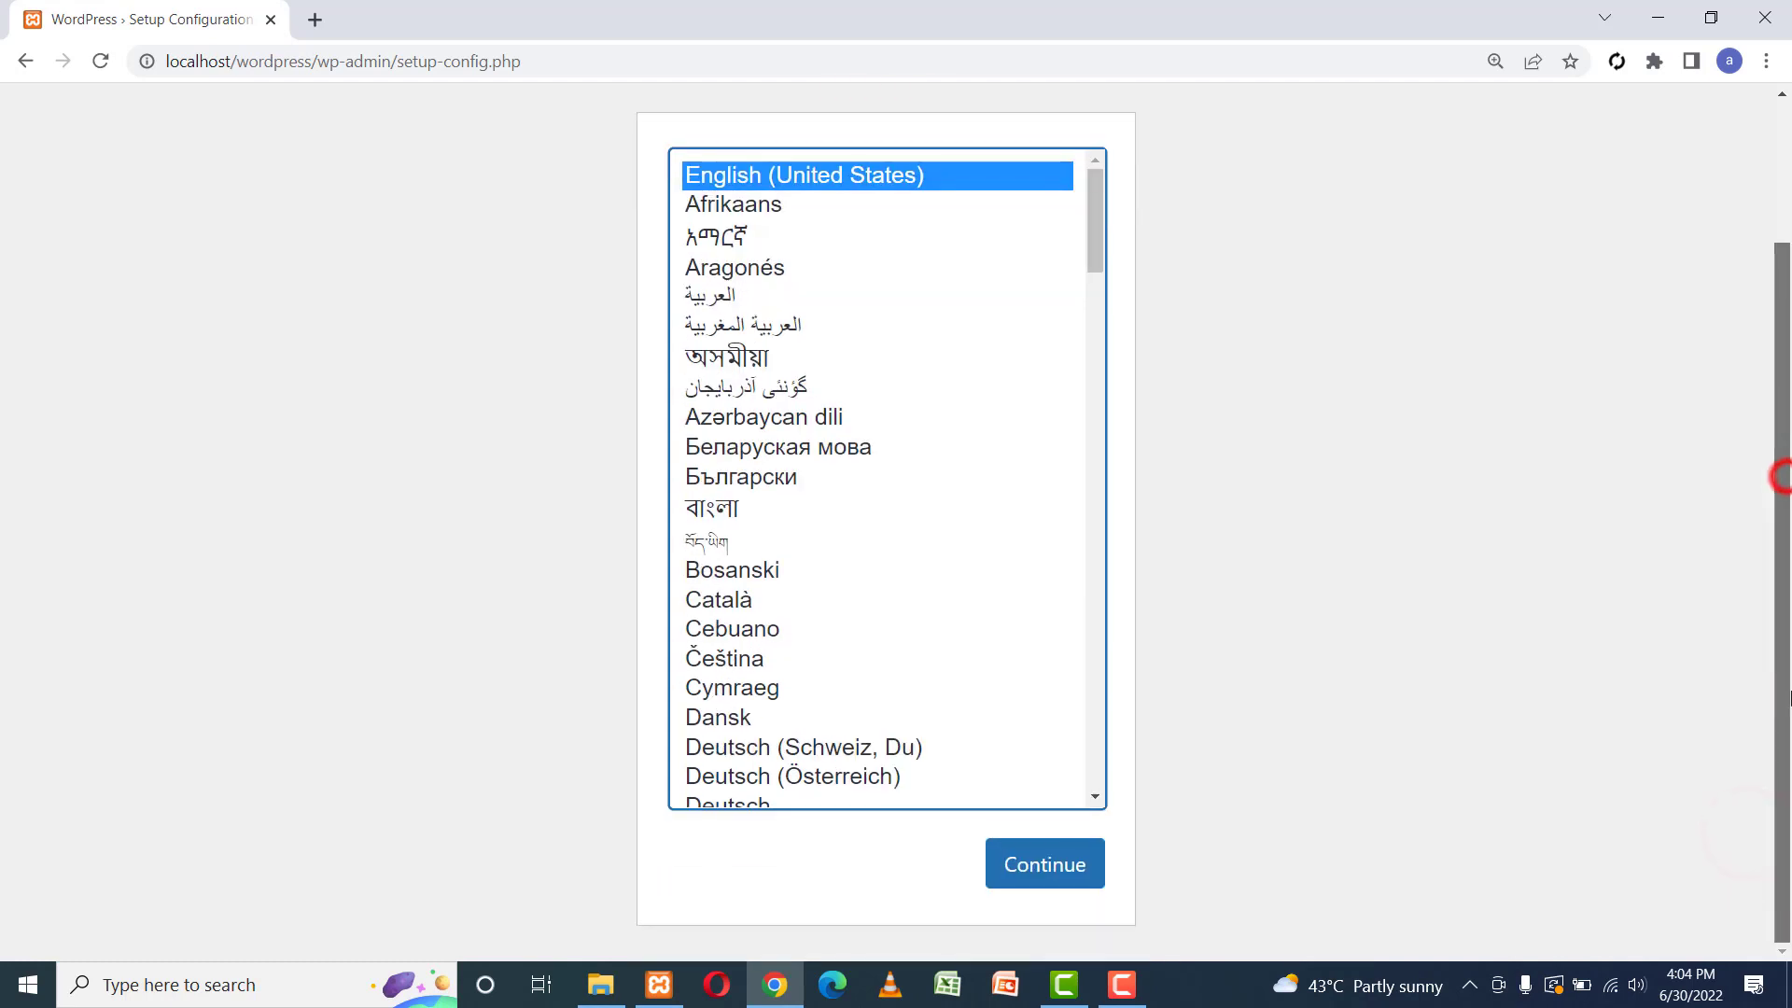
pyautogui.click(1063, 862)
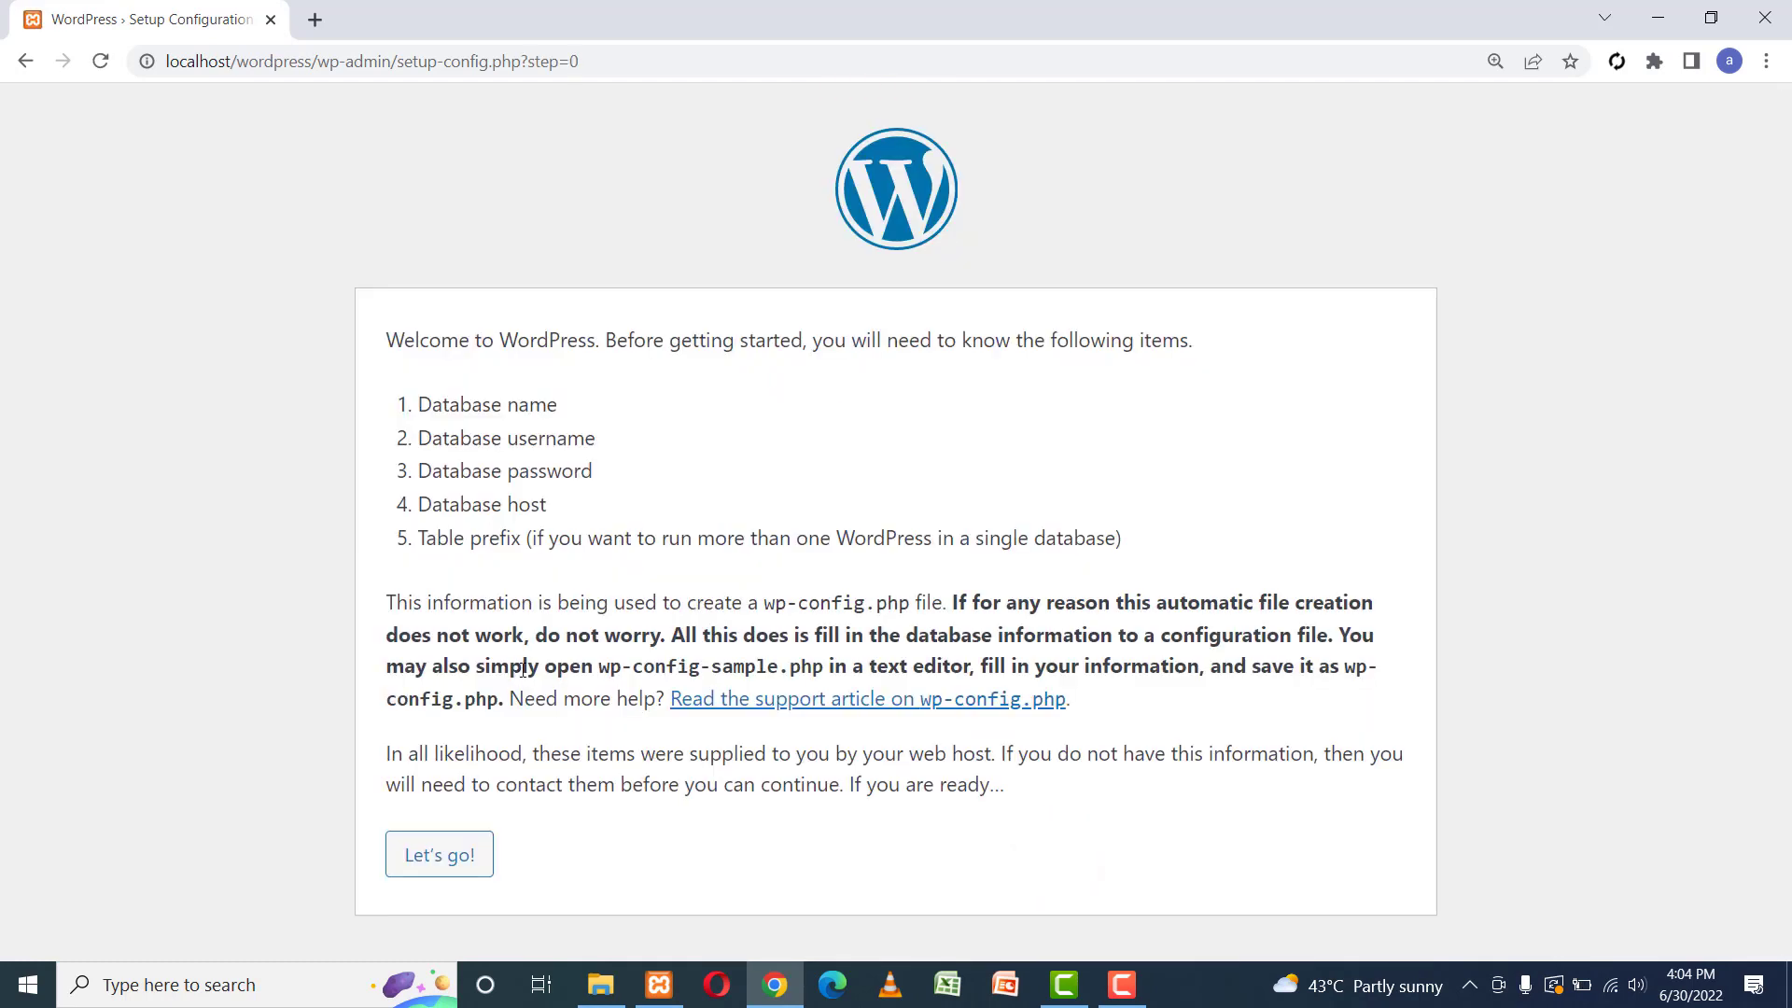
pyautogui.click(439, 850)
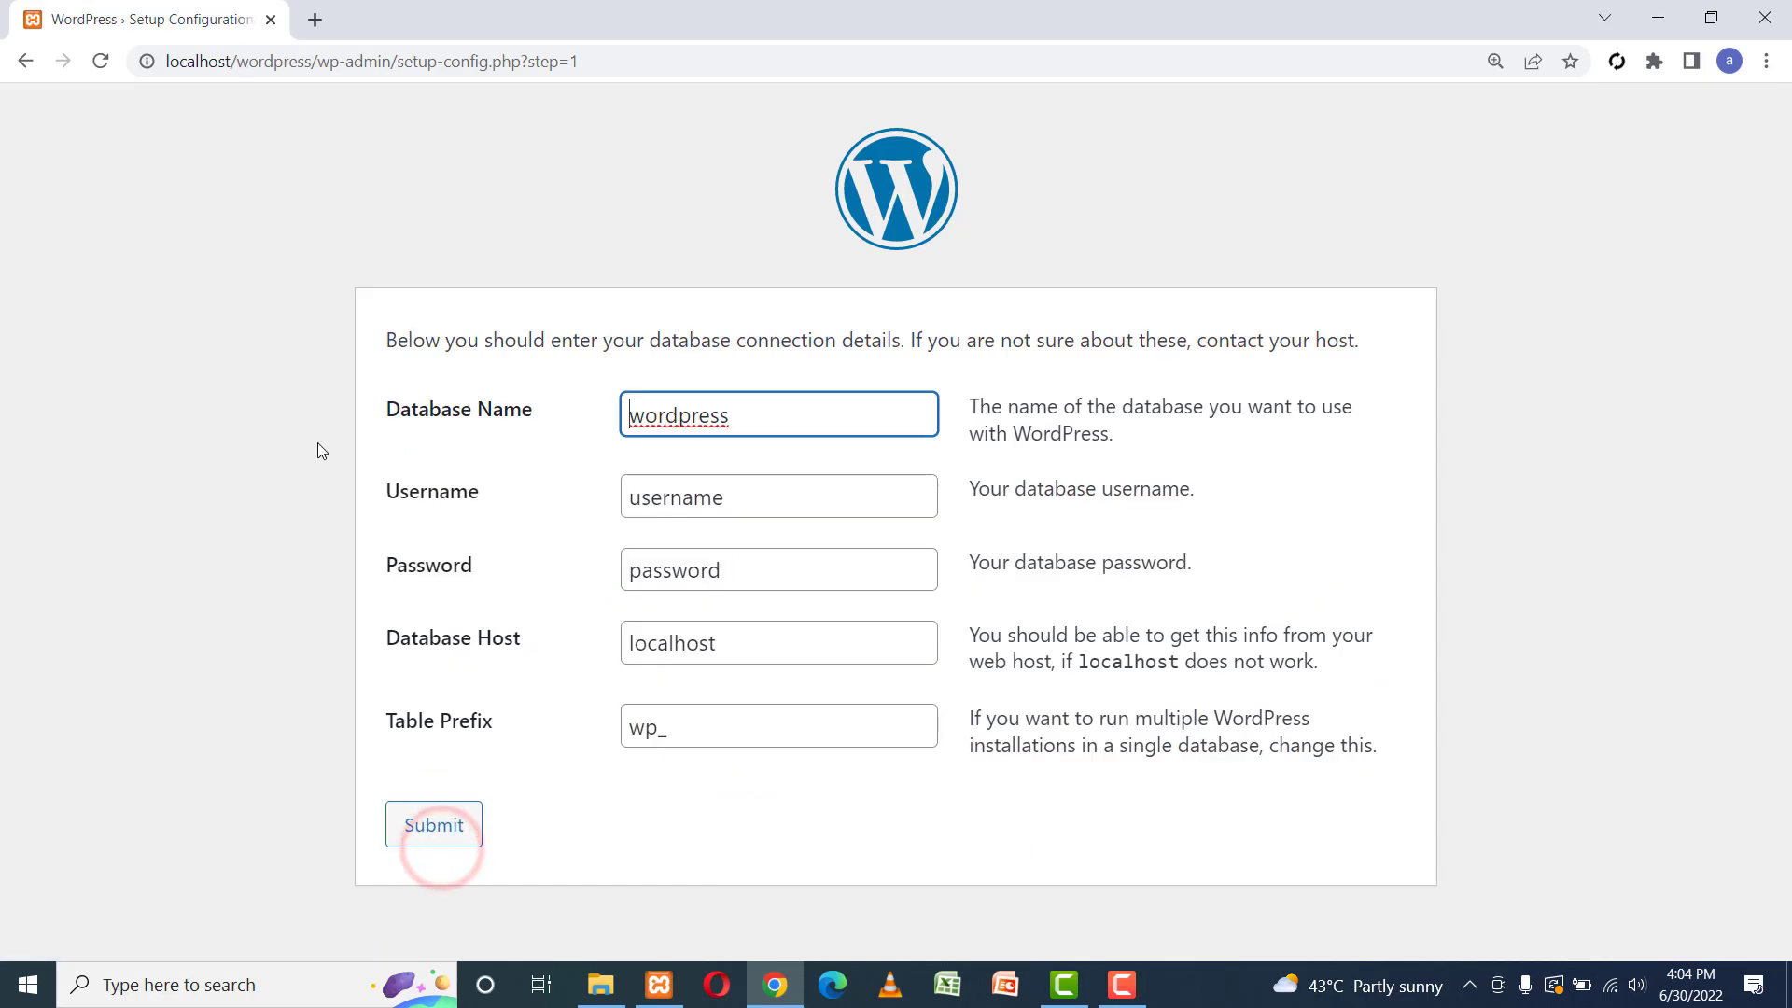
# Enter deletedb as the database name and root as the username.
pyautogui.moveTo(765, 406); pyautogui.dragTo(551, 440)
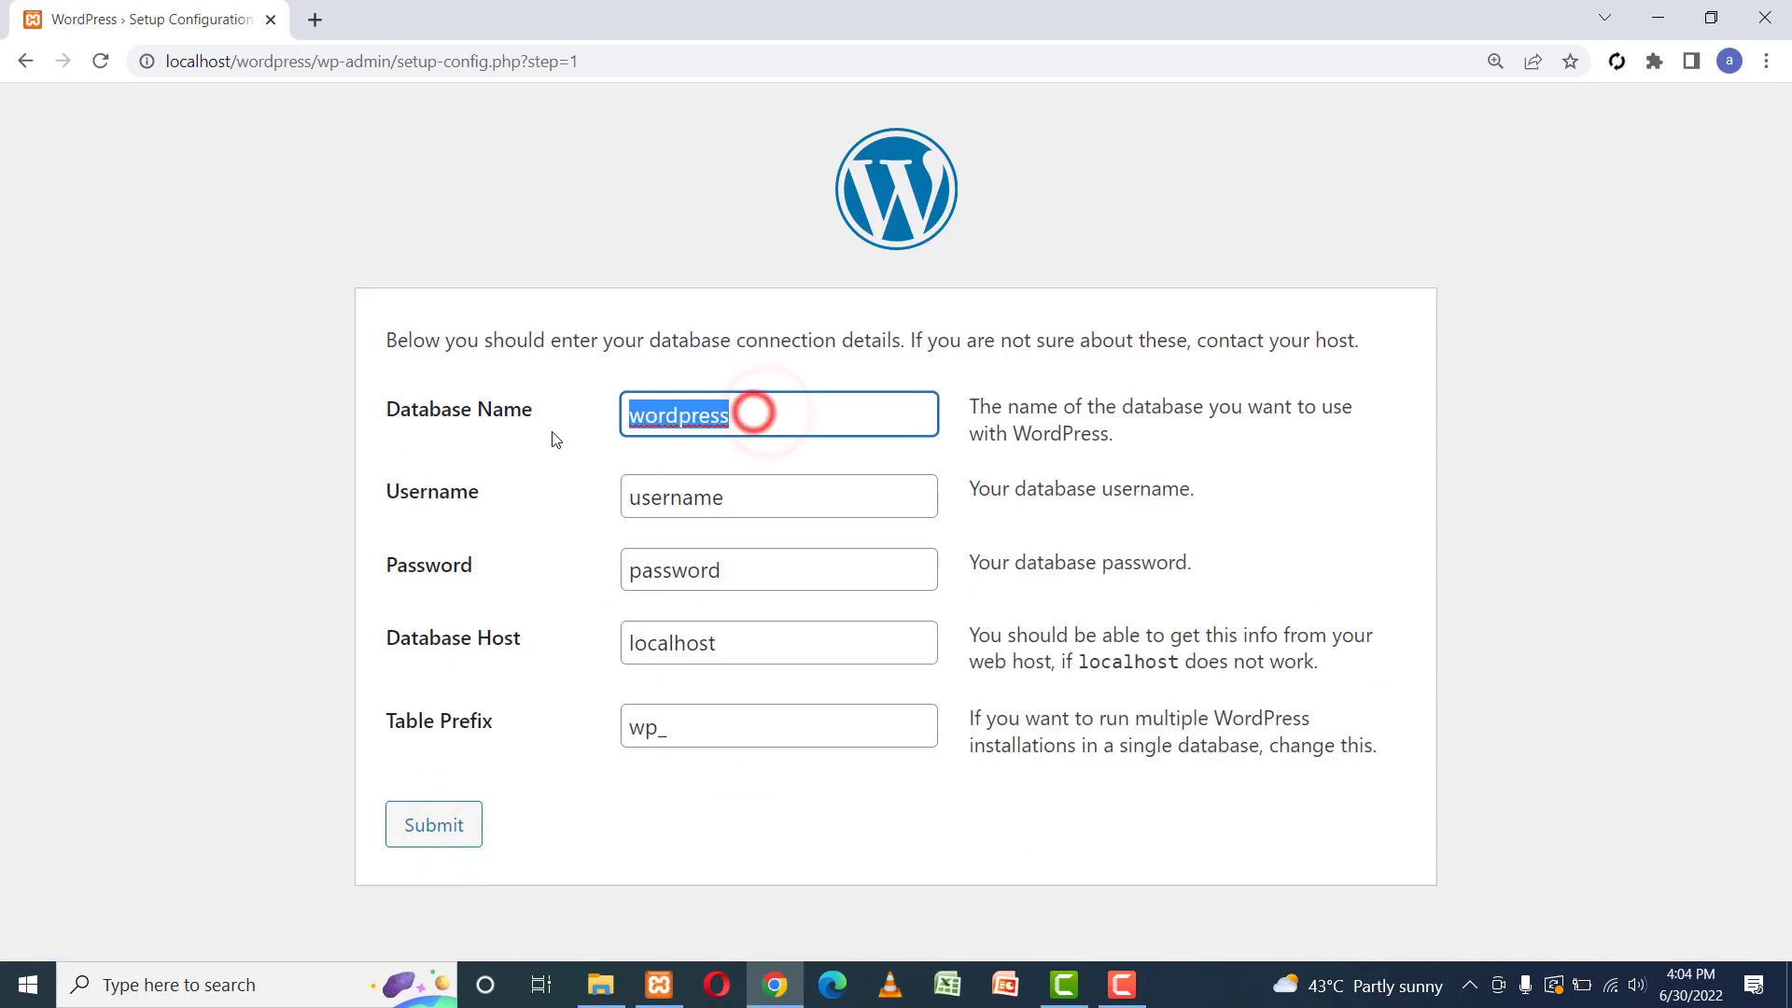
pyautogui.press('BackSpace')
pyautogui.write('deletedb')
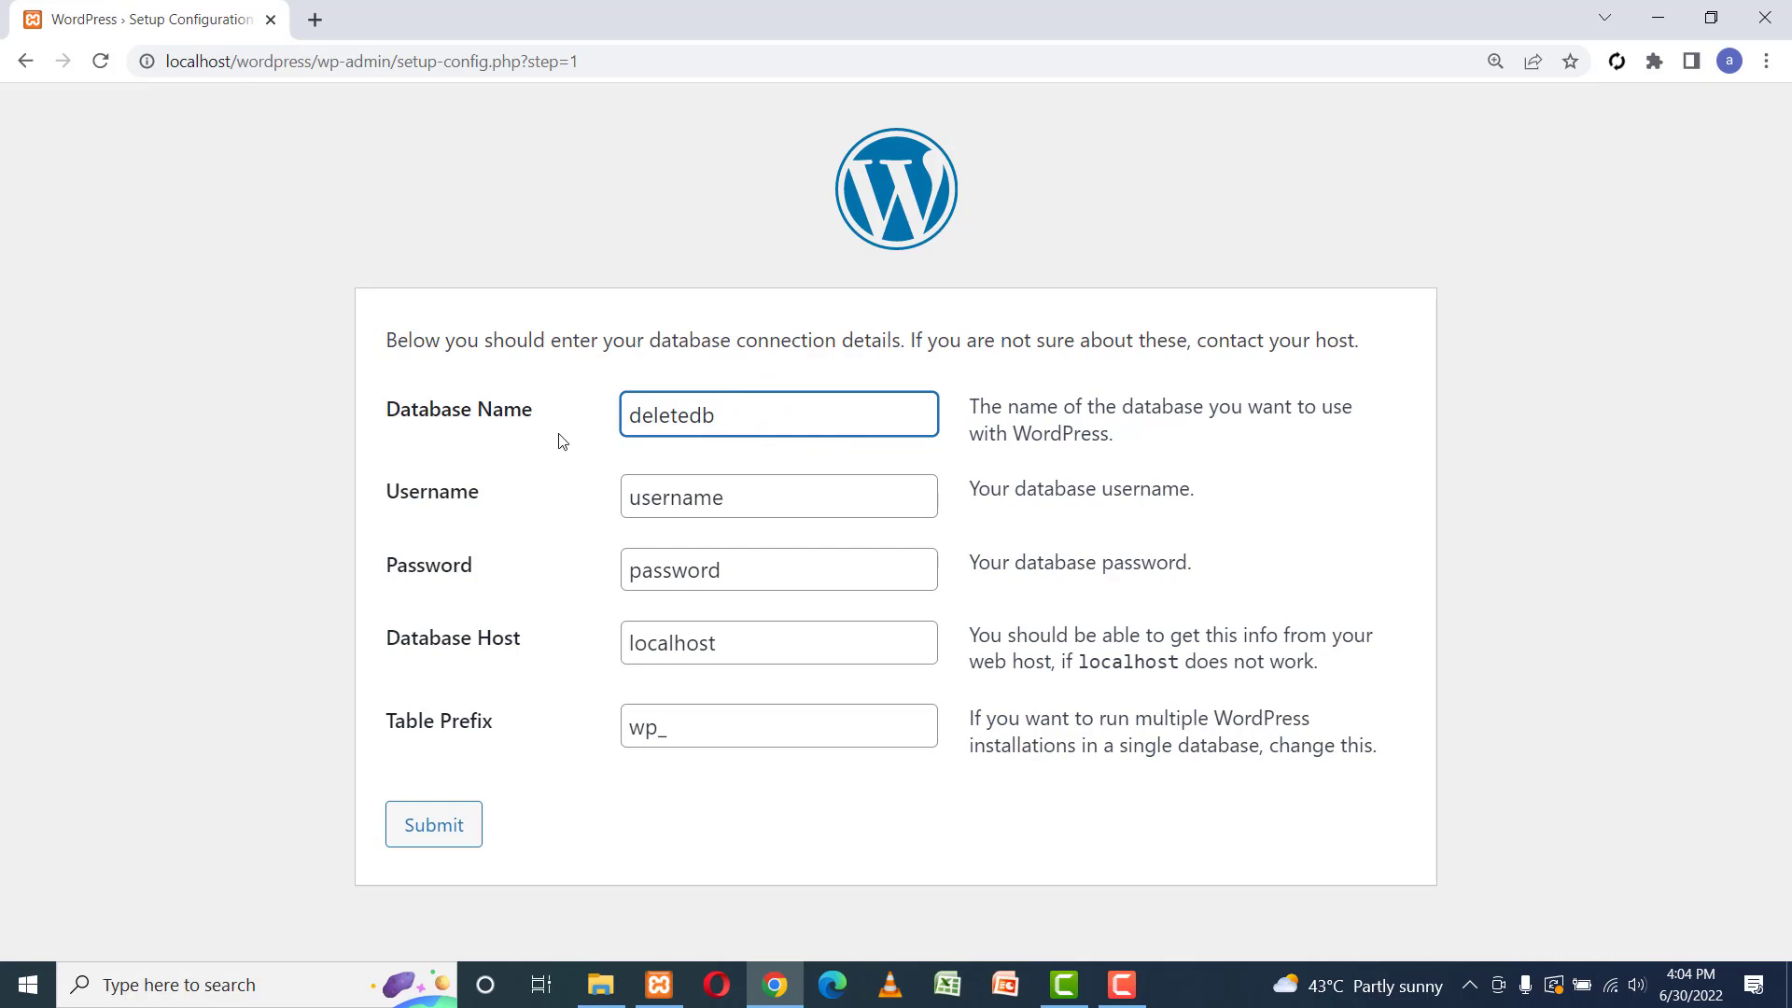
pyautogui.doubleClick(747, 498)
pyautogui.write('root')
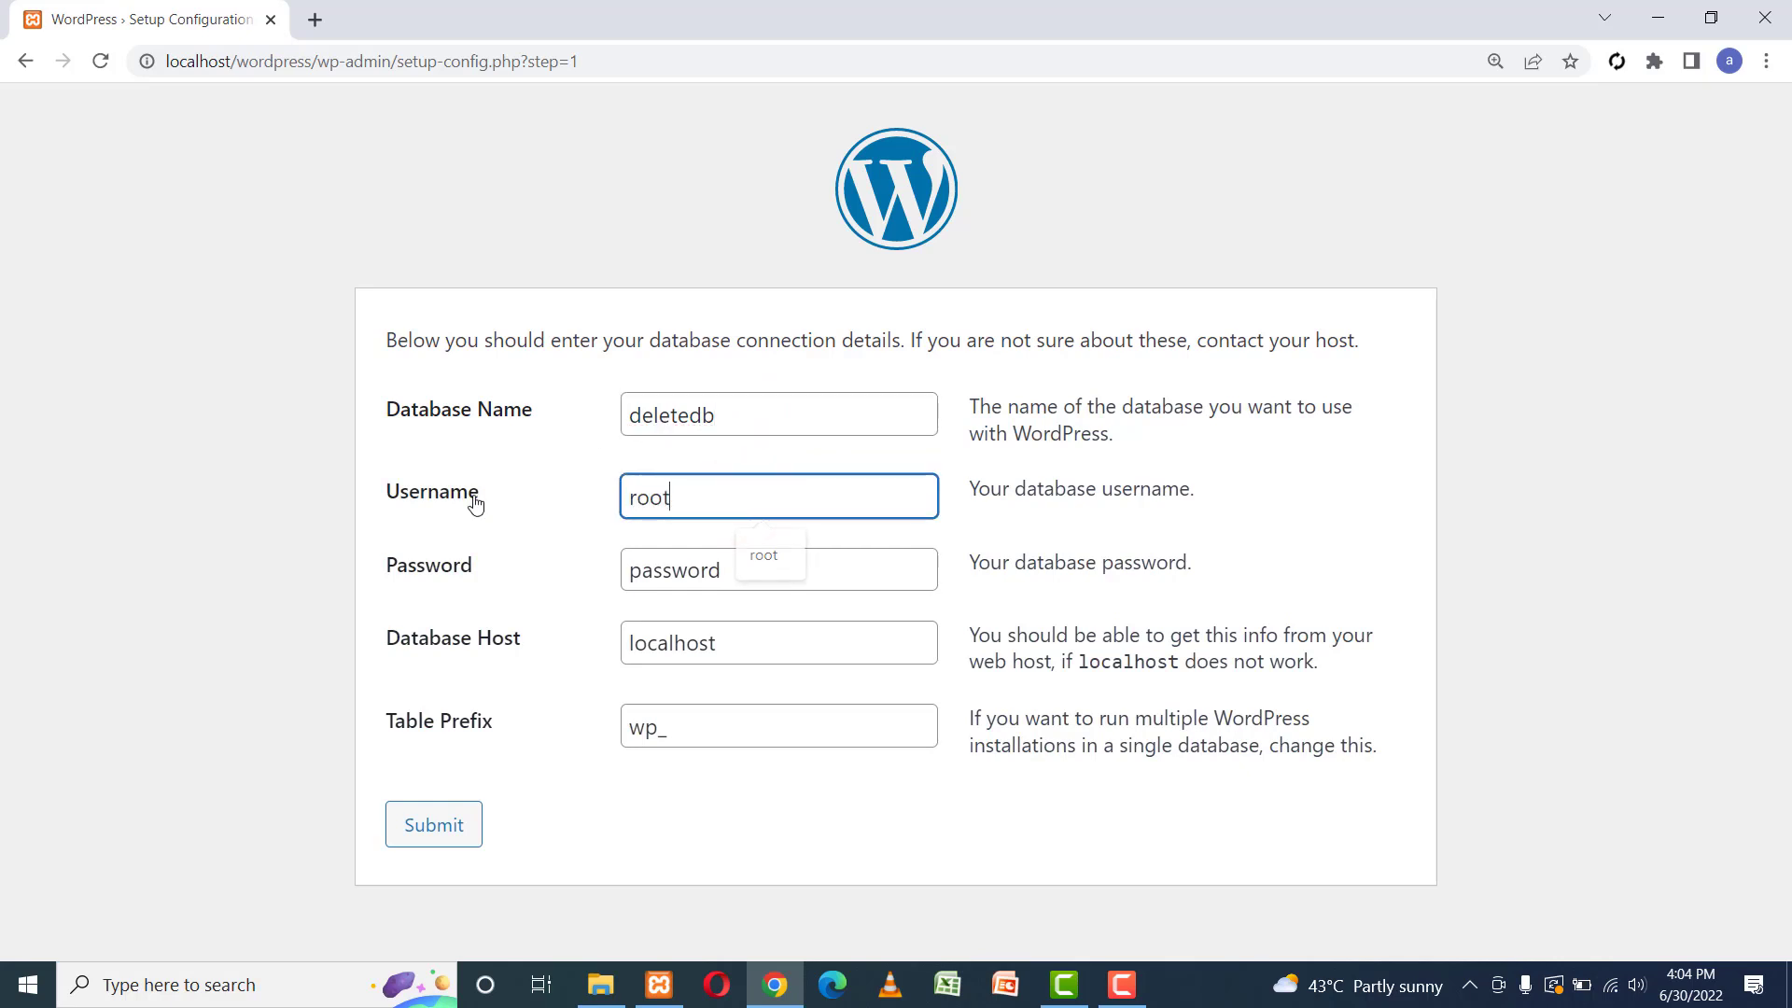
# Enter the database password, keep the default host and table prefix, and submit.
pyautogui.press('Tab')
pyautogui.press('BackSpace')
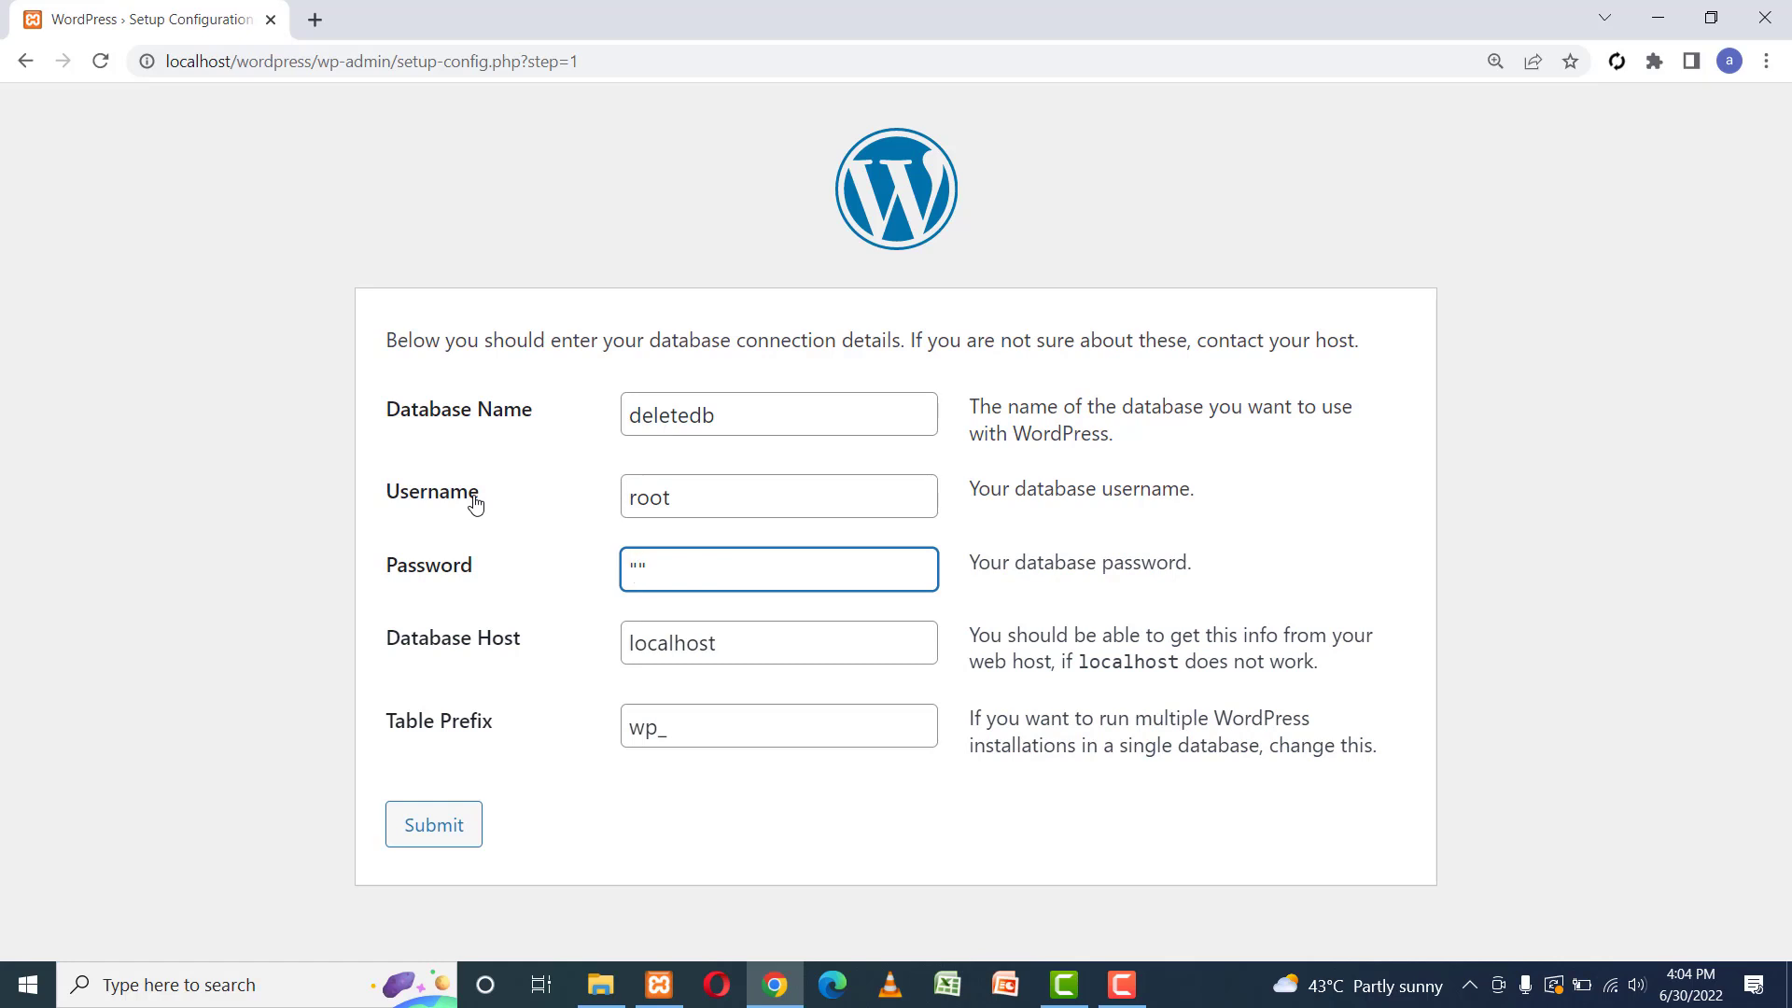
pyautogui.click(734, 646)
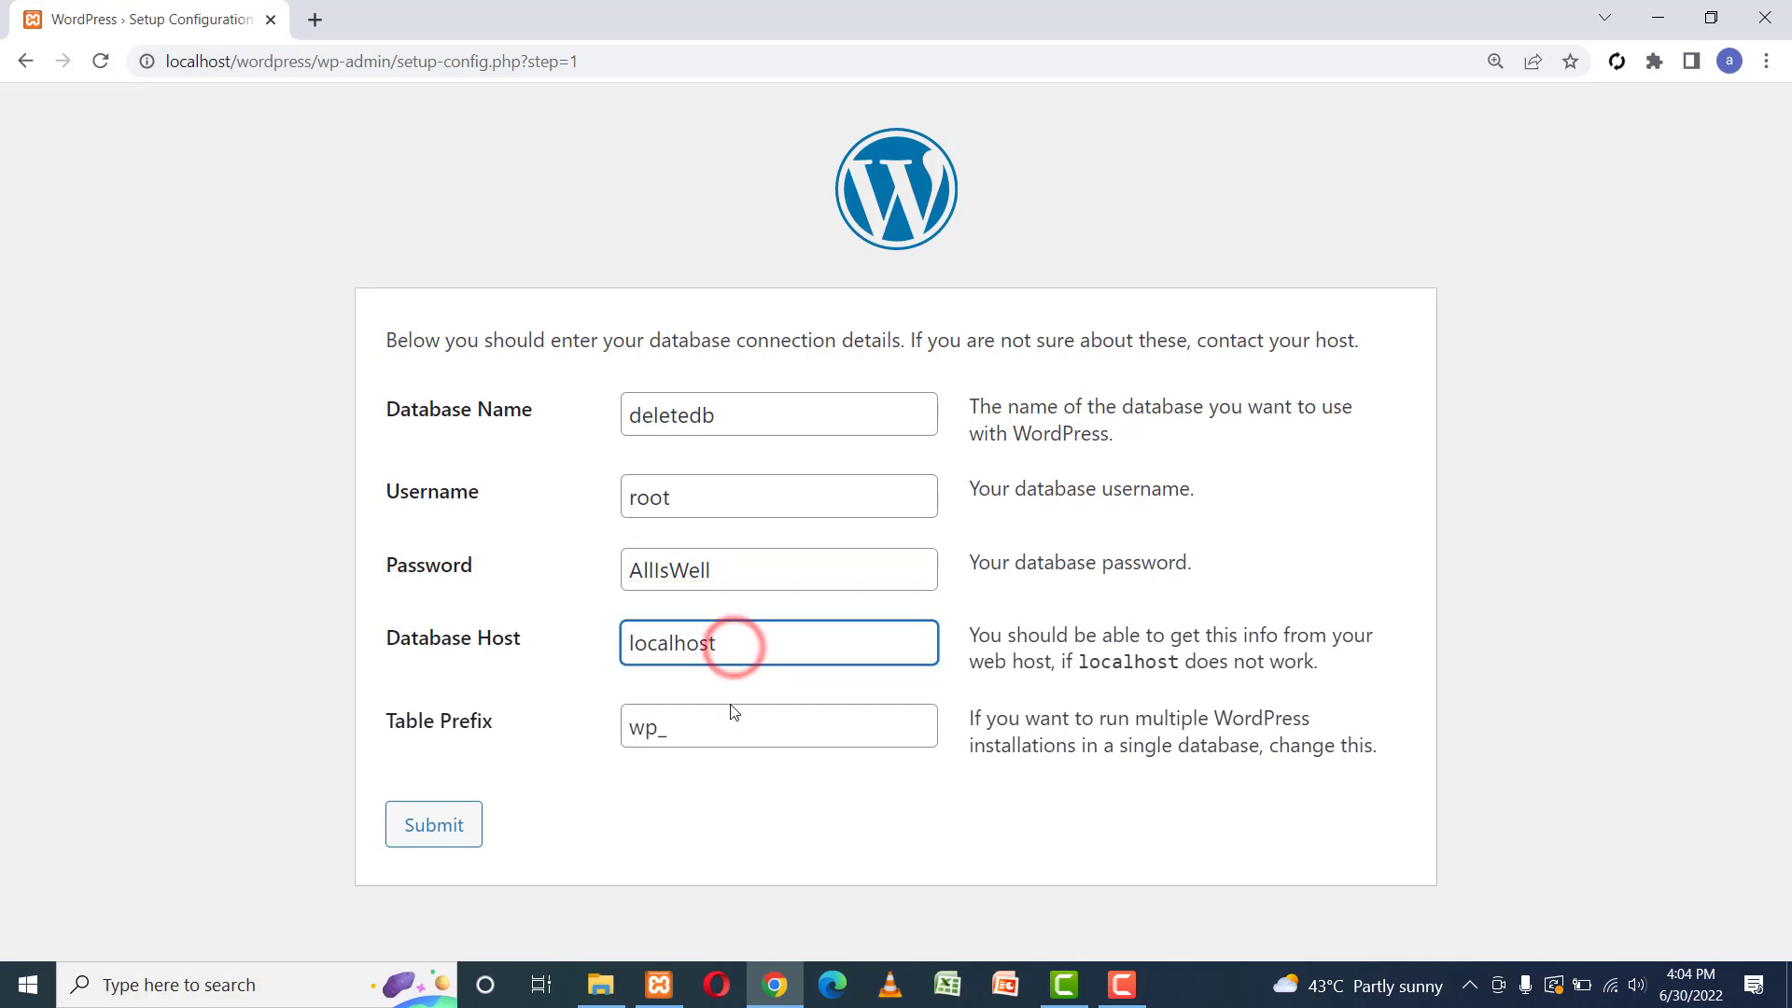
pyautogui.click(721, 736)
pyautogui.click(448, 846)
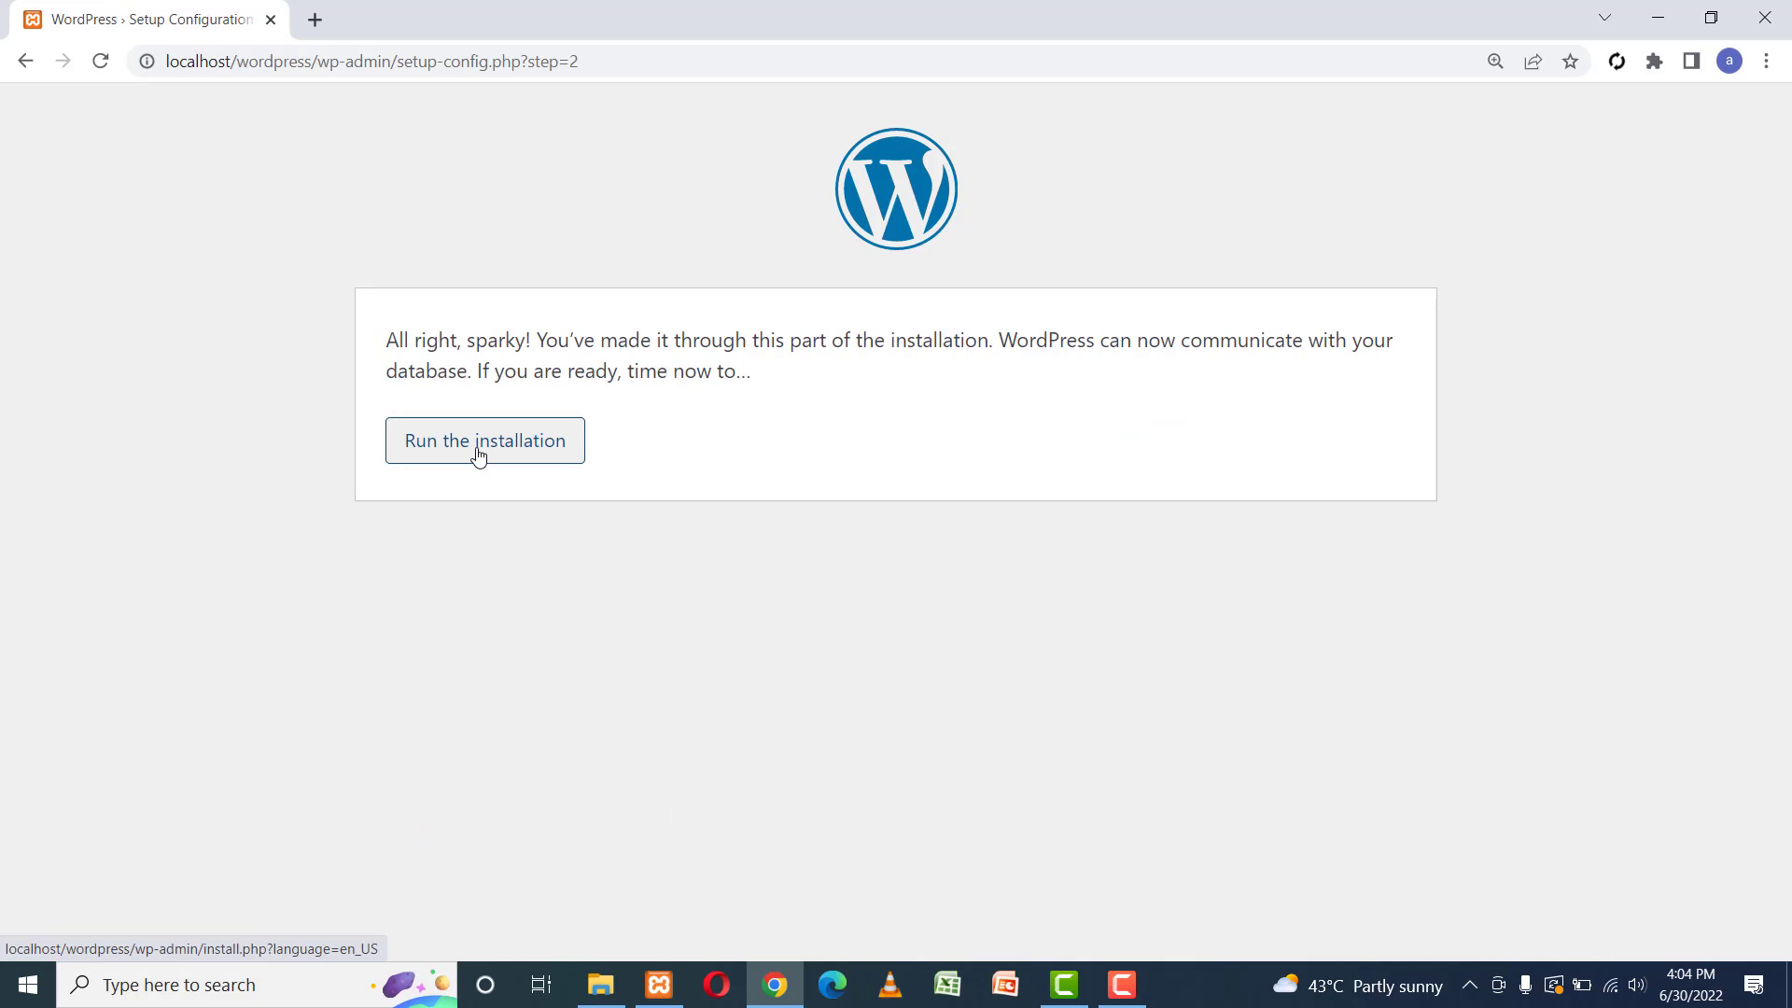
# Run the installation with site title 'Dumy Shop', username admin and the admin password.
pyautogui.click(478, 454)
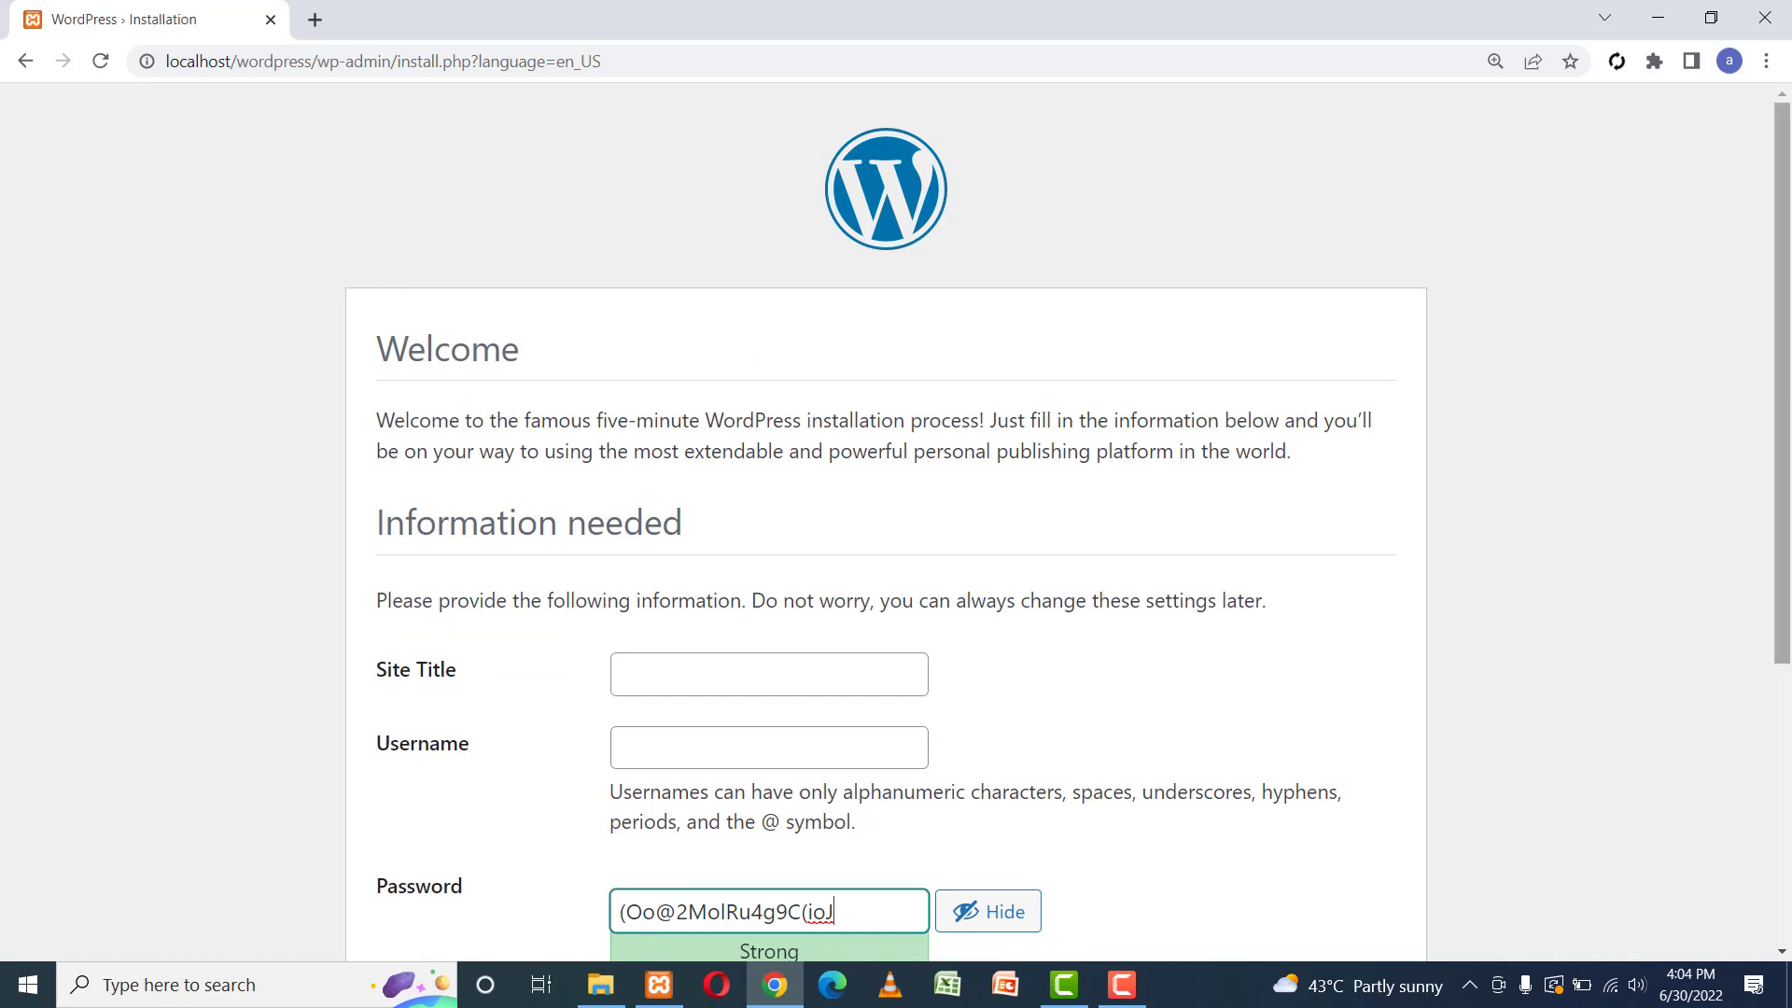
pyautogui.moveTo(1782, 202); pyautogui.dragTo(1782, 400)
pyautogui.click(736, 373)
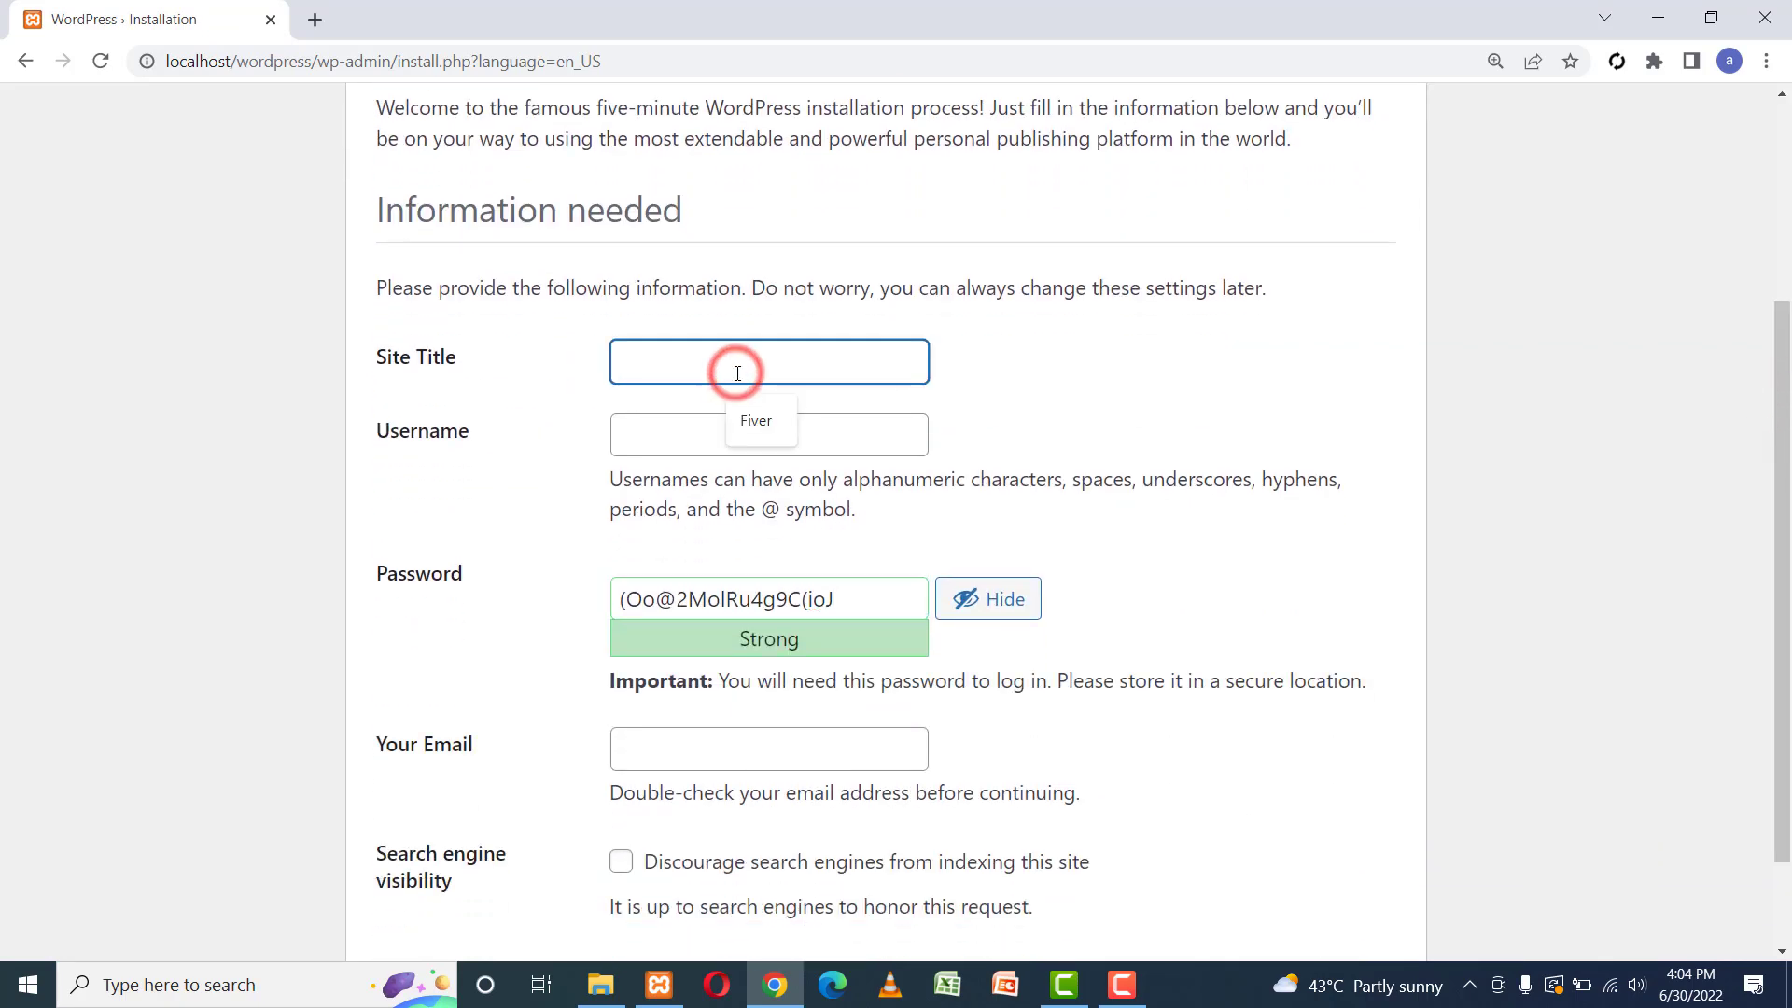
pyautogui.write('Dumy Shop')
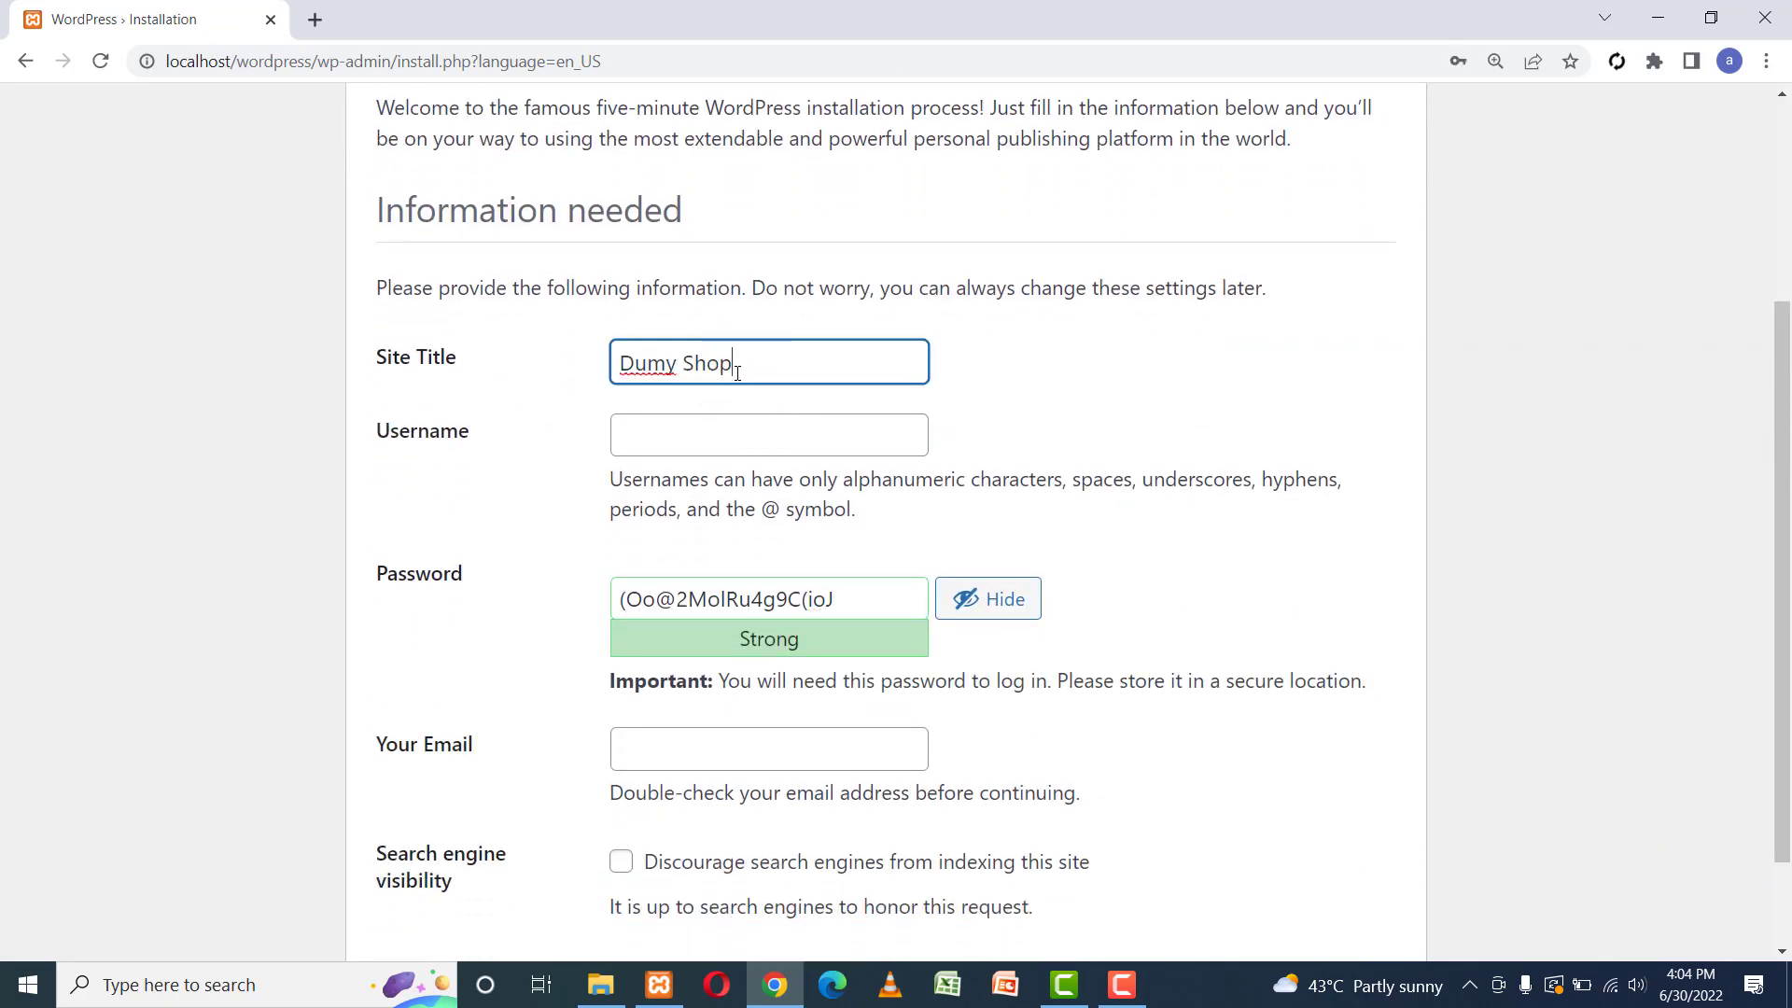
pyautogui.press('Tab')
pyautogui.write('Admin')
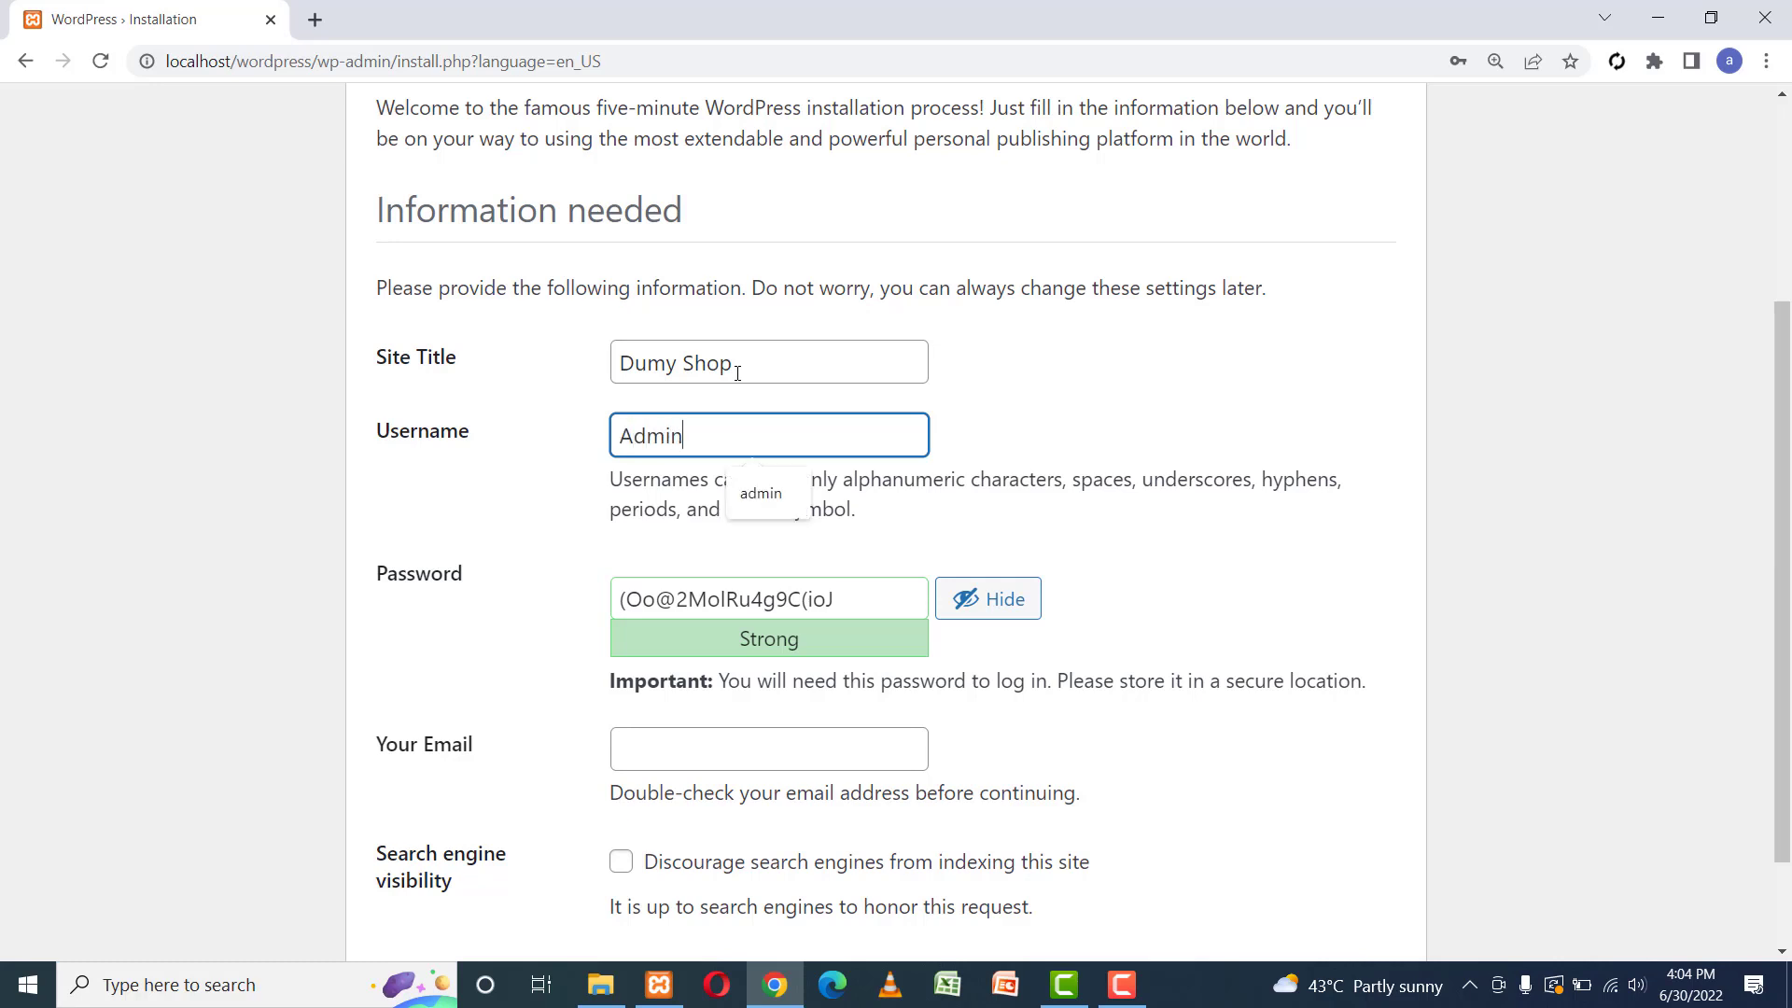
pyautogui.press('Tab')
pyautogui.write('admin')
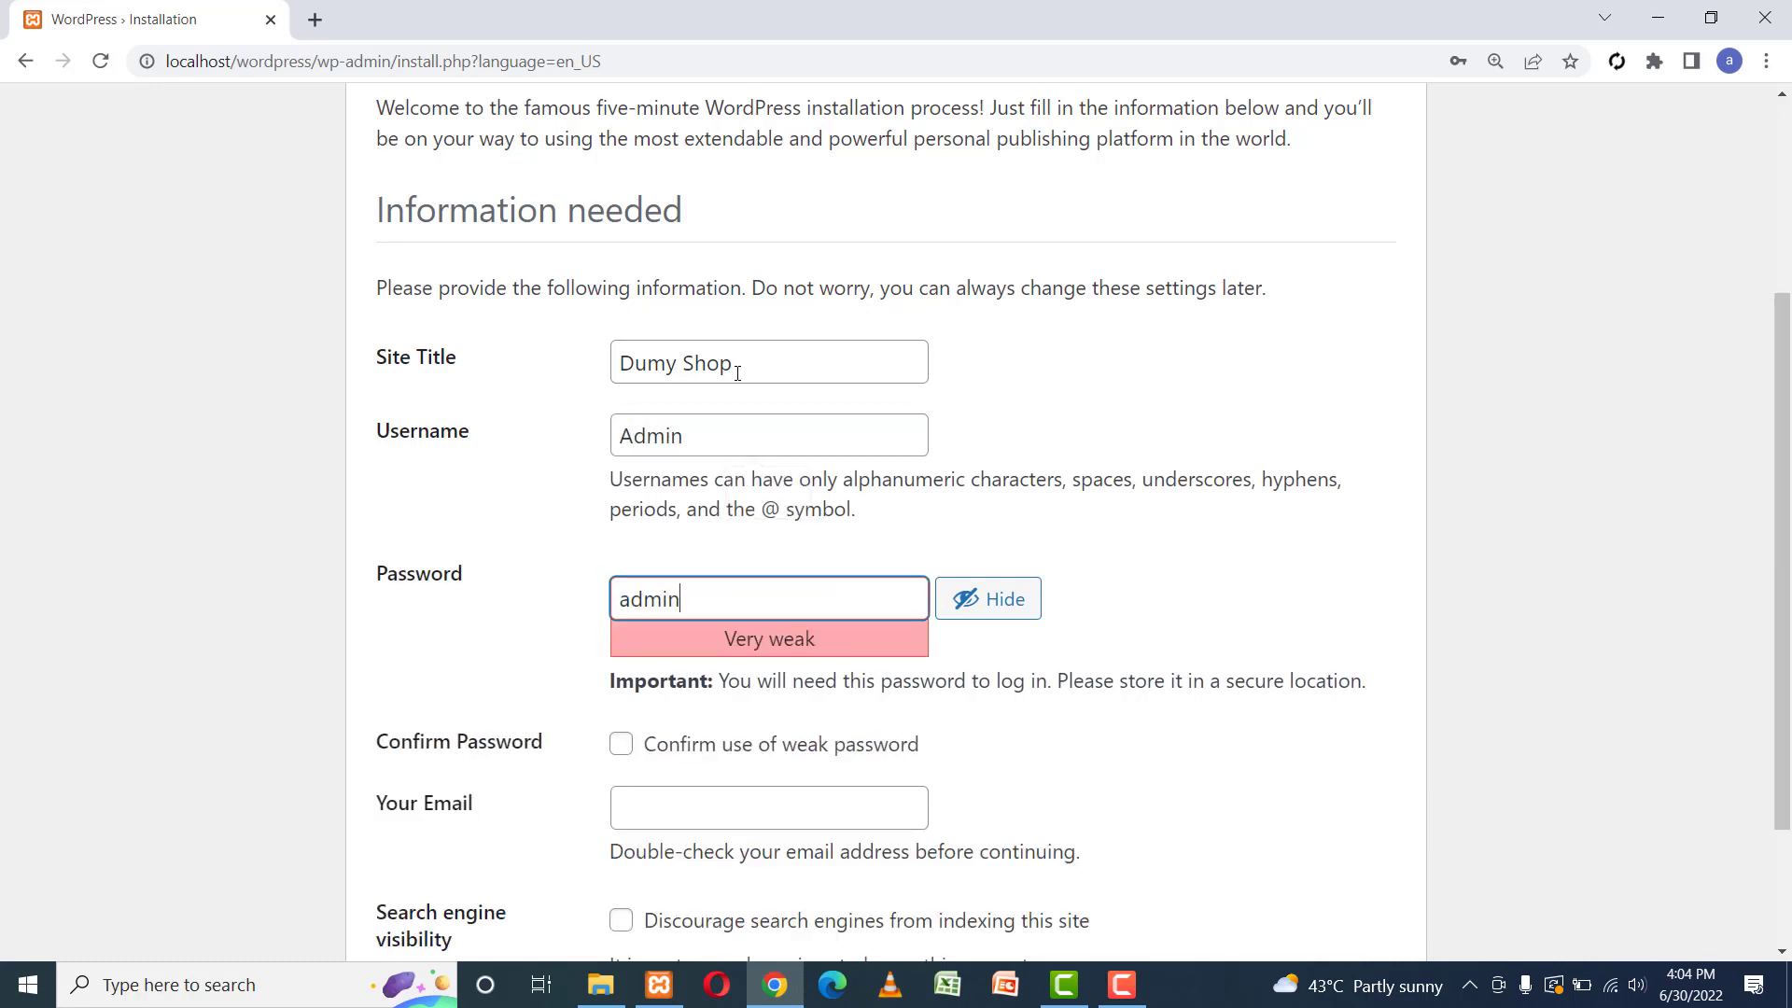
pyautogui.doubleClick(709, 421)
pyautogui.write('admin')
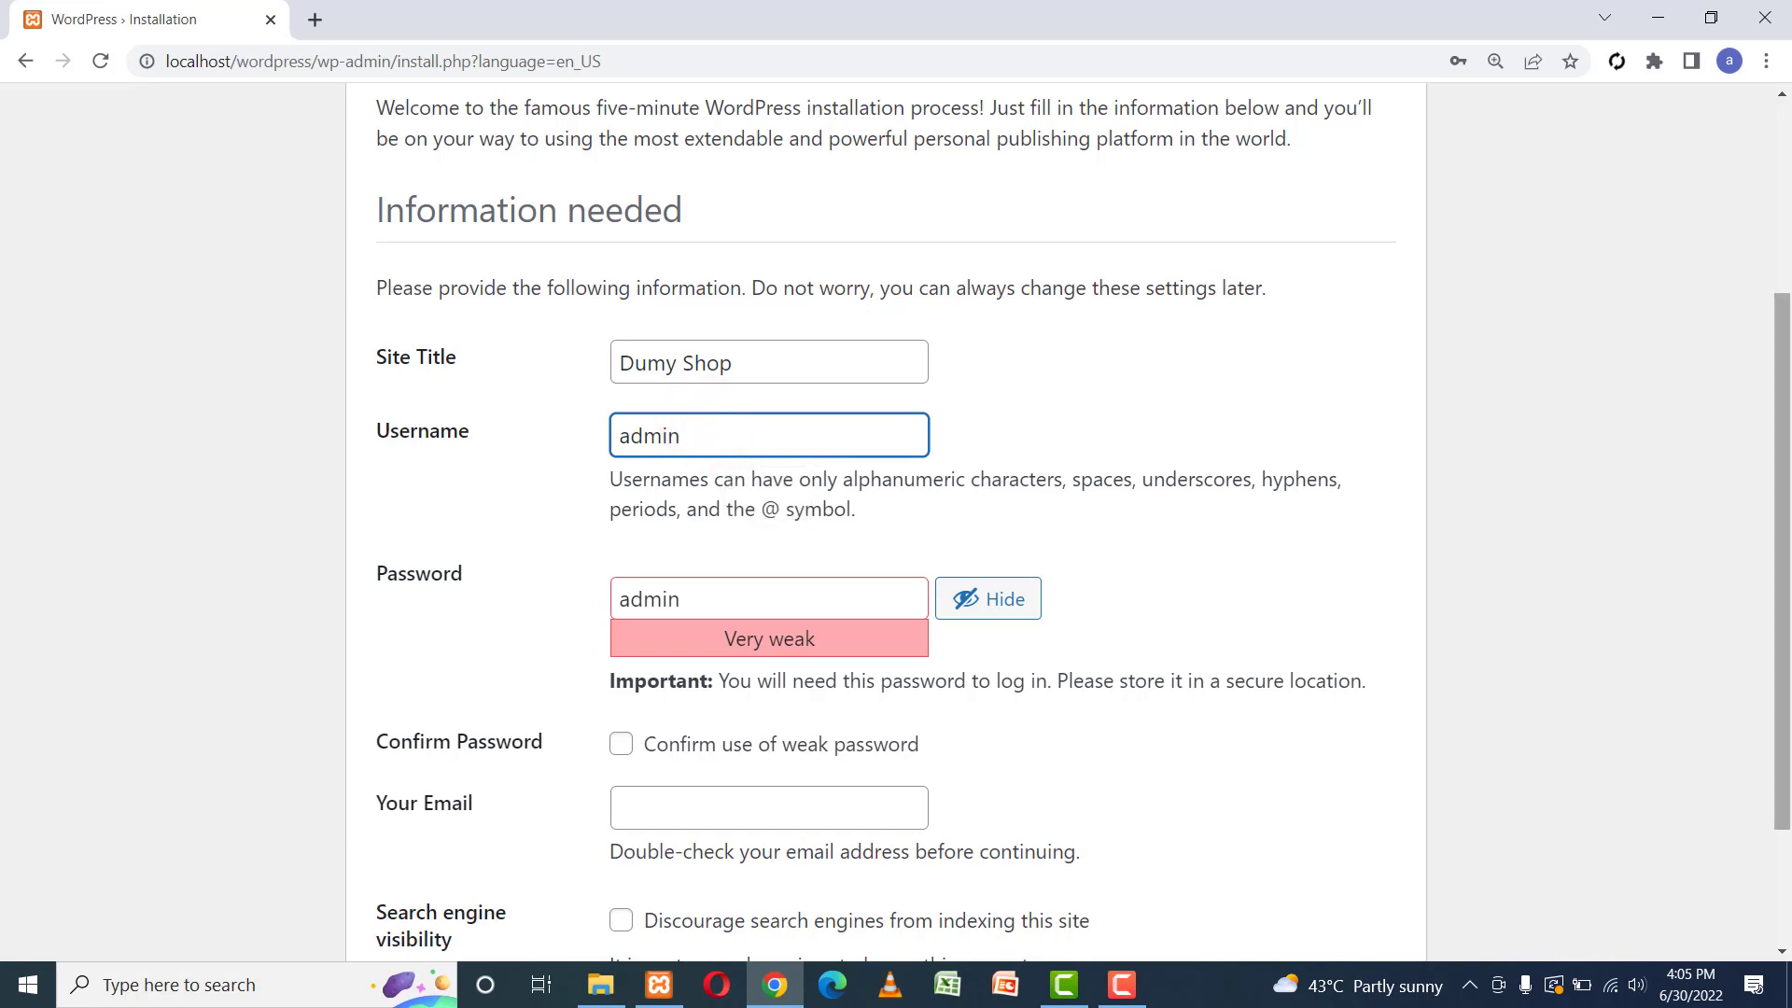
# Confirm the weak password, fill in a saved admin e-mail, and install WordPress.
pyautogui.scroll(-2, 1781, 560)
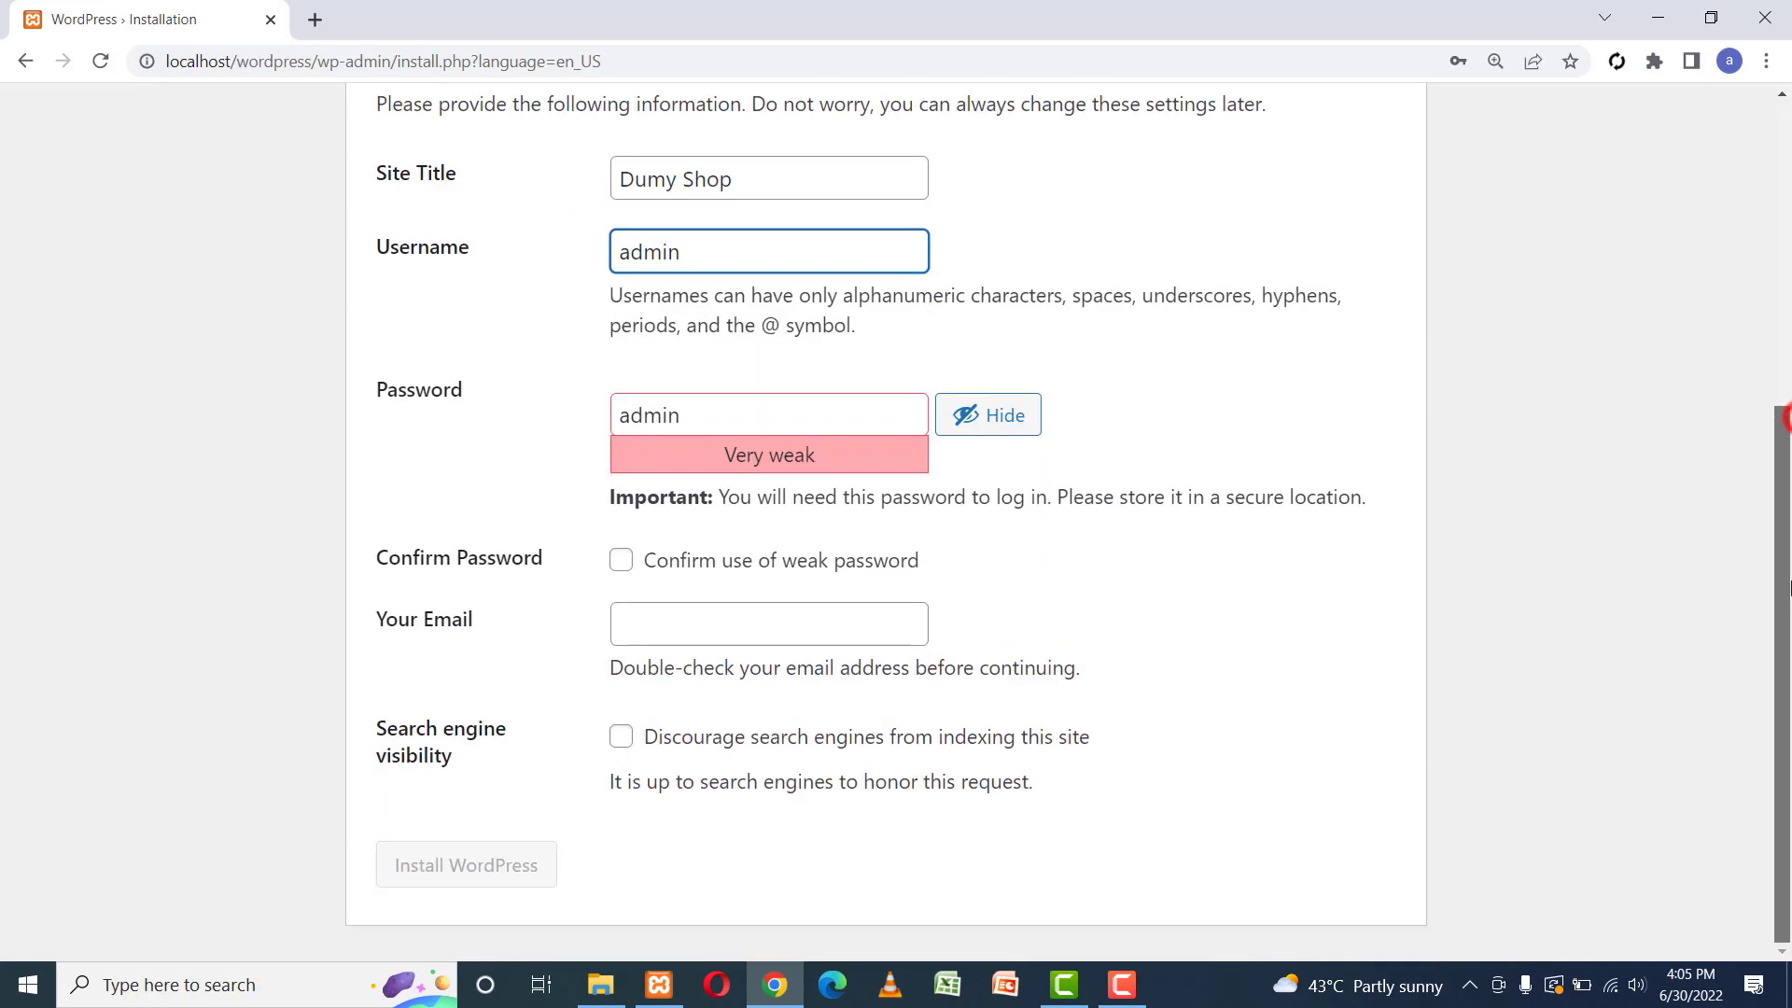
pyautogui.click(620, 561)
pyautogui.click(668, 625)
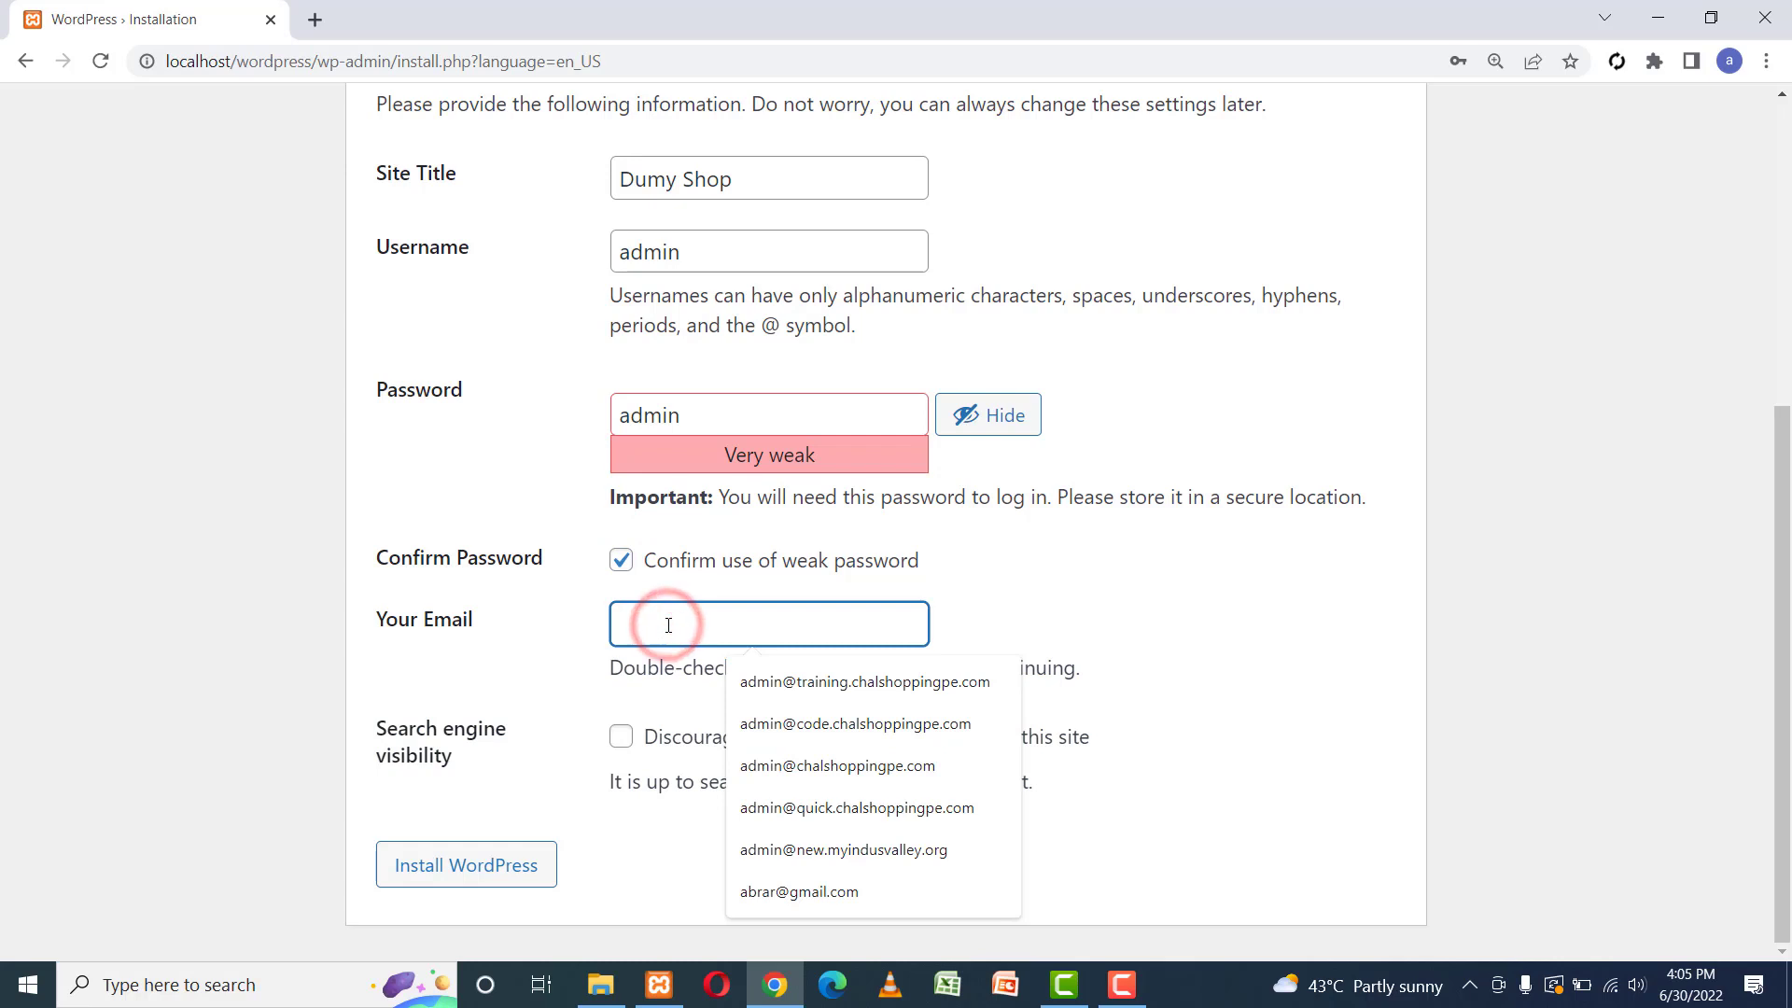
pyautogui.click(823, 765)
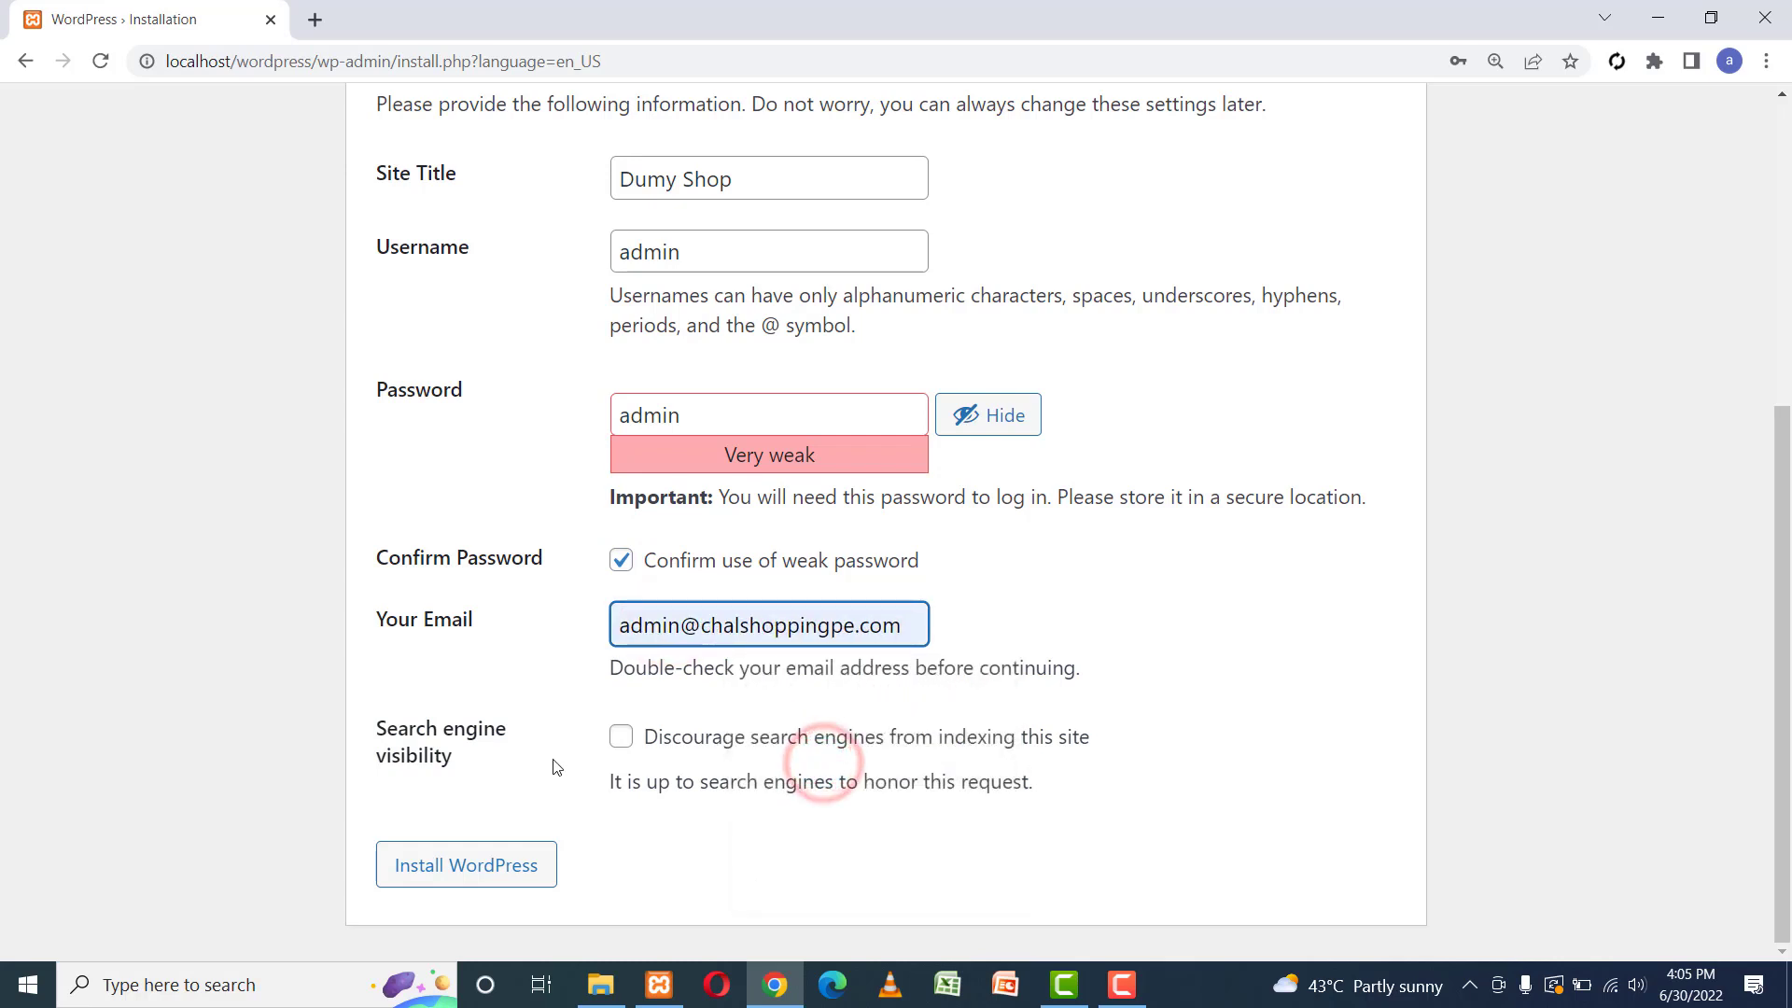
pyautogui.click(476, 868)
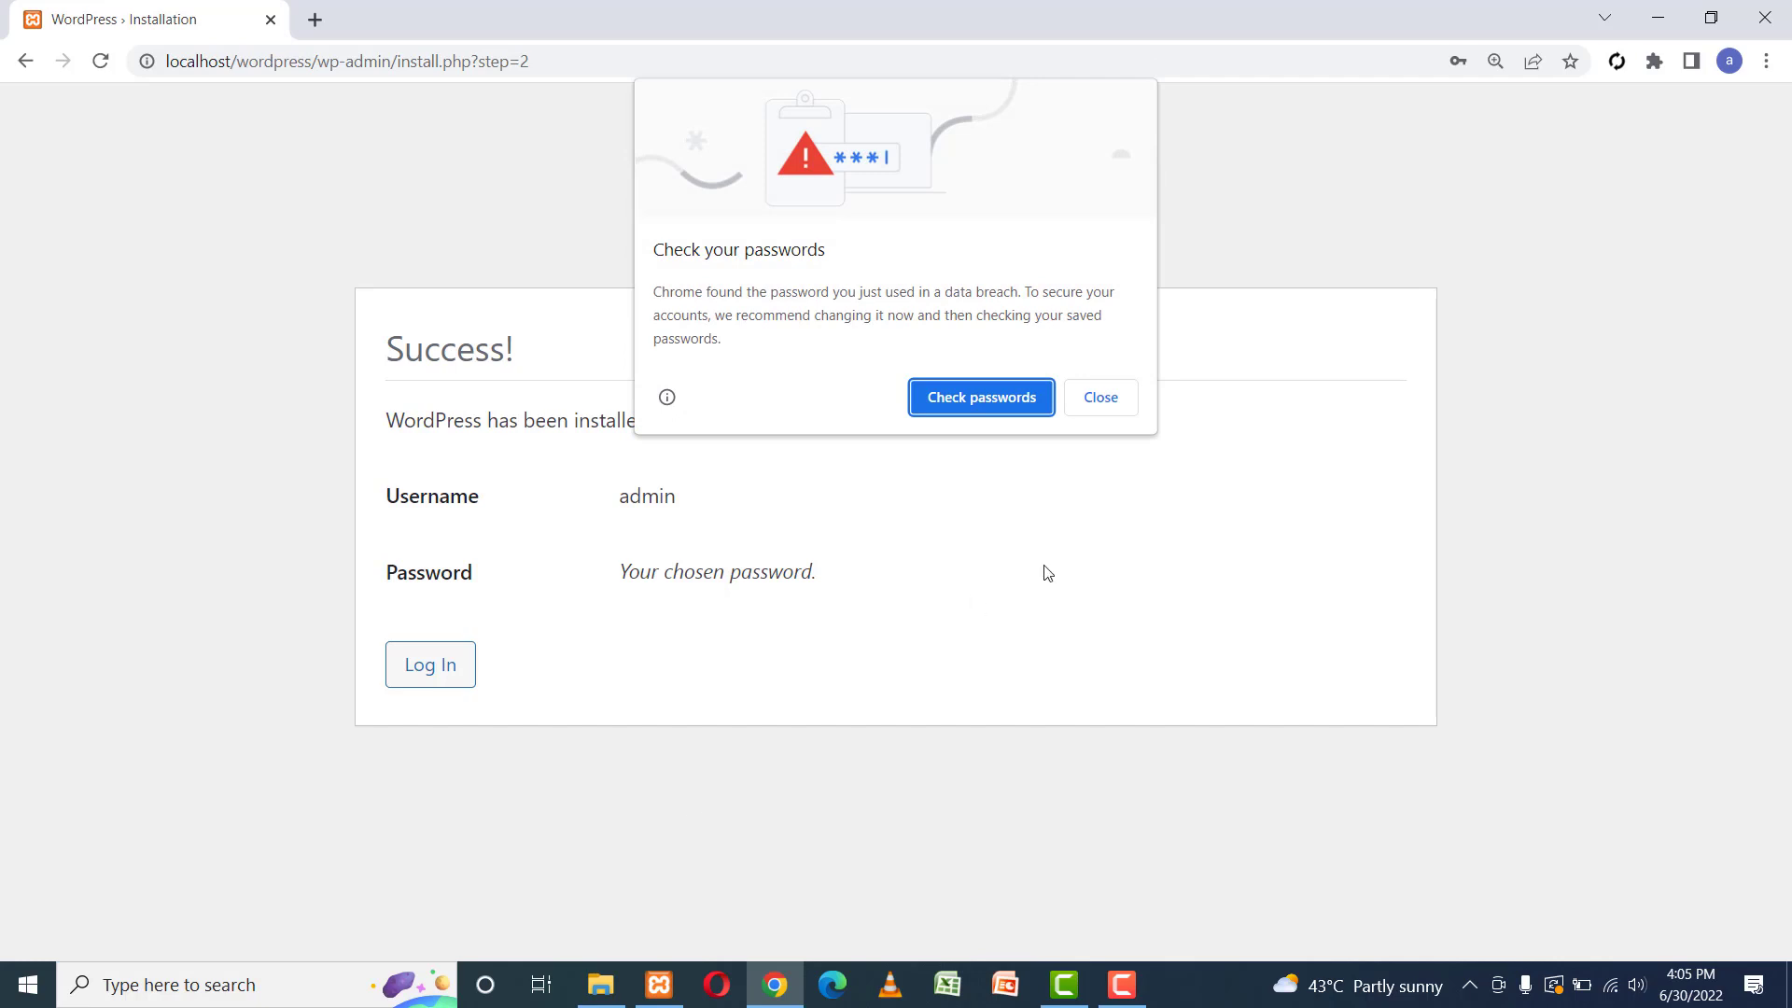
# Dismiss Chrome's password warnings and go to the WordPress login page.
pyautogui.click(1102, 399)
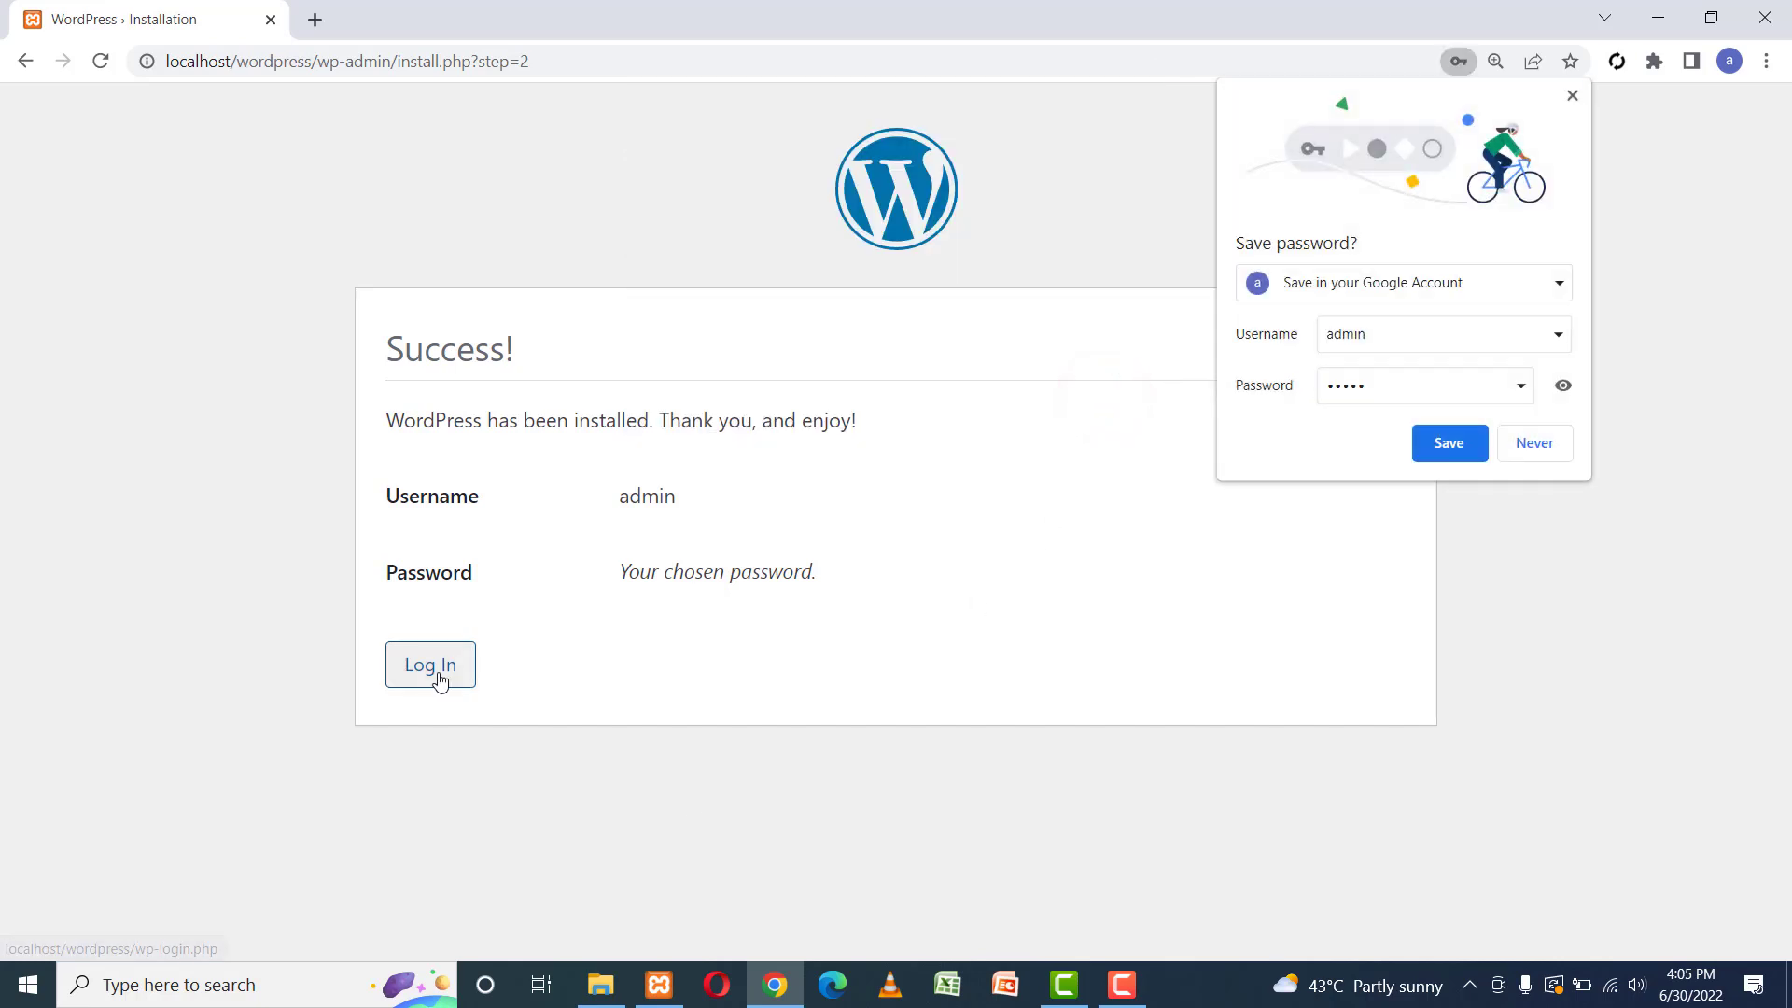
pyautogui.click(438, 668)
pyautogui.click(1536, 444)
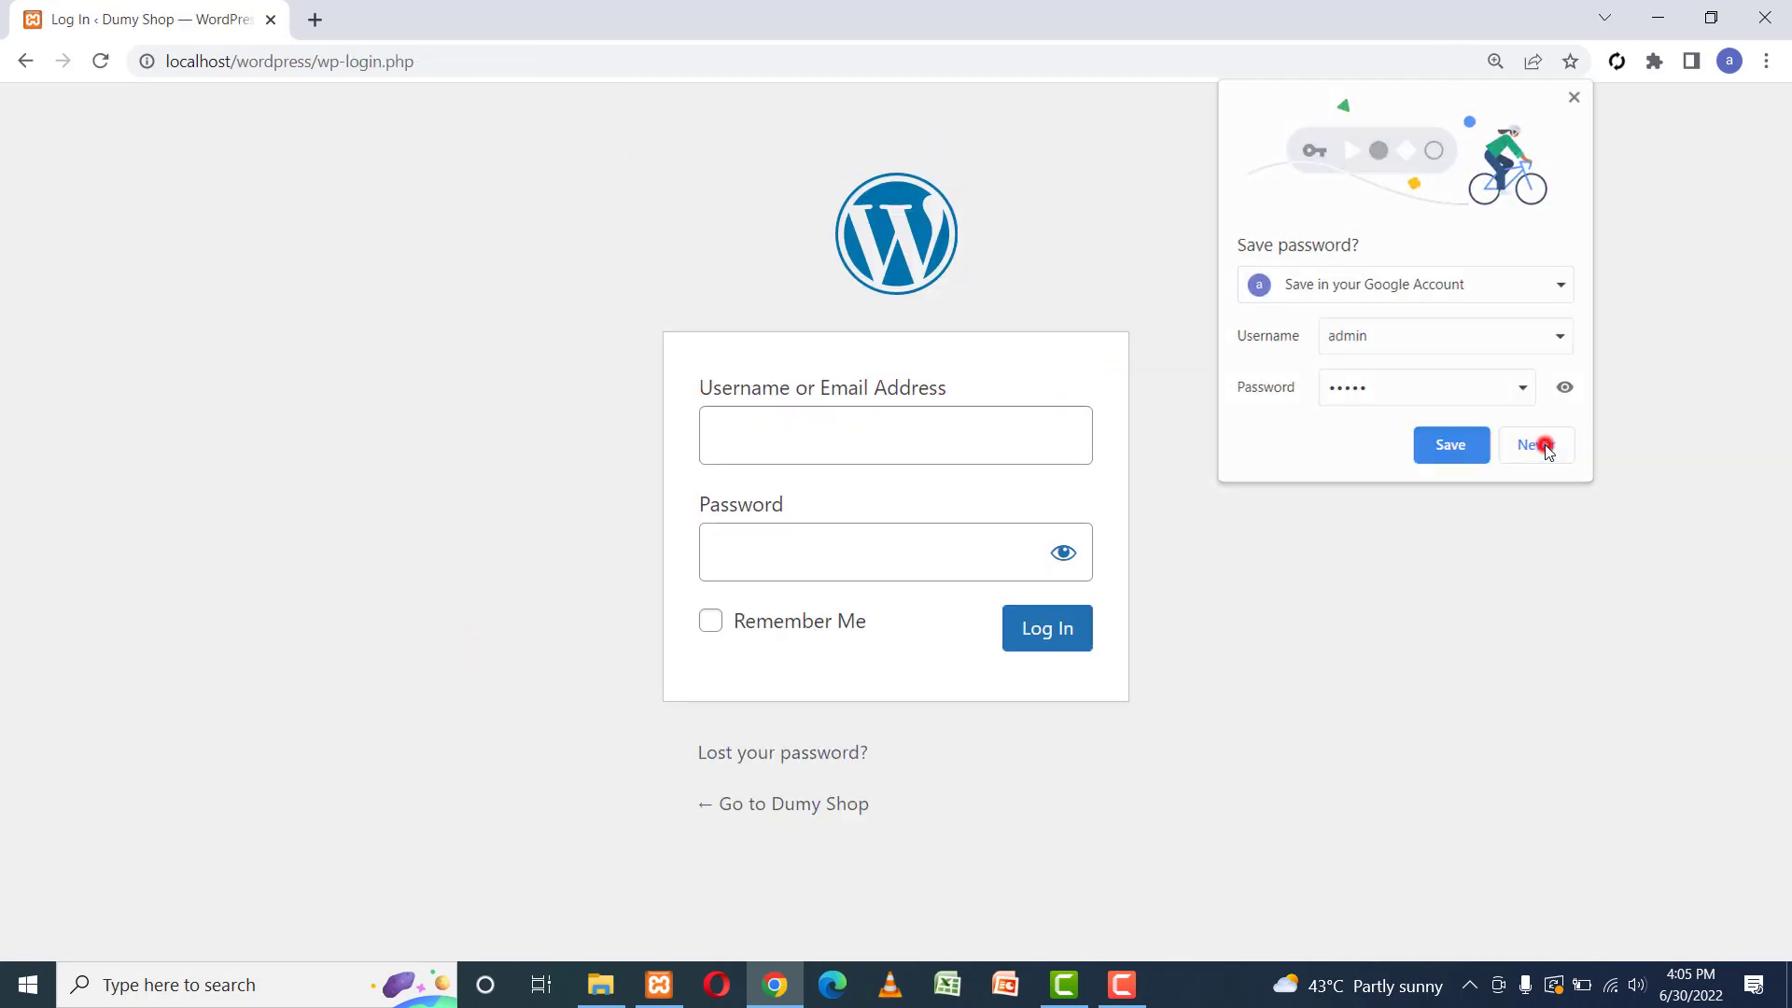
# Log in with username admin and the account password.
pyautogui.click(918, 412)
pyautogui.write('admin')
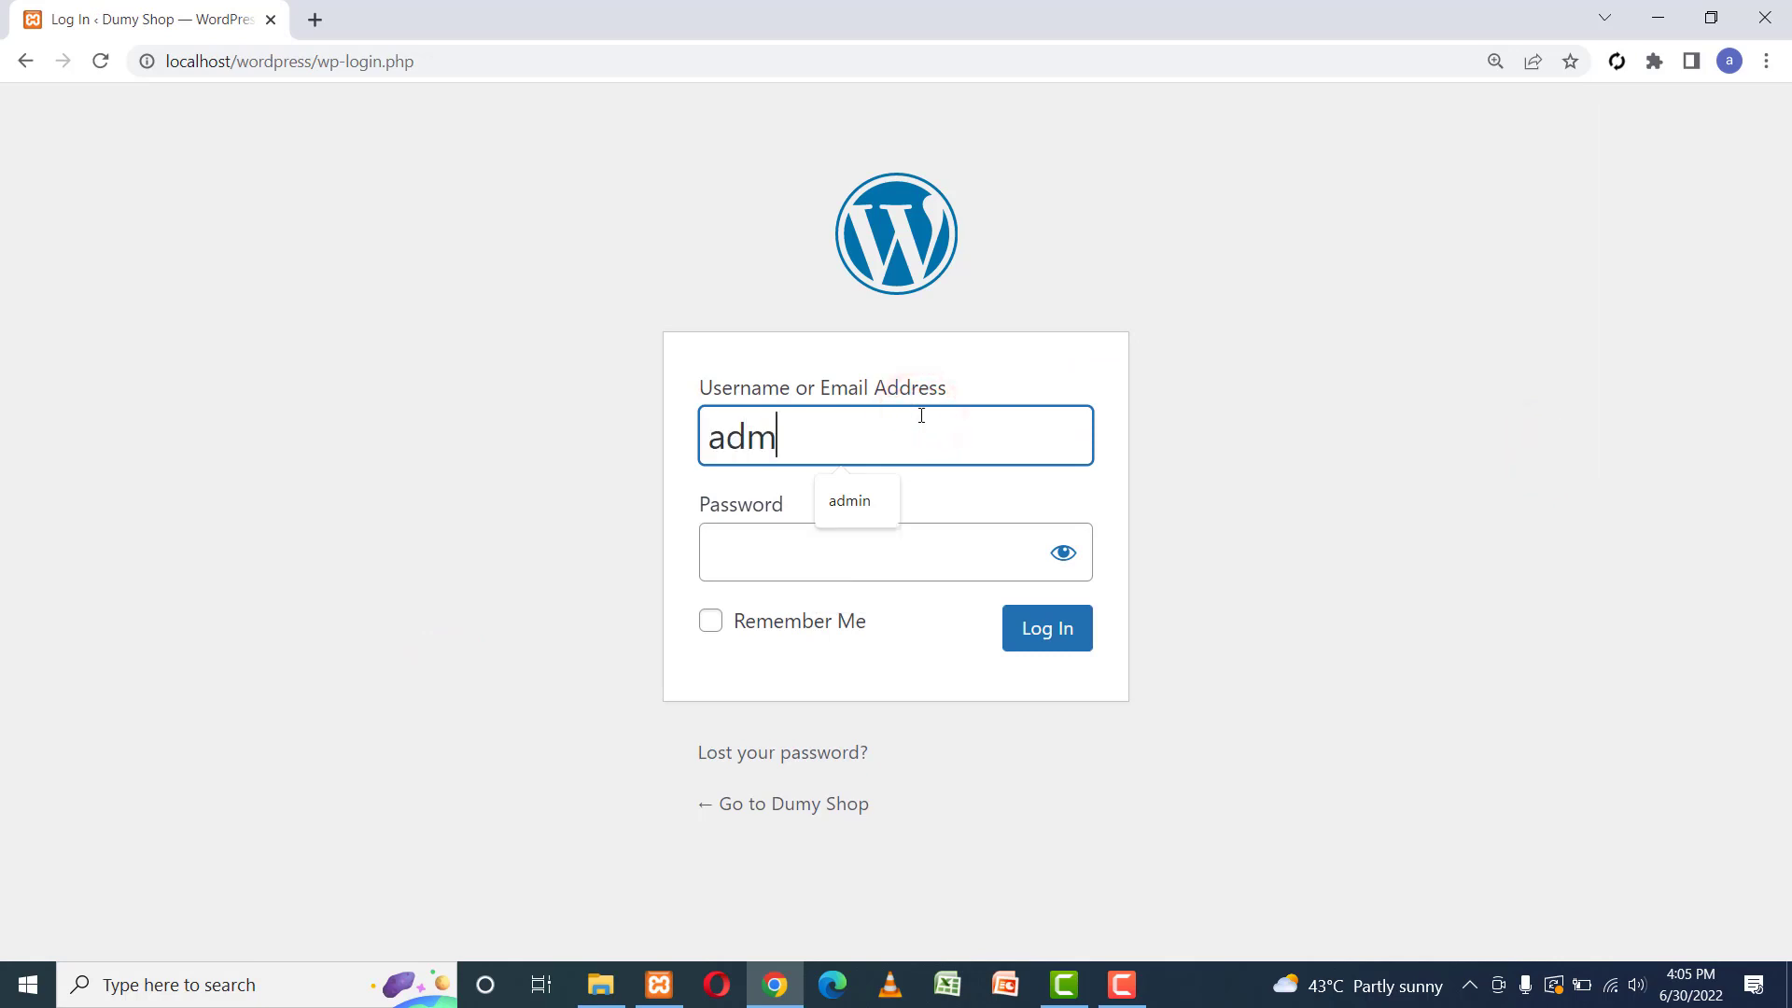
pyautogui.press('Tab')
pyautogui.write('••')
pyautogui.press('BackSpace')
pyautogui.press('BackSpace')
pyautogui.write('•••••')
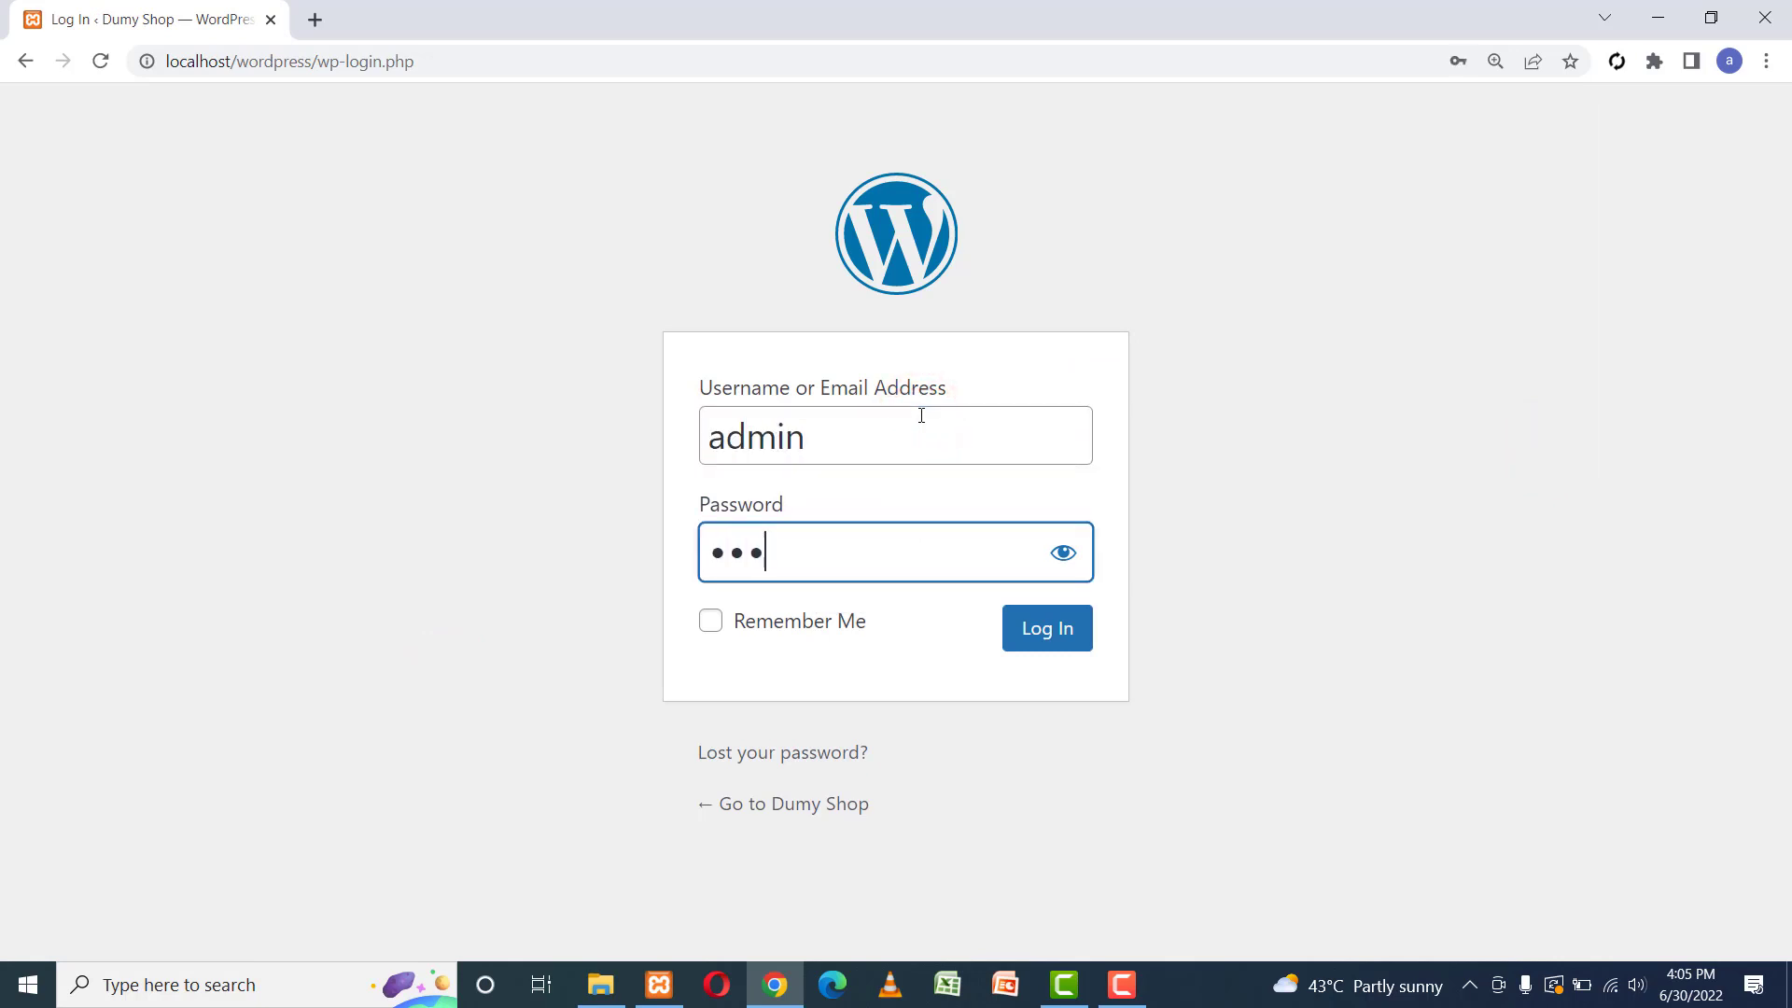
pyautogui.press('Return')
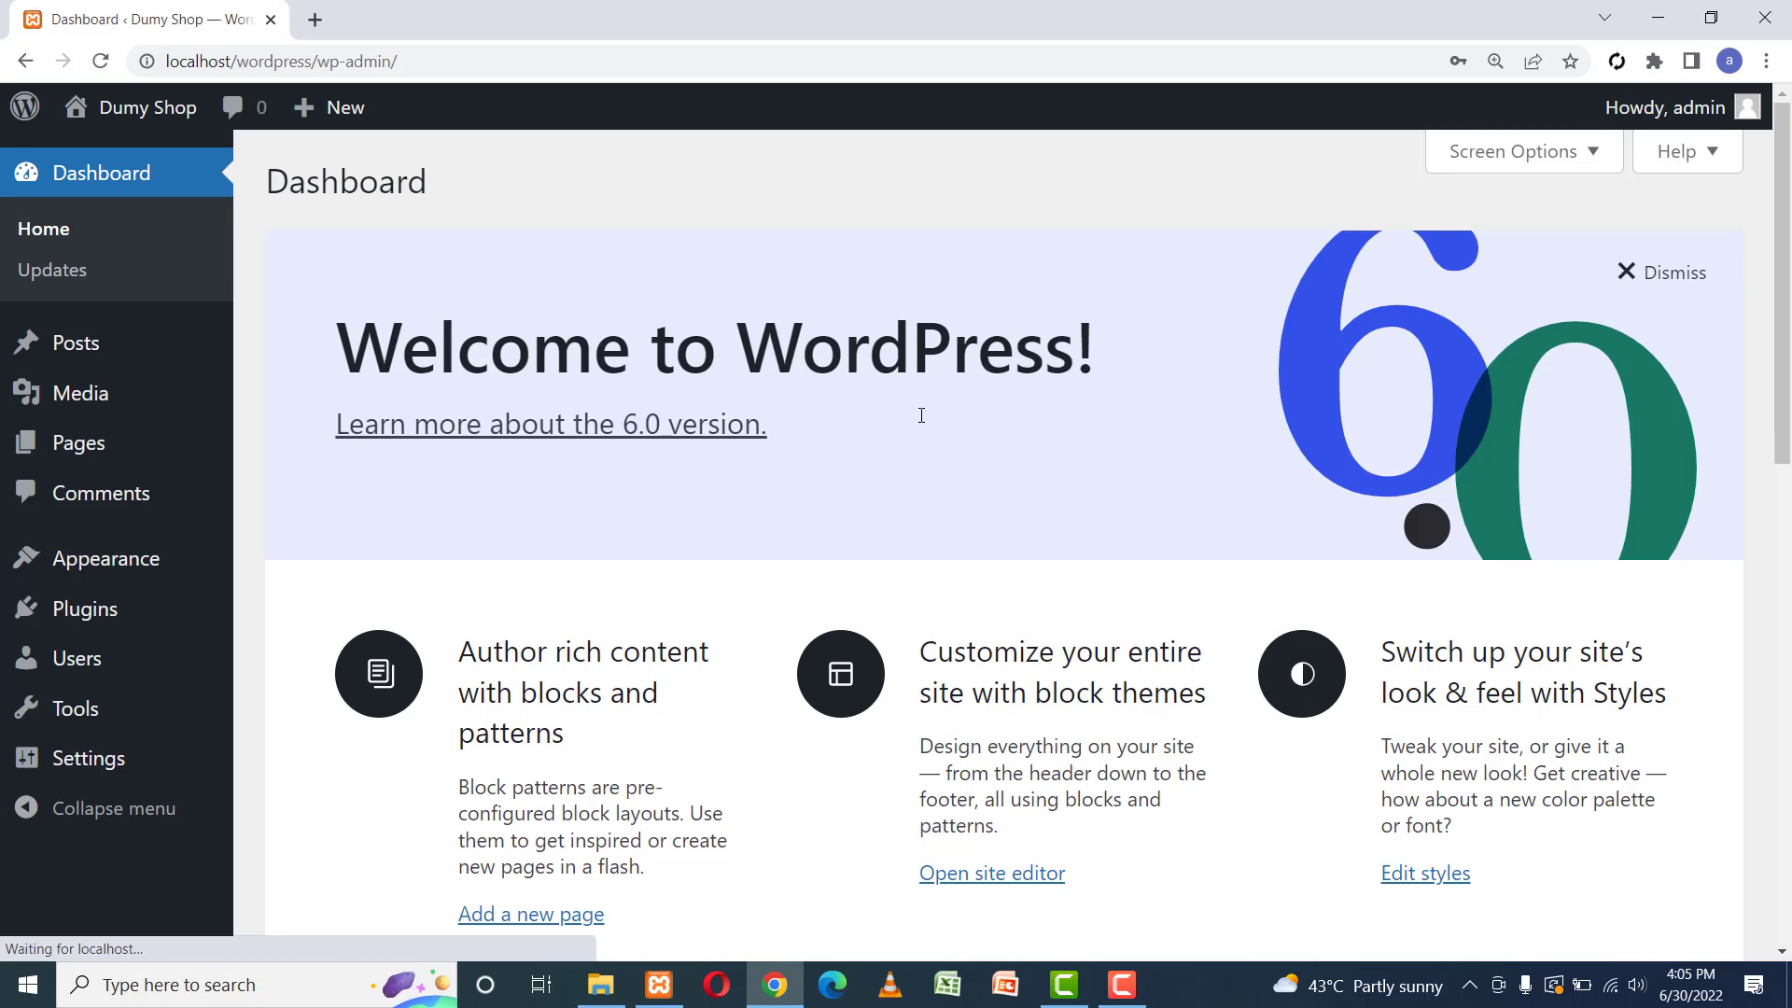
# Dismiss Chrome's password popups, open Visit Site in a new tab, then return to the Dashboard tab.
pyautogui.click(1117, 402)
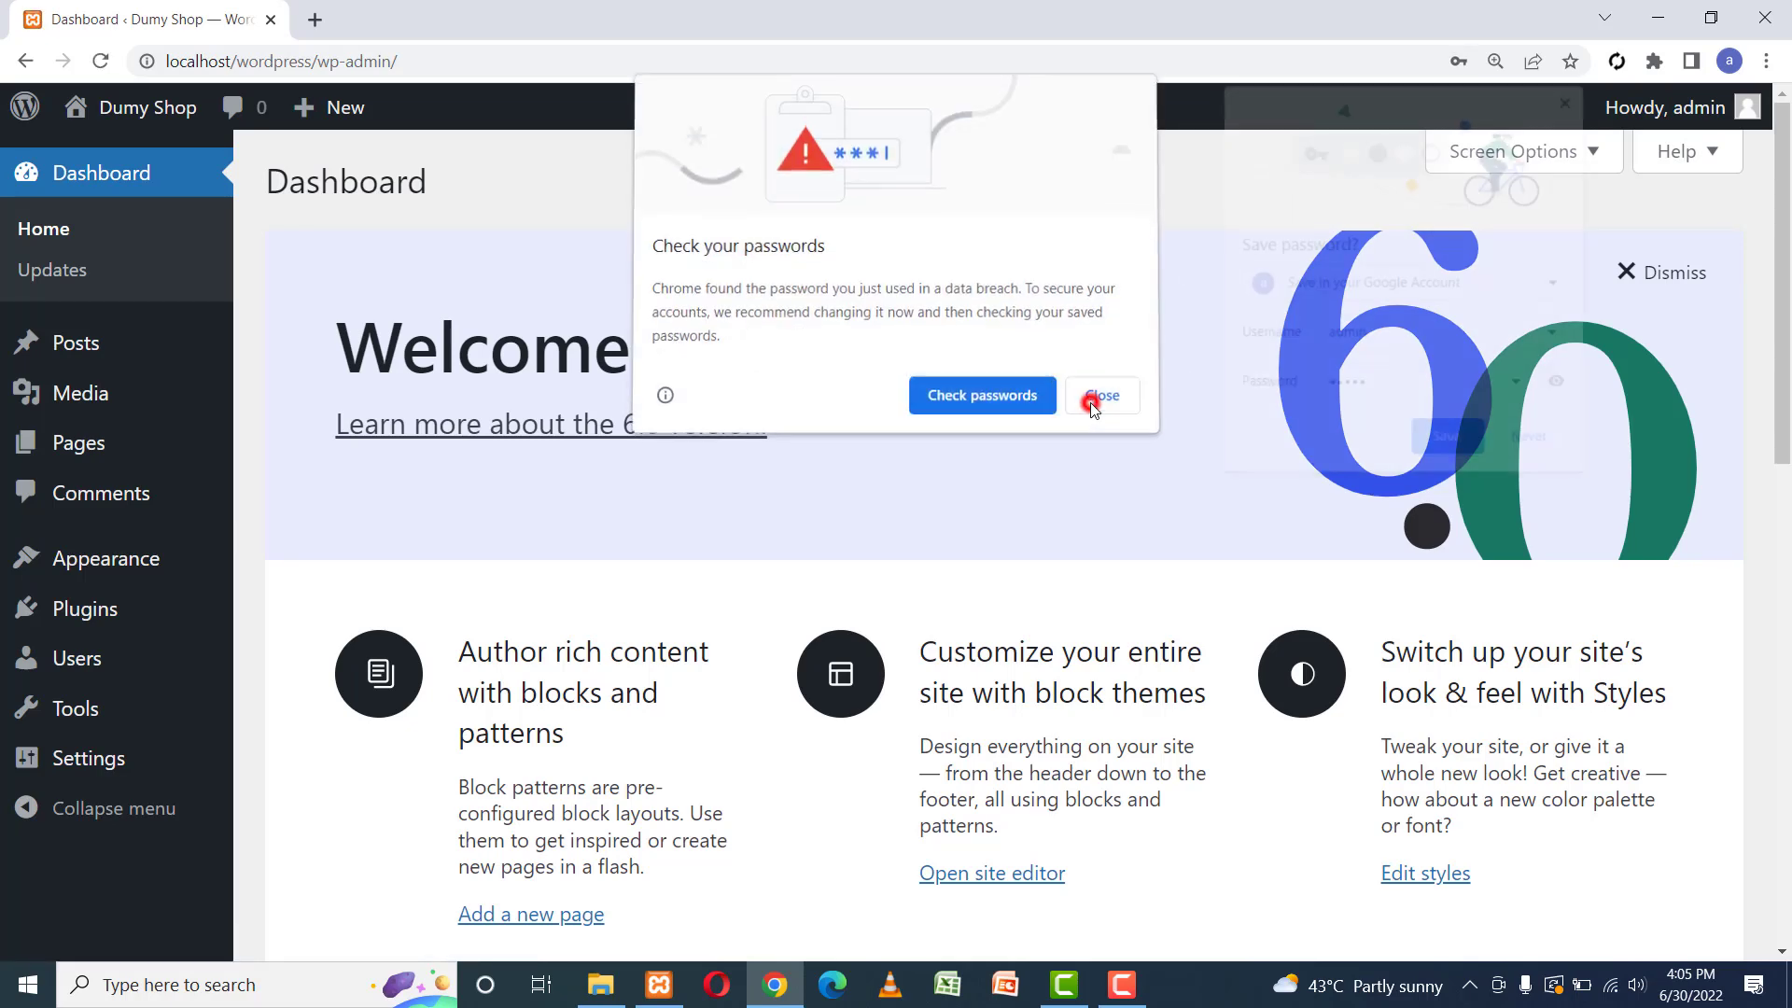
pyautogui.click(1558, 446)
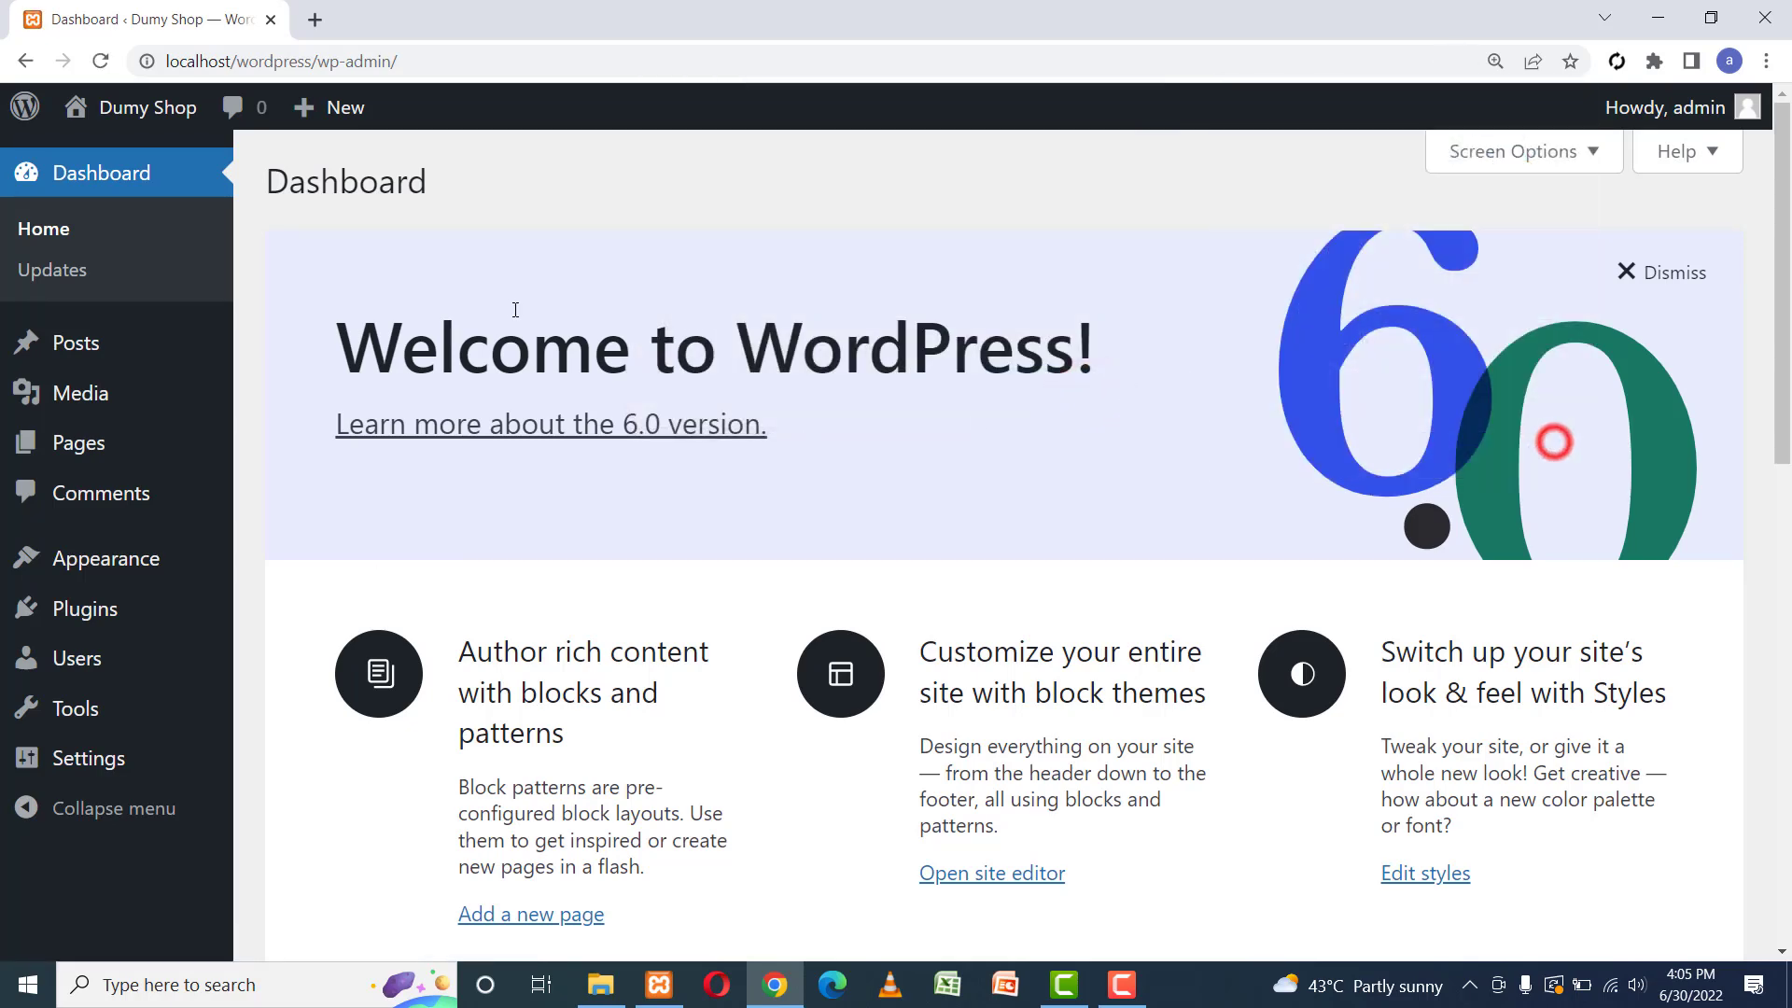
pyautogui.moveTo(124, 110)
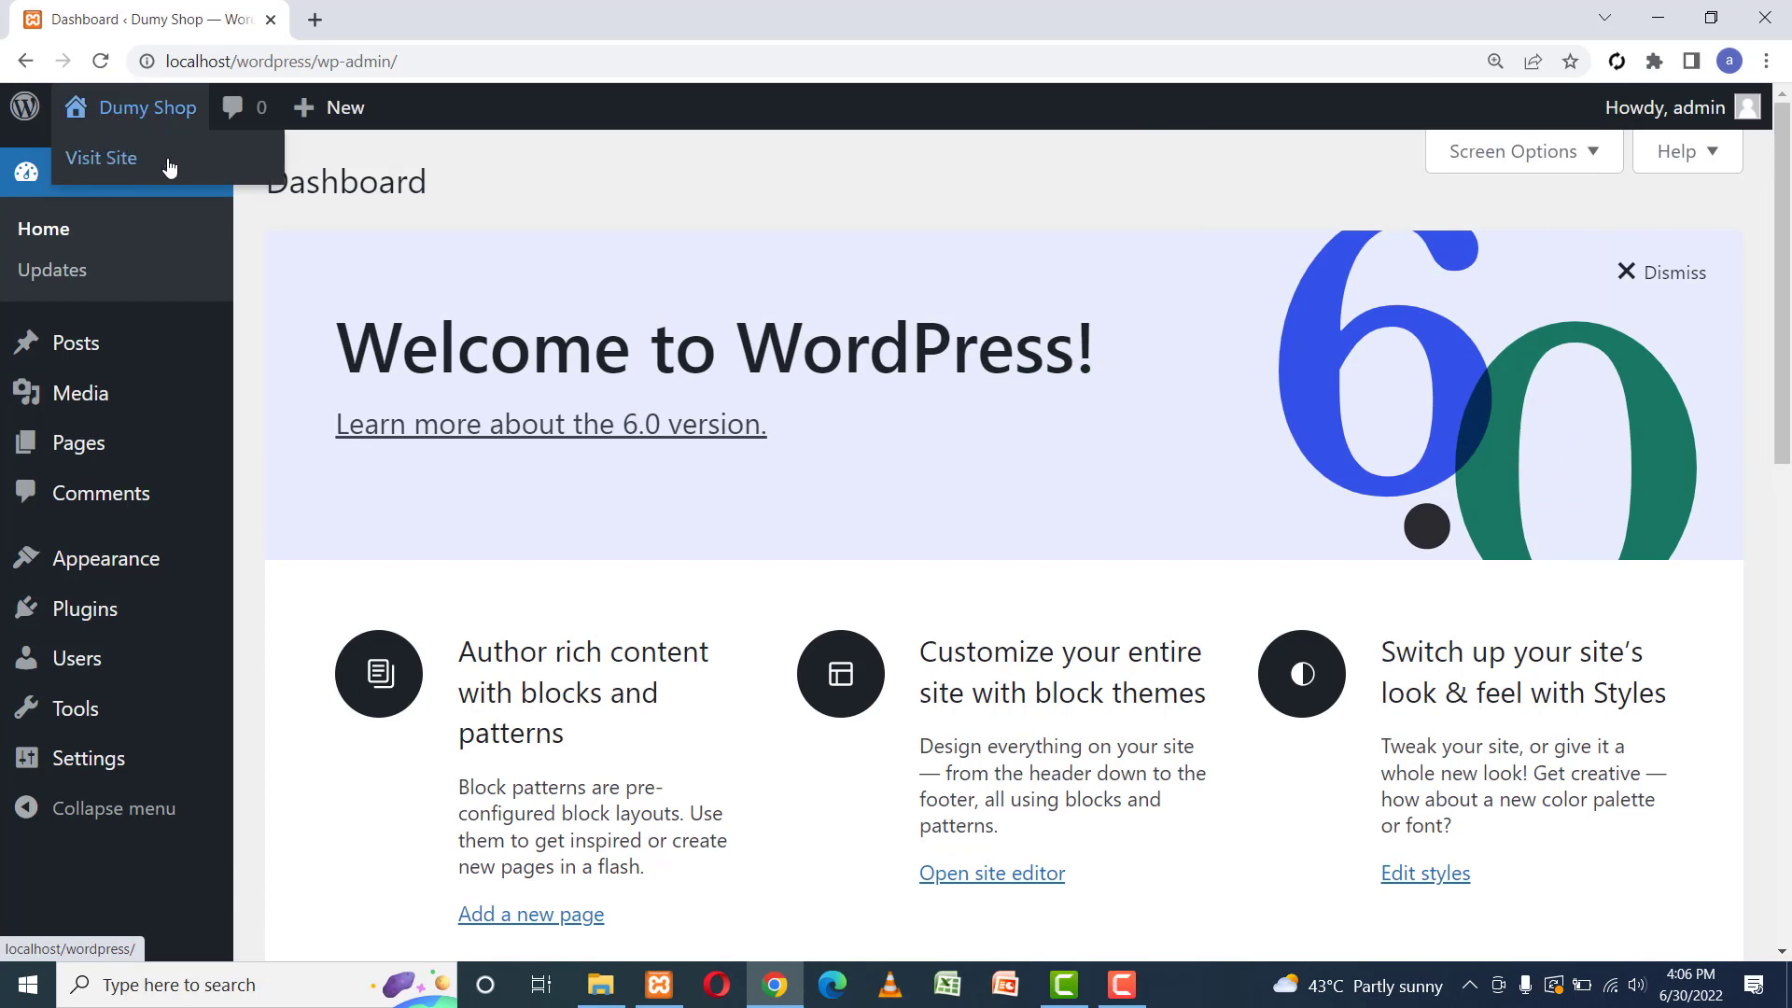
pyautogui.rightClick(100, 155)
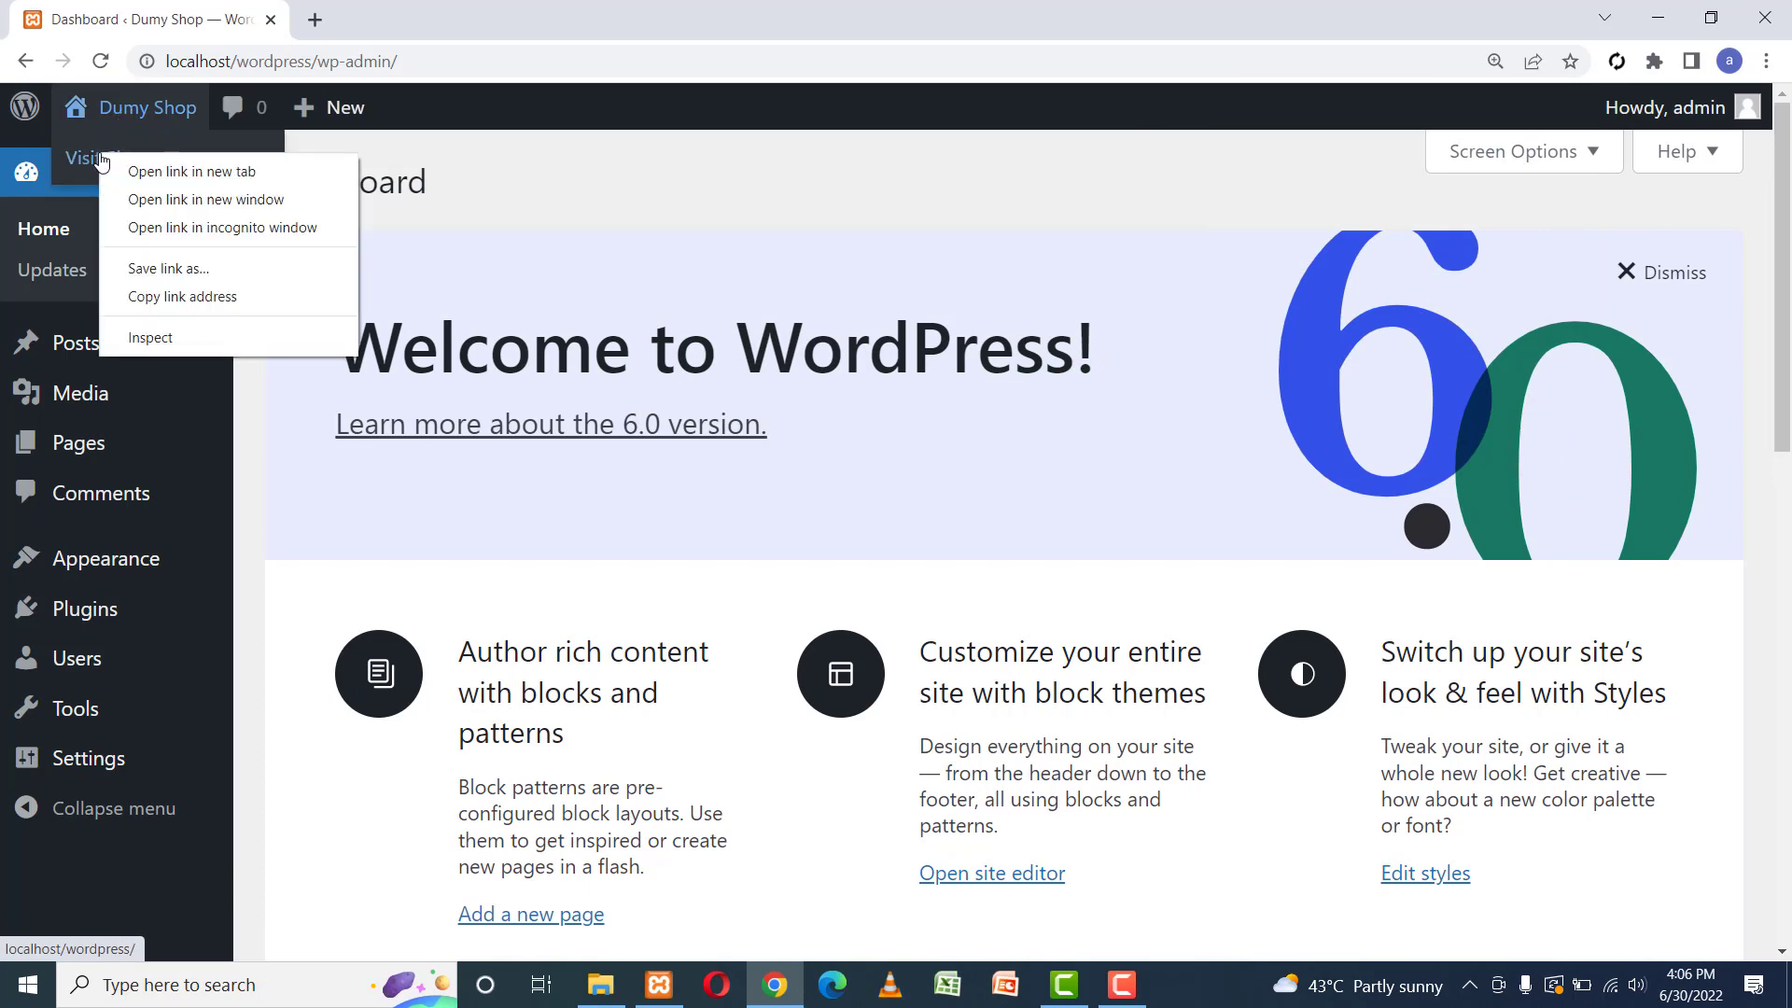
pyautogui.click(140, 169)
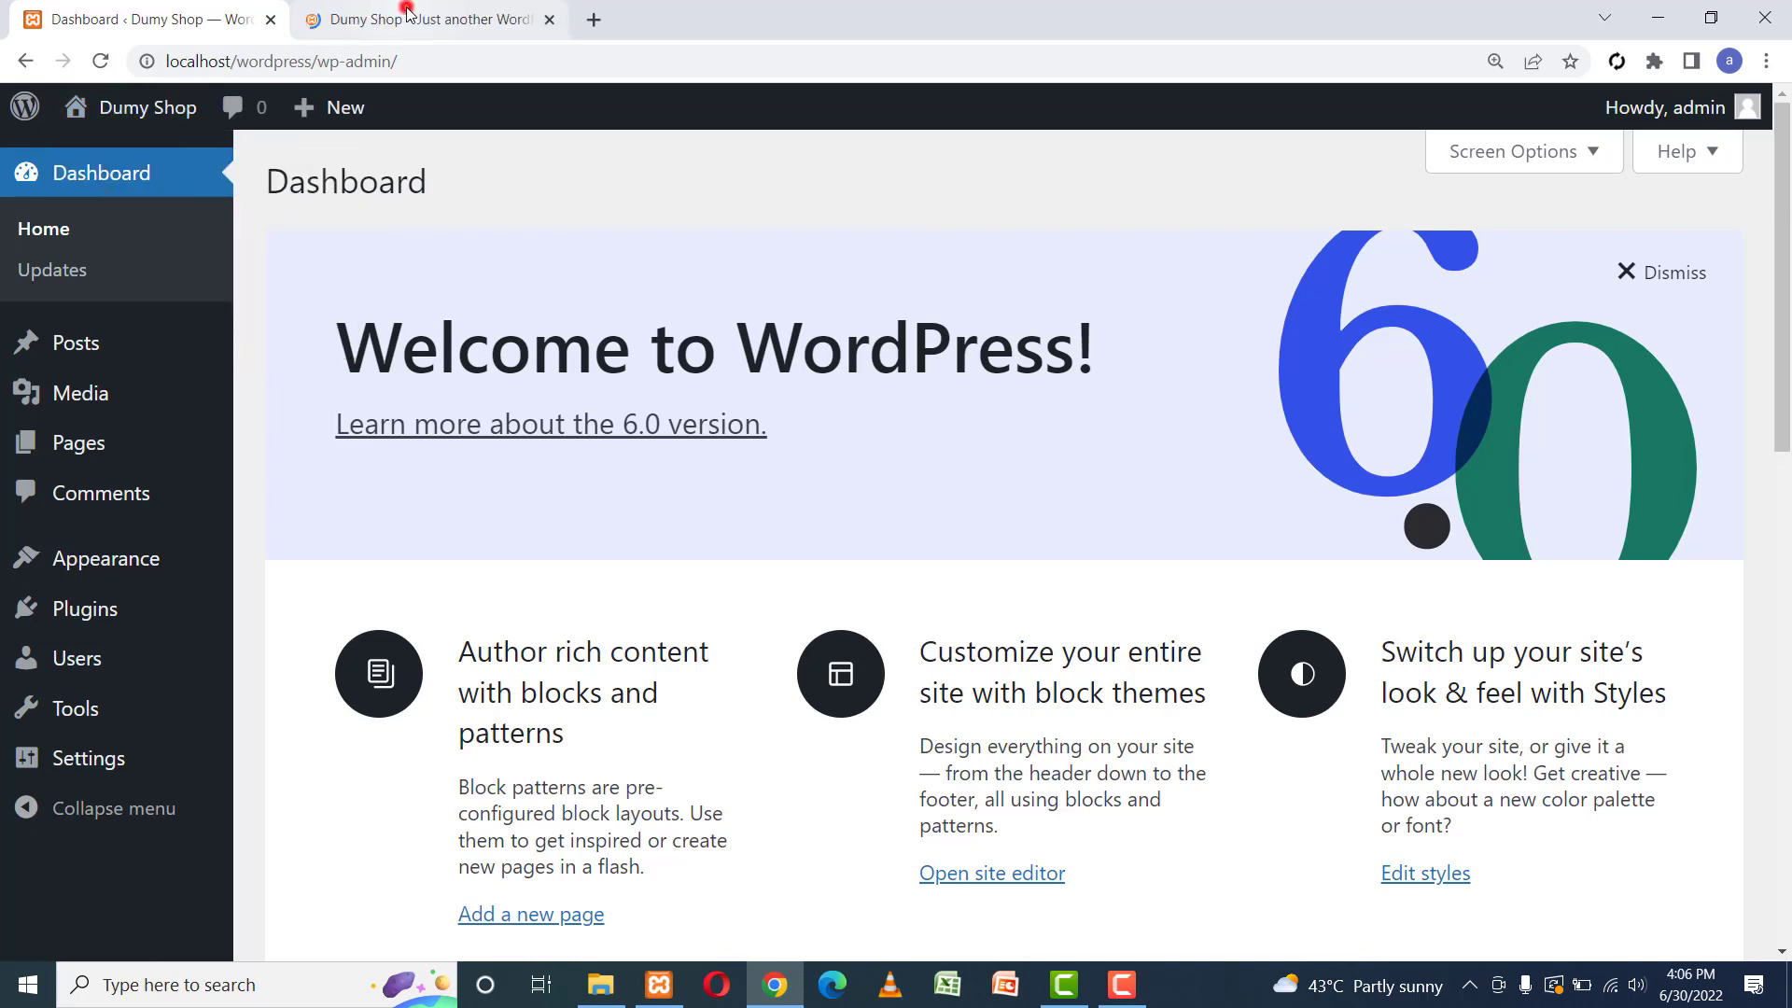
pyautogui.click(406, 13)
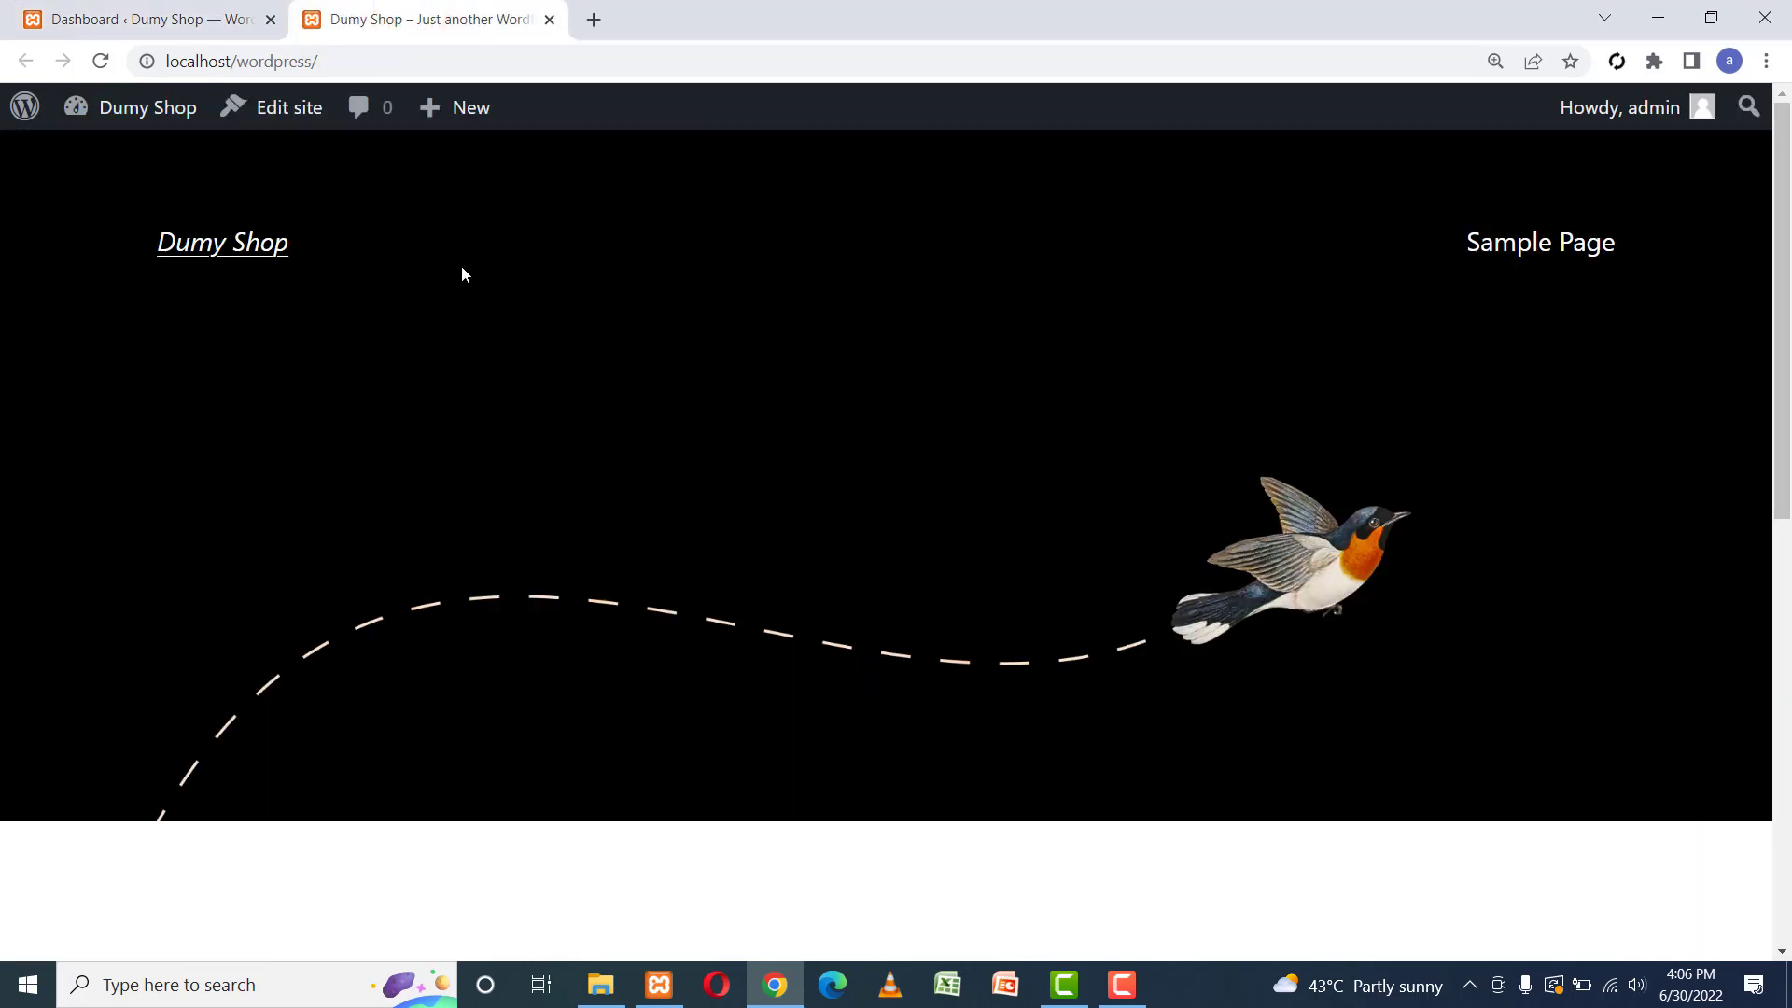
pyautogui.click(168, 18)
# Activate the Twenty Twenty theme from Appearance > Themes.
pyautogui.moveTo(118, 557)
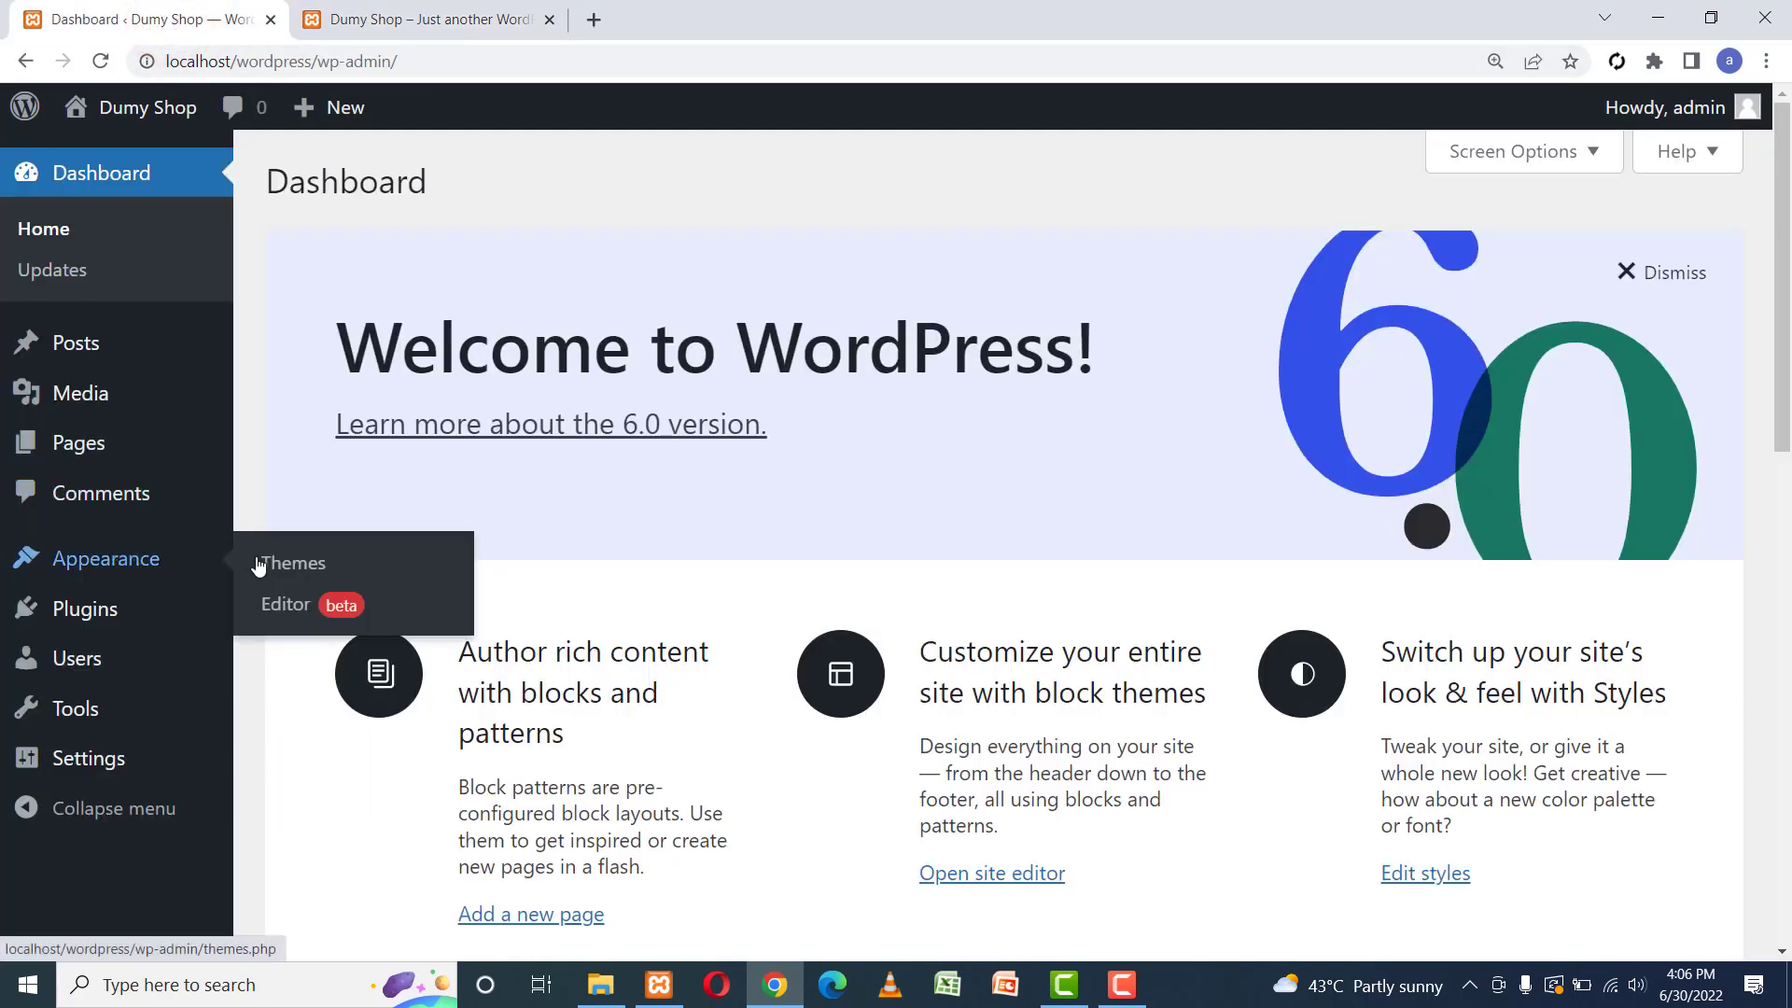
pyautogui.click(296, 563)
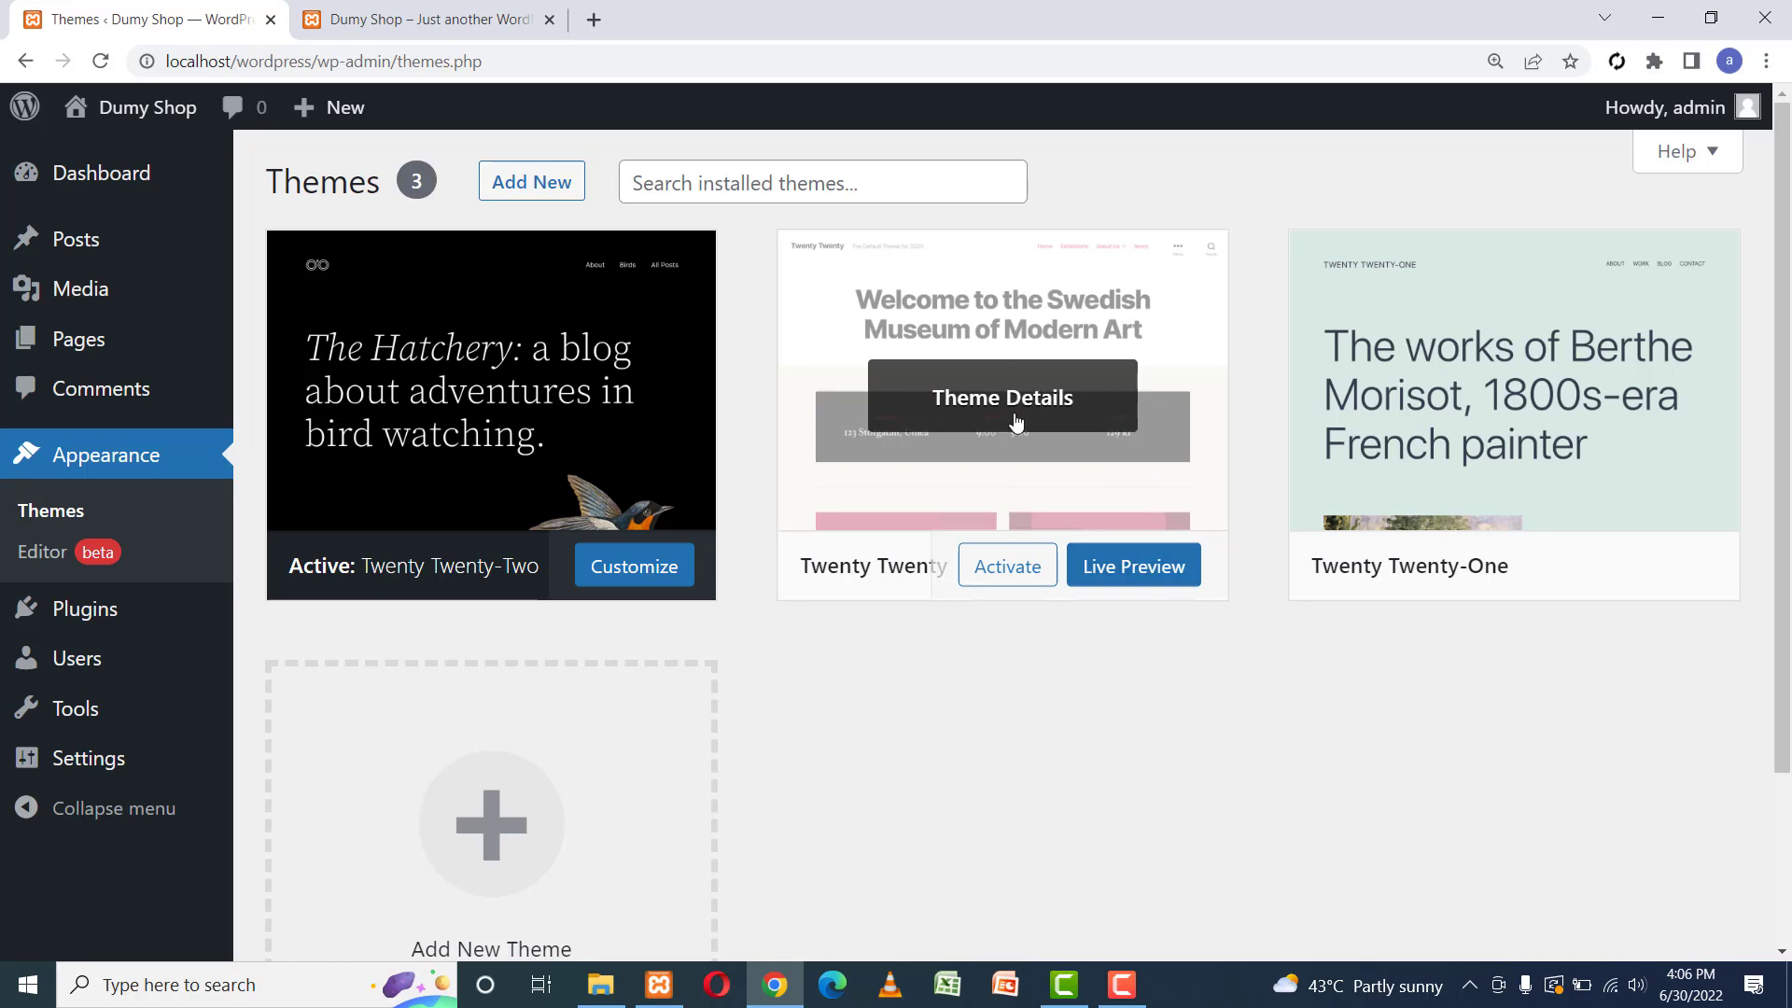
pyautogui.click(1007, 566)
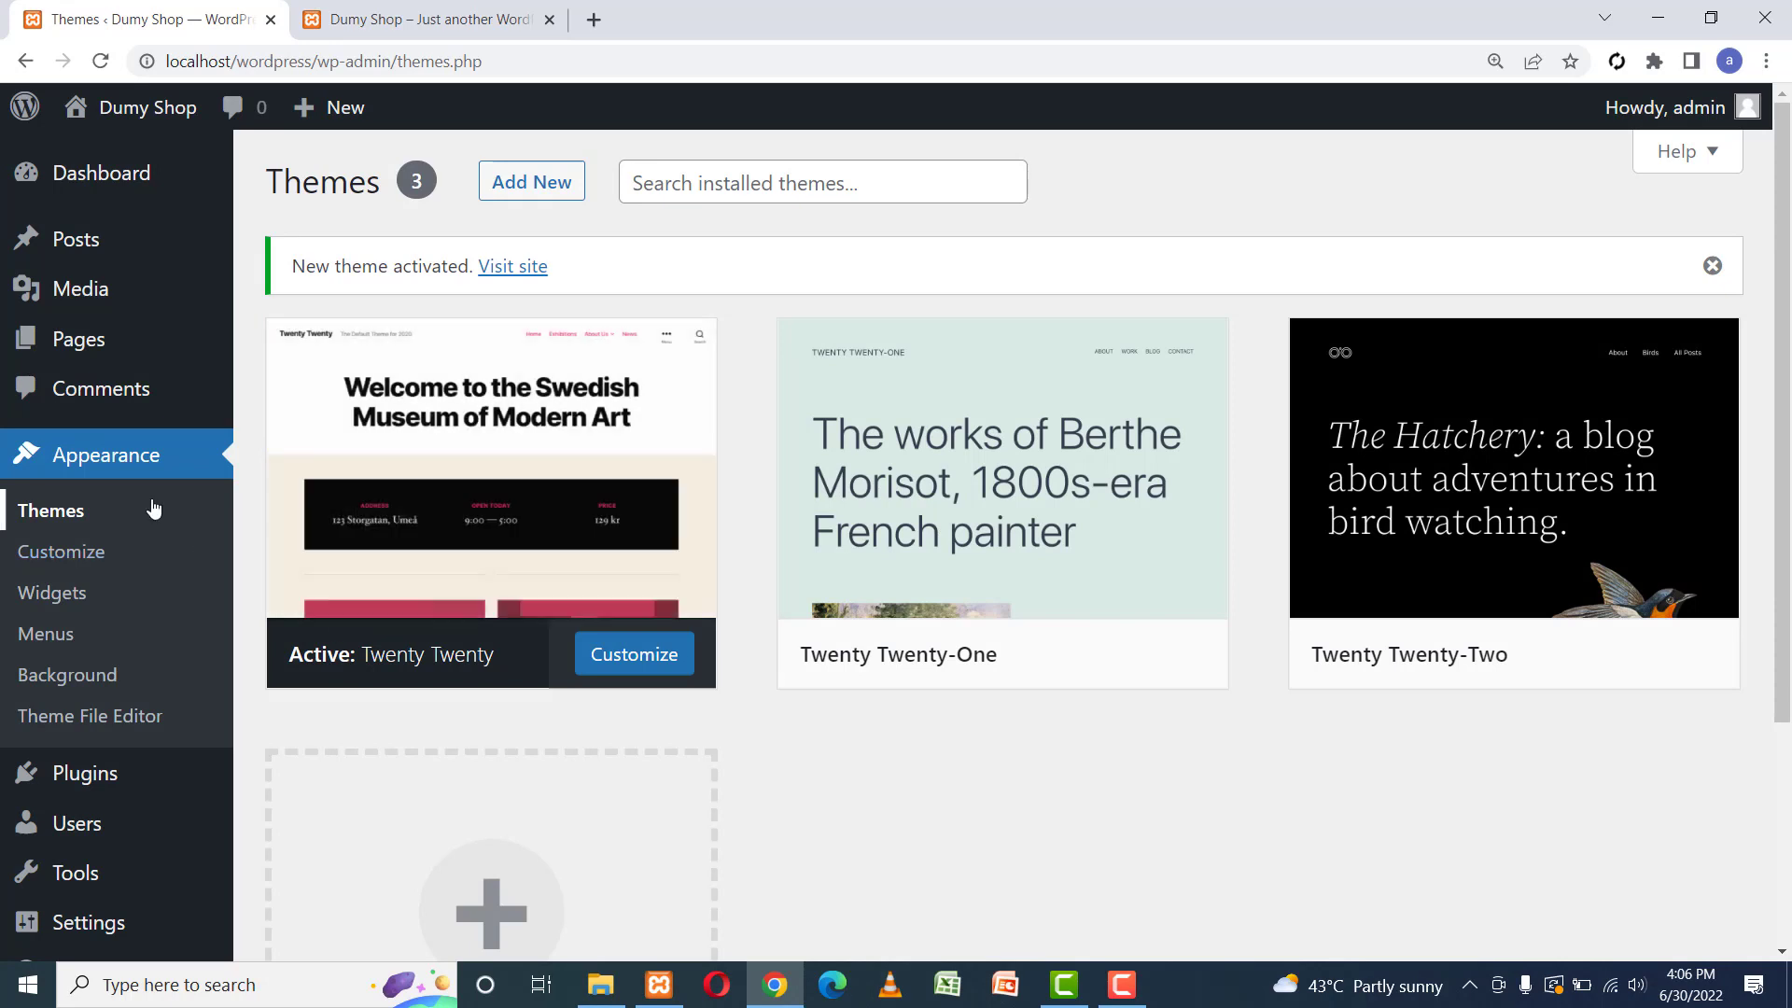
pyautogui.moveTo(110, 776)
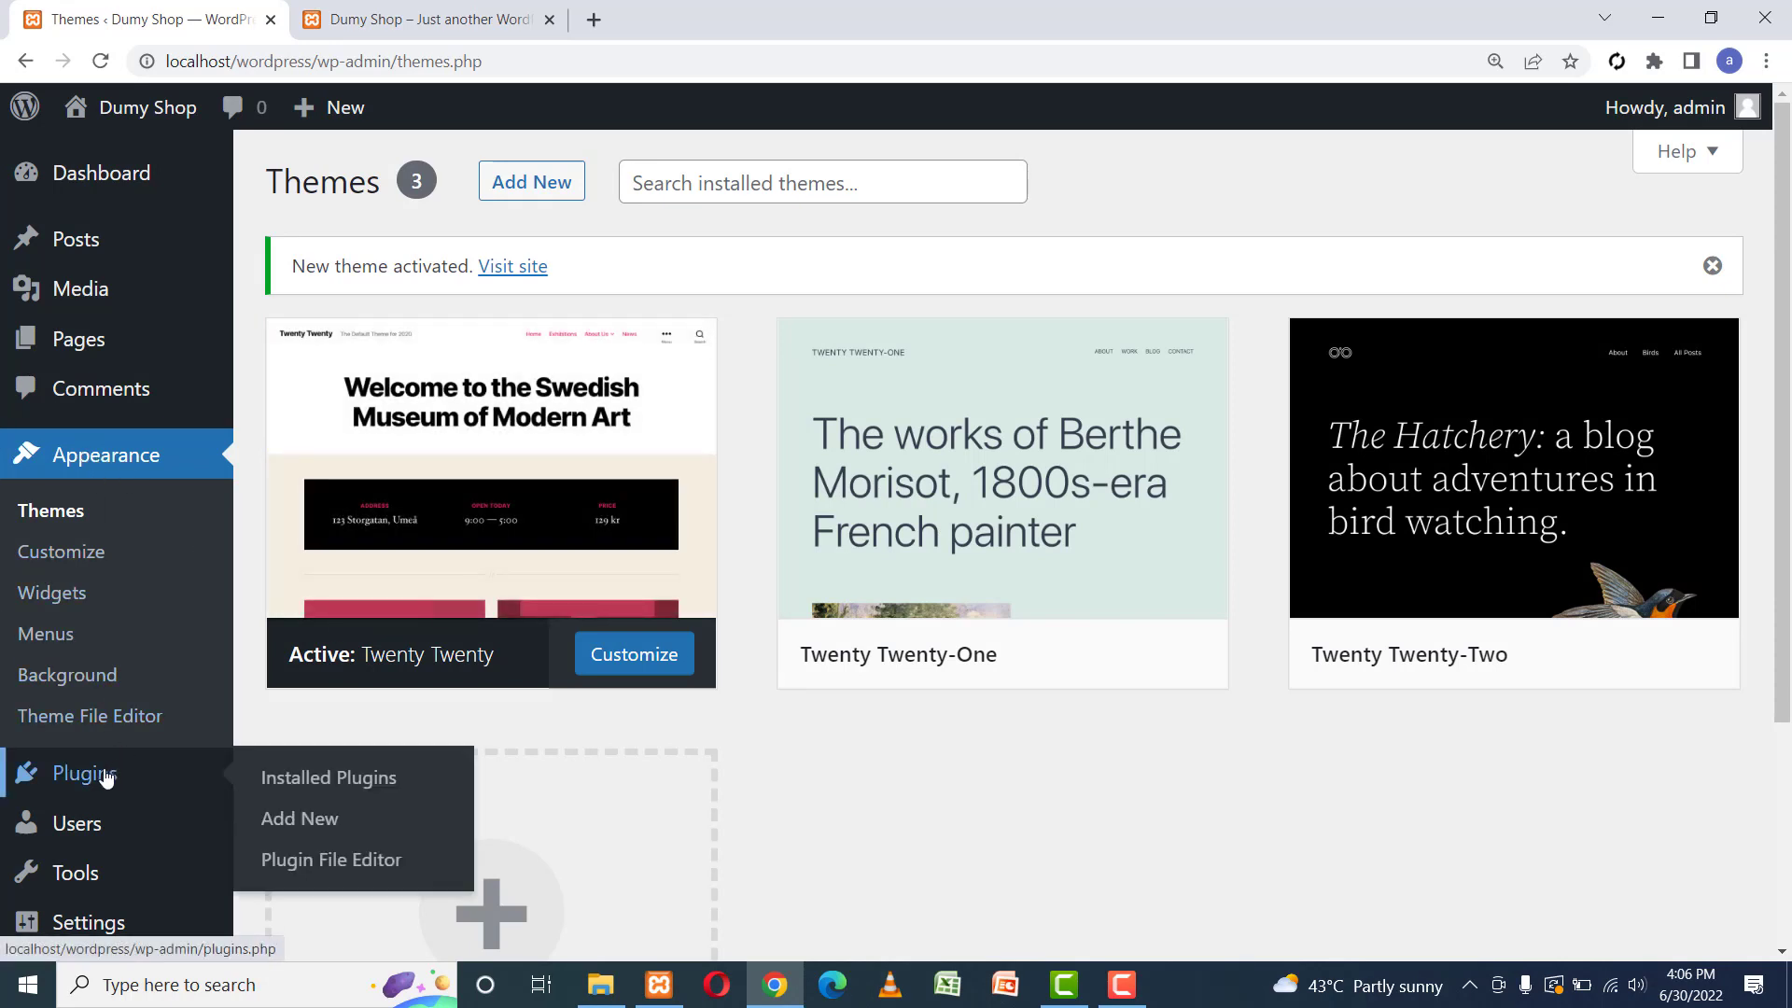
# Search Add New plugins for 'woo' and install WooCommerce.
pyautogui.click(331, 822)
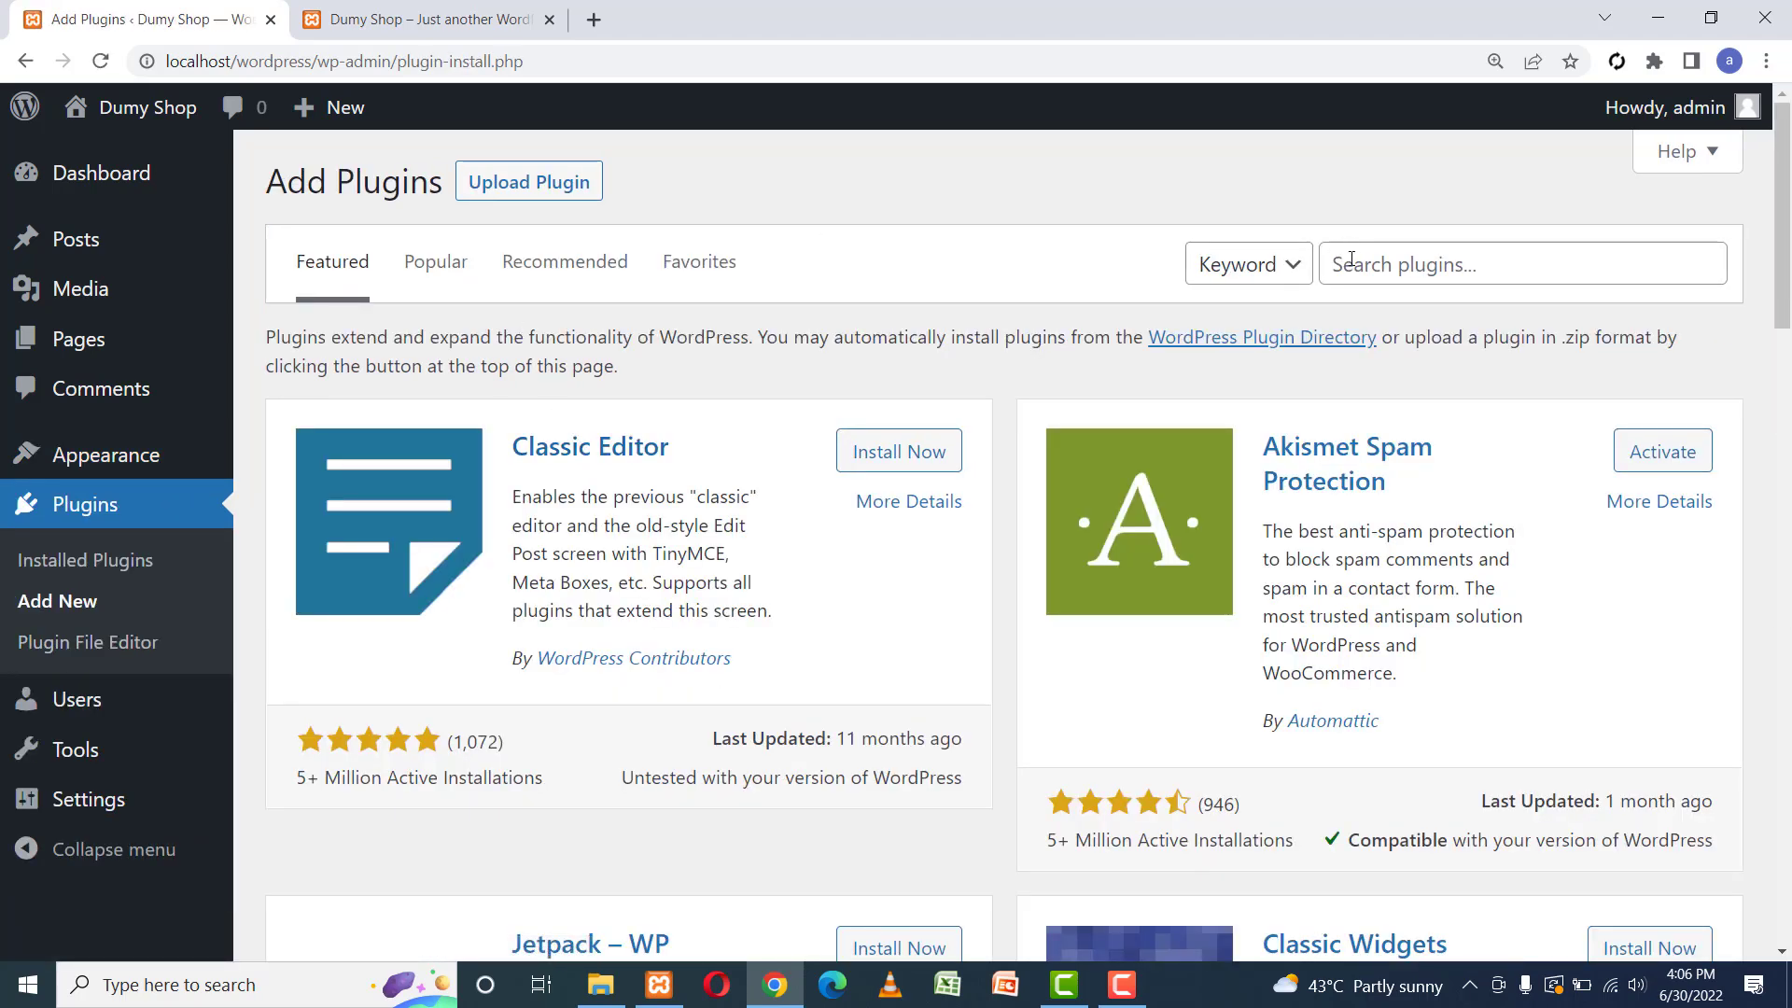
pyautogui.click(1351, 262)
pyautogui.write('woo')
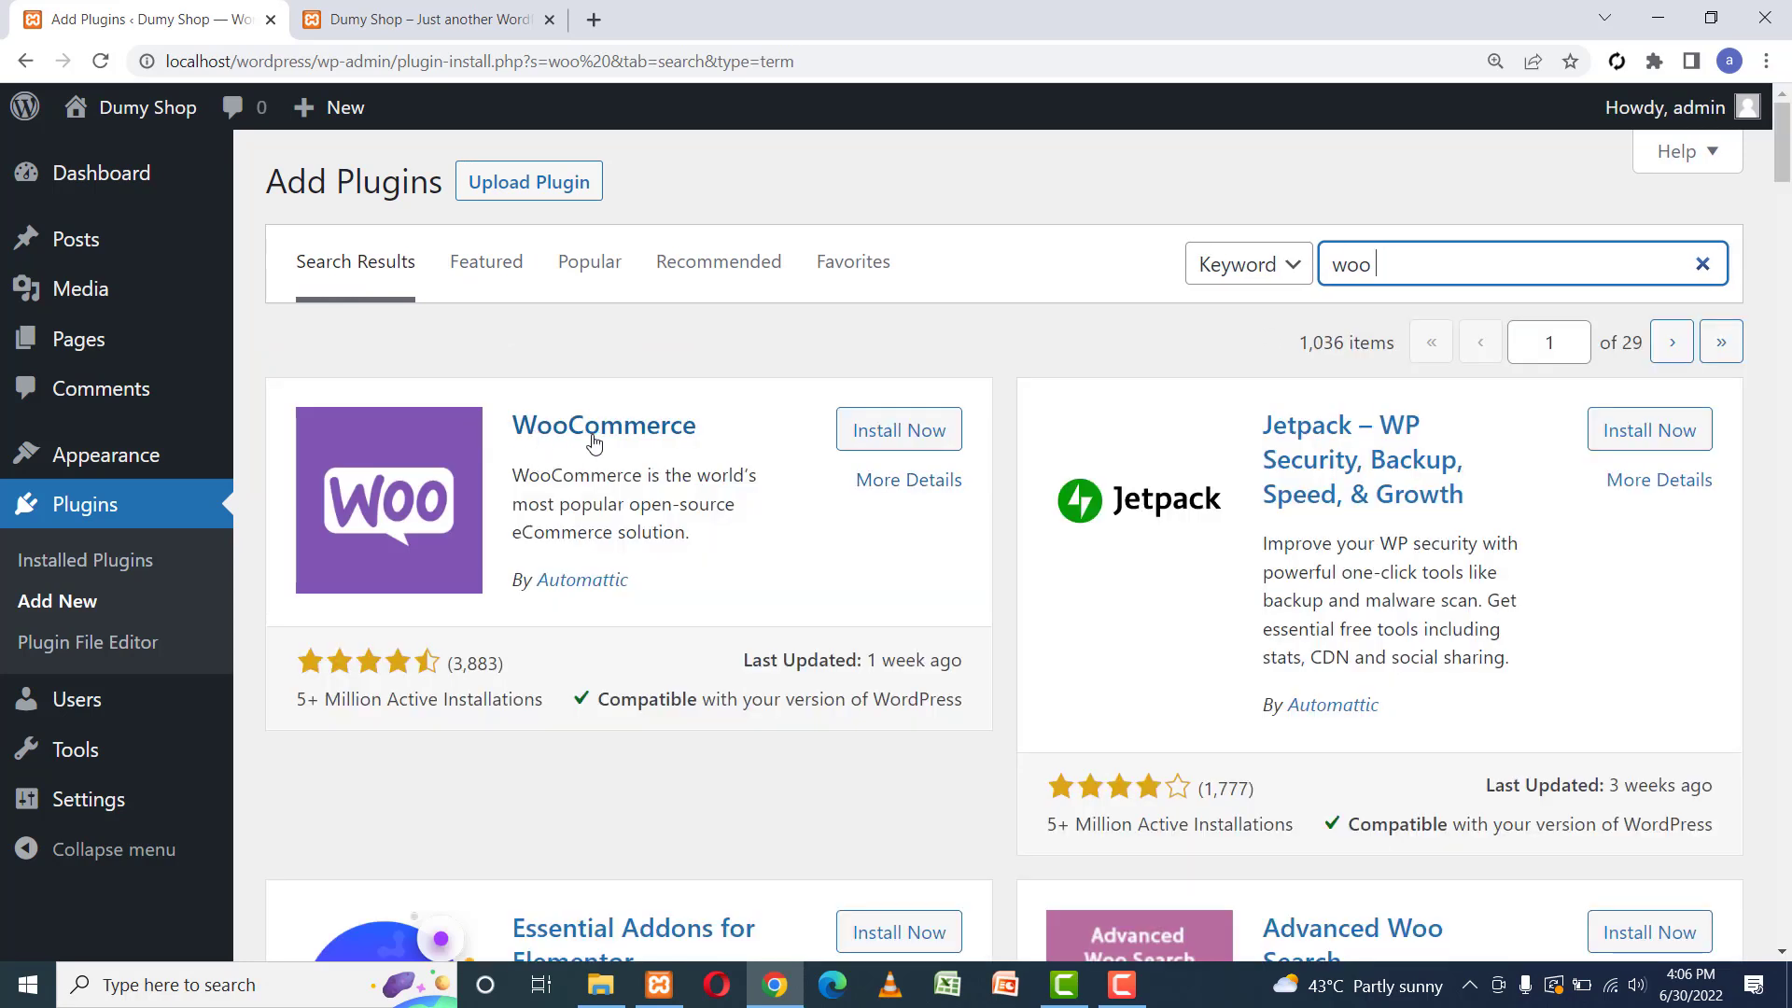
pyautogui.click(901, 432)
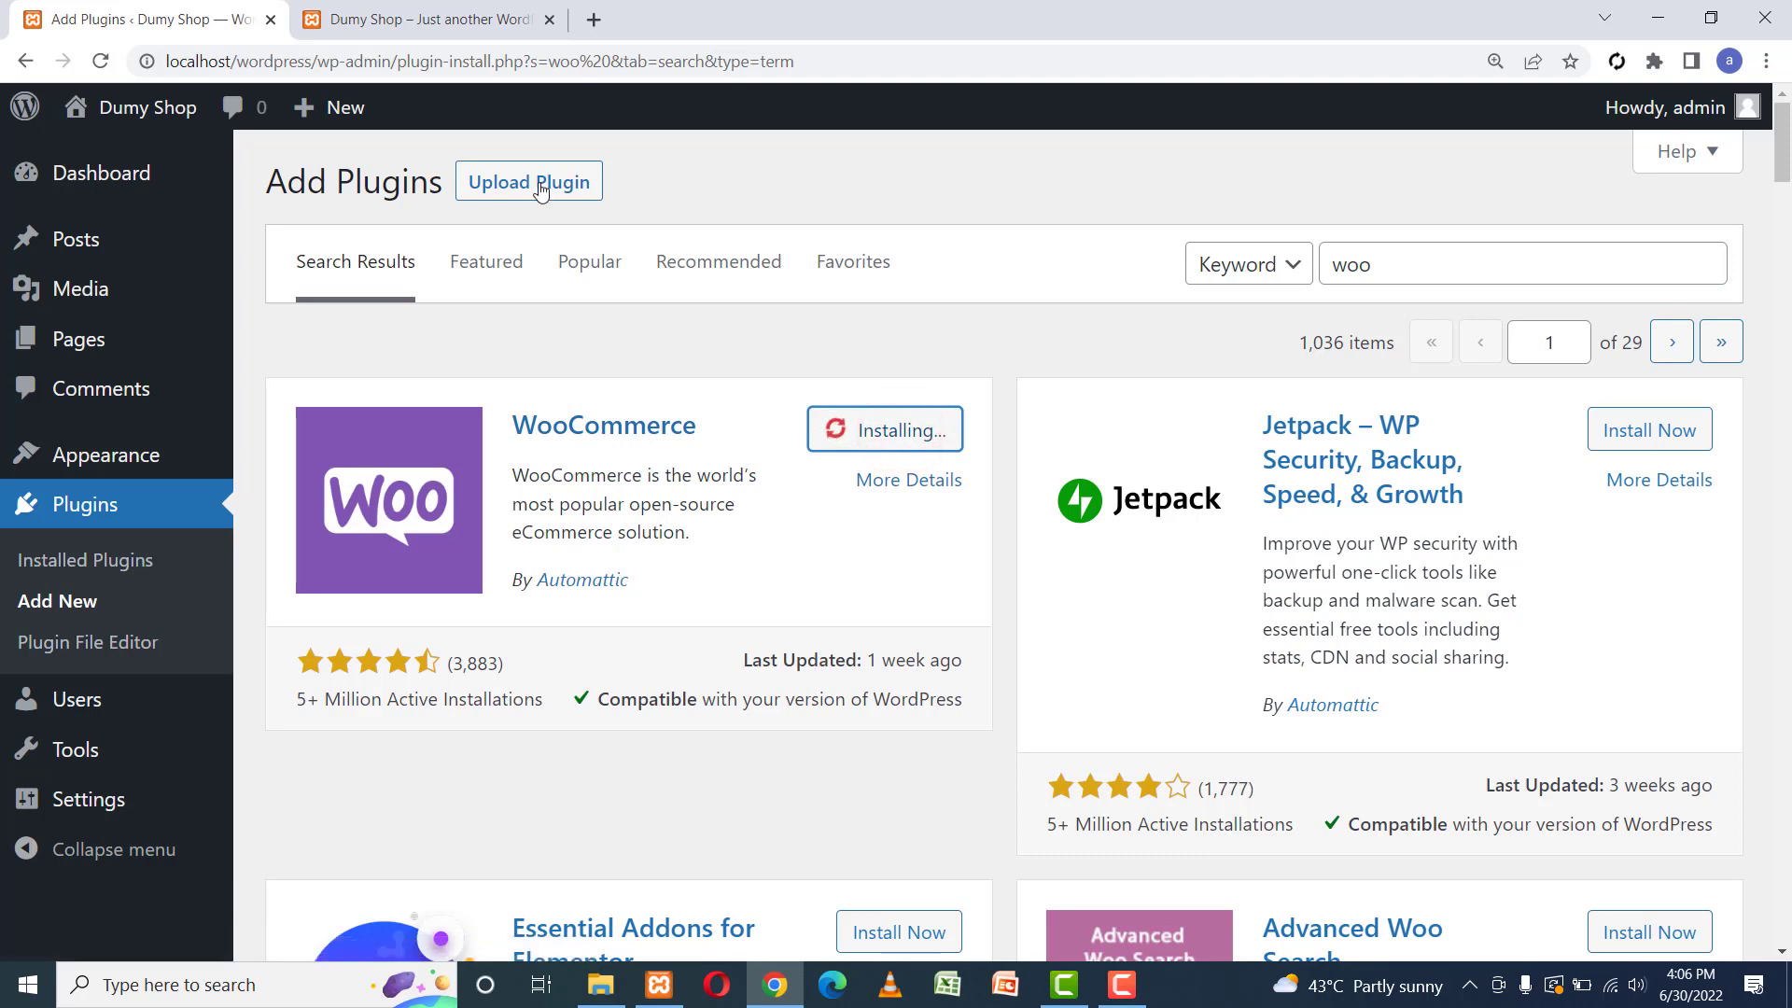
# Reload the front-page tab to see the Twenty Twenty design, then return to the Add Plugins tab.
pyautogui.click(374, 18)
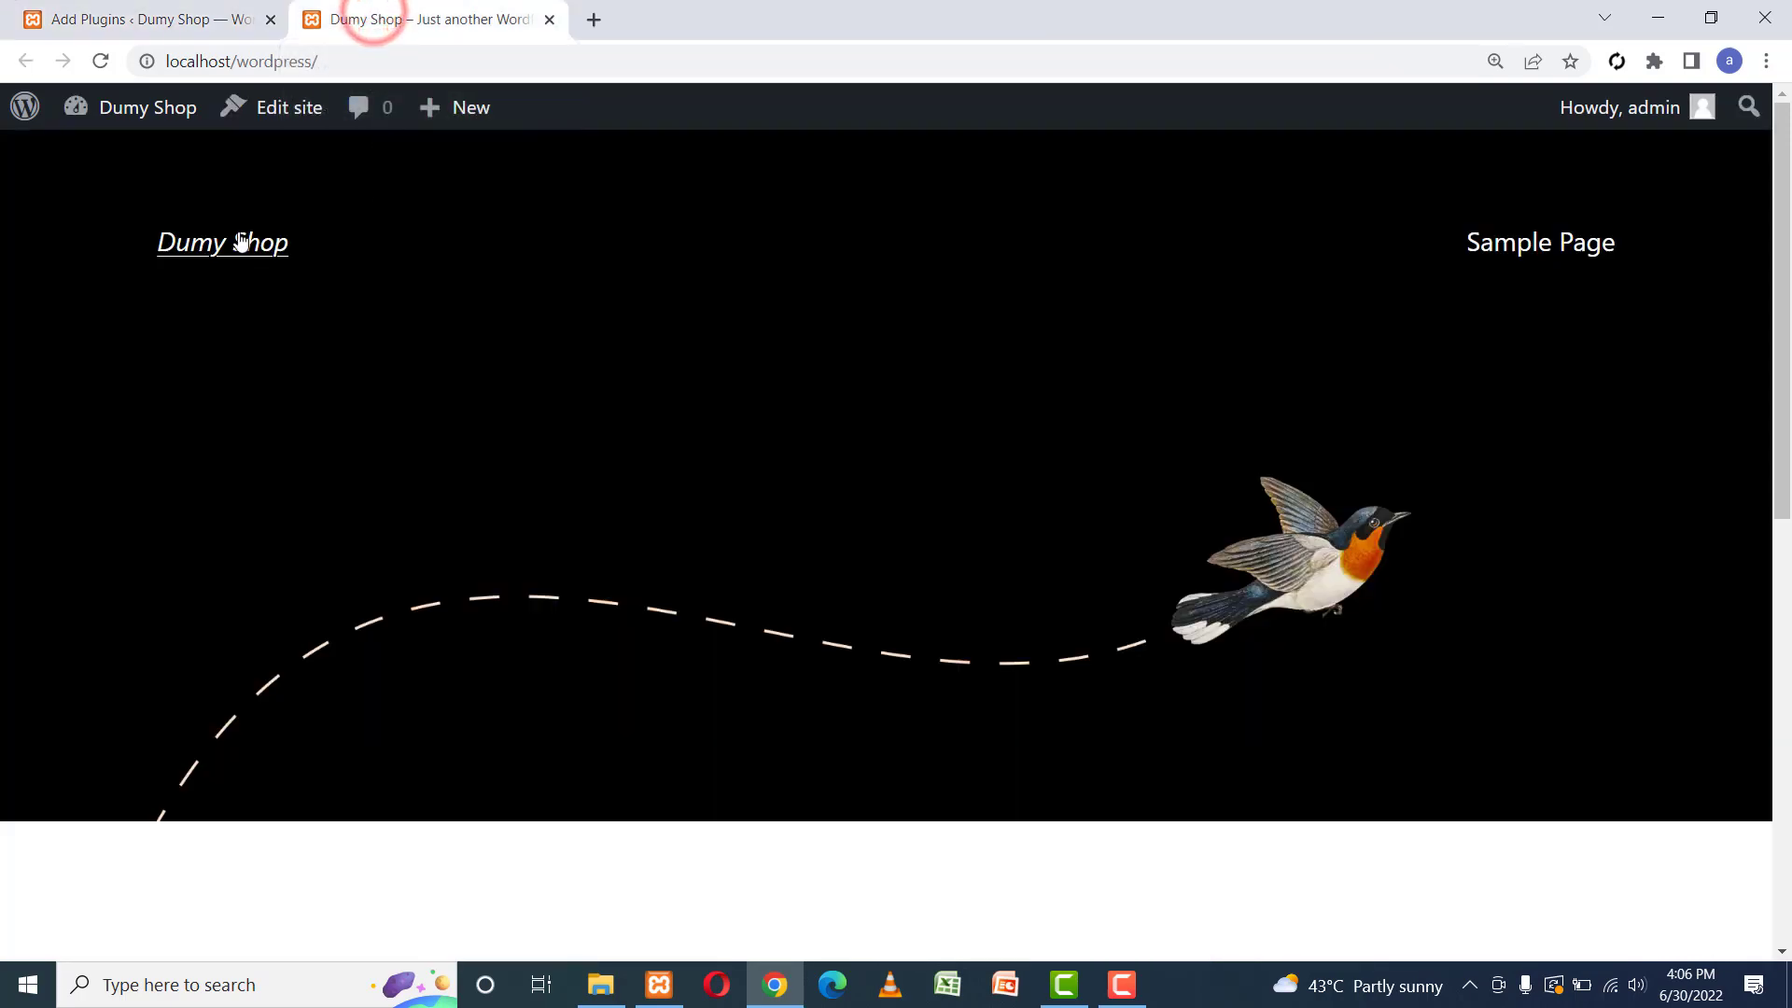
pyautogui.click(100, 61)
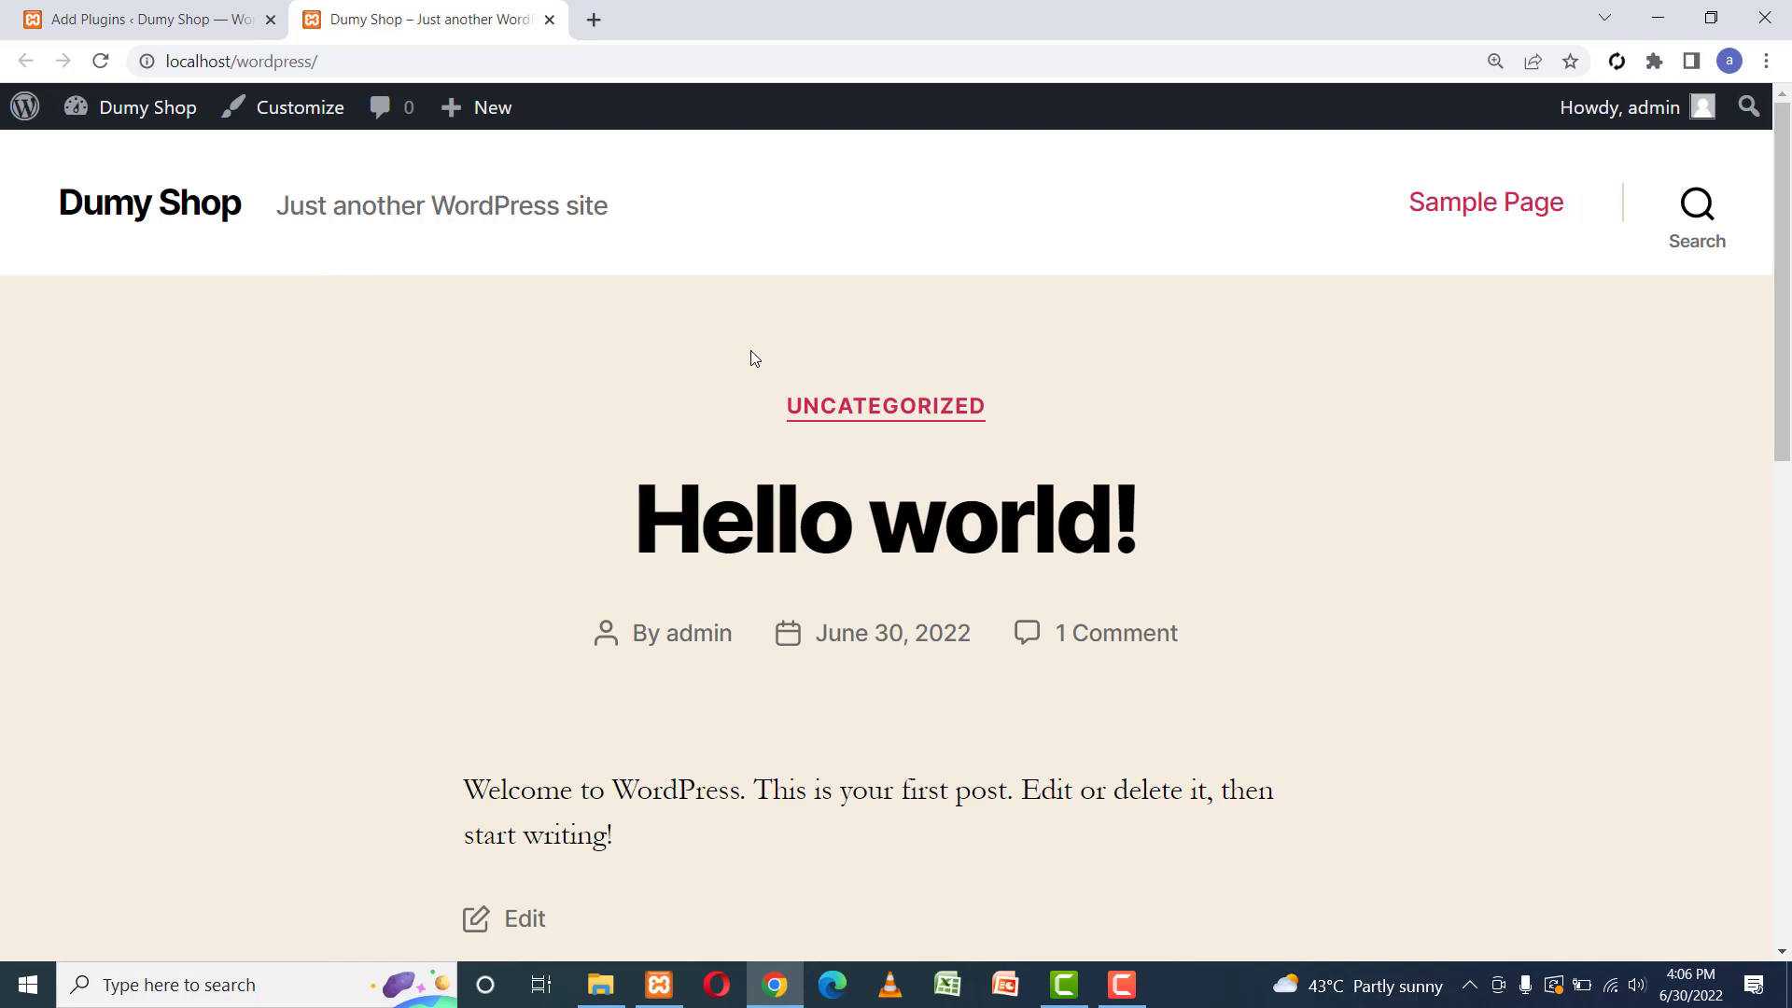
pyautogui.click(182, 12)
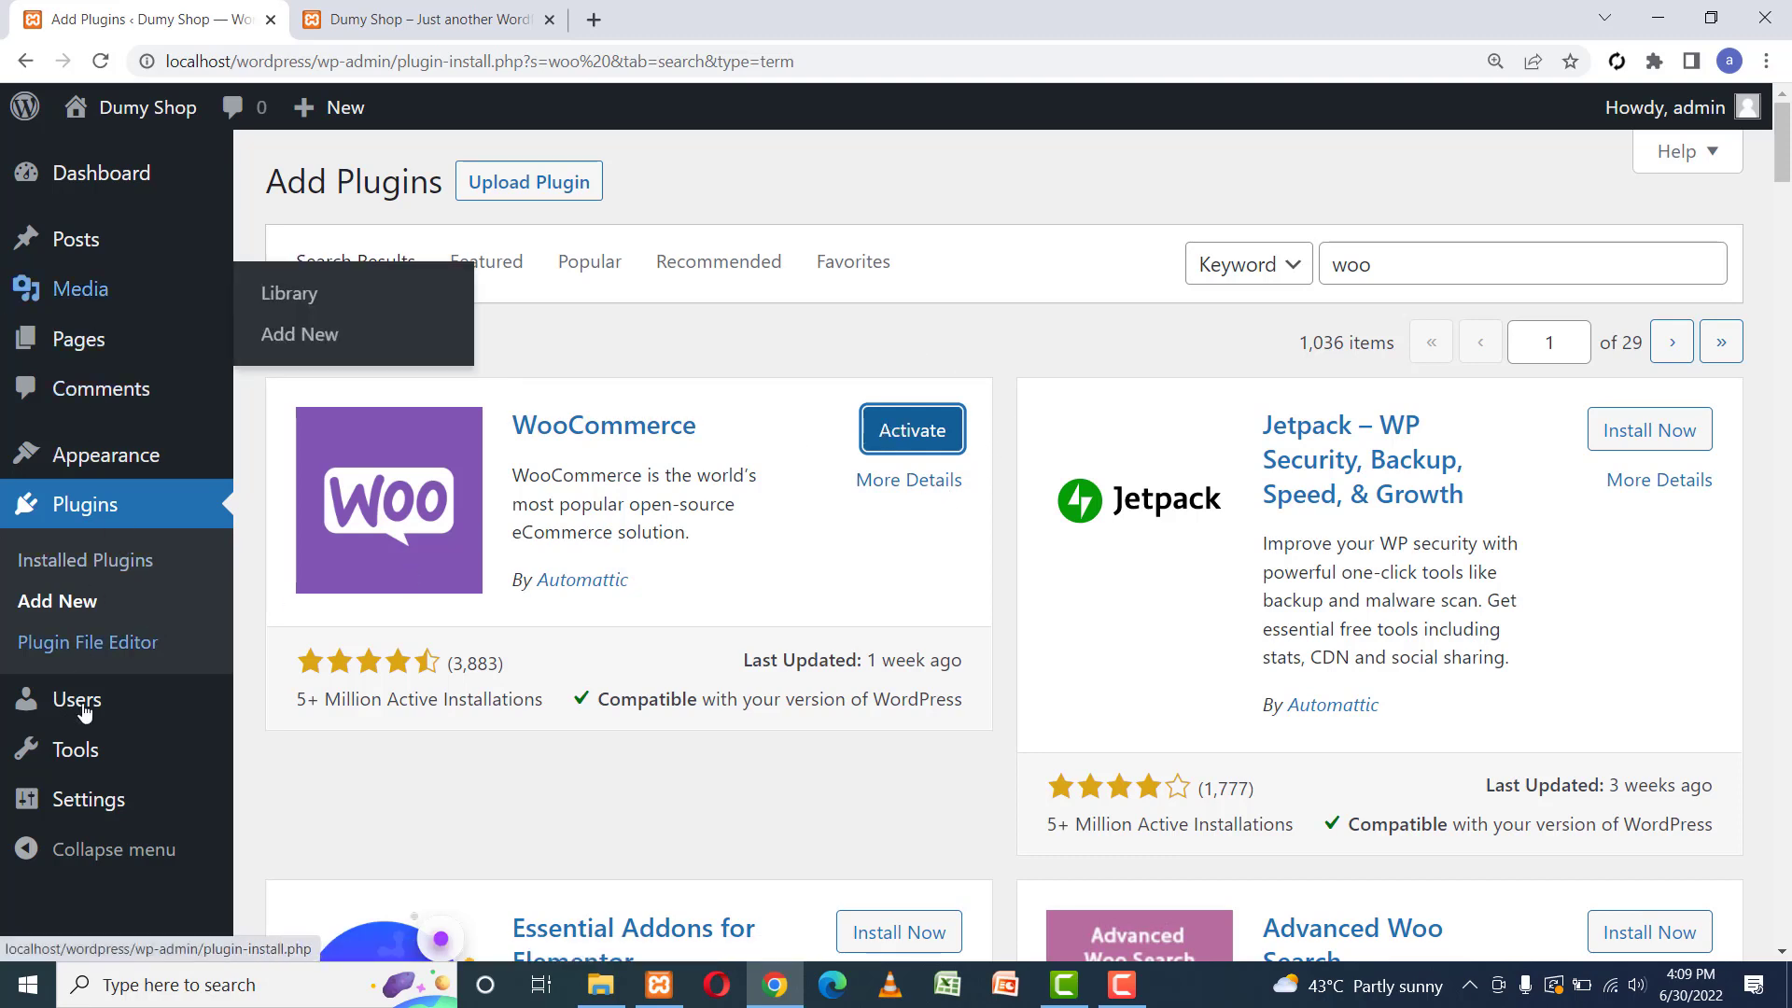
# Activate WooCommerce so its Setup Wizard opens at Store Details.
pyautogui.click(900, 432)
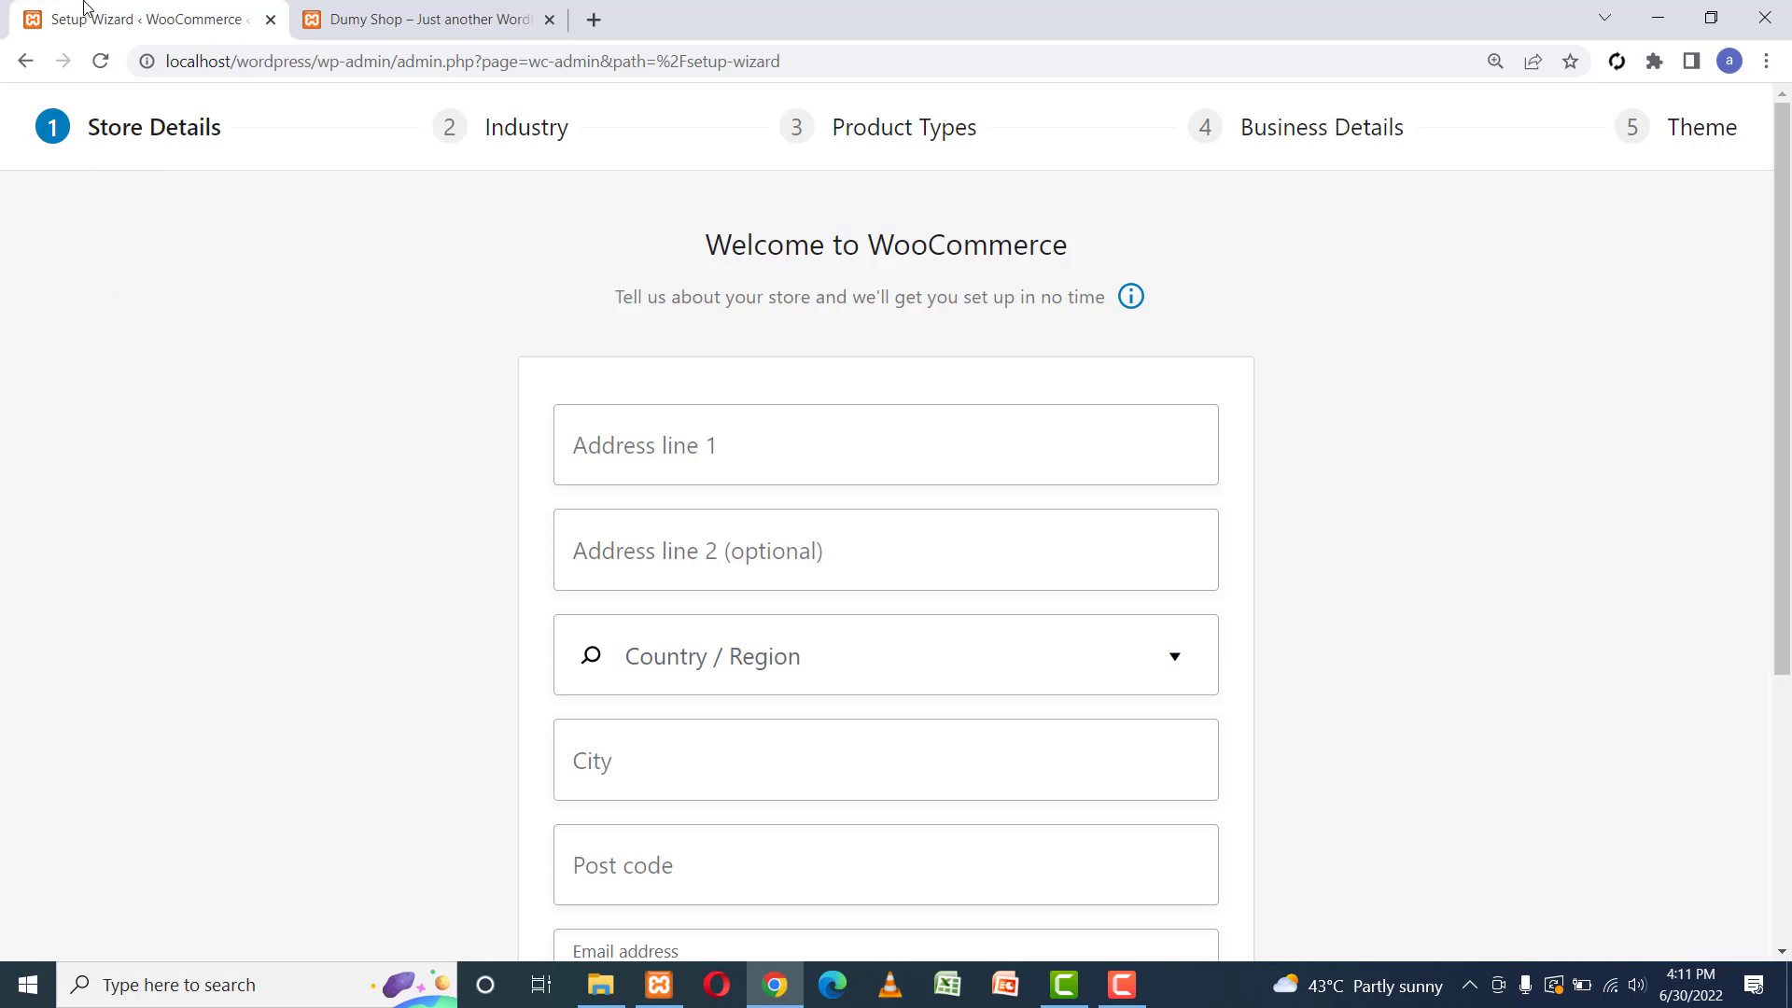
pyautogui.click(393, 9)
pyautogui.click(75, 109)
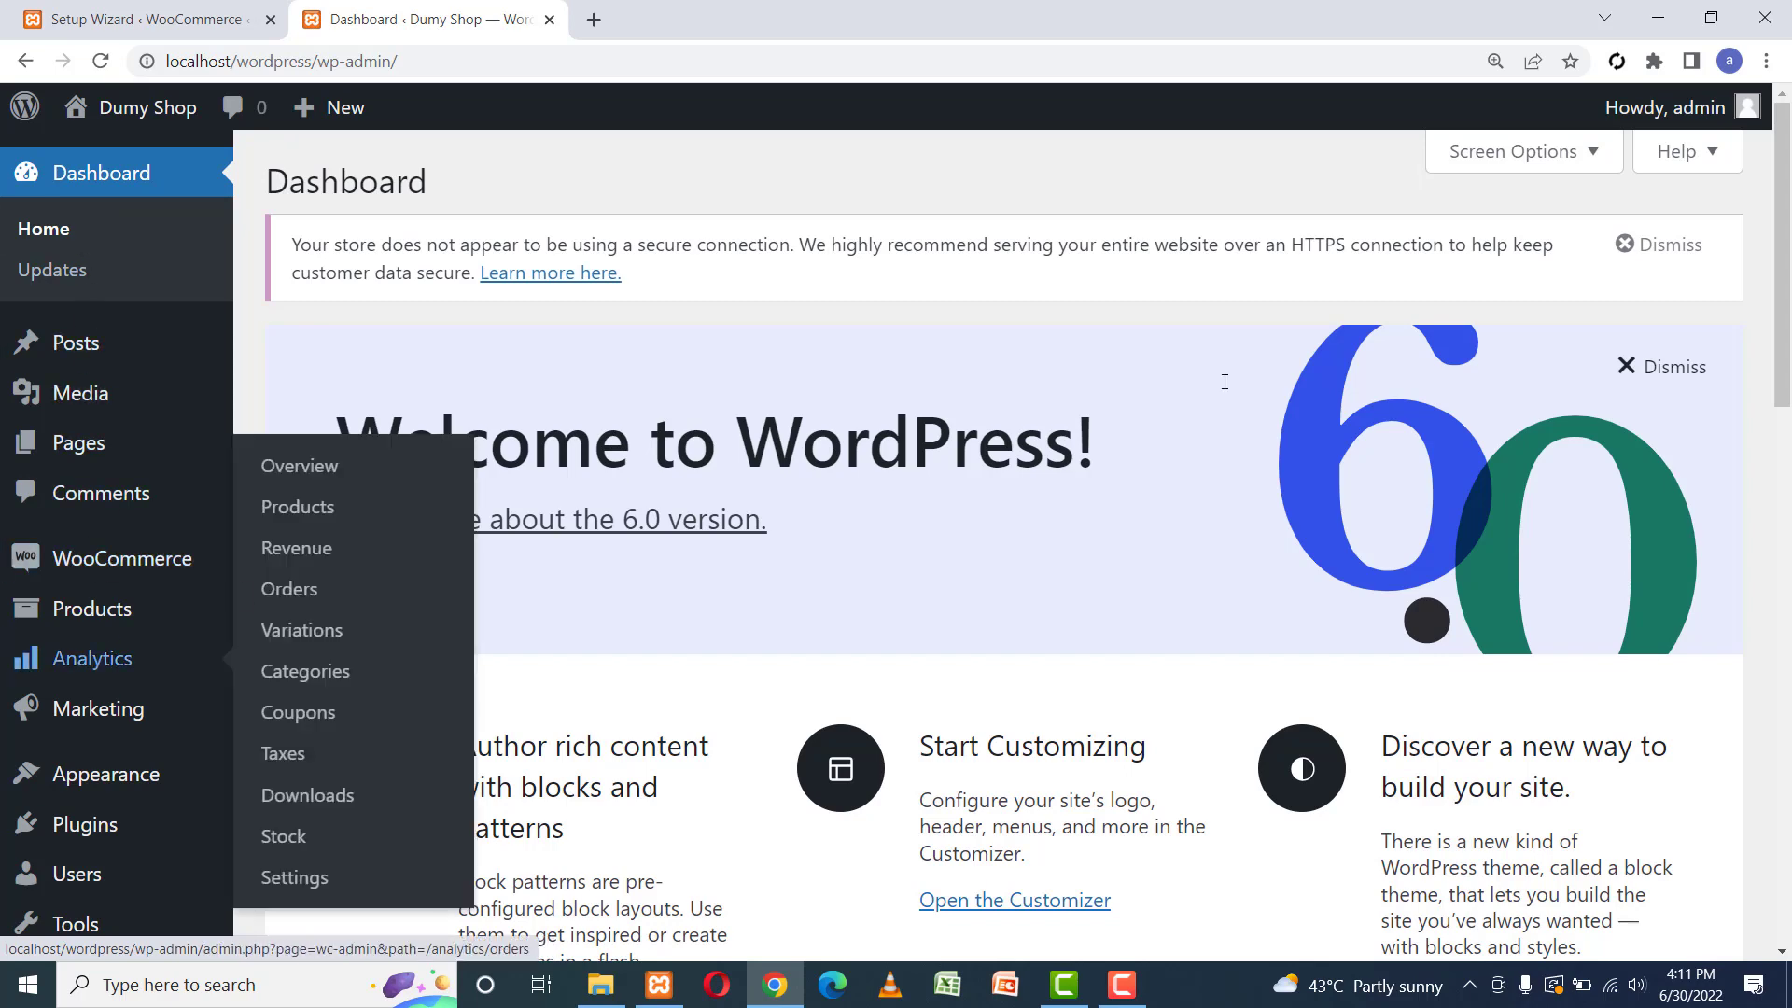
pyautogui.scroll(-3, 348, 505)
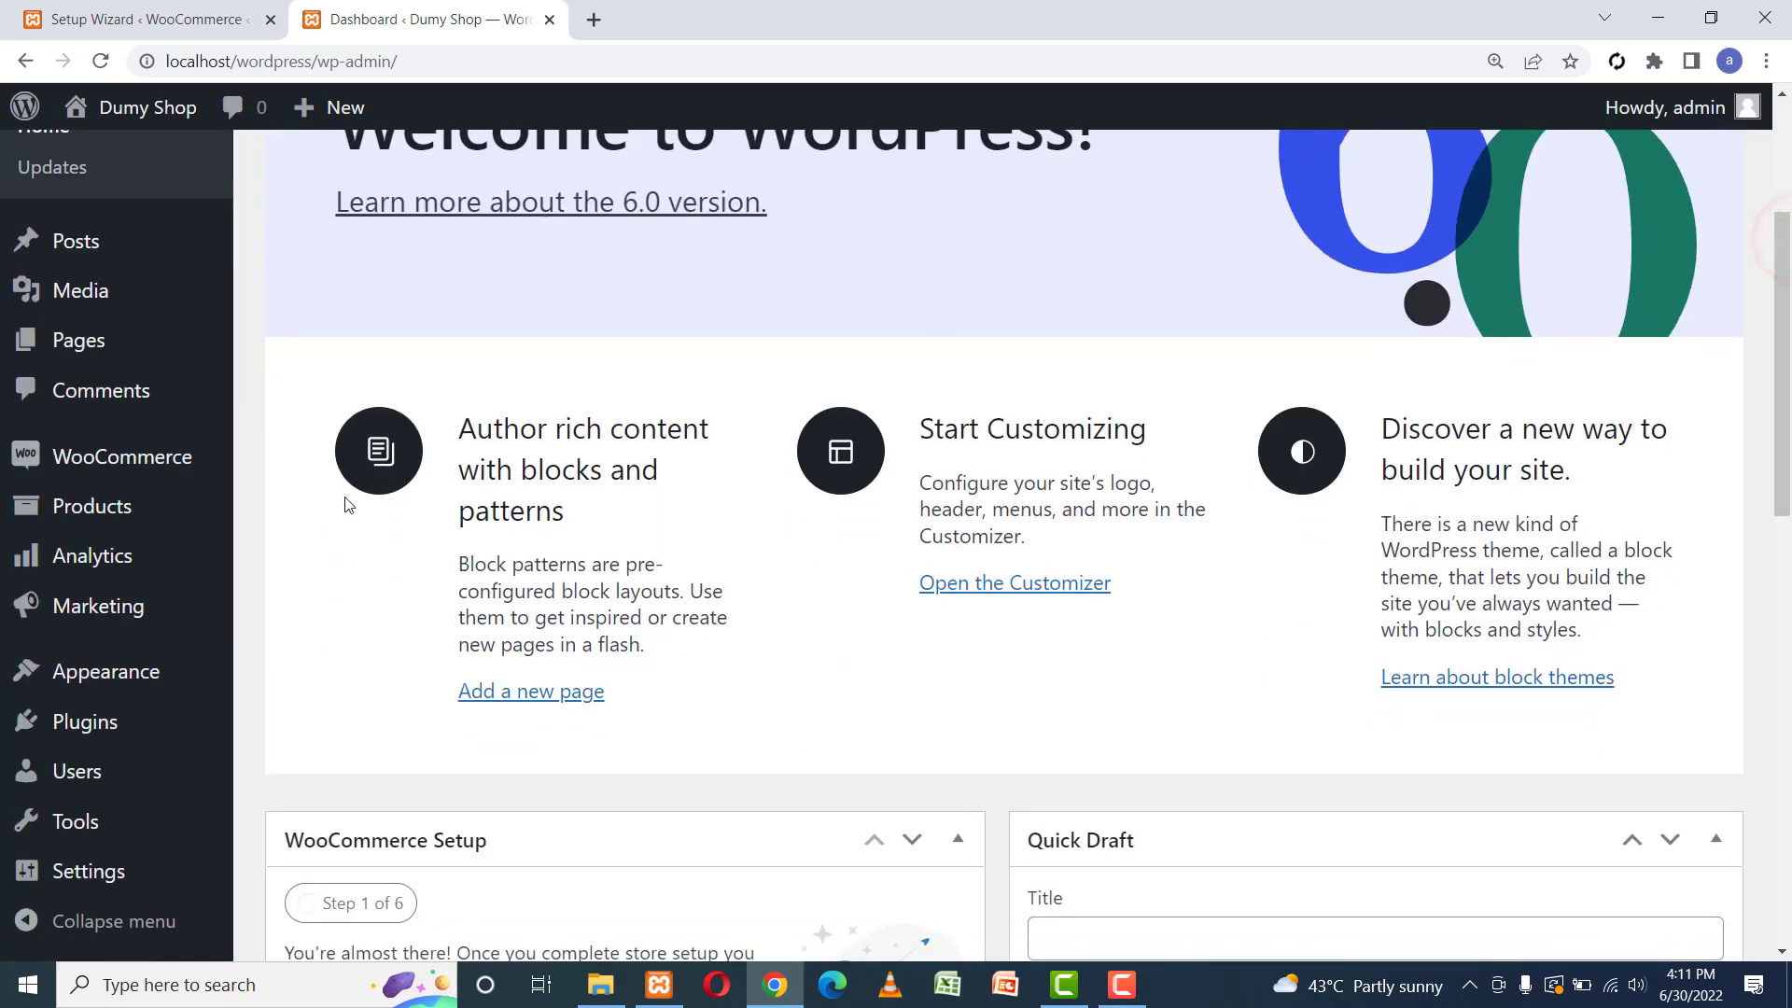
pyautogui.moveTo(120, 513)
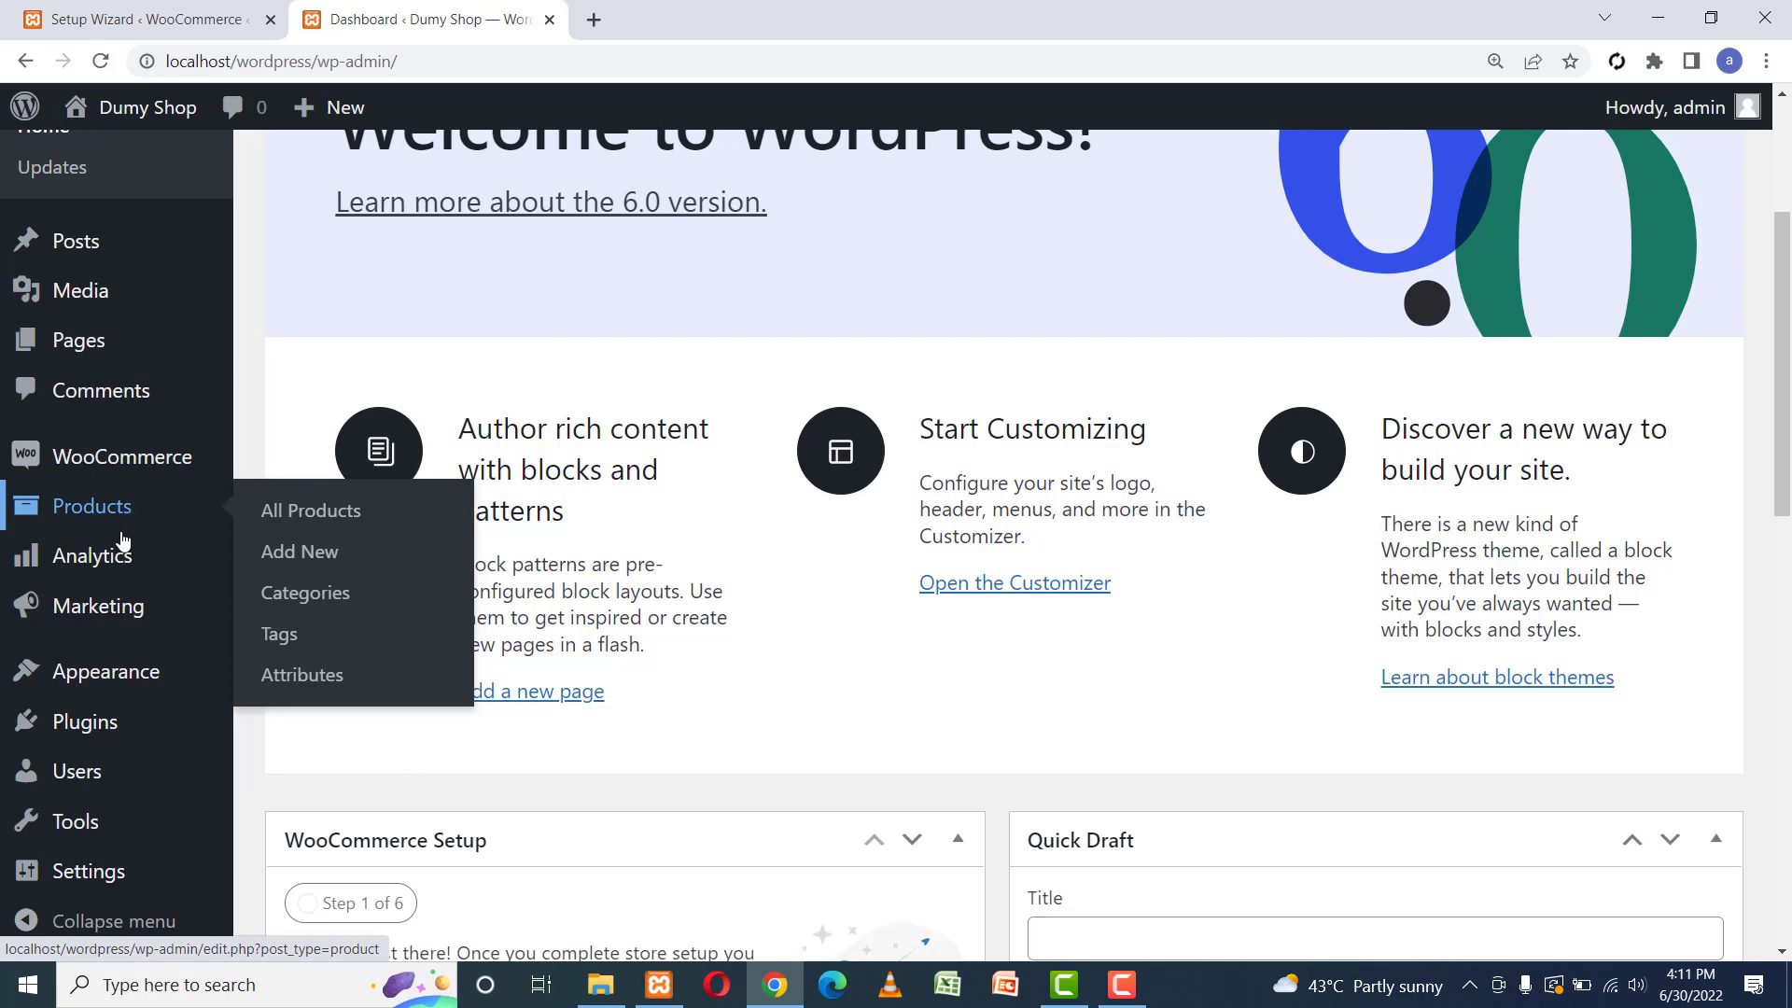
pyautogui.moveTo(122, 616)
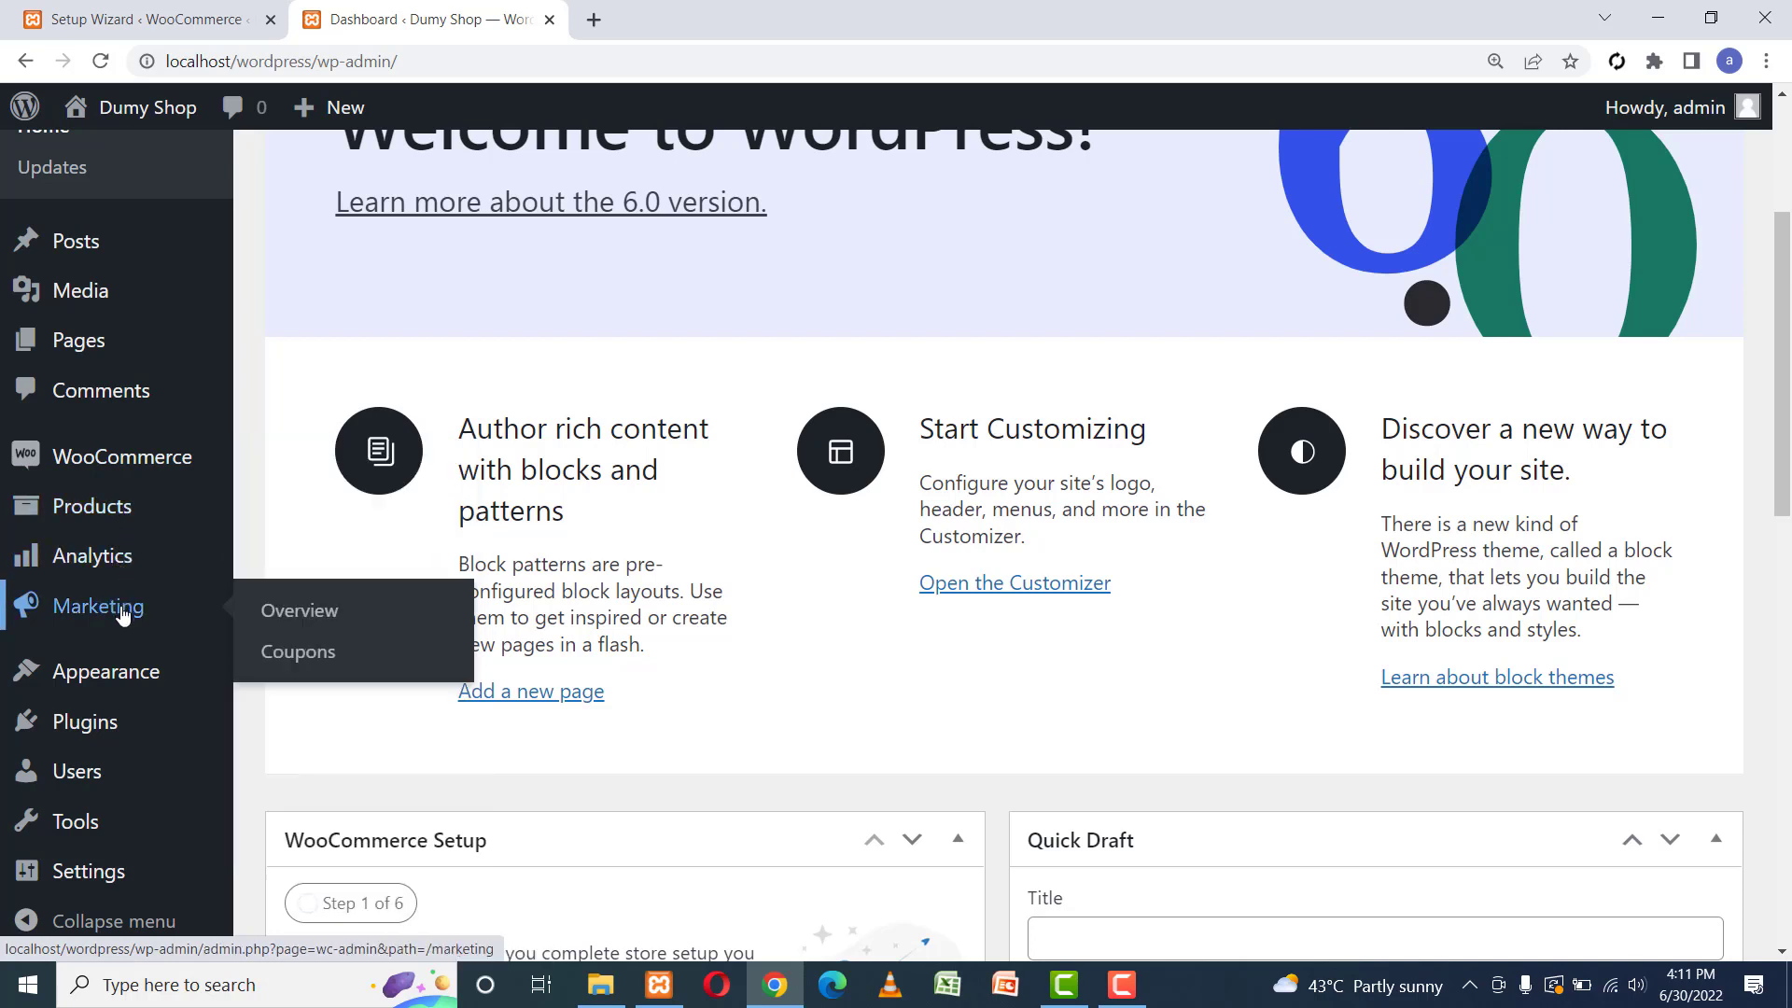
pyautogui.click(82, 17)
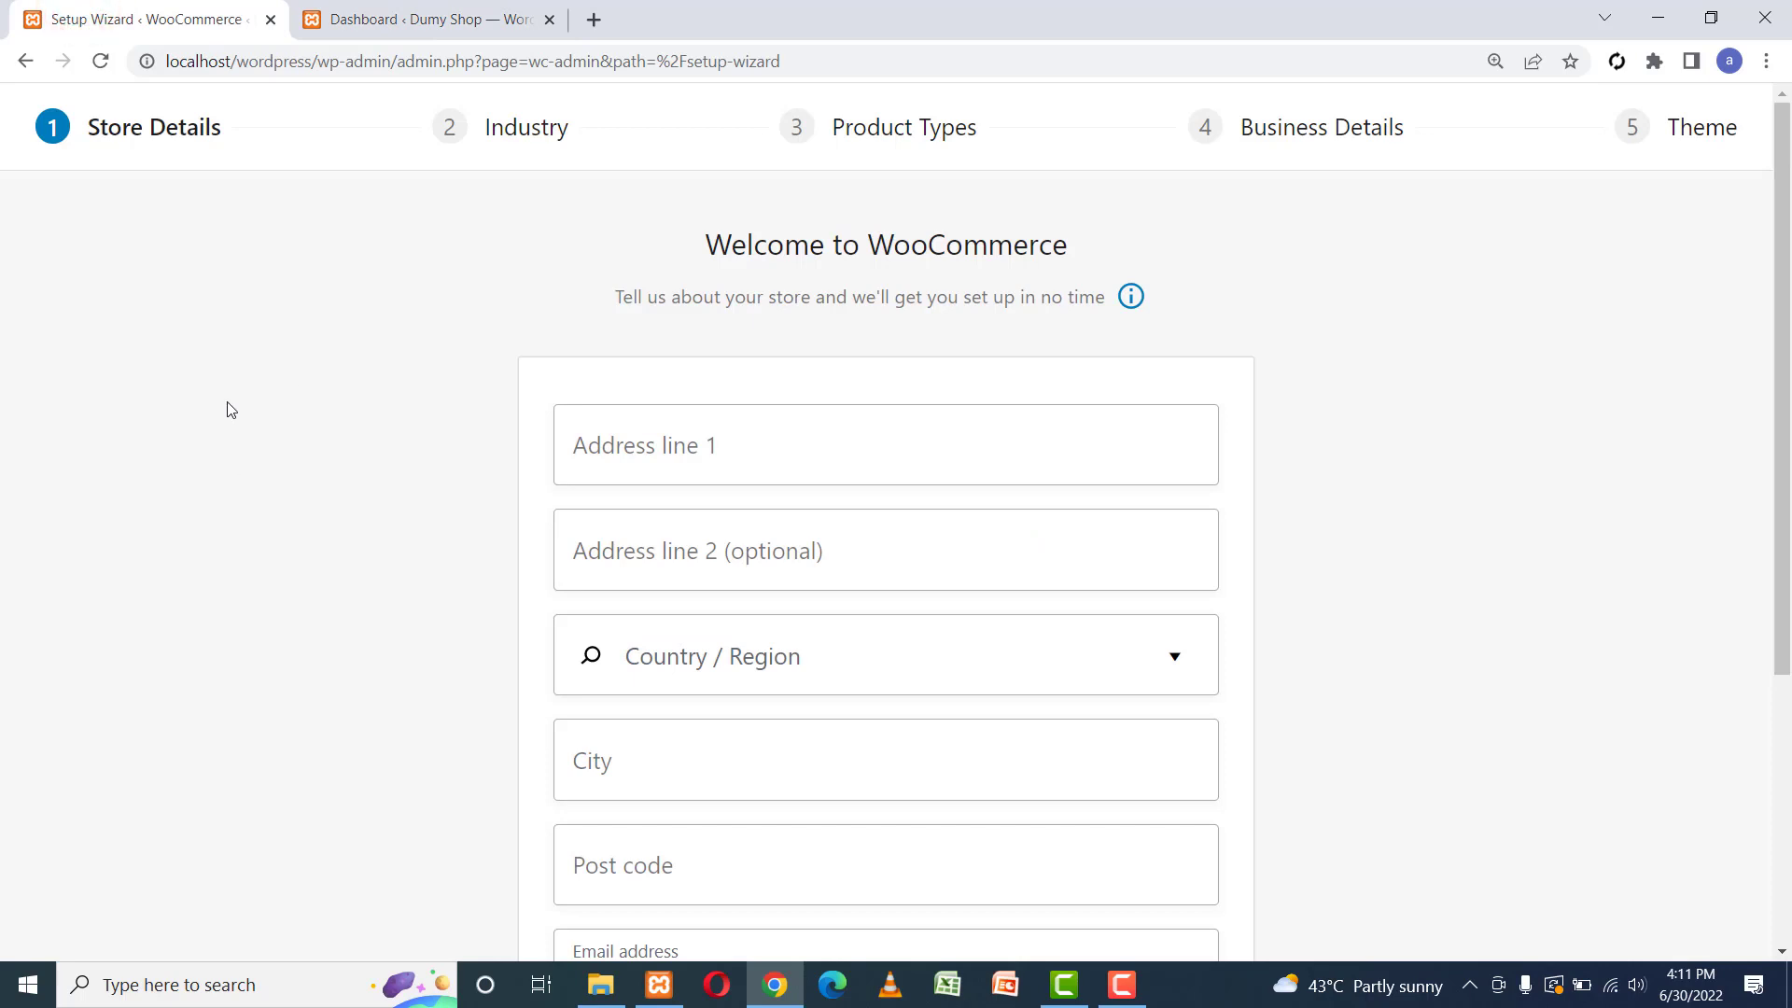
# Enter the store's street address in address lines 1 and 2.
pyautogui.click(683, 438)
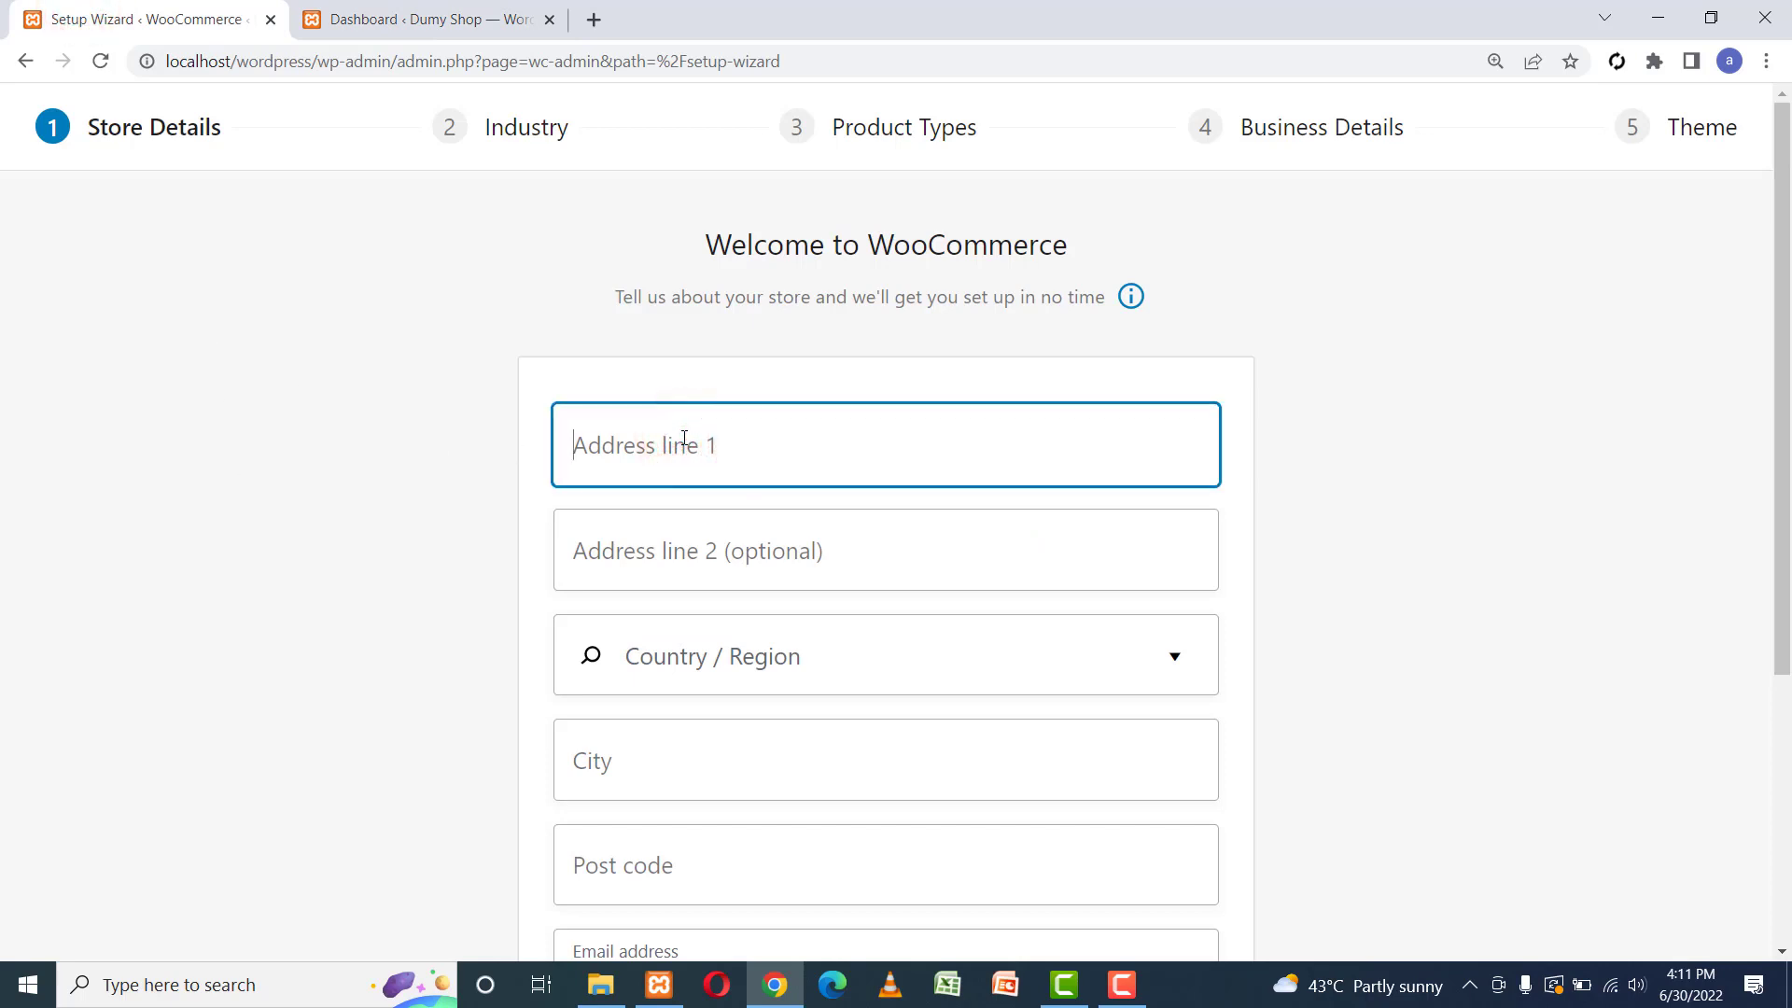
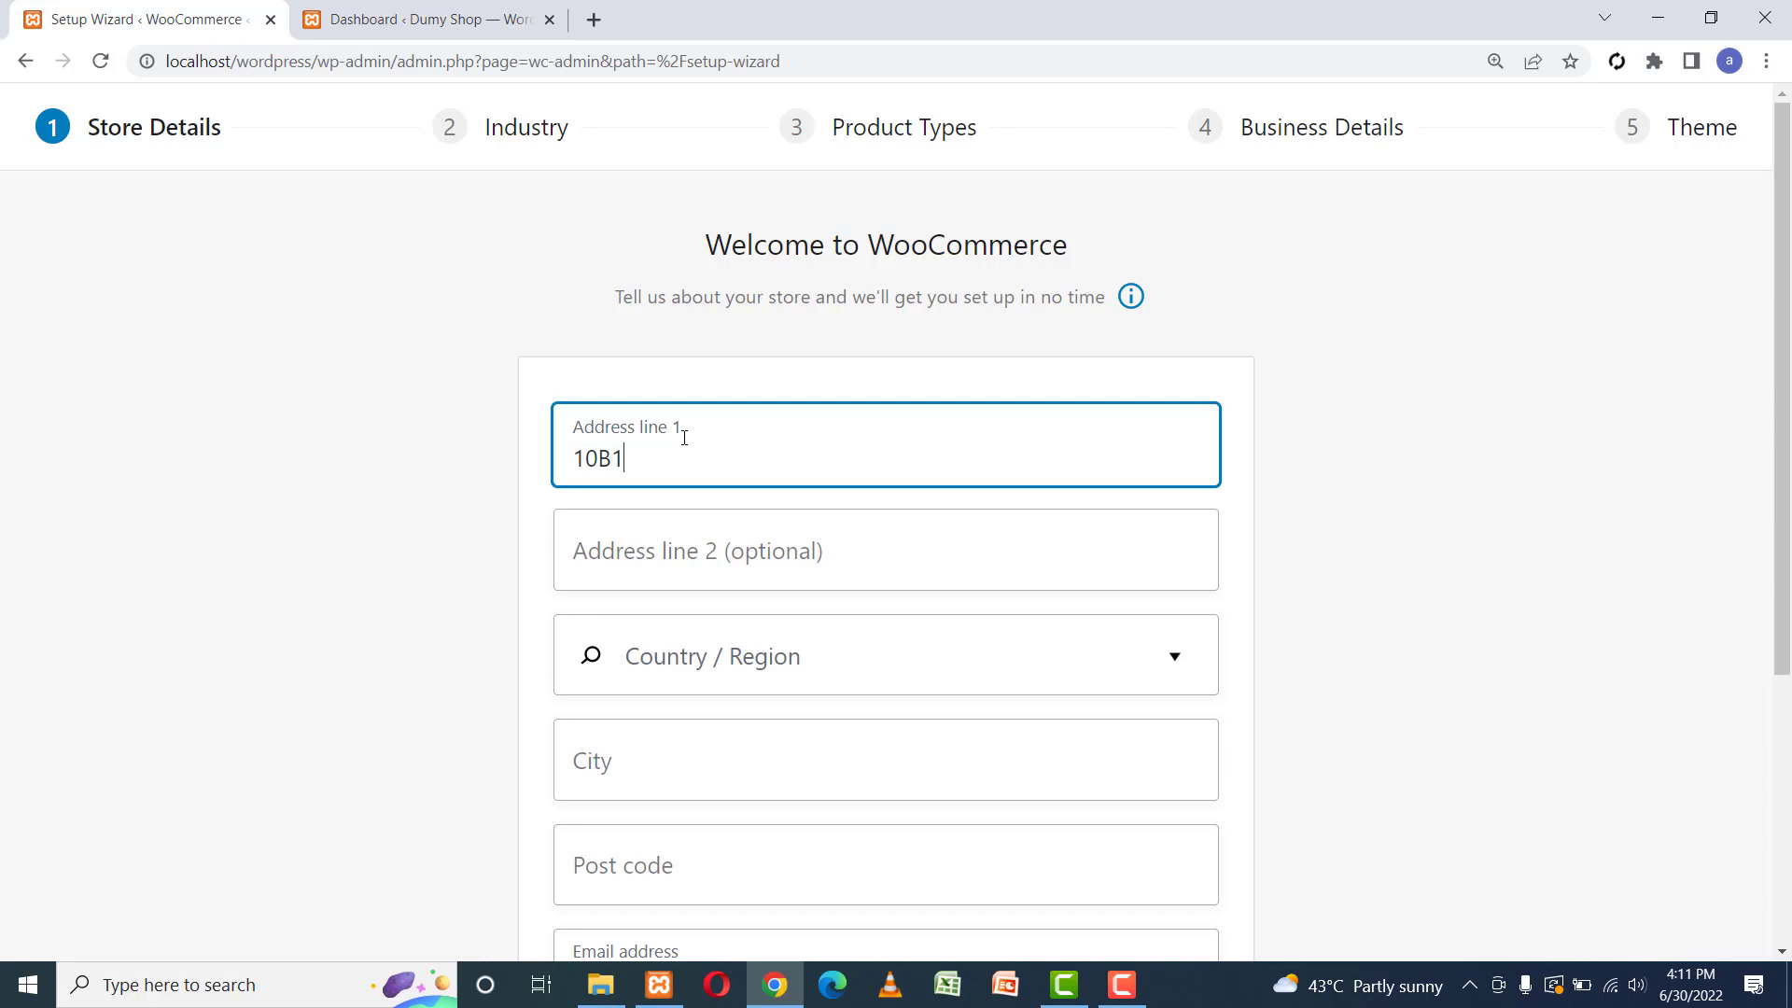
pyautogui.click(713, 553)
pyautogui.write('Qa')
pyautogui.press('BackSpace')
pyautogui.press('BackSpace')
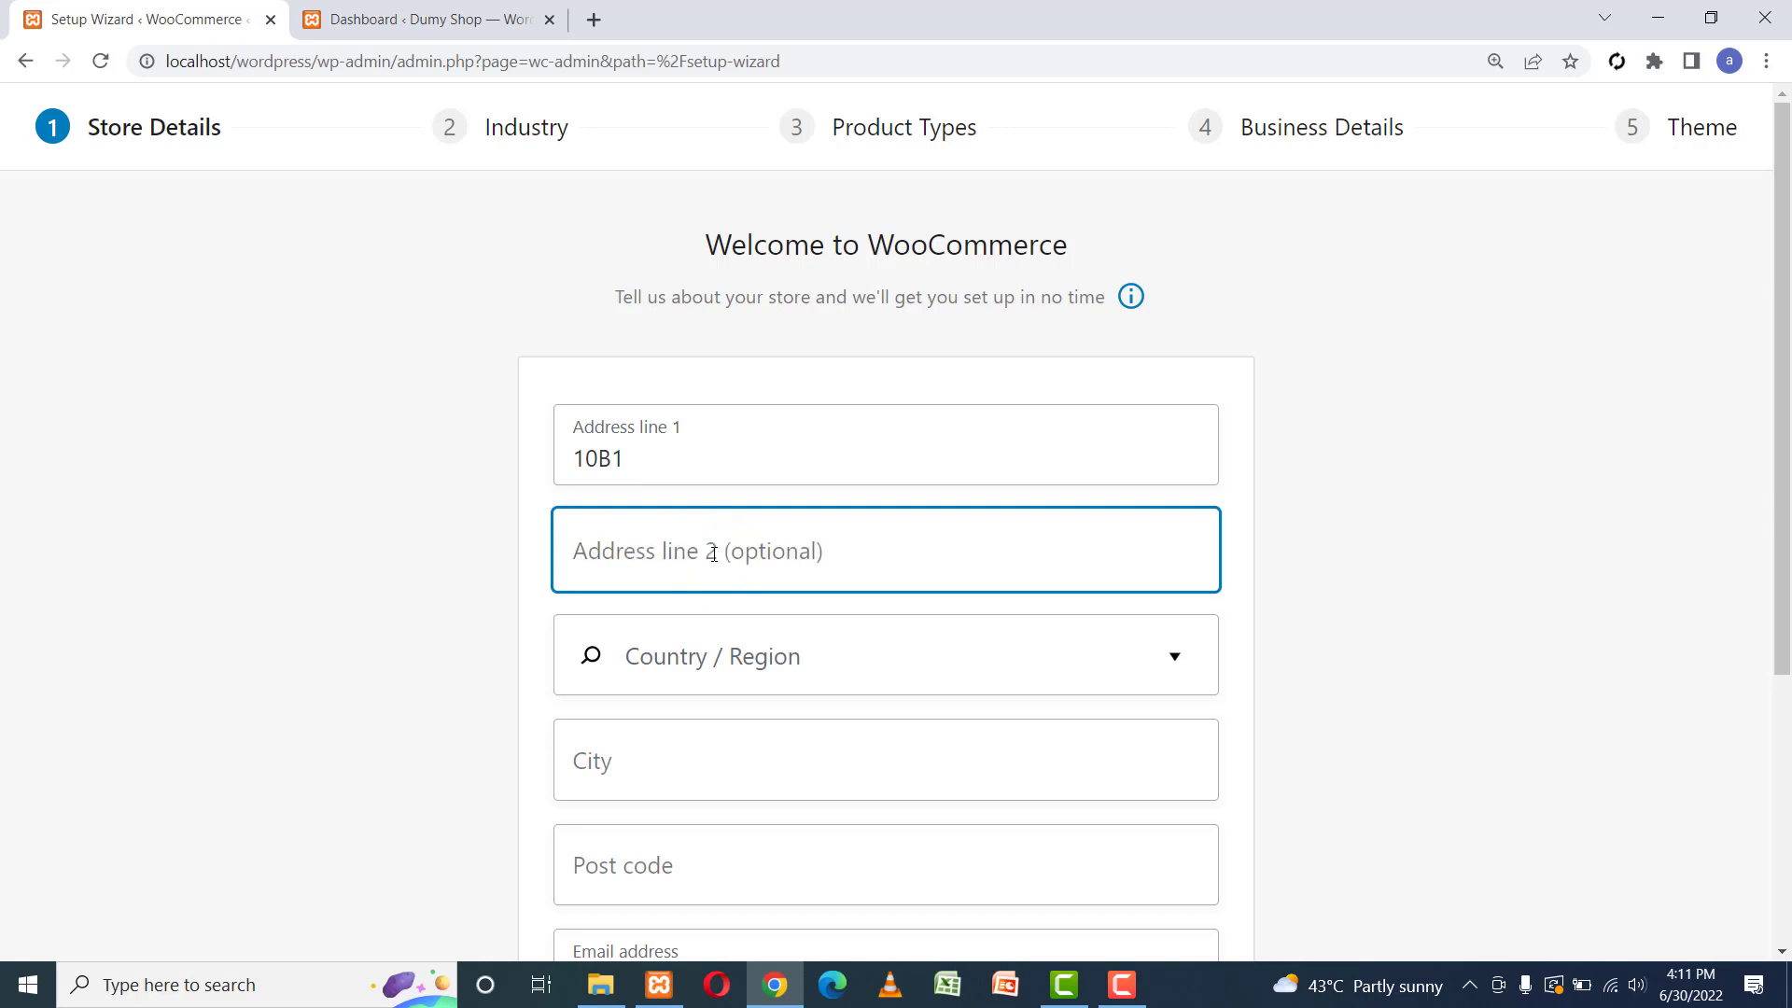
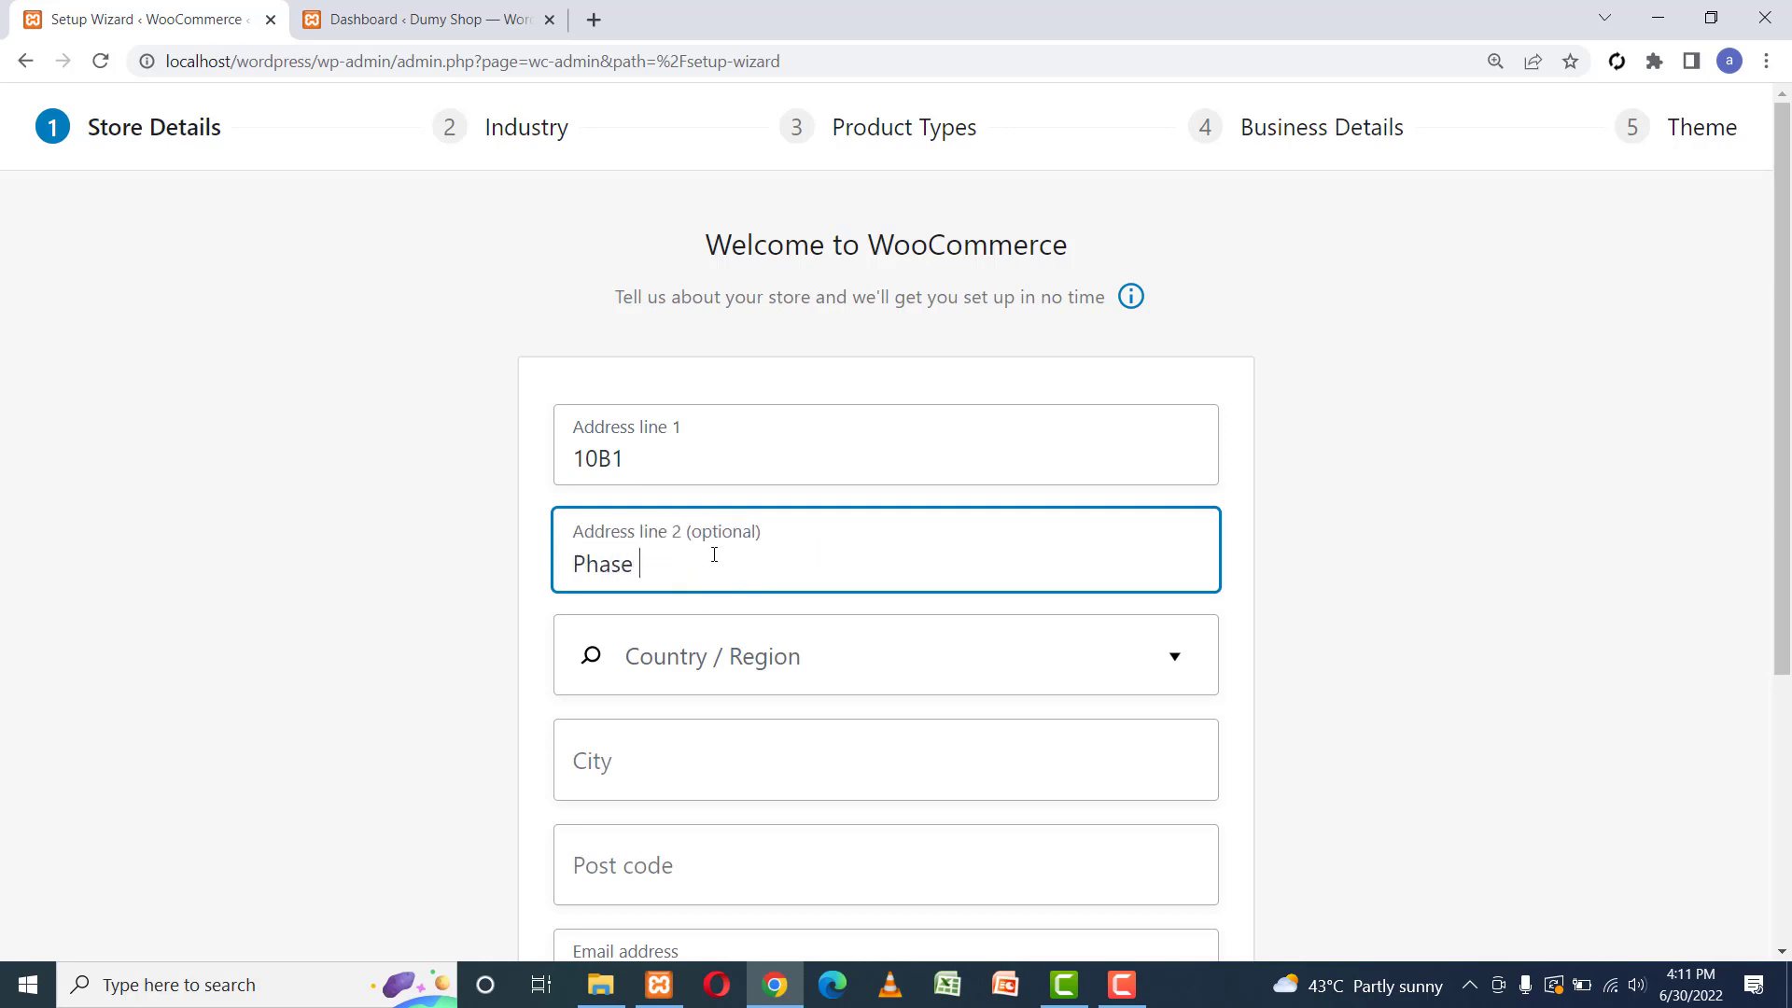
# Set the country/region to Pakistan — Sindh and the city to Hyderabad, and fill in the post code.
pyautogui.click(827, 646)
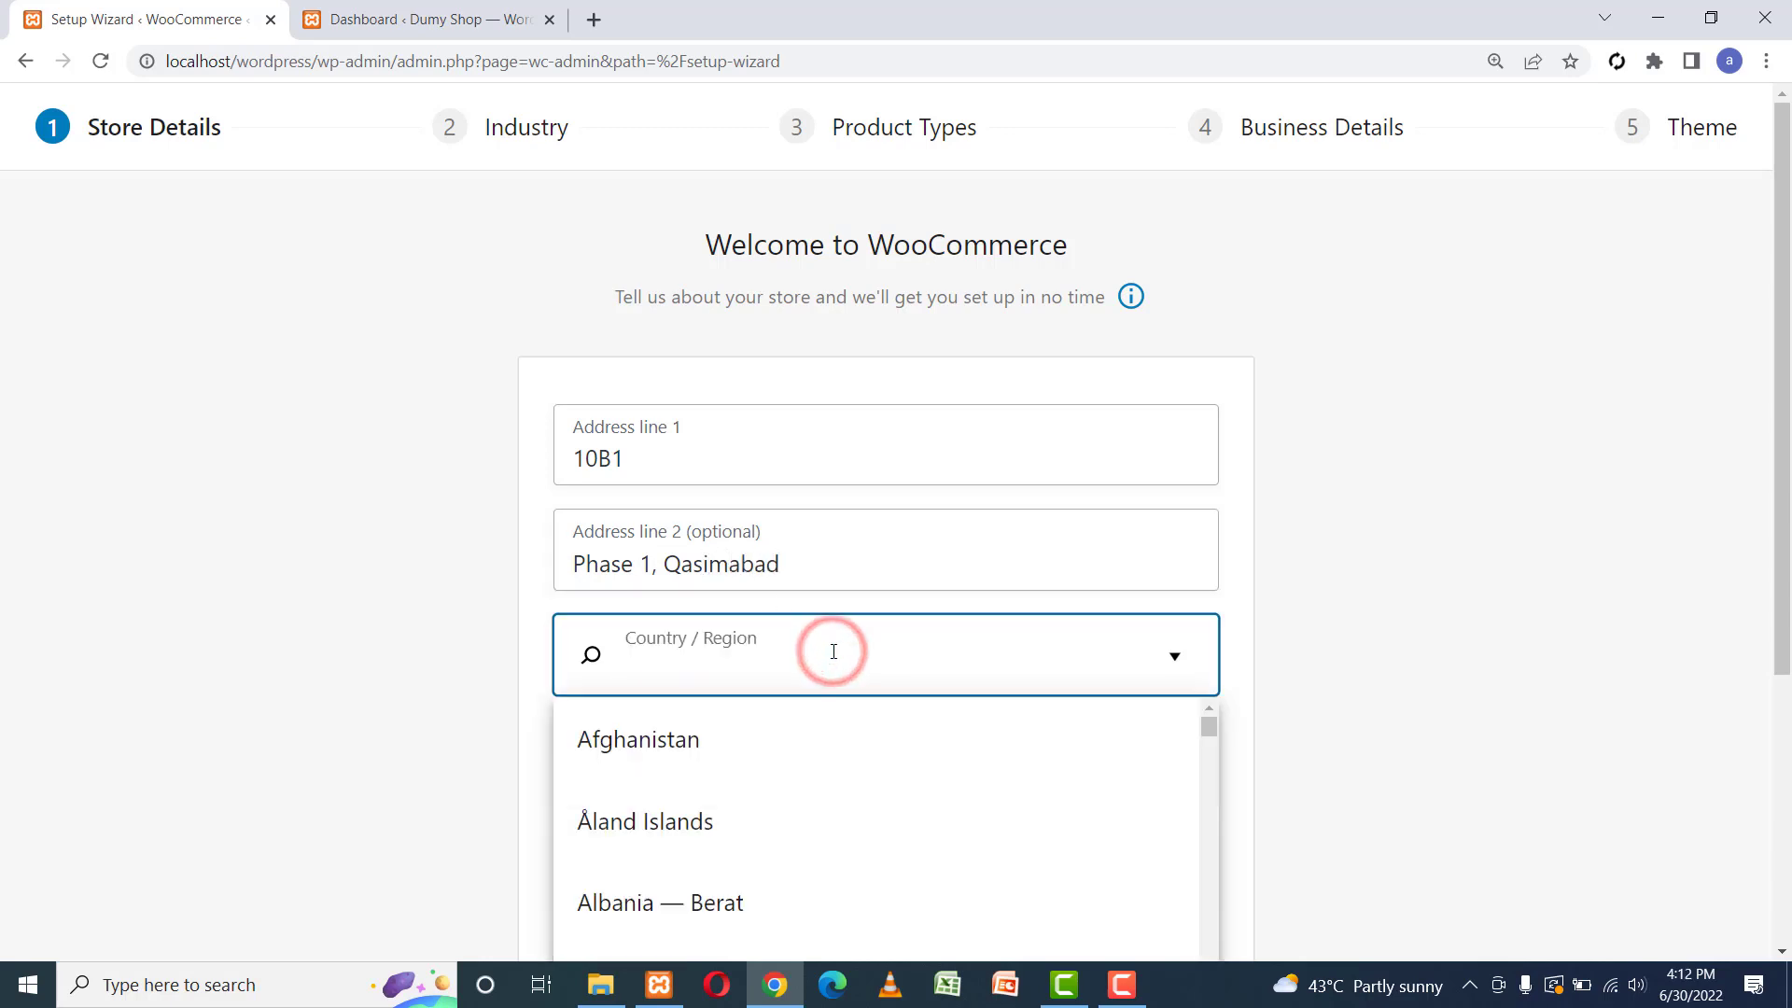
pyautogui.write('Pa')
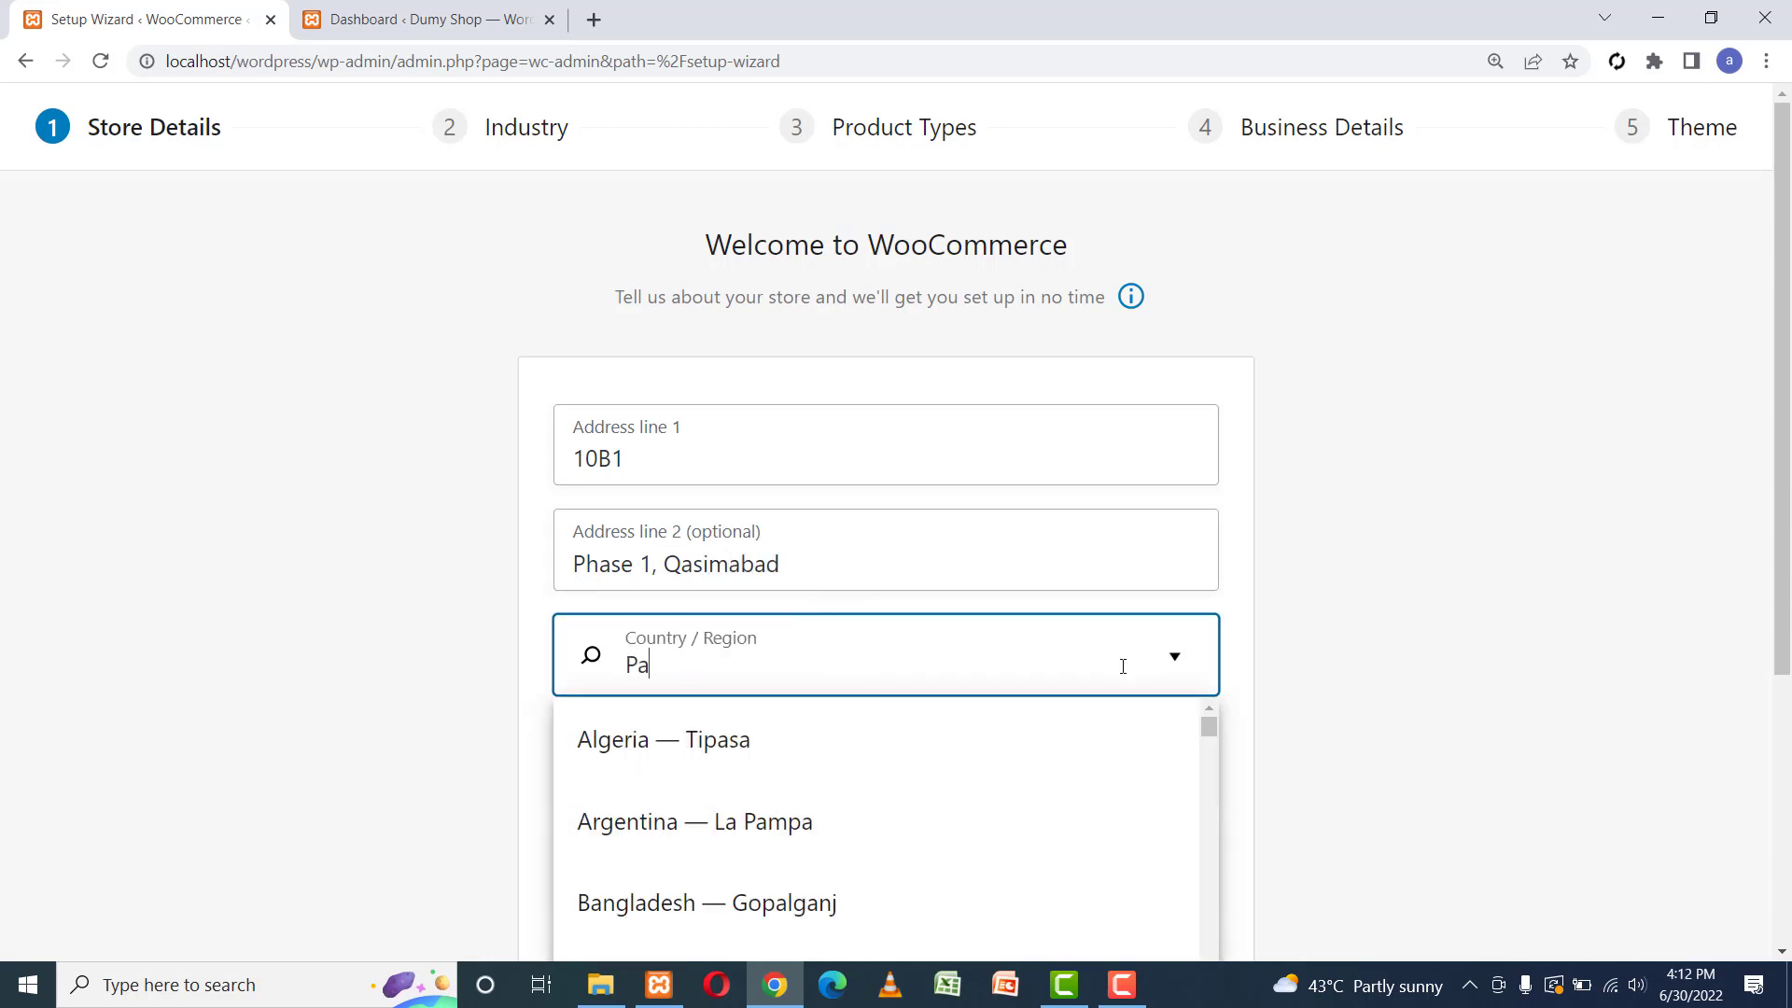
pyautogui.write('k')
pyautogui.press('BackSpace')
pyautogui.press('BackSpace')
pyautogui.press('BackSpace')
pyautogui.write('sindh')
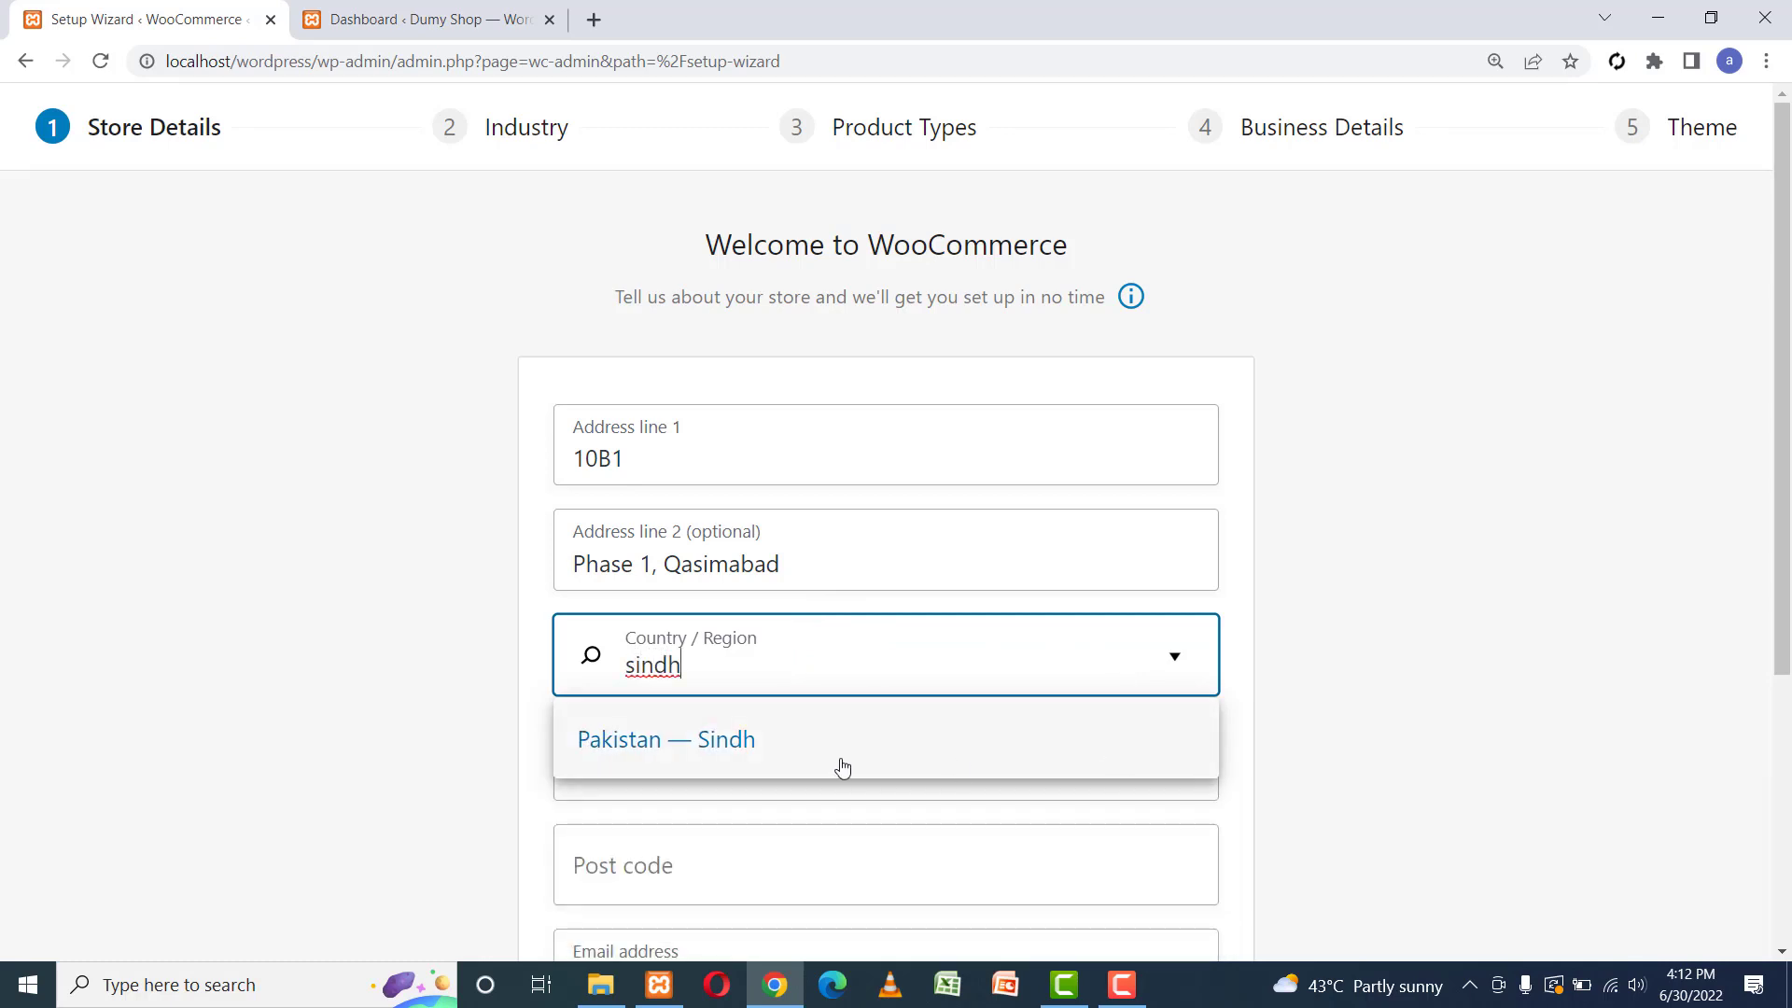
pyautogui.click(840, 758)
pyautogui.click(623, 758)
pyautogui.scroll(-3, 623, 758)
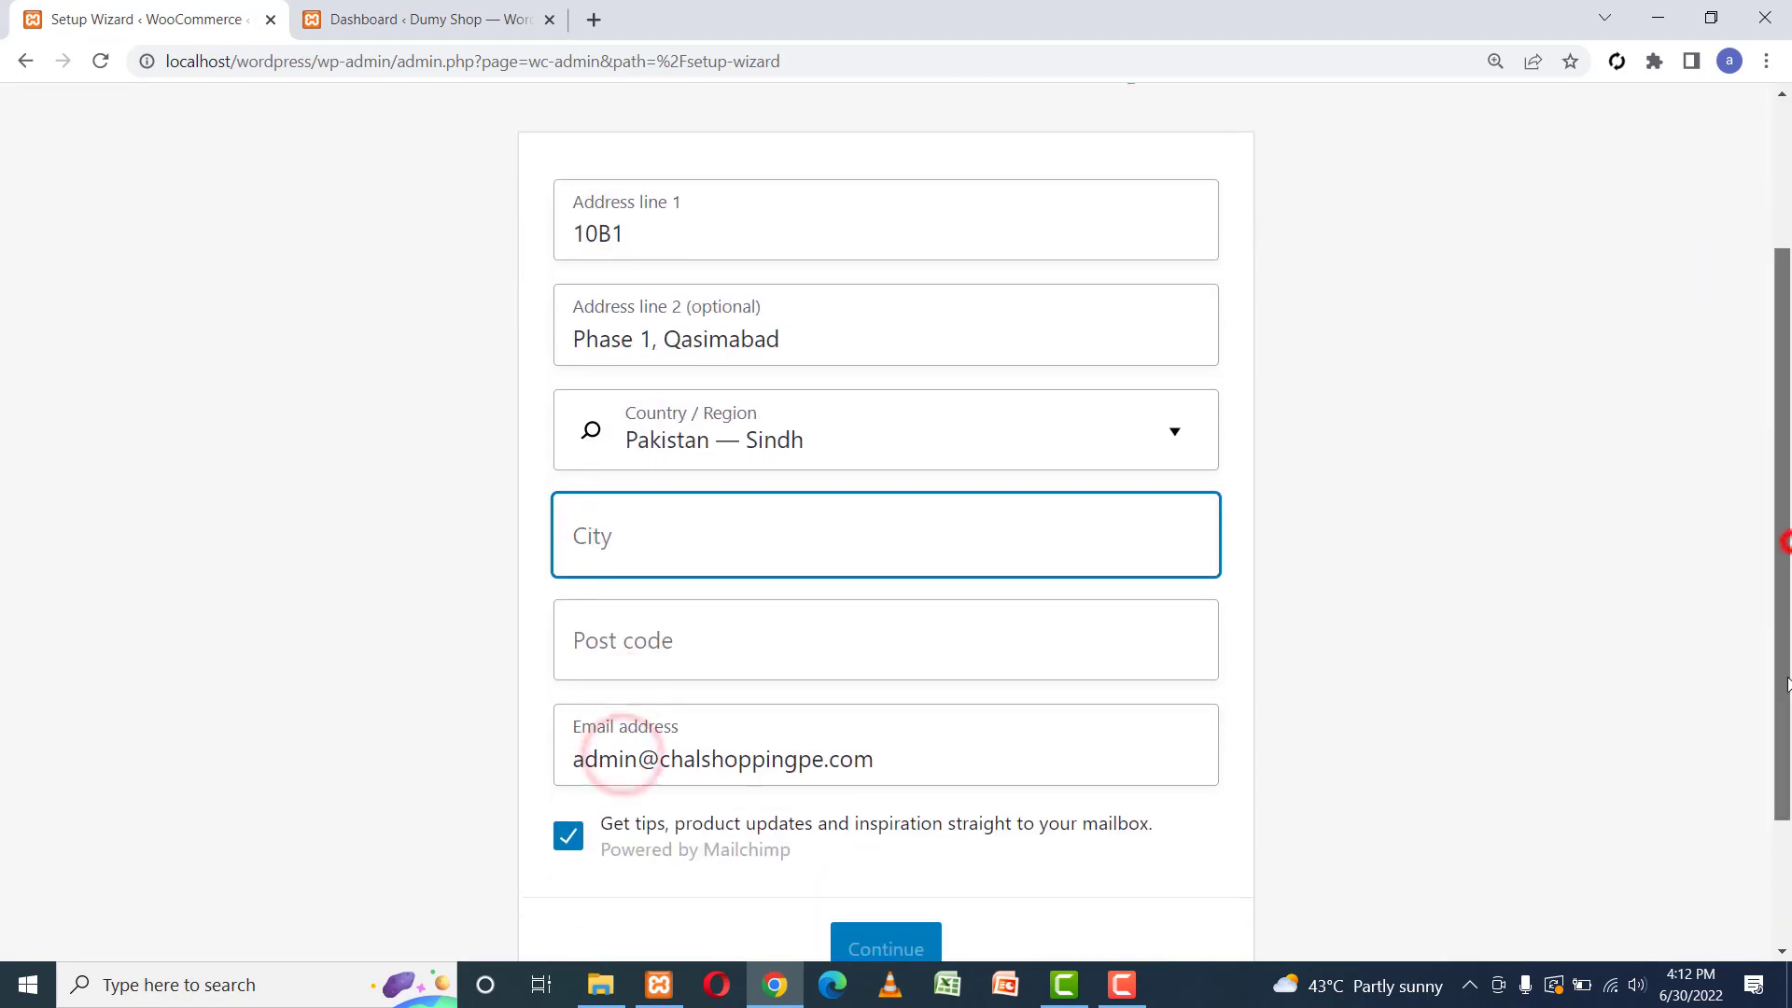
pyautogui.click(1782, 540)
pyautogui.write('Hyderabad')
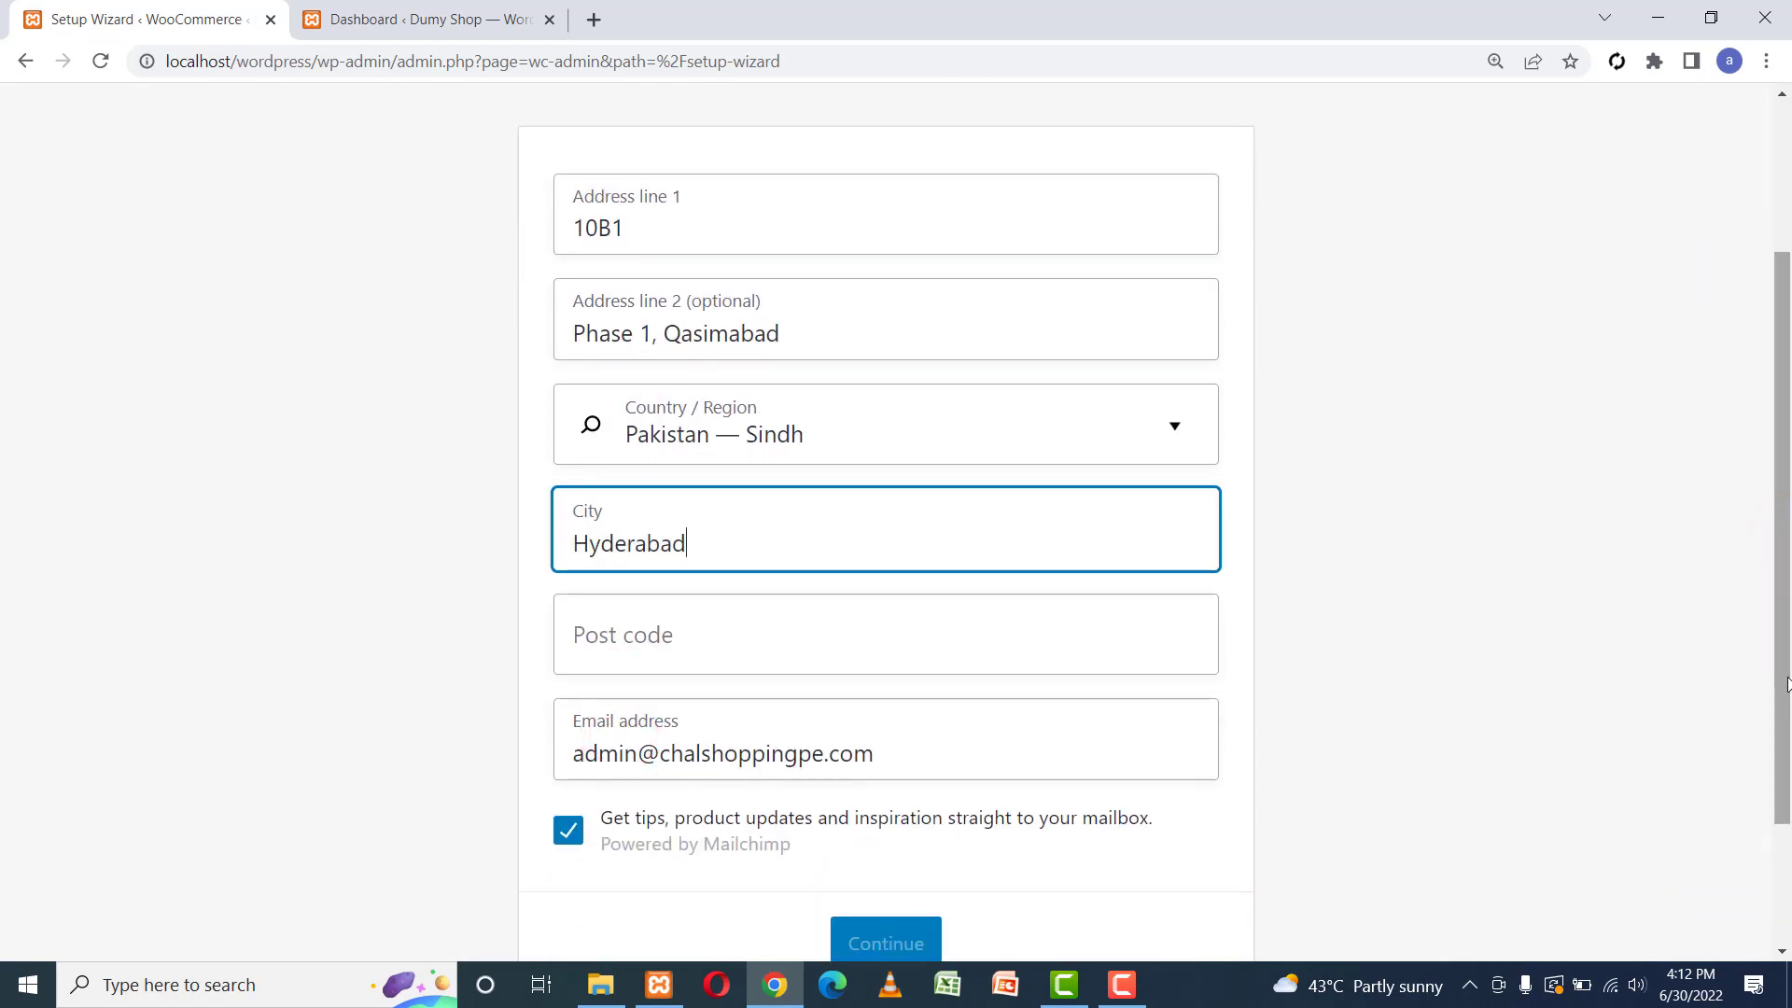
pyautogui.press('Tab')
pyautogui.write('715000')
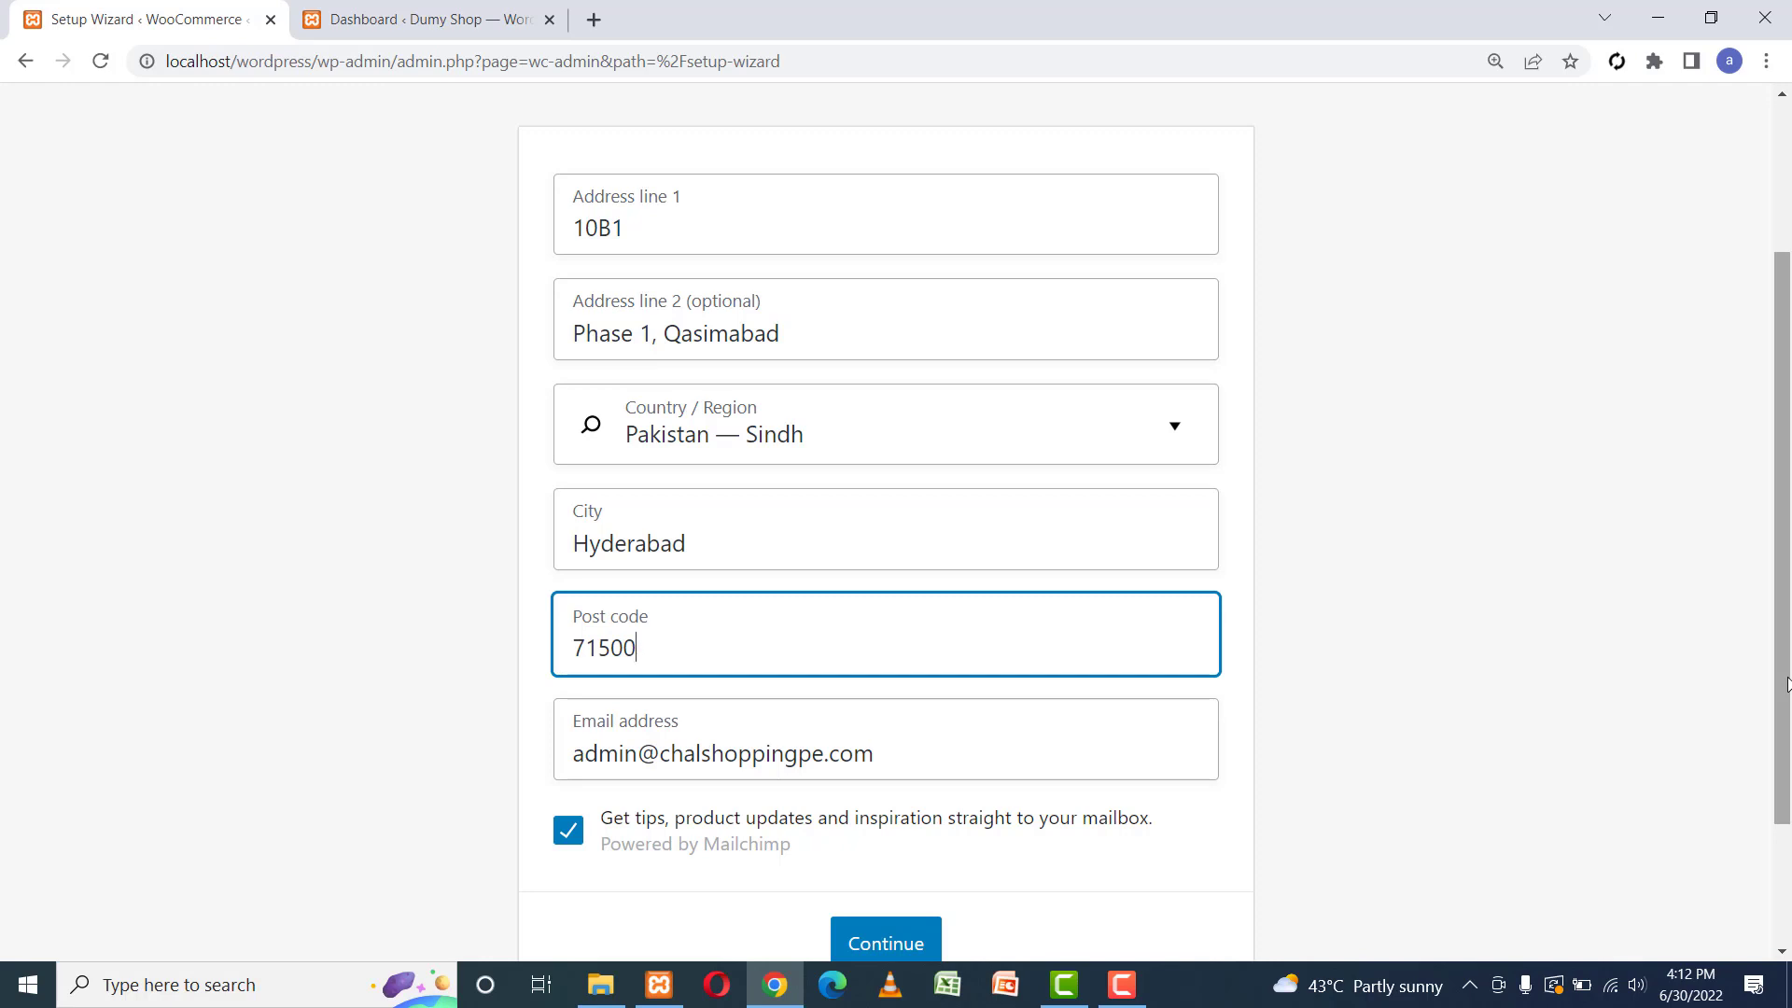
# Untick the Mailchimp tips option, submit the store details, and decline usage tracking.
pyautogui.scroll(-2, 1783, 522)
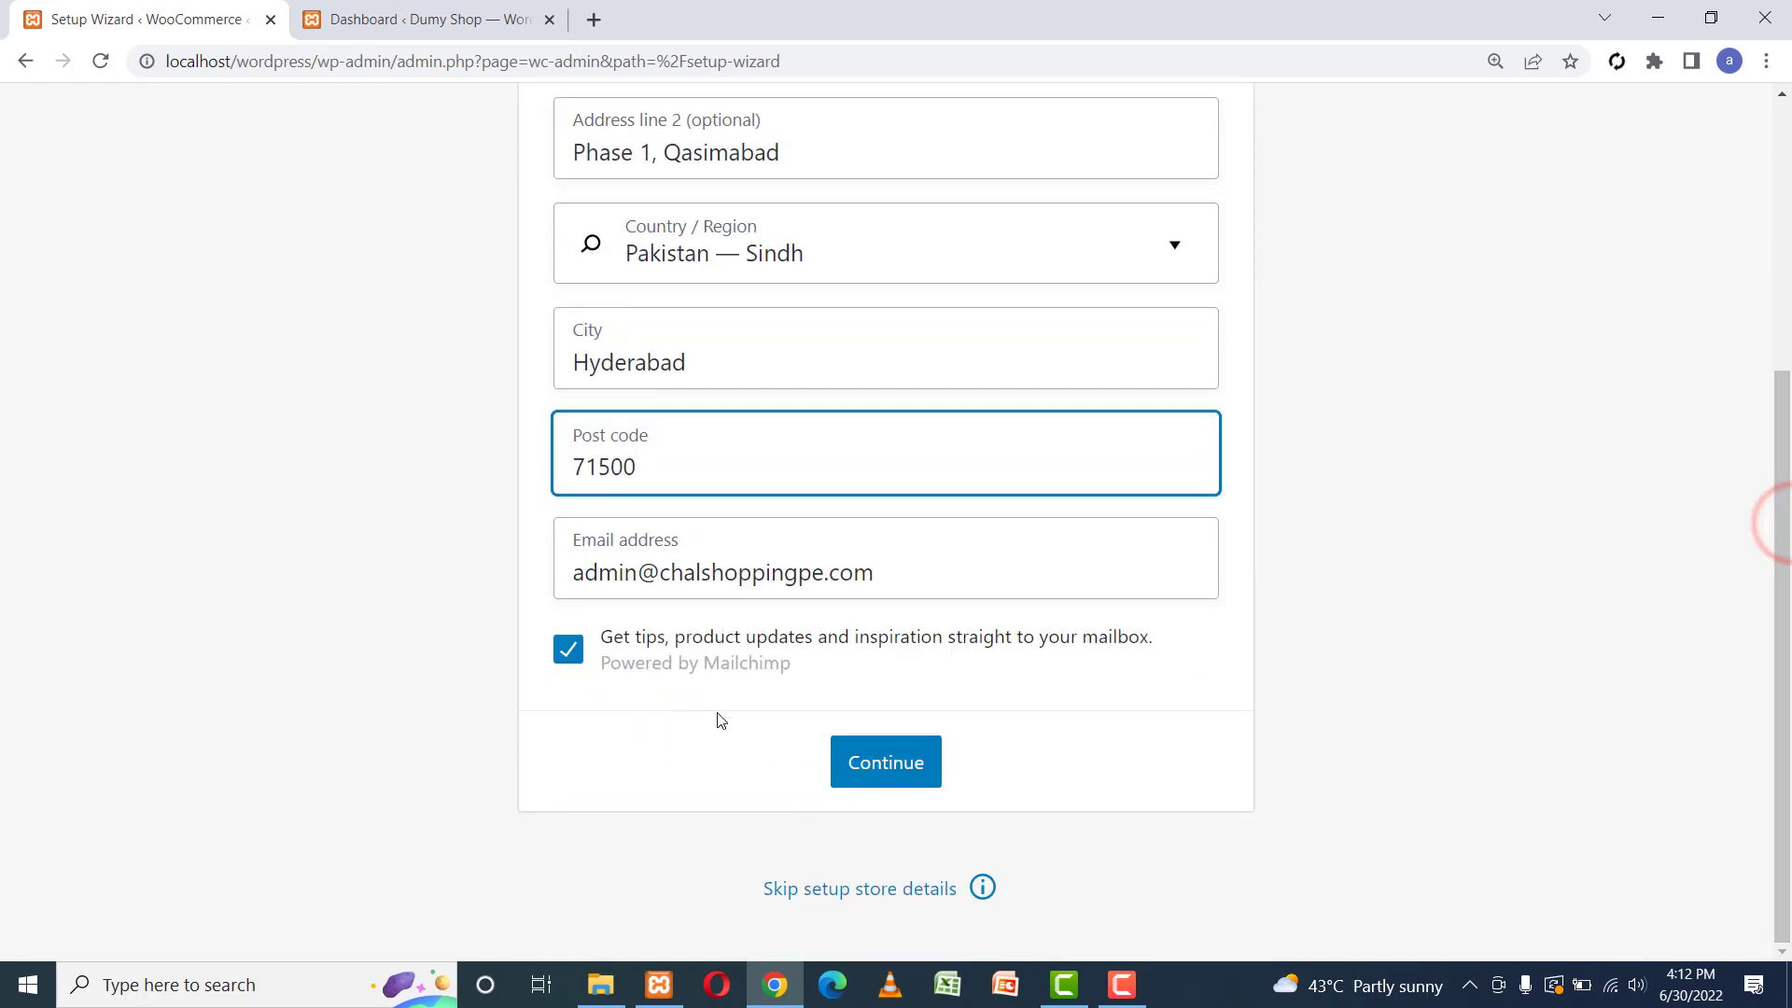
pyautogui.click(567, 649)
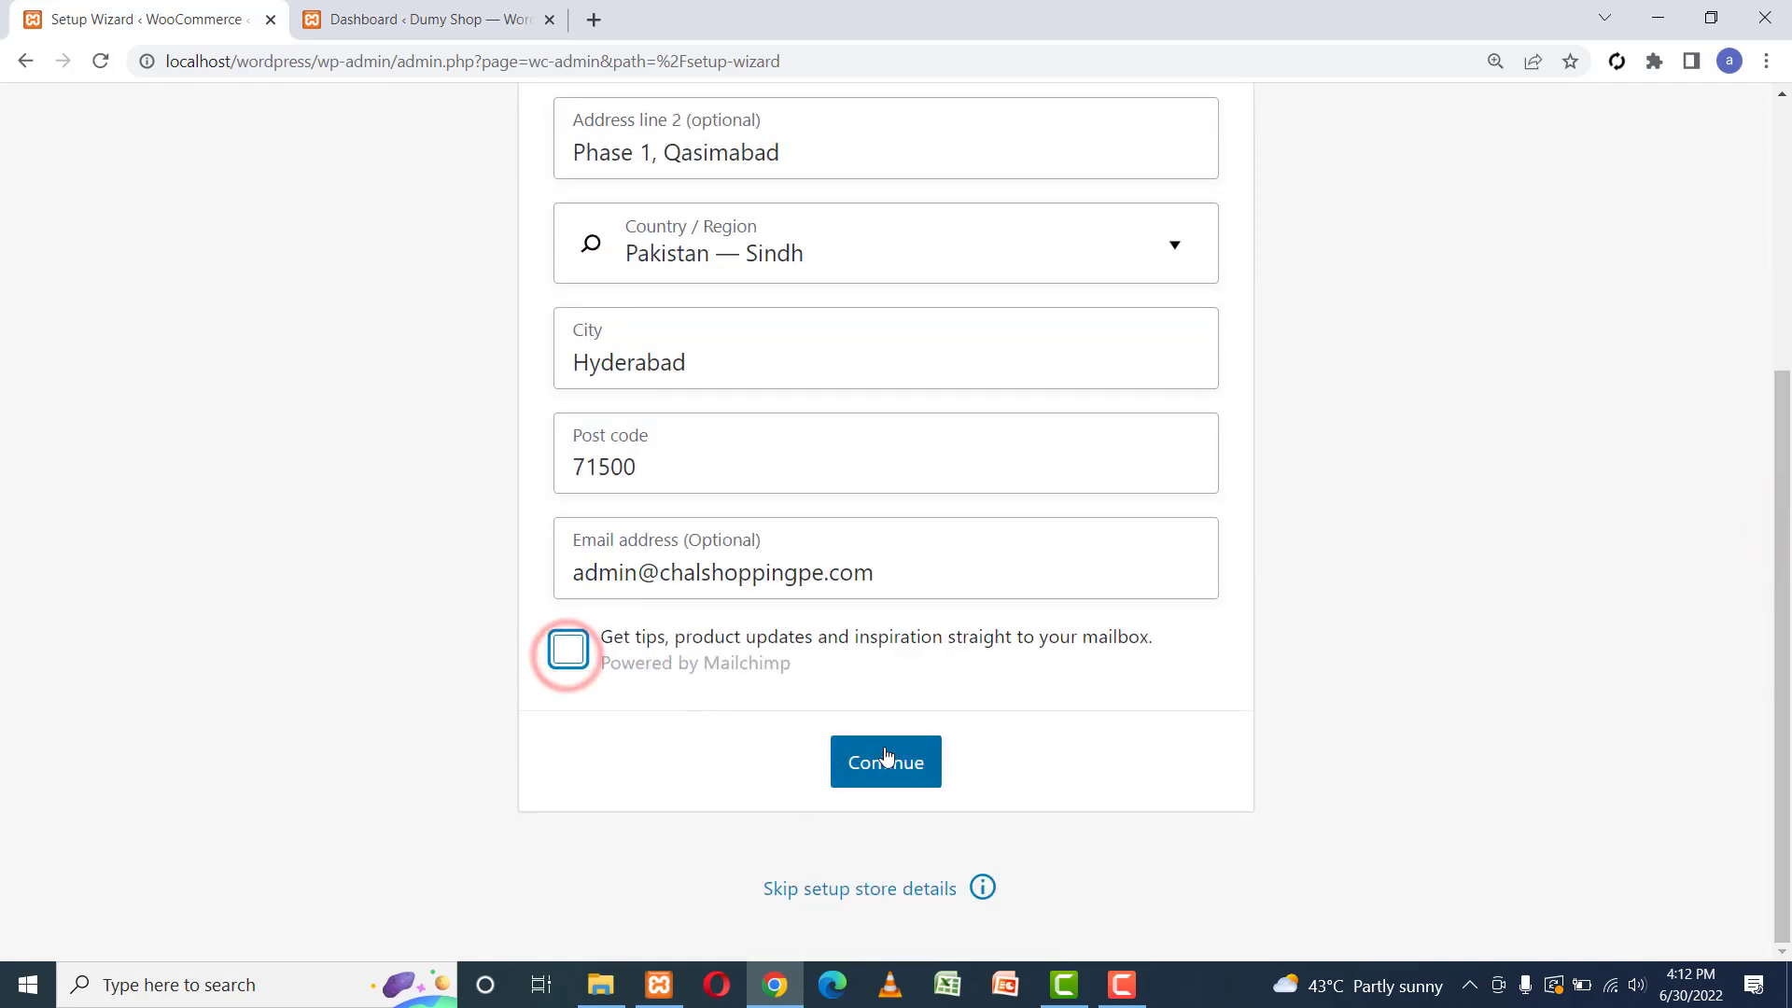
pyautogui.click(928, 767)
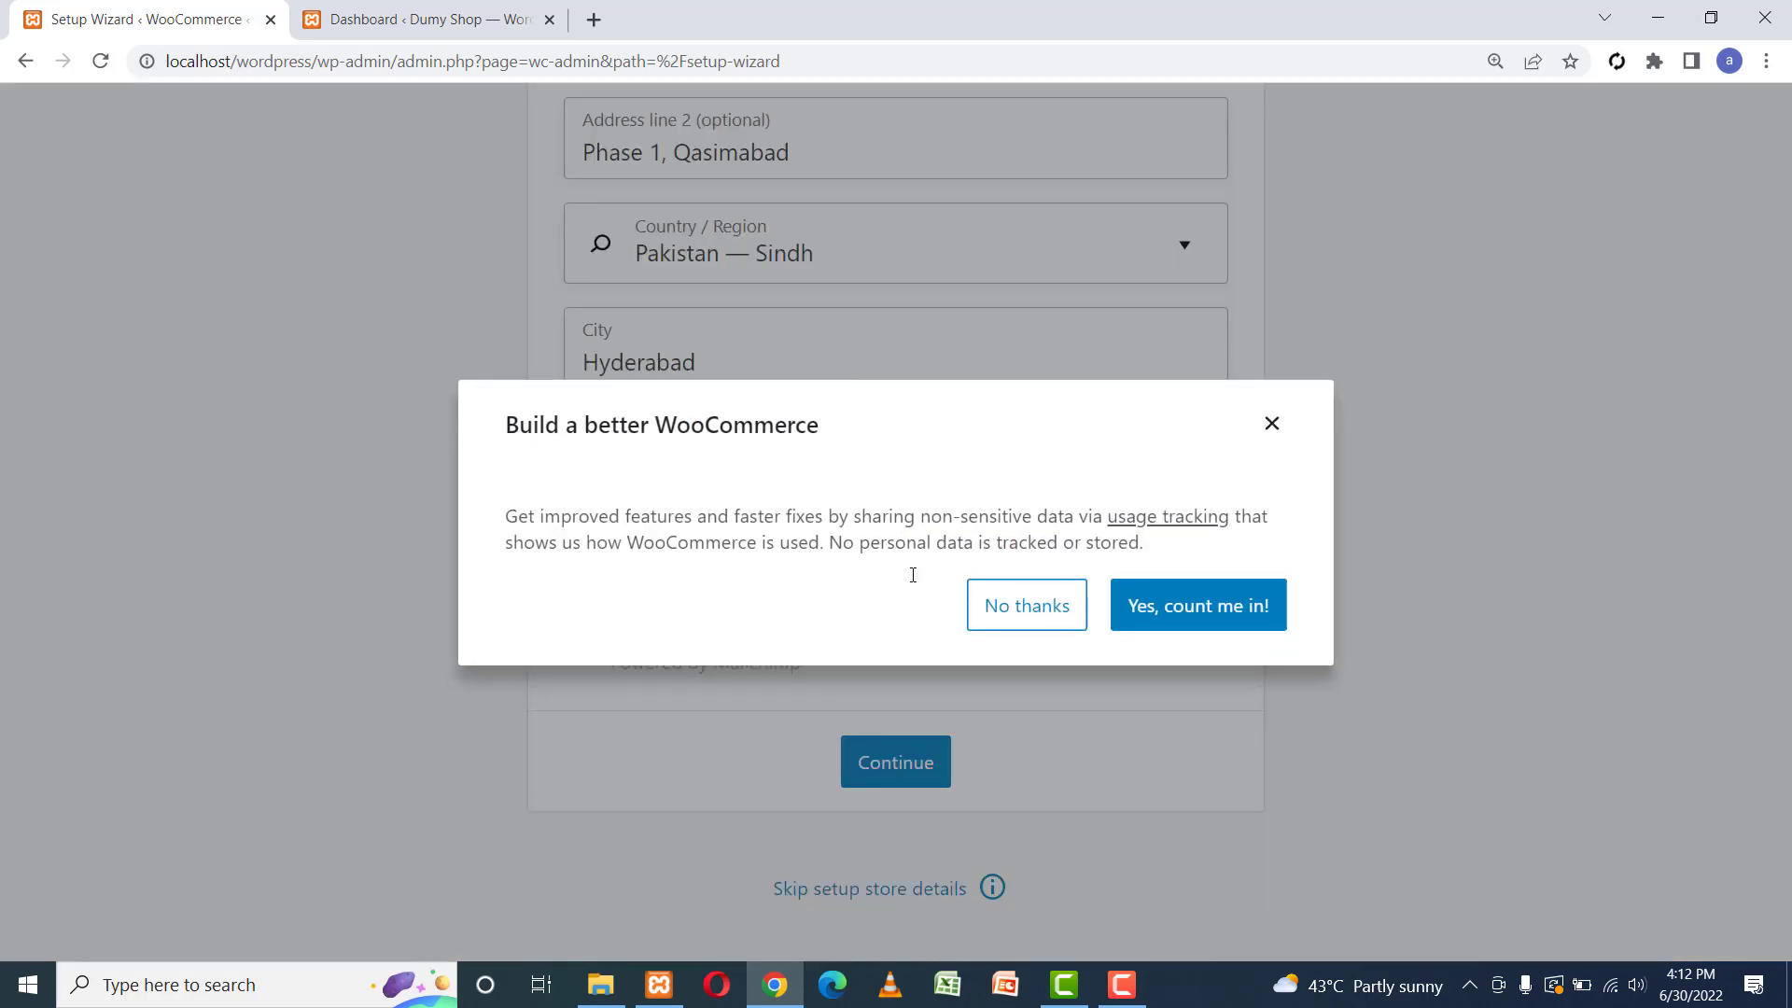
pyautogui.click(1026, 607)
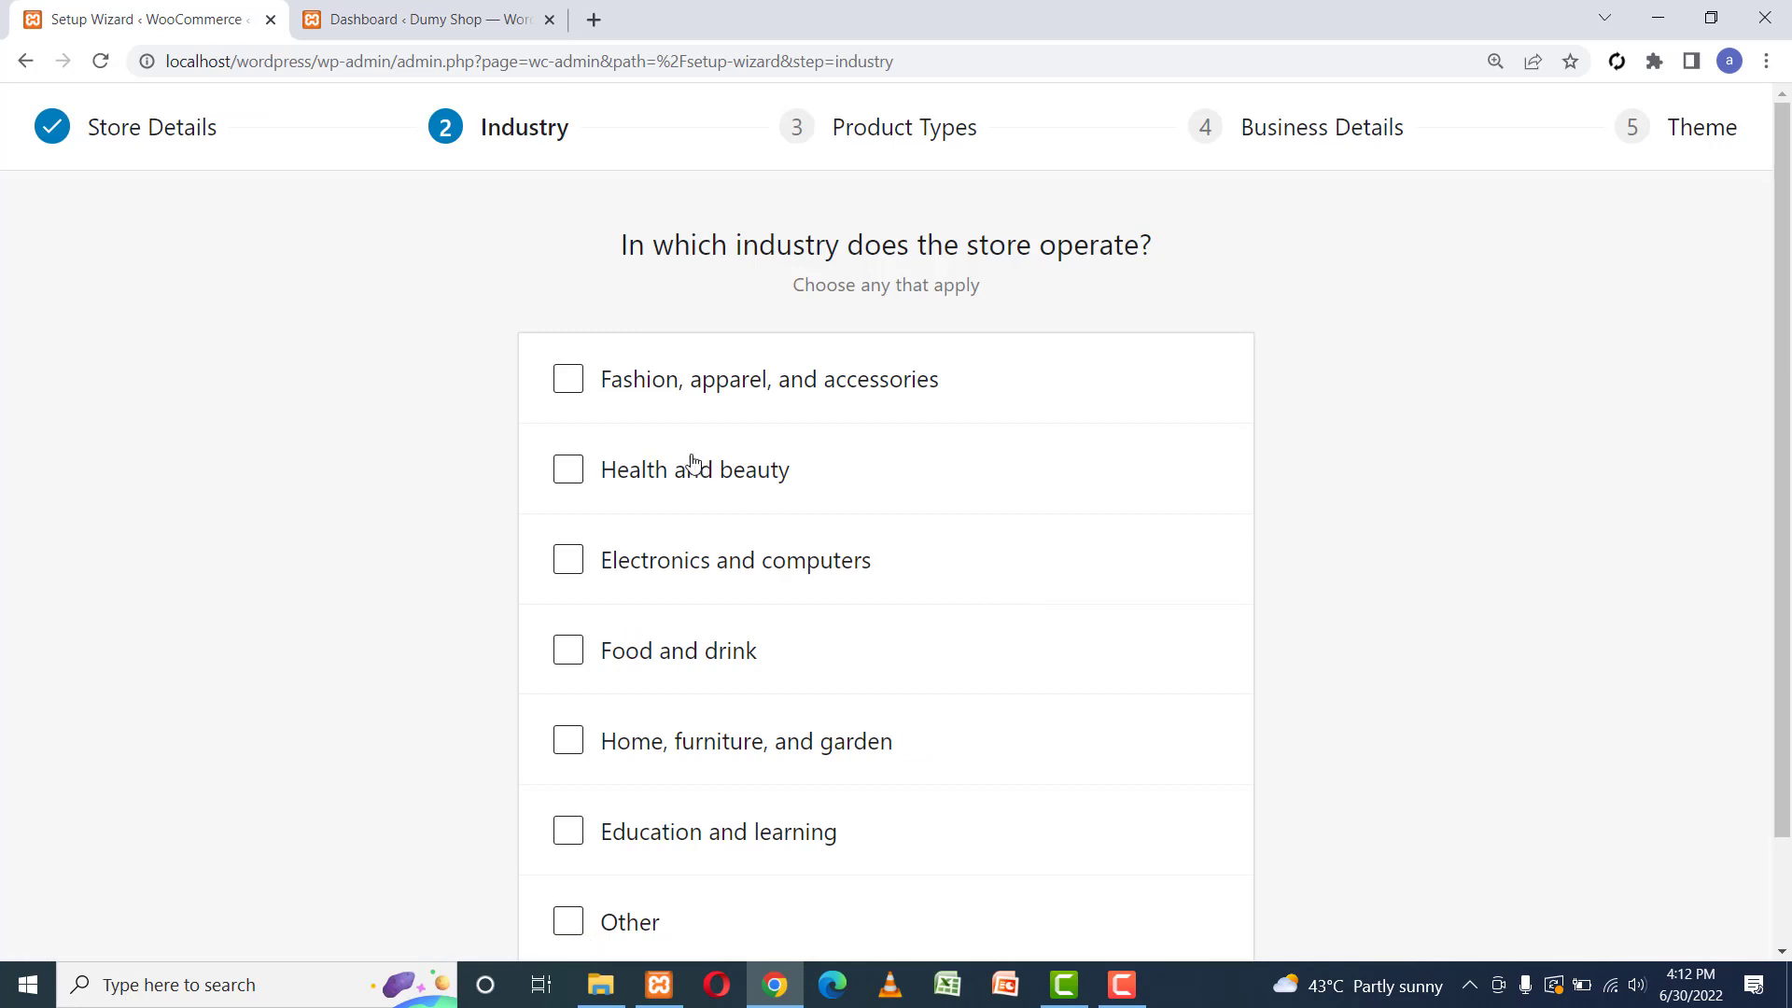
# Select the Fashion, Health and beauty, Food and drink, Home/furniture/garden and Education industries.
pyautogui.click(569, 378)
pyautogui.click(569, 469)
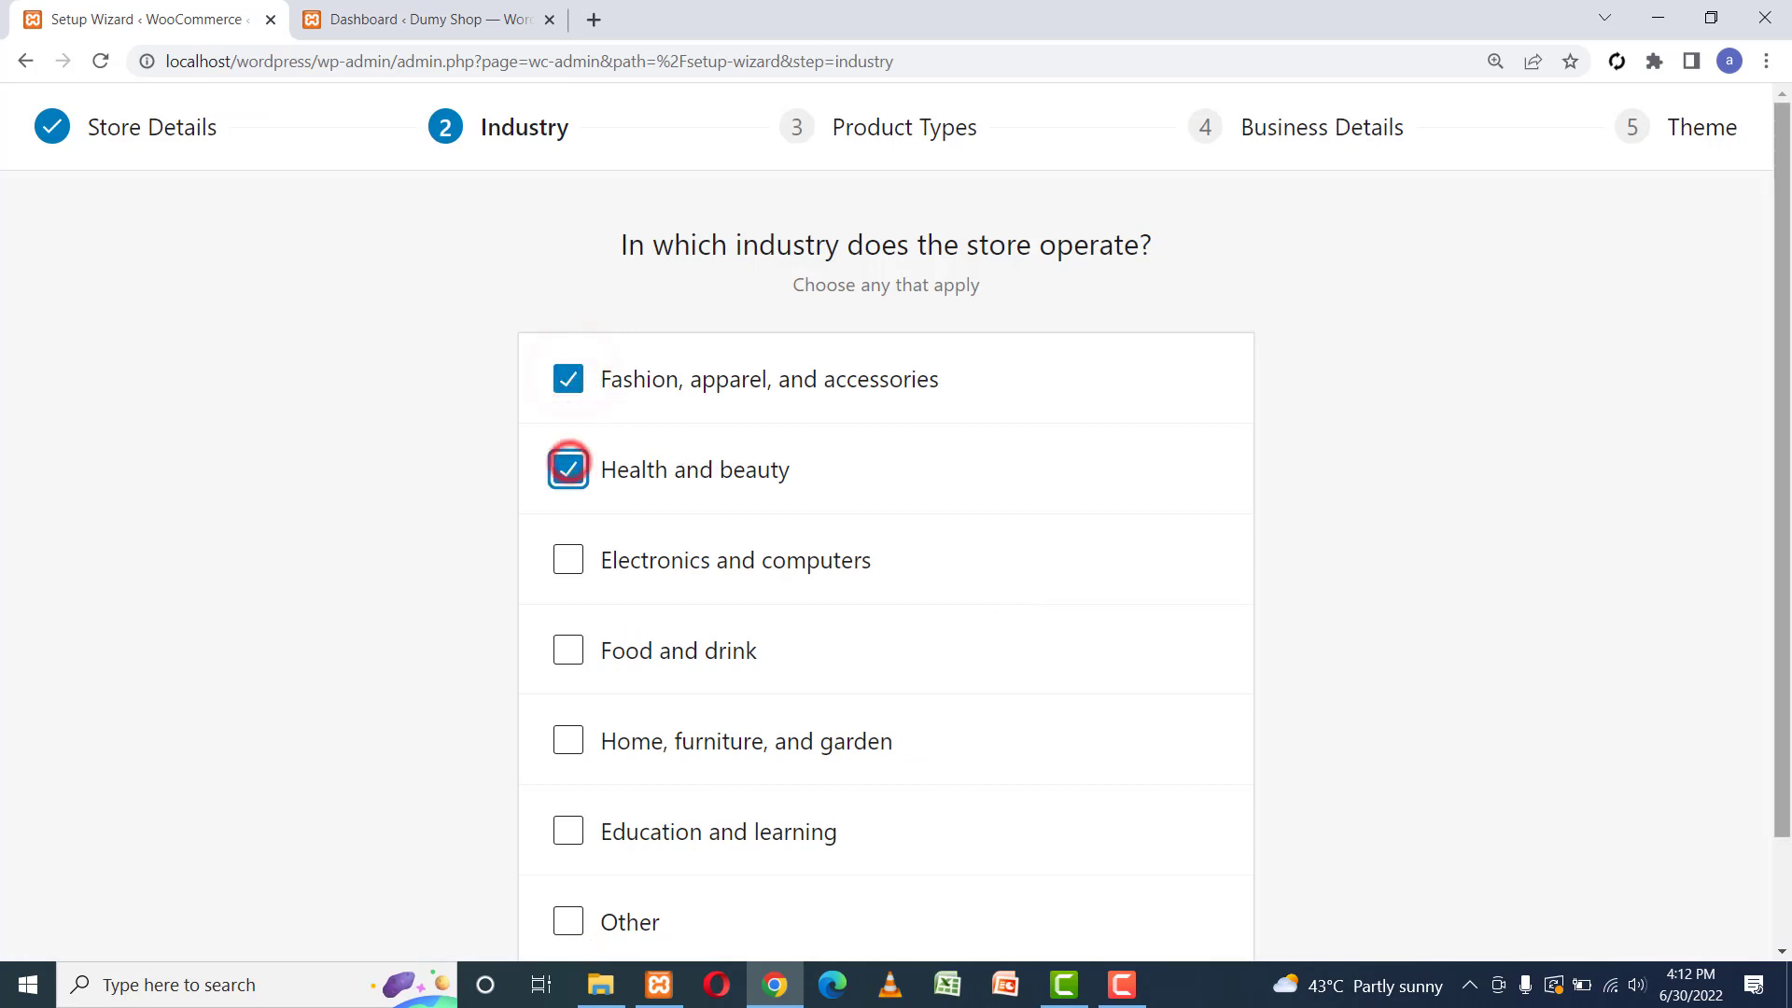
pyautogui.scroll(-1, 654, 504)
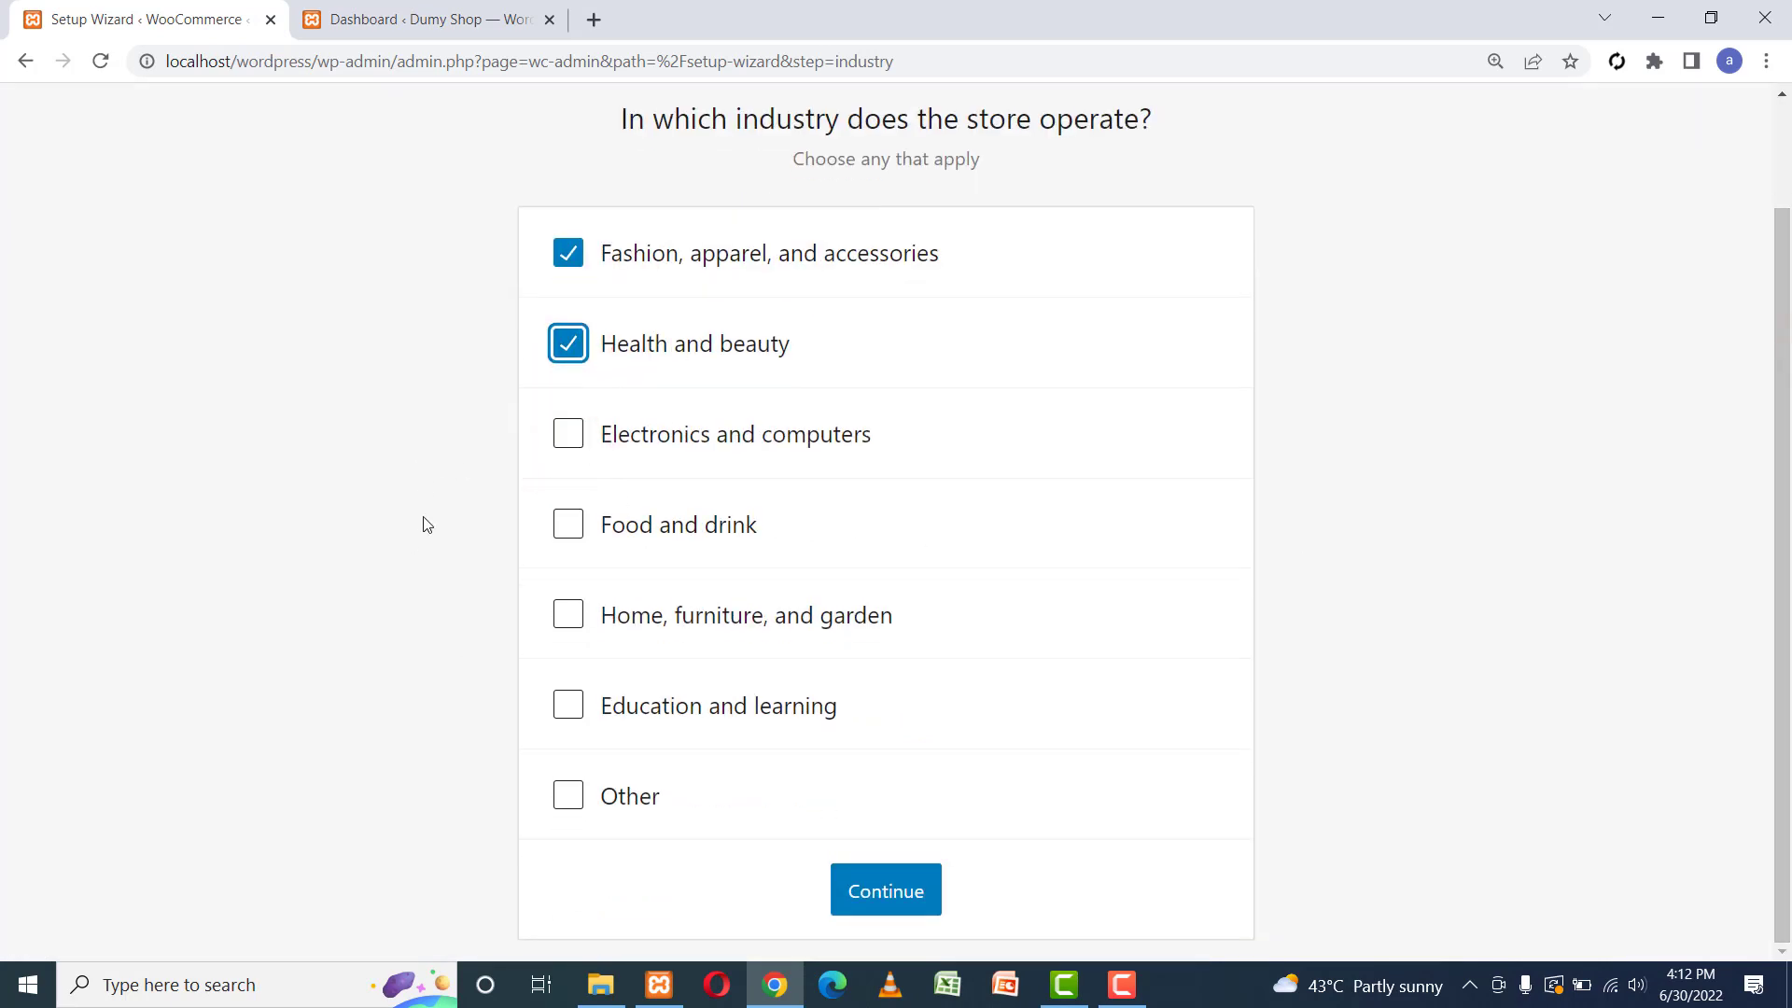
pyautogui.click(567, 530)
pyautogui.click(569, 616)
pyautogui.click(569, 706)
pyautogui.click(902, 892)
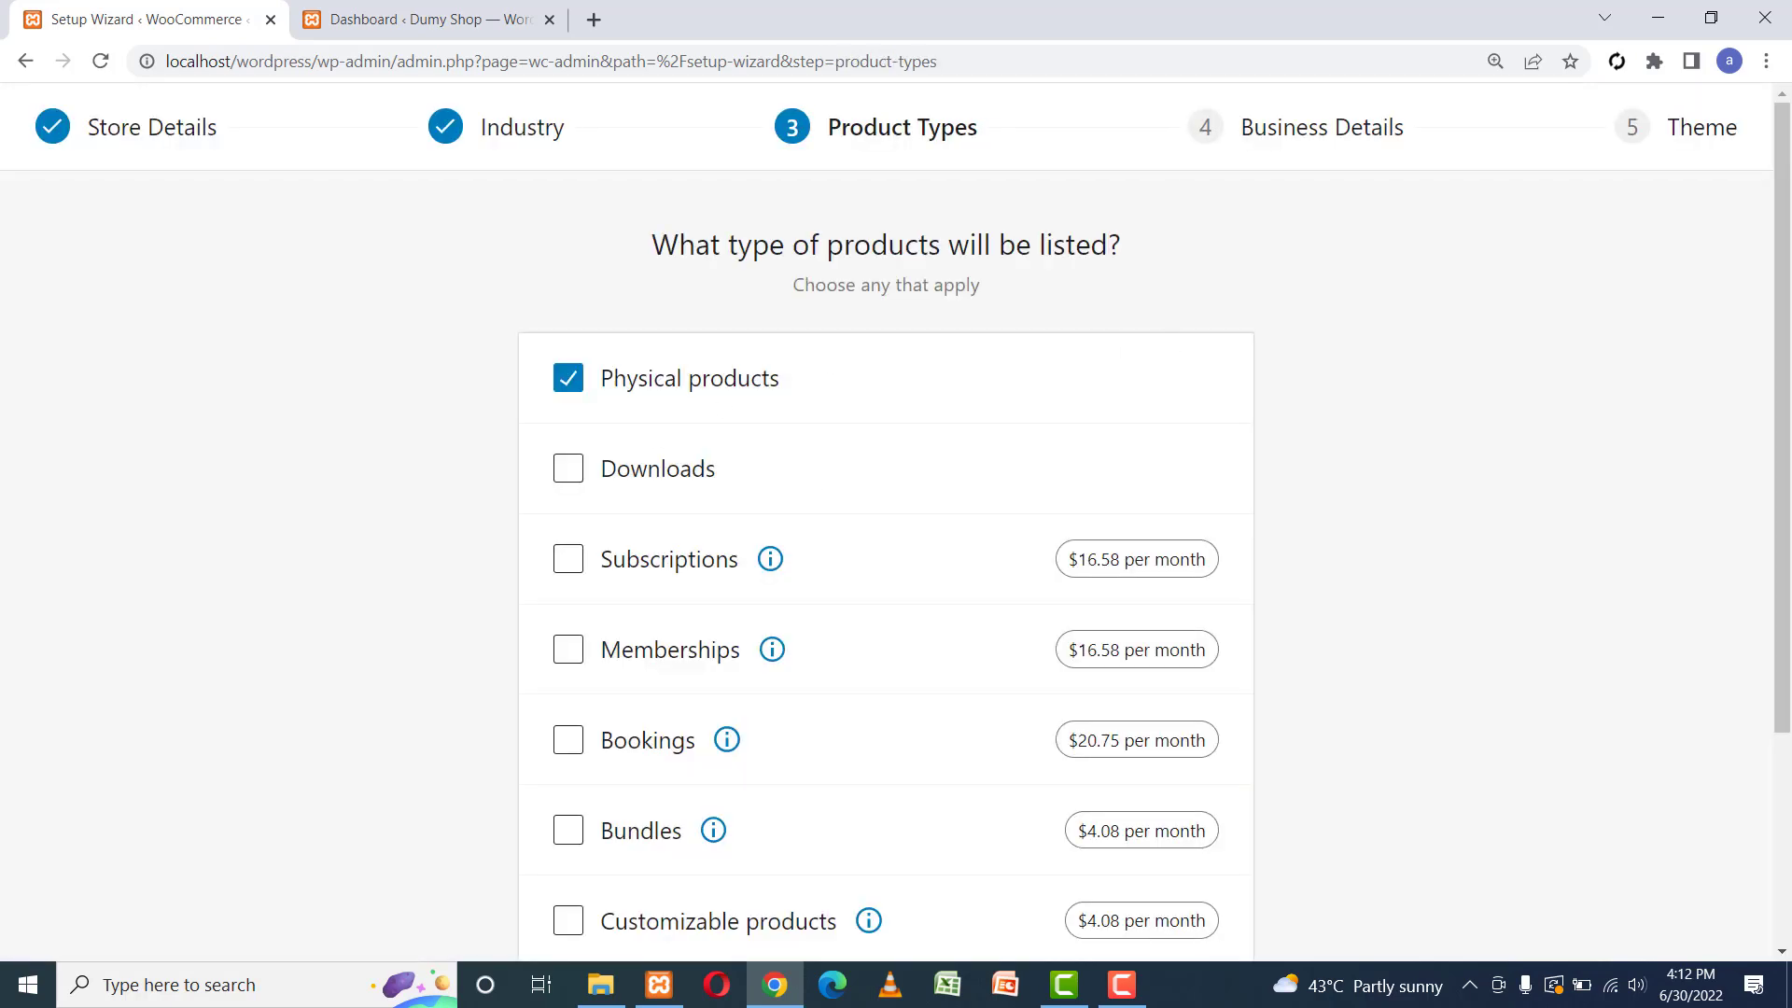
# Keep Physical products as the product type and continue to Business Details.
pyautogui.moveTo(1788, 292); pyautogui.dragTo(1787, 352)
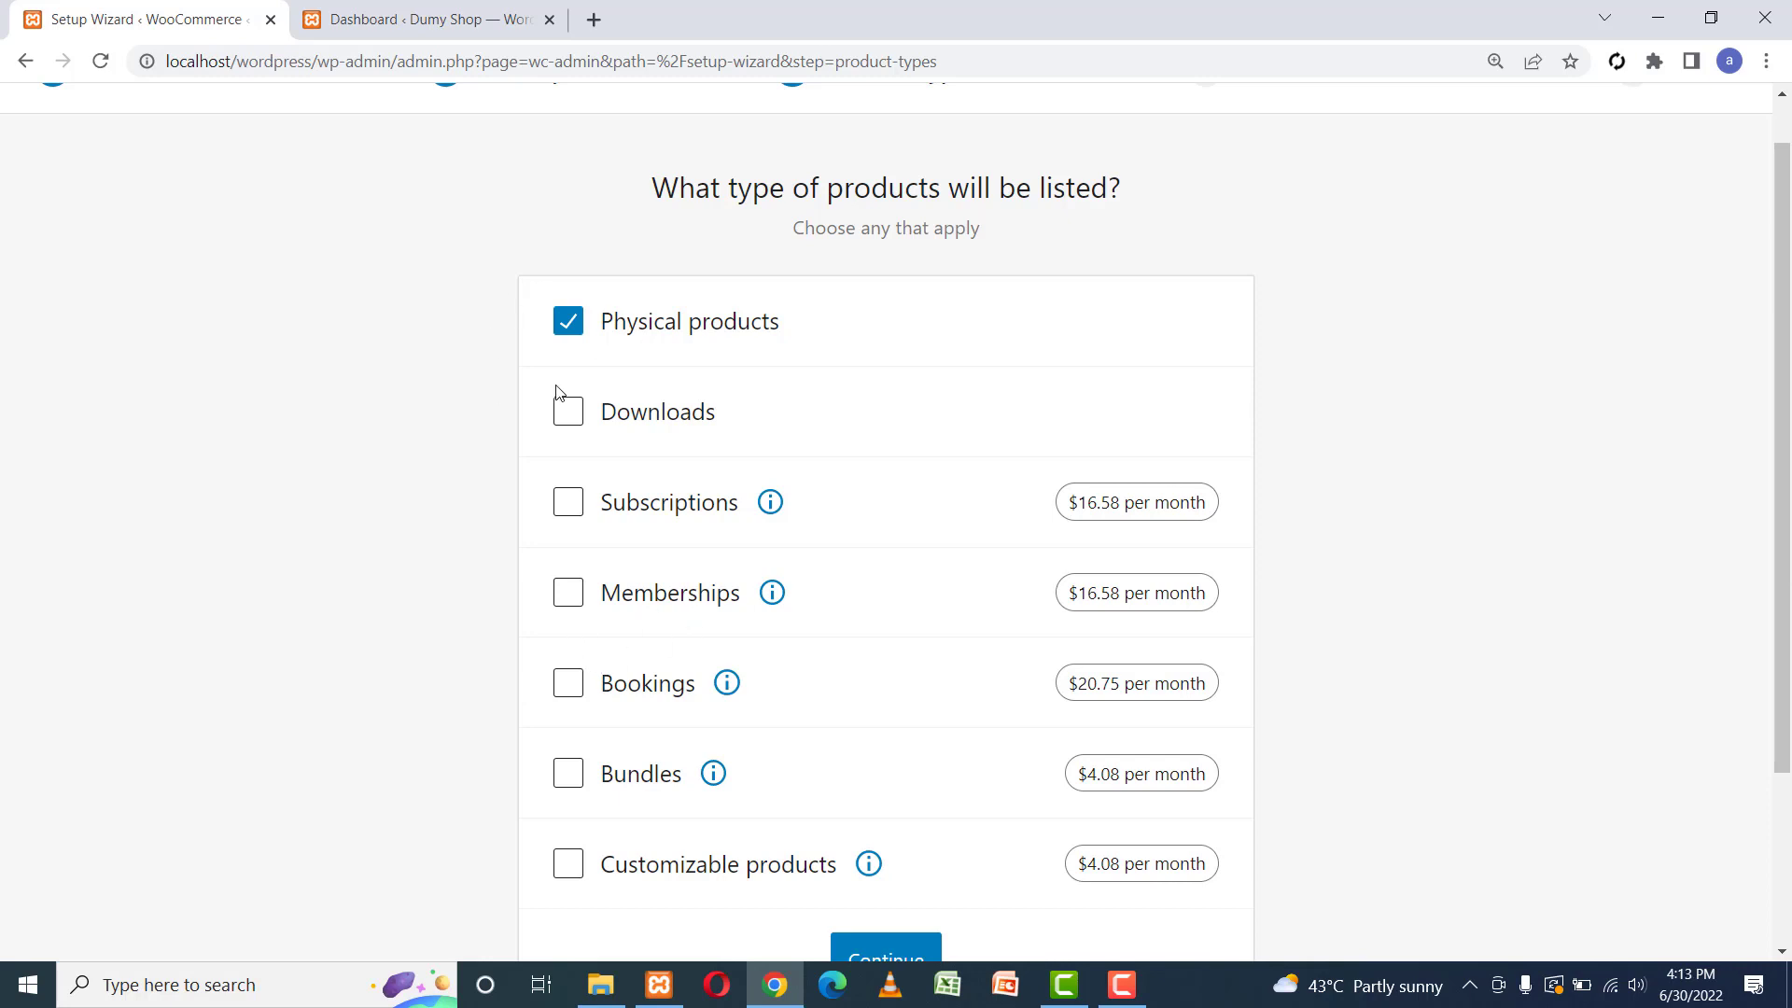
pyautogui.moveTo(1778, 201); pyautogui.dragTo(1778, 371)
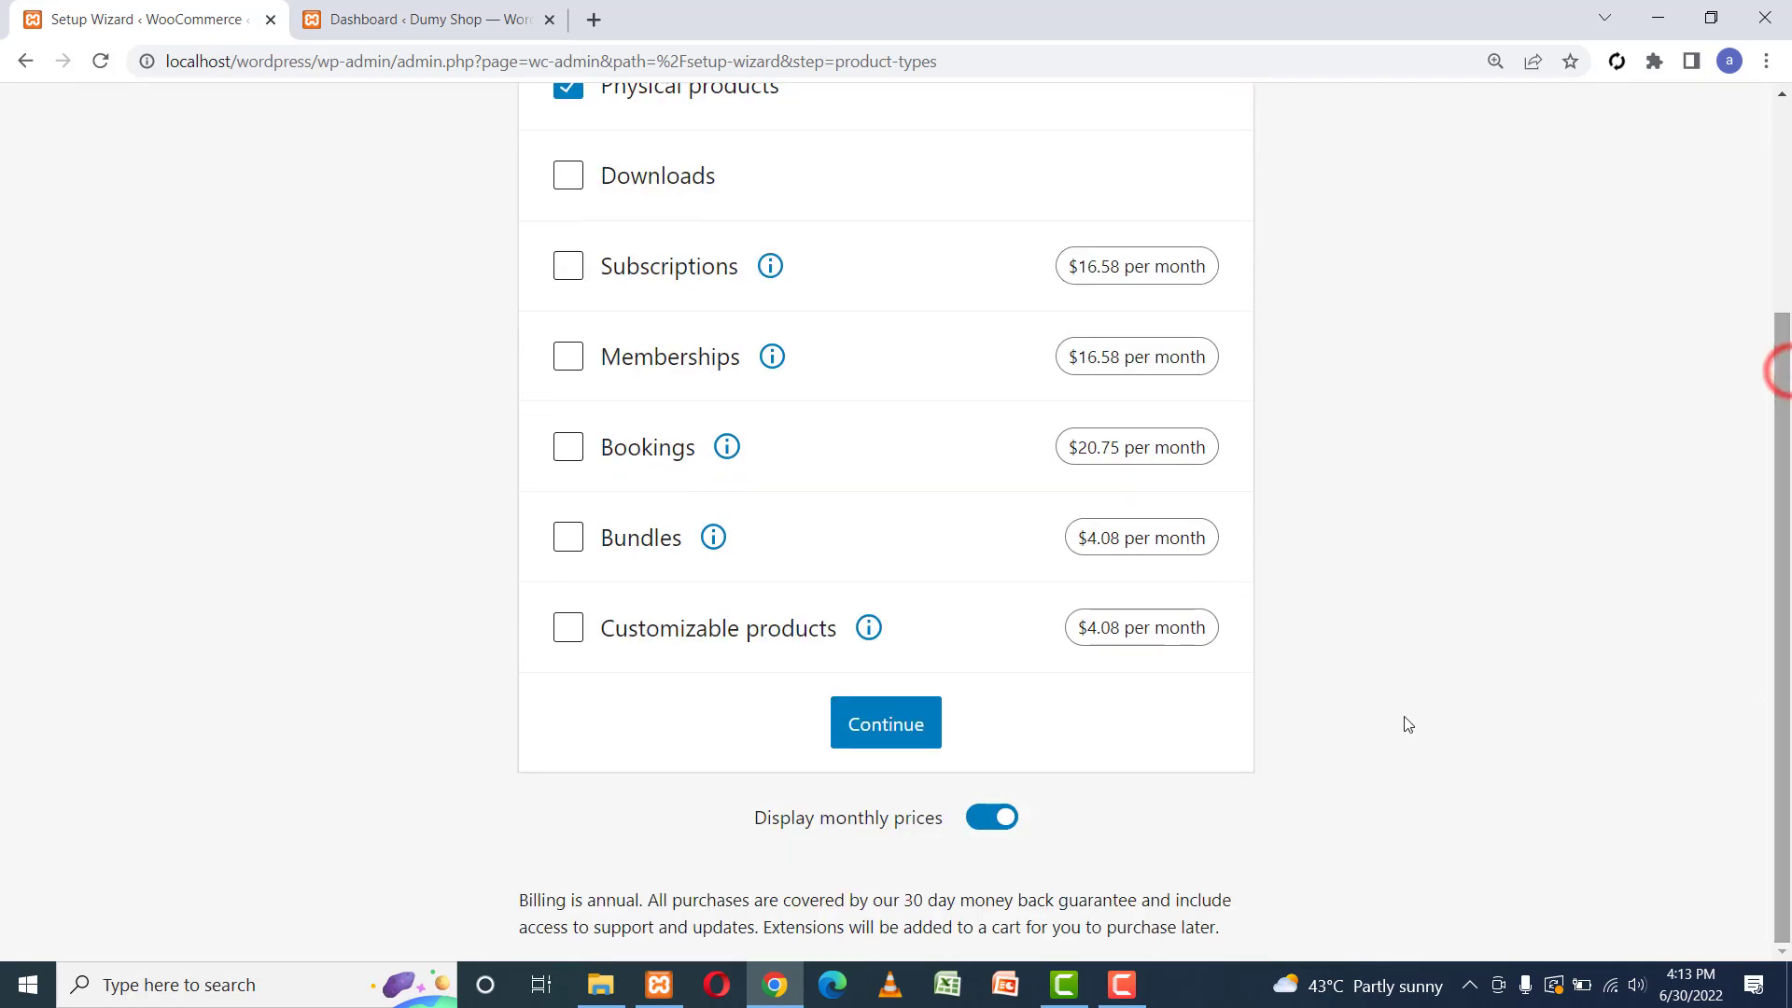
pyautogui.click(893, 728)
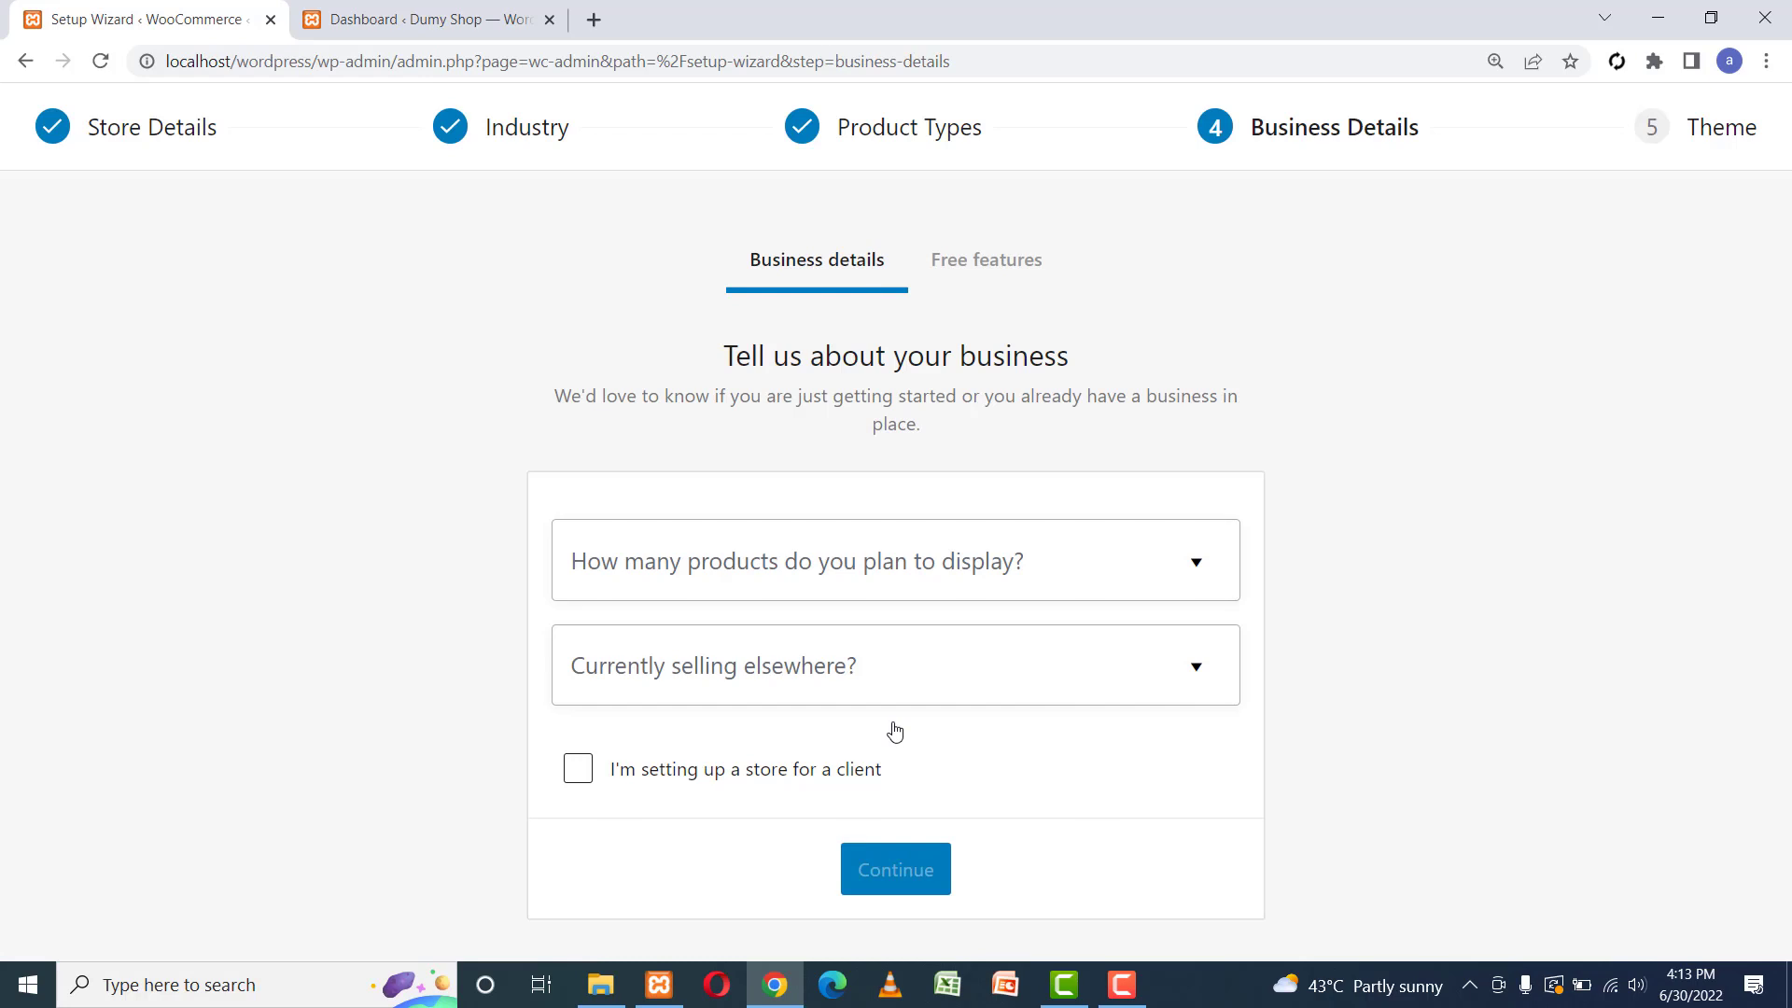
# Plan to display 101 - 1,000 products and note selling in person at physical stores.
pyautogui.click(682, 543)
pyautogui.click(712, 883)
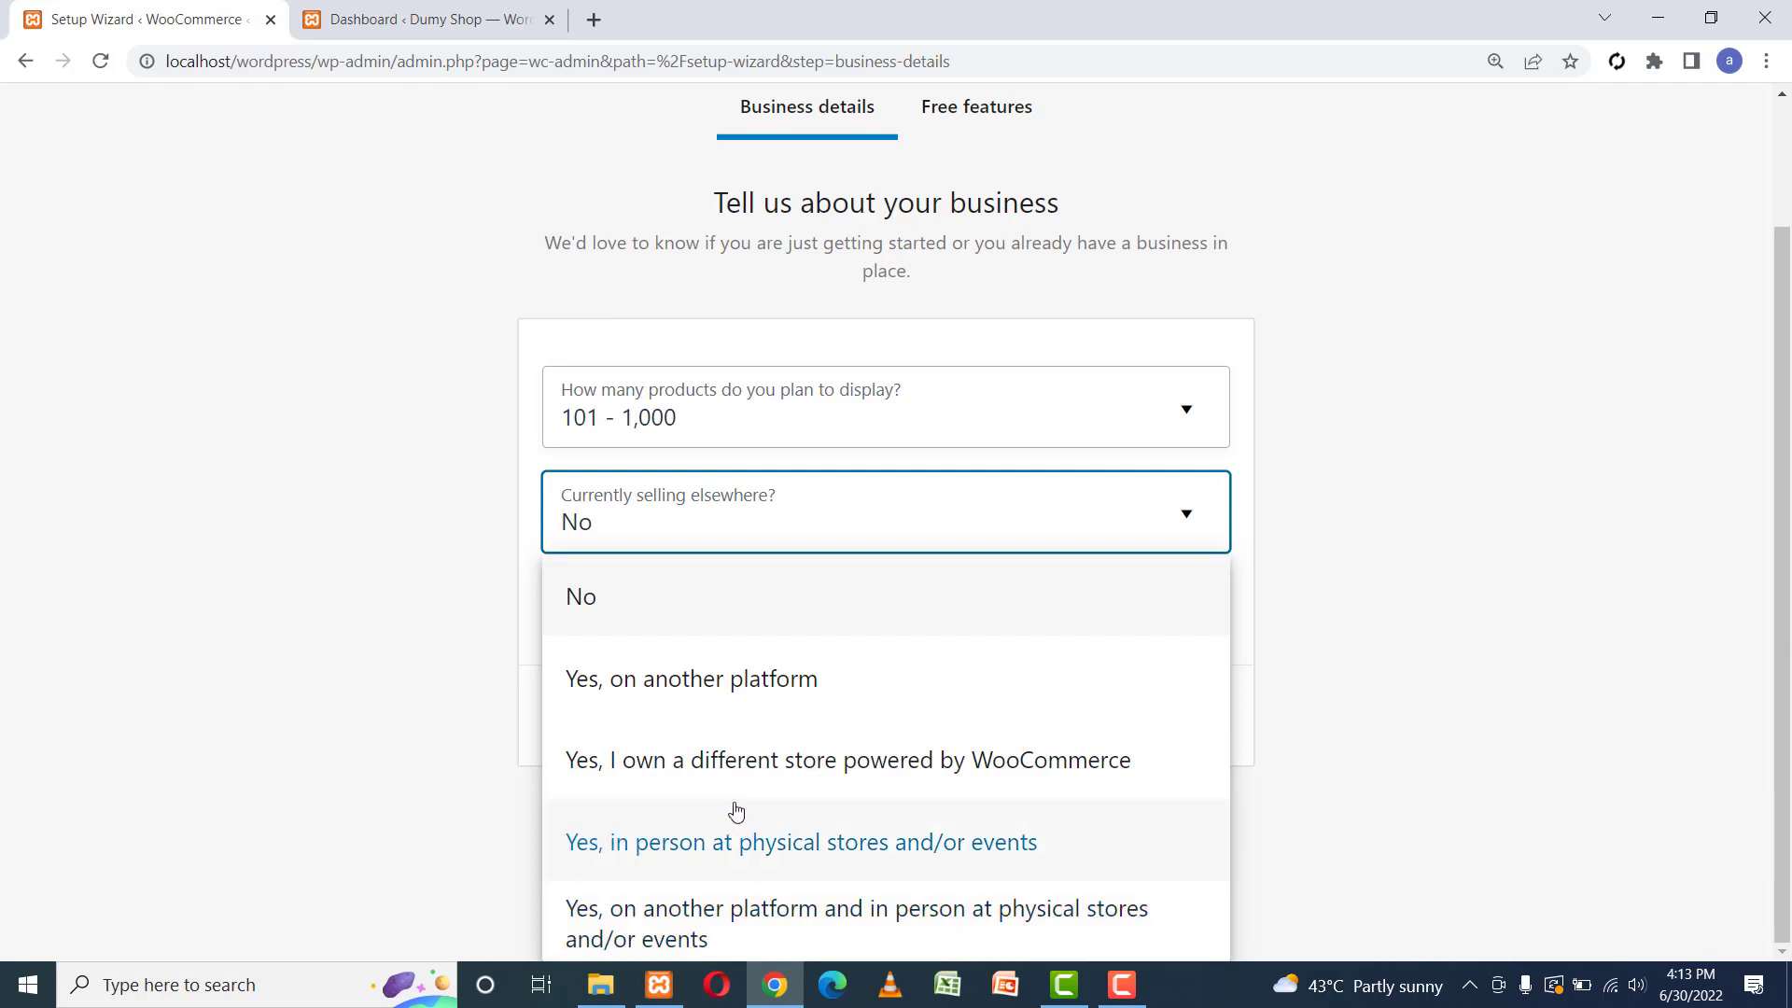
pyautogui.click(726, 854)
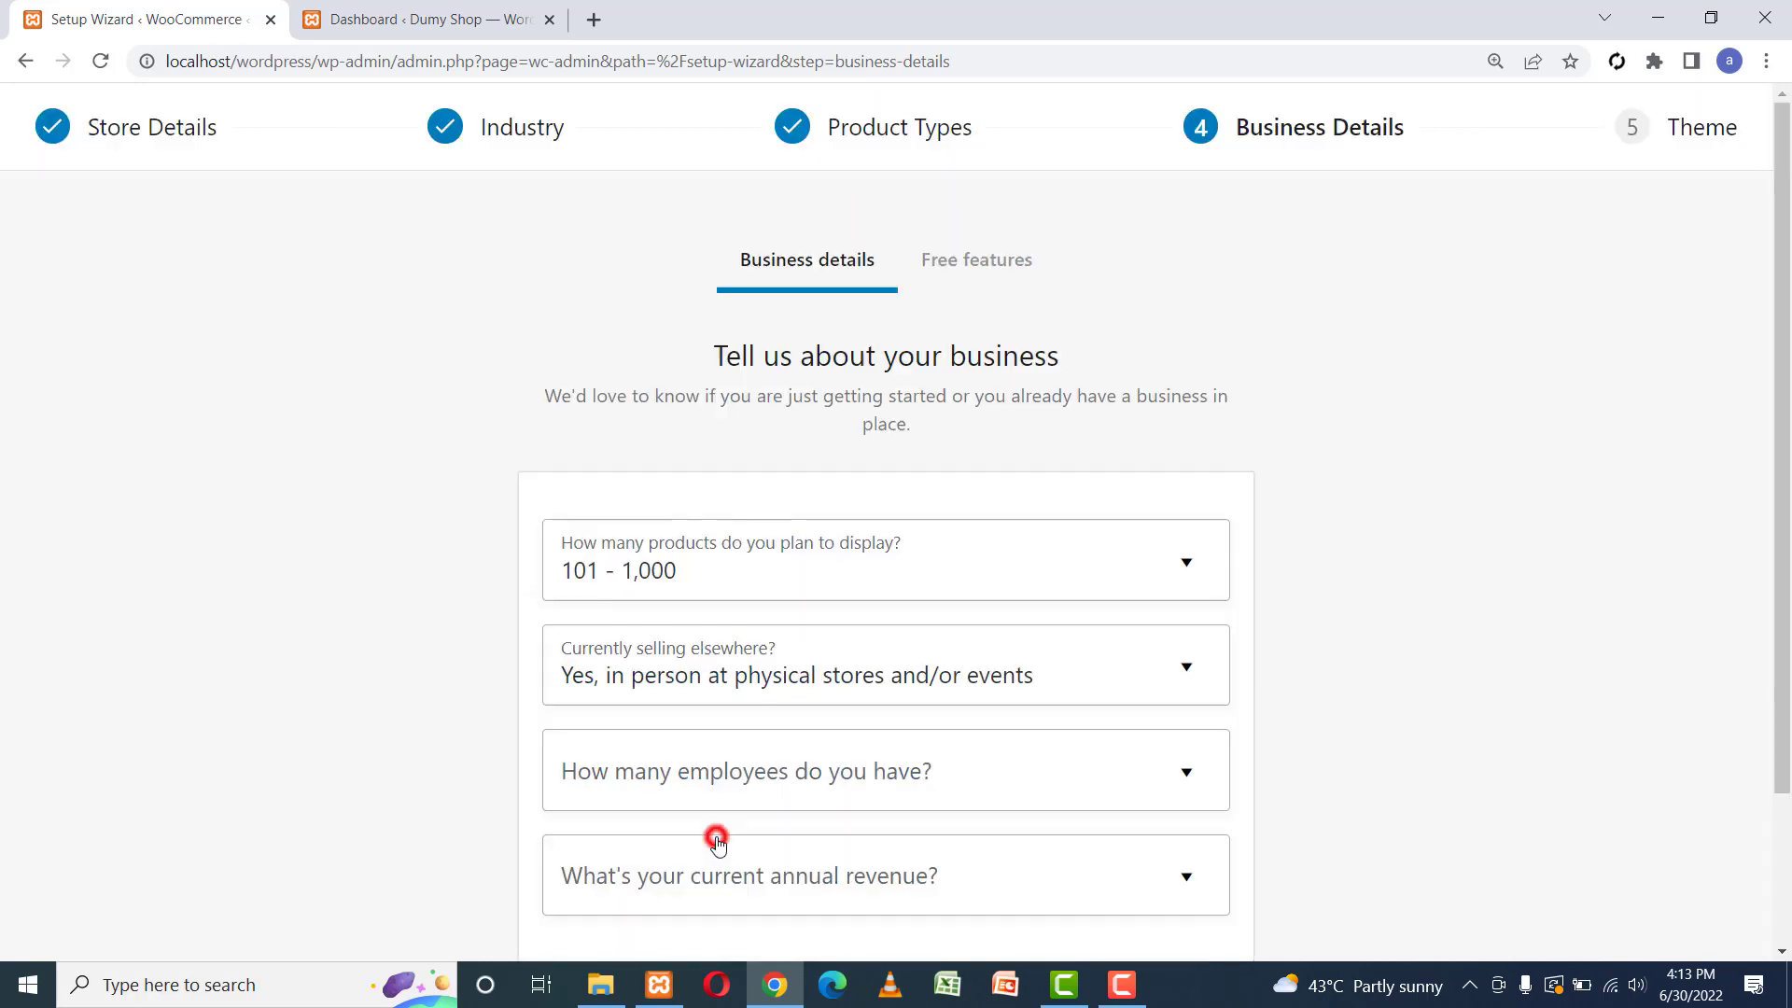
pyautogui.click(350, 711)
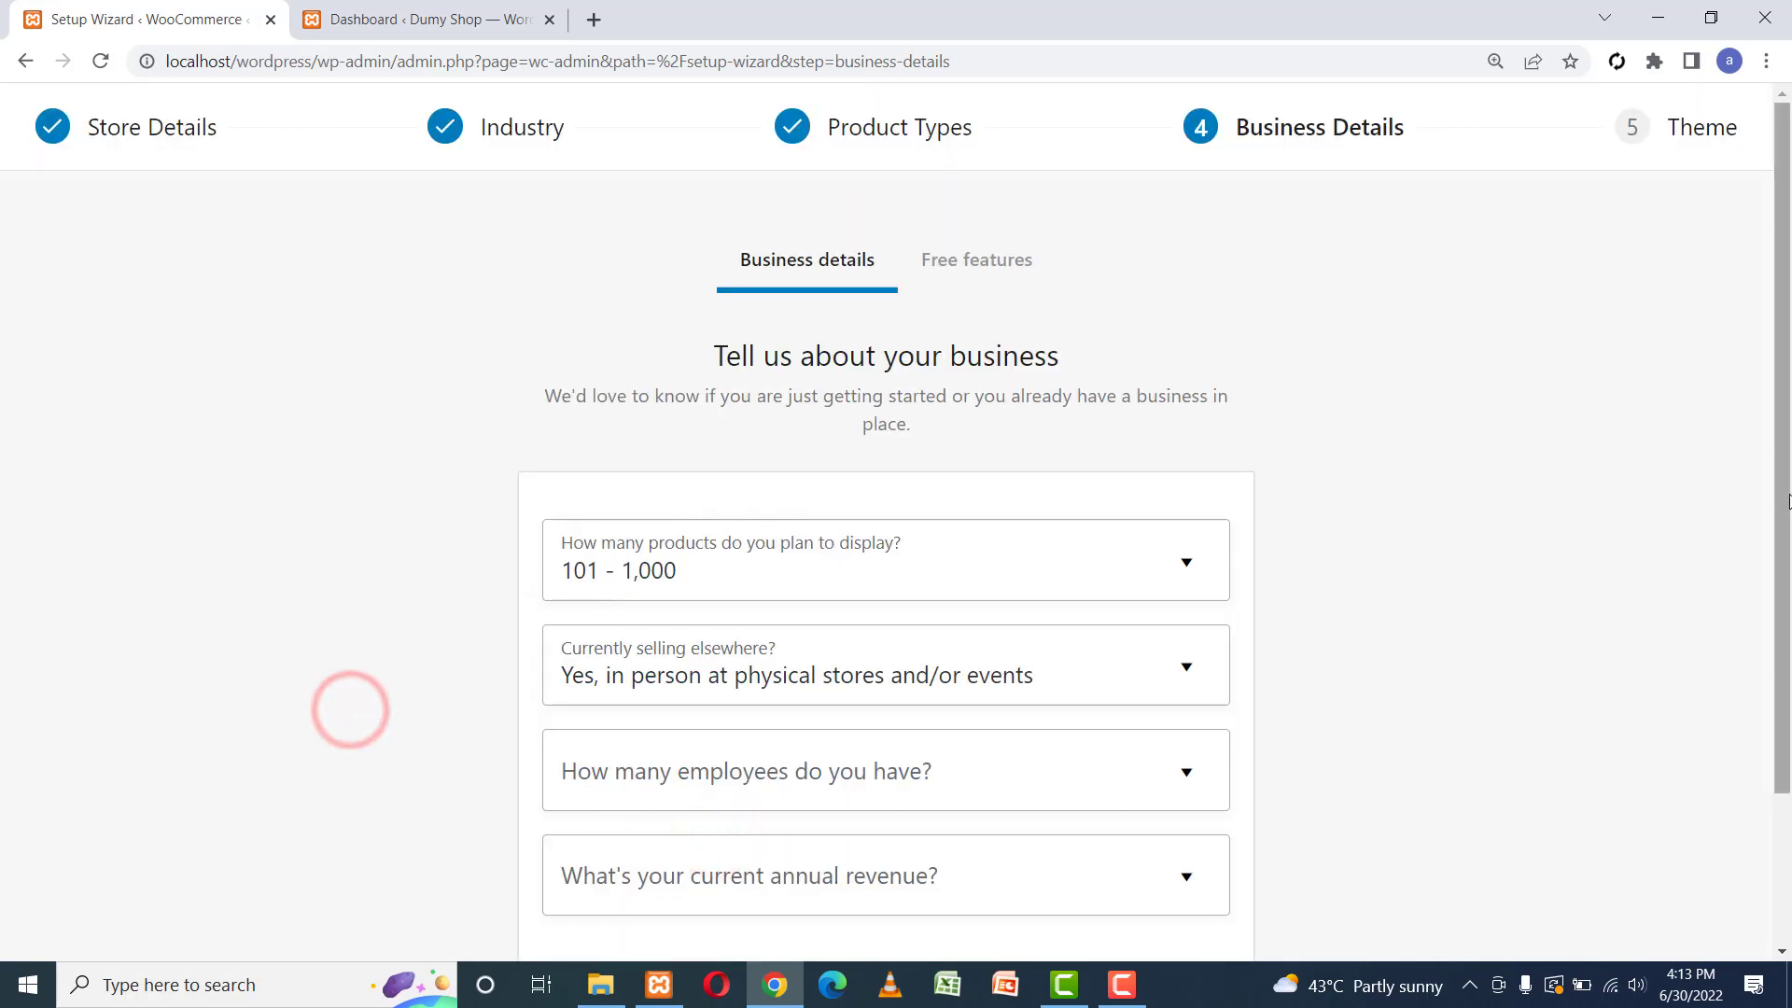
pyautogui.moveTo(1781, 496); pyautogui.dragTo(1785, 742)
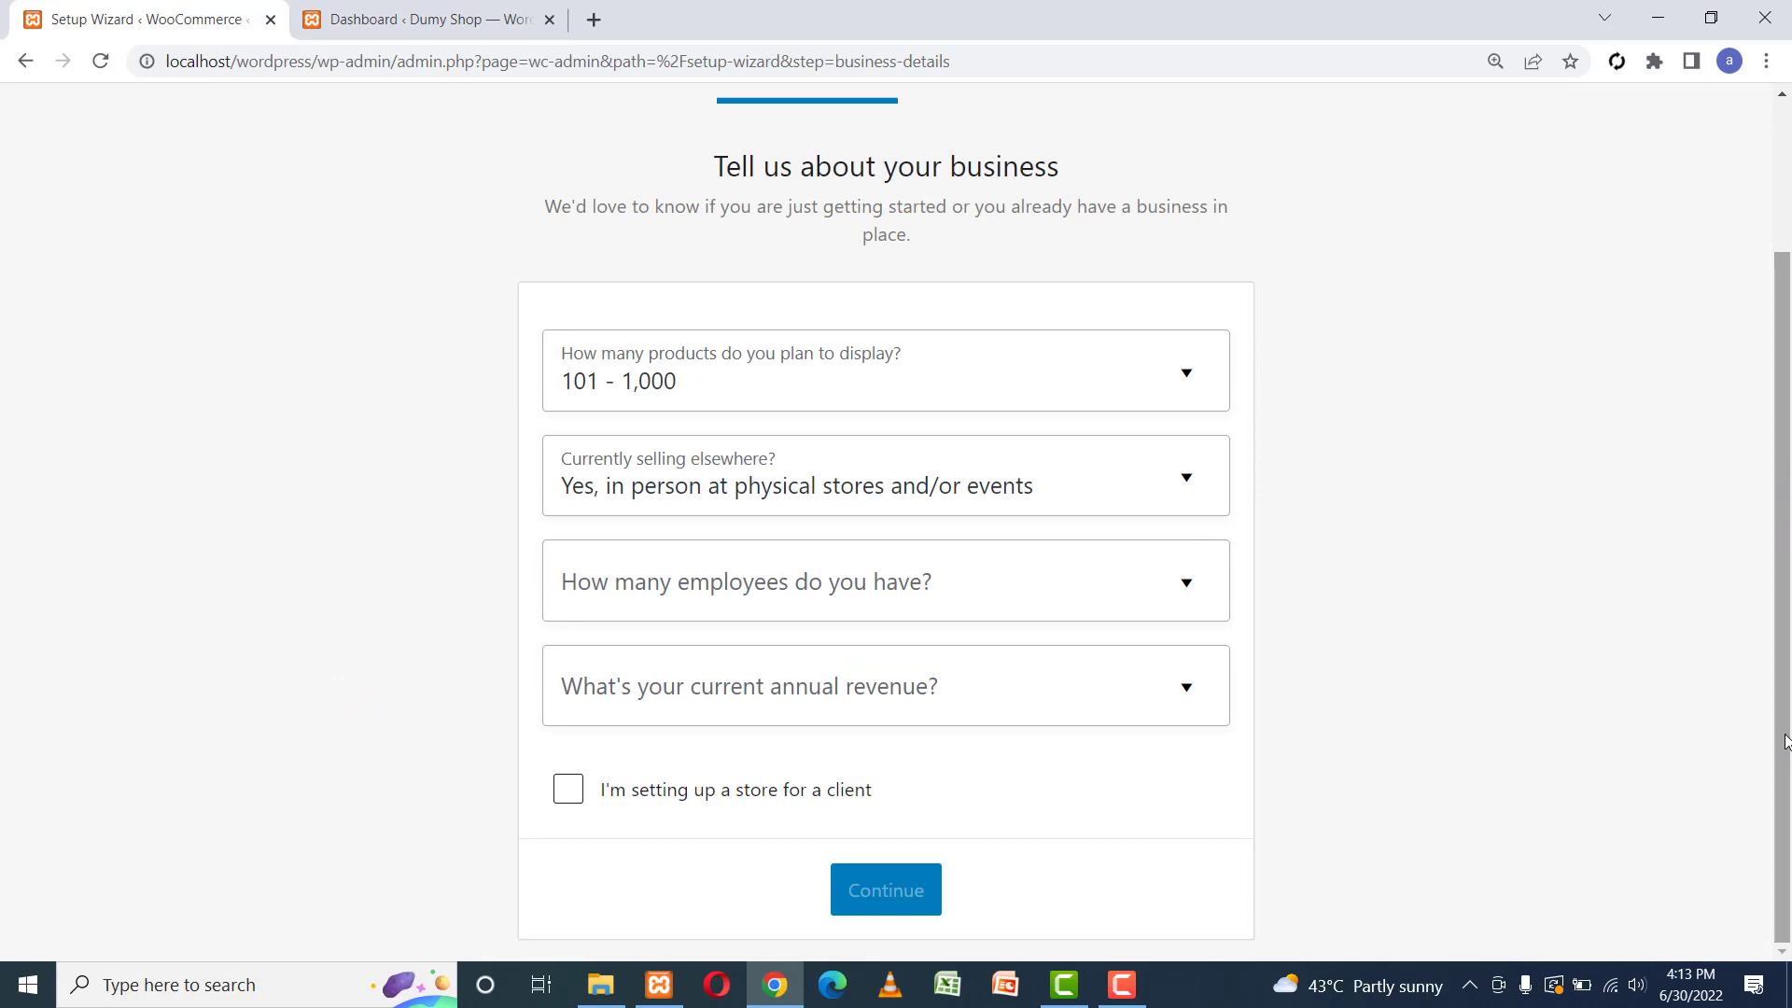
# Set 10 - 50 employees and revenue up to Rs 400,000, mark it a client store, and decline free extensions.
pyautogui.click(844, 602)
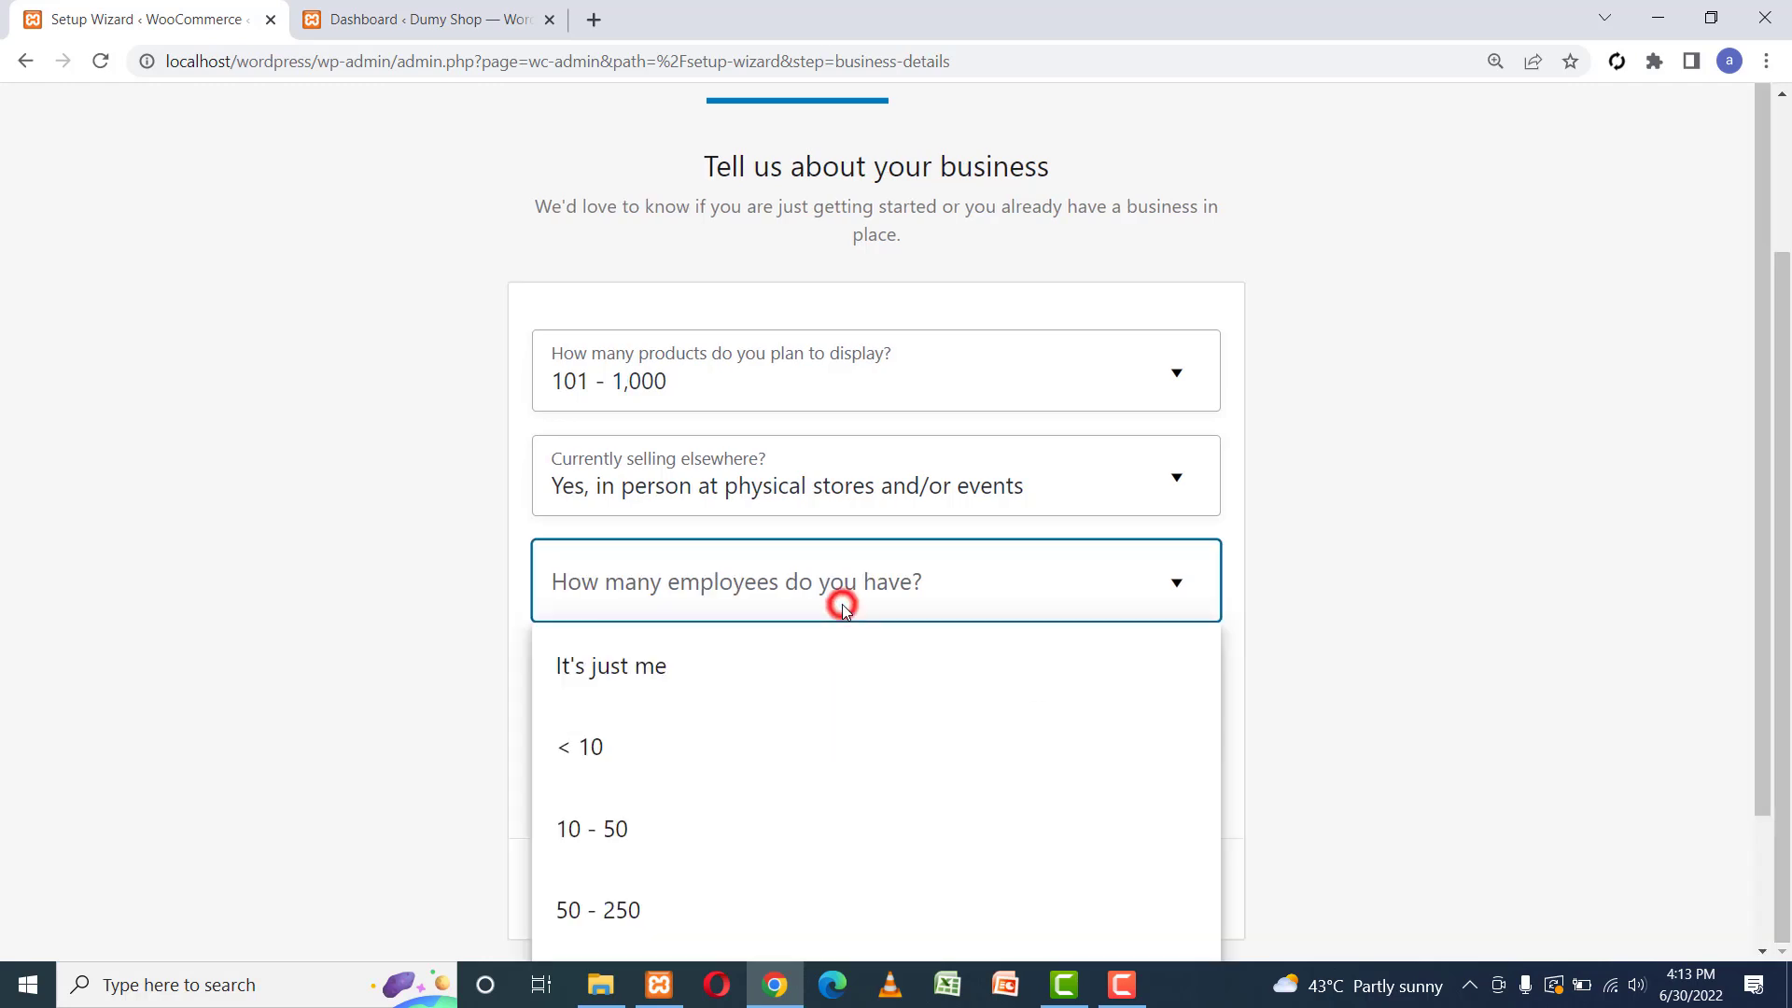
pyautogui.click(651, 834)
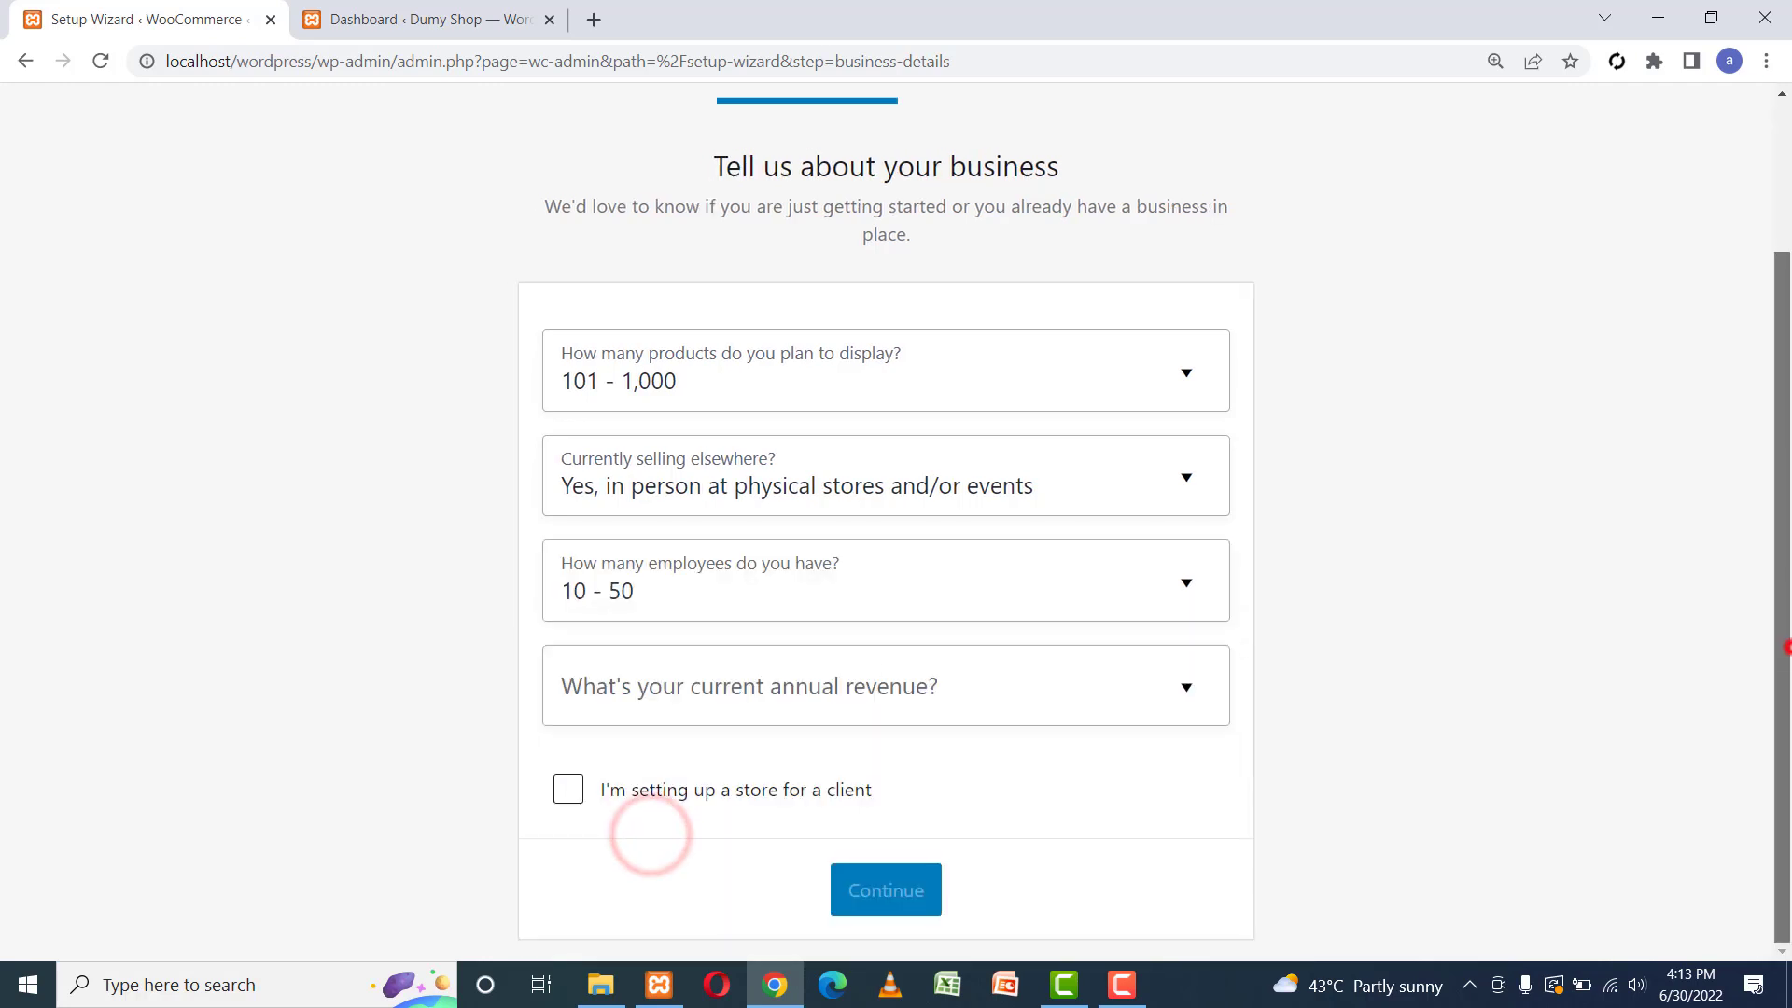
pyautogui.click(654, 690)
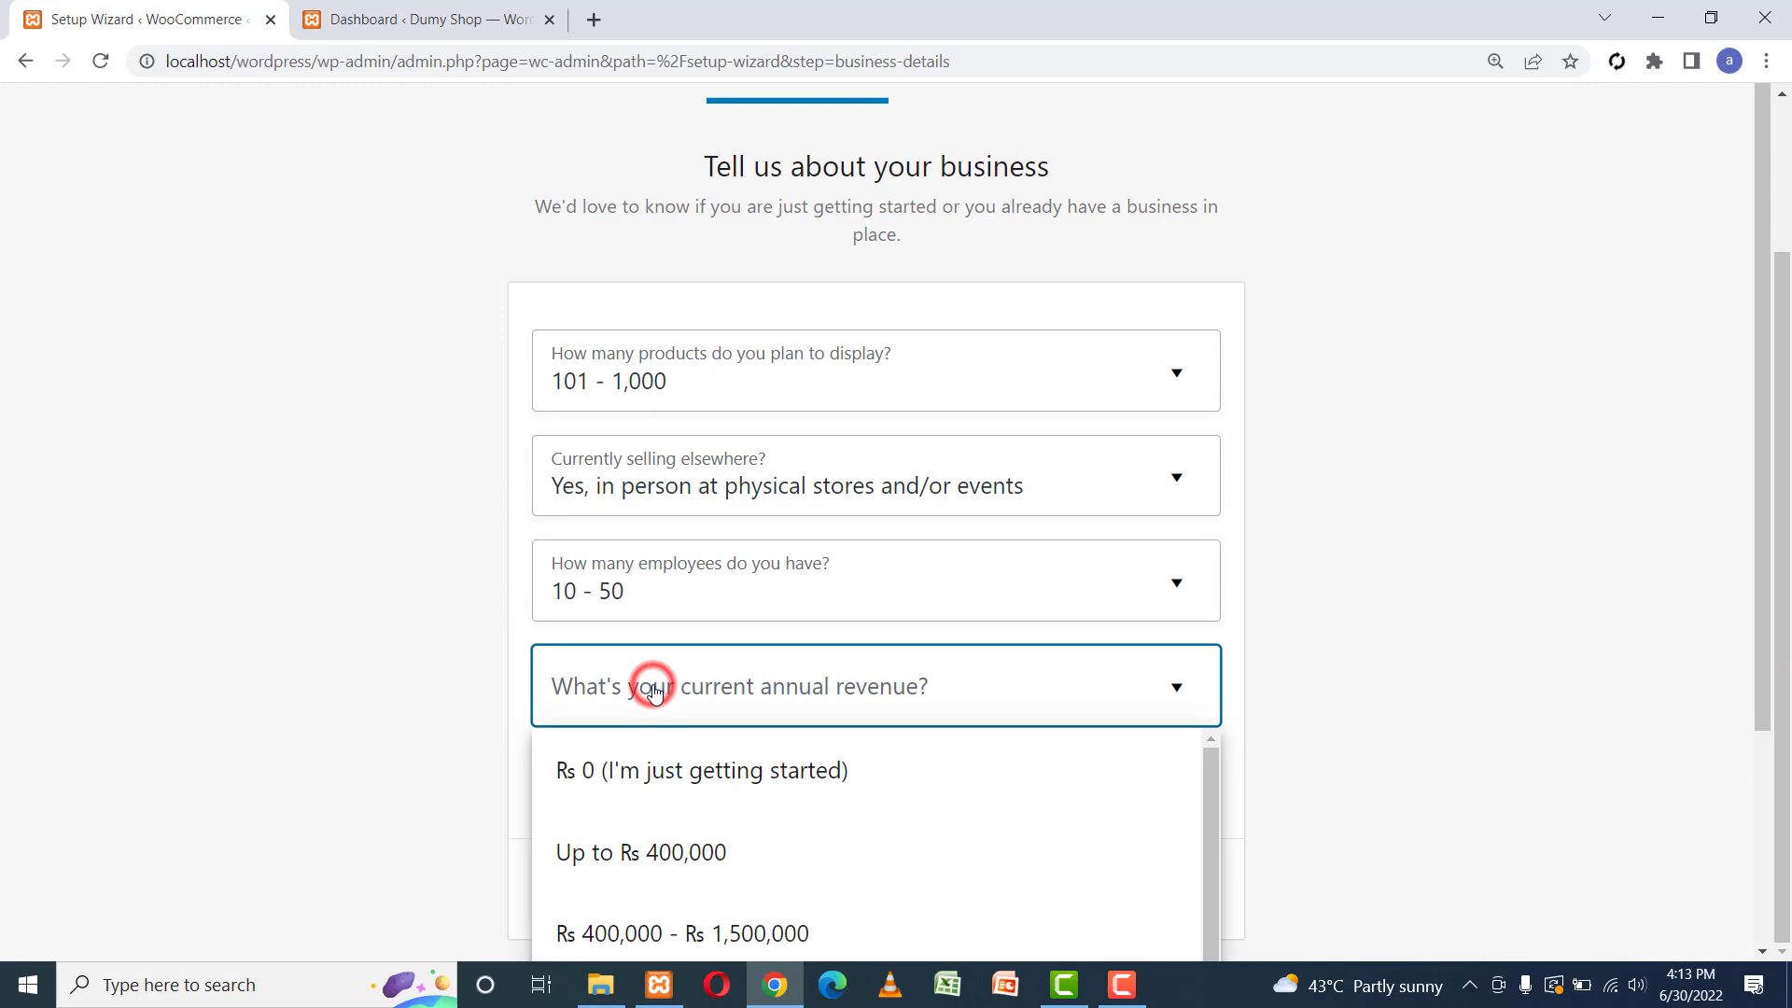
pyautogui.click(658, 846)
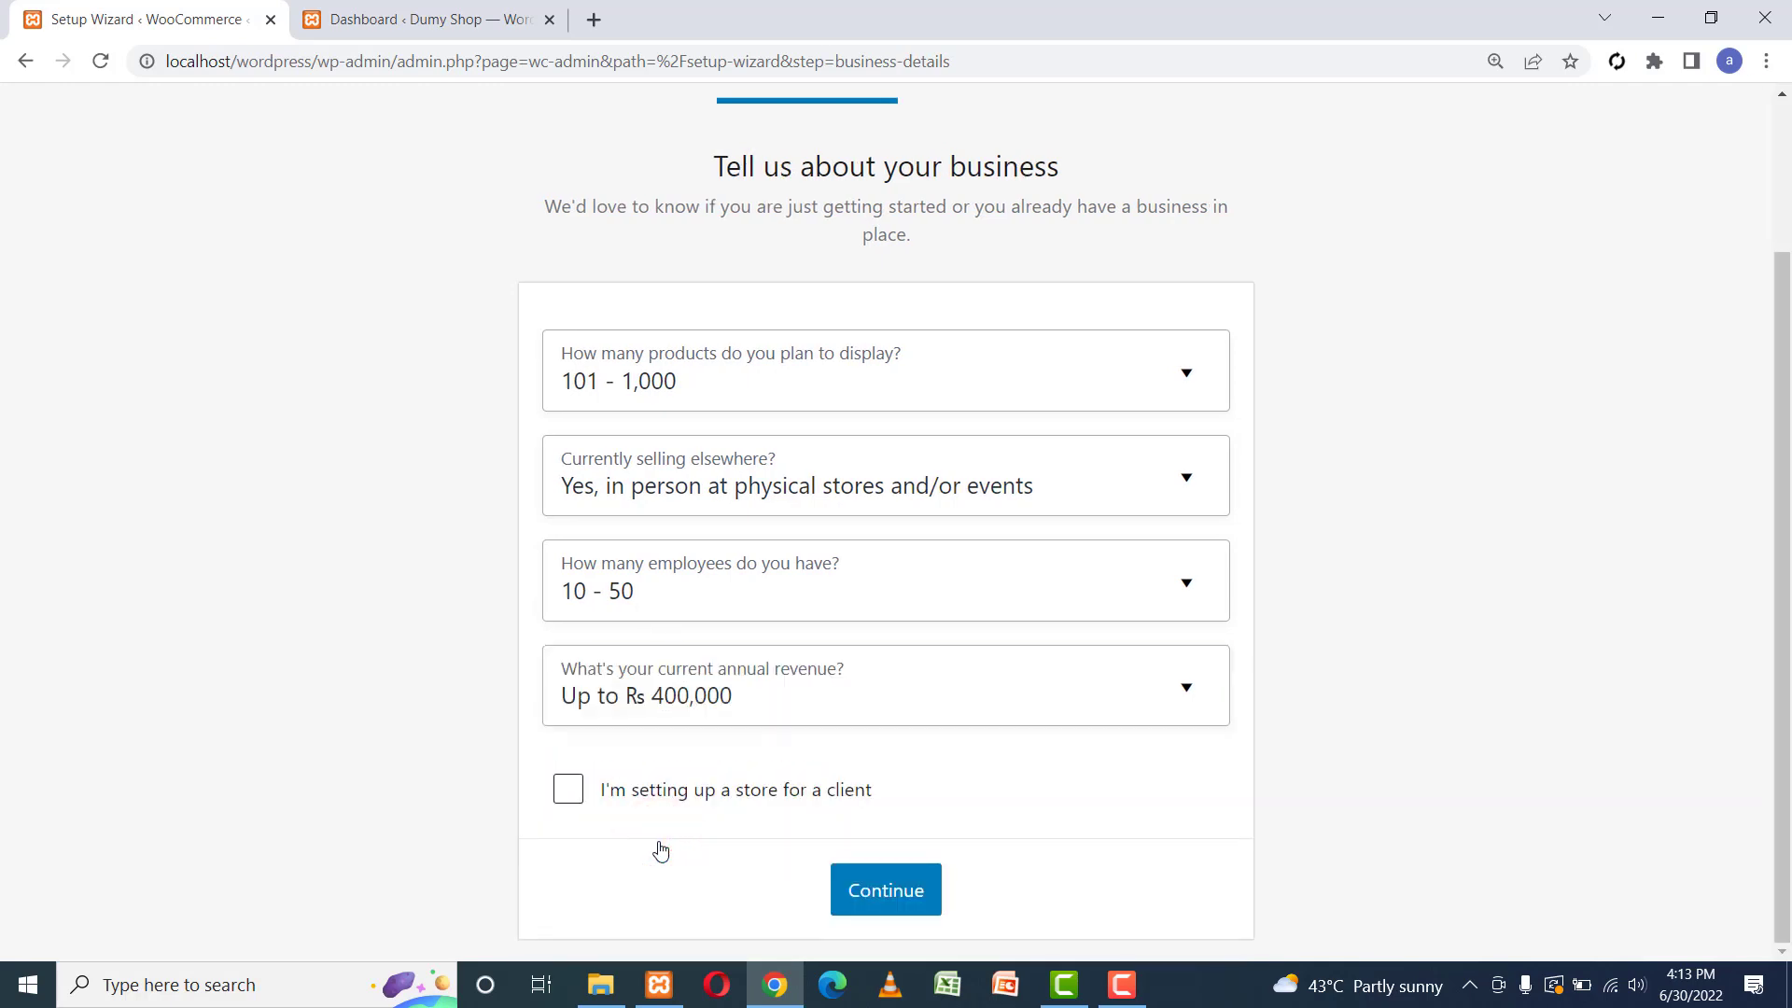
pyautogui.click(568, 791)
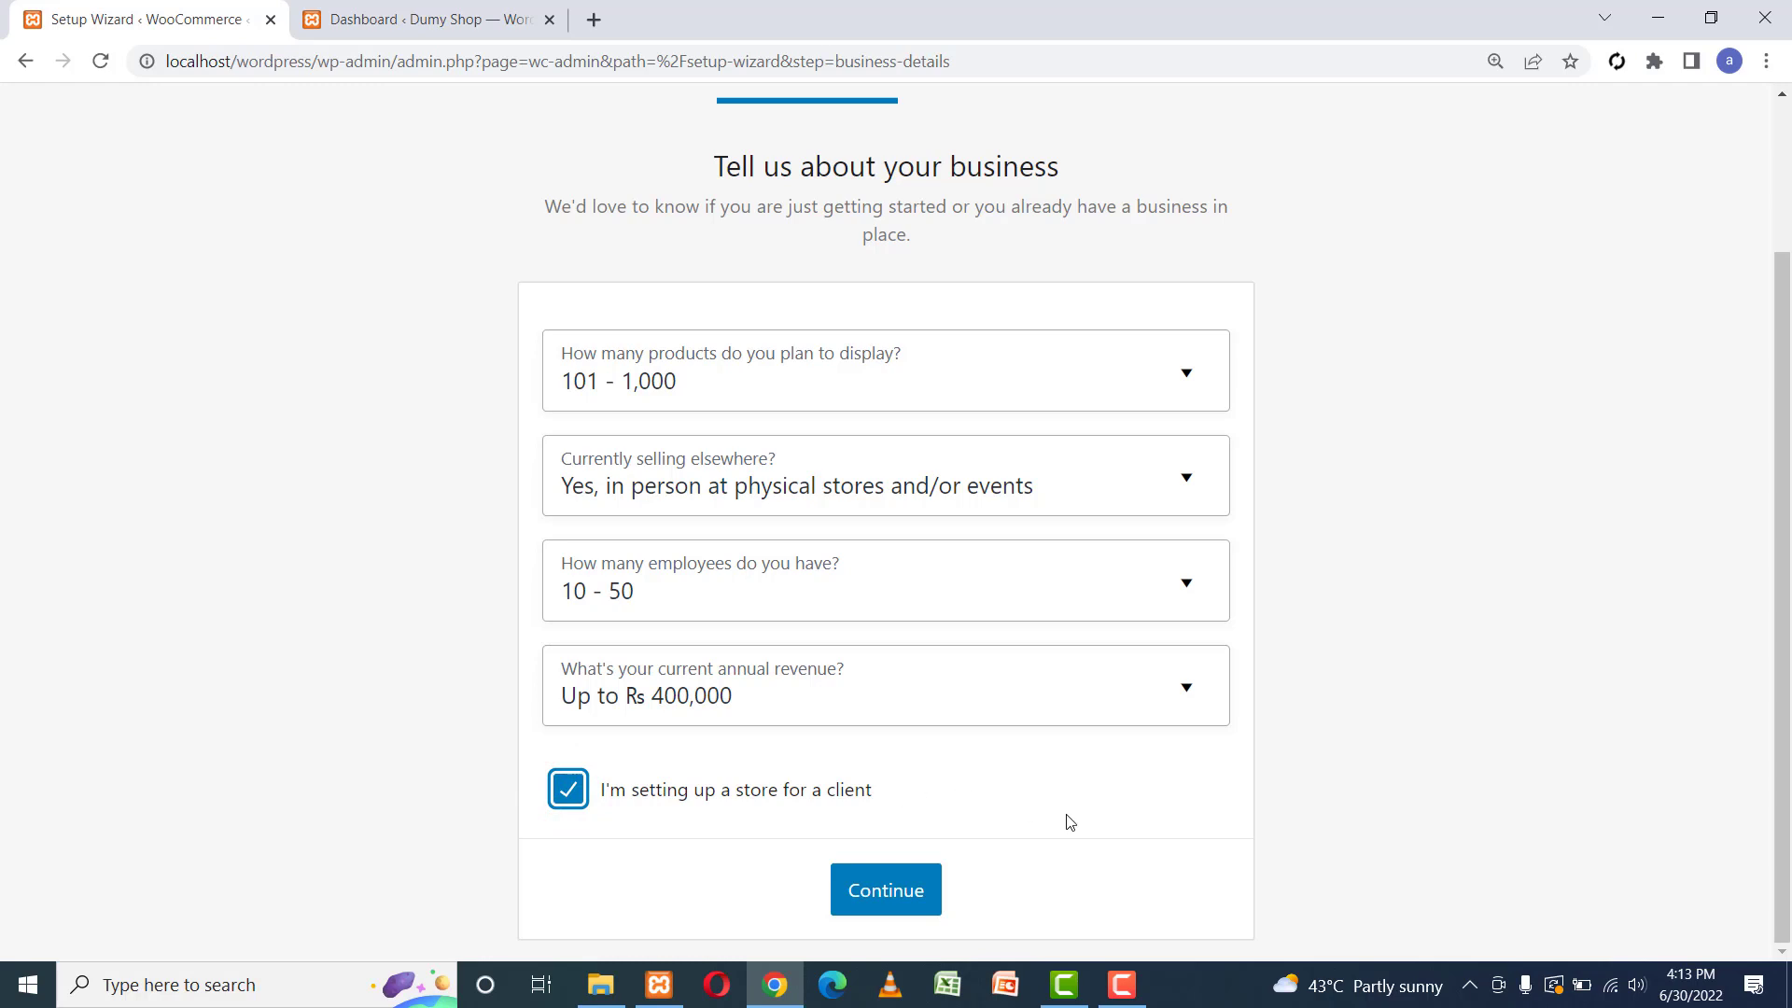
pyautogui.click(861, 910)
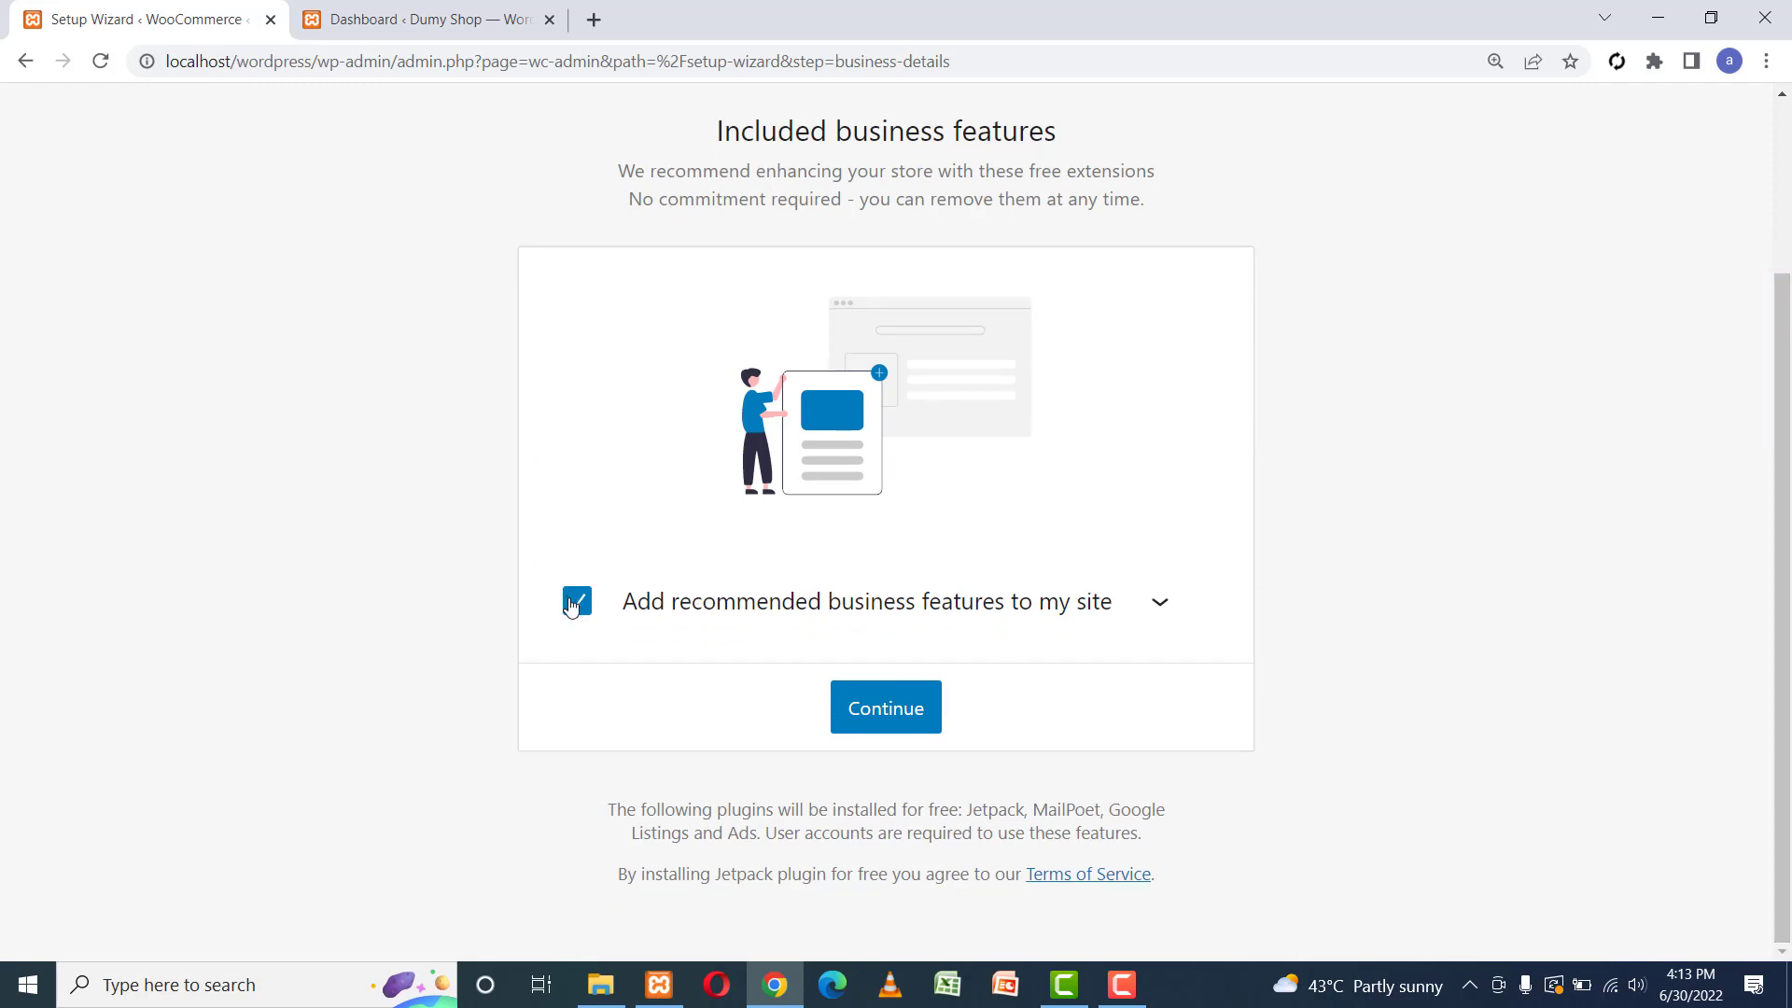
pyautogui.click(572, 605)
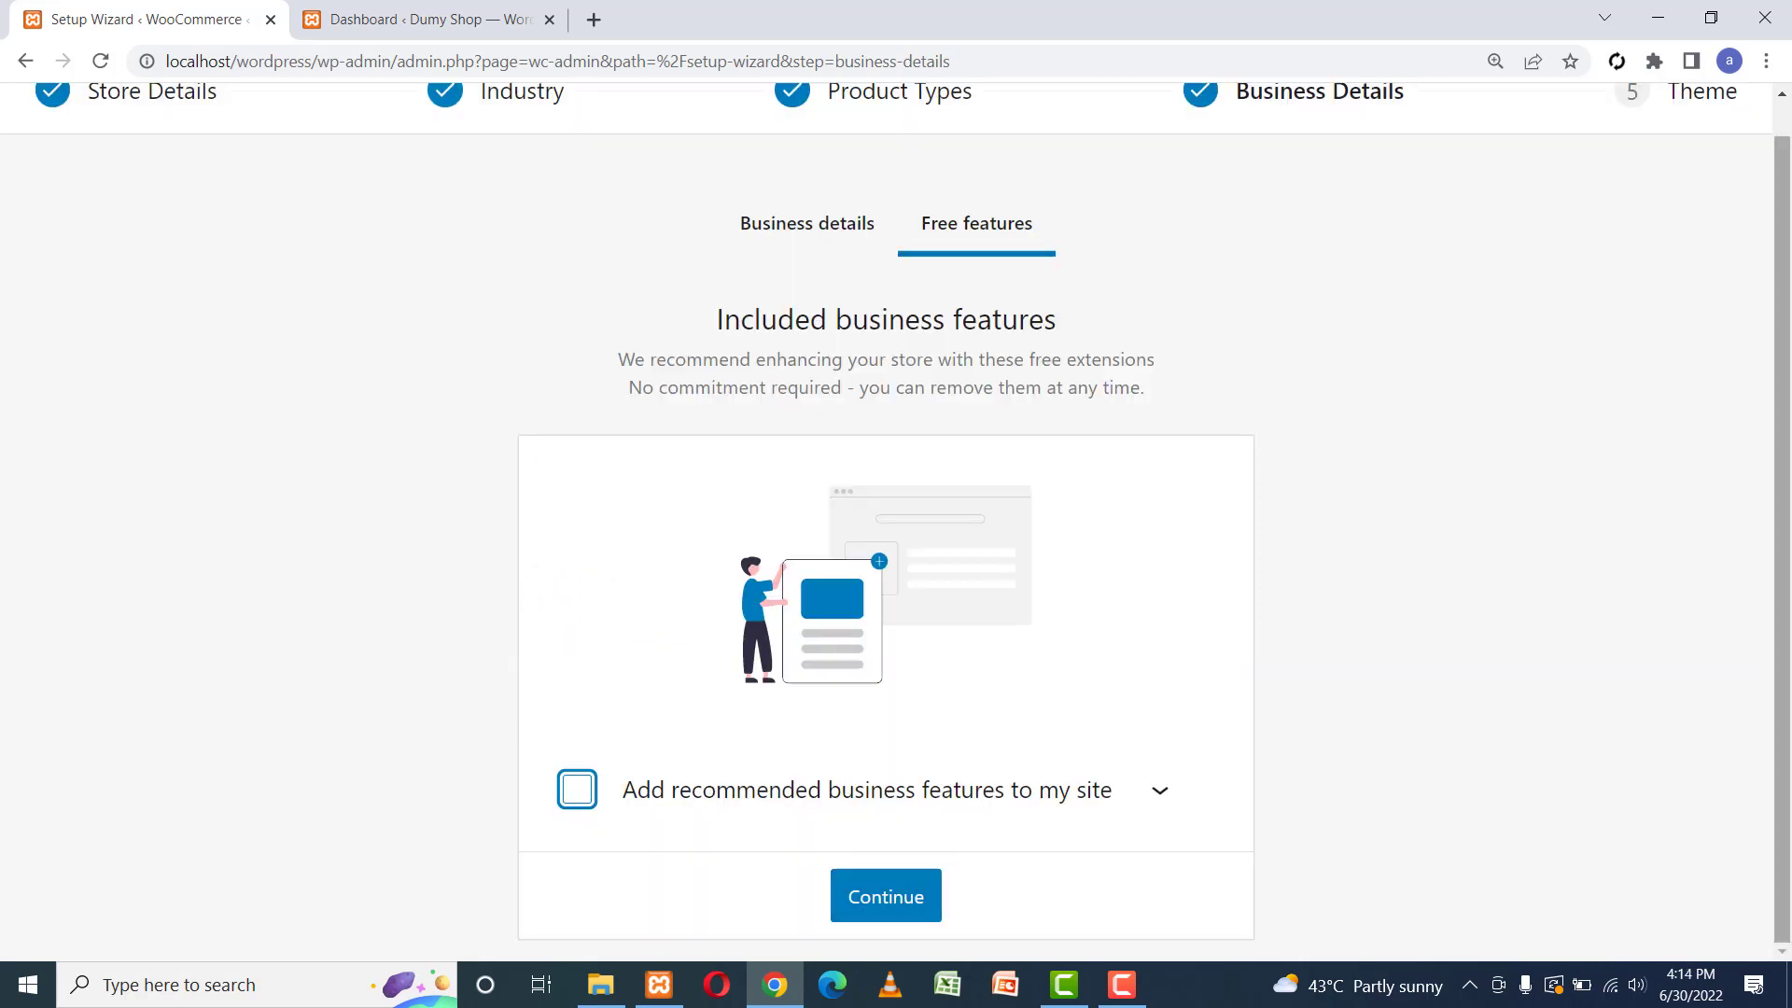
pyautogui.click(859, 894)
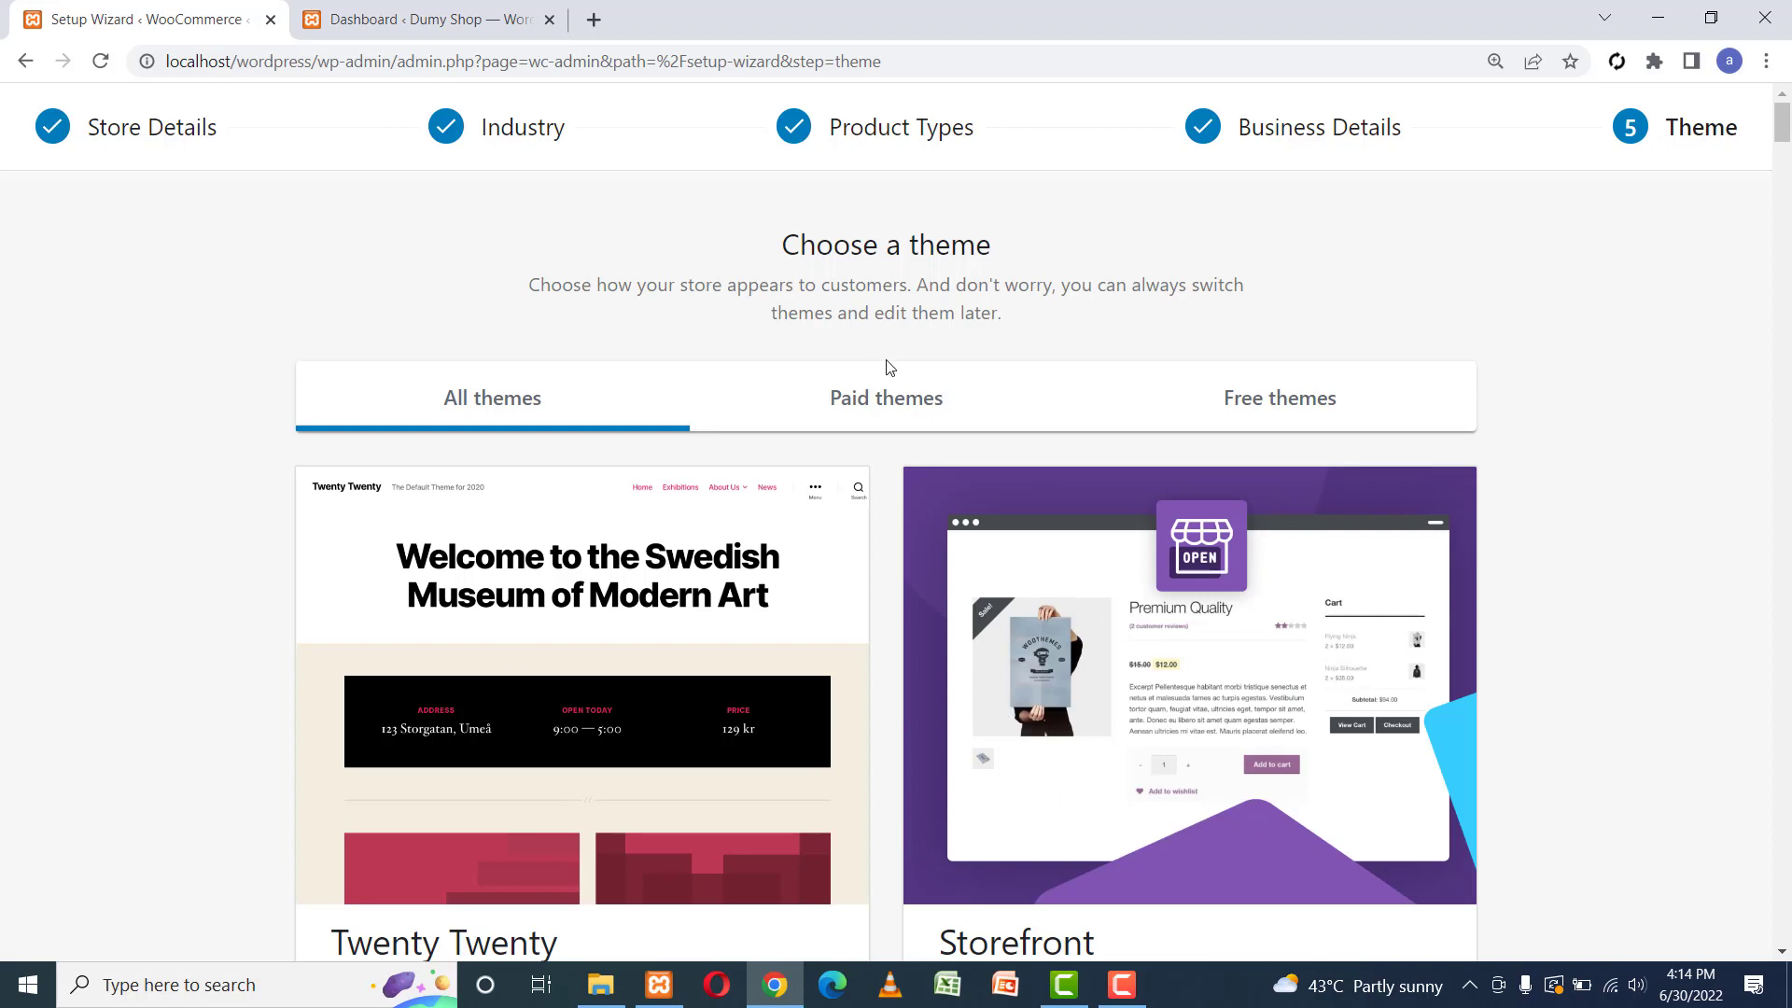
# Browse the paid and free themes, then continue with the active Twenty Twenty theme.
pyautogui.click(892, 401)
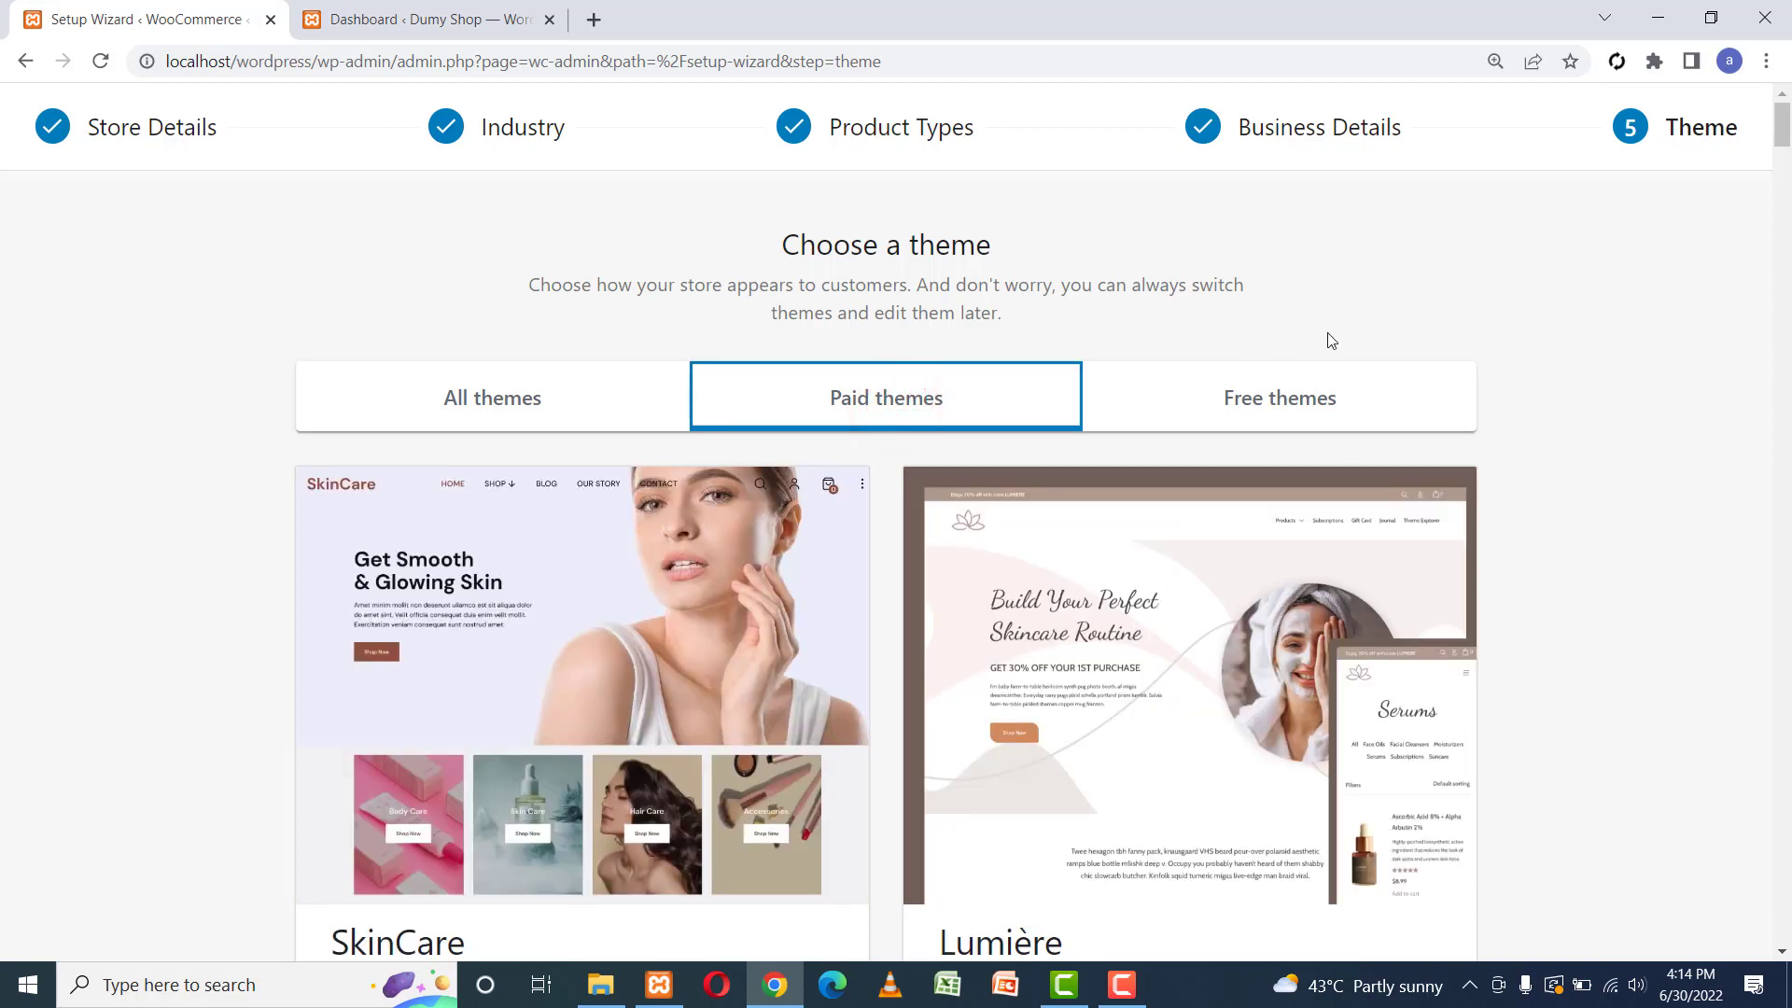
pyautogui.click(1300, 399)
pyautogui.moveTo(1783, 221); pyautogui.dragTo(1741, 286)
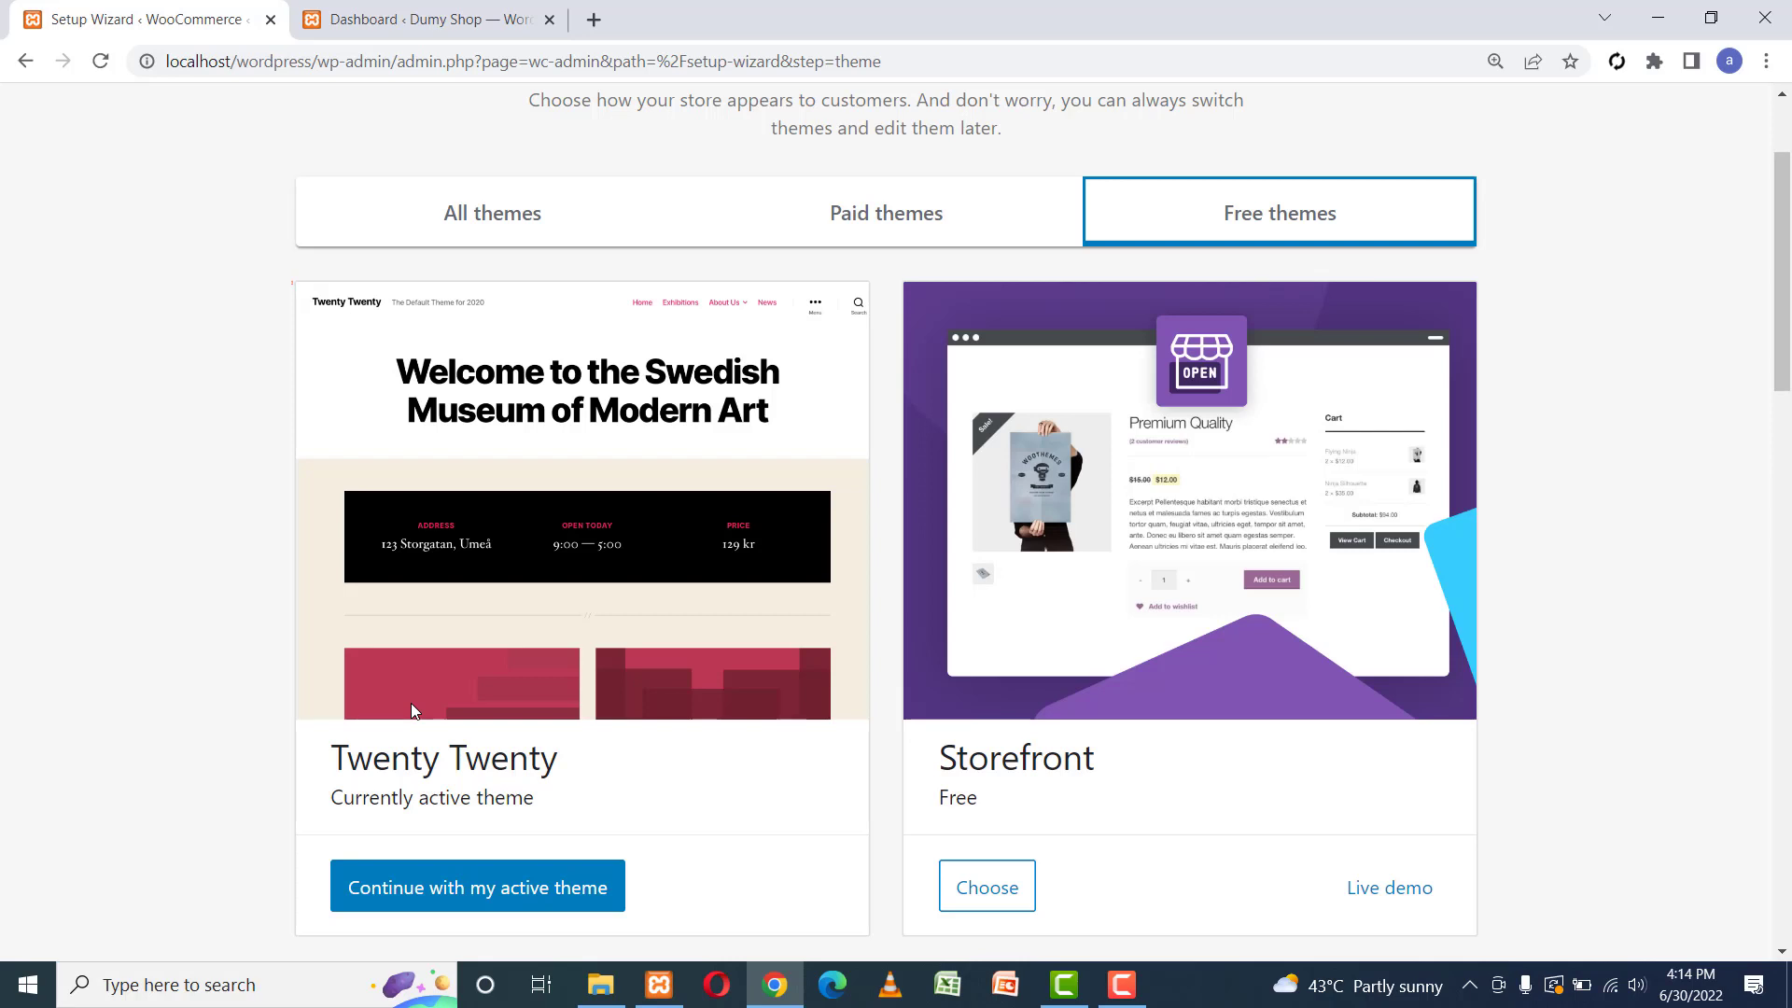
pyautogui.click(598, 884)
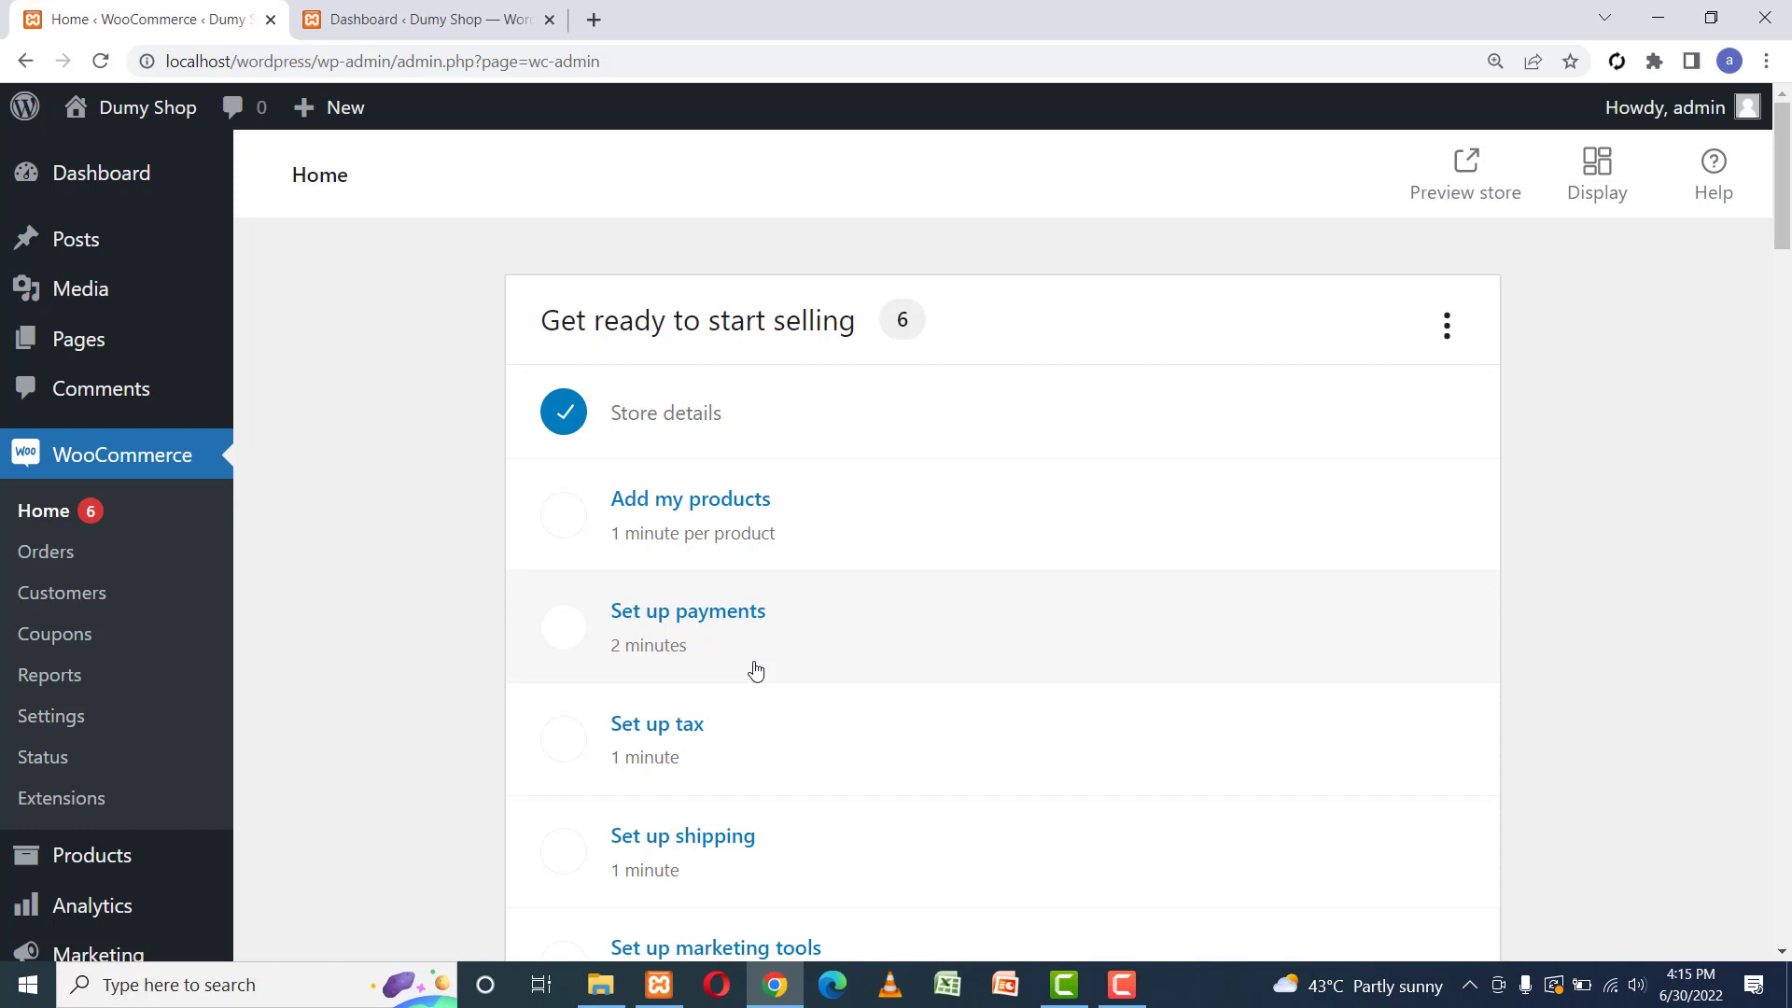
# Open the 'Add my products' task from the Get ready to start selling checklist.
pyautogui.click(651, 502)
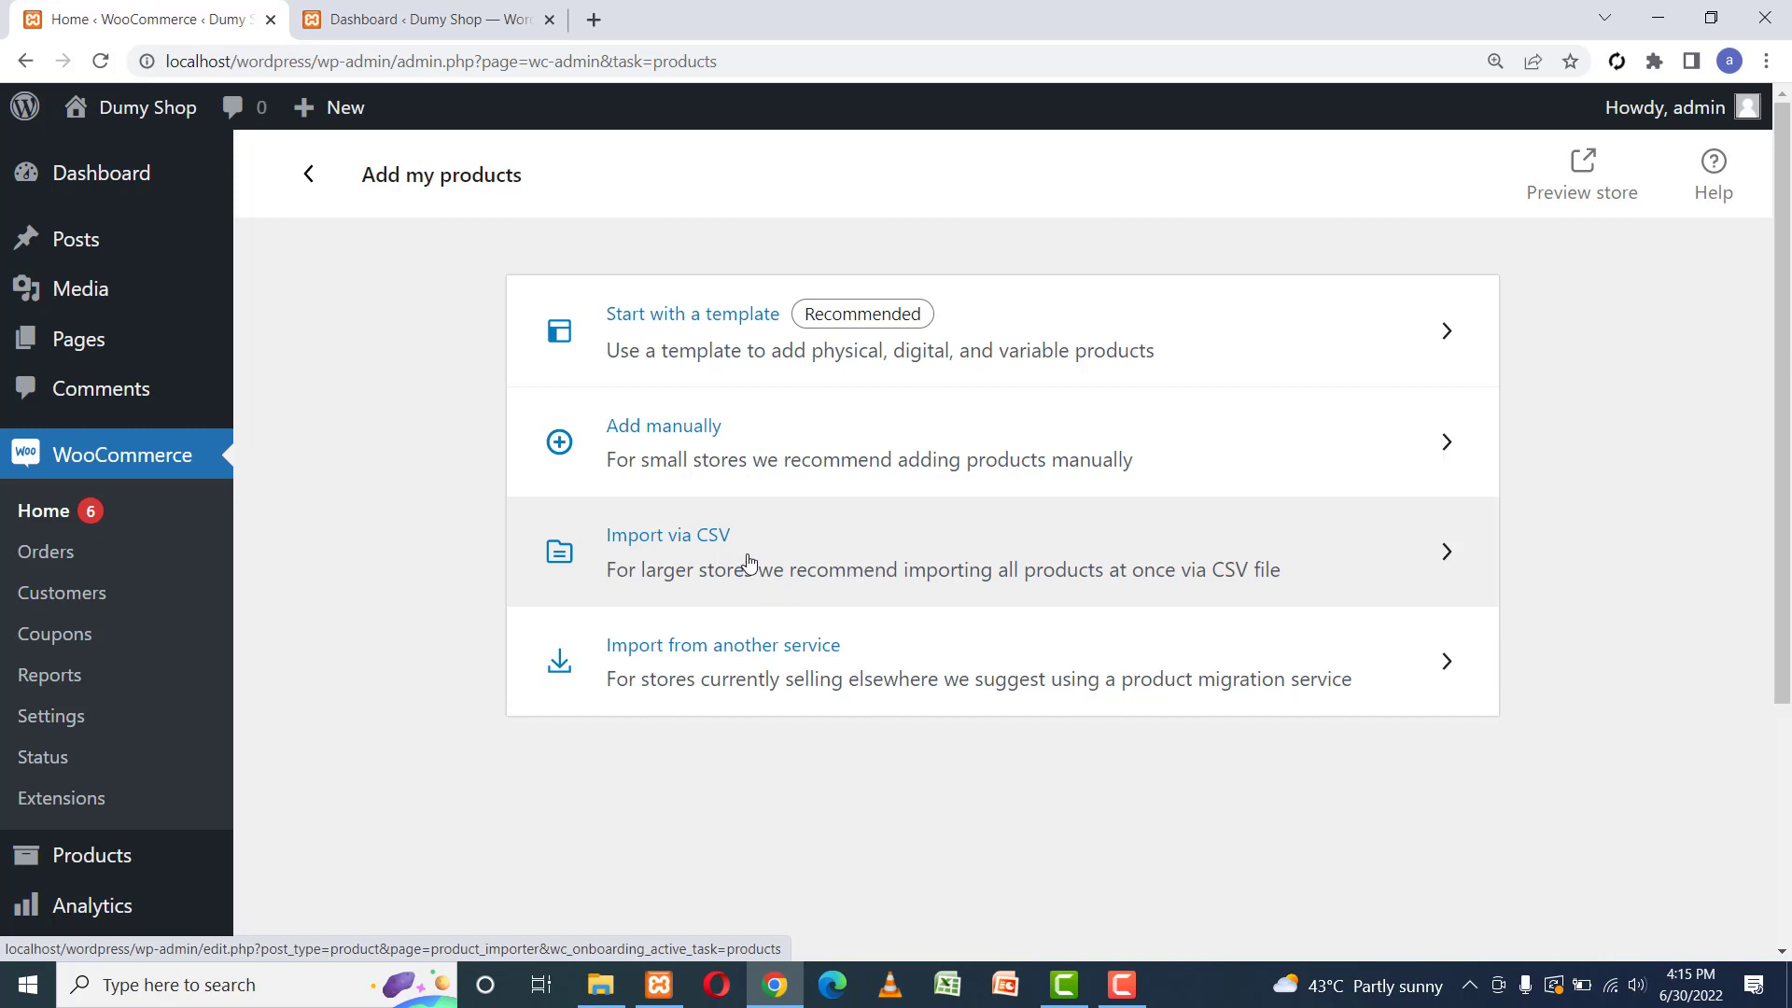
# Glance at the CSV import page, go back, and choose to add a product manually.
pyautogui.click(830, 558)
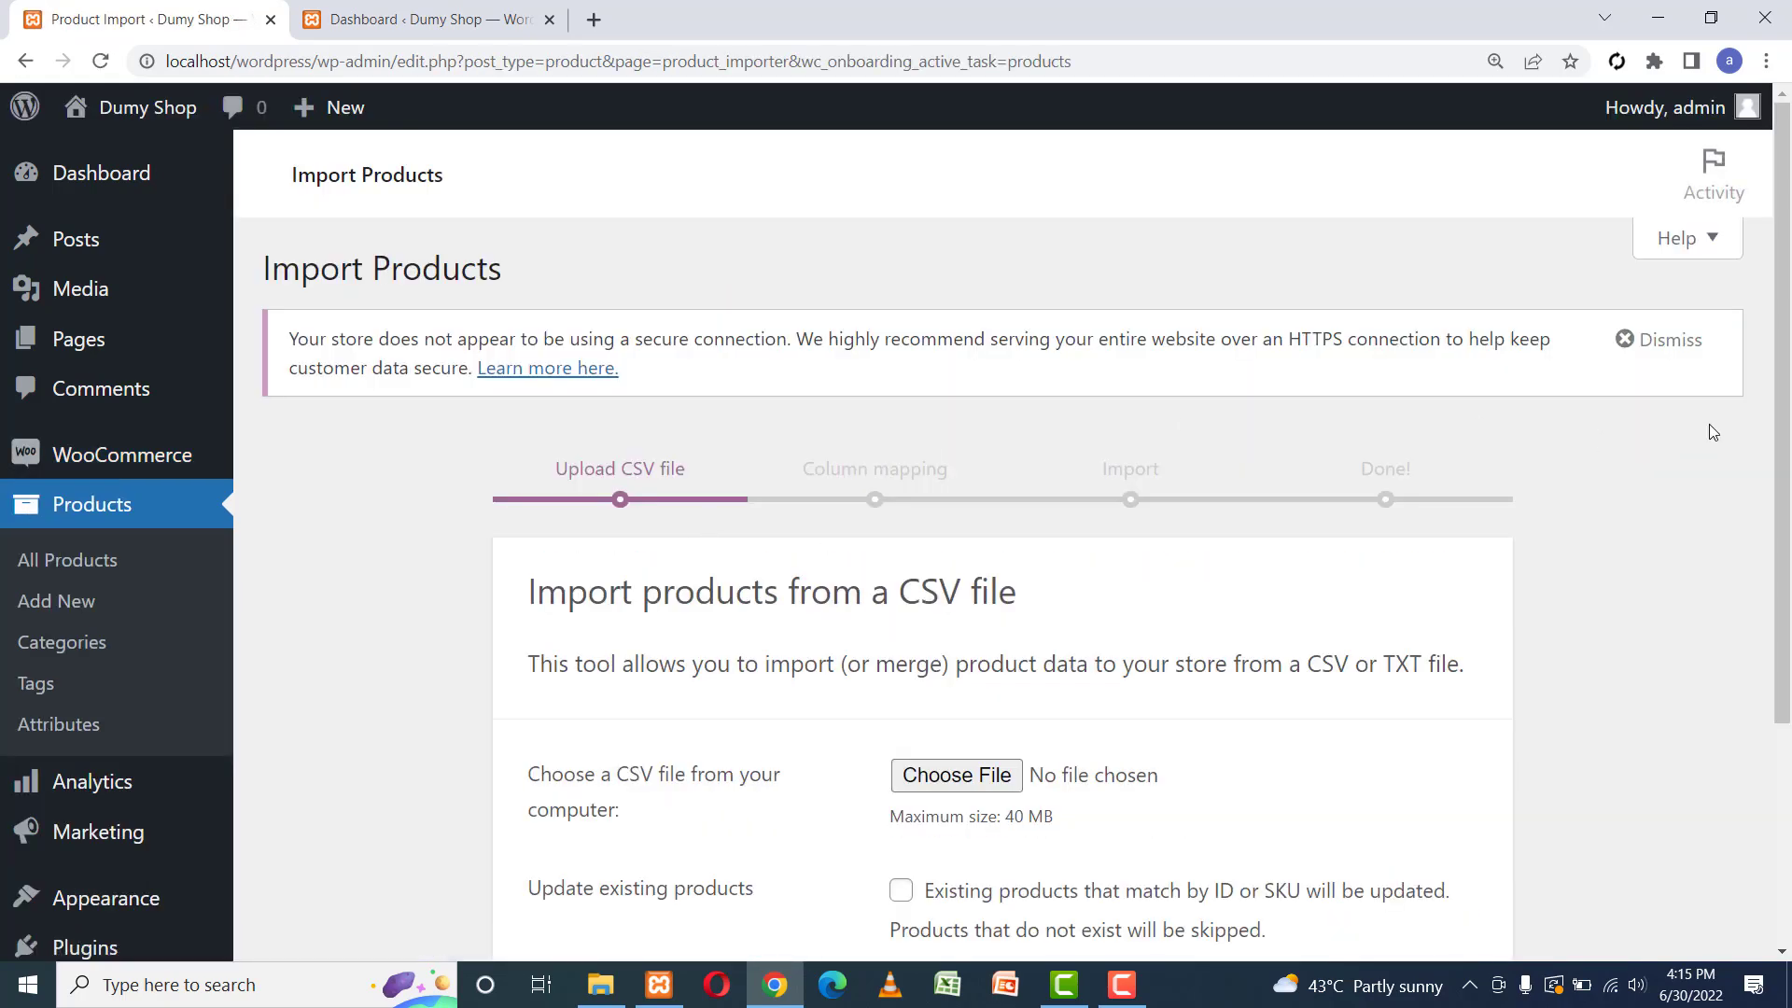
pyautogui.moveTo(1780, 374); pyautogui.dragTo(1769, 633)
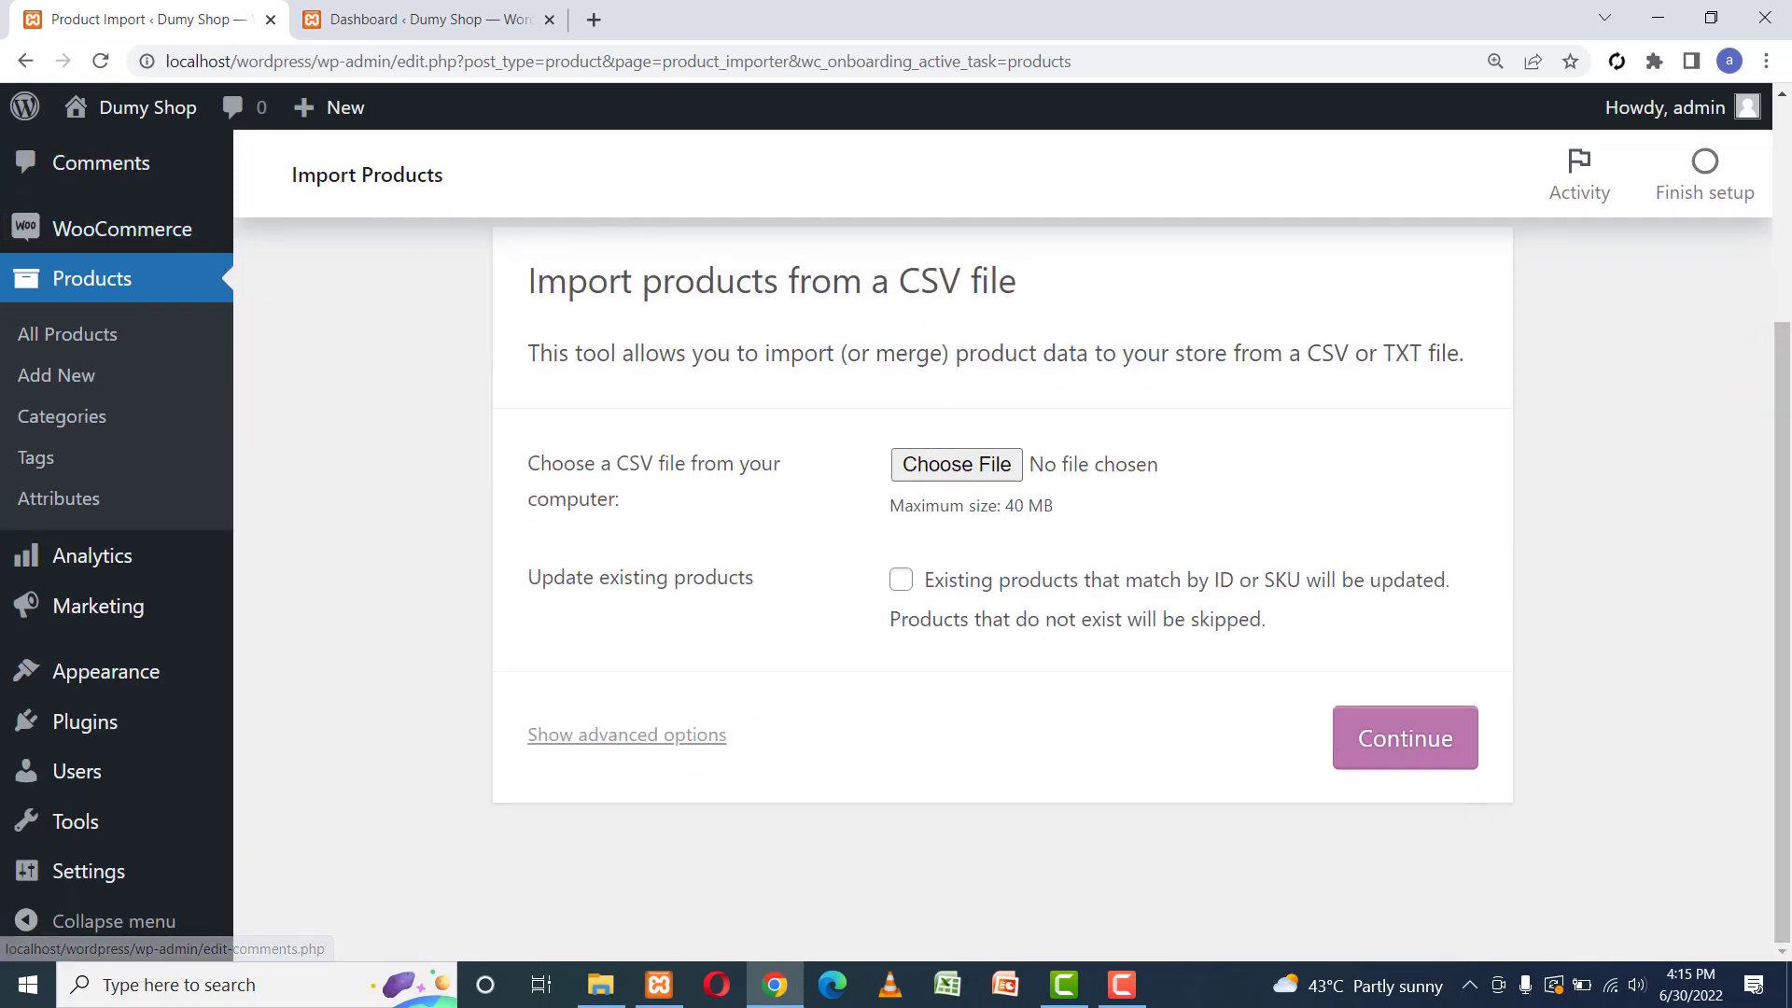
pyautogui.moveTo(1779, 495); pyautogui.dragTo(1786, 303)
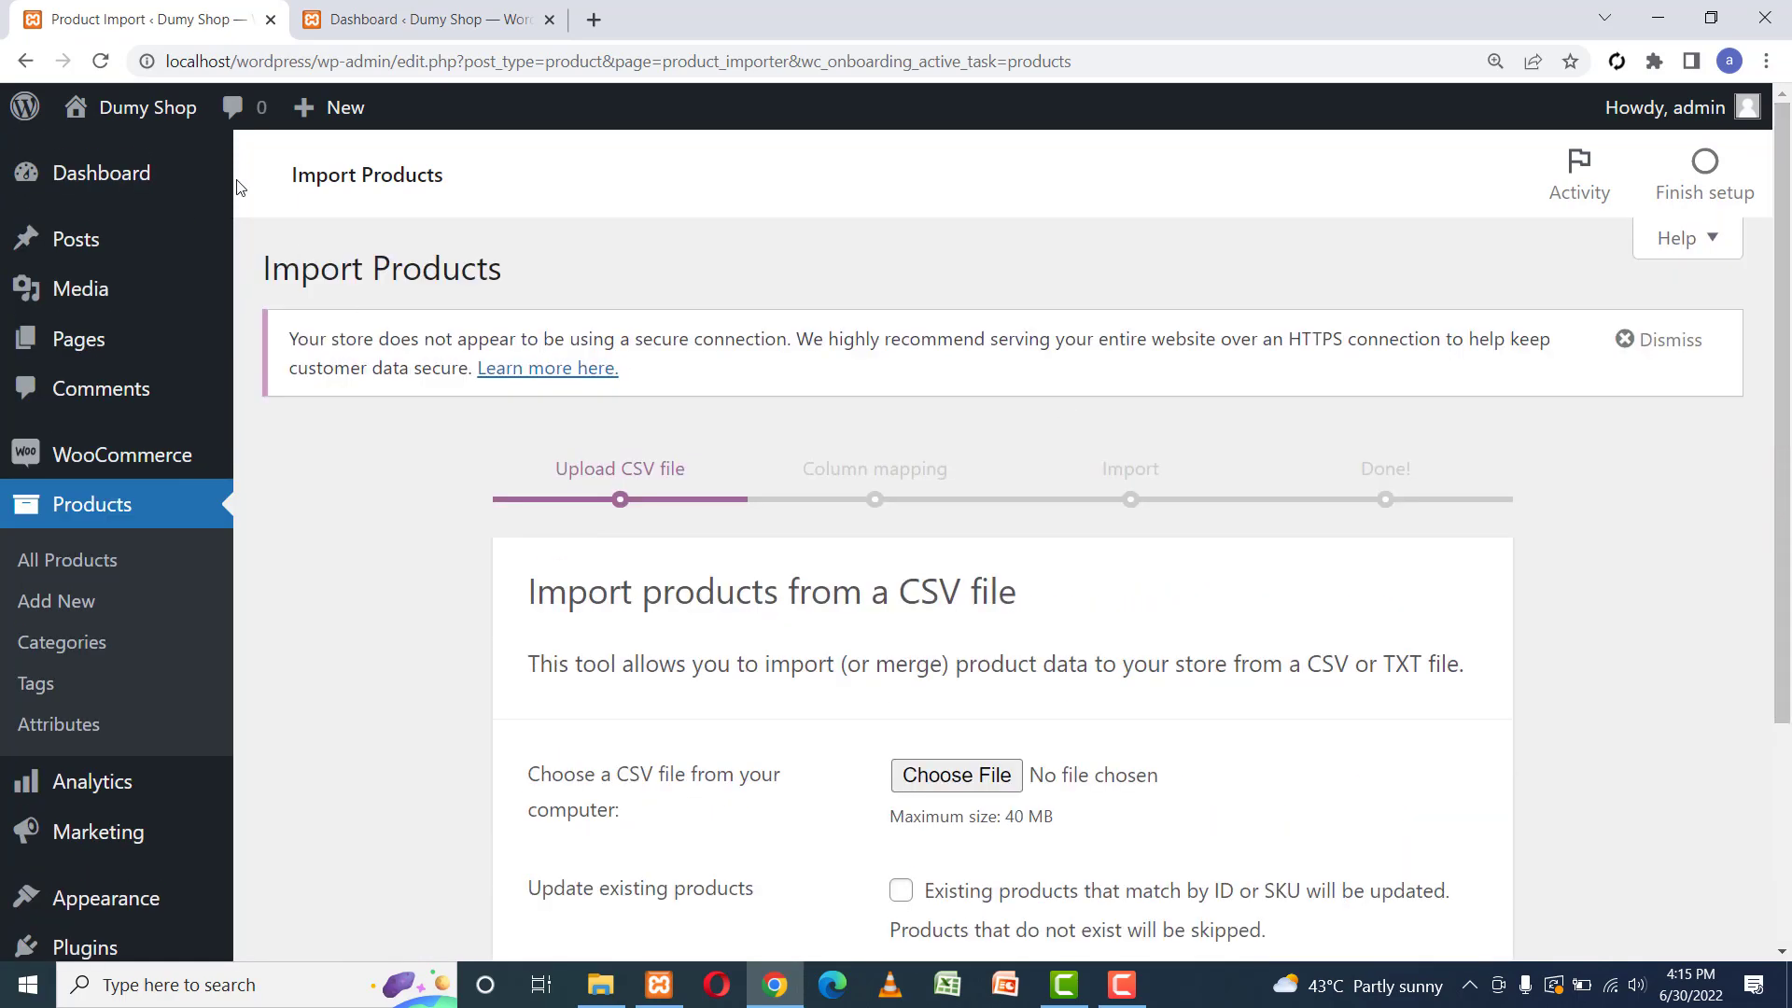
pyautogui.click(25, 60)
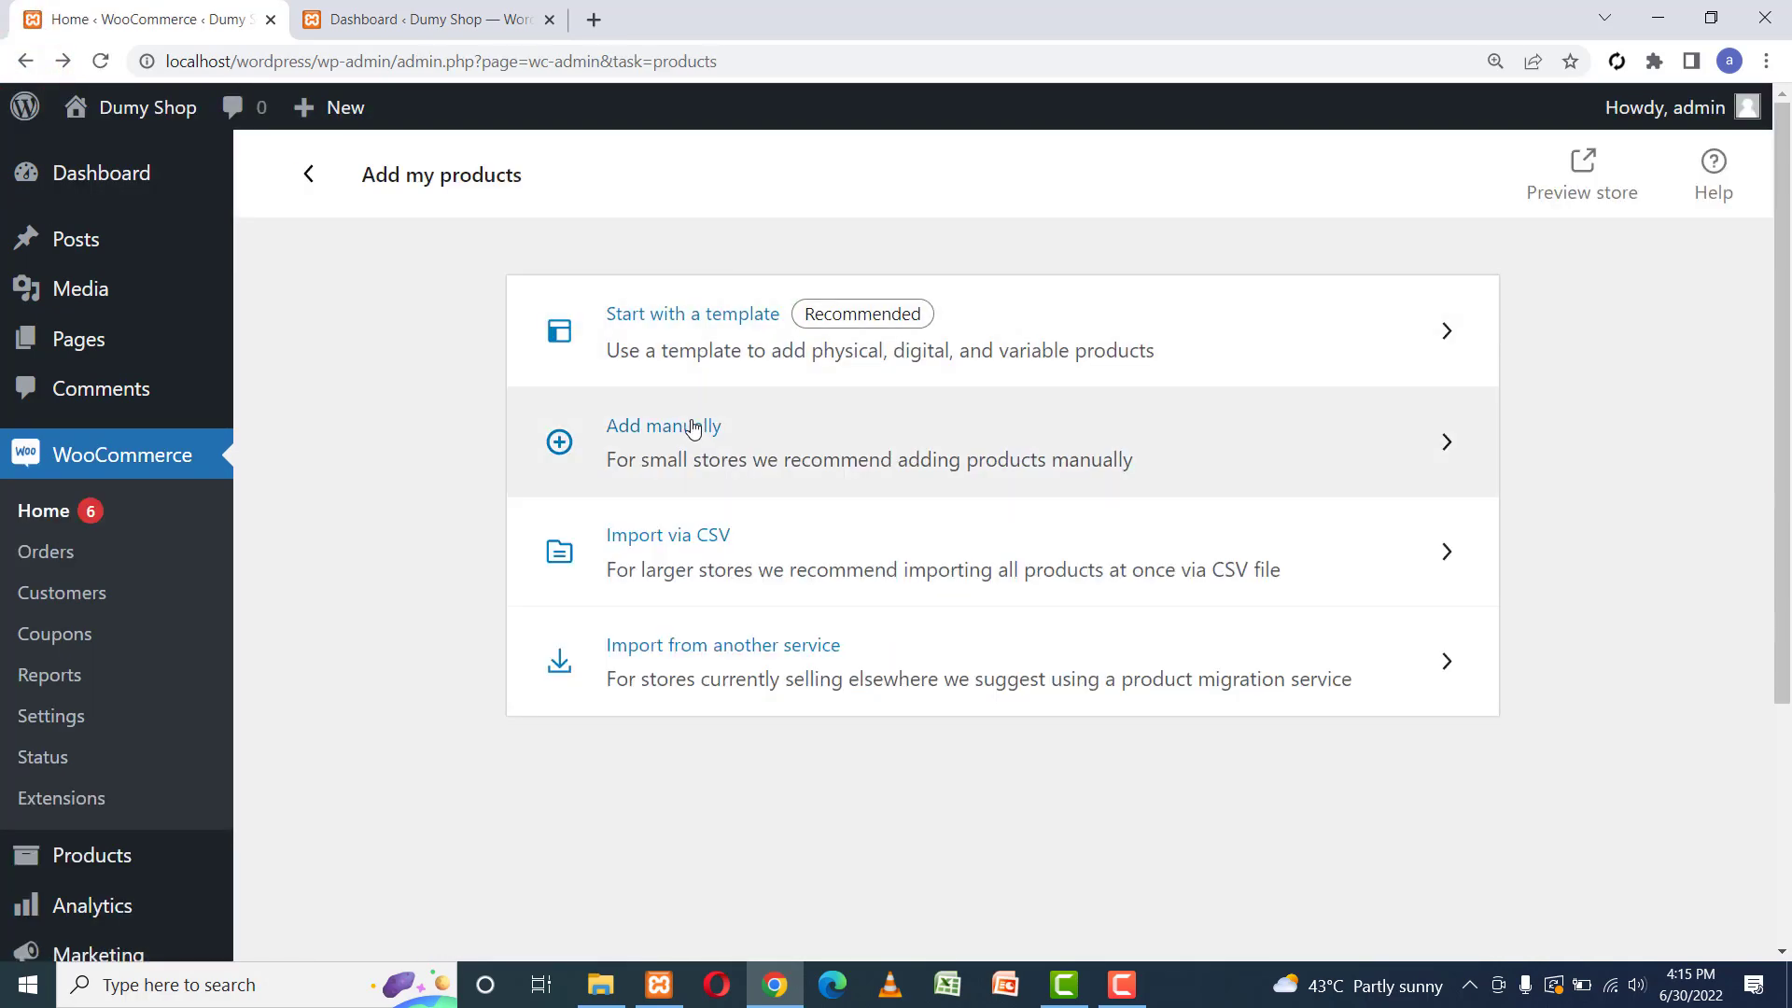
pyautogui.click(690, 435)
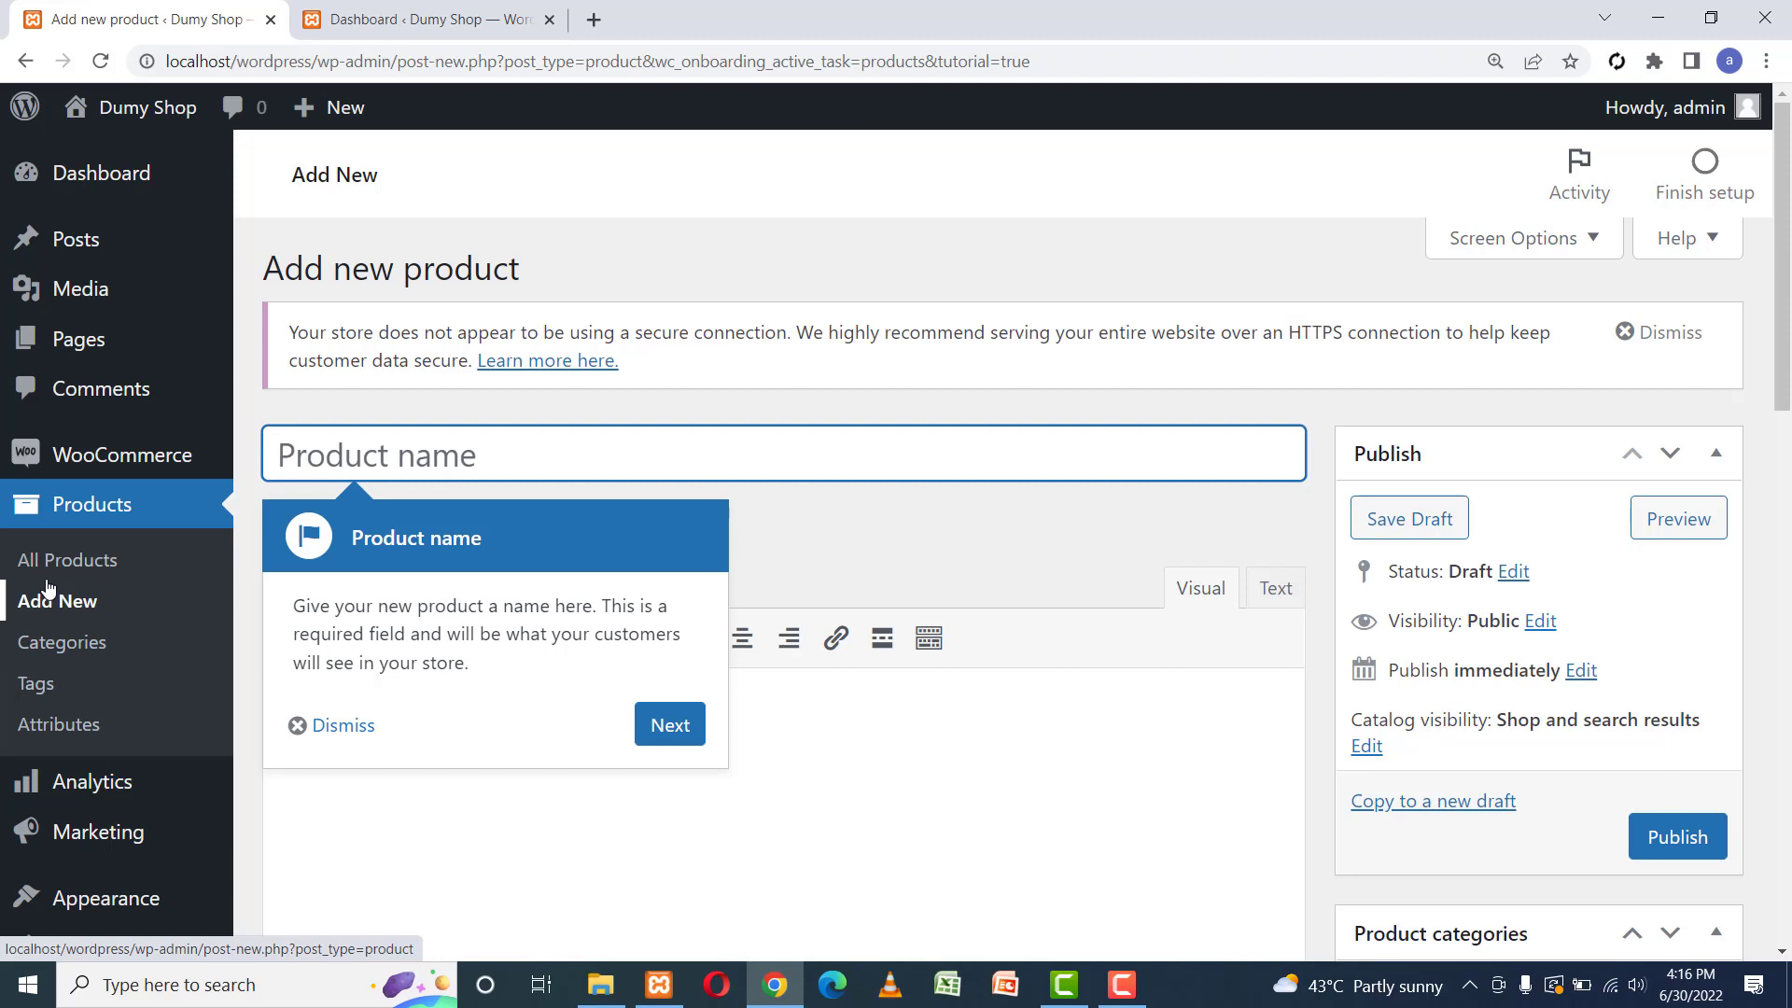
# Name the new product 'Product One'.
pyautogui.moveTo(80, 470)
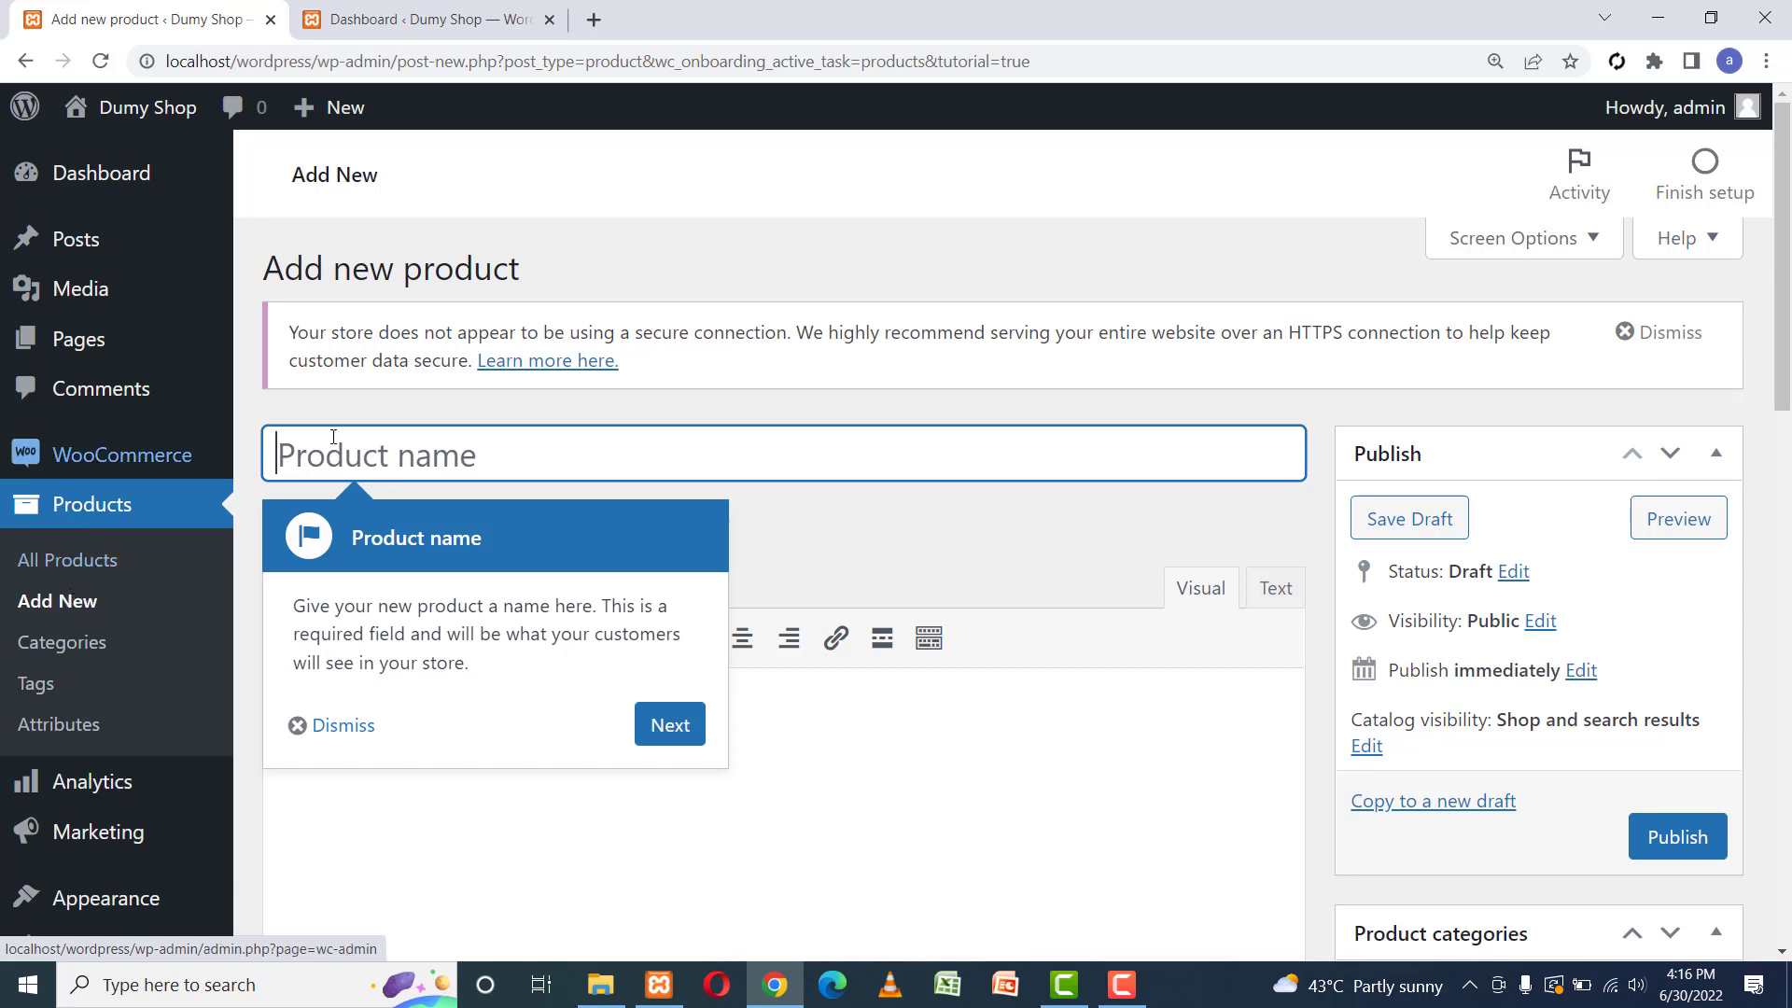
pyautogui.click(451, 449)
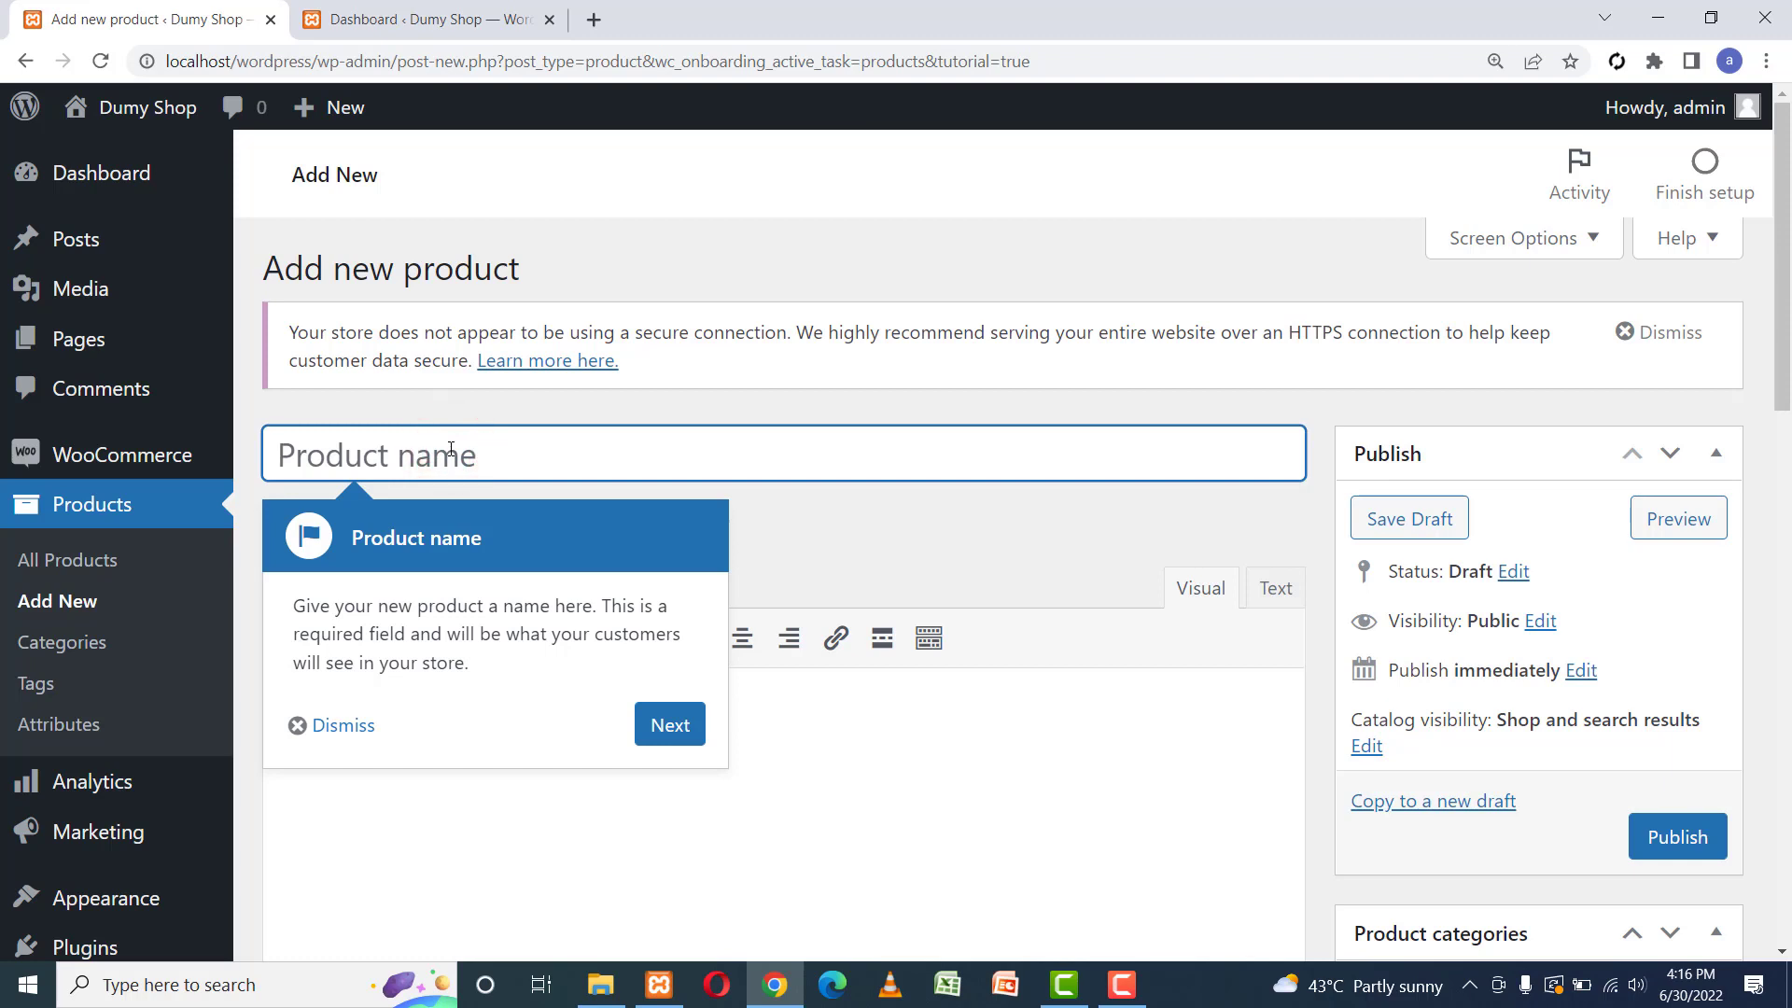
pyautogui.write('Prodc')
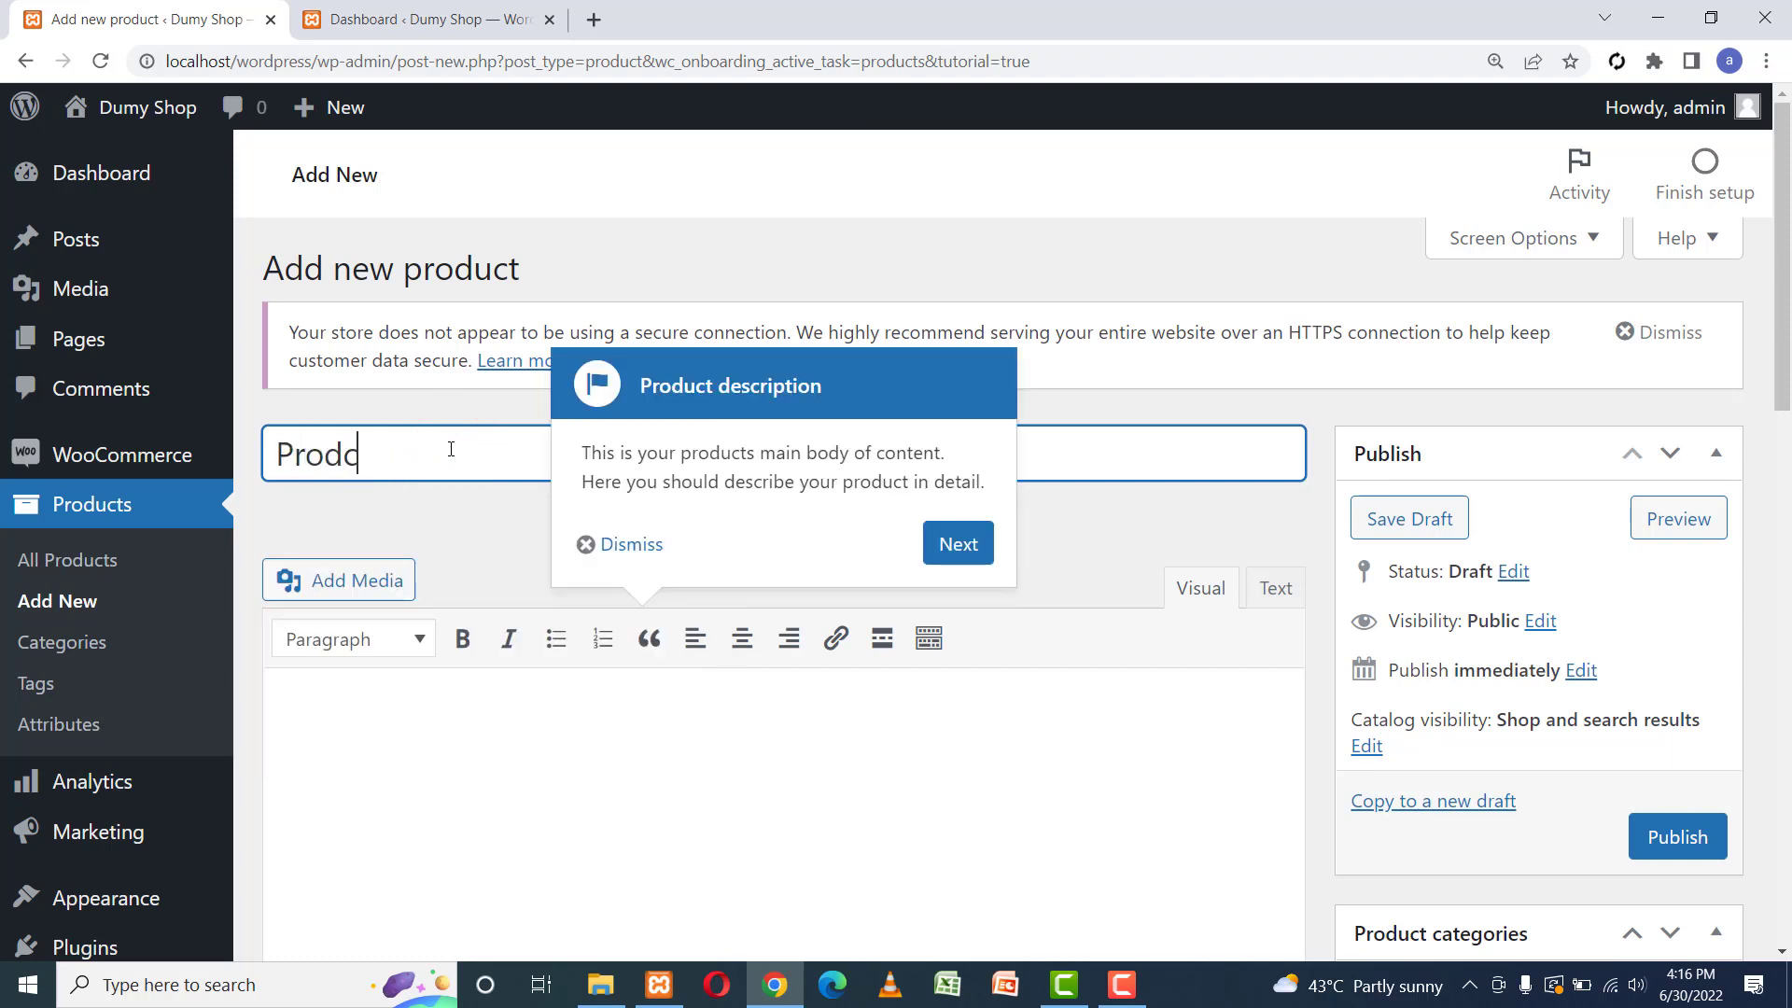
pyautogui.press('BackSpace')
pyautogui.write('uct One')
# Write the description 'This is my first official Product Shoe'.
pyautogui.moveTo(1780, 305); pyautogui.dragTo(1781, 459)
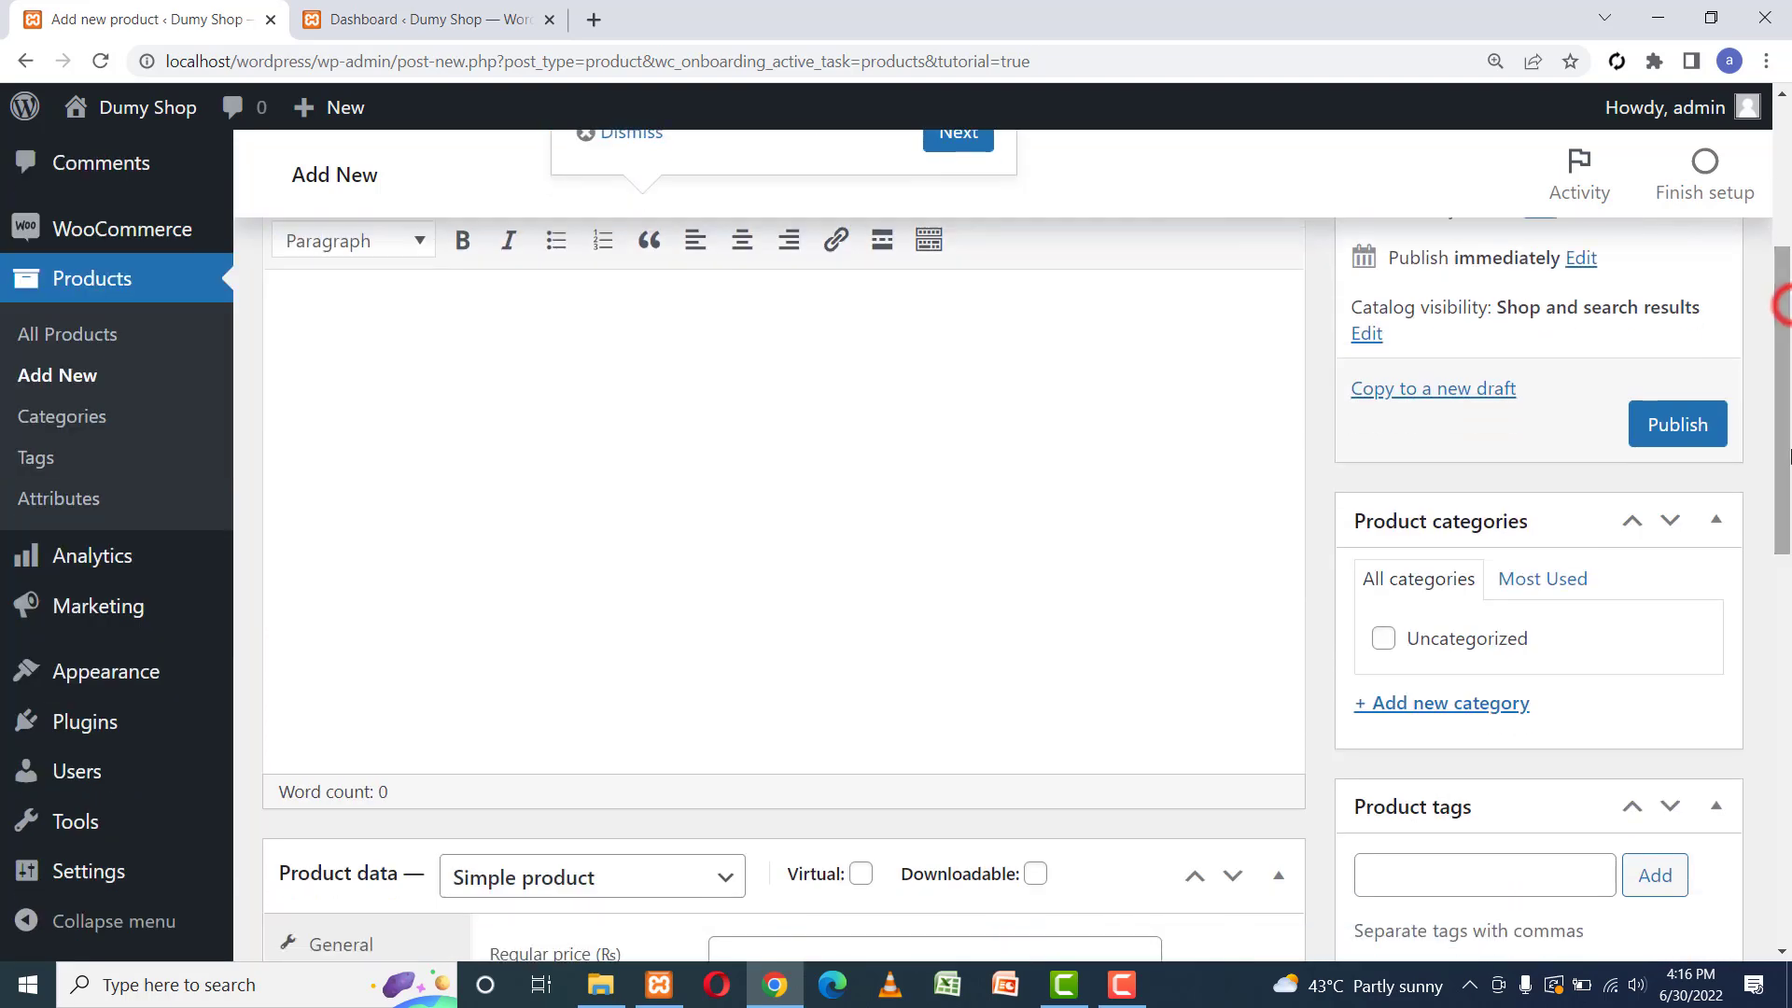
pyautogui.click(690, 347)
pyautogui.write('This ')
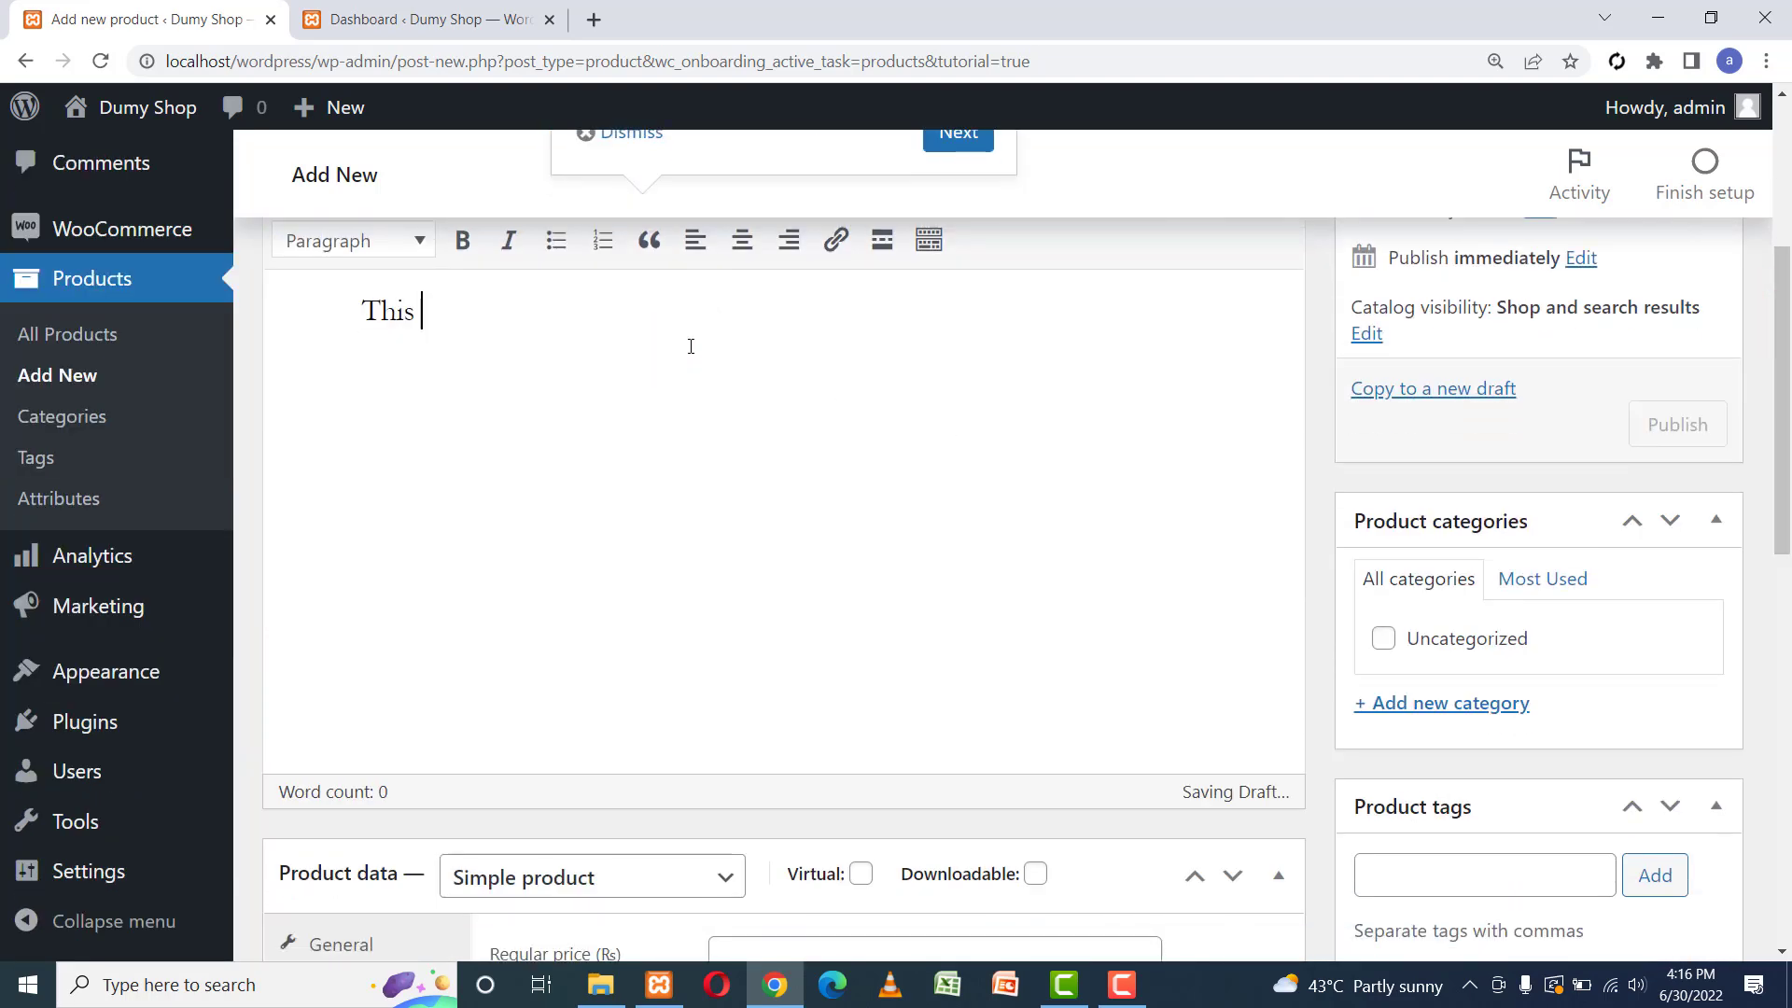
pyautogui.write('is my first ')
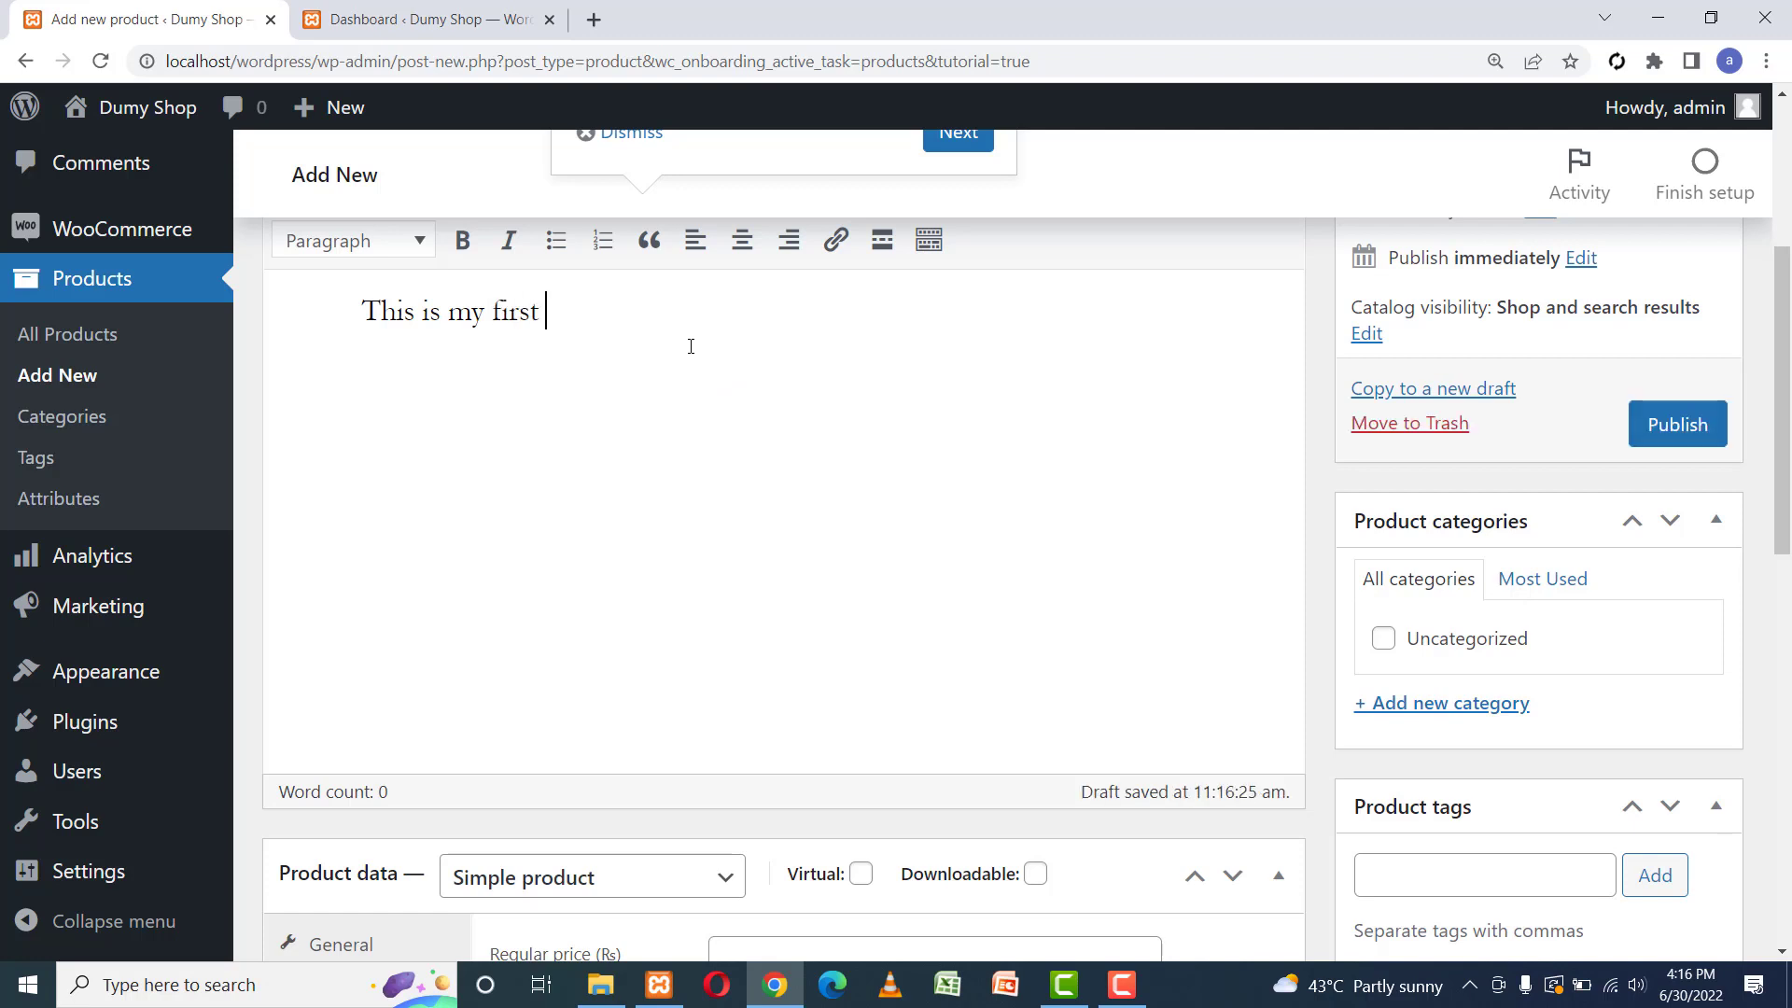
pyautogui.write('official ')
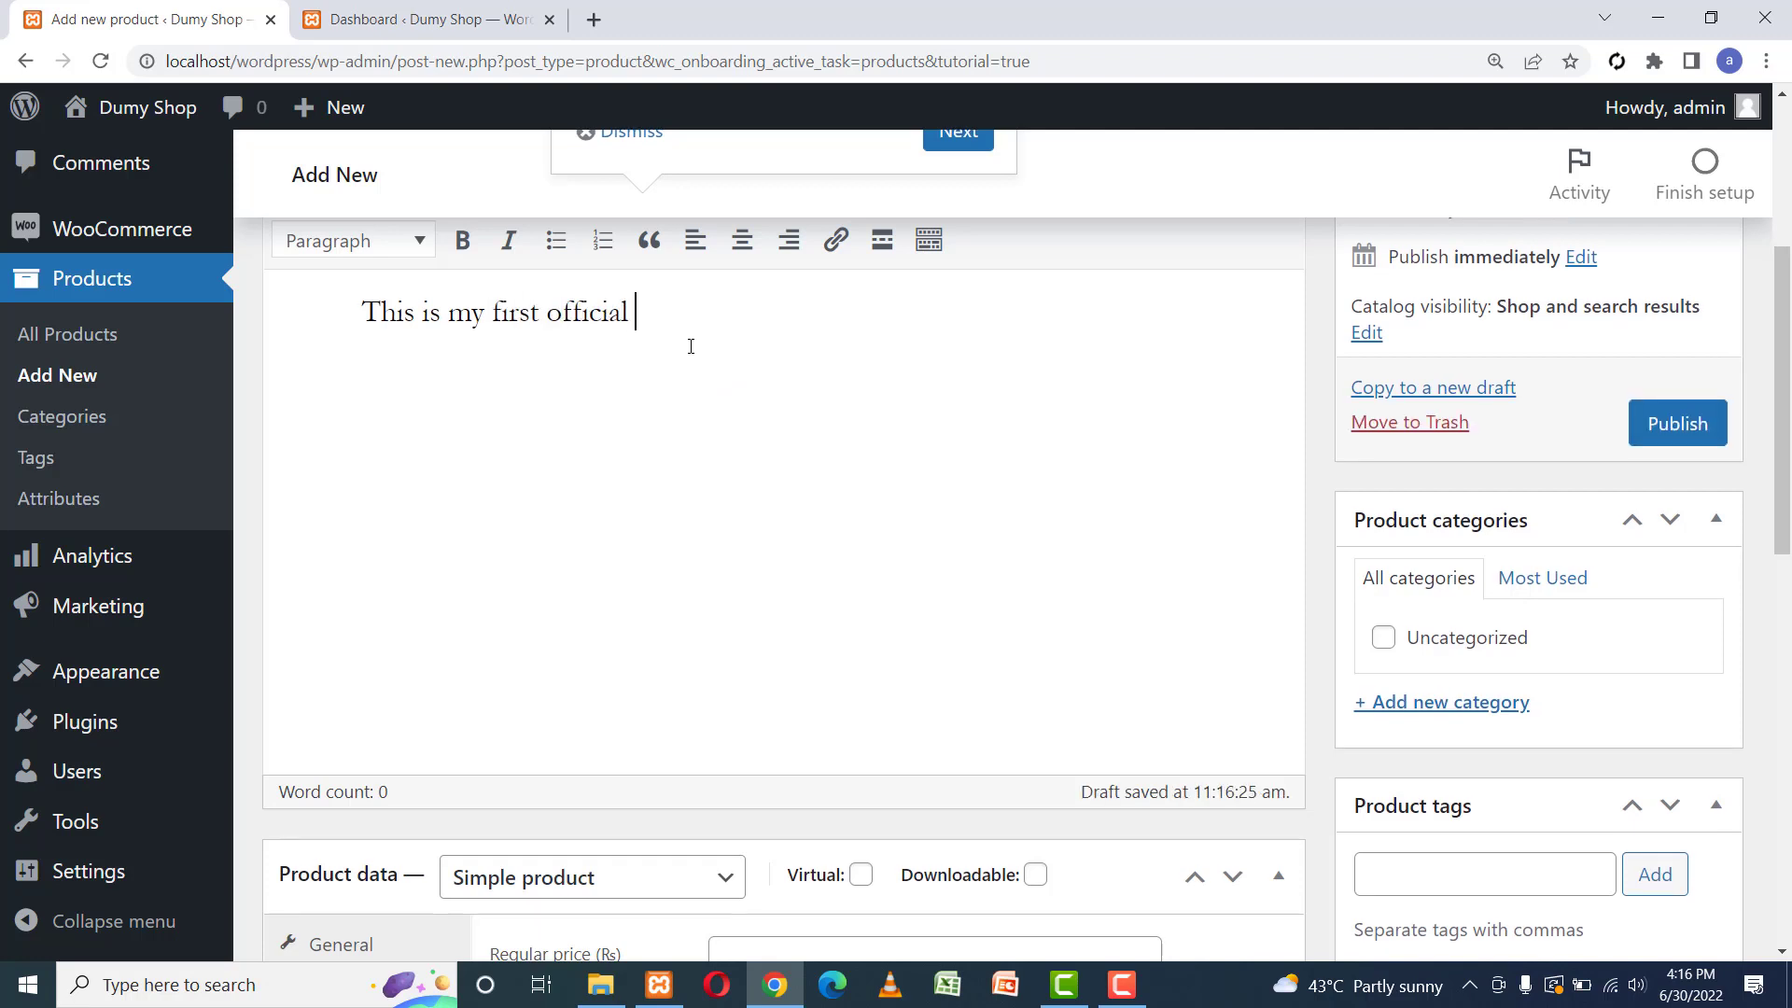
pyautogui.write('Pro')
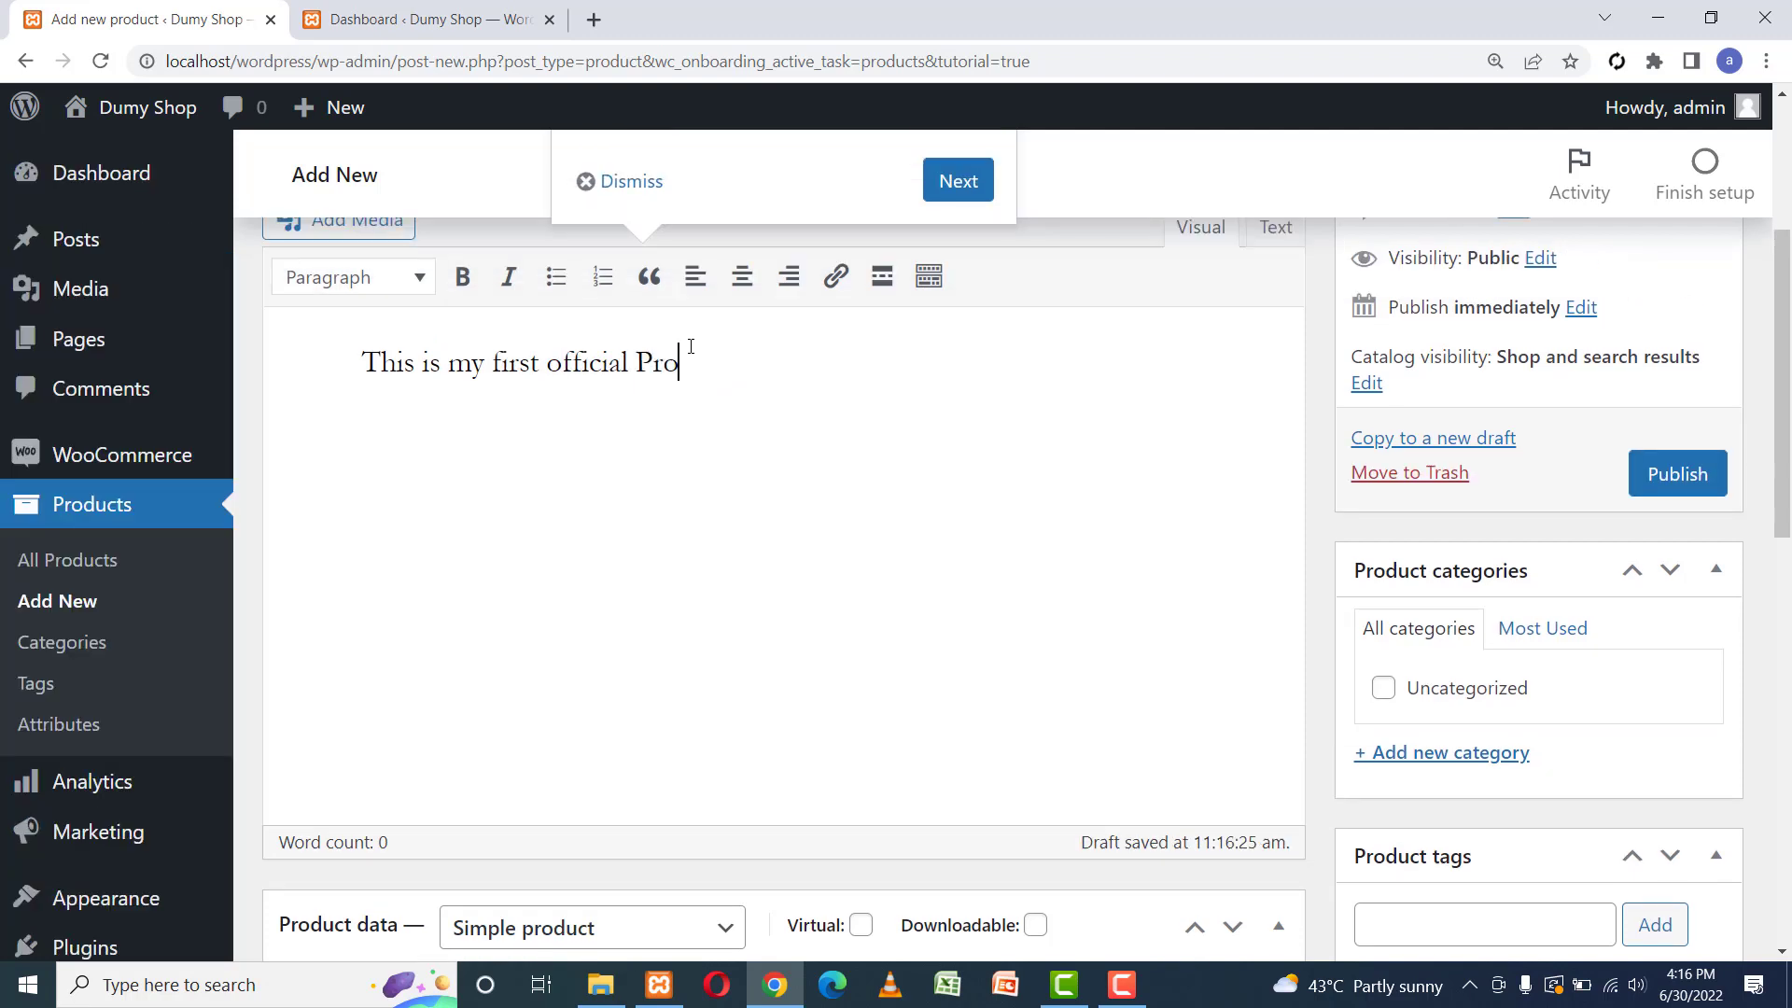
pyautogui.write('duct Show')
pyautogui.press('BackSpace')
pyautogui.write('e')
pyautogui.moveTo(1789, 317); pyautogui.dragTo(1789, 509)
# Keep the type as Simple product with regular price 200 and sale price 150.
pyautogui.click(565, 381)
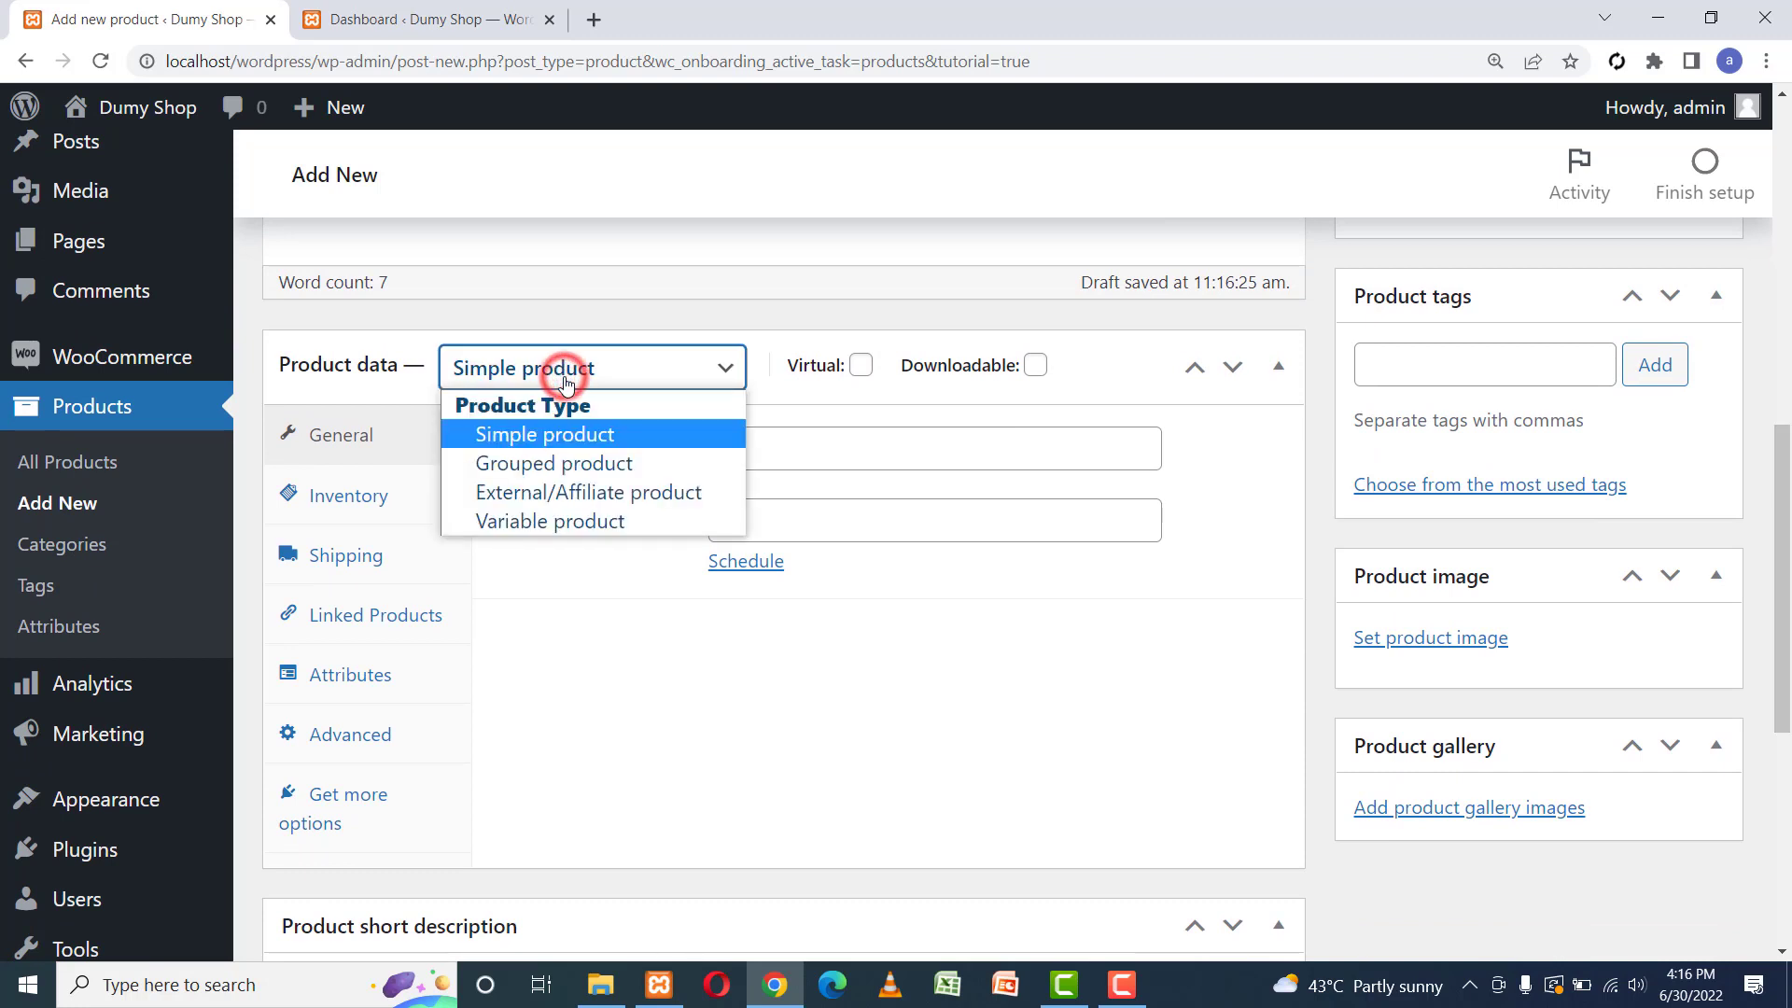
pyautogui.click(598, 438)
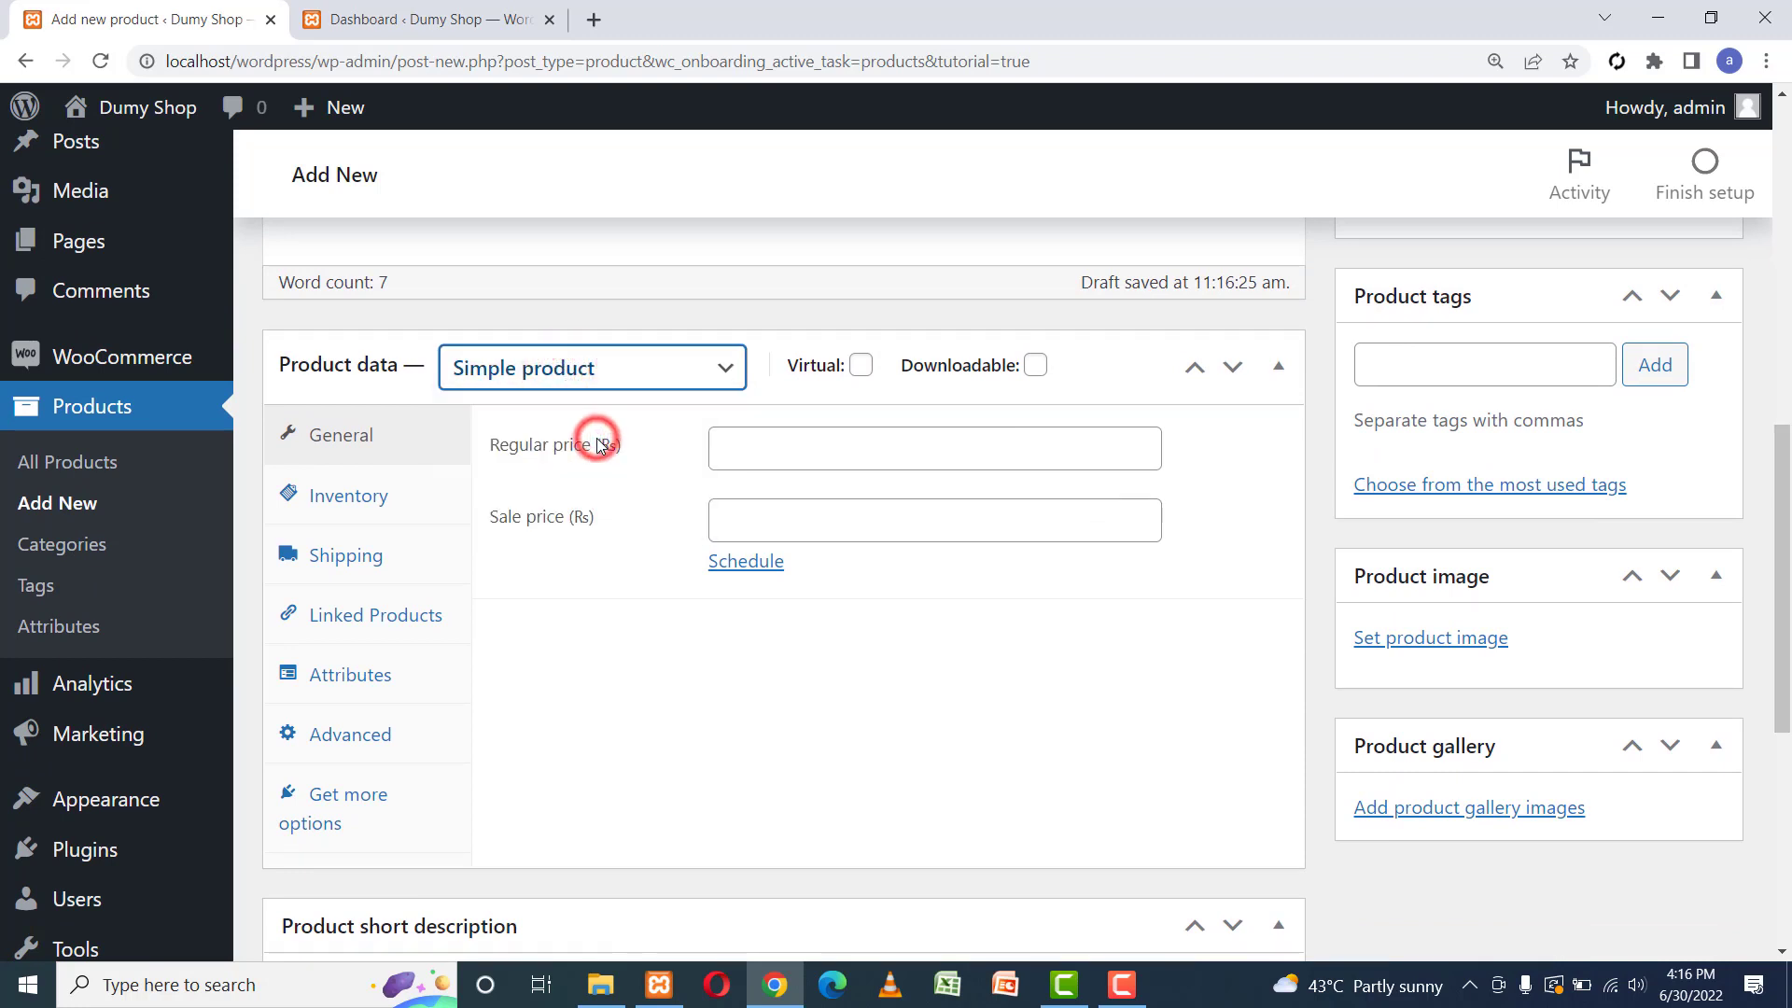
pyautogui.click(738, 445)
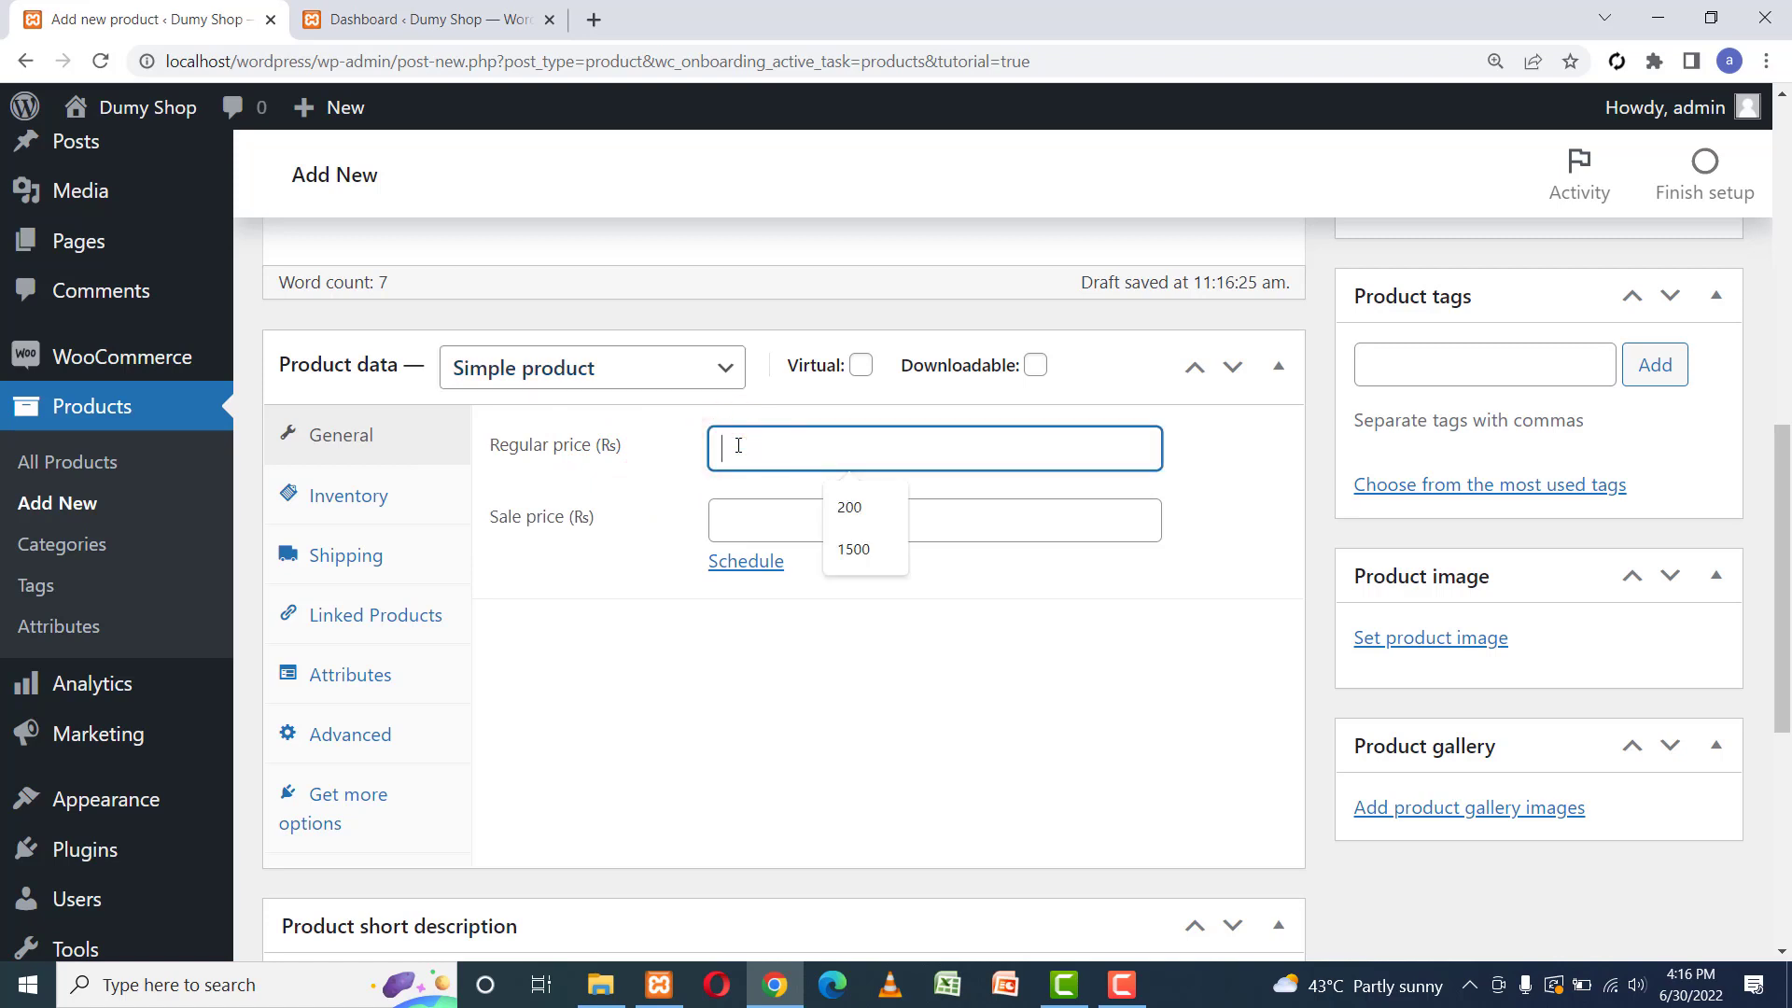
pyautogui.click(839, 506)
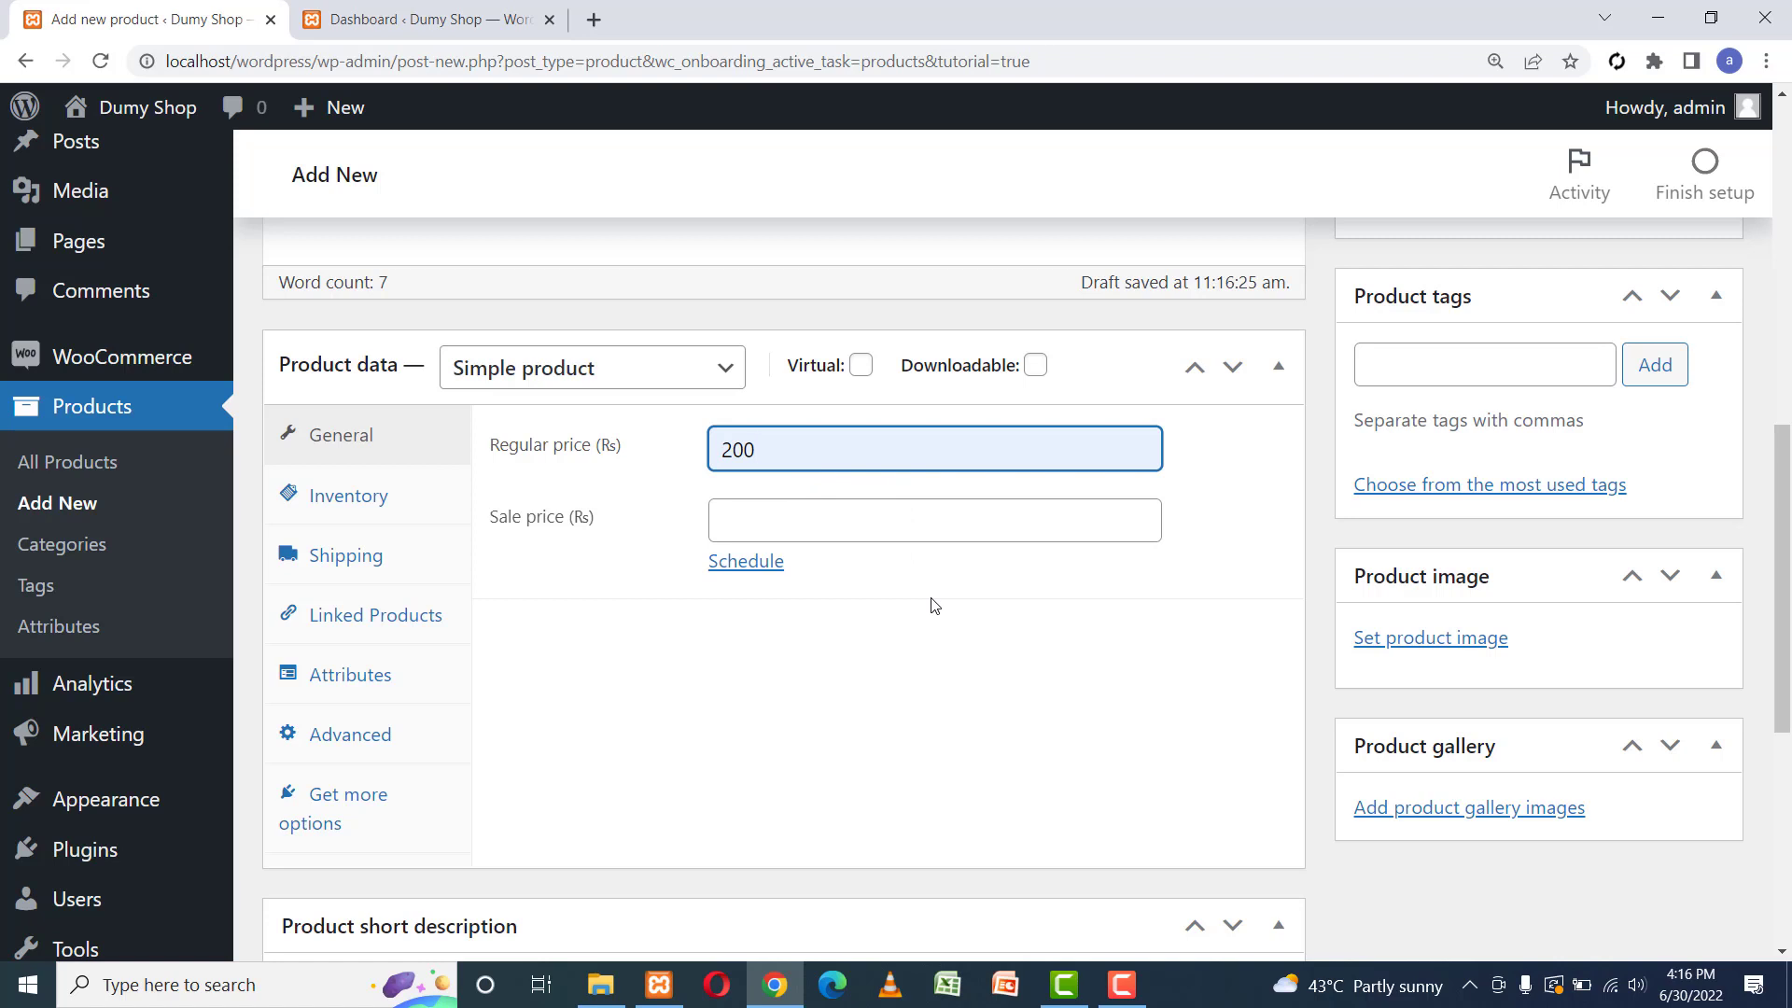
pyautogui.click(762, 520)
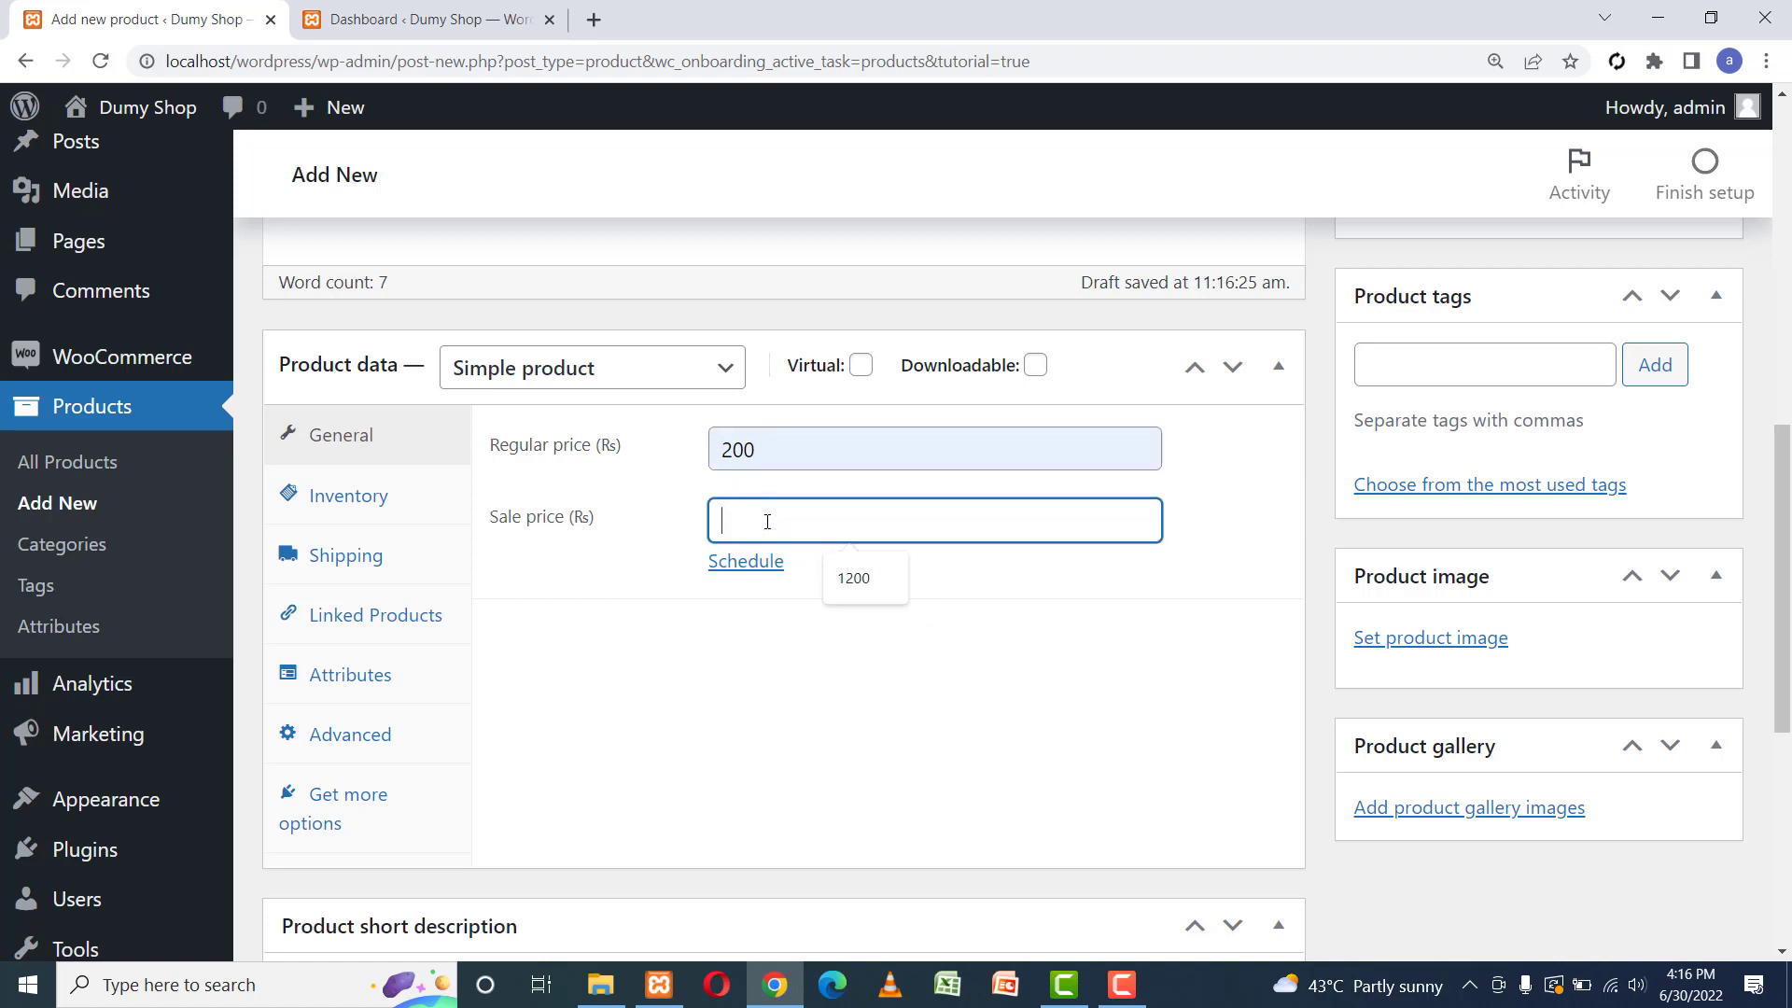
pyautogui.write('150')
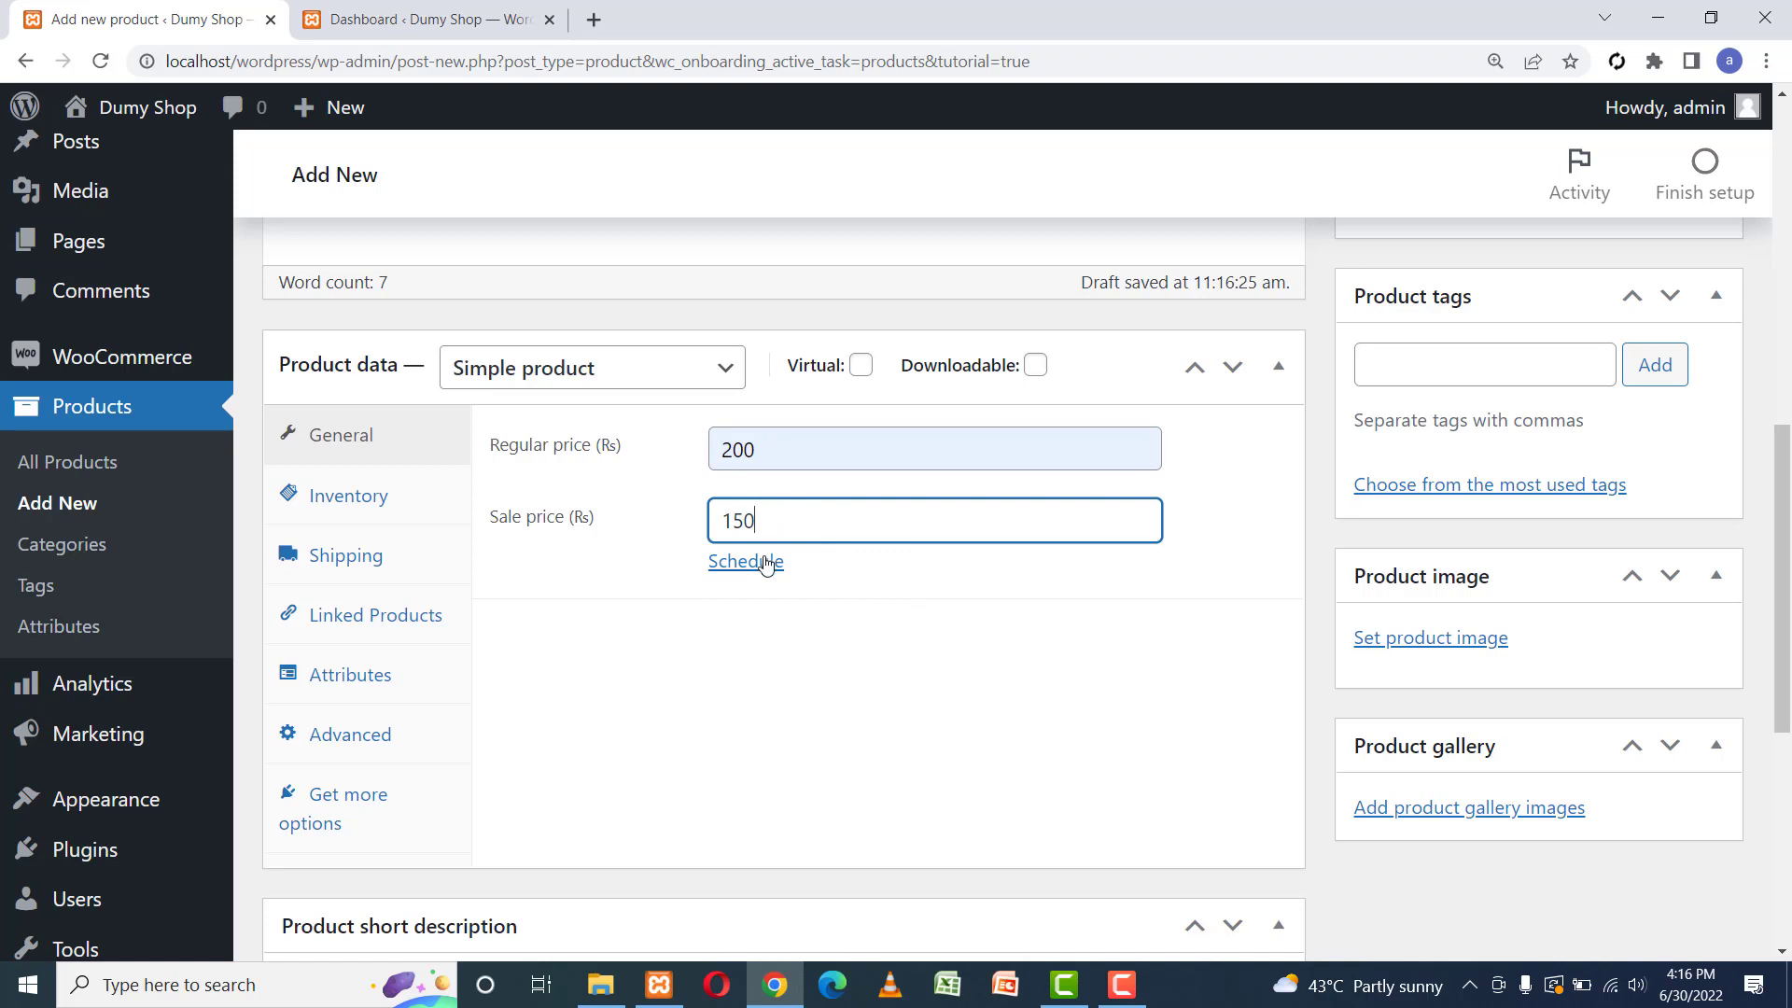
# Schedule the sale to run from 2022-06-30 to 2022-07-01.
pyautogui.click(763, 560)
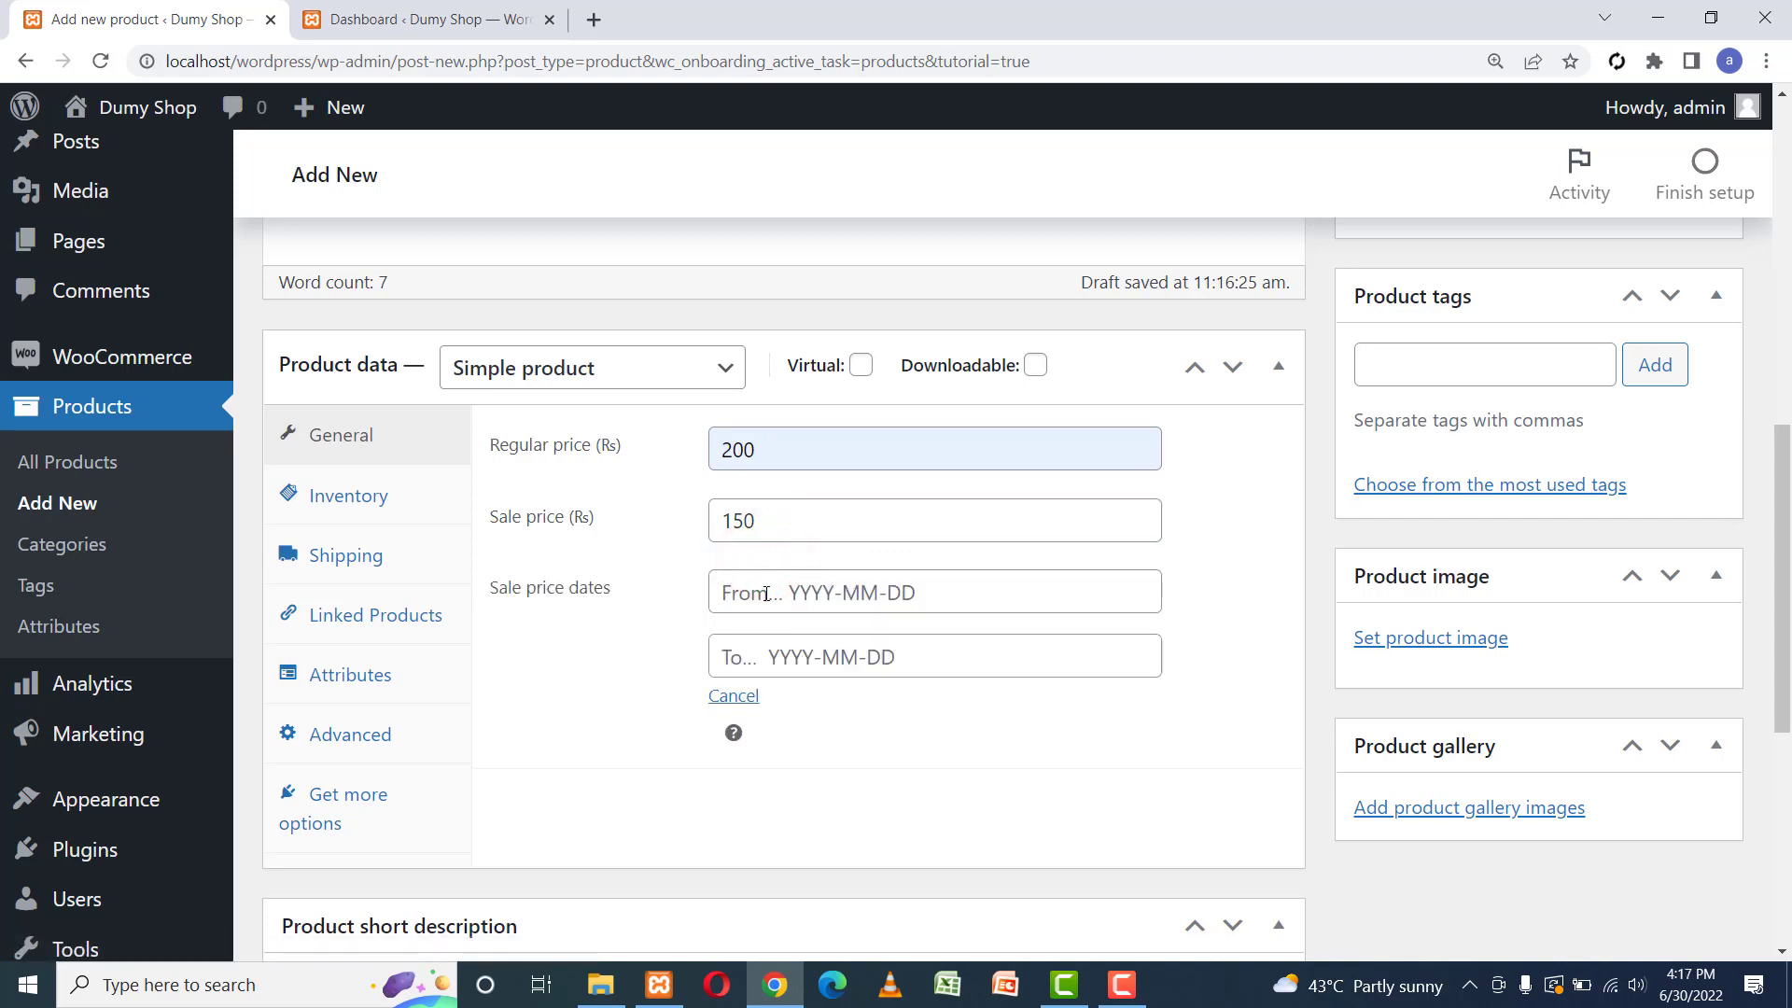
pyautogui.click(765, 593)
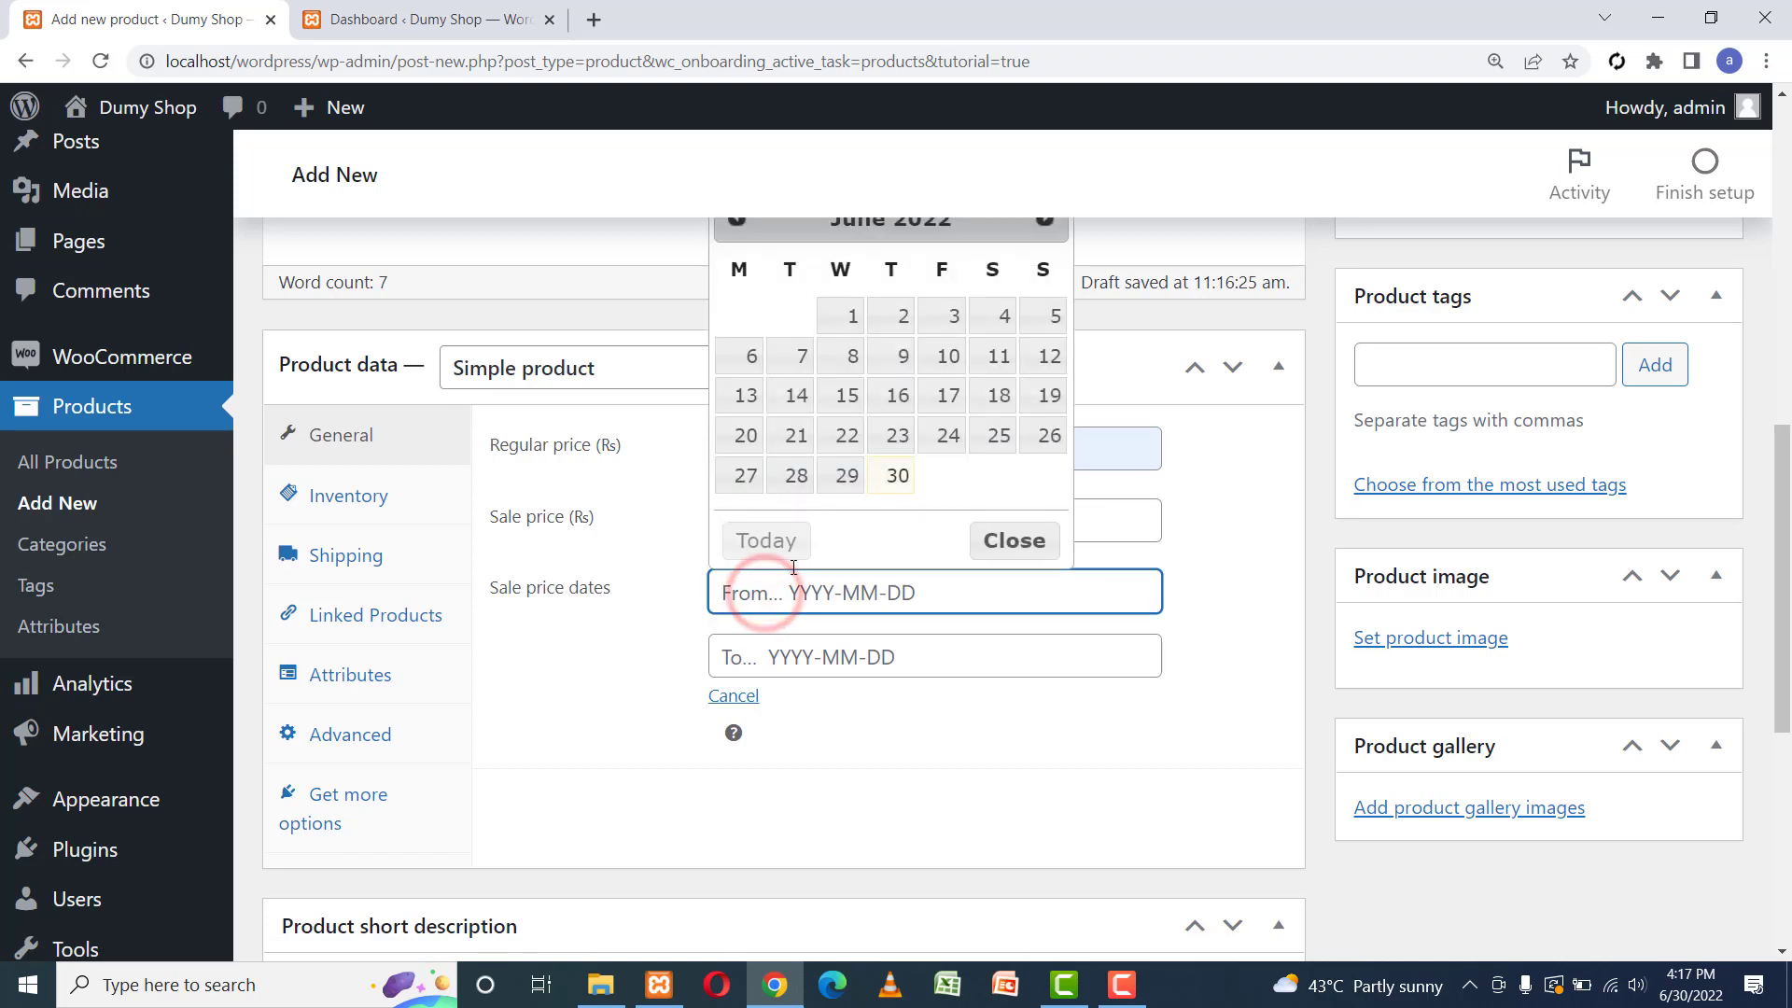
pyautogui.click(898, 481)
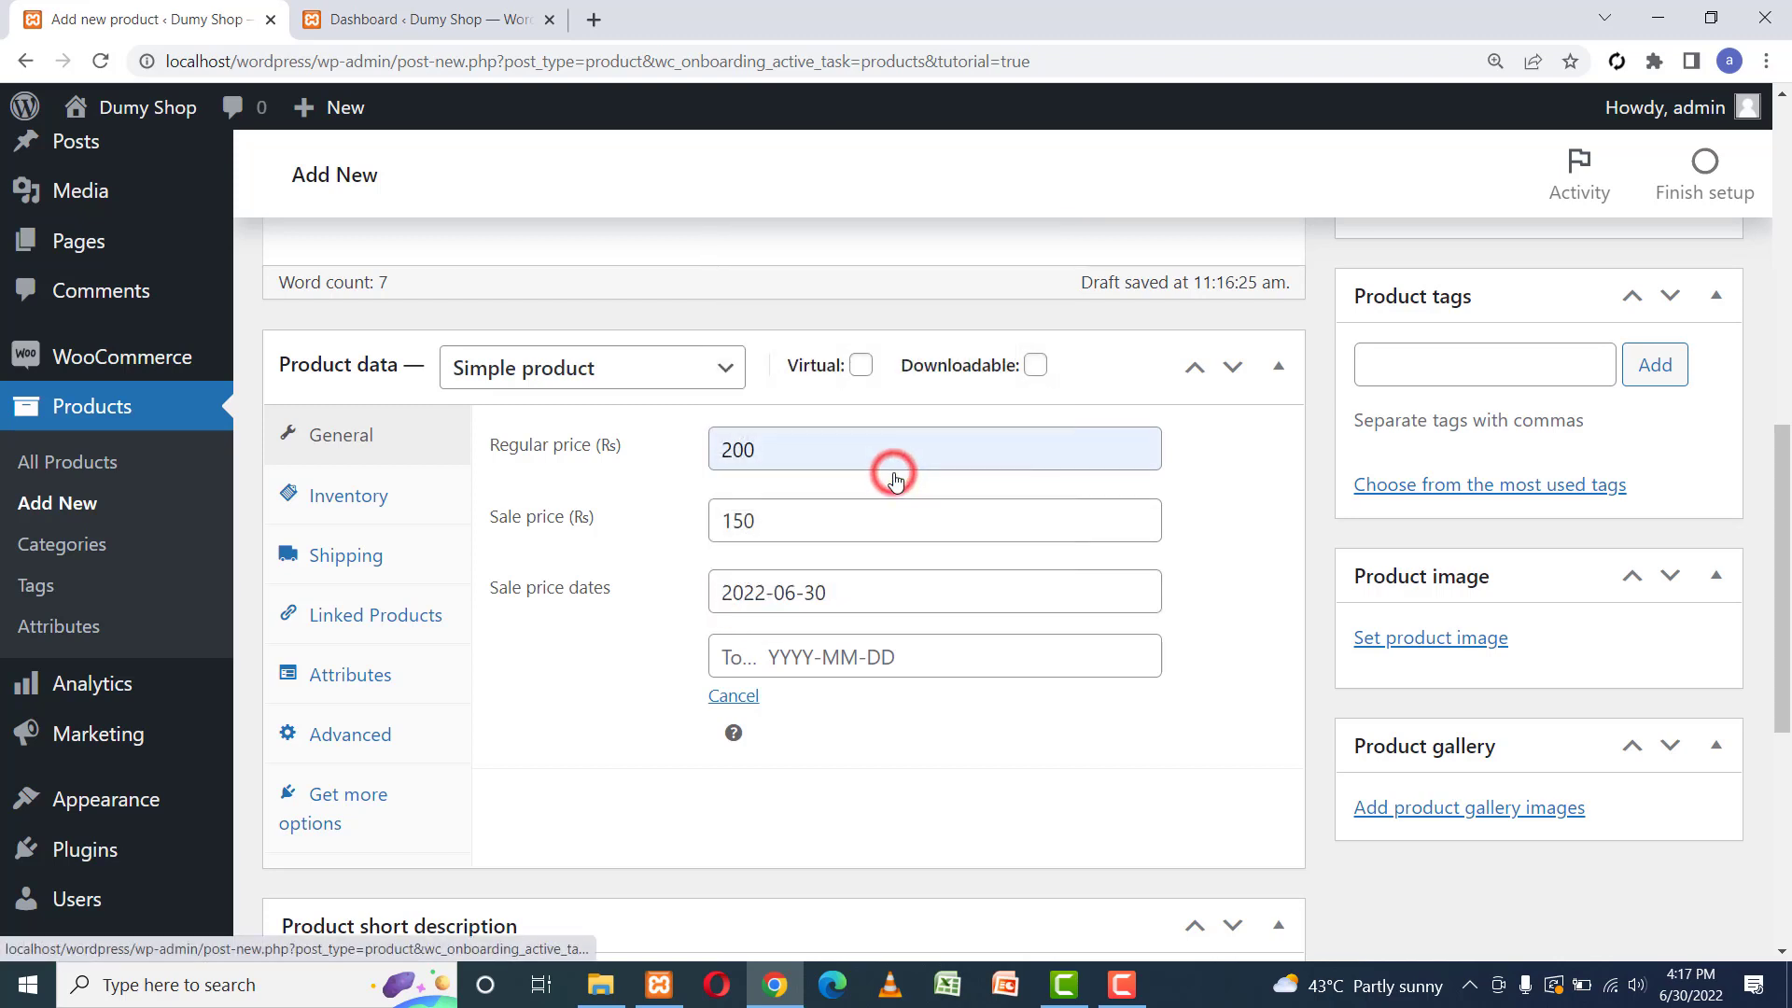
pyautogui.click(859, 653)
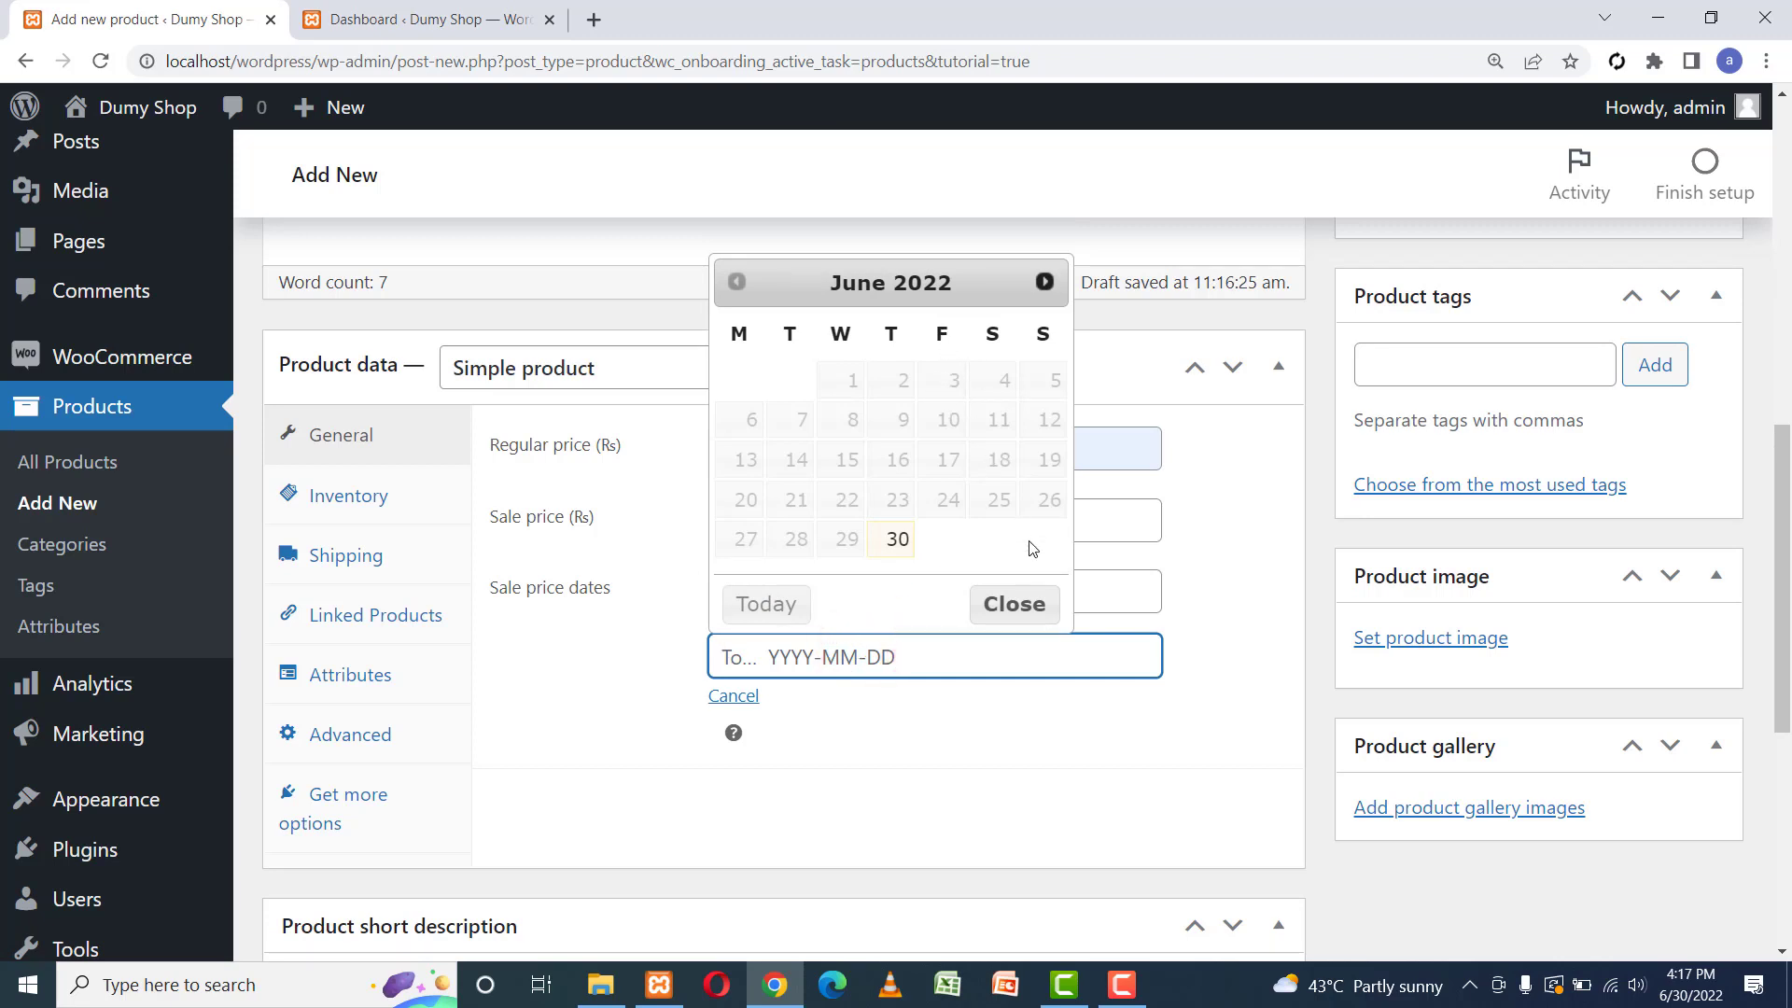
pyautogui.click(1045, 281)
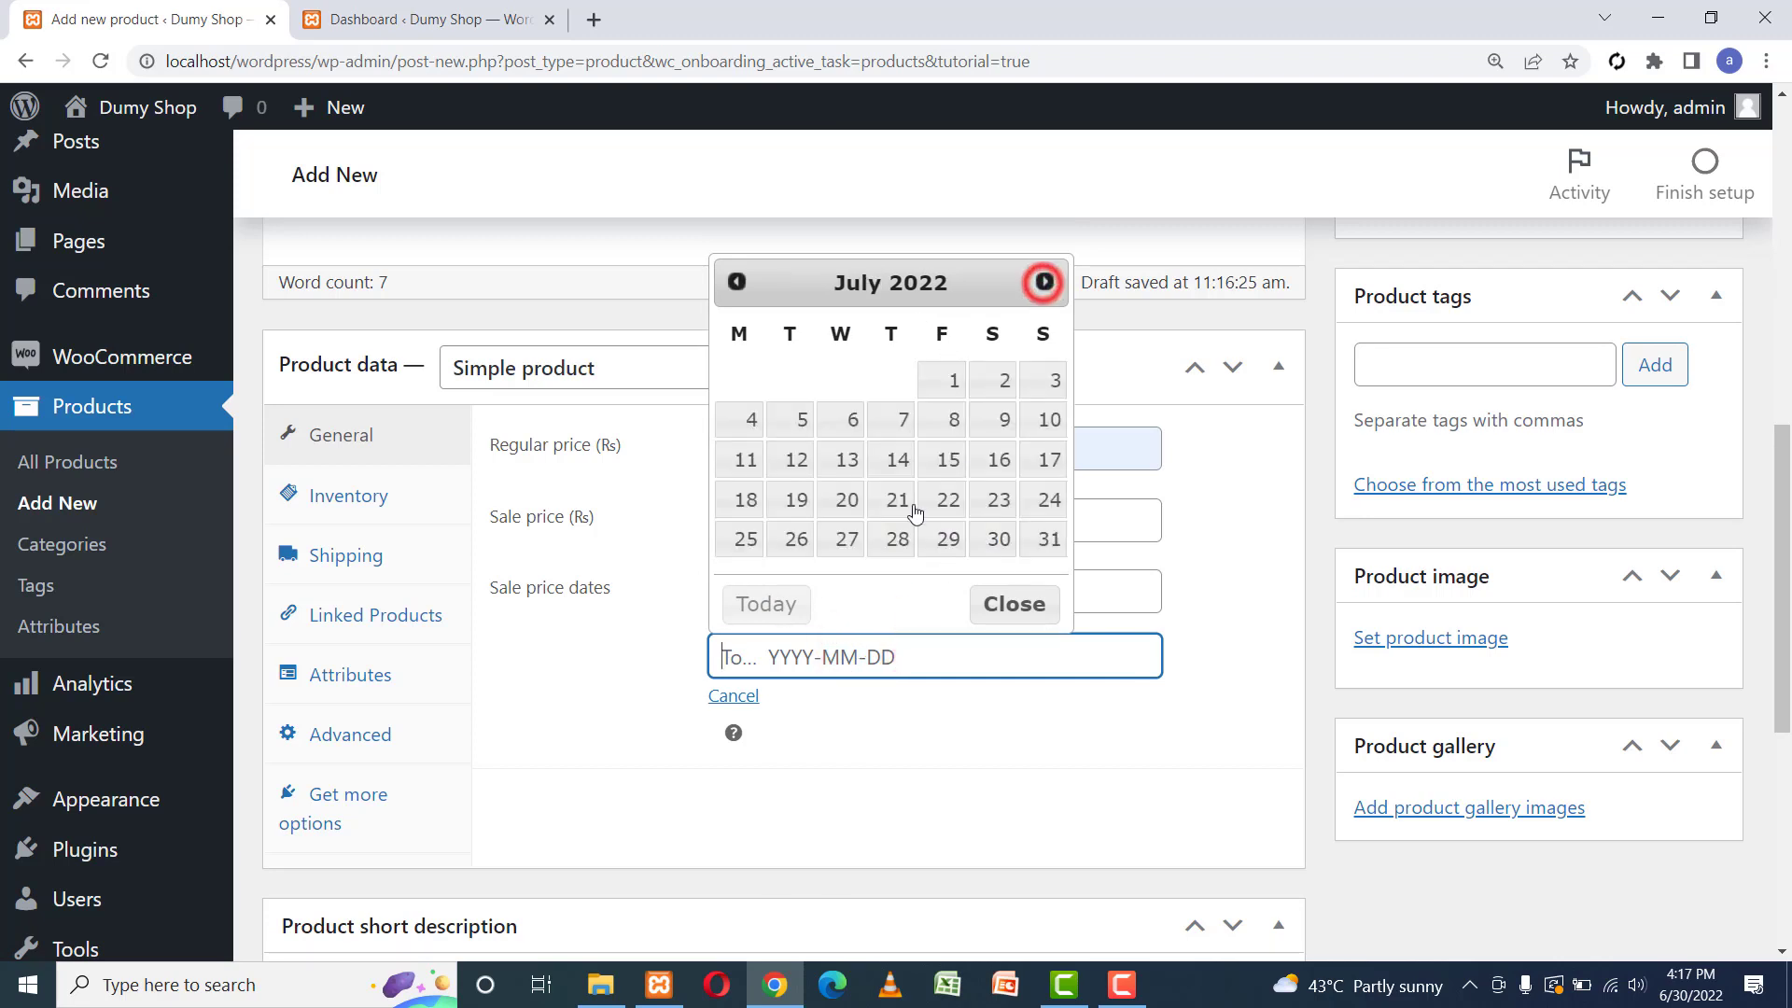
pyautogui.click(951, 382)
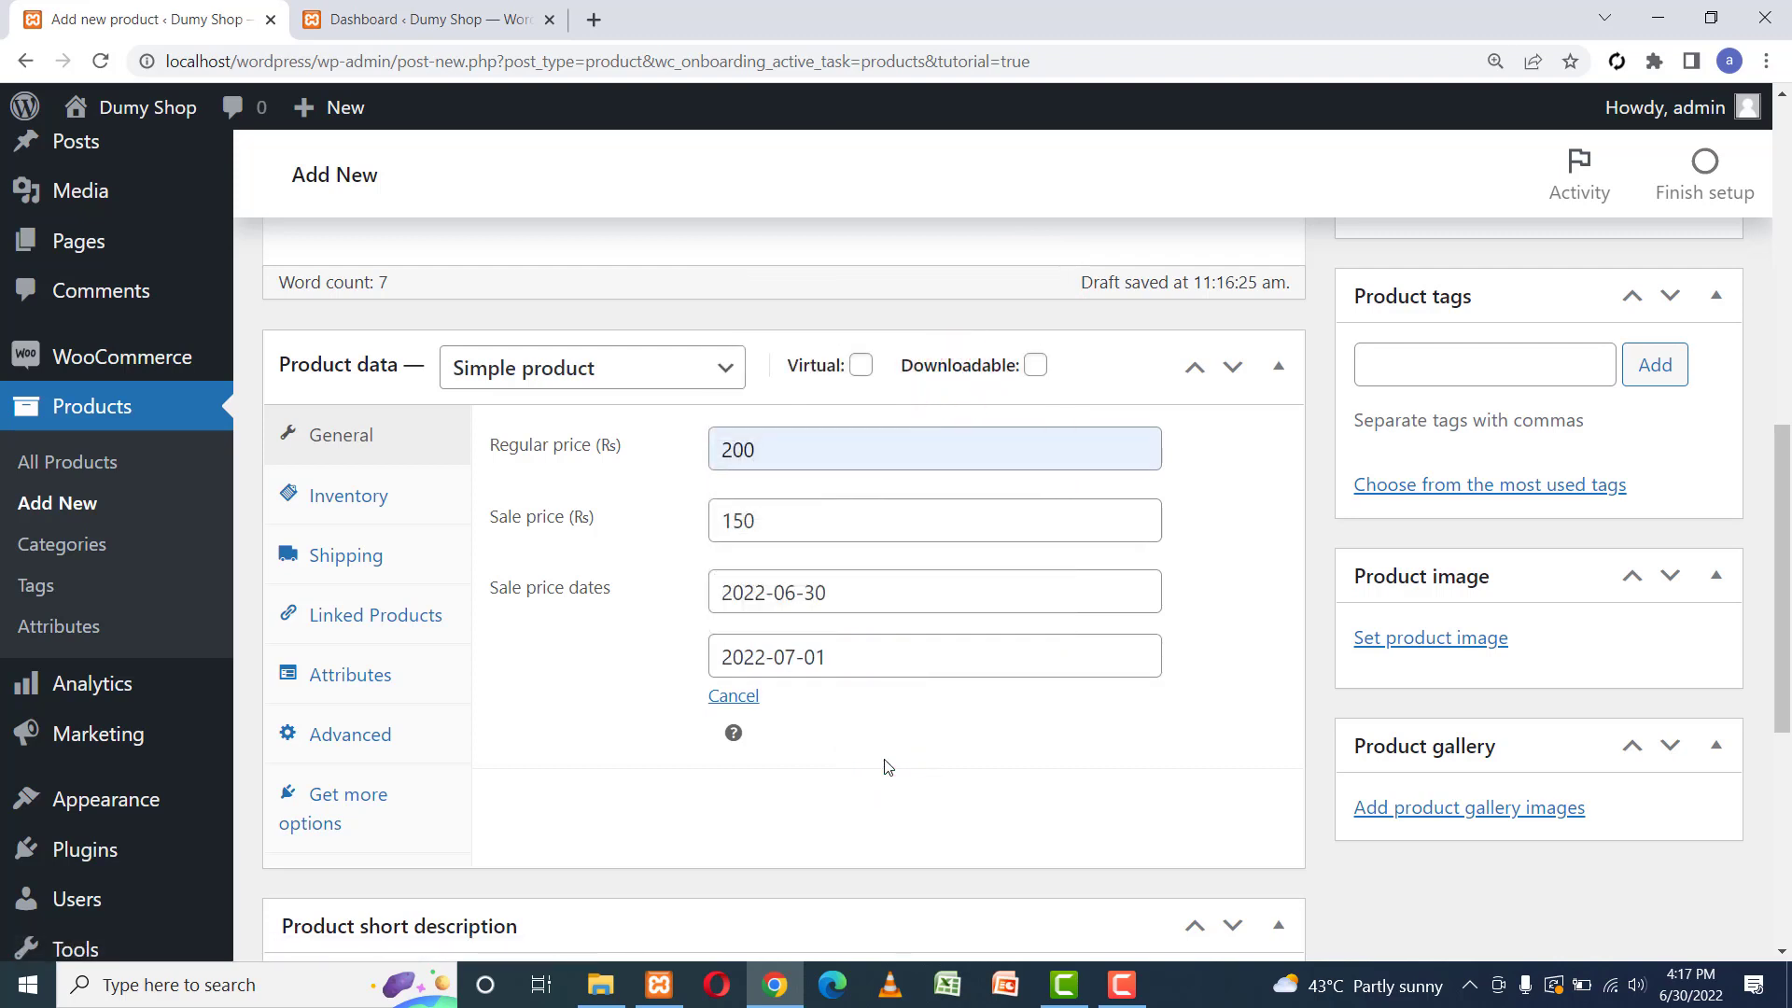
pyautogui.doubleClick(772, 523)
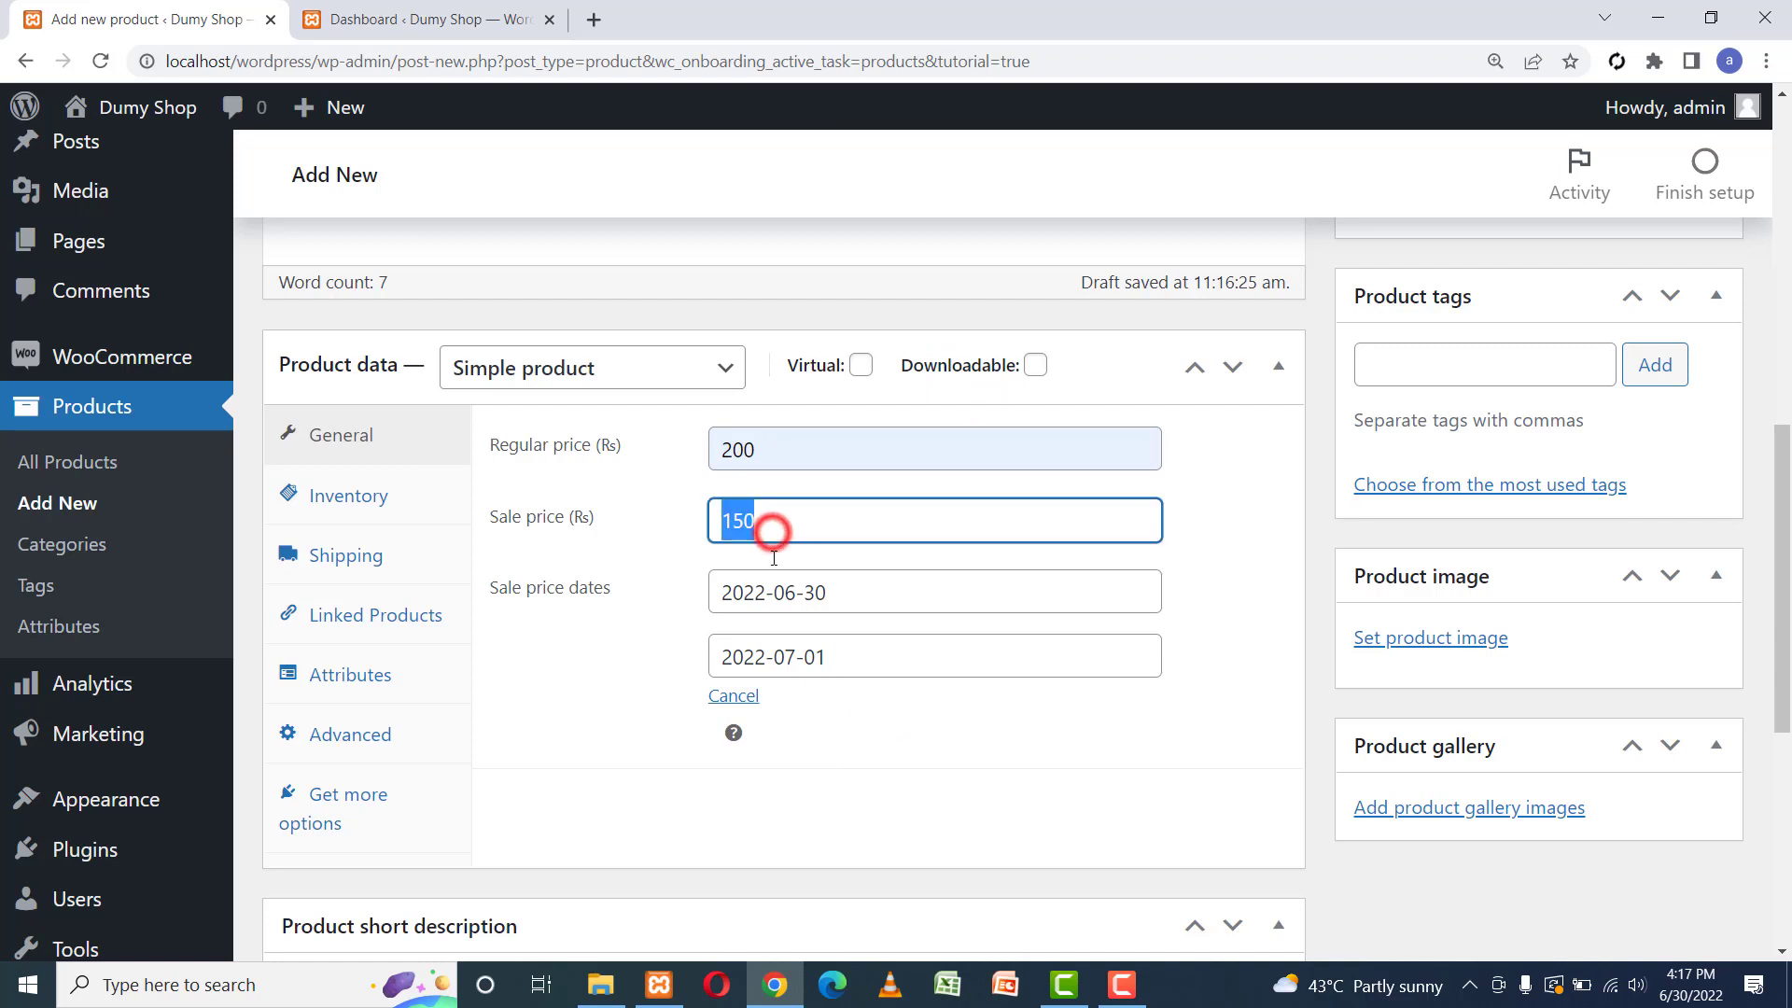
pyautogui.click(882, 716)
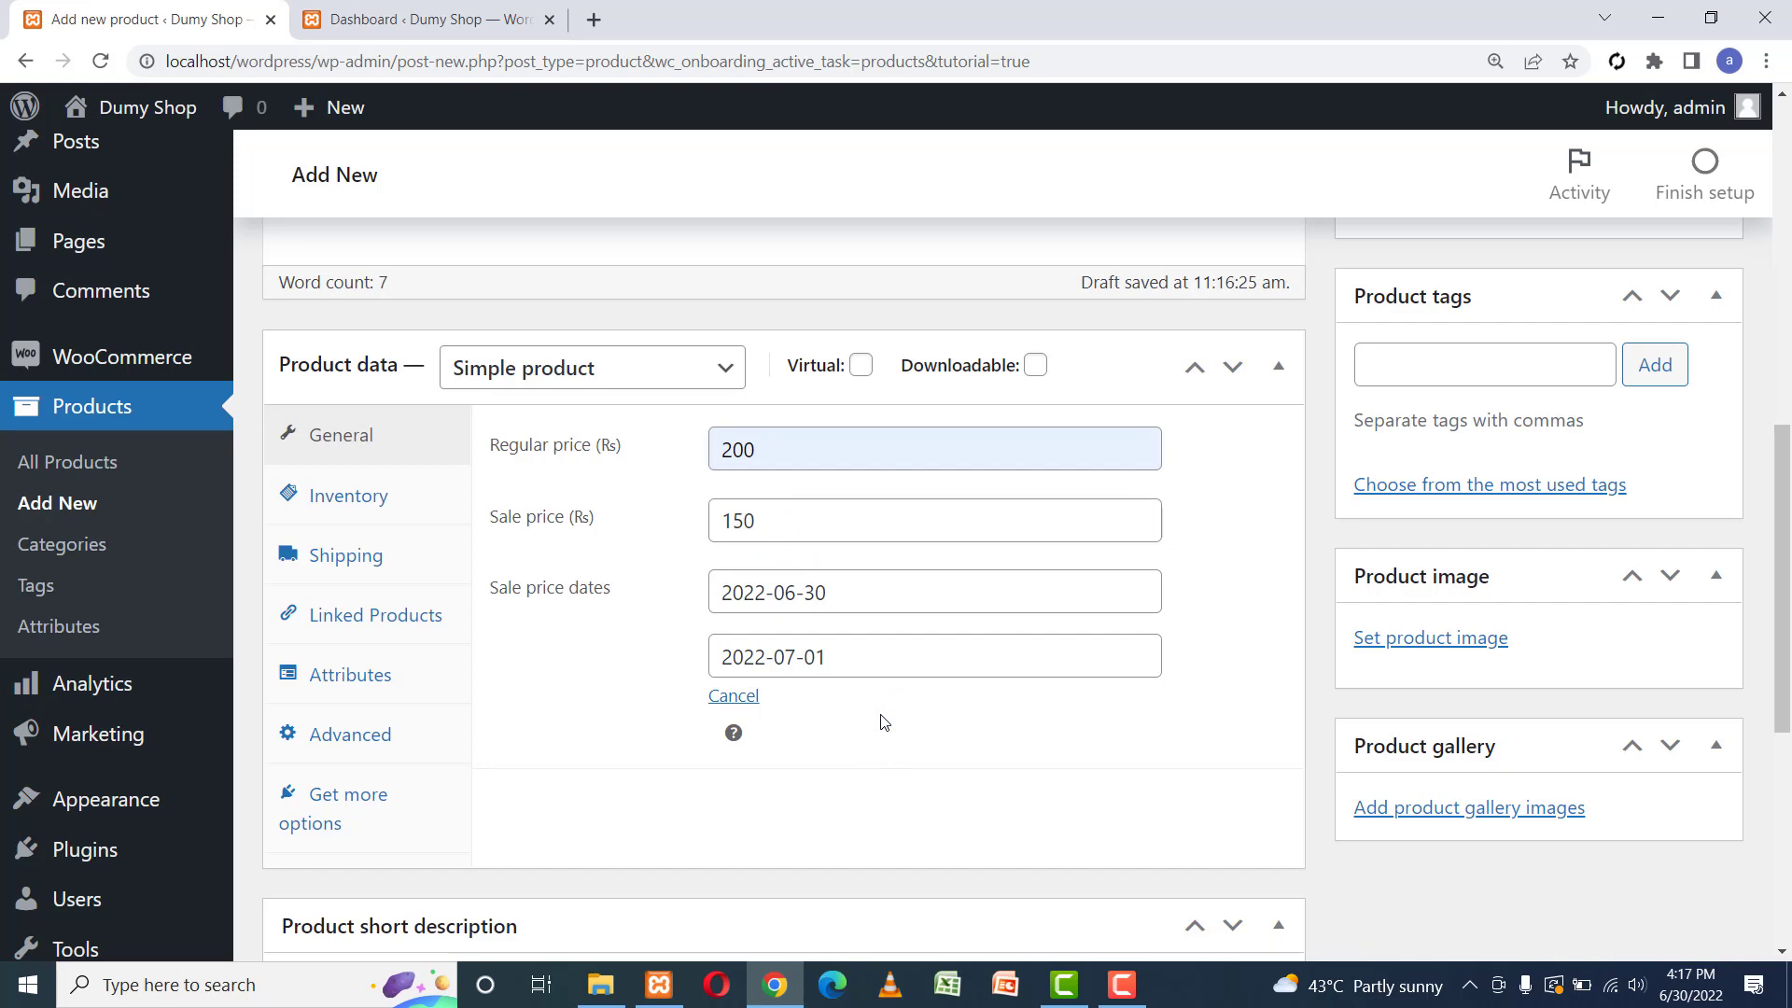
pyautogui.moveTo(1783, 504); pyautogui.dragTo(1791, 631)
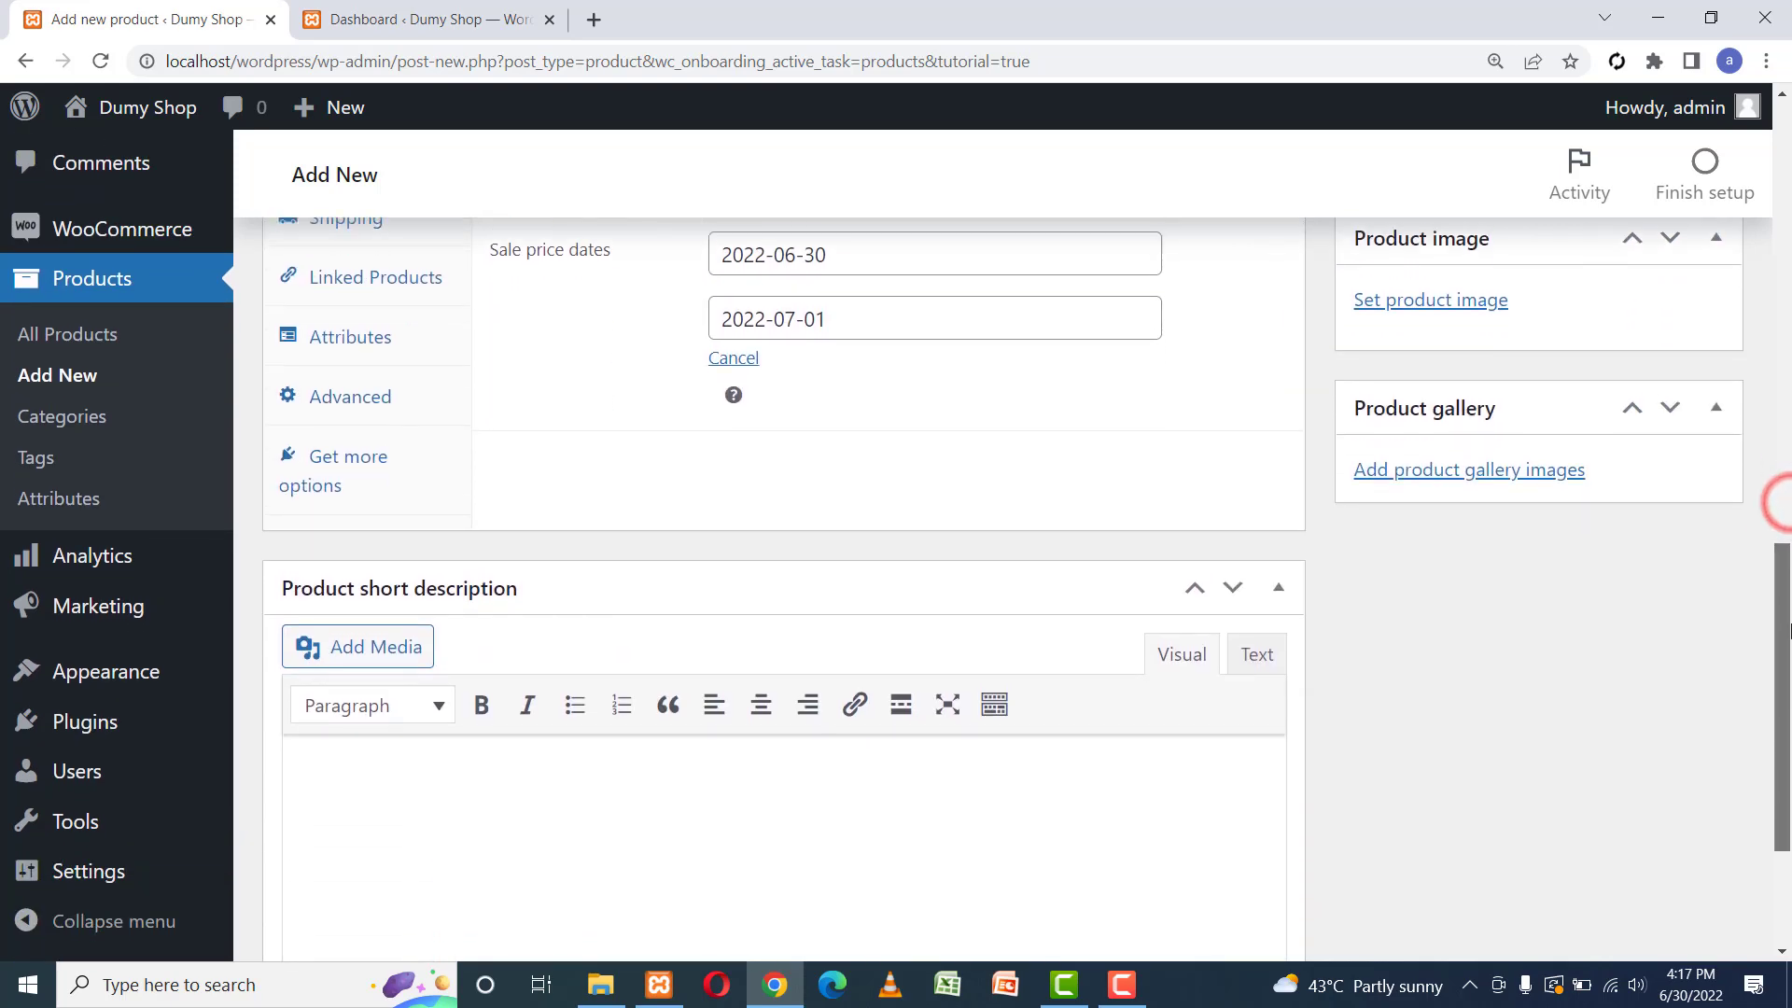
pyautogui.scroll(4, 1307, 560)
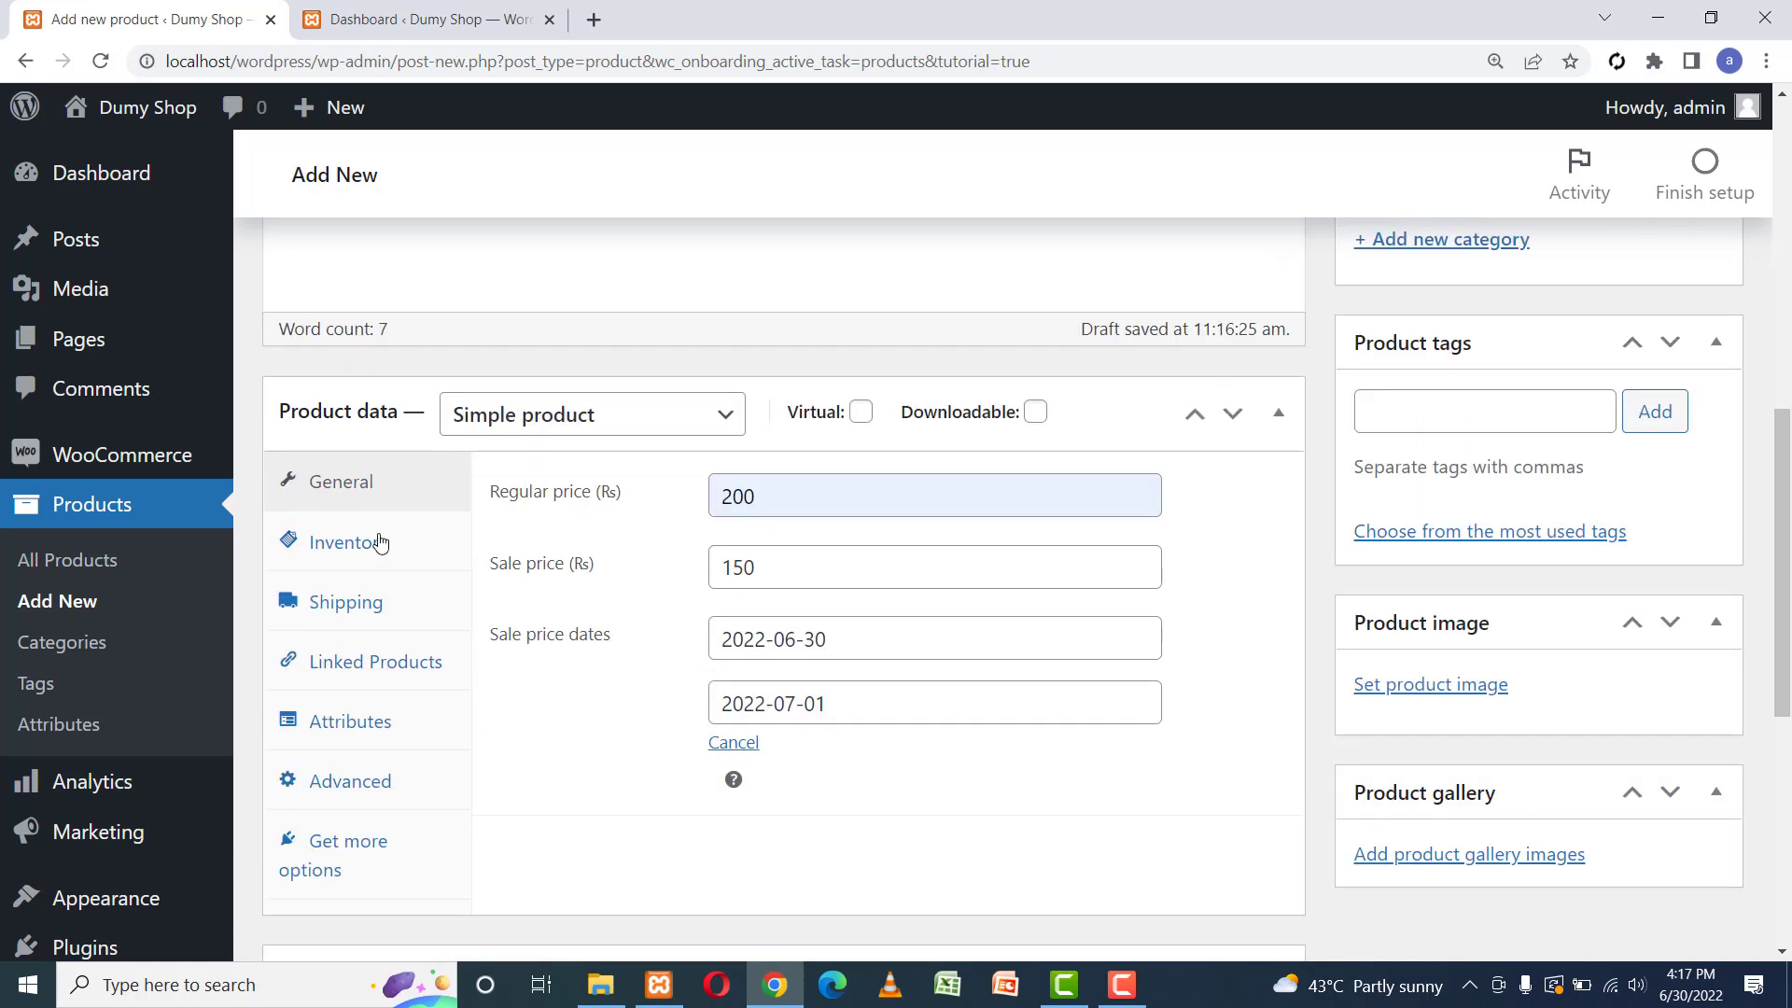
# Enable Manage stock? in the product's Inventory settings.
pyautogui.click(380, 542)
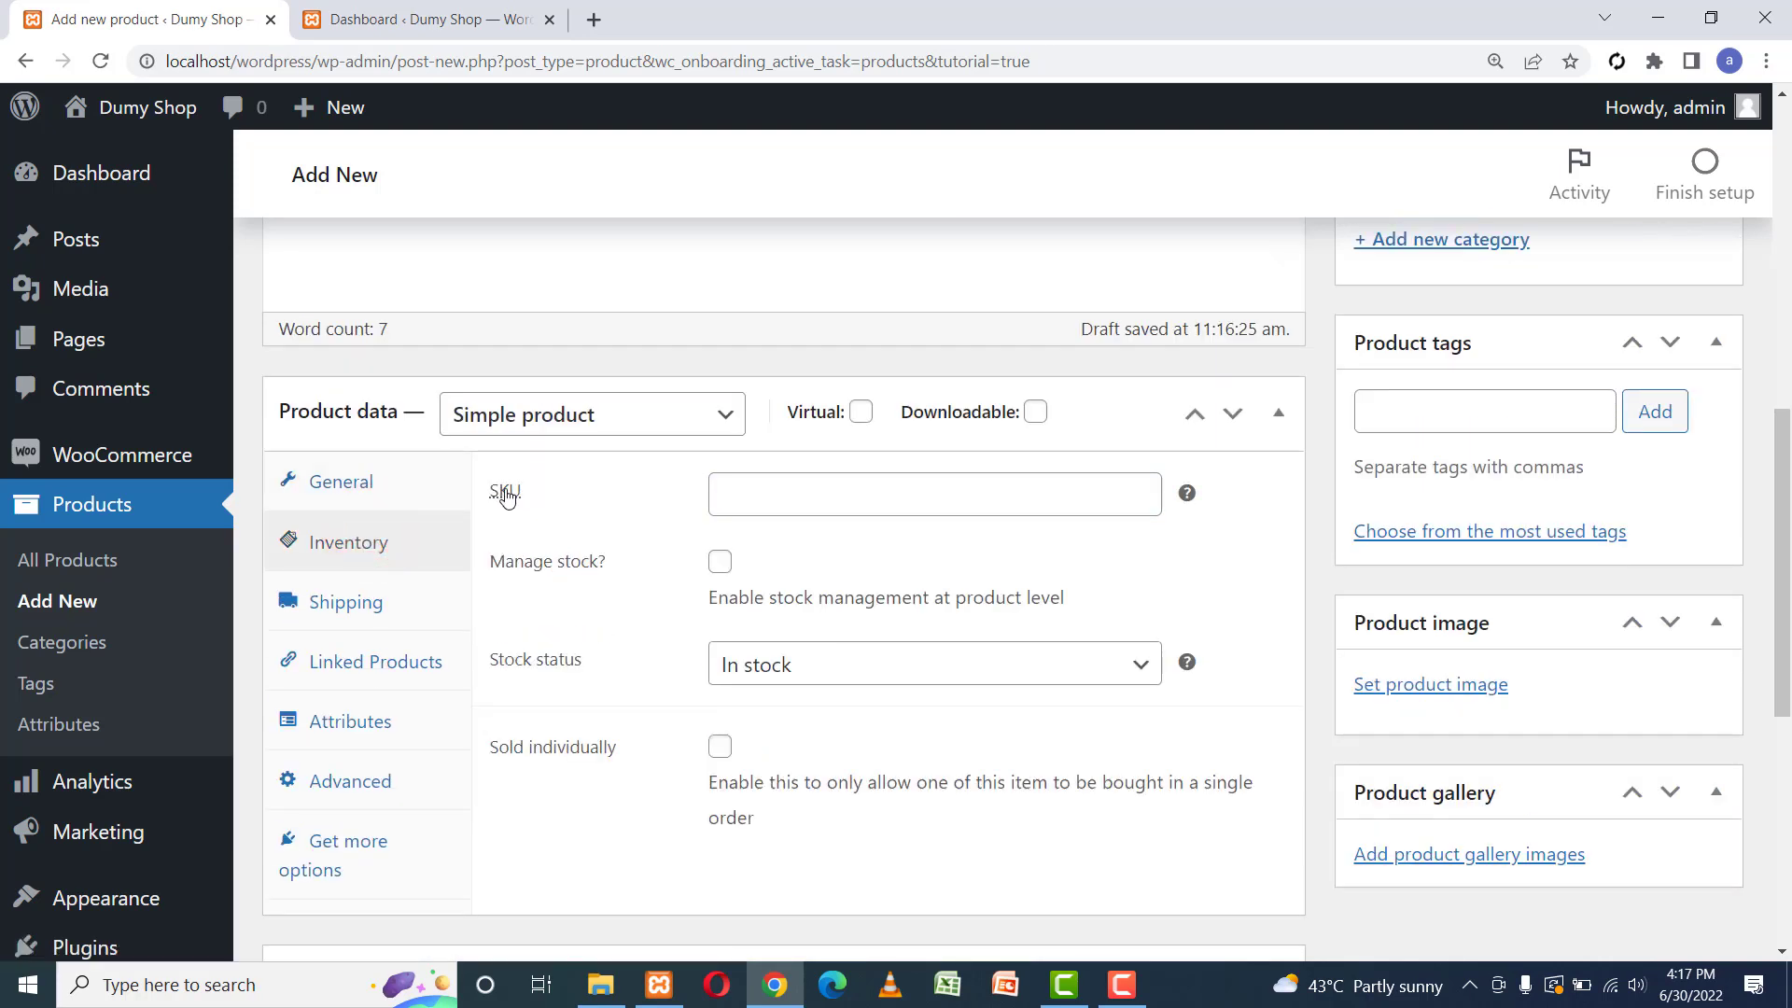
pyautogui.moveTo(506, 495)
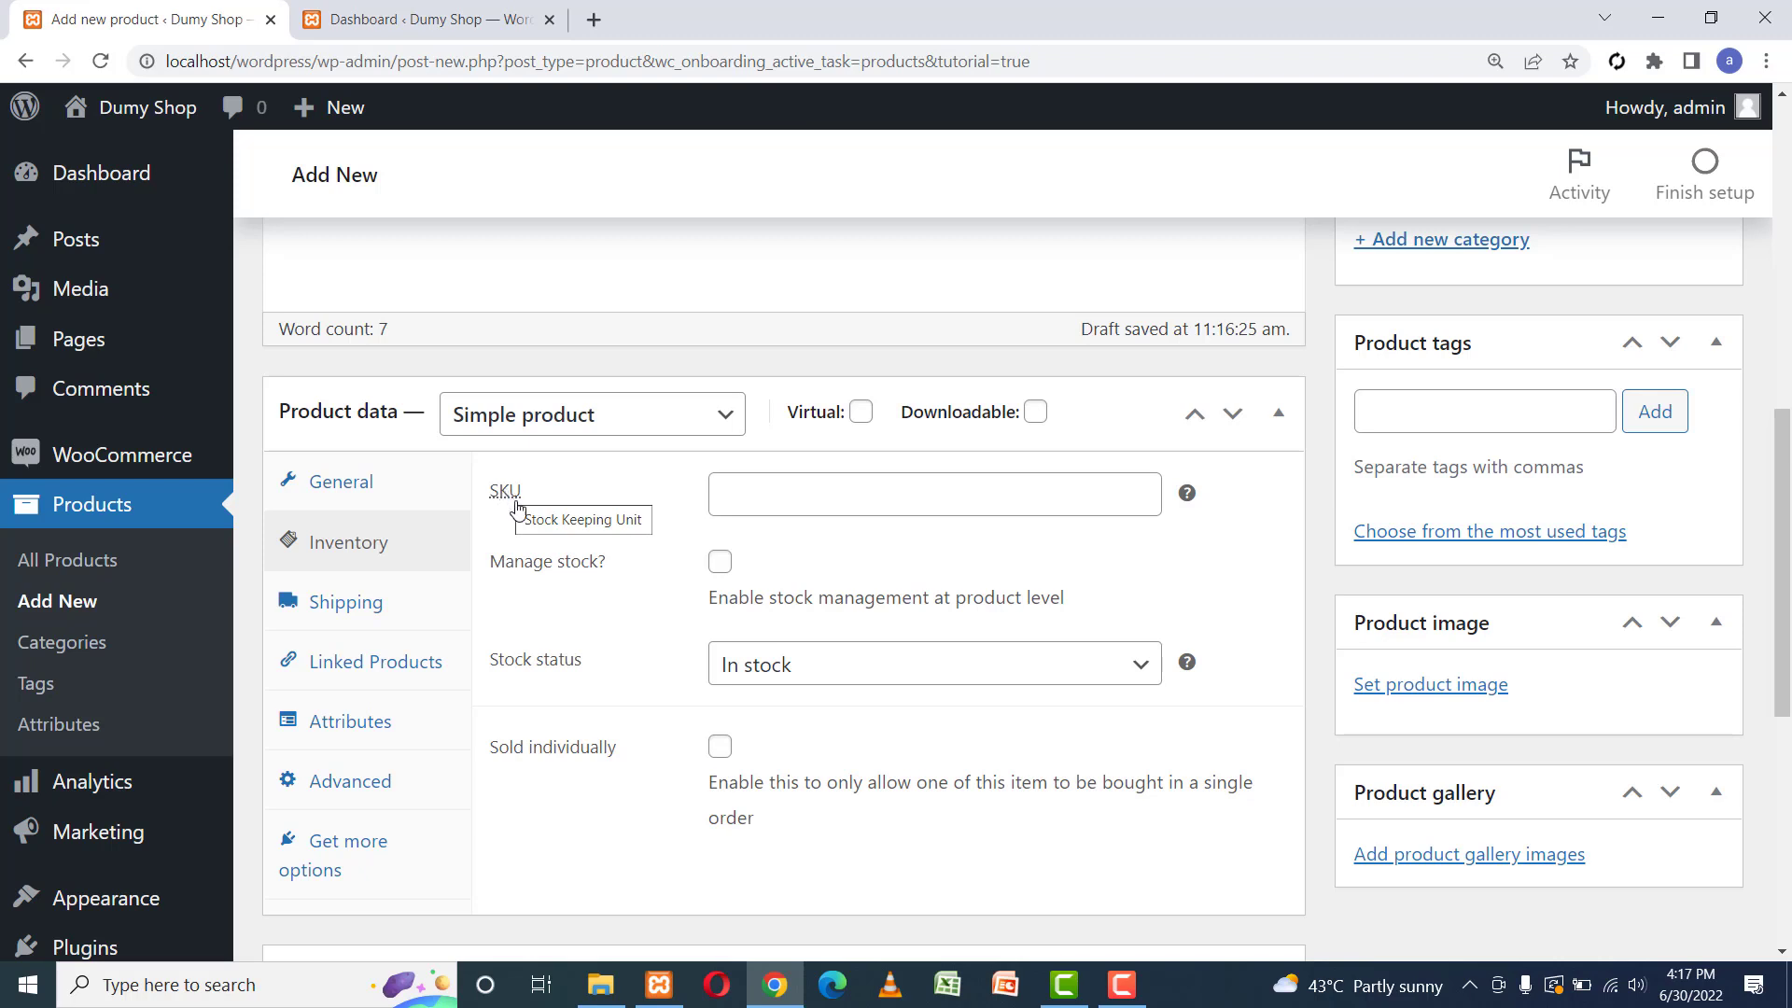
pyautogui.click(724, 565)
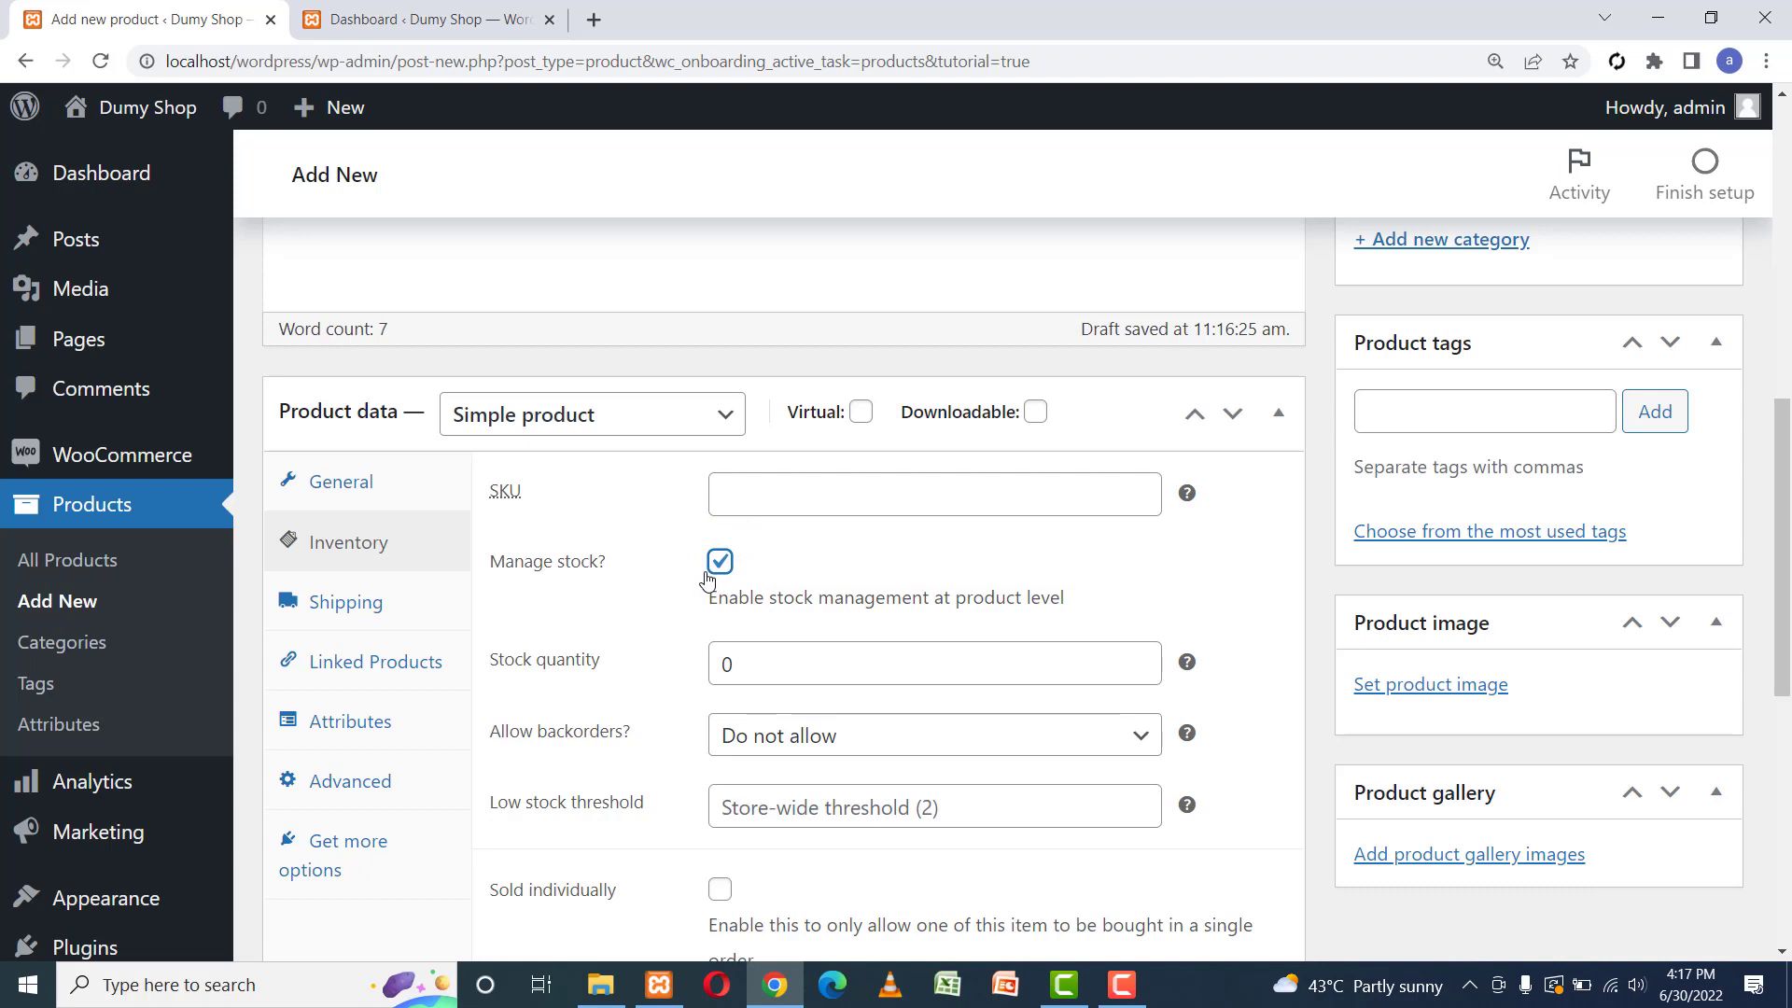
pyautogui.moveTo(1782, 529); pyautogui.dragTo(1785, 619)
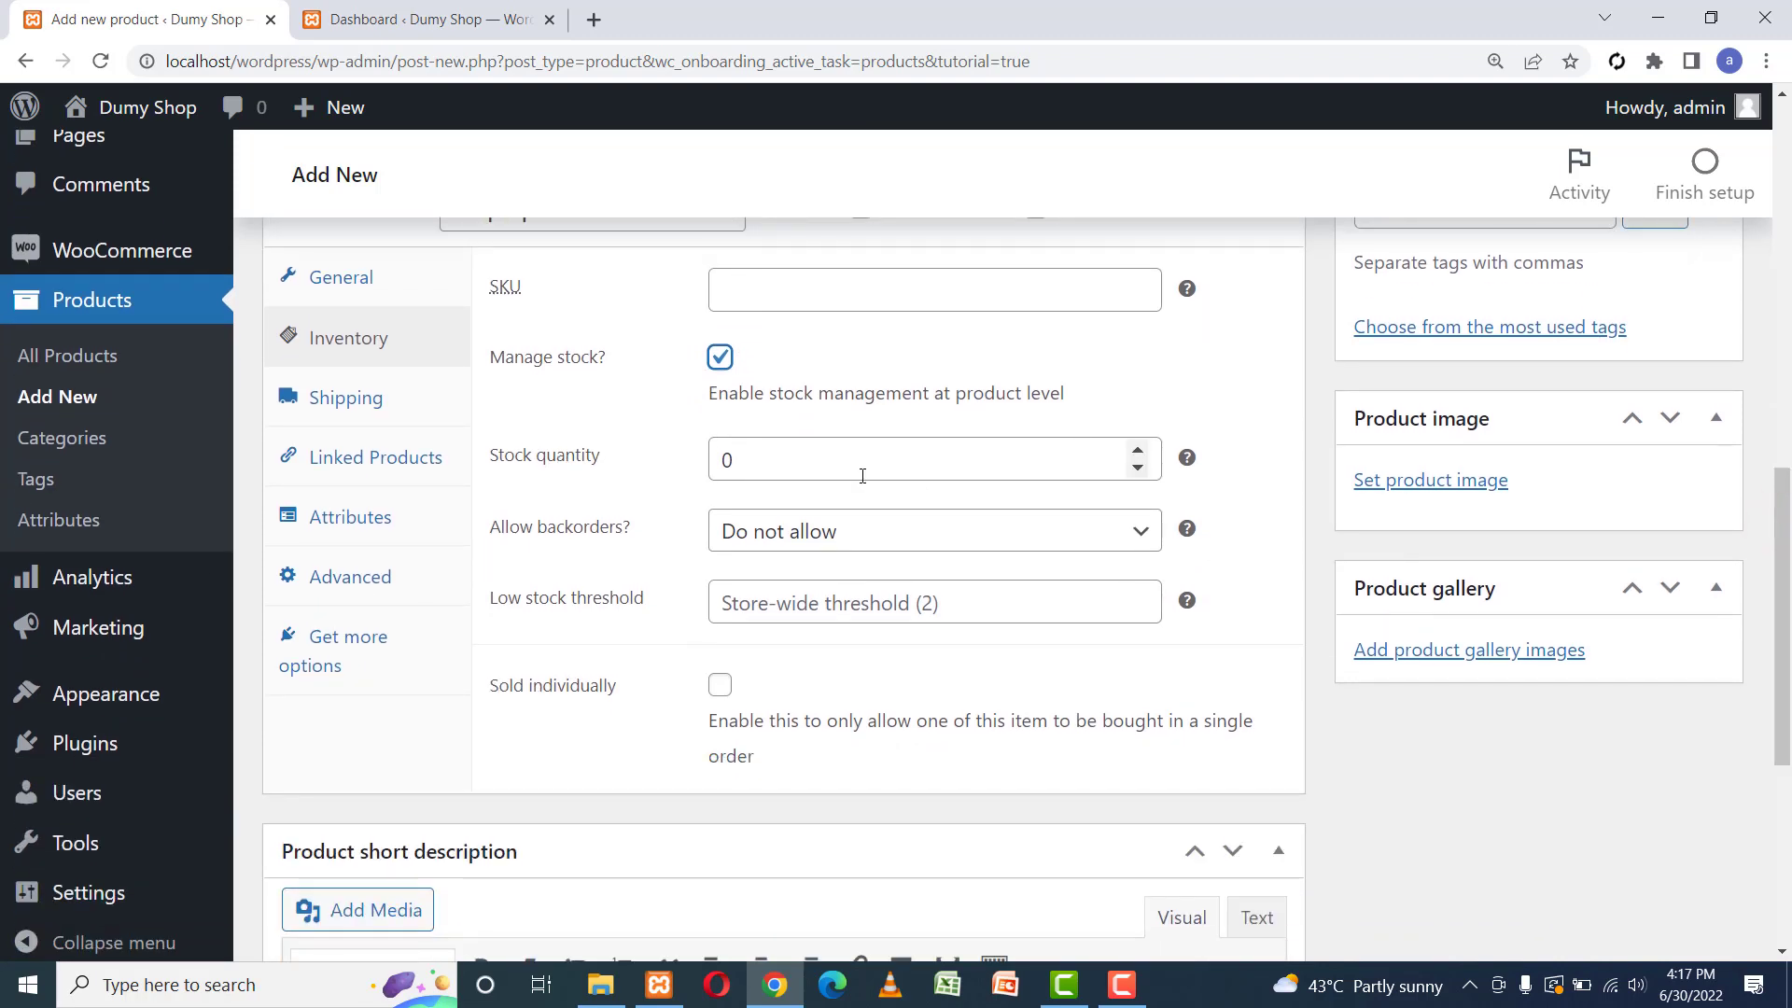
# Set stock quantity to 50, keep backorders disallowed, and set low stock threshold 2.
pyautogui.click(758, 449)
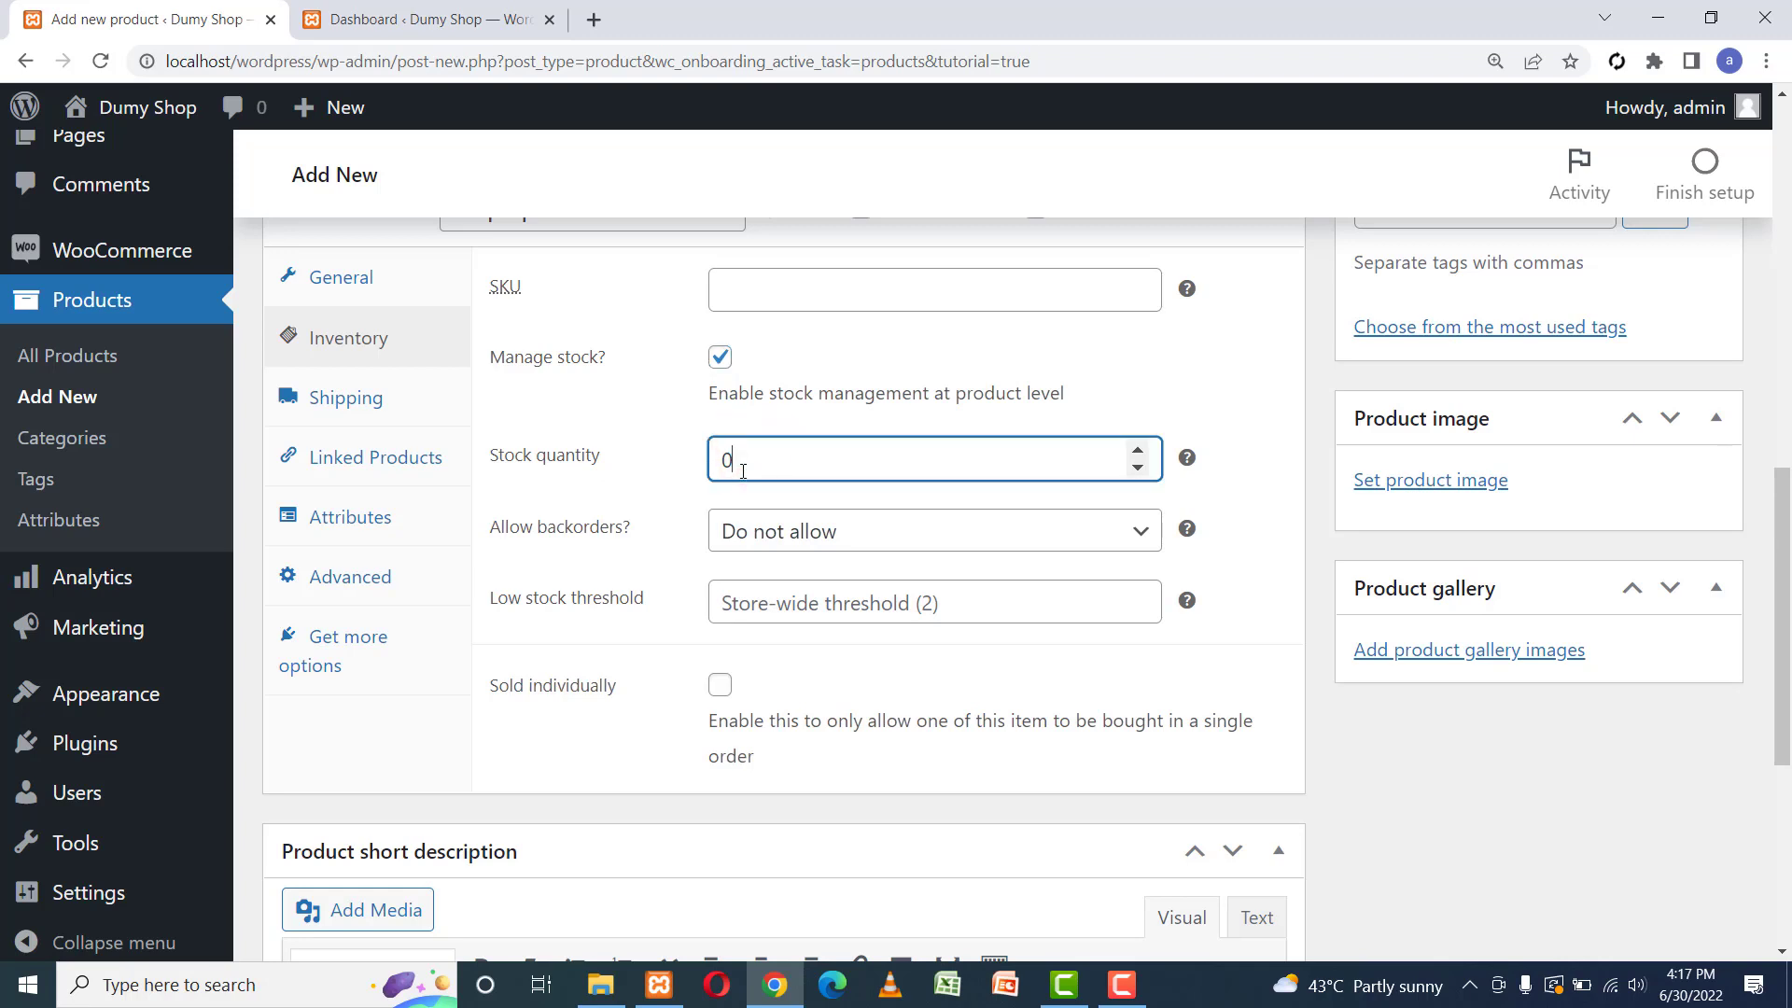
pyautogui.press('BackSpace')
pyautogui.write('50')
pyautogui.click(992, 531)
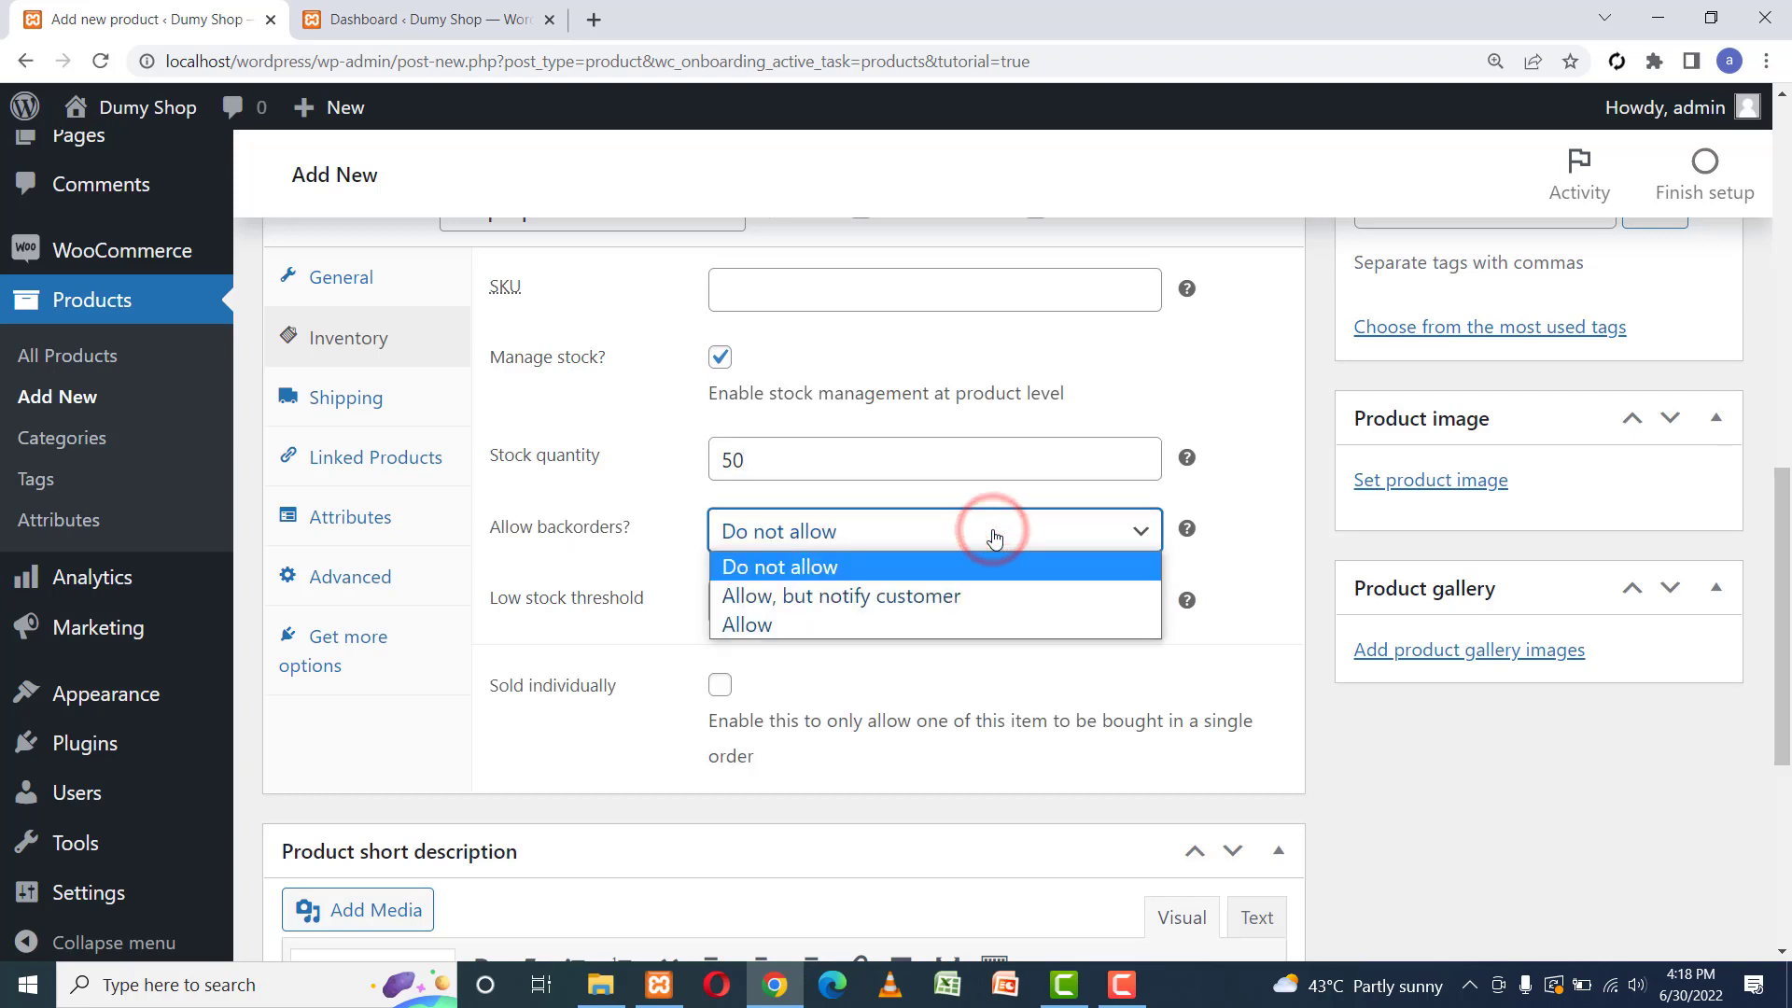
pyautogui.click(992, 530)
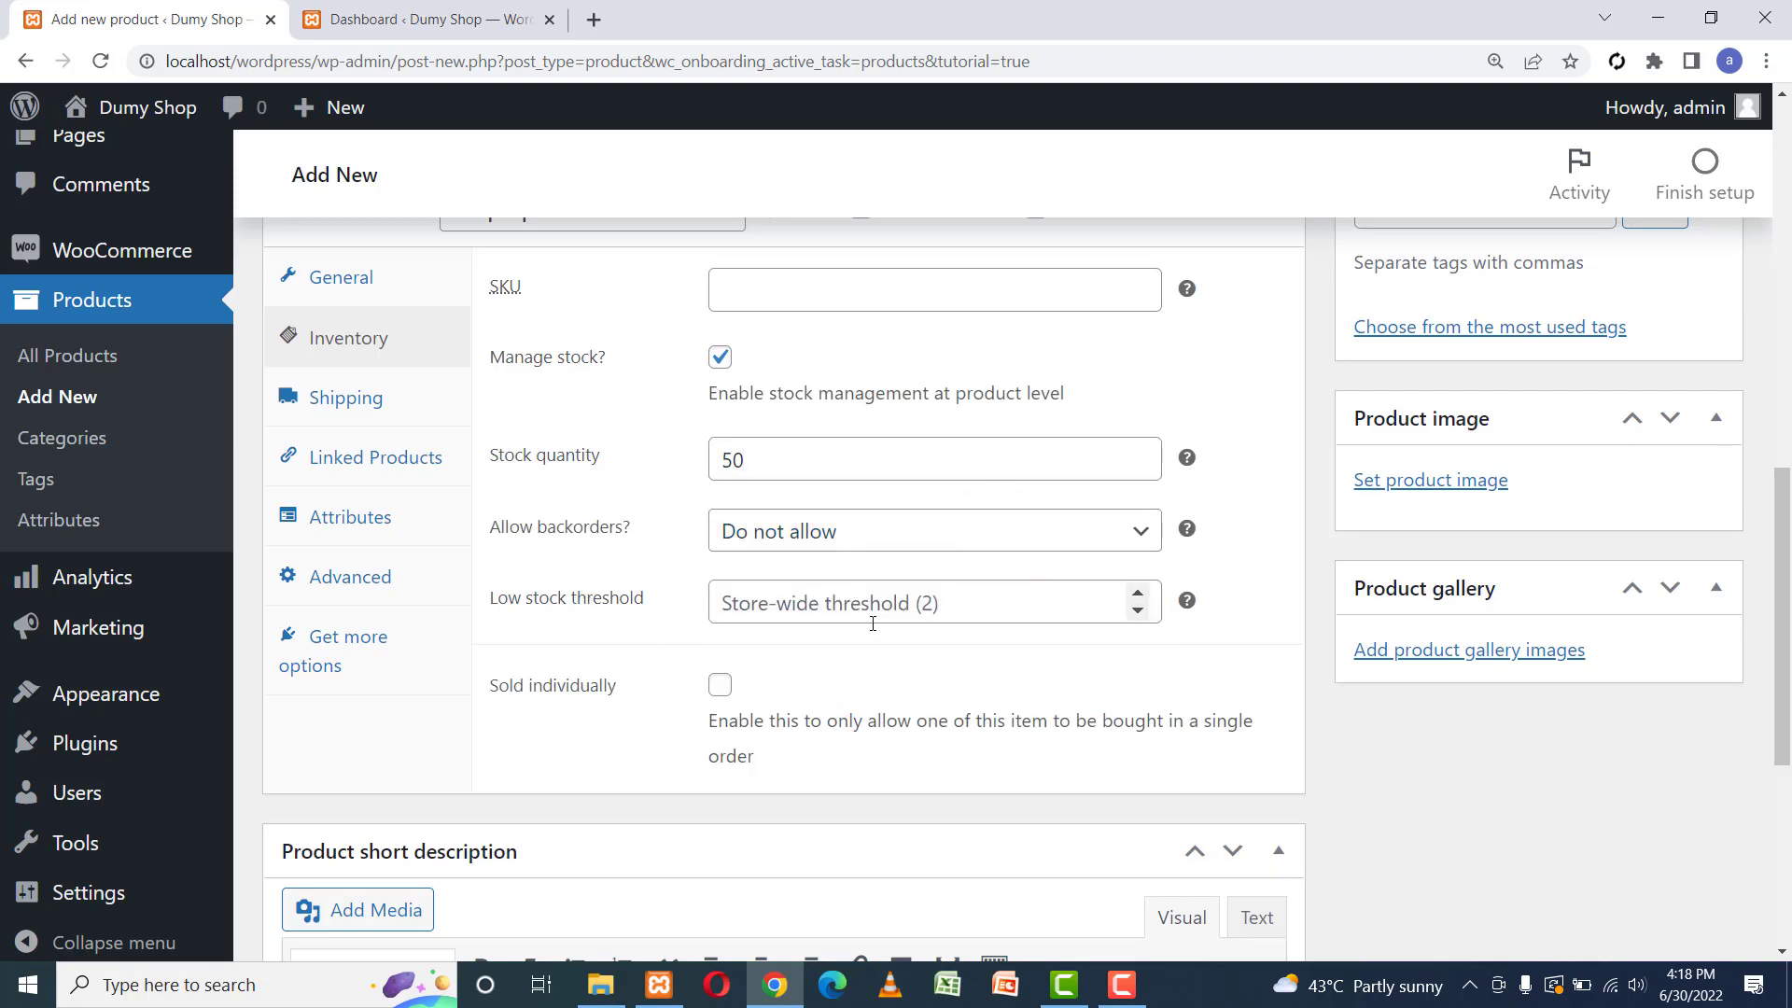
pyautogui.click(924, 608)
pyautogui.write('2')
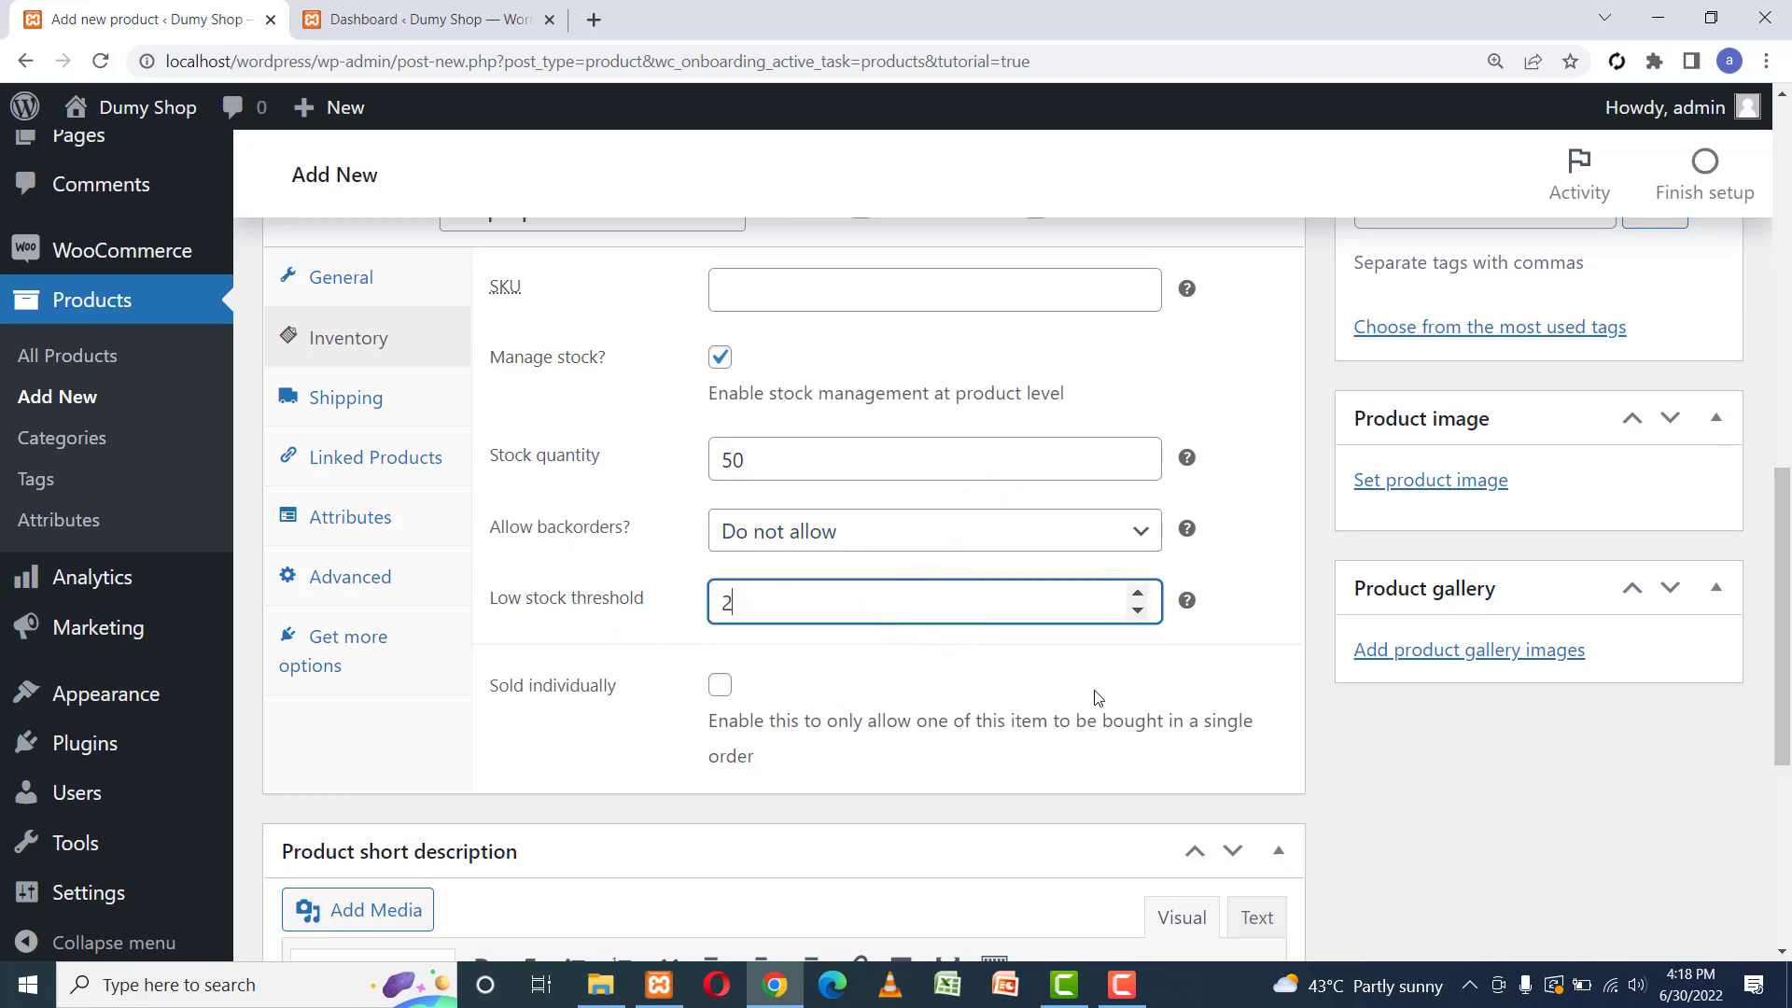
pyautogui.click(827, 656)
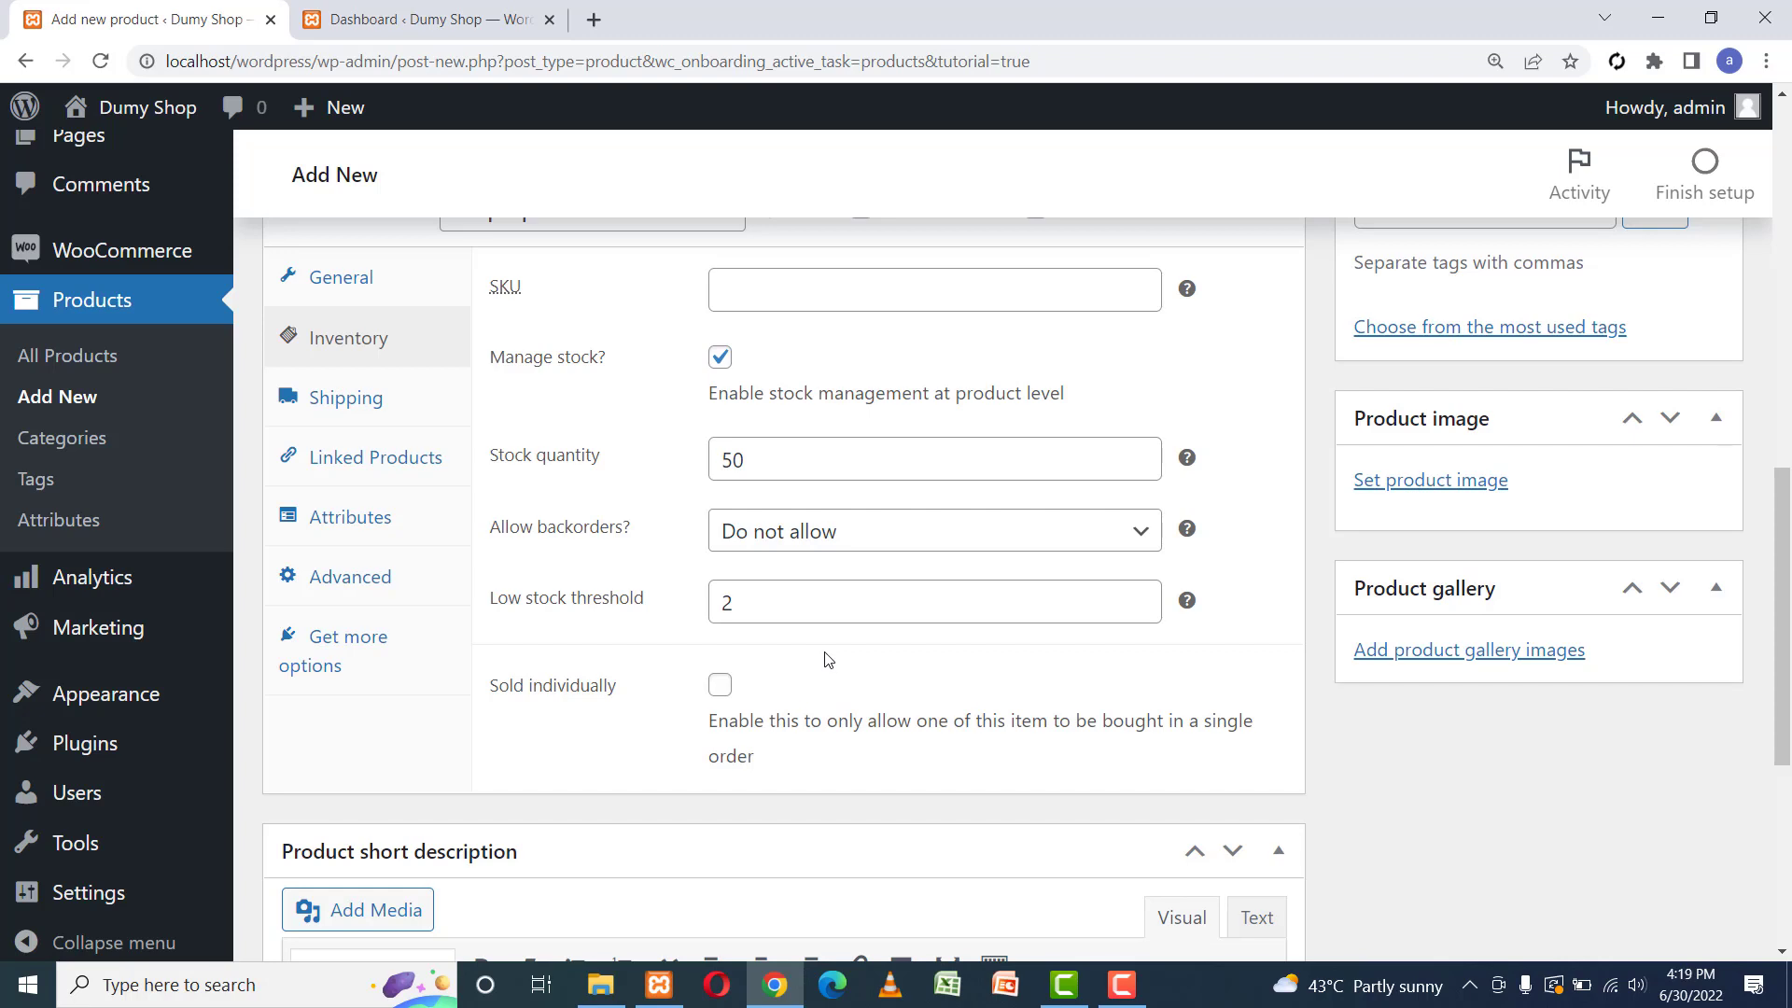
# Review the Shipping, Linked Products, Attributes and Advanced tabs, leaving no shipping class.
pyautogui.scroll(3, 827, 659)
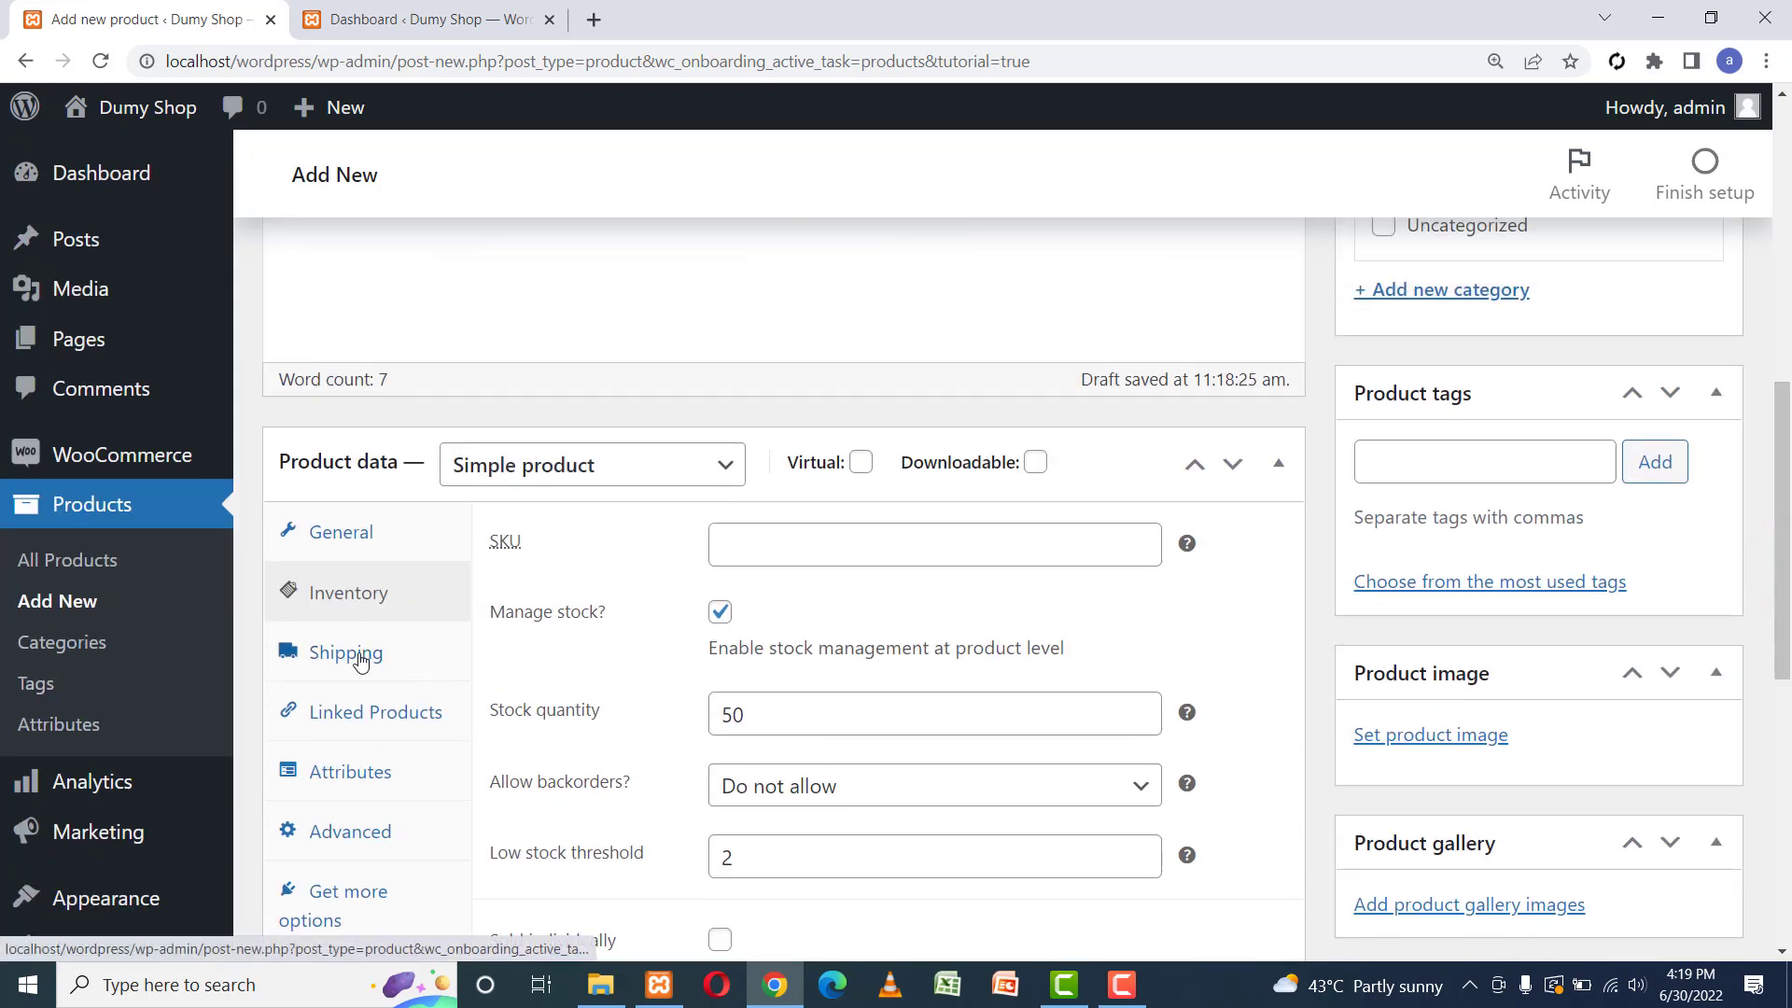
pyautogui.click(353, 653)
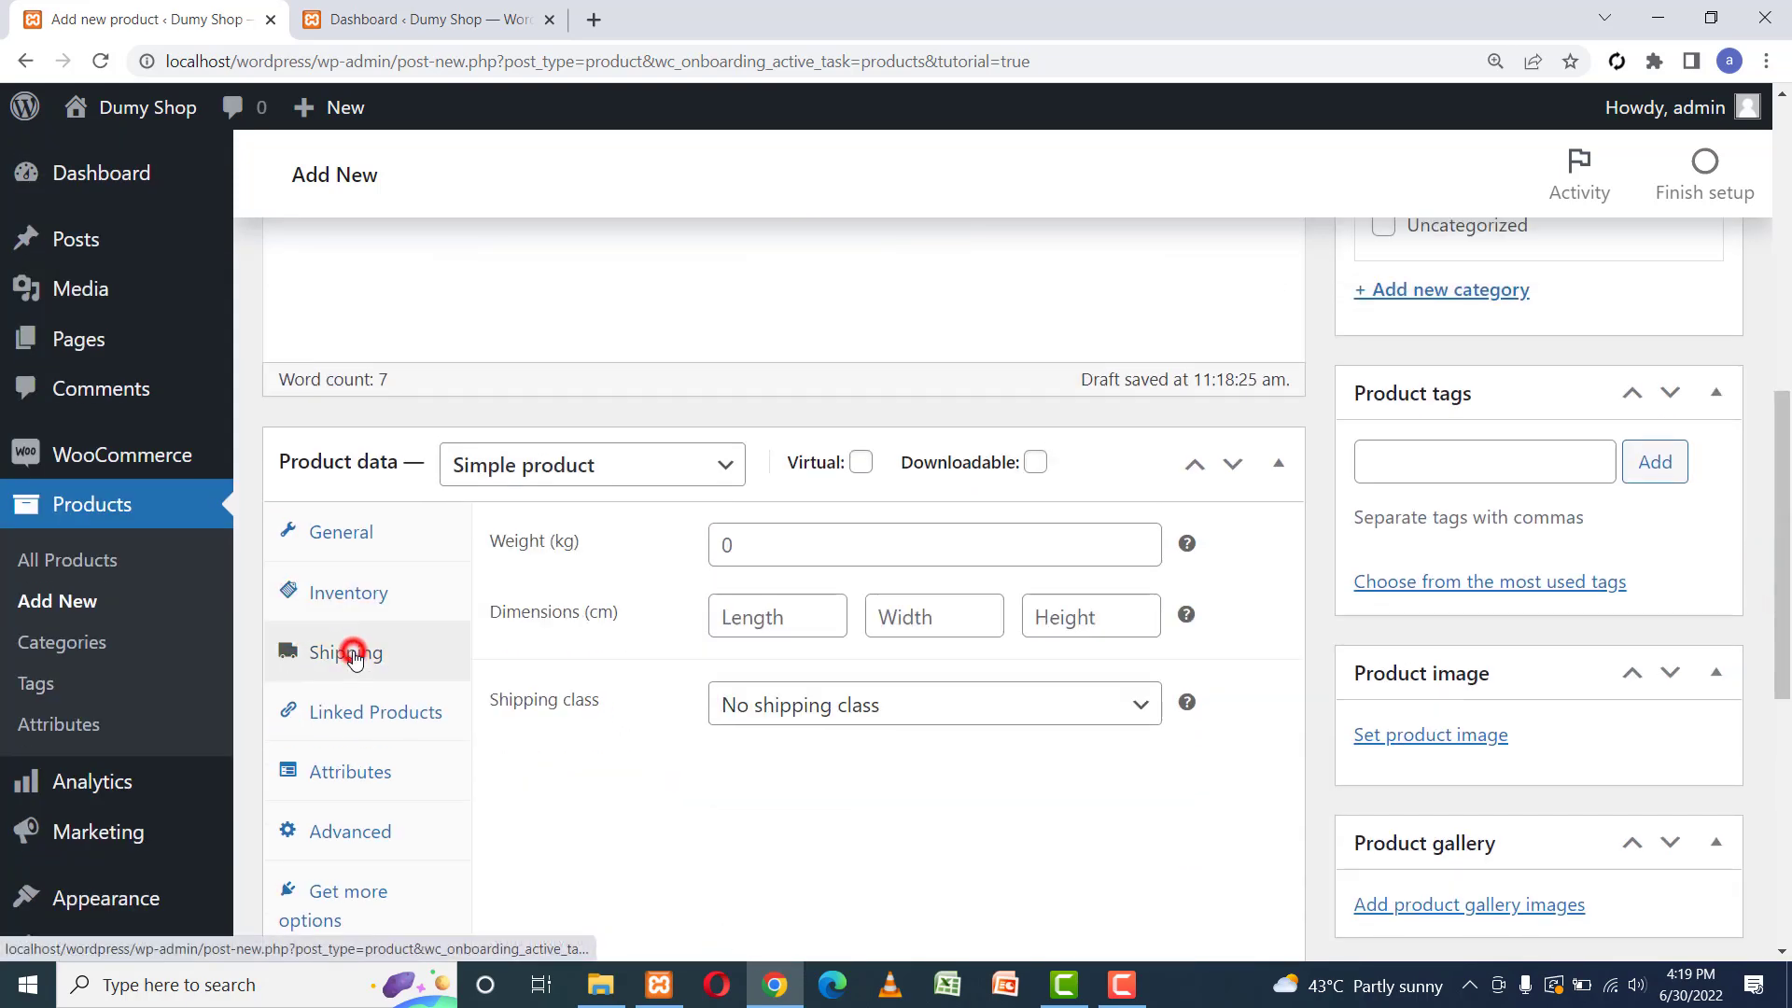
pyautogui.click(764, 544)
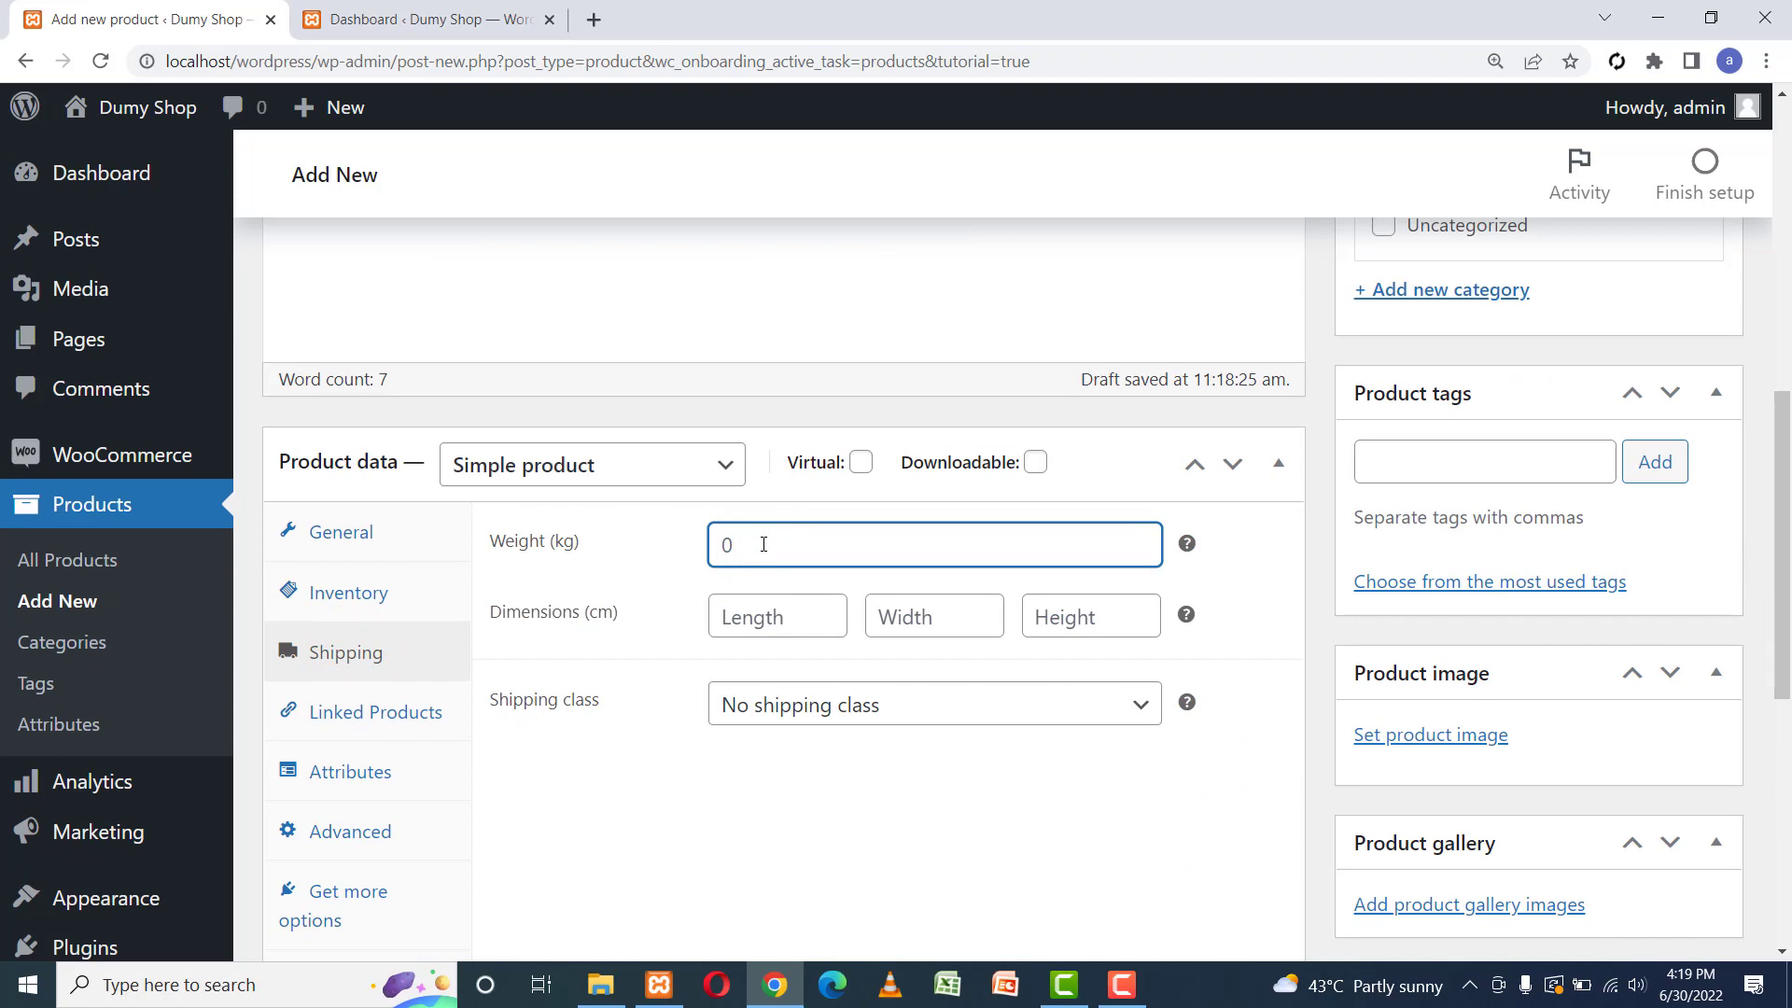
pyautogui.click(860, 709)
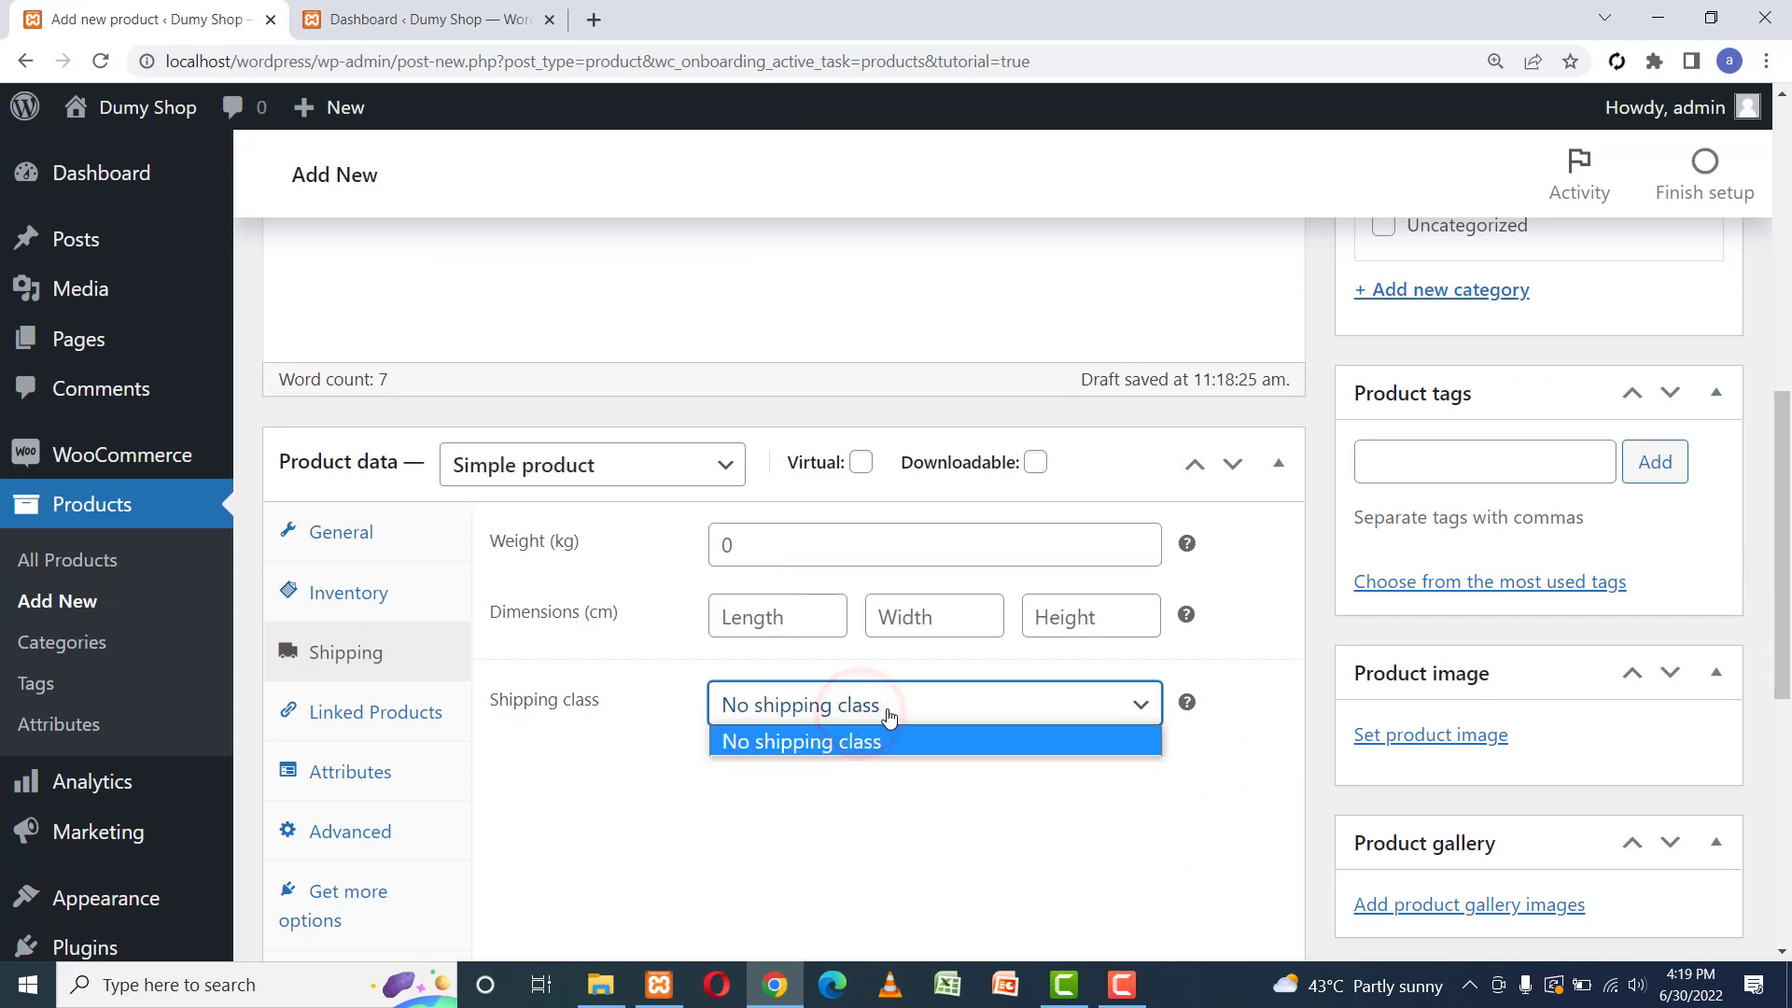
pyautogui.click(888, 715)
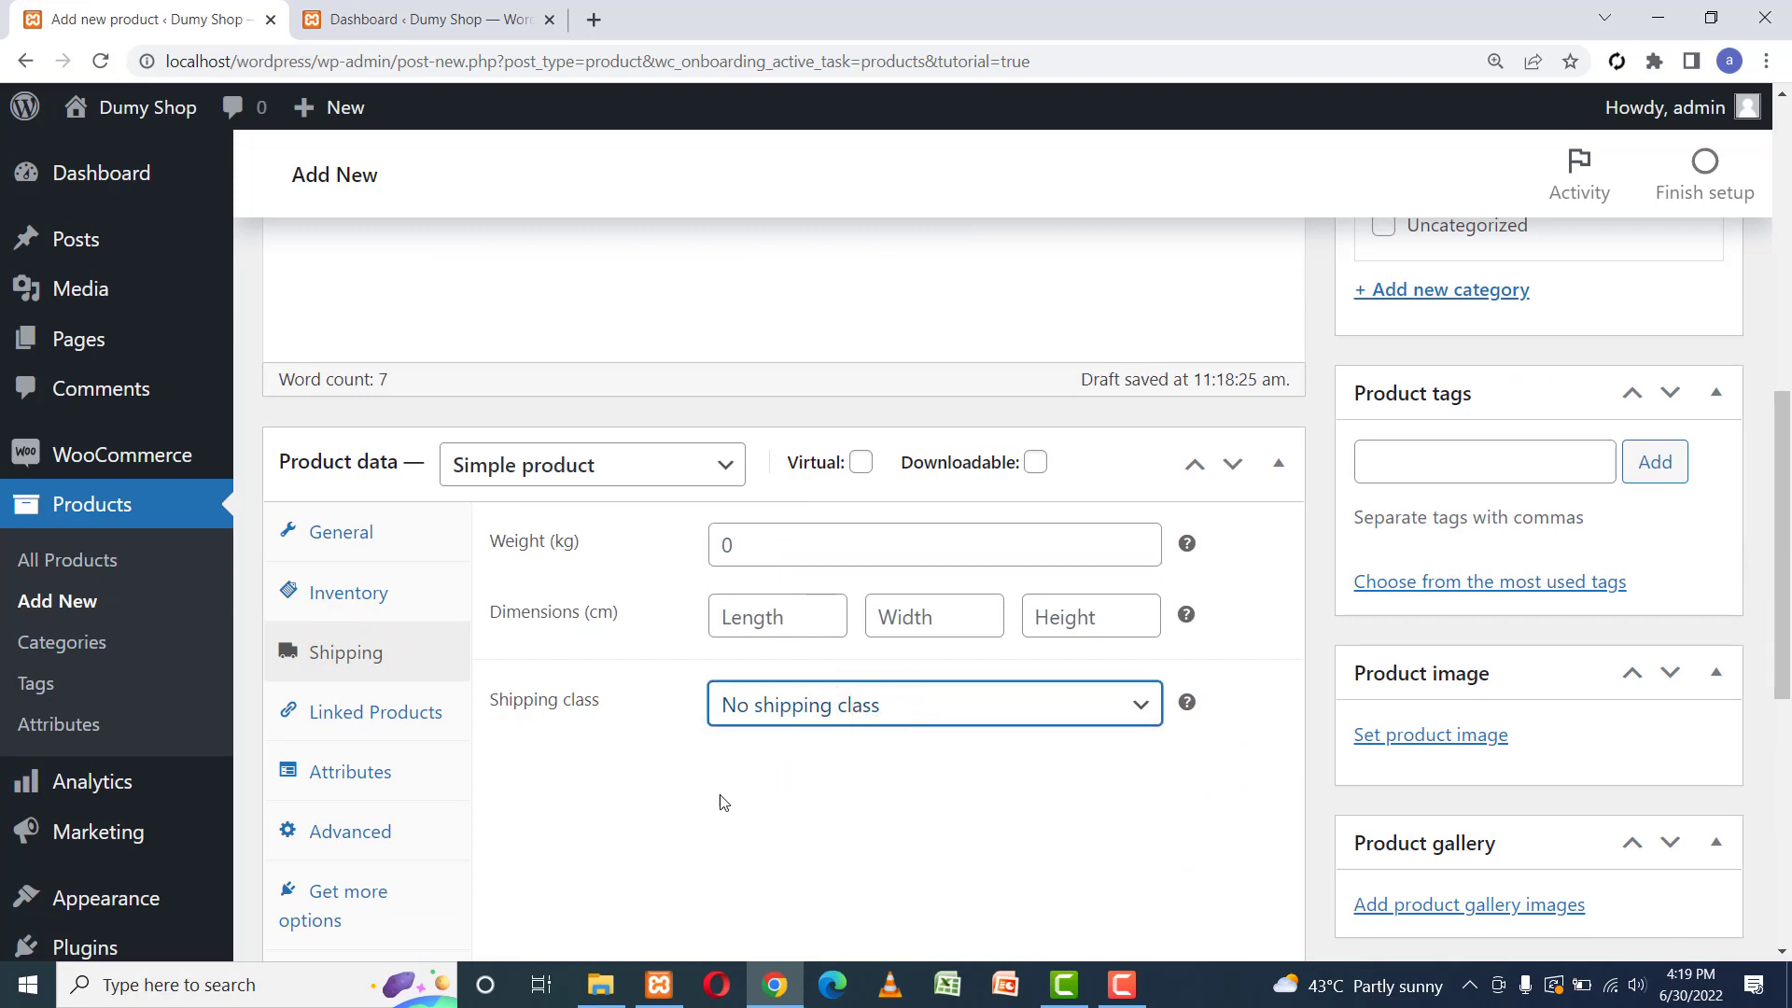
pyautogui.click(342, 713)
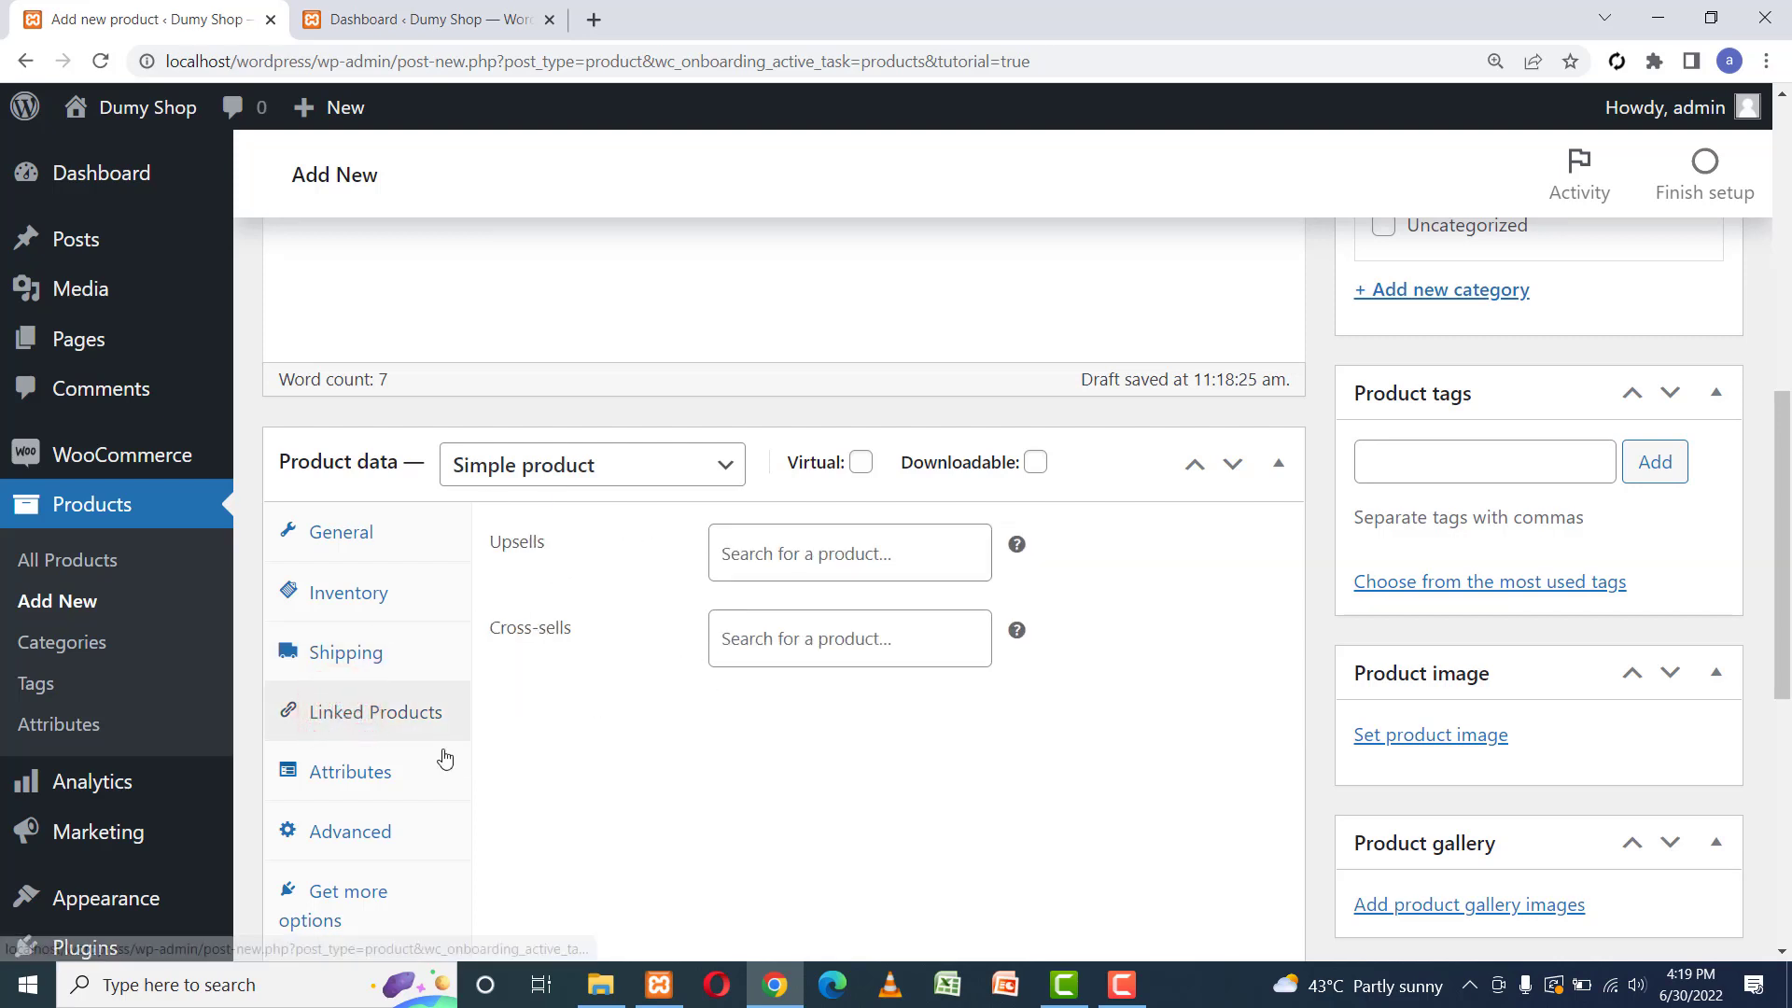
pyautogui.click(325, 774)
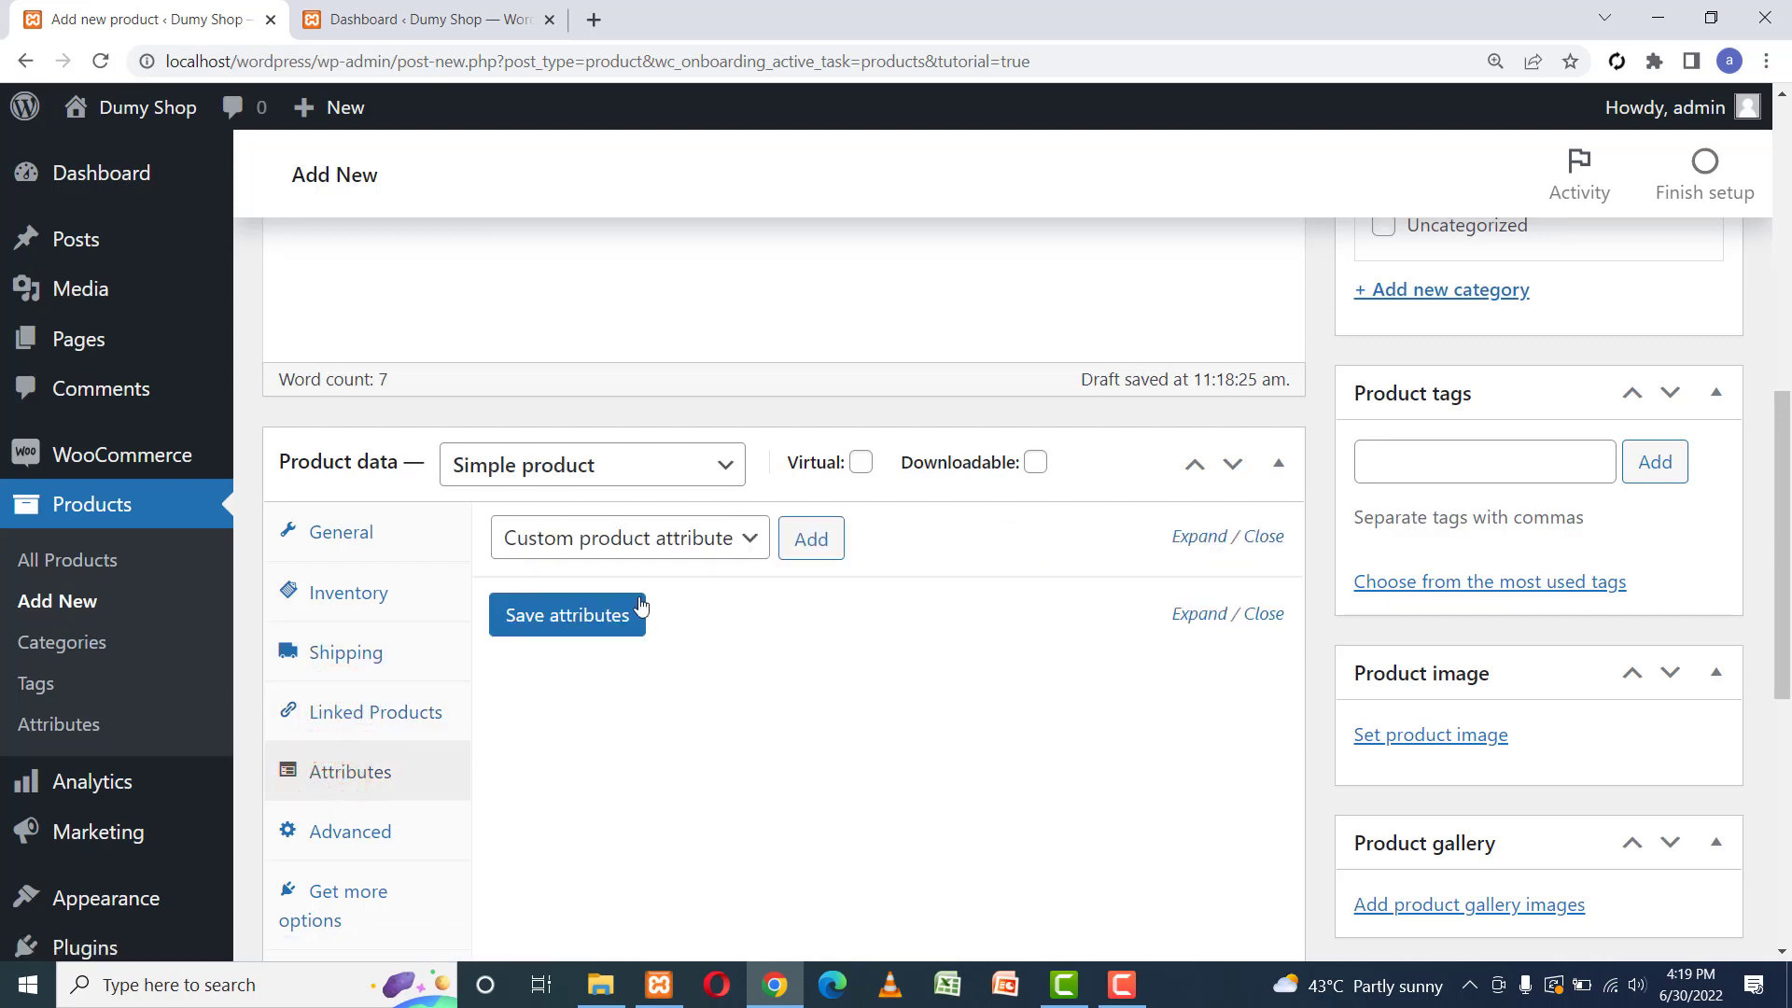
pyautogui.click(353, 833)
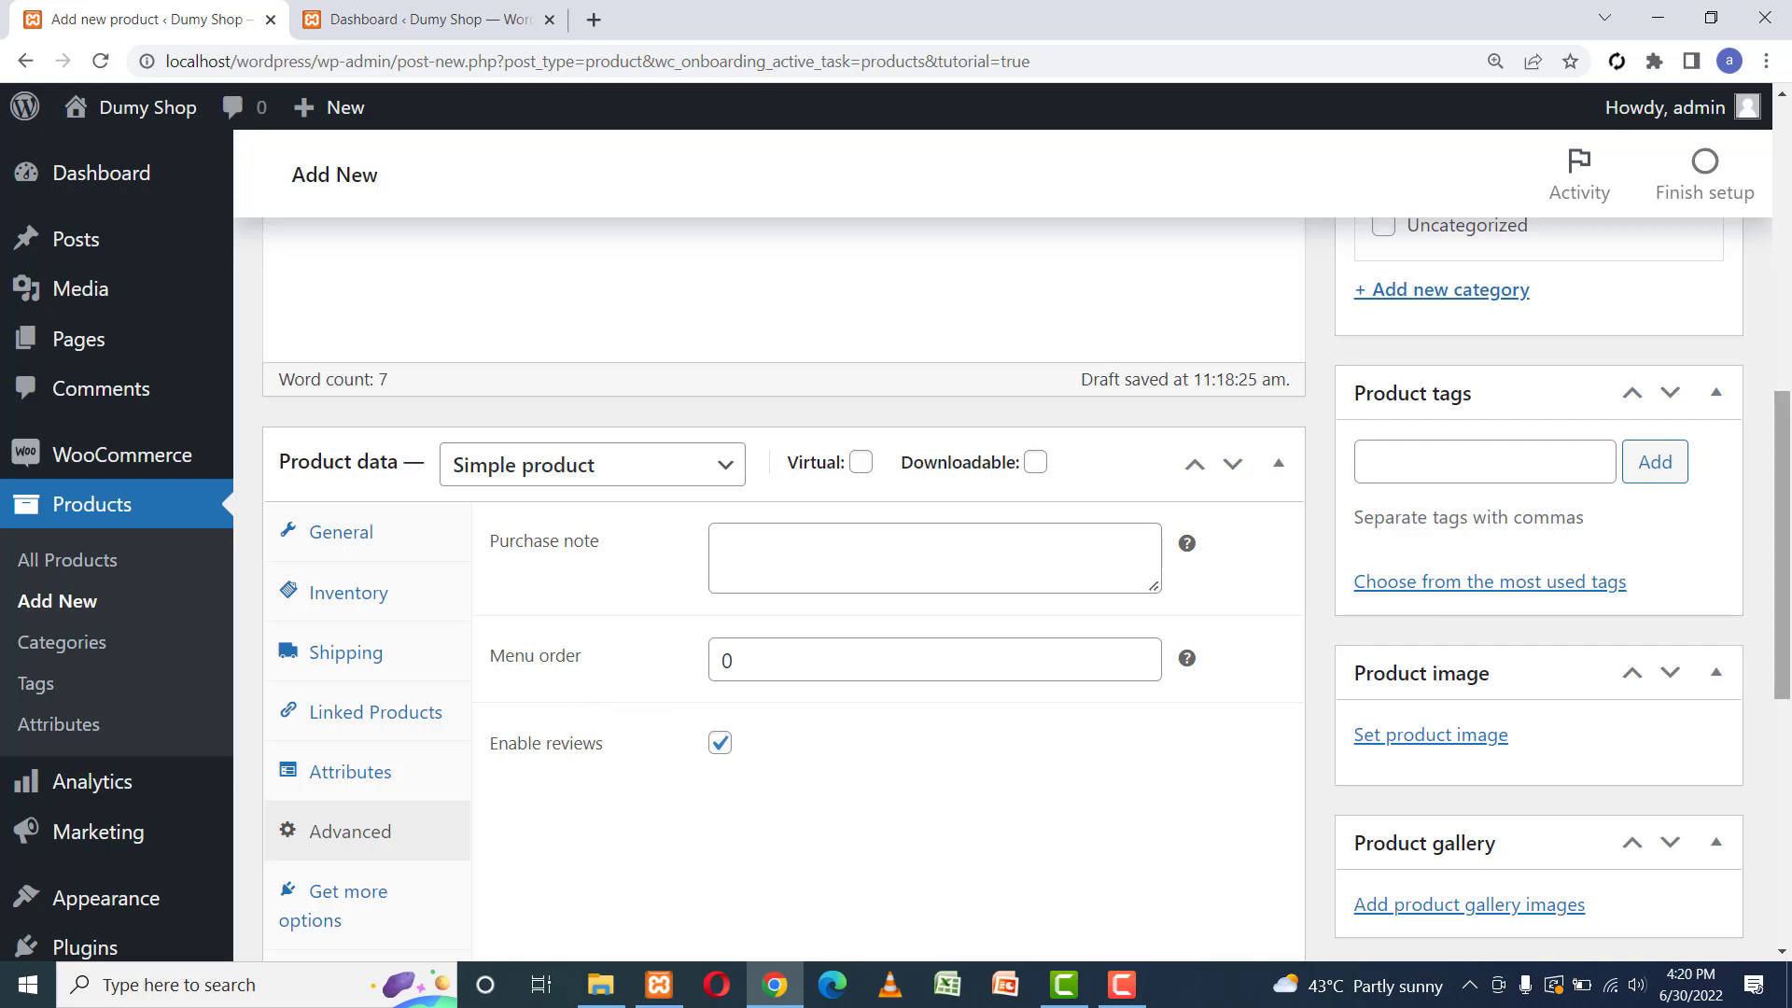
pyautogui.moveTo(1781, 551); pyautogui.dragTo(1788, 807)
# Paste 'Color : White', 'Size: 10', 'Male Shoe' into the product short description.
pyautogui.click(449, 534)
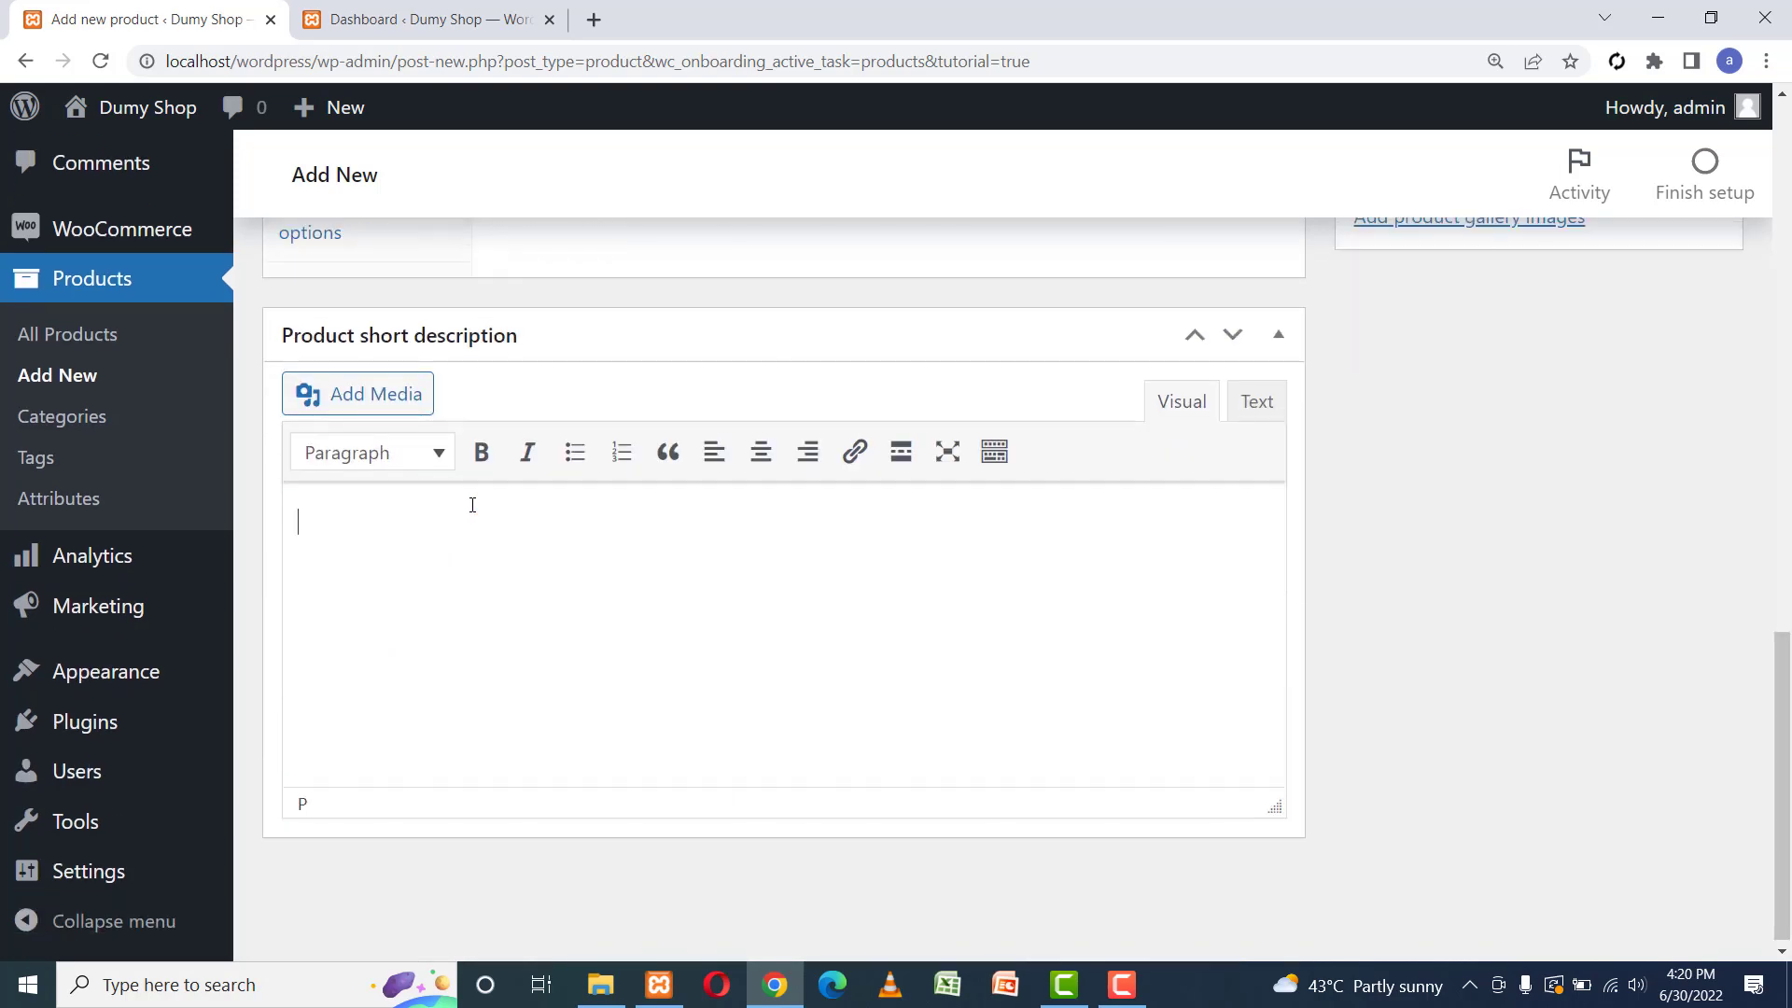
pyautogui.write('Color : White Size: 10 Male Shoe')
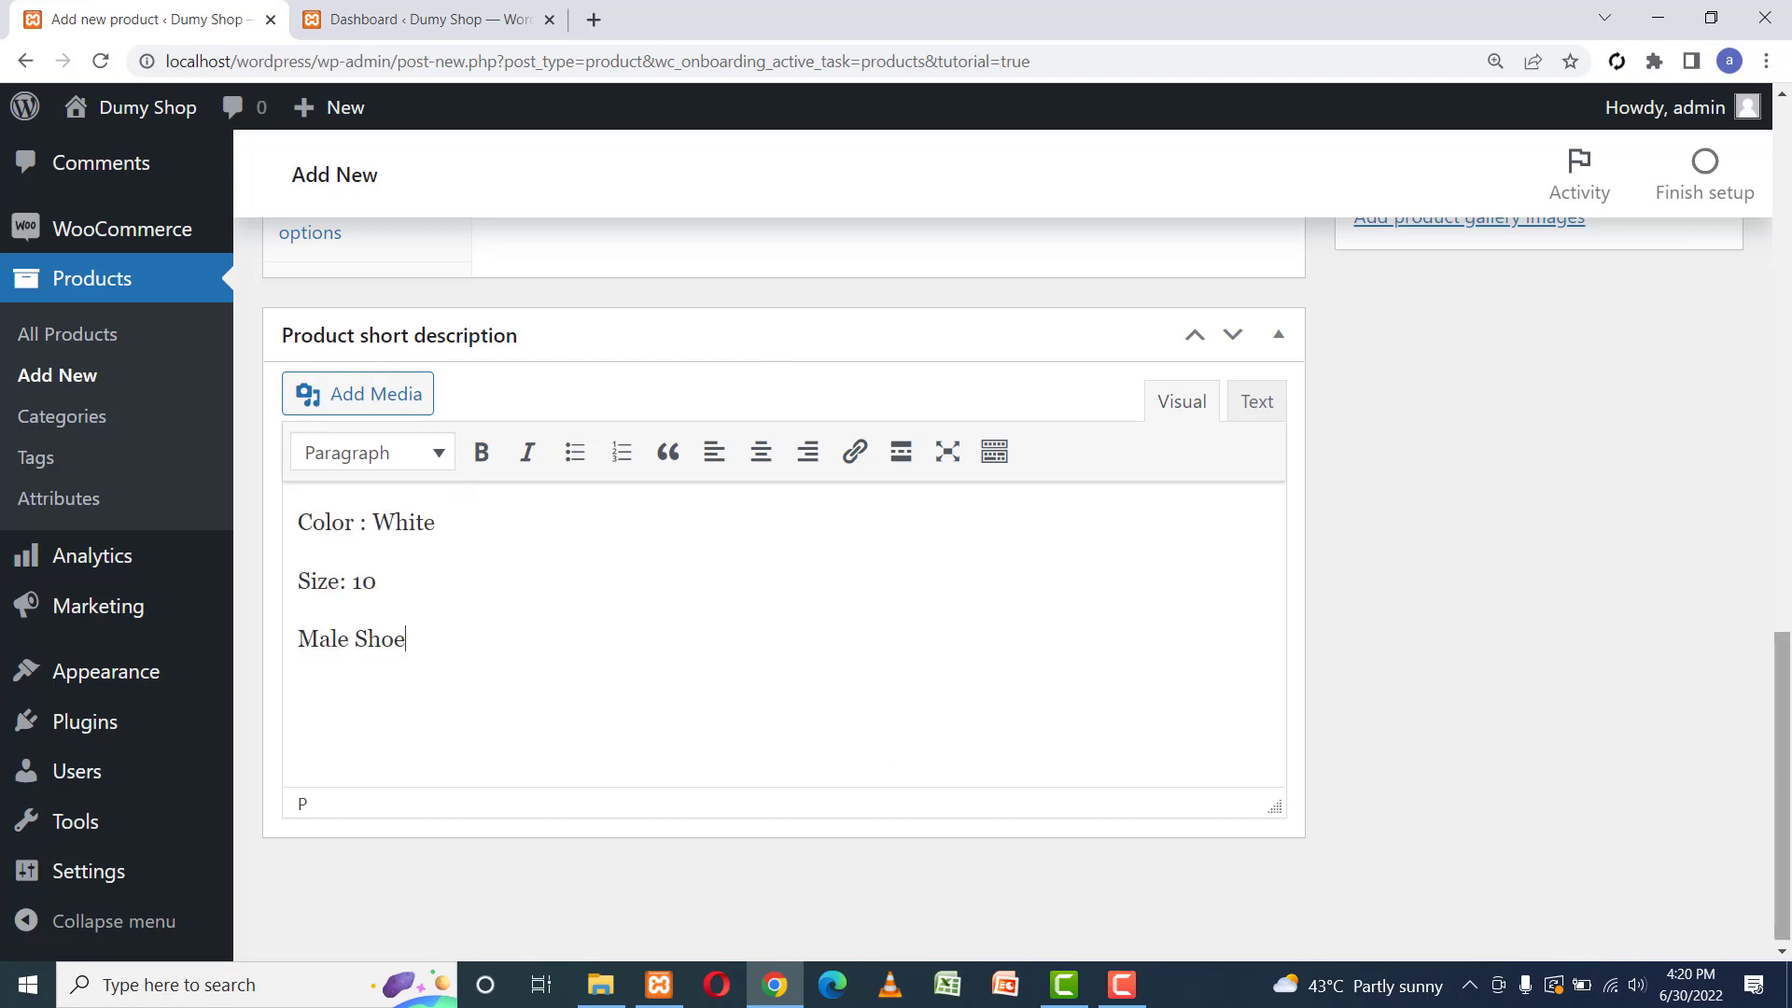
pyautogui.moveTo(1788, 773); pyautogui.dragTo(1789, 572)
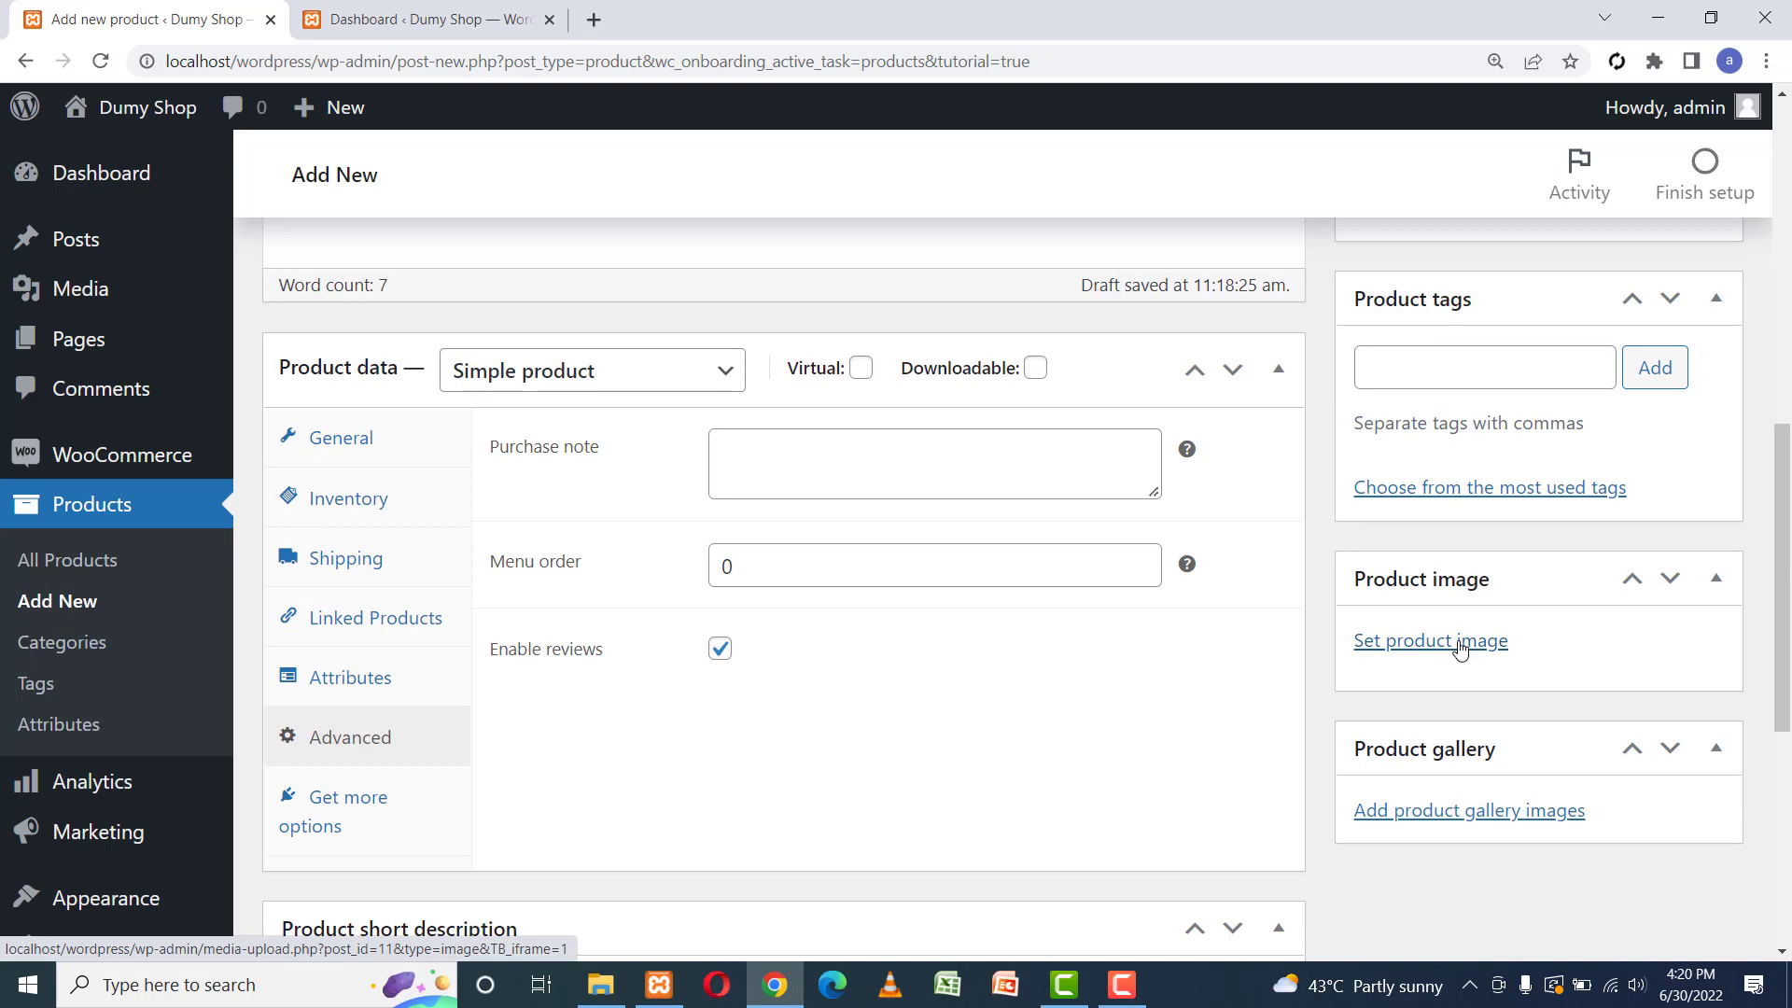
# Upload the first-frame meeting-room PNG from Documents and set it as the product image.
pyautogui.click(1423, 644)
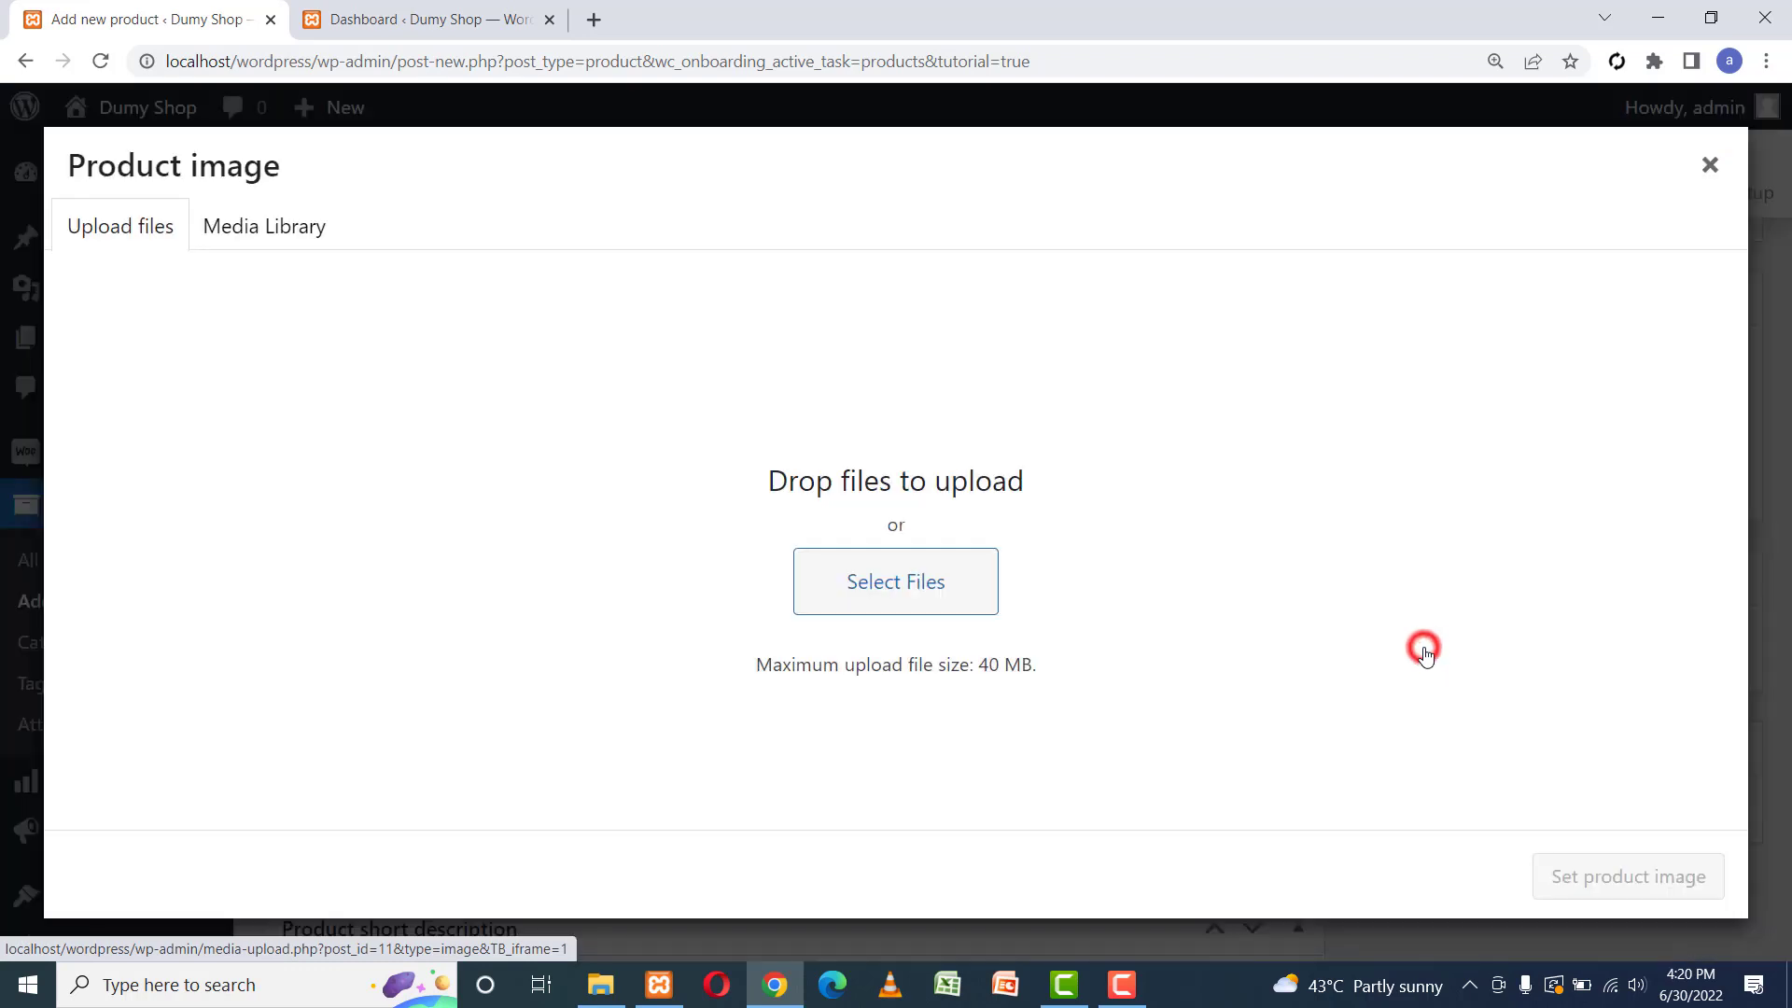
pyautogui.click(898, 583)
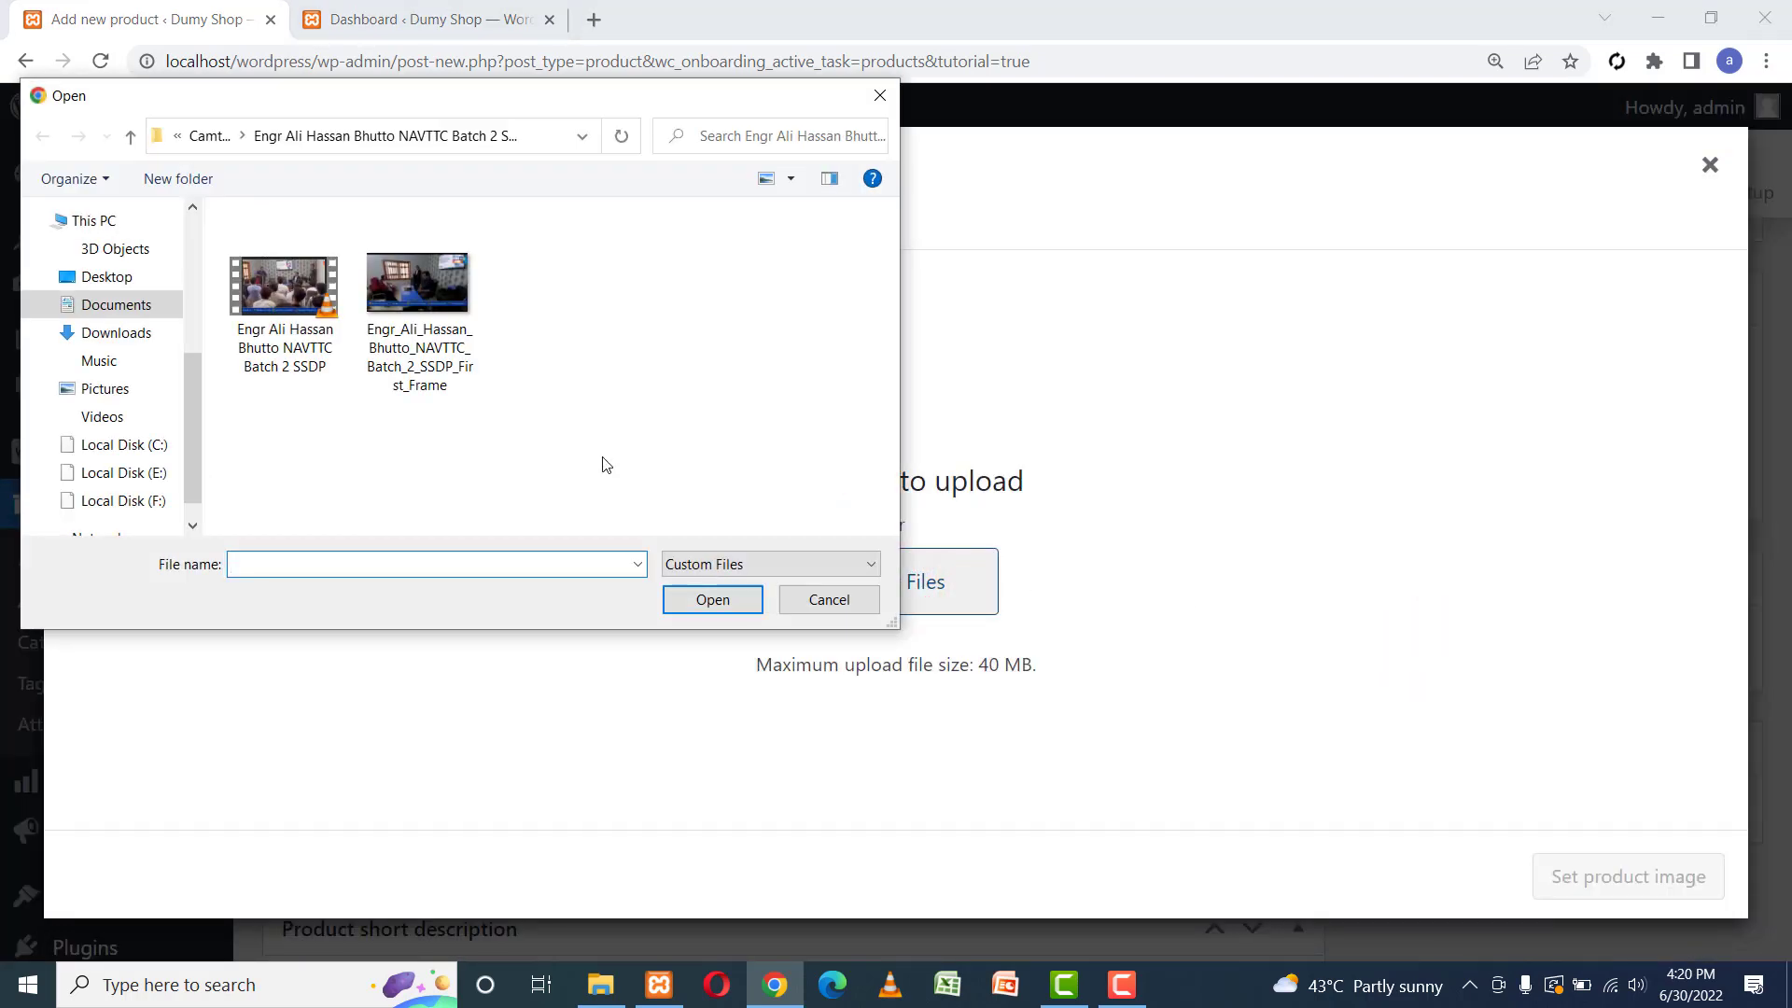
pyautogui.click(845, 599)
pyautogui.click(262, 227)
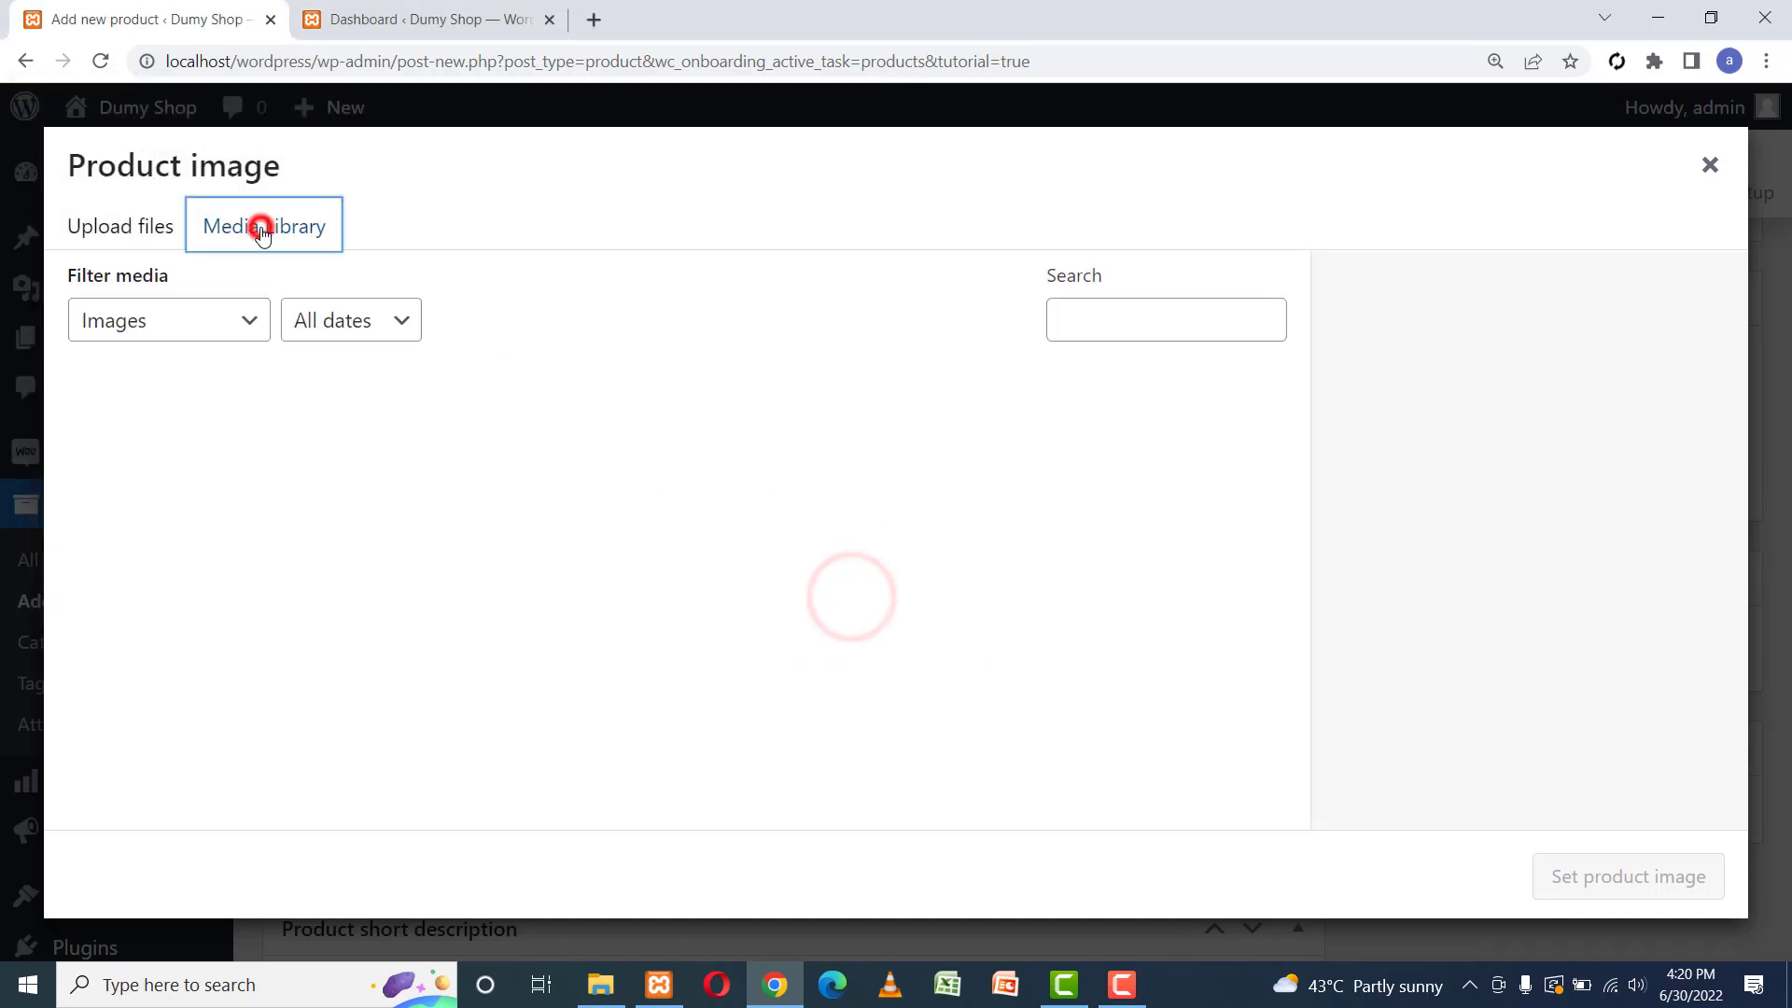
pyautogui.click(109, 231)
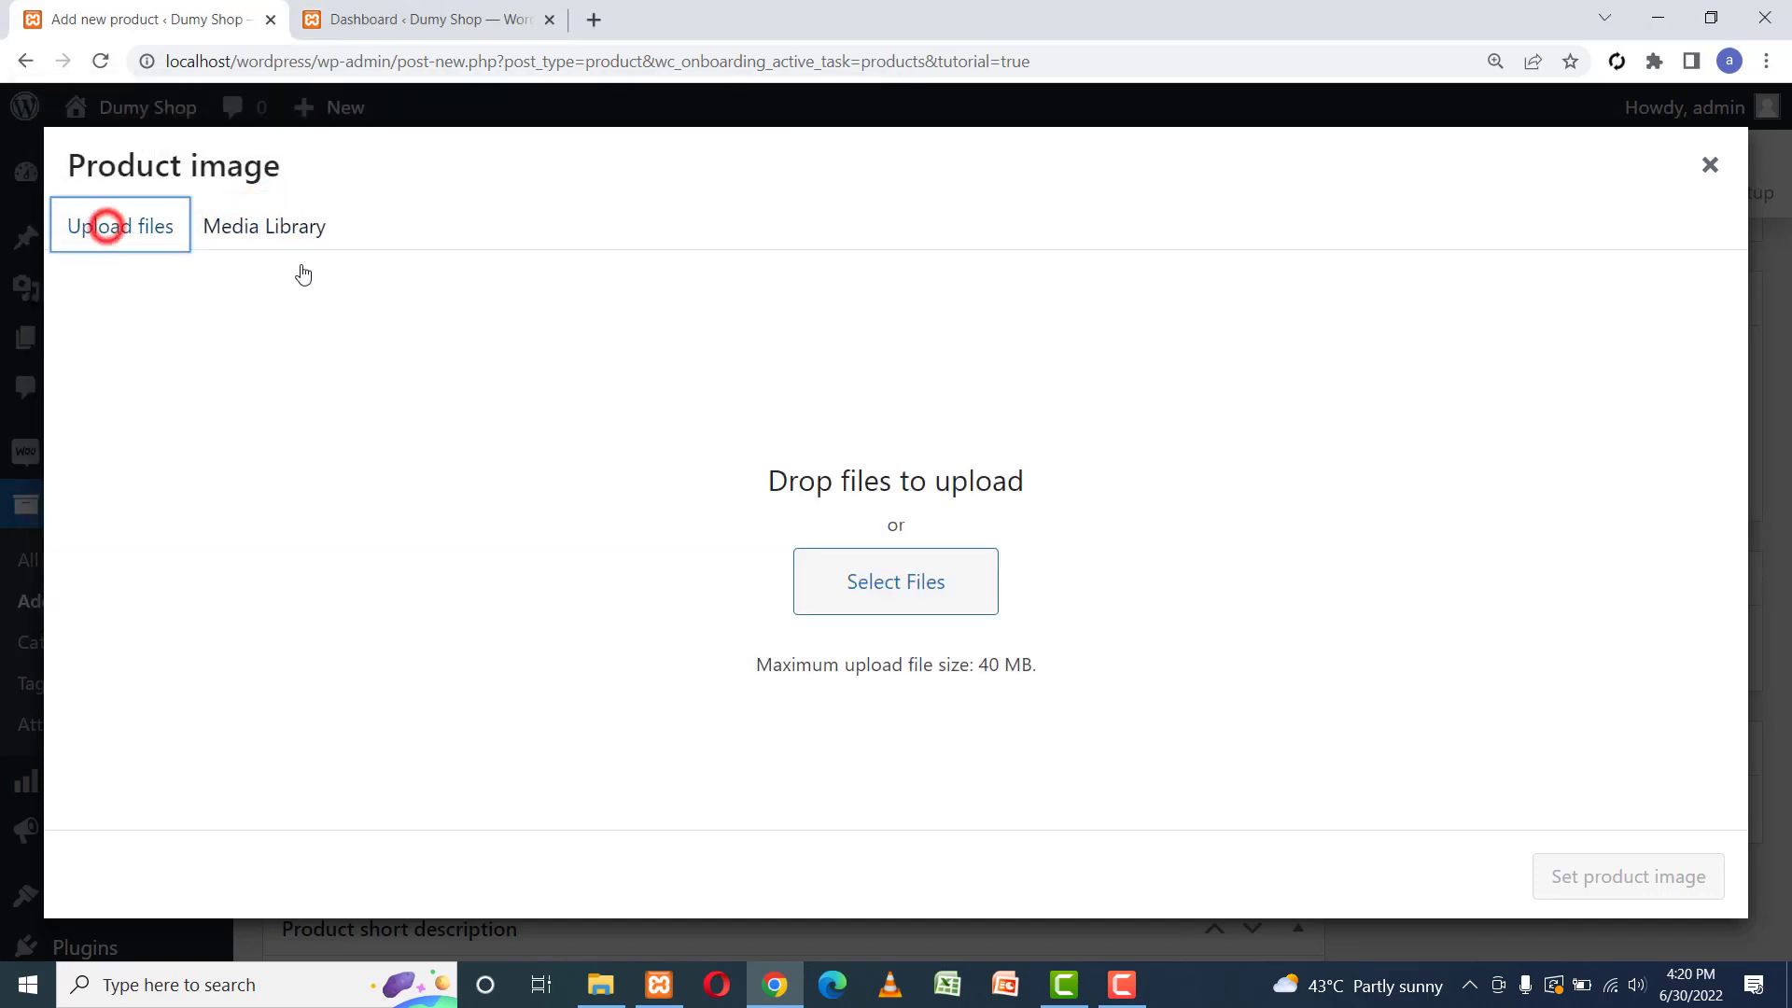
pyautogui.click(893, 585)
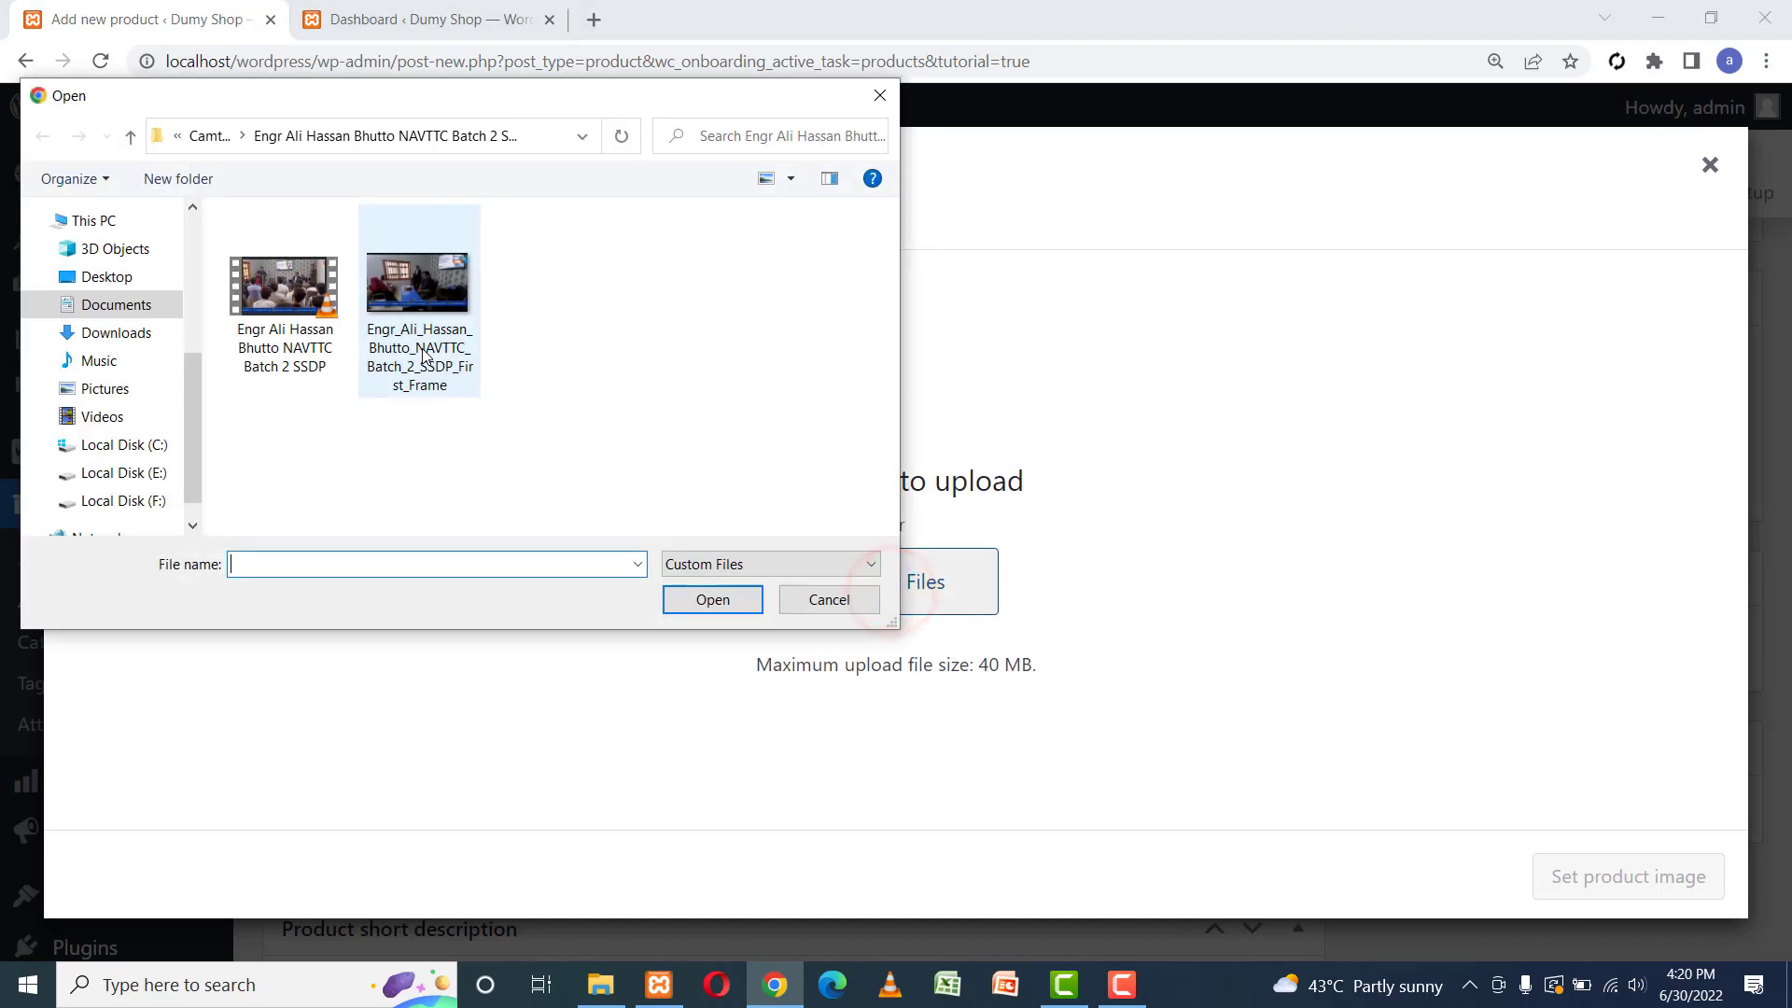
pyautogui.click(415, 327)
pyautogui.click(716, 597)
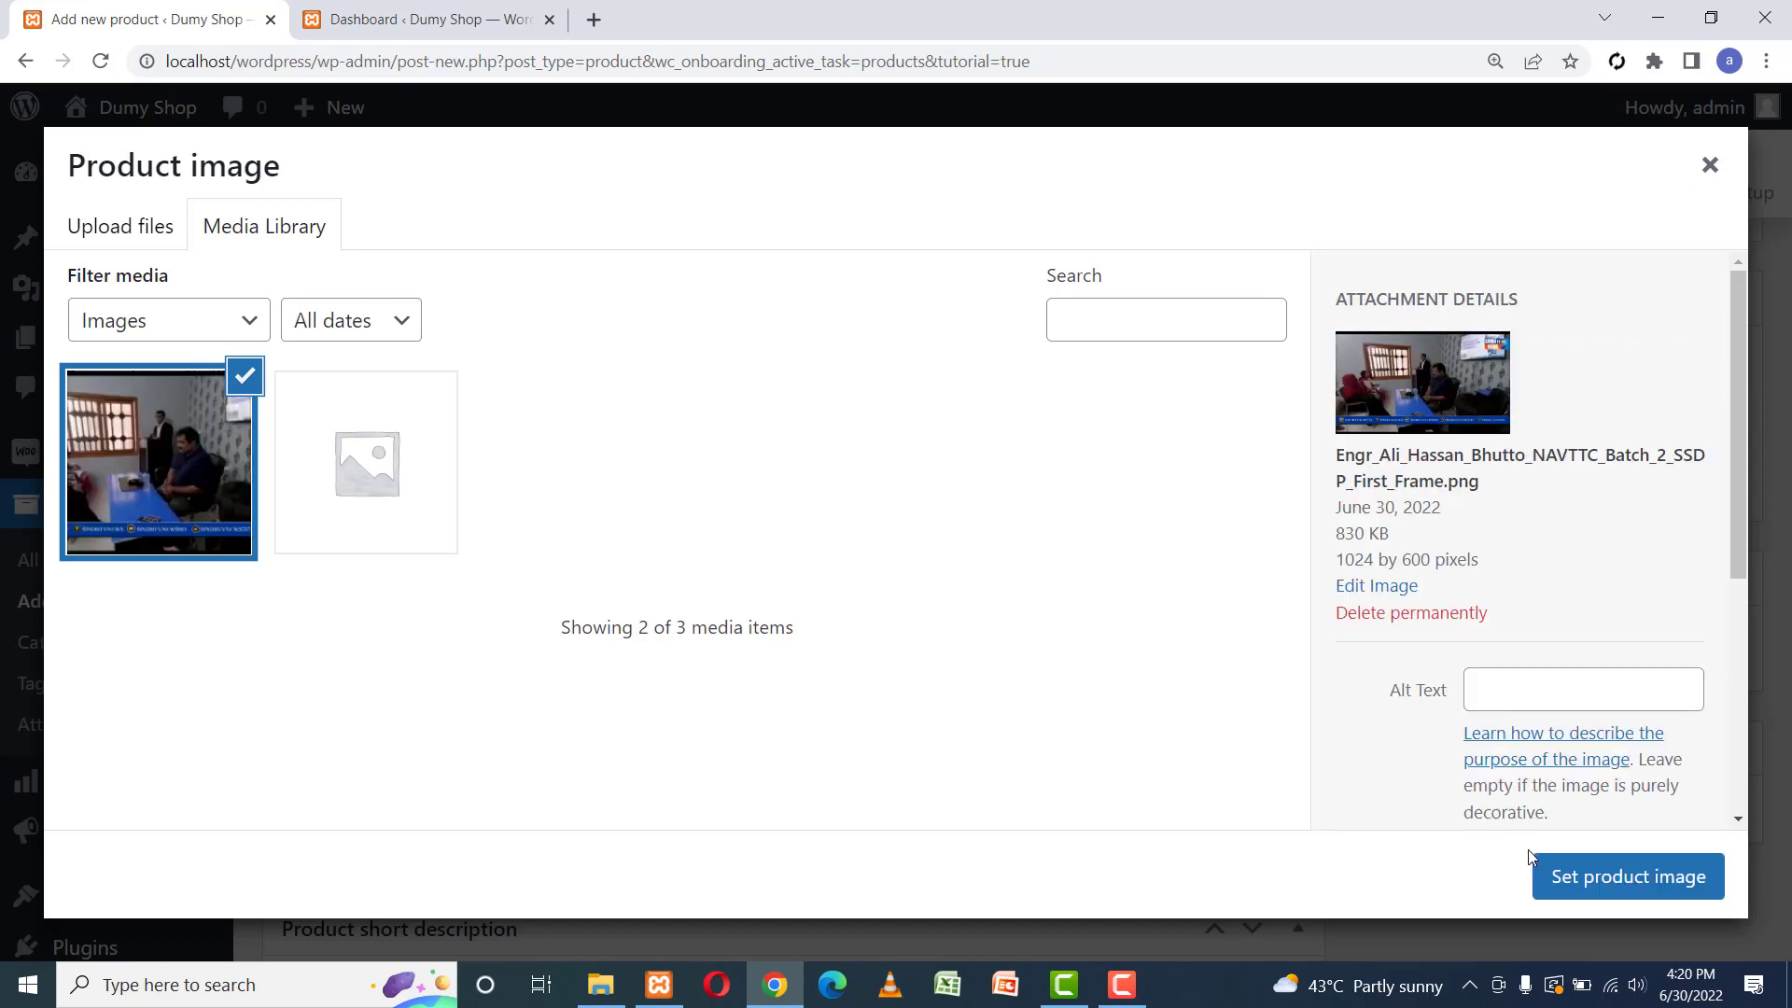
pyautogui.click(1608, 879)
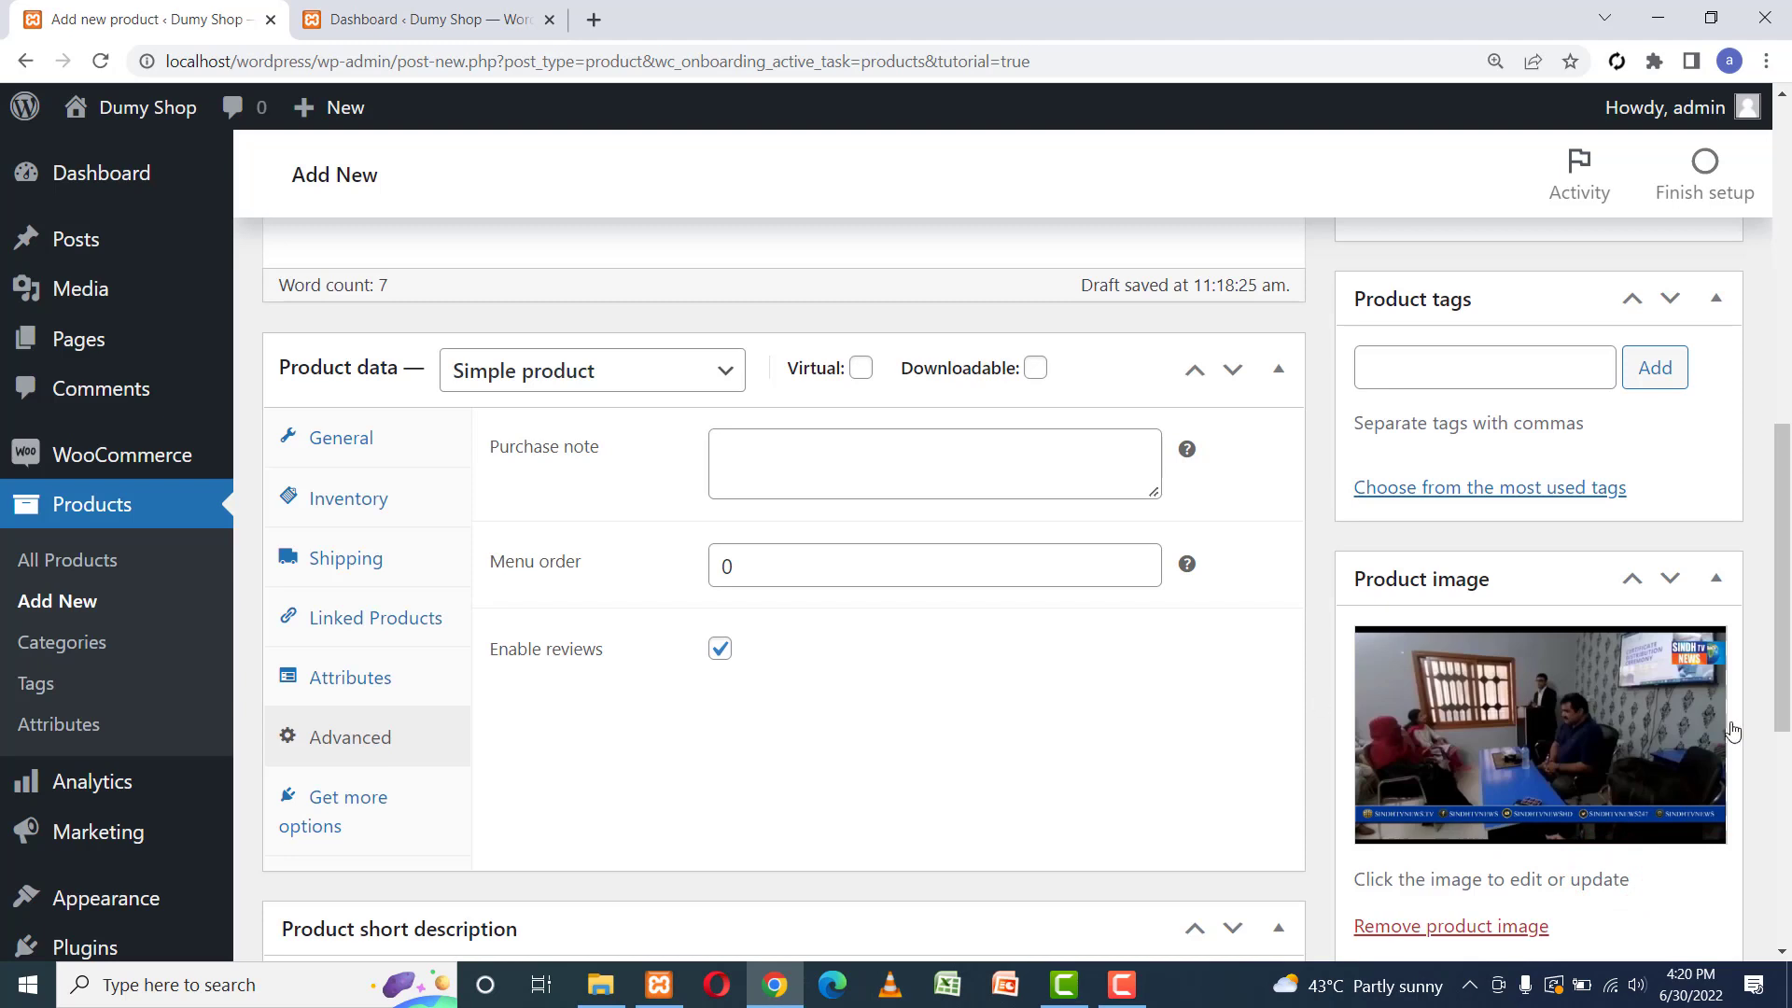
# Add a new product category named 'men'.
pyautogui.moveTo(1778, 730); pyautogui.dragTo(1776, 492)
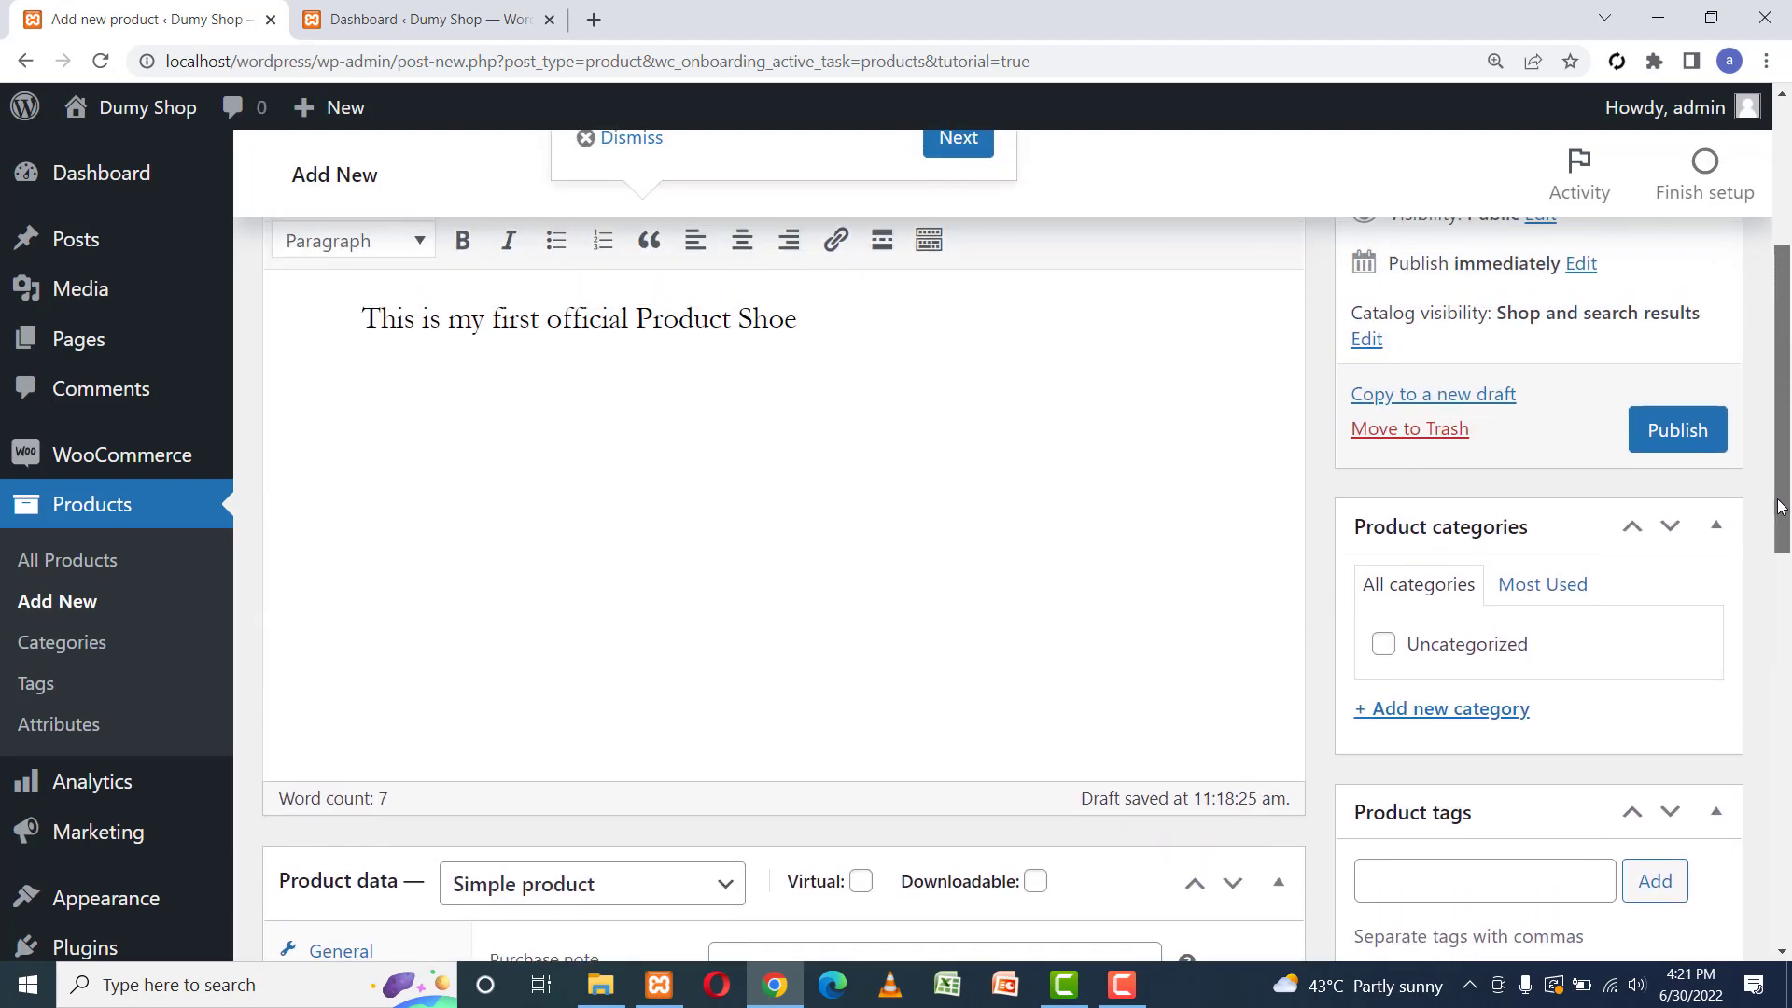
pyautogui.click(1491, 712)
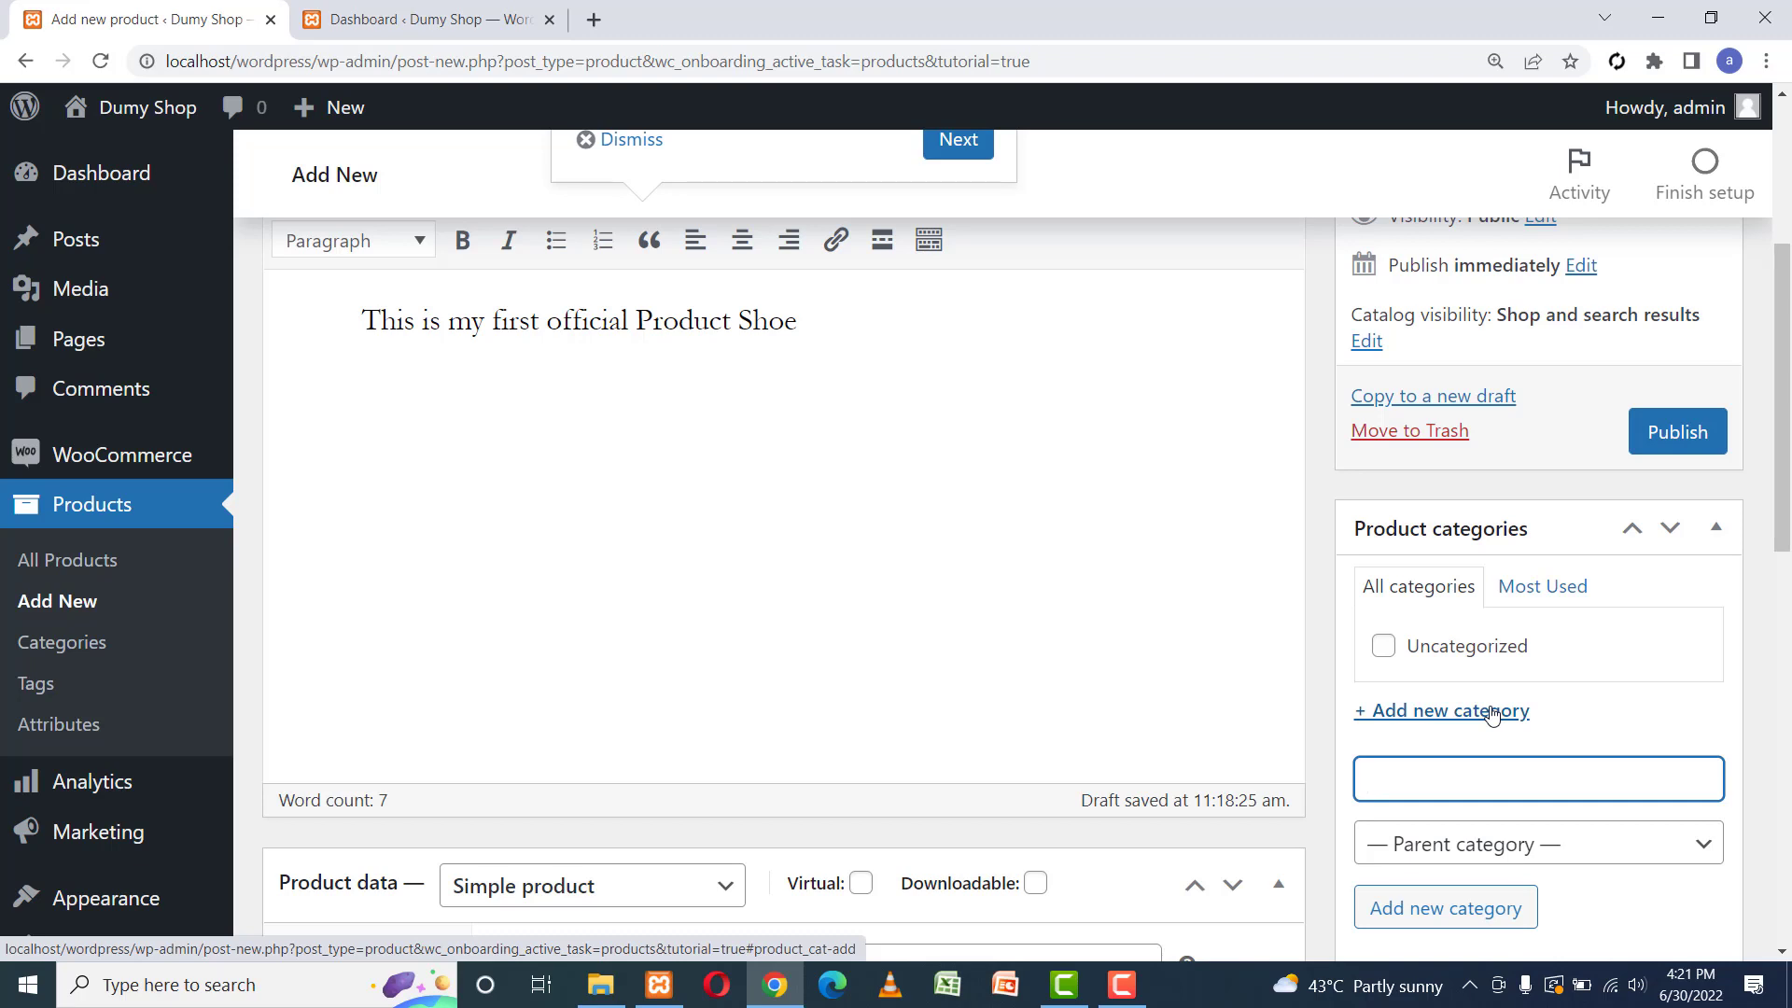
pyautogui.click(1480, 778)
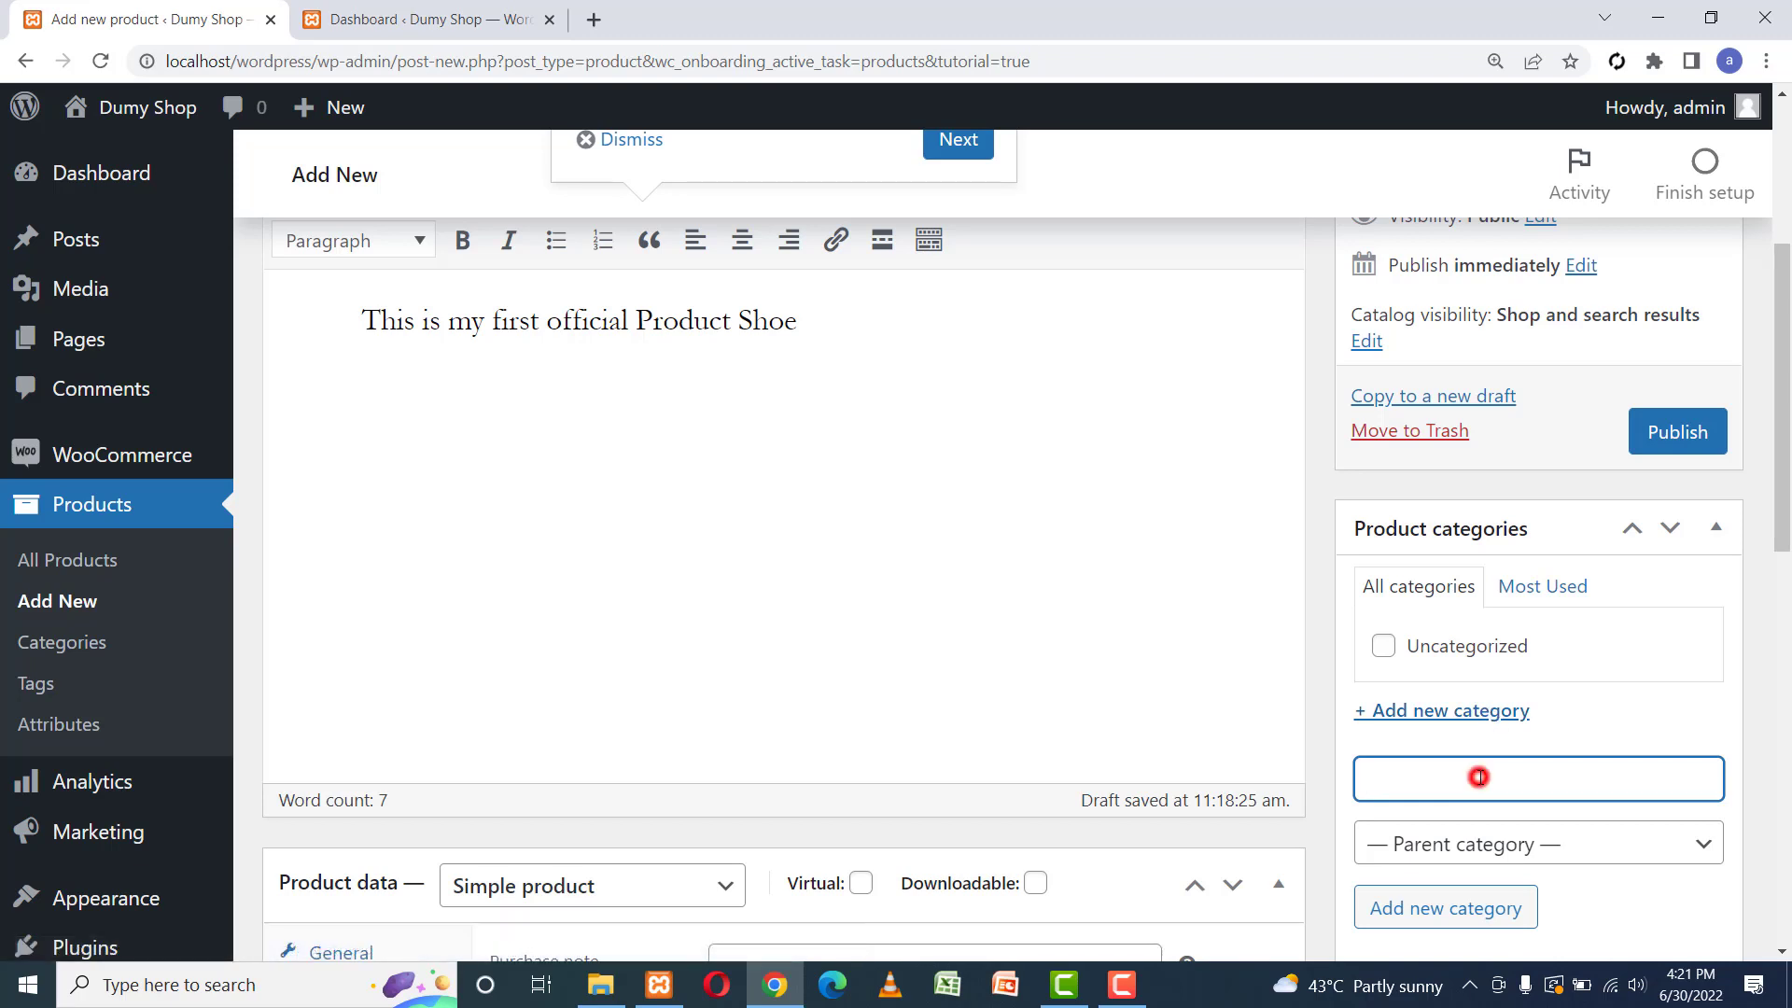
pyautogui.write('shoe')
pyautogui.click(1501, 843)
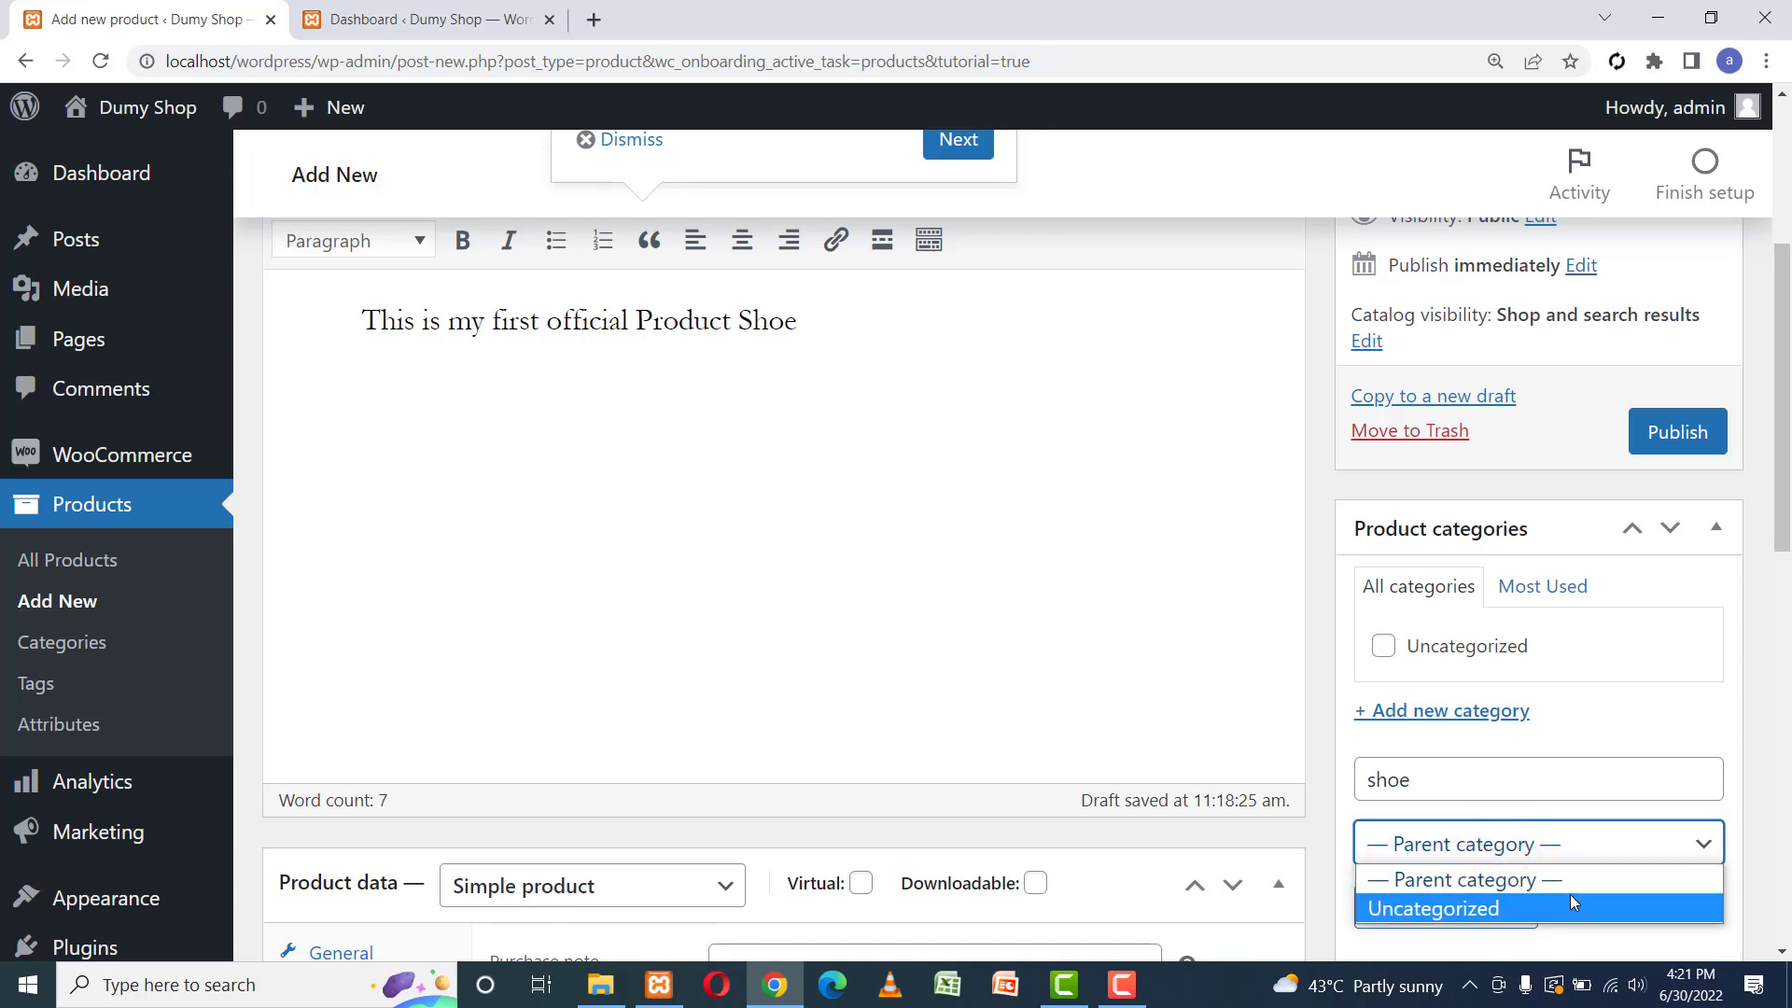
pyautogui.click(1469, 782)
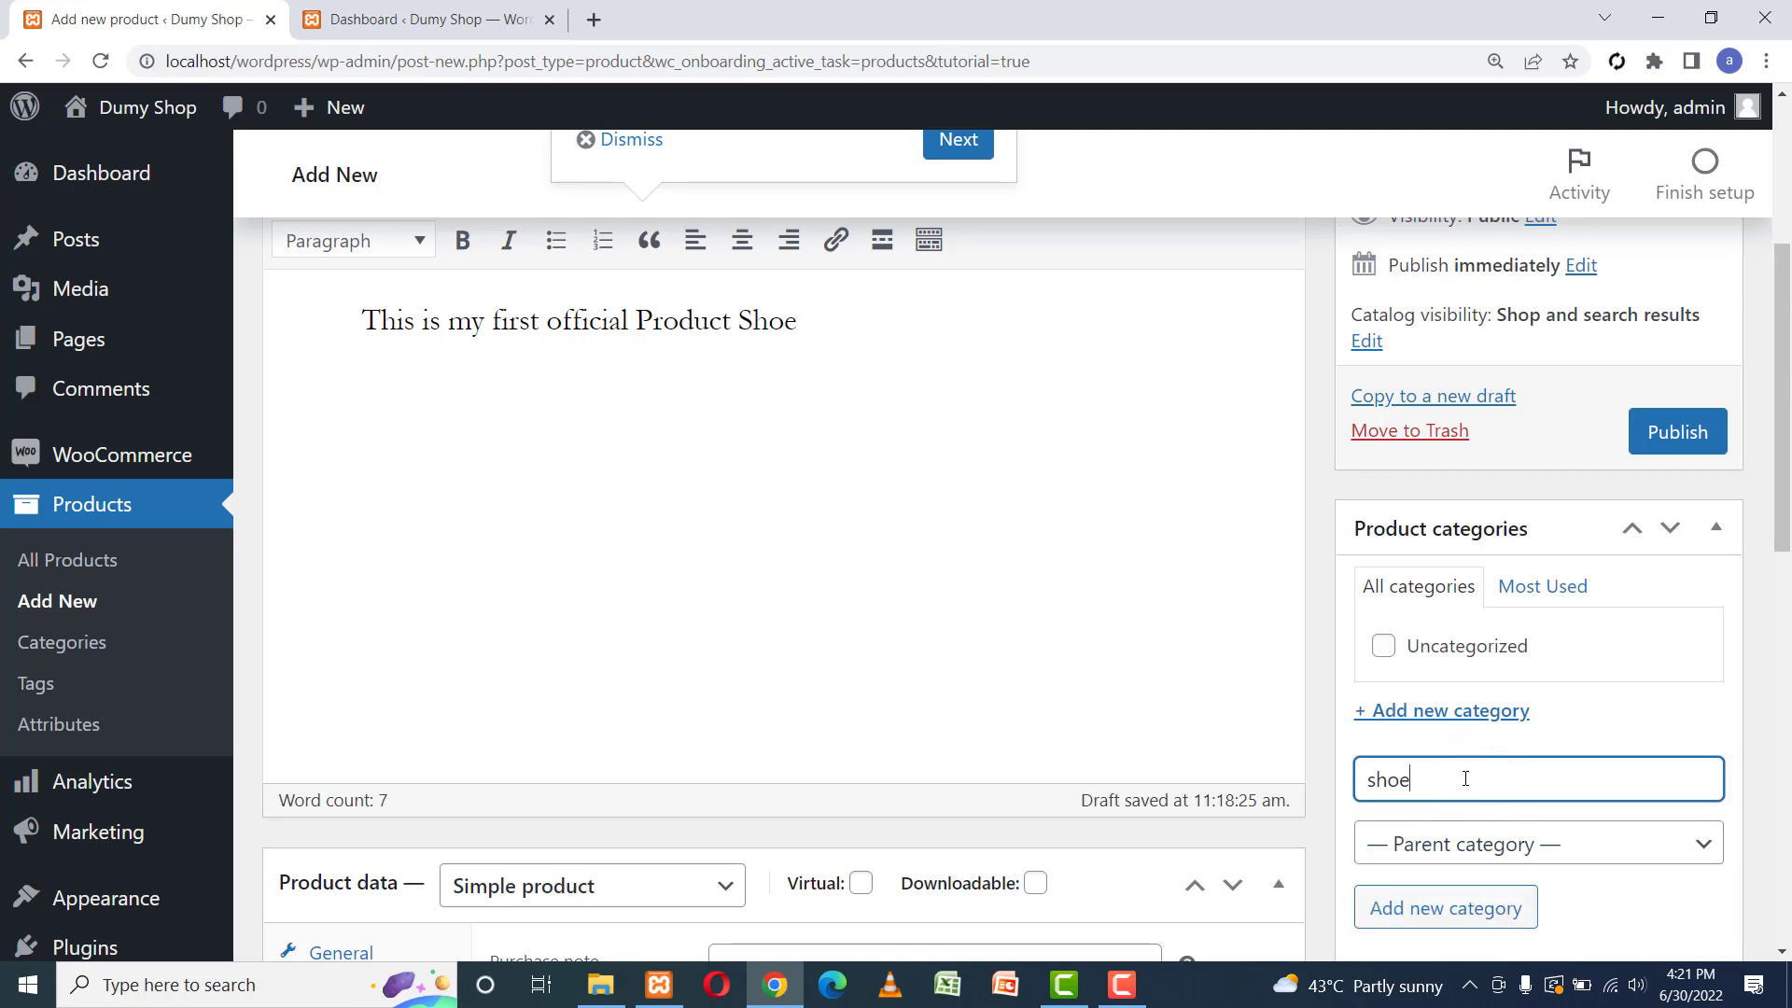
pyautogui.press('BackSpace')
pyautogui.press('BackSpace')
pyautogui.press('BackSpace')
pyautogui.press('BackSpace')
pyautogui.write('men')
pyautogui.moveTo(1782, 434); pyautogui.dragTo(1782, 476)
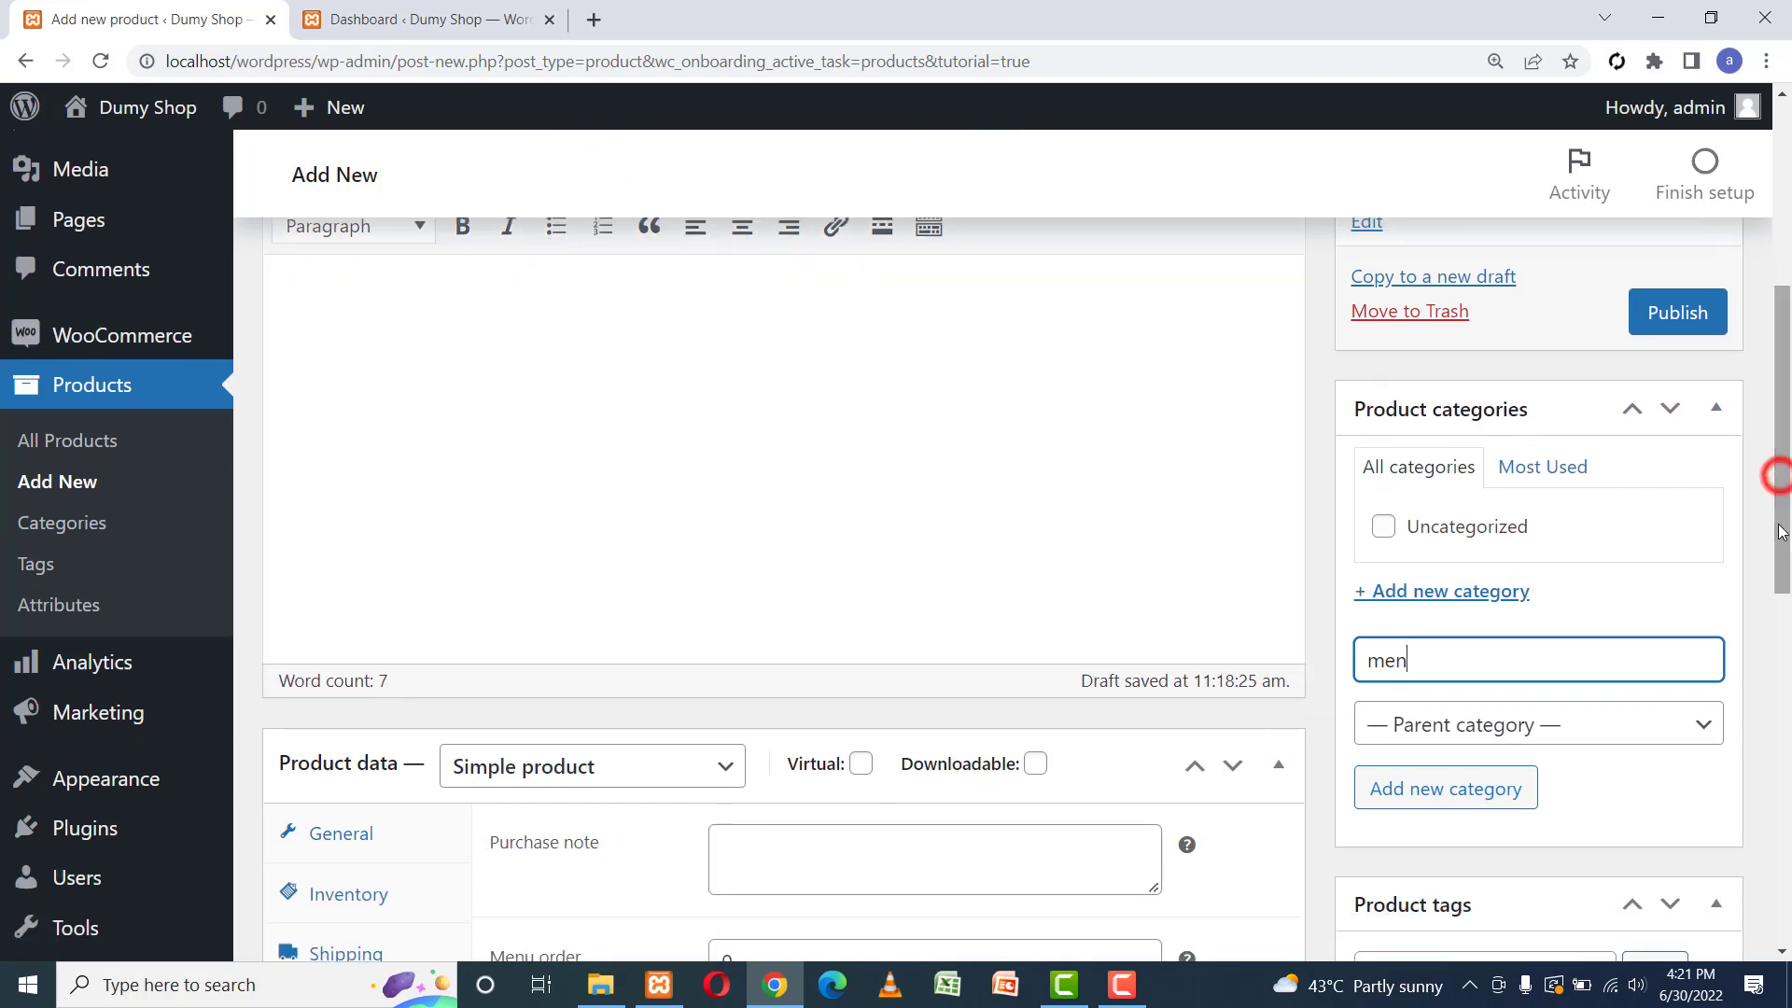
pyautogui.click(1426, 788)
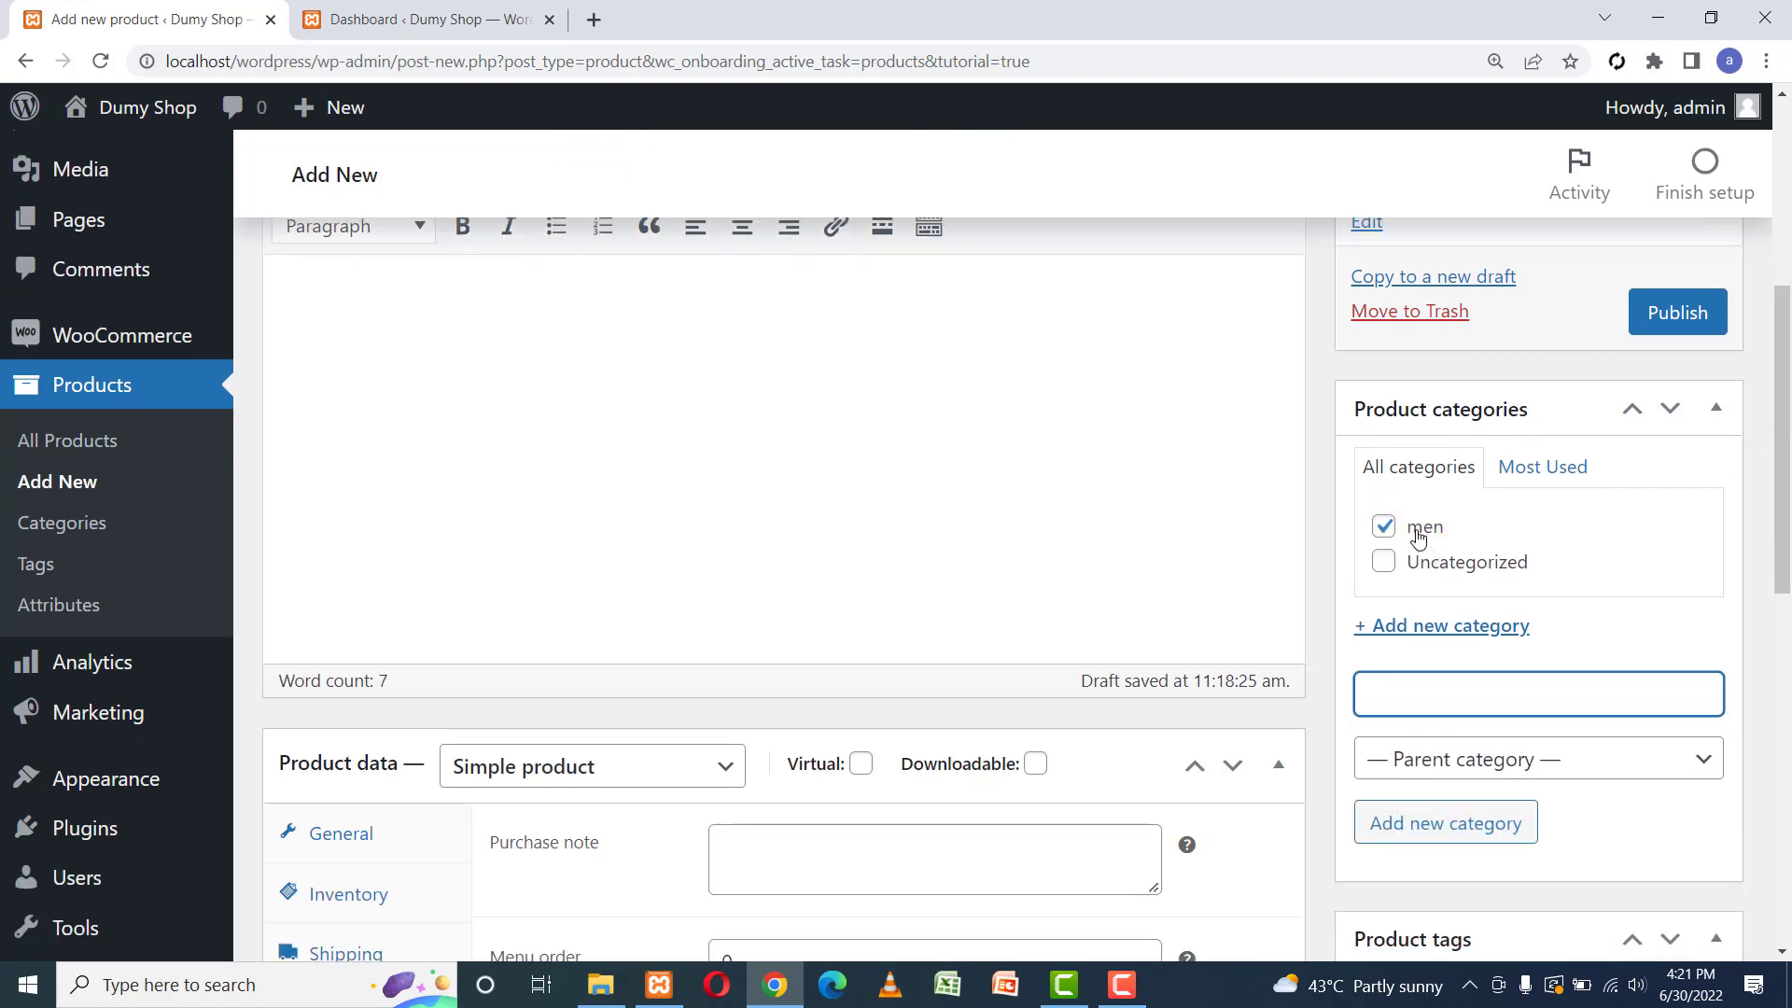
# Add a 'shoe' subcategory with men as its parent, keeping both ticked.
pyautogui.click(1418, 691)
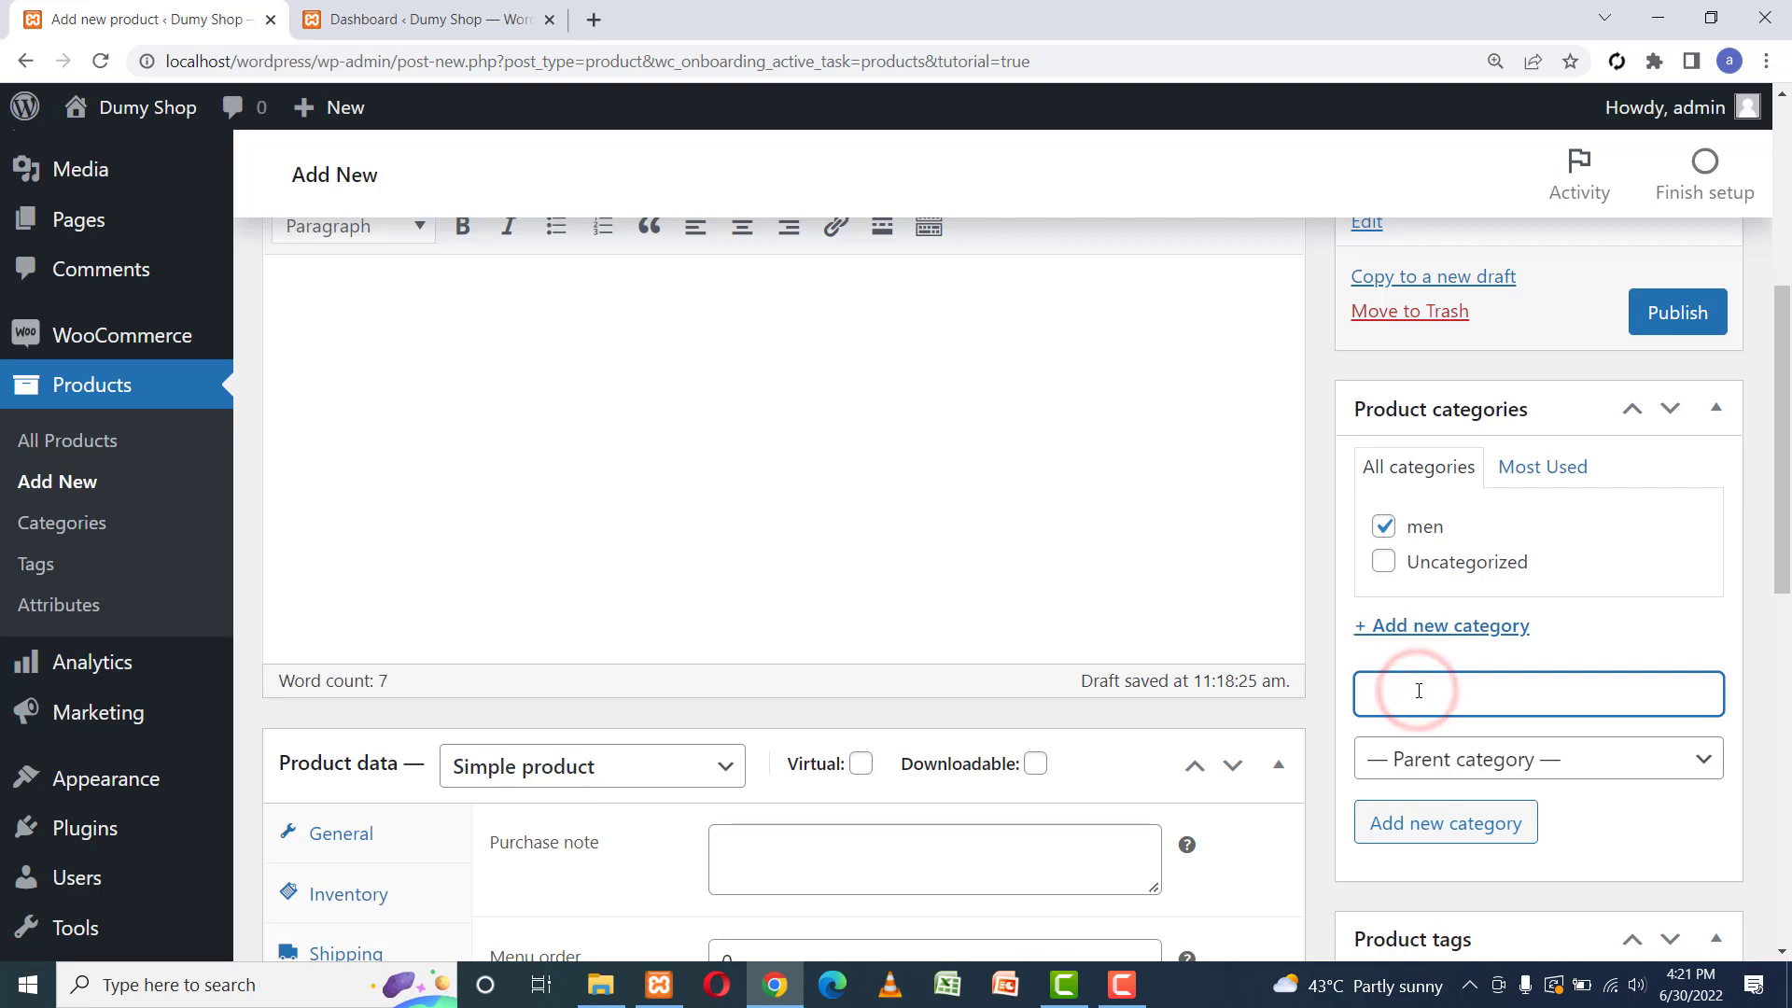
pyautogui.write('sh')
pyautogui.press('BackSpace')
pyautogui.press('BackSpace')
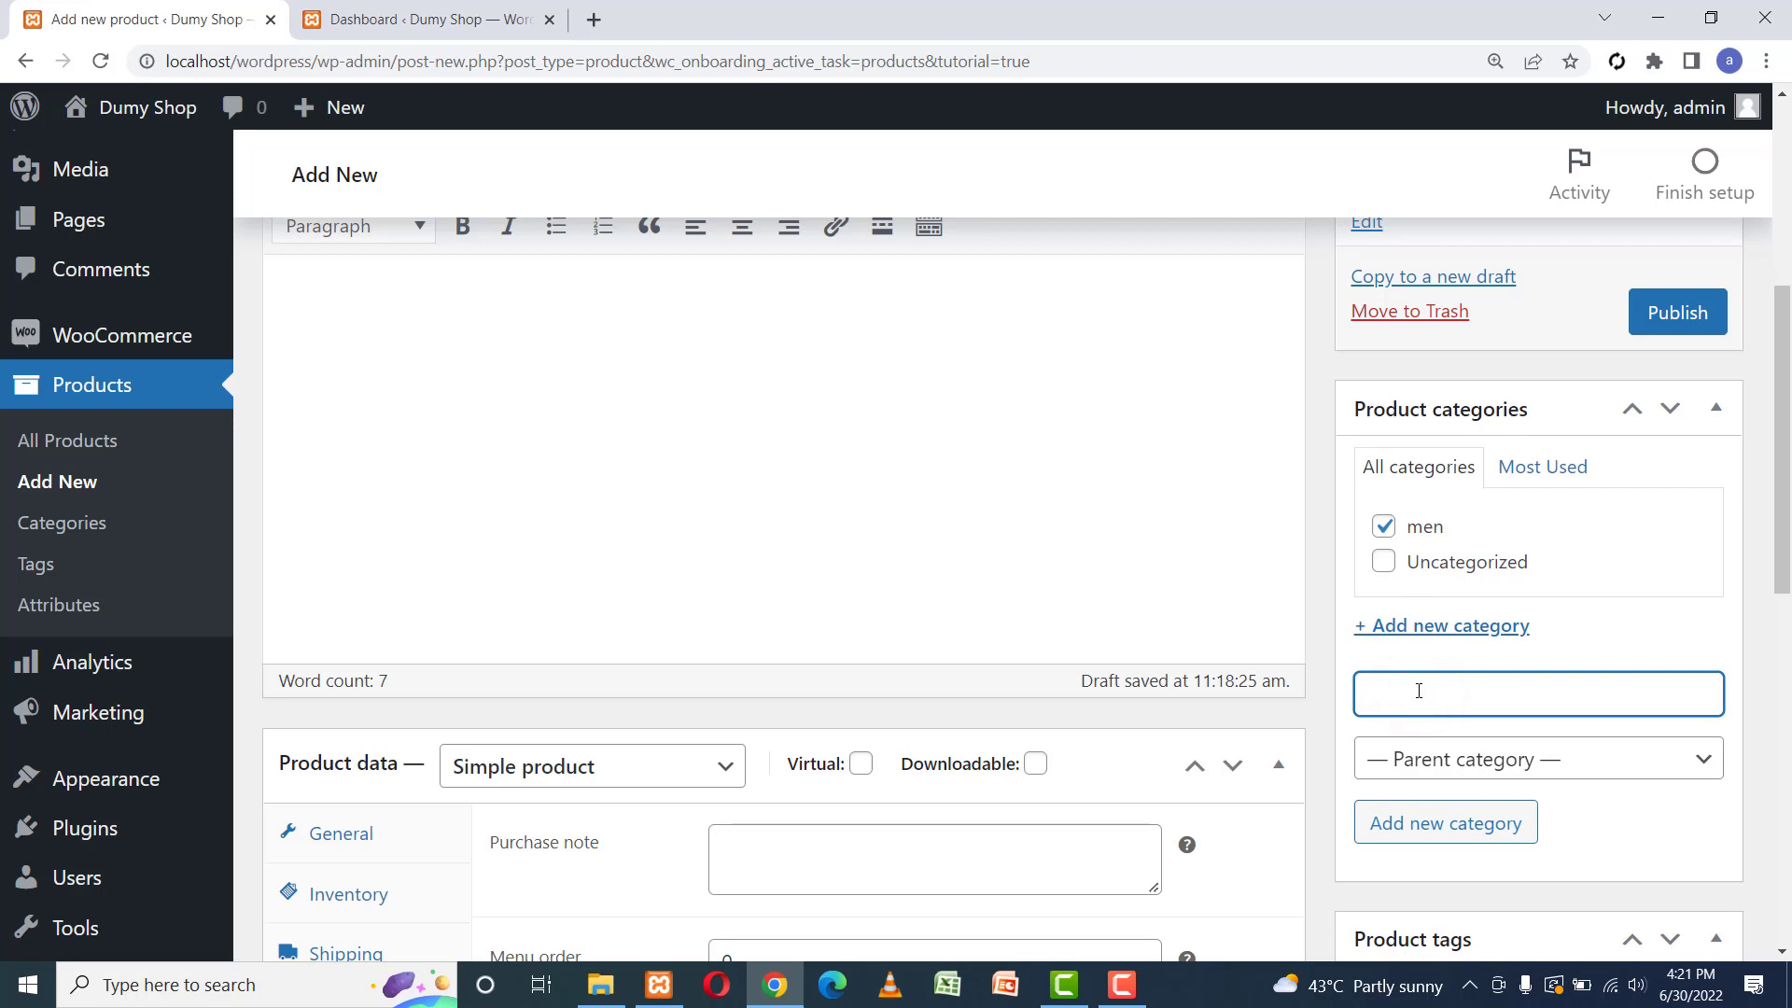
pyautogui.write('show')
pyautogui.press('BackSpace')
pyautogui.write('e')
pyautogui.click(1512, 758)
pyautogui.click(1509, 821)
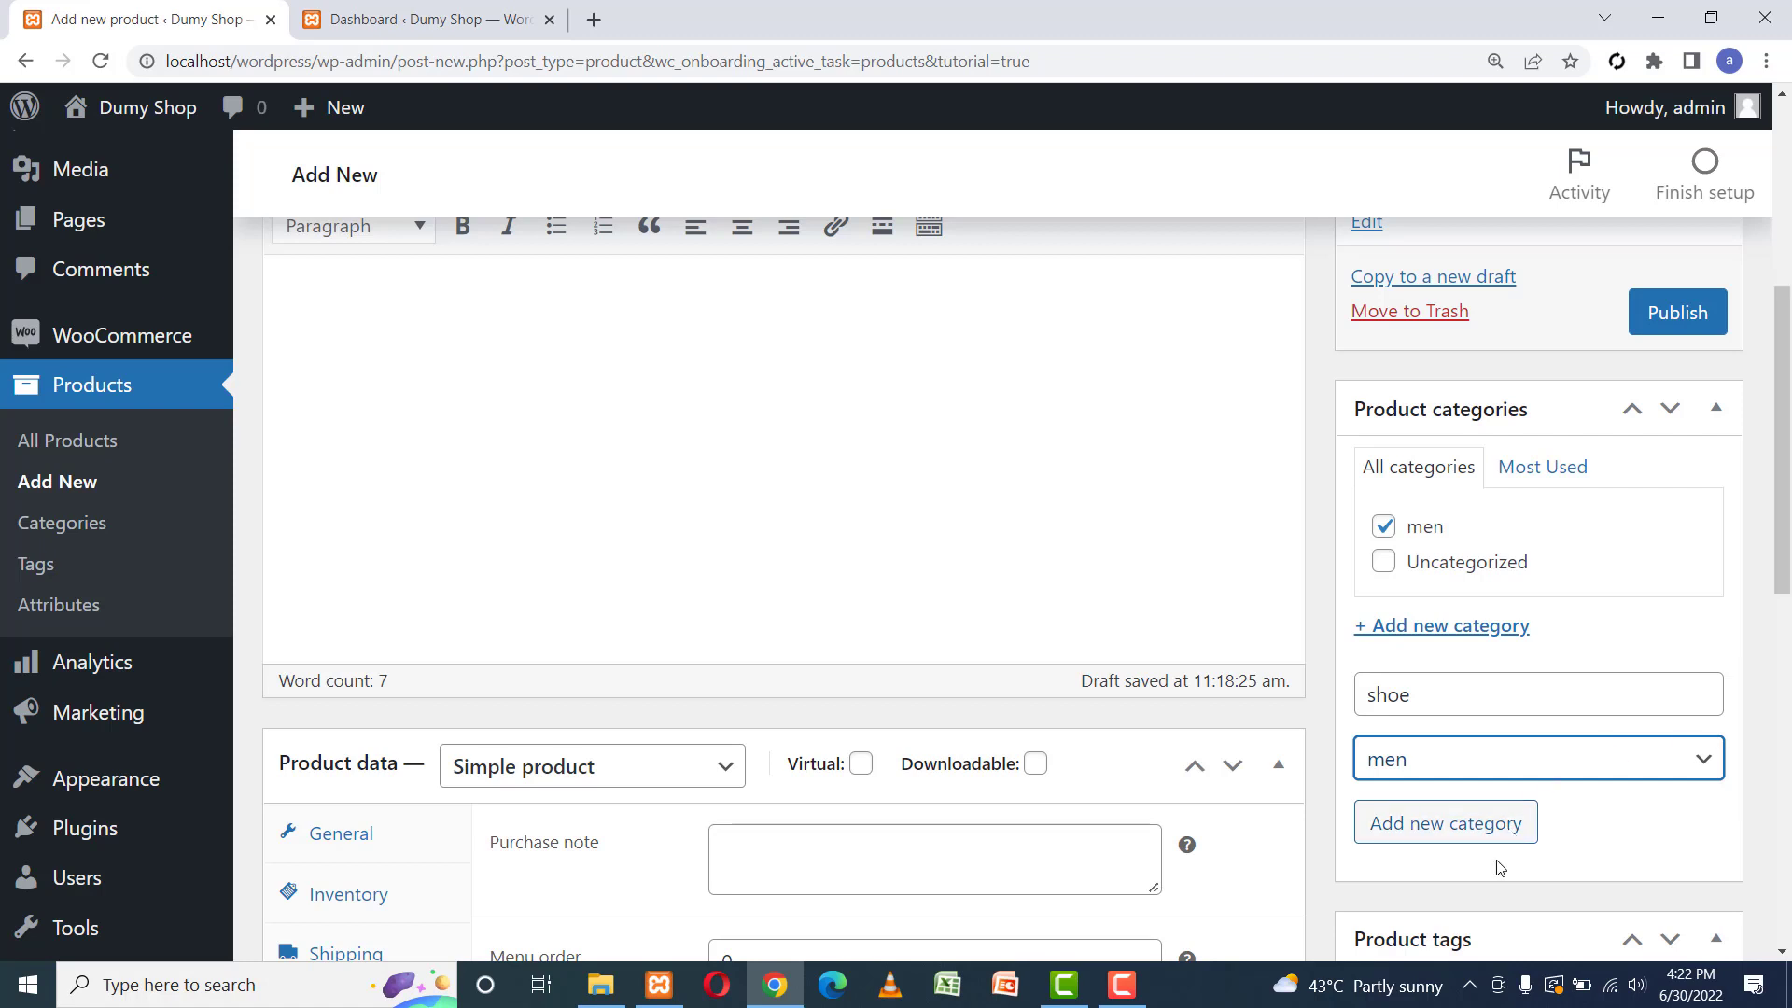
pyautogui.click(1470, 829)
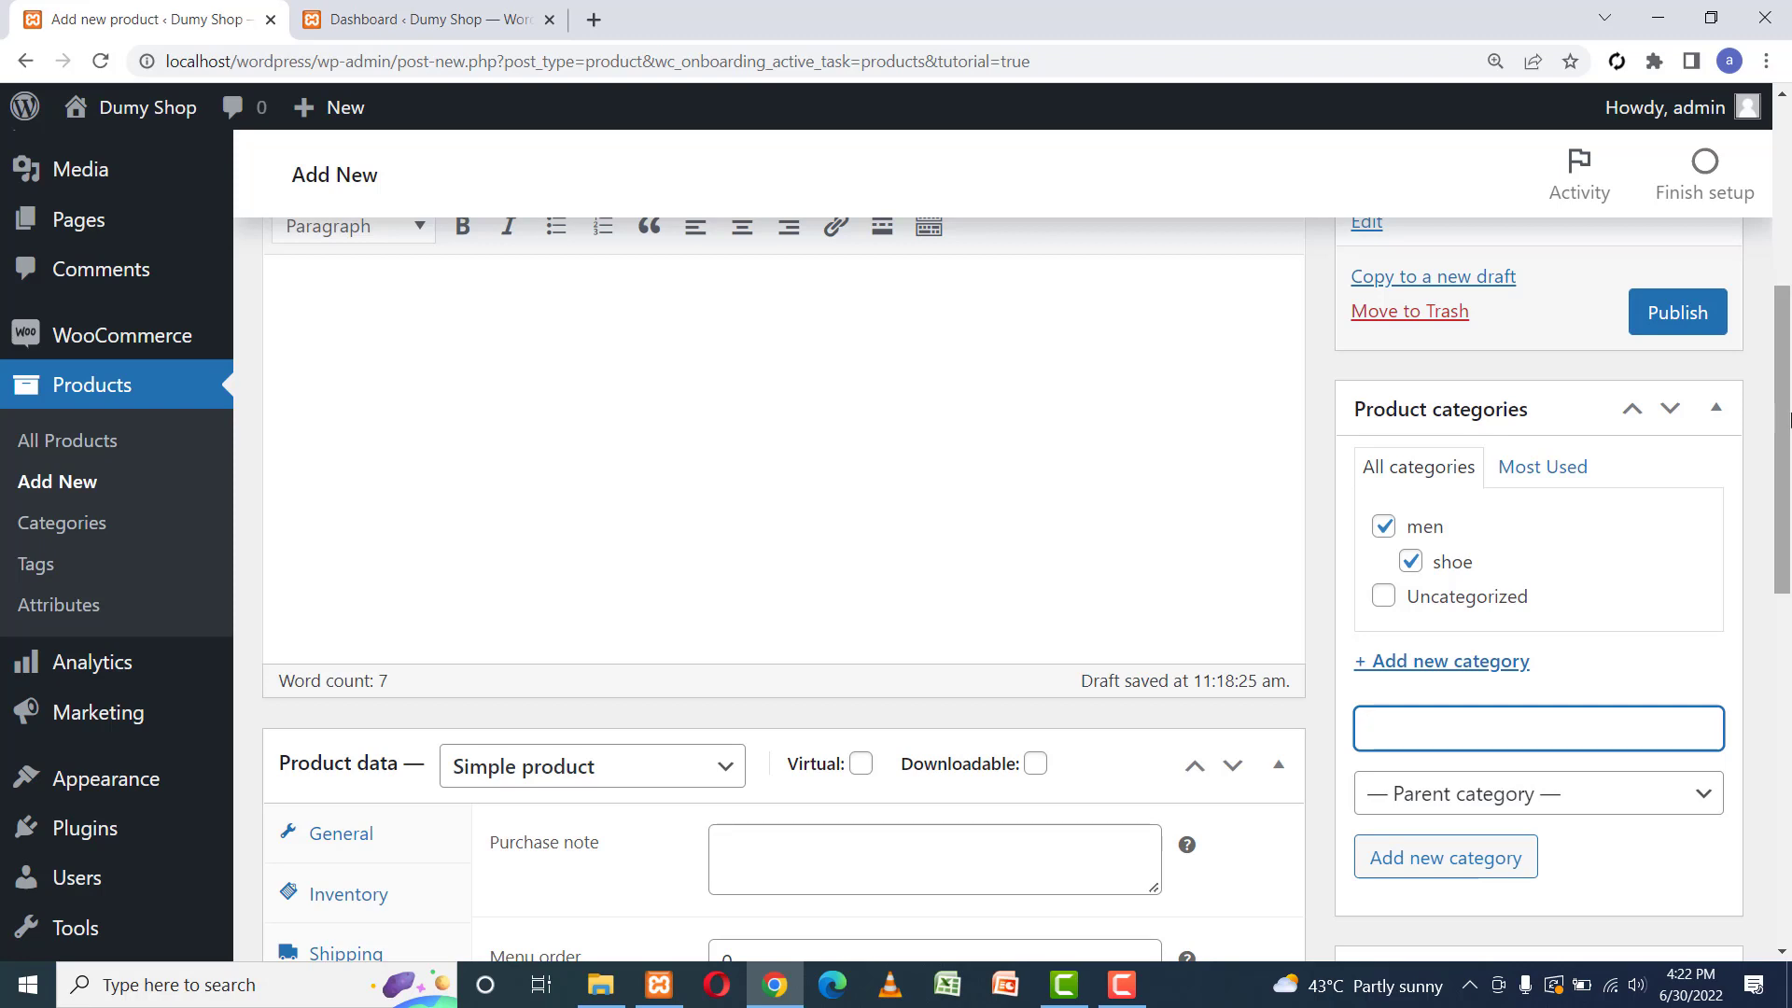
pyautogui.moveTo(1790, 417); pyautogui.dragTo(1789, 301)
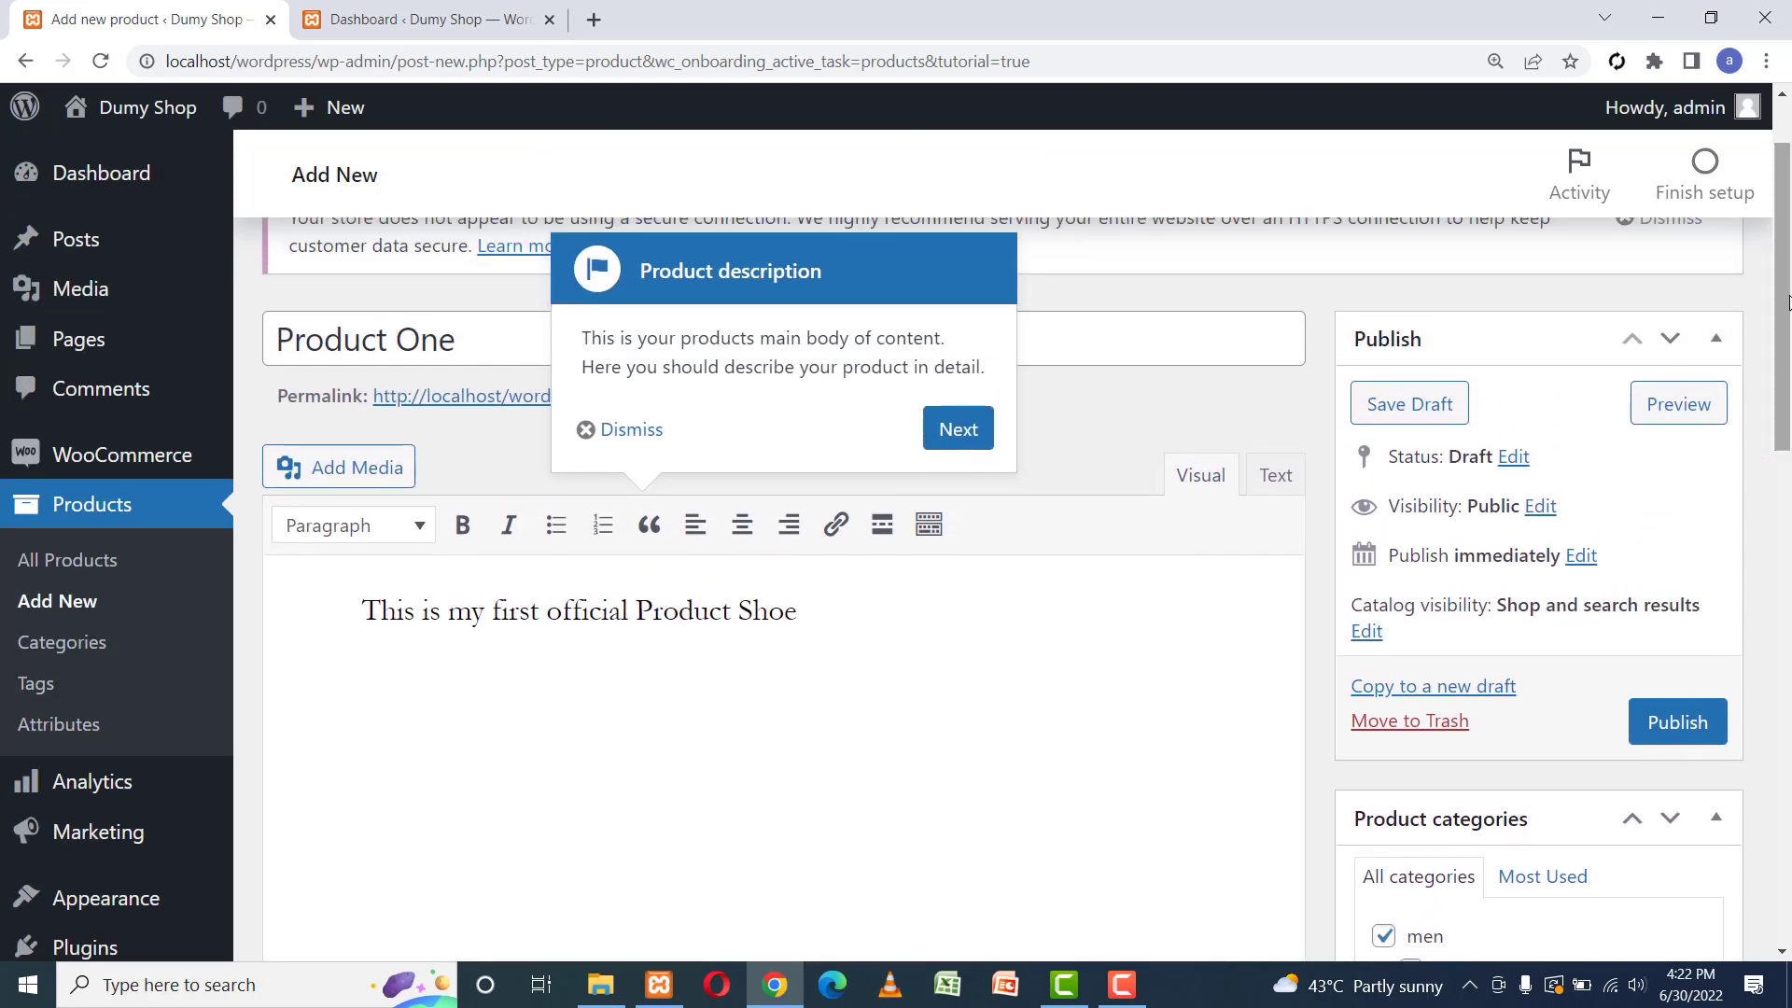
# Publish Product One and keep its permalink slug as product-one.
pyautogui.click(1677, 721)
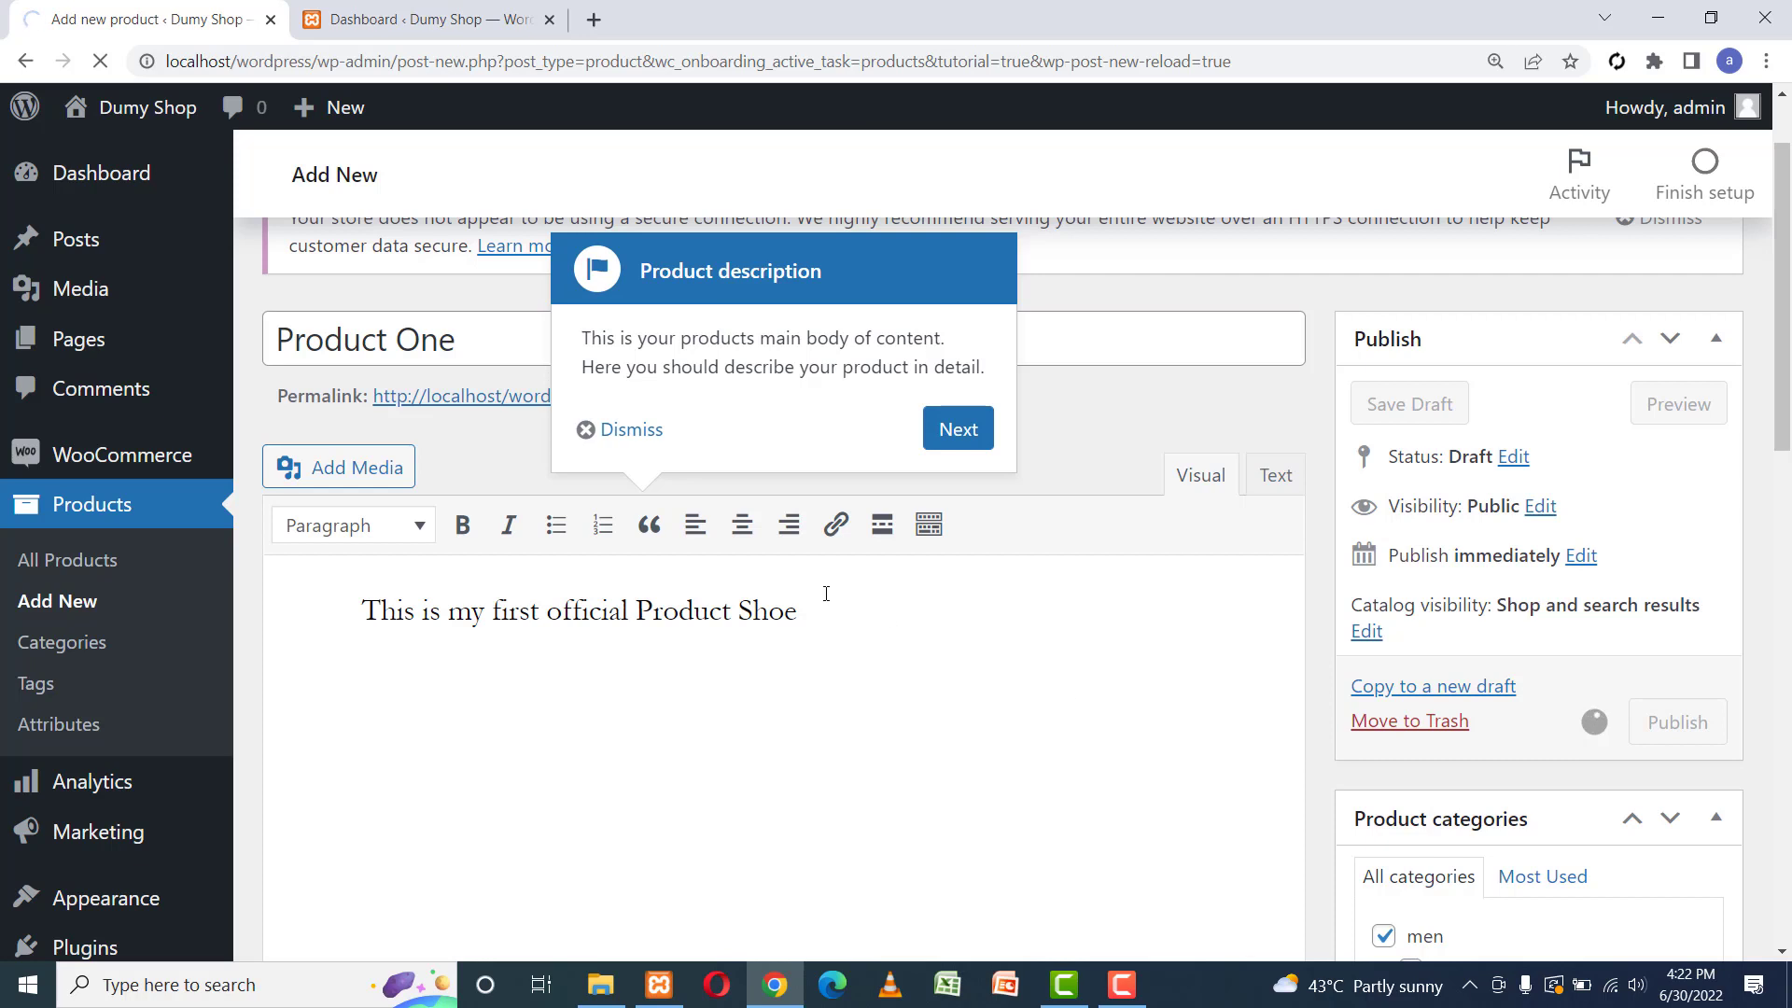
pyautogui.click(961, 432)
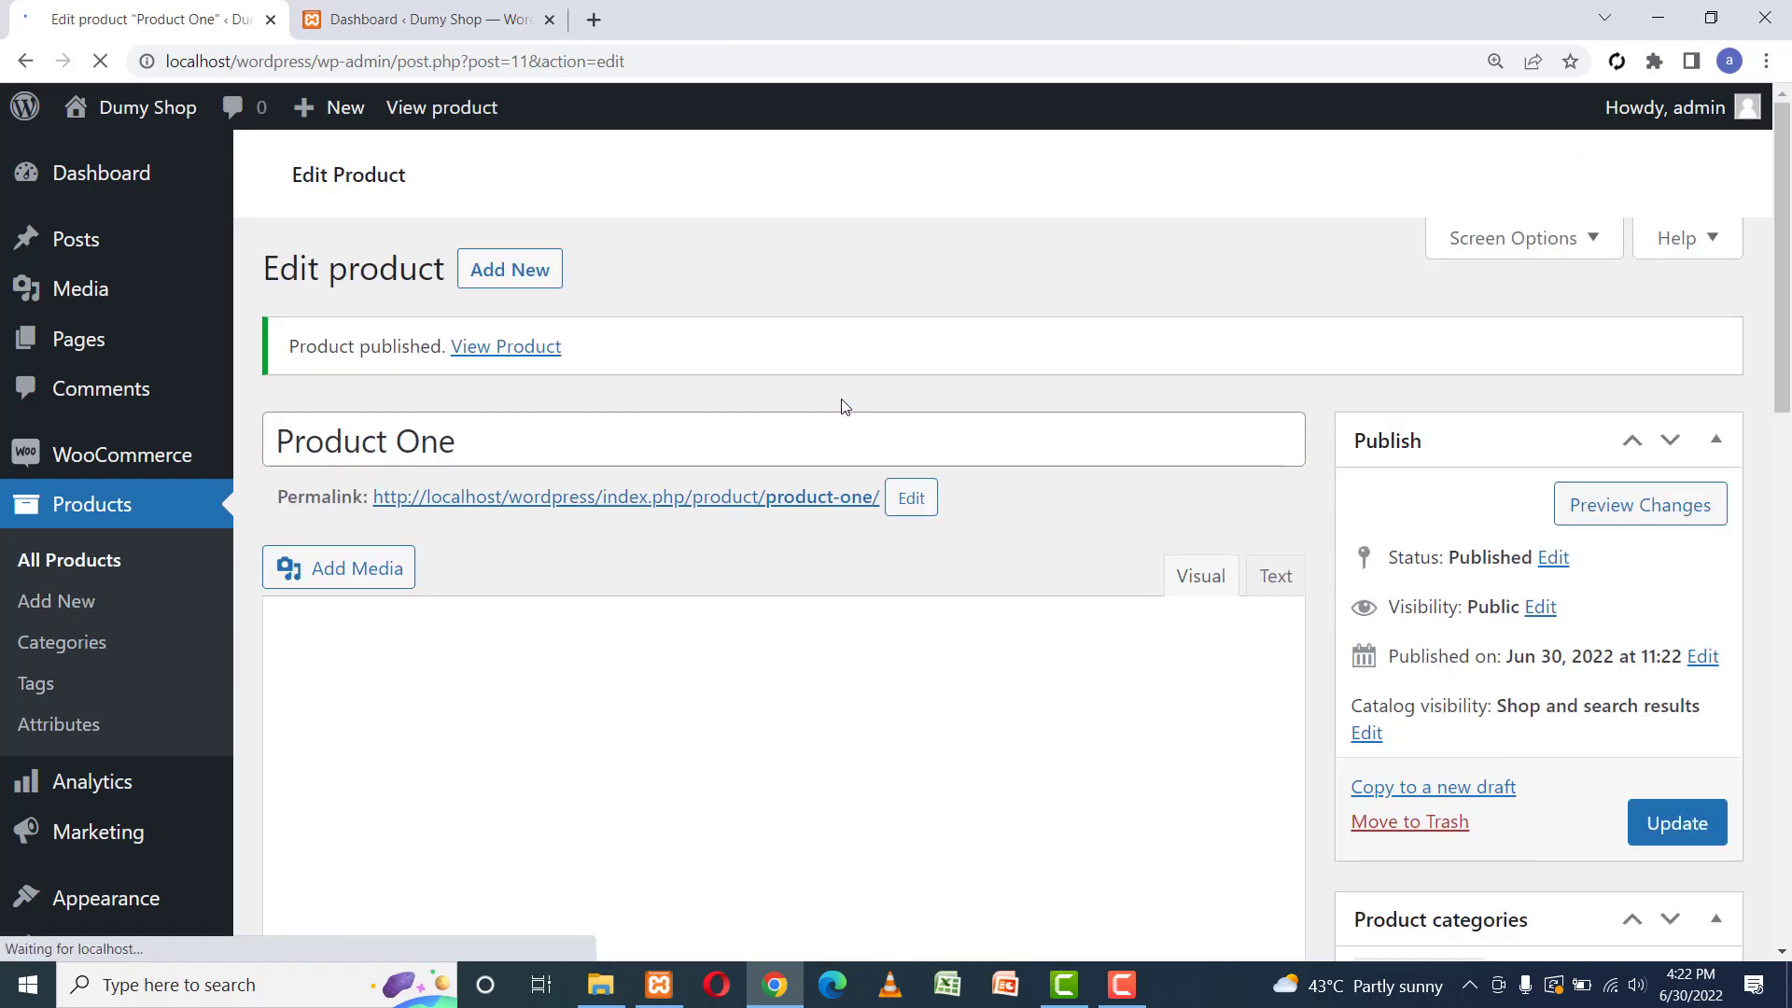
pyautogui.click(914, 500)
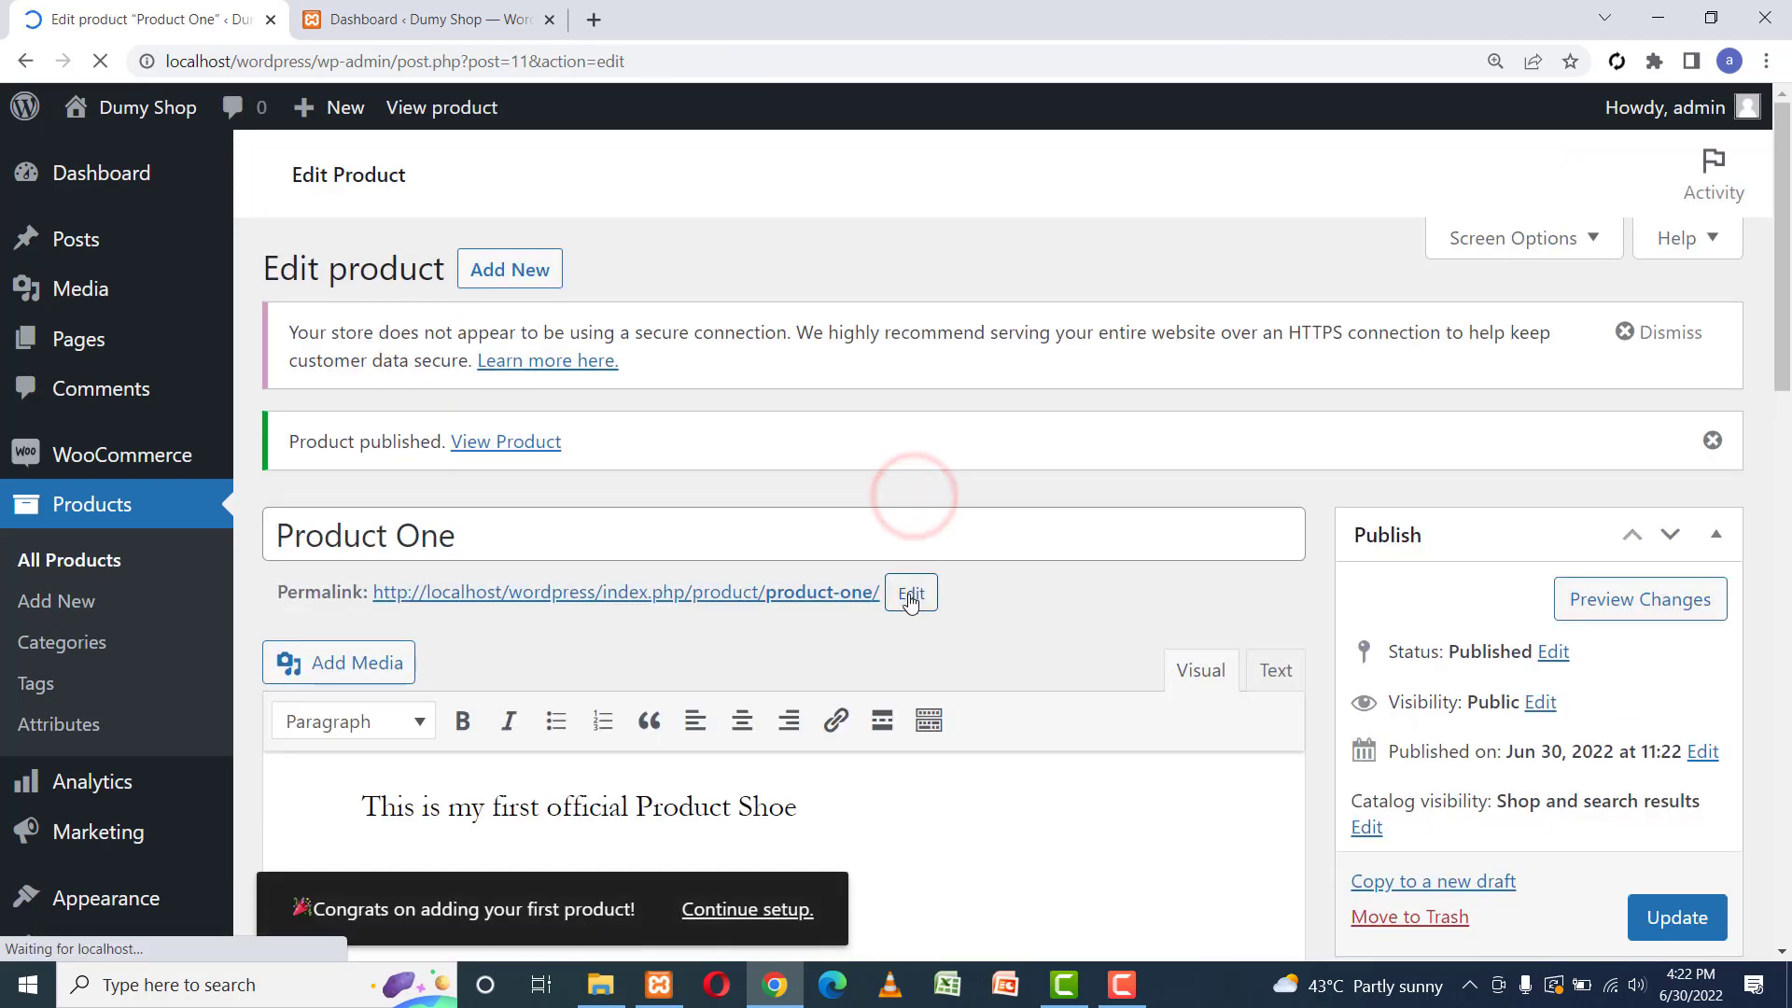
pyautogui.click(910, 593)
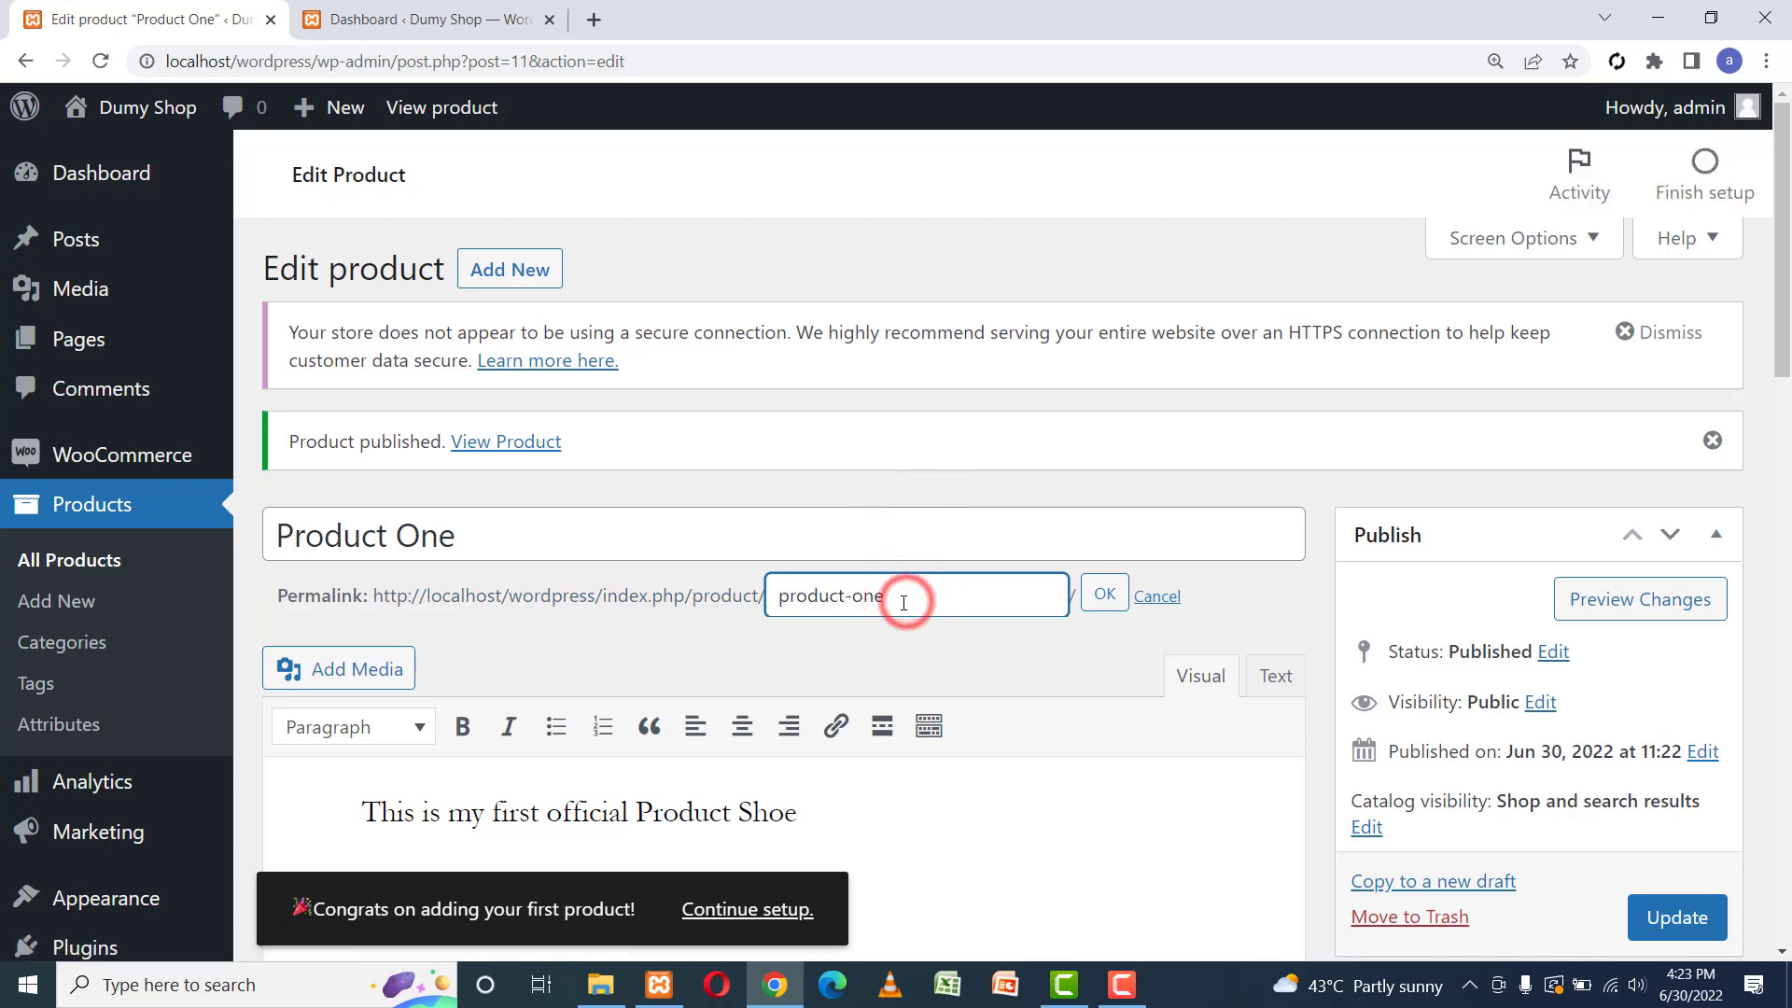
pyautogui.click(1103, 651)
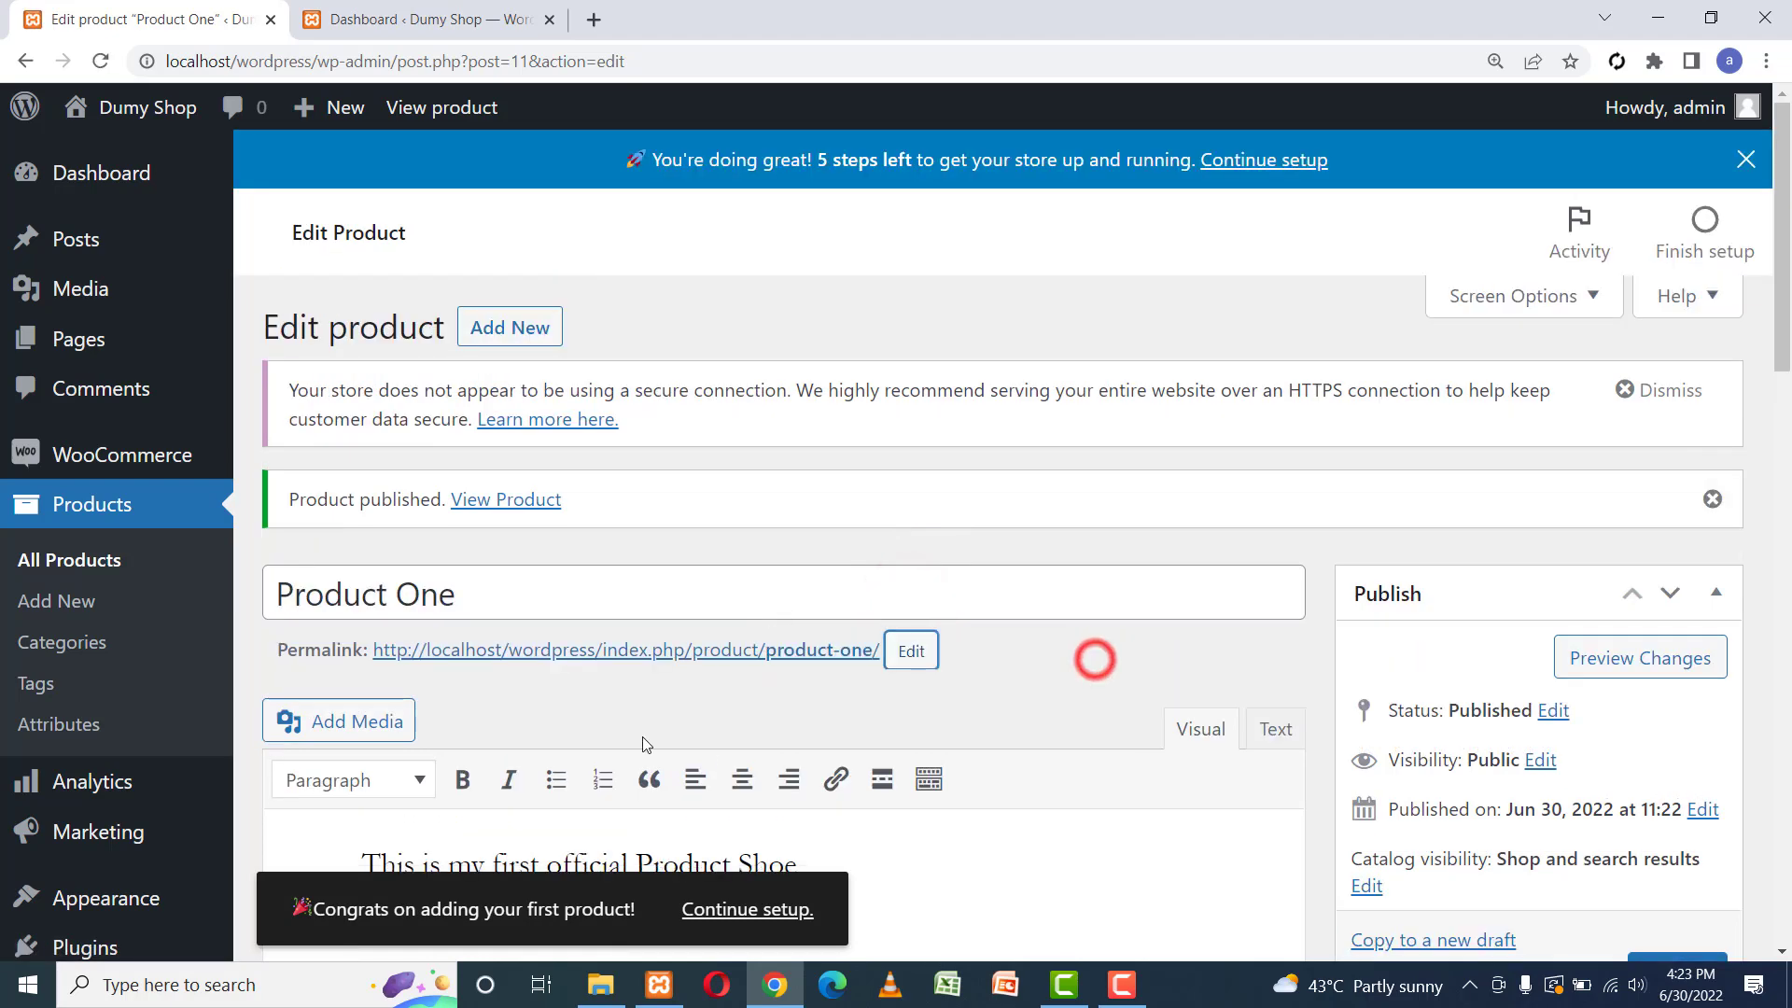
pyautogui.moveTo(371, 652); pyautogui.dragTo(894, 660)
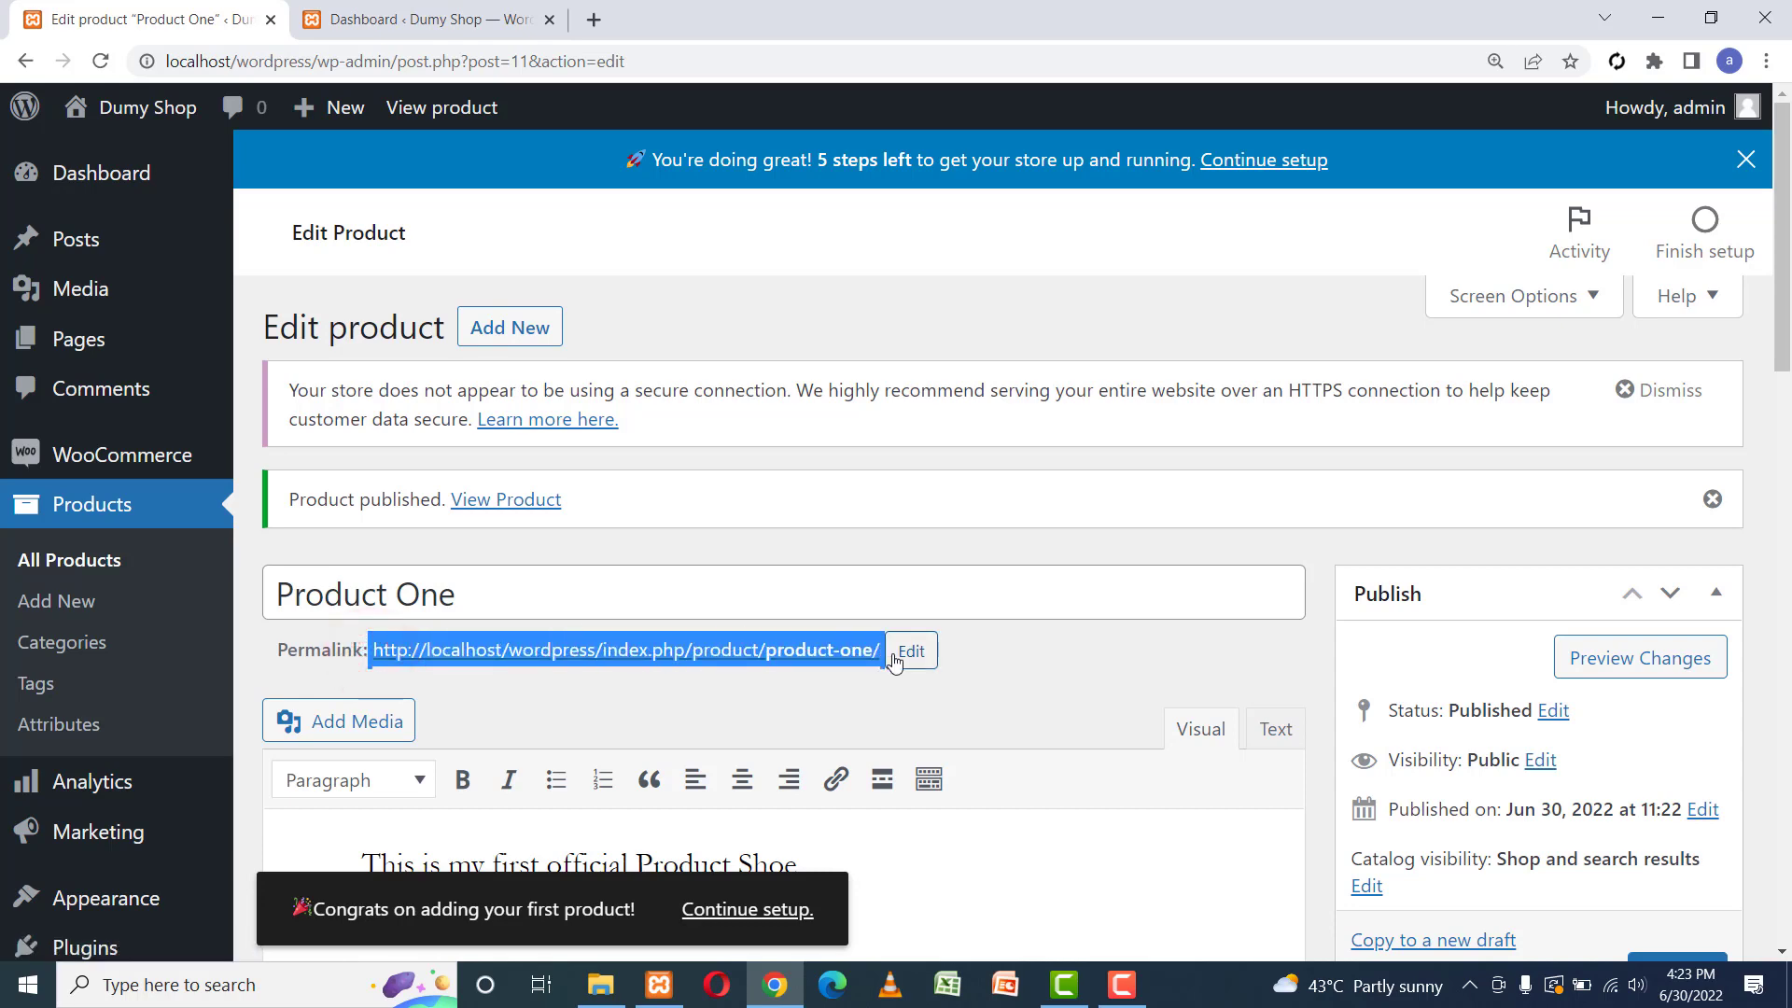
pyautogui.click(1093, 644)
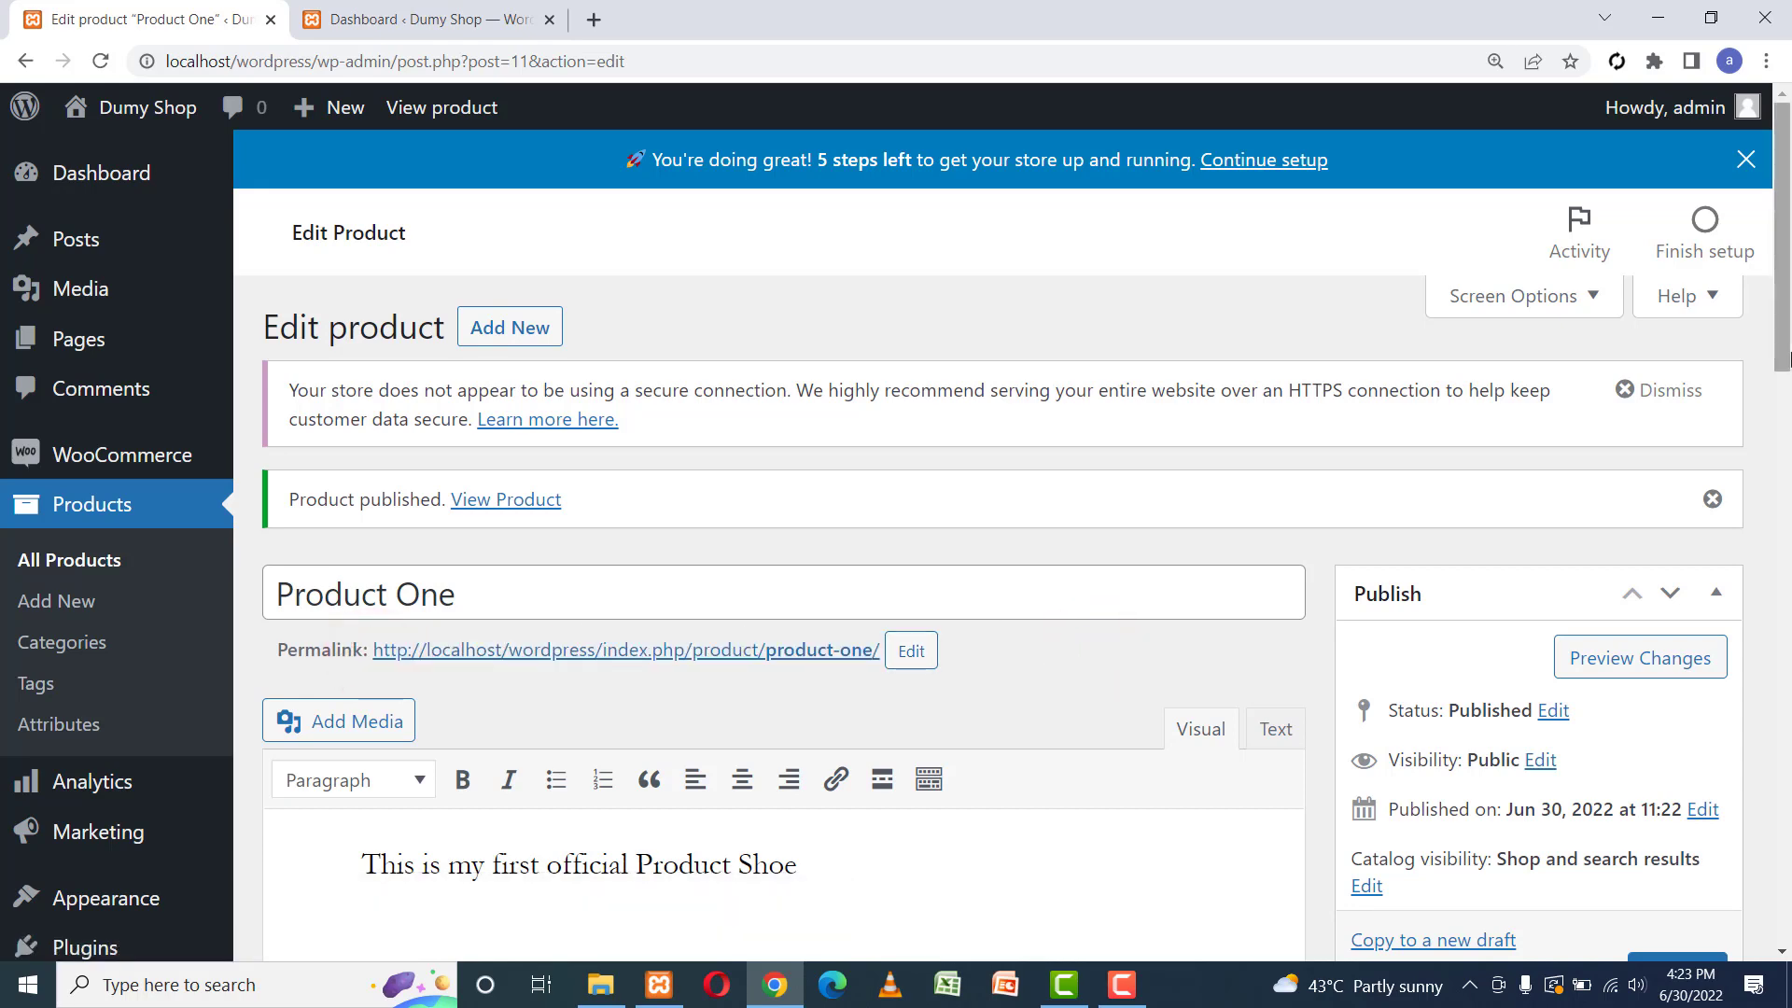
pyautogui.moveTo(1780, 352)
pyautogui.mouseDown()
pyautogui.moveTo(1786, 686)
pyautogui.moveTo(1784, 371)
pyautogui.mouseUp()
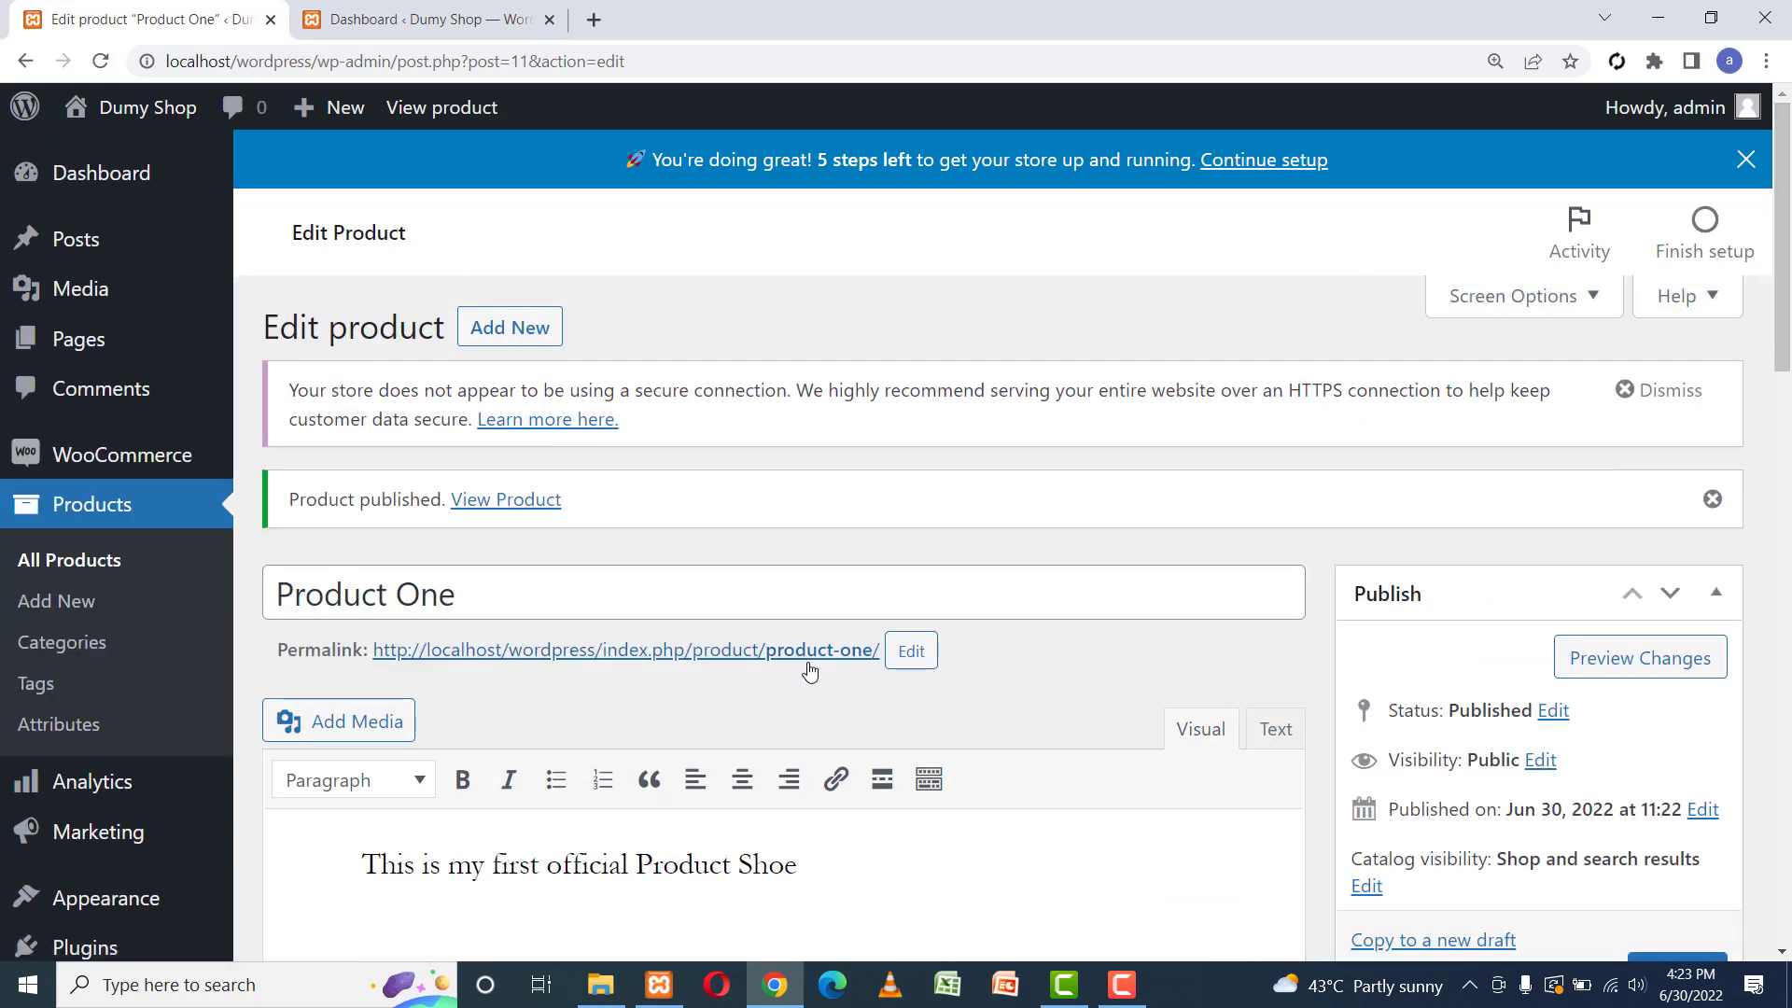
# Duplicate Product One from the All Products list.
pyautogui.click(49, 562)
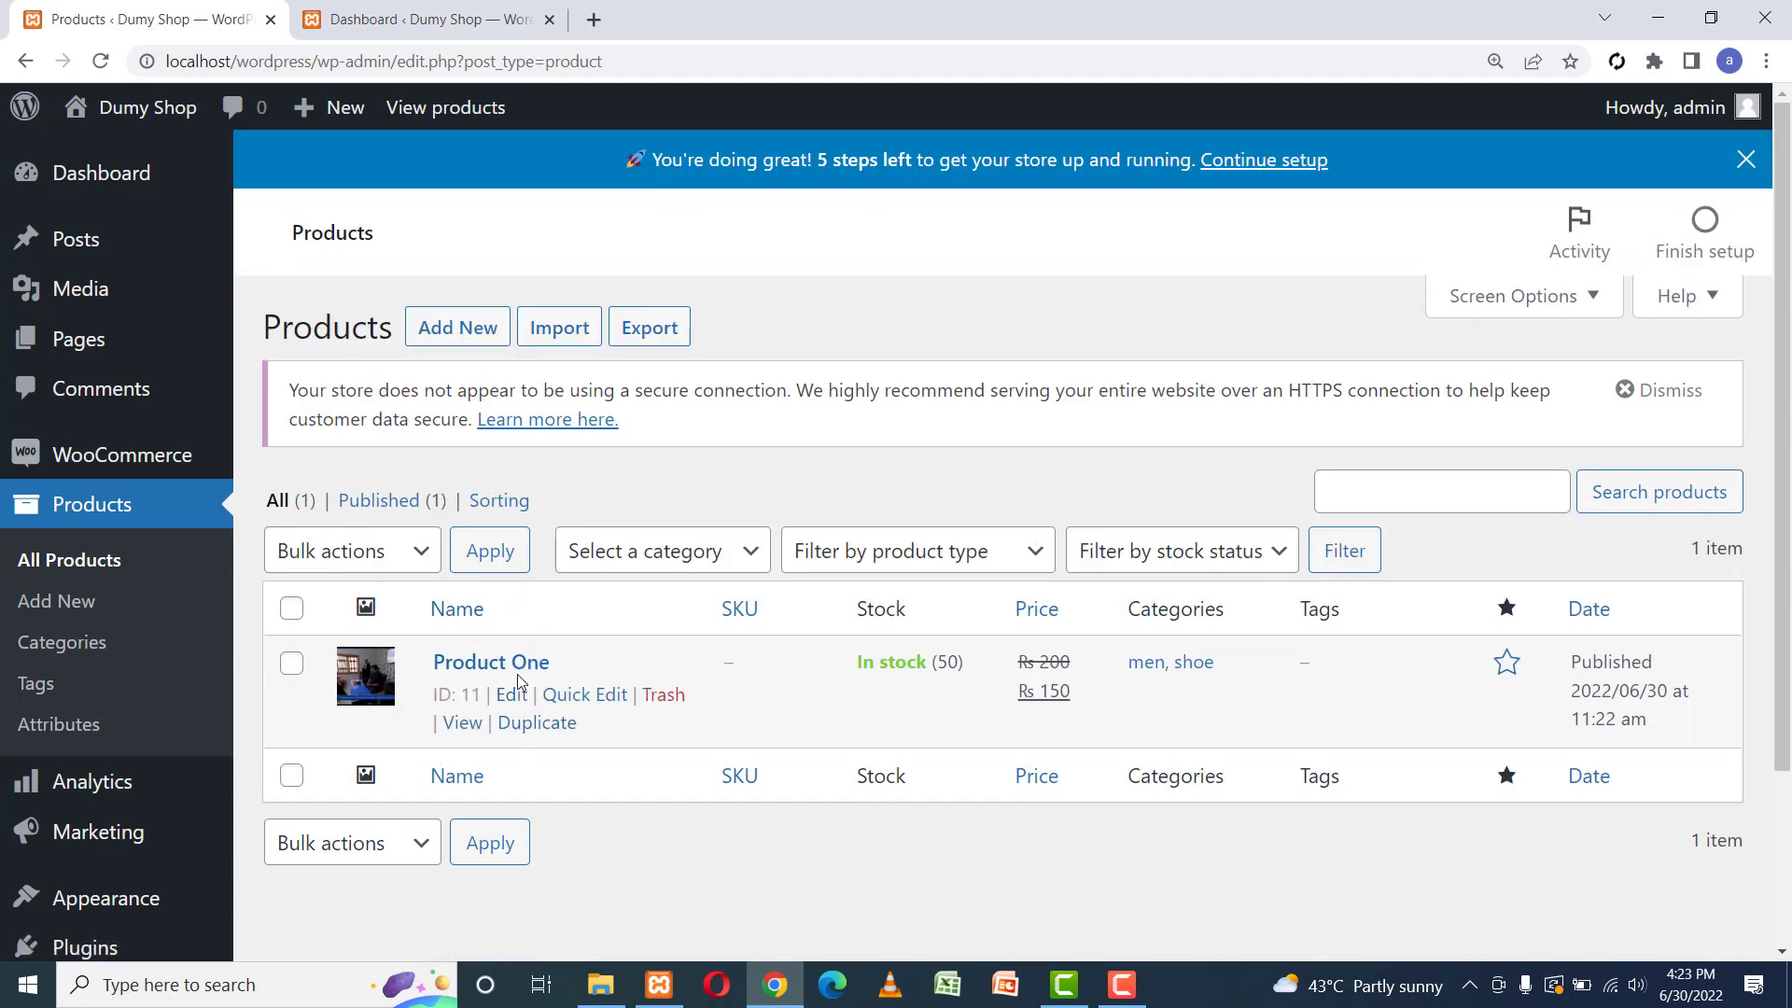
pyautogui.click(561, 733)
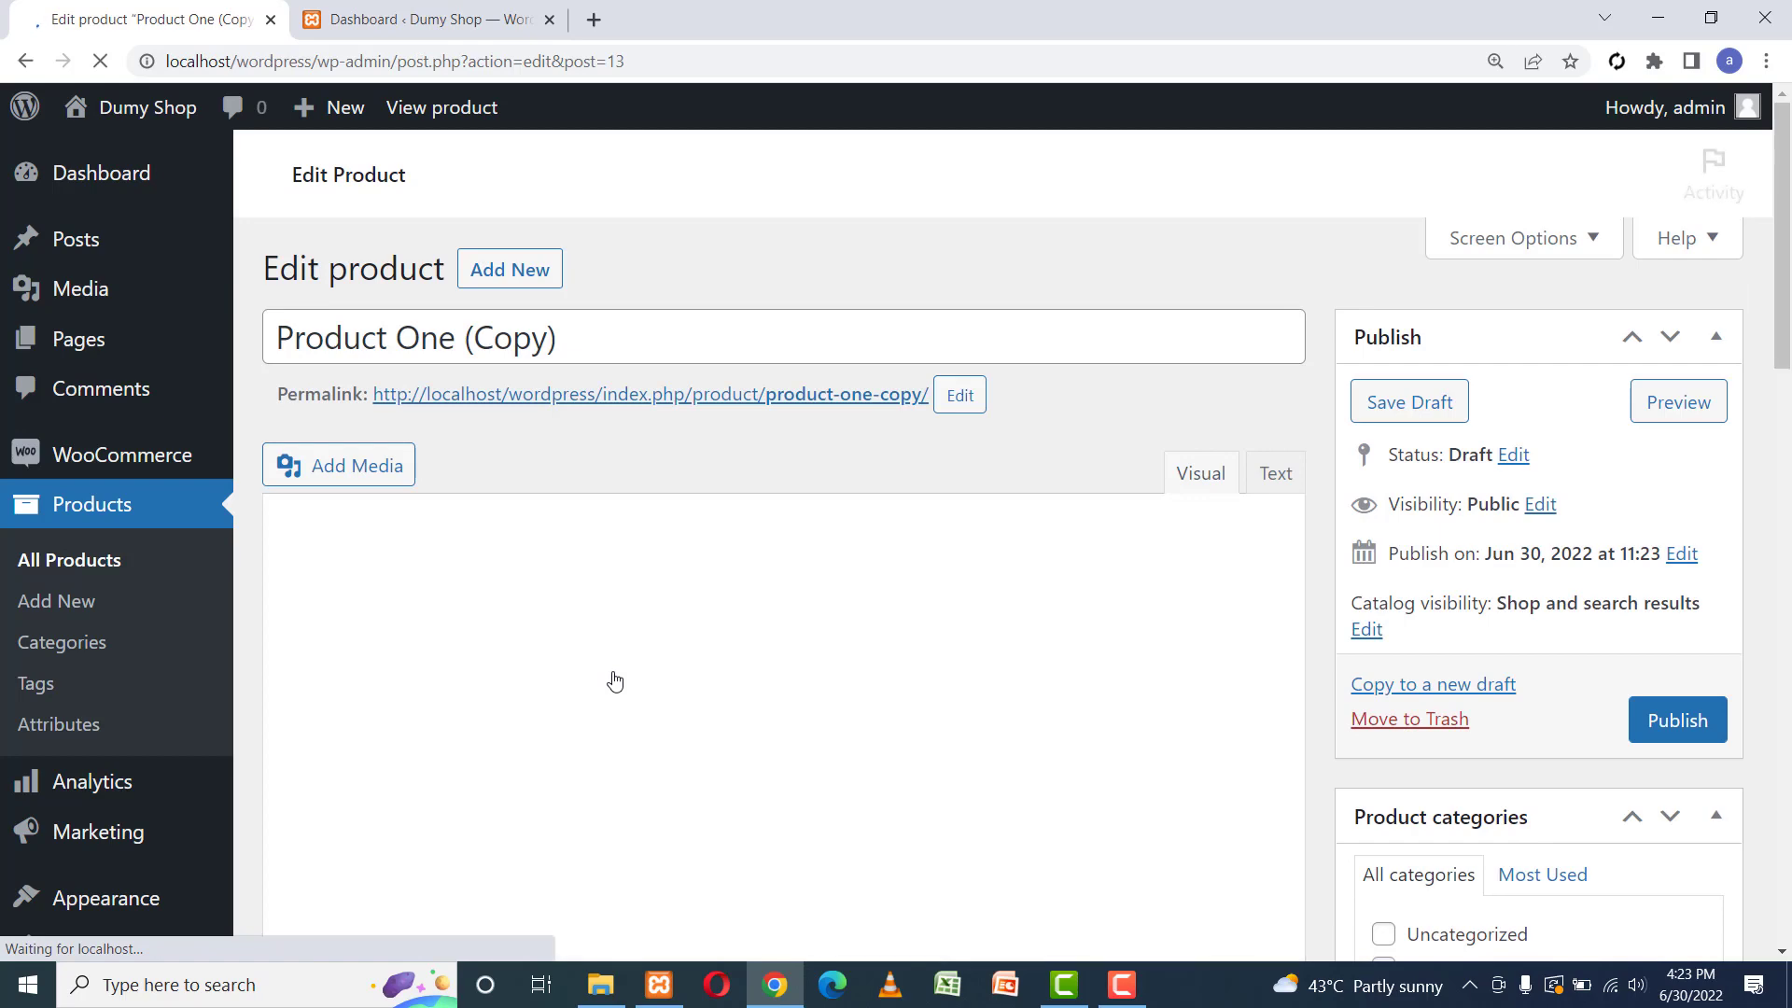
# Retitle the copy 'Product Two' and change its permalink slug to end in 'two'.
pyautogui.click(588, 476)
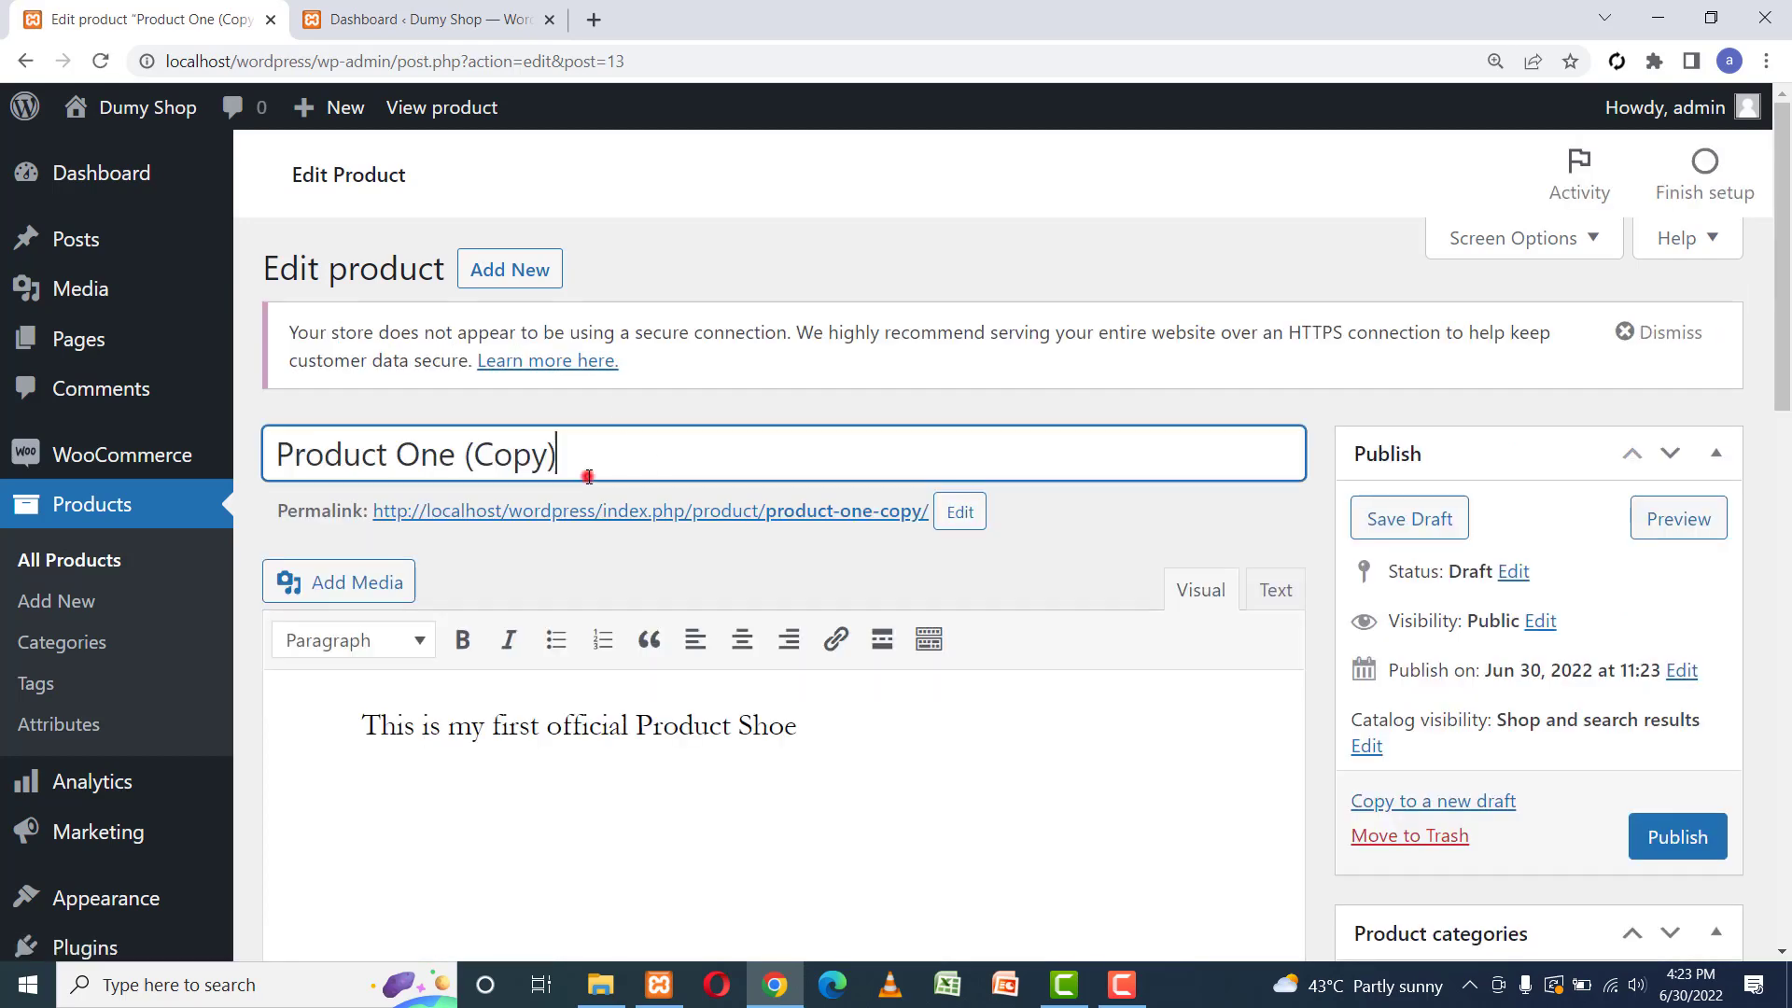
pyautogui.press('BackSpace')
pyautogui.press('BackSpace')
pyautogui.press('BackSpace')
pyautogui.press('BackSpace')
pyautogui.press('BackSpace')
pyautogui.press('BackSpace')
pyautogui.press('BackSpace')
pyautogui.press('BackSpace')
pyautogui.press('BackSpace')
pyautogui.press('BackSpace')
pyautogui.press('BackSpace')
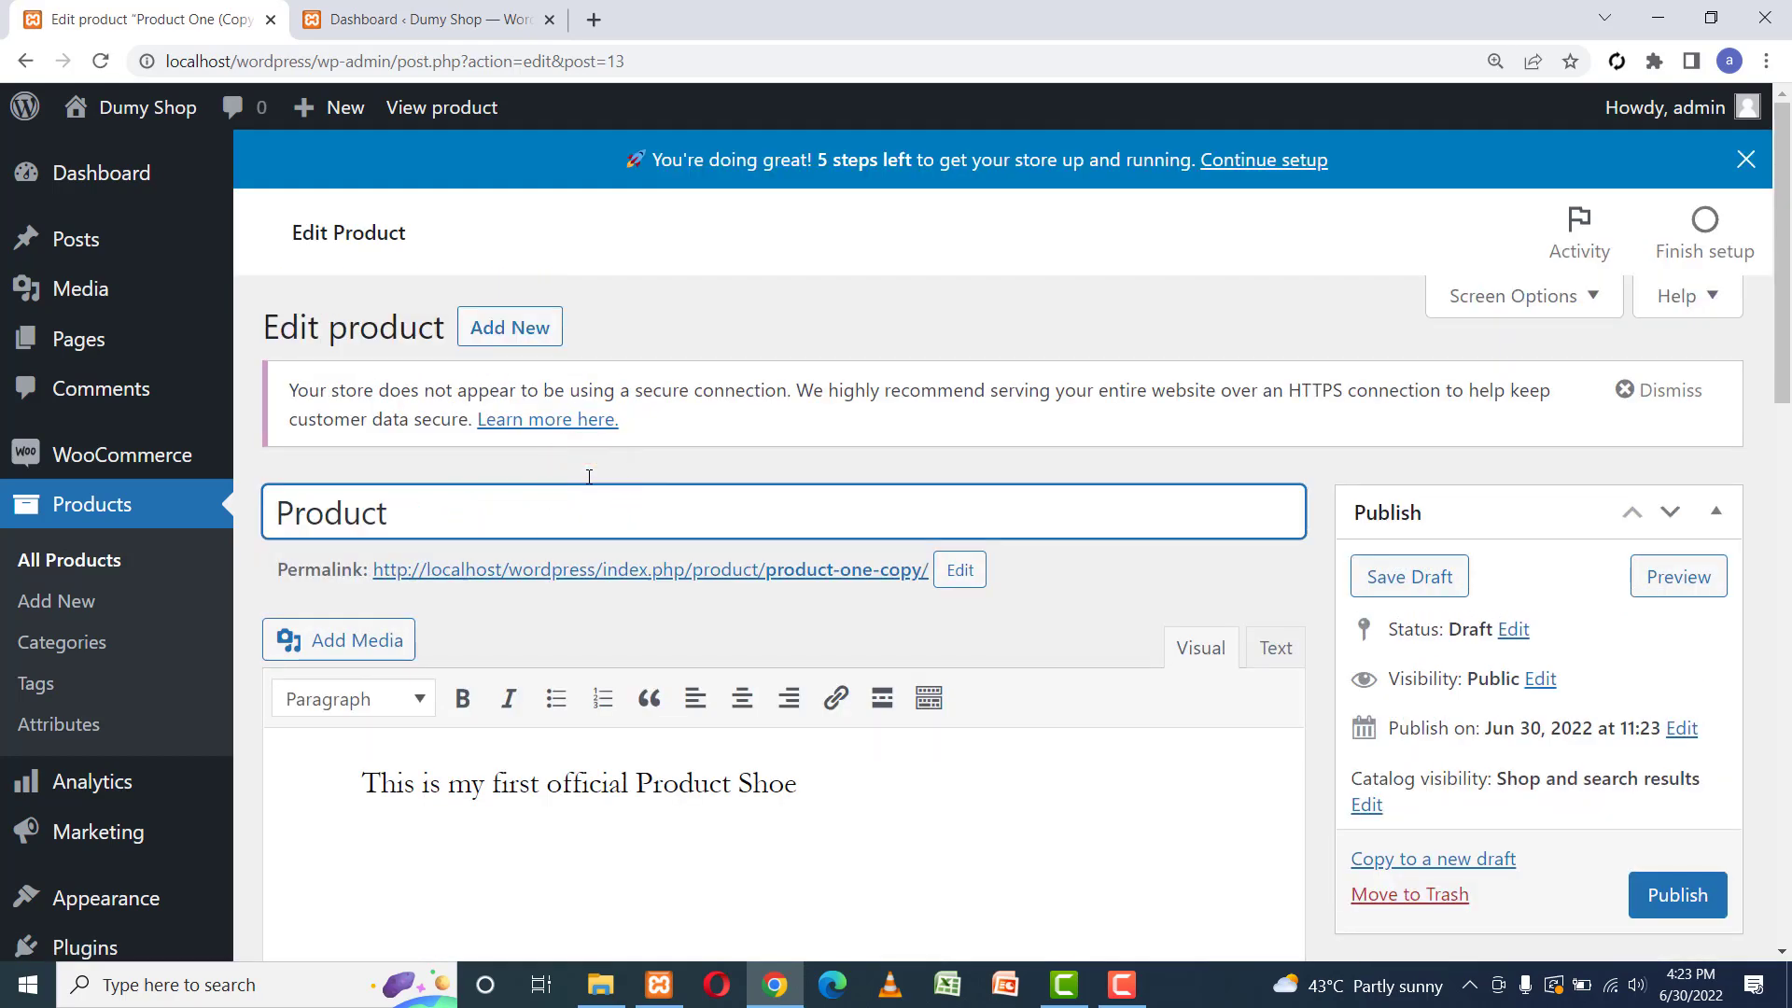
pyautogui.write('Two')
pyautogui.click(960, 570)
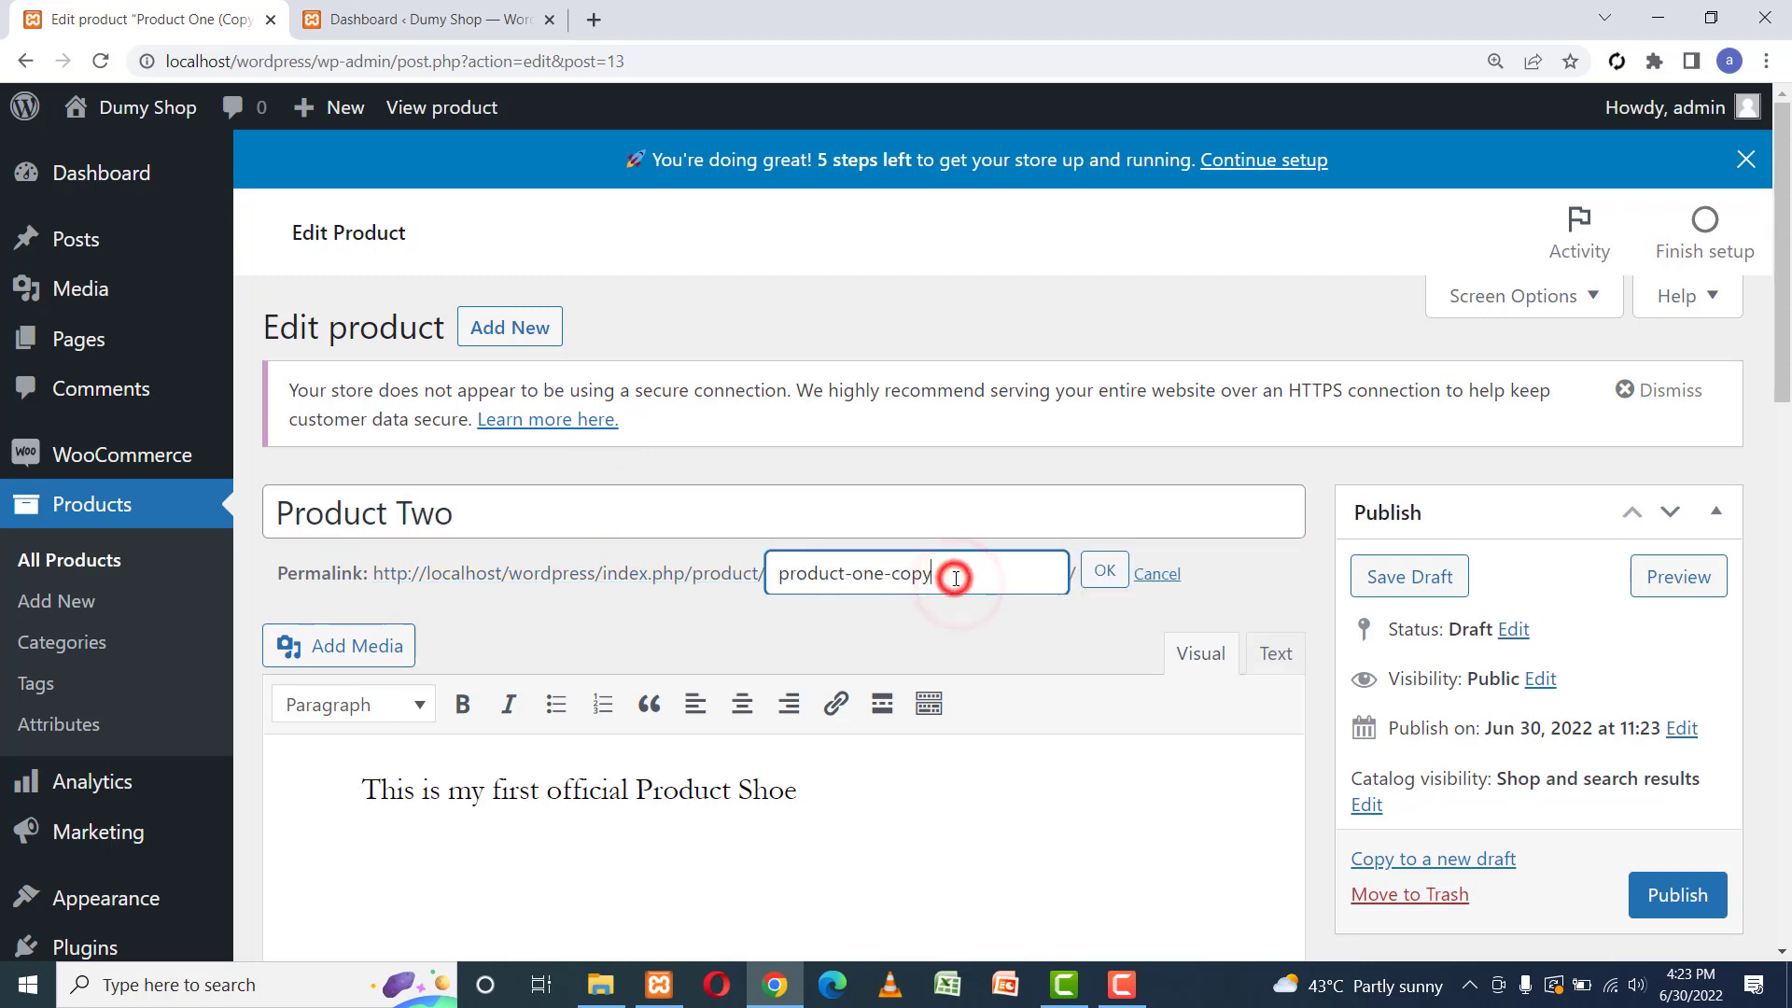
pyautogui.press('BackSpace')
pyautogui.press('BackSpace')
pyautogui.press('BackSpace')
pyautogui.press('BackSpace')
pyautogui.press('BackSpace')
pyautogui.press('BackSpace')
pyautogui.press('BackSpace')
pyautogui.write('t')
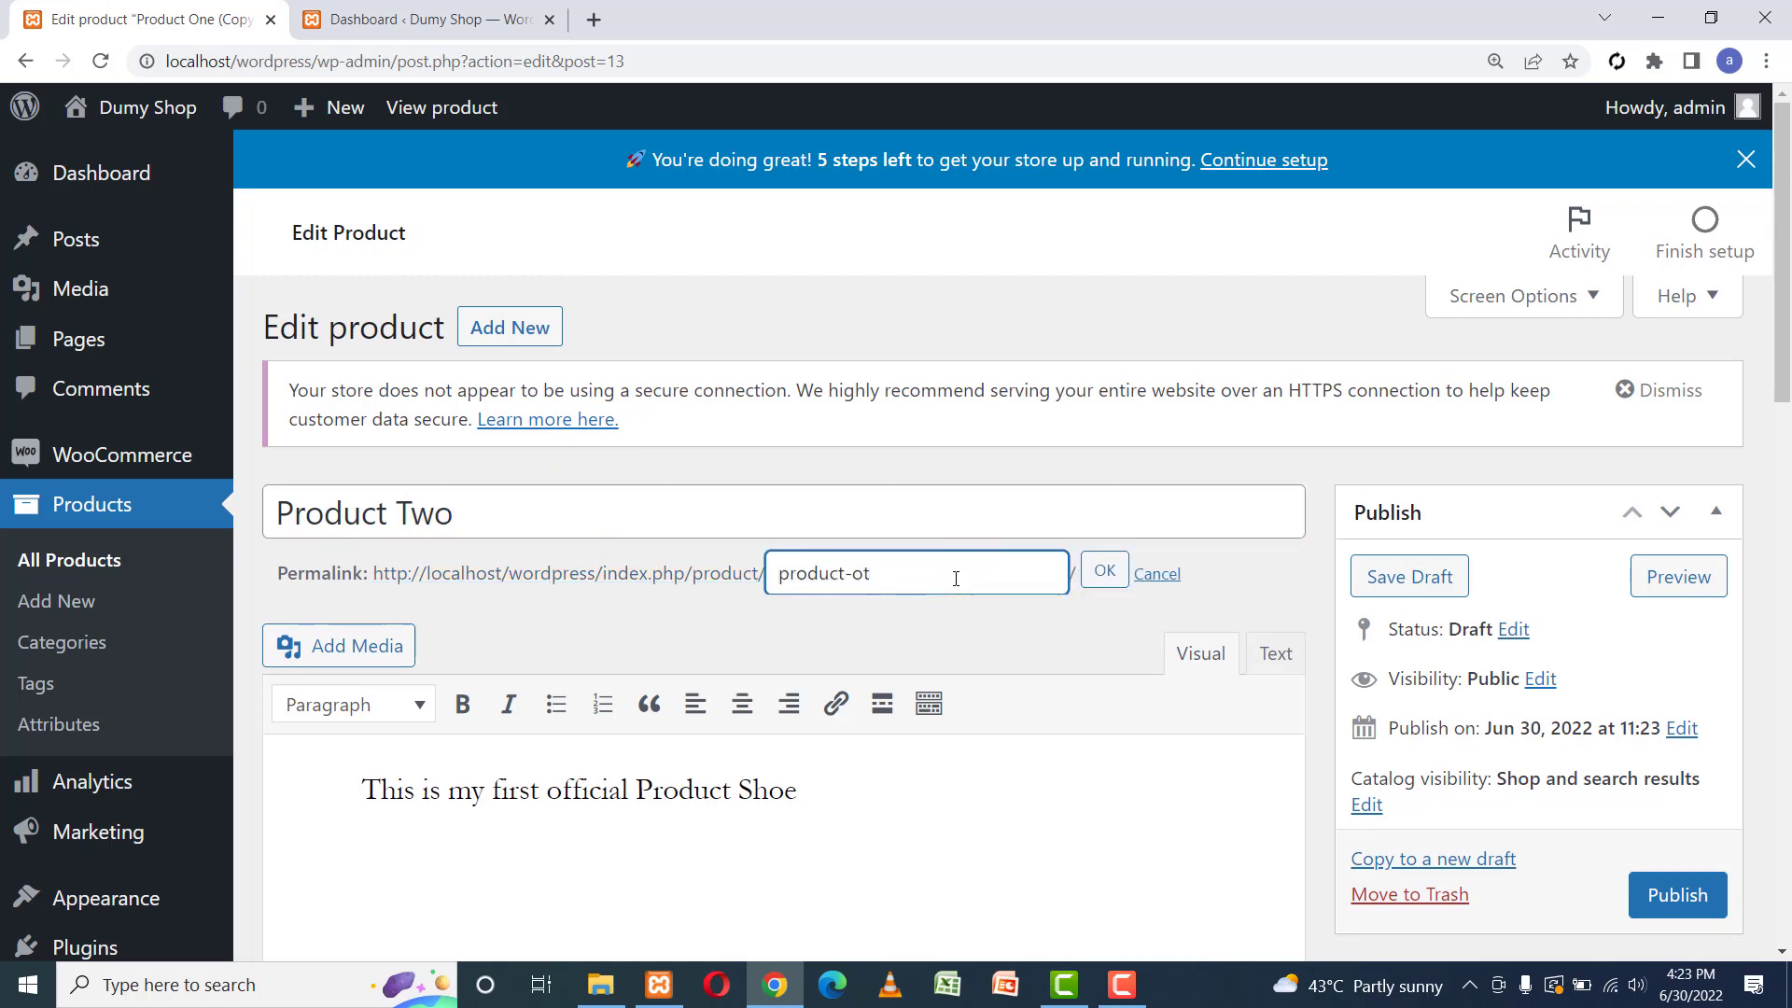
pyautogui.write('wo')
pyautogui.moveTo(1784, 336); pyautogui.dragTo(1788, 638)
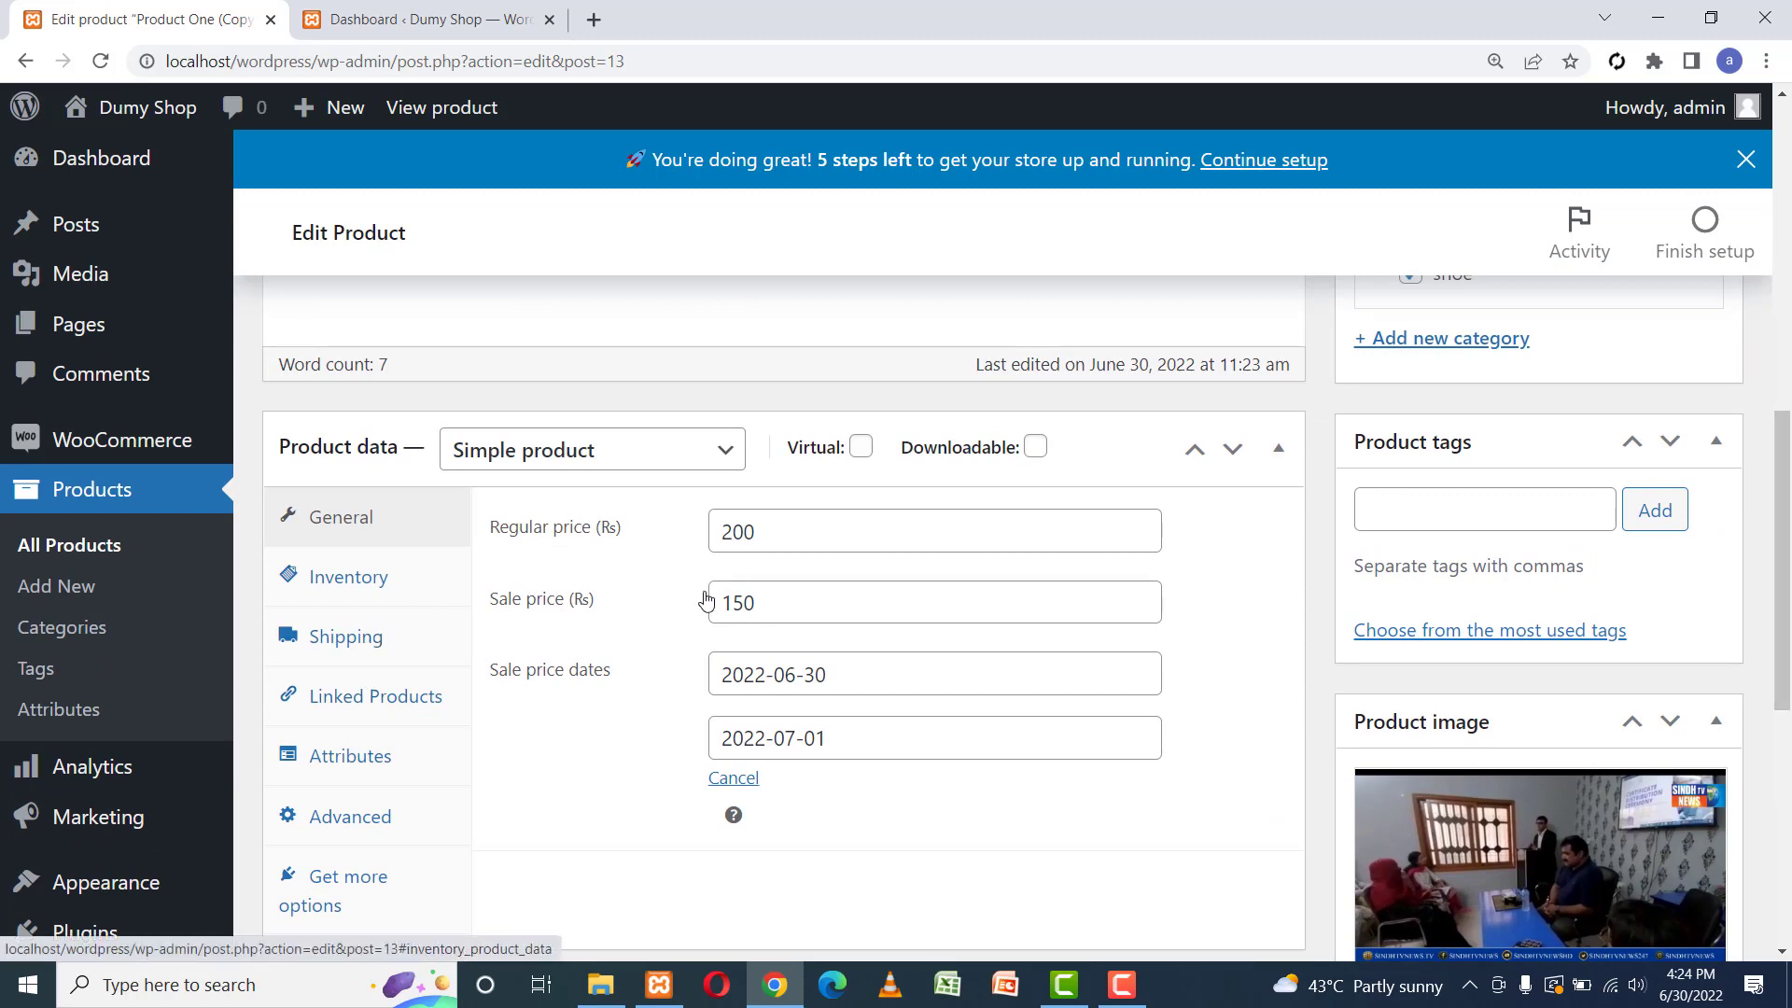
# Remove the 150 sale price and sale schedule, then publish Product Two at Rs 200.
pyautogui.click(806, 604)
pyautogui.doubleClick(831, 602)
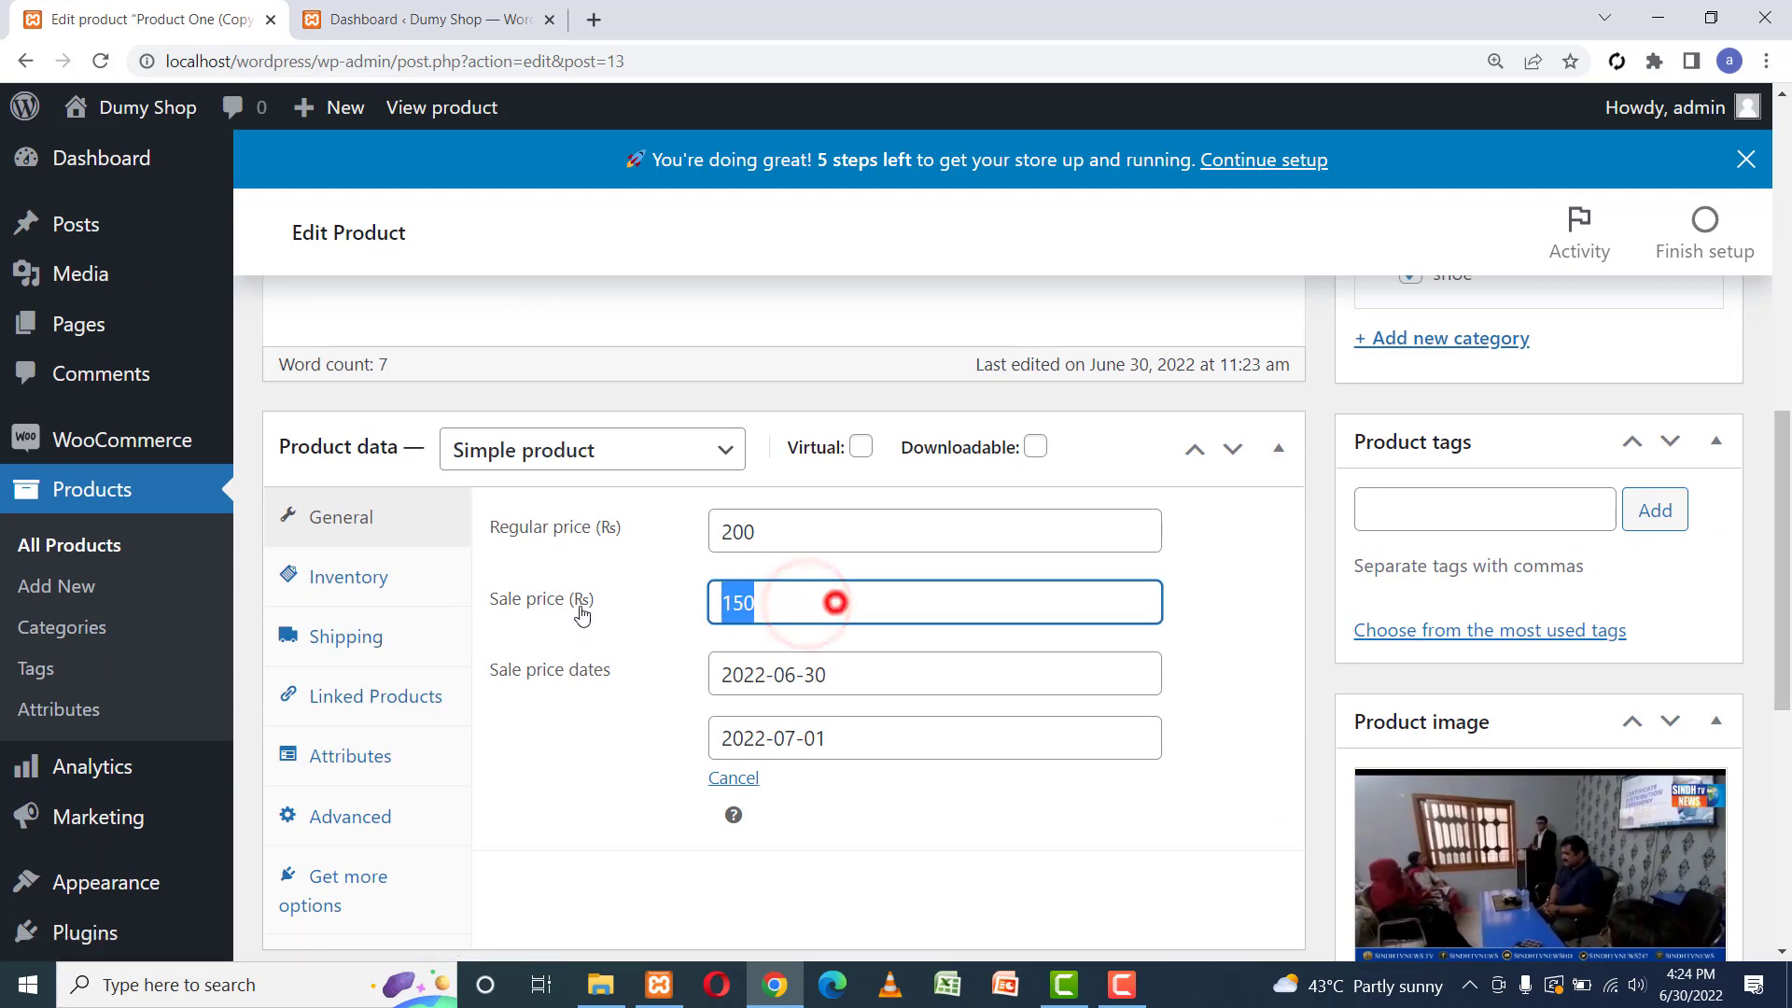
pyautogui.click(734, 778)
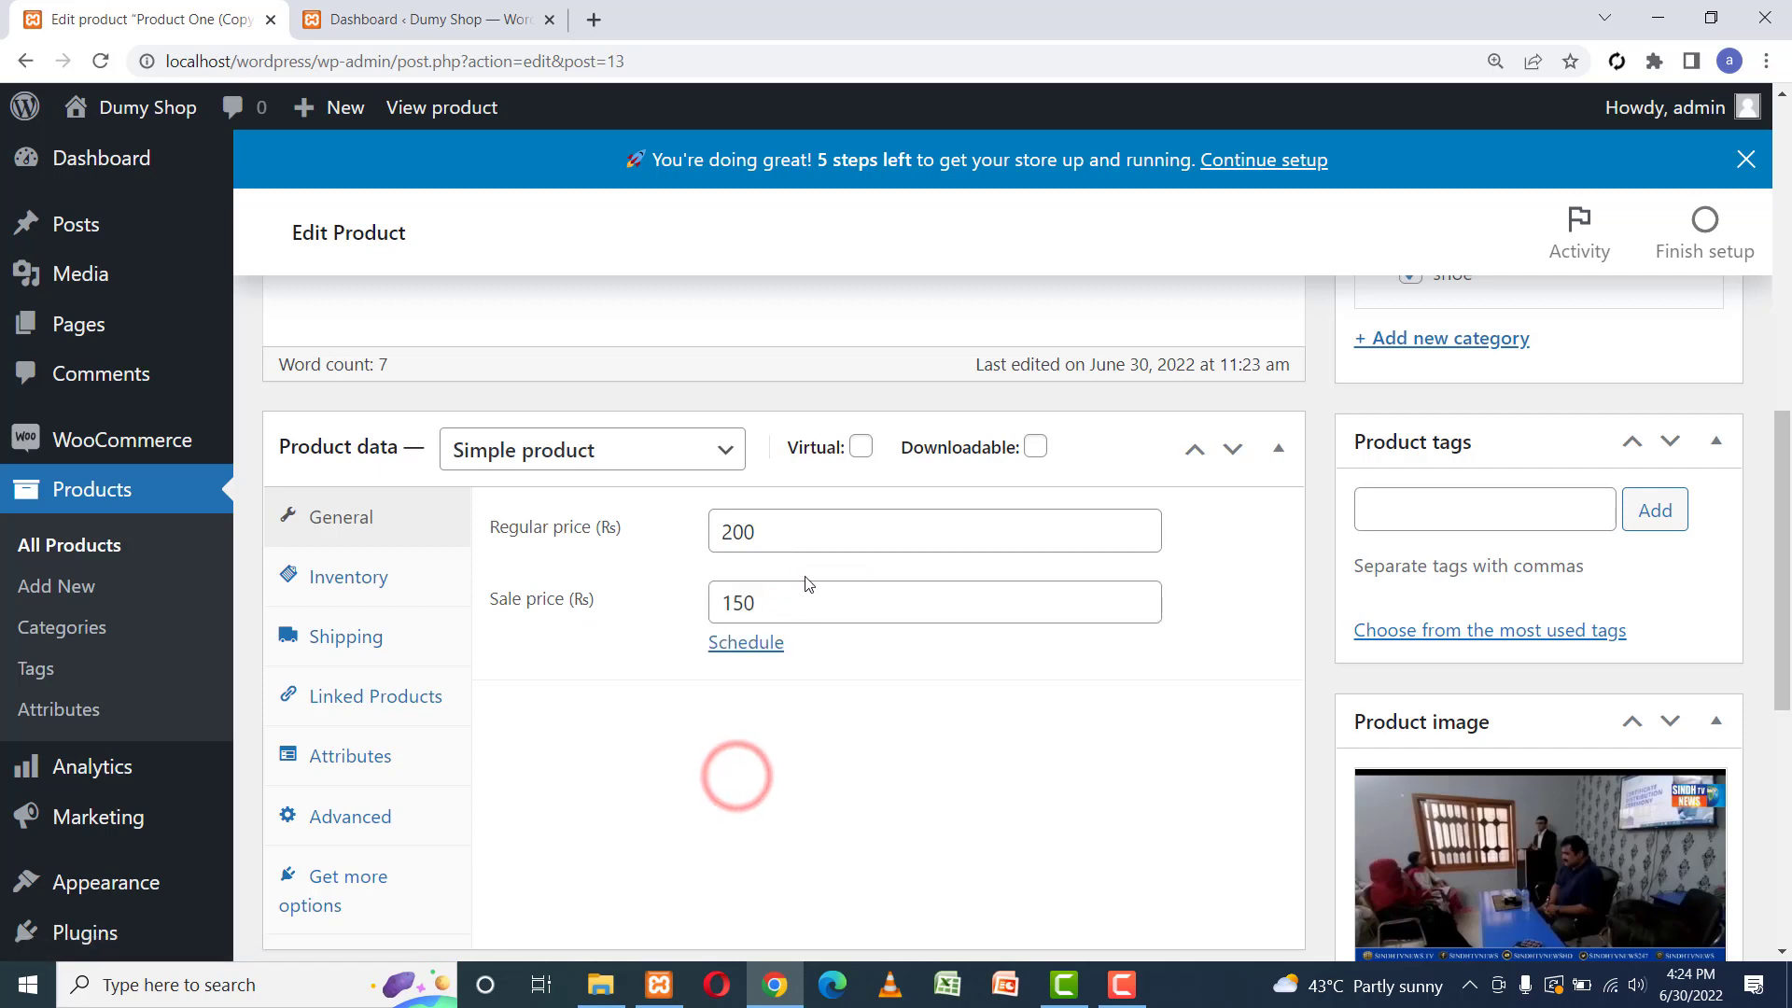
pyautogui.doubleClick(803, 604)
pyautogui.press('BackSpace')
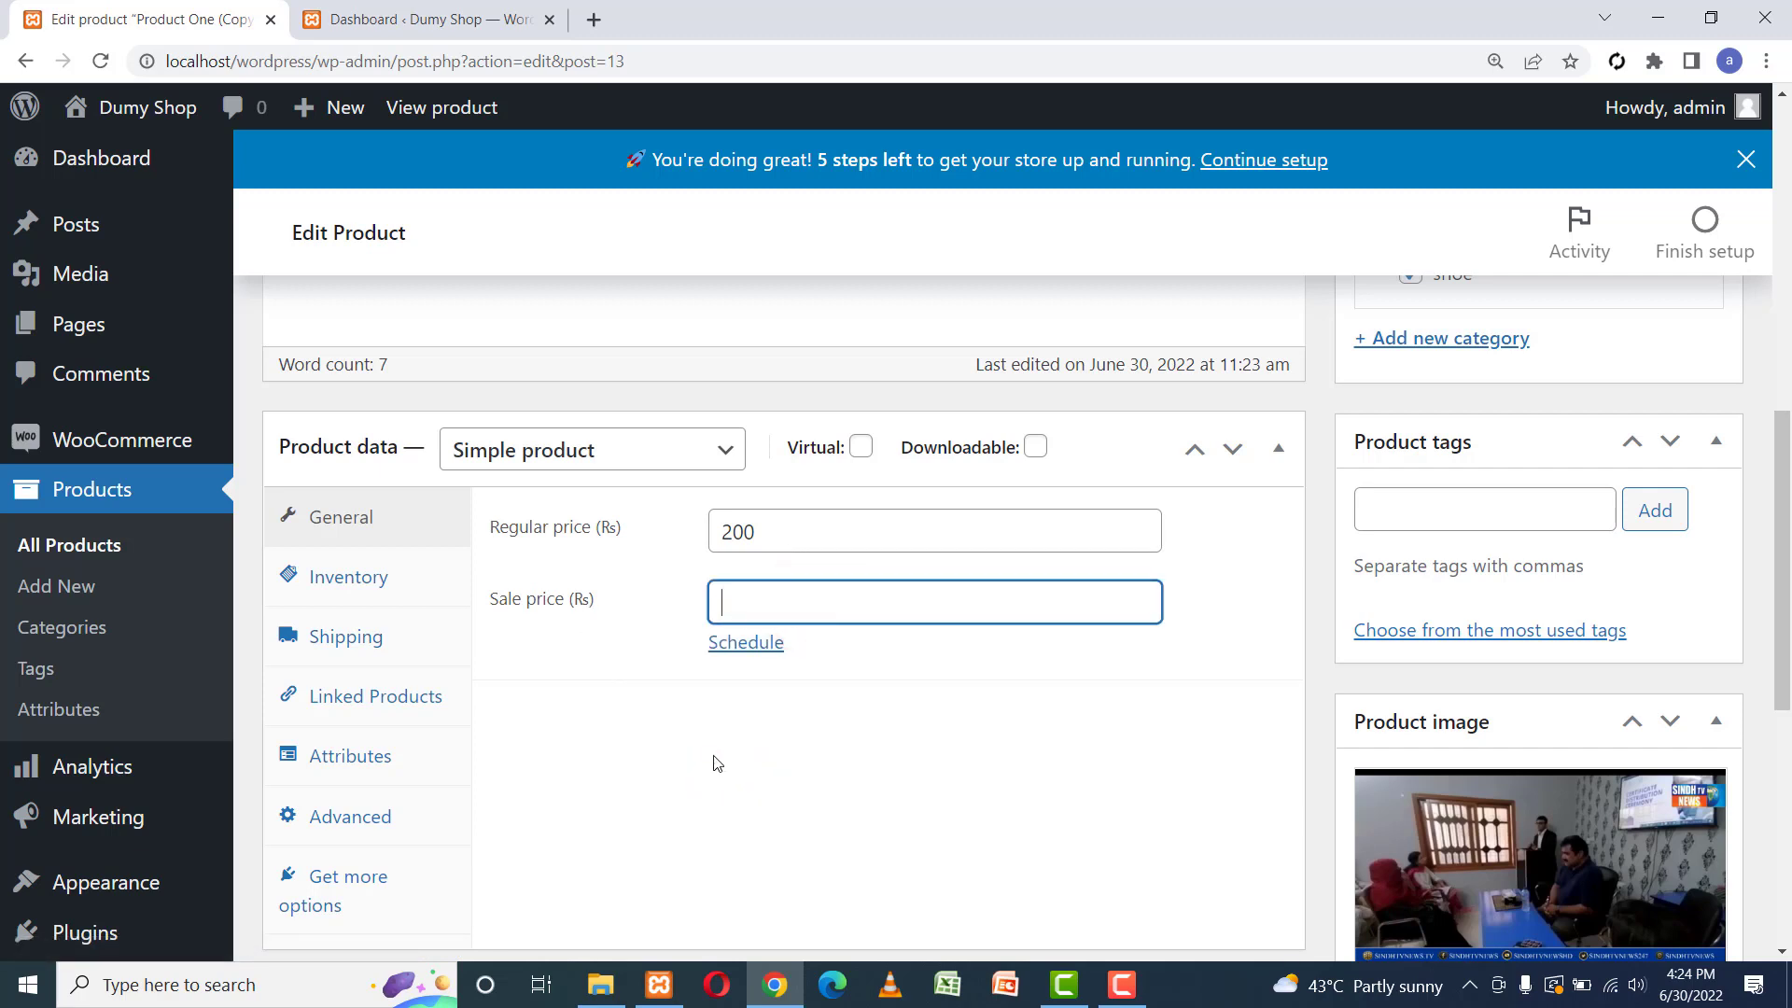
pyautogui.click(713, 756)
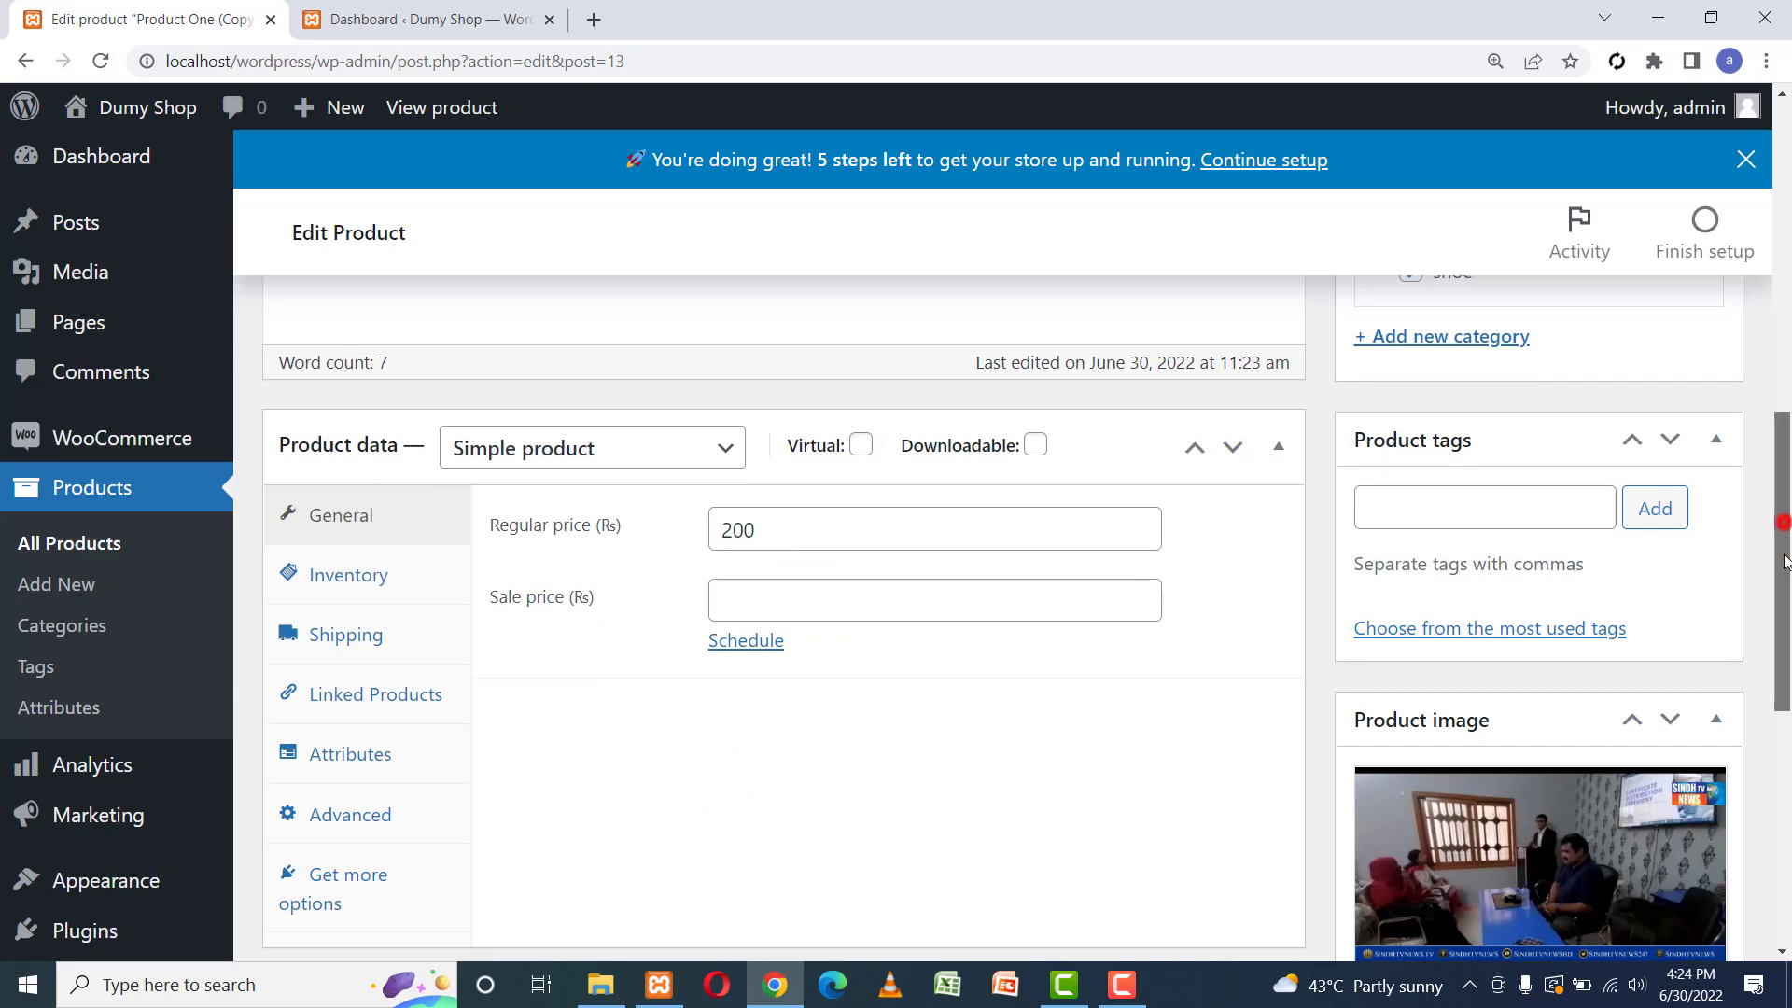
pyautogui.moveTo(1784, 527); pyautogui.dragTo(1788, 711)
pyautogui.scroll(15, 1730, 441)
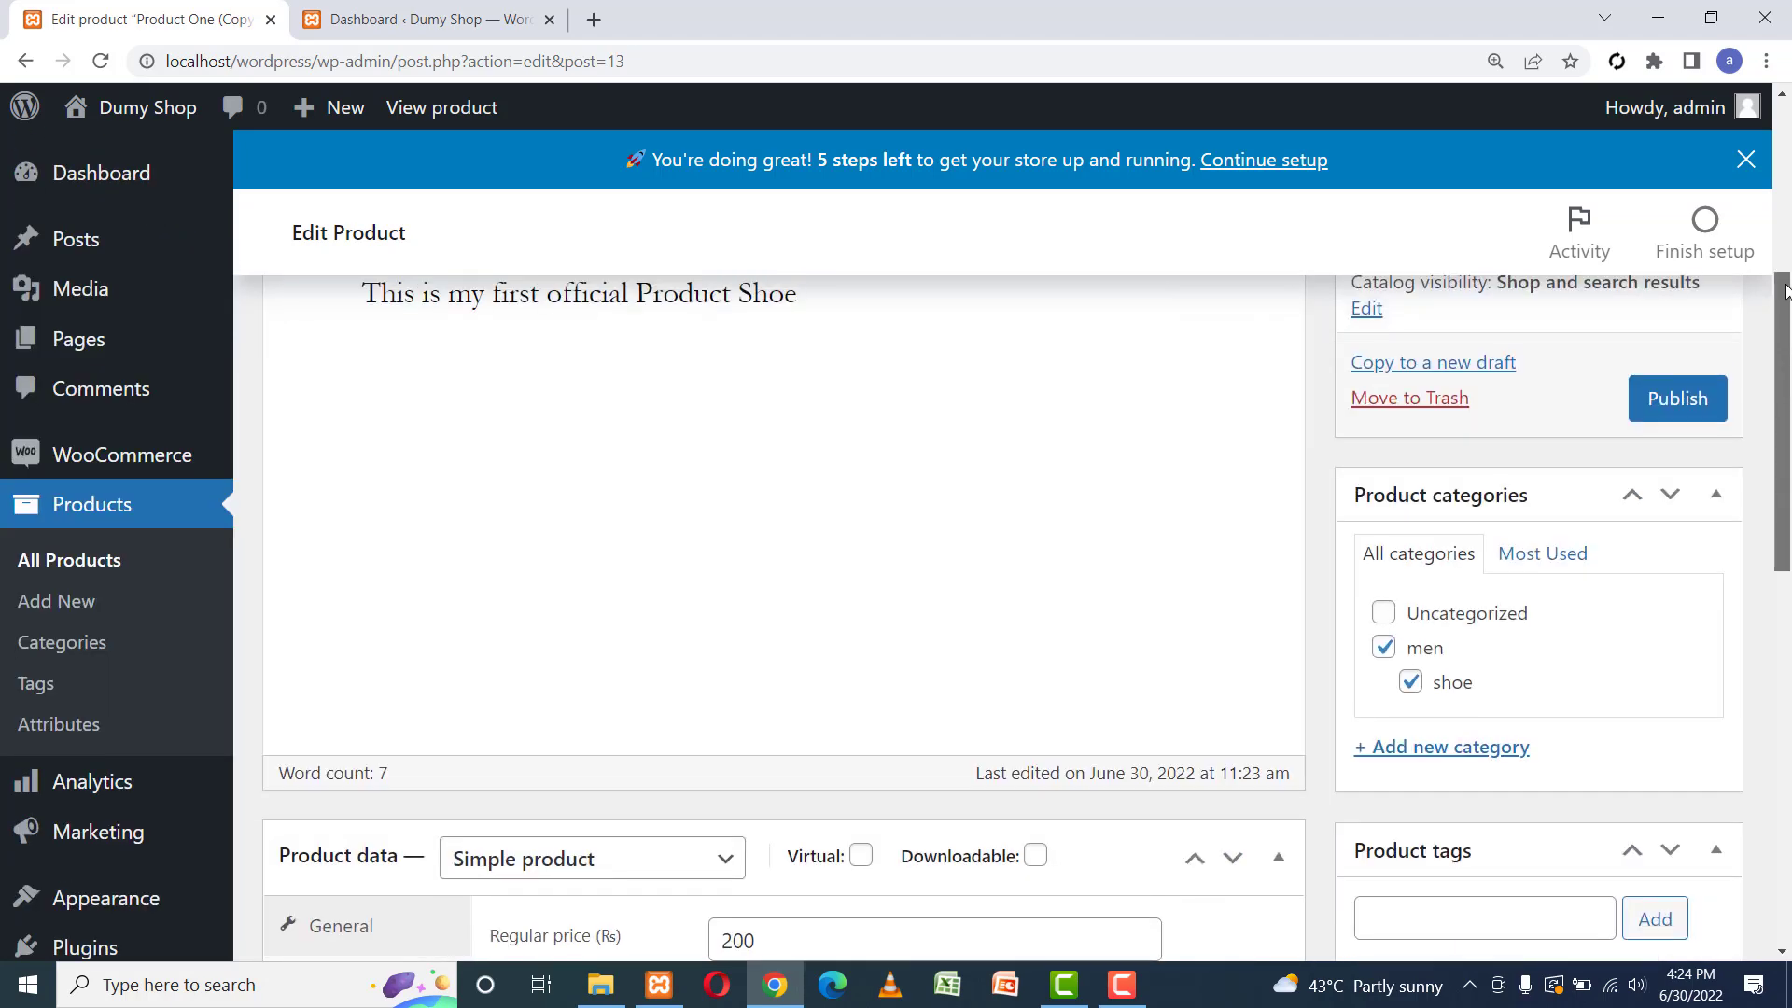
pyautogui.click(1695, 651)
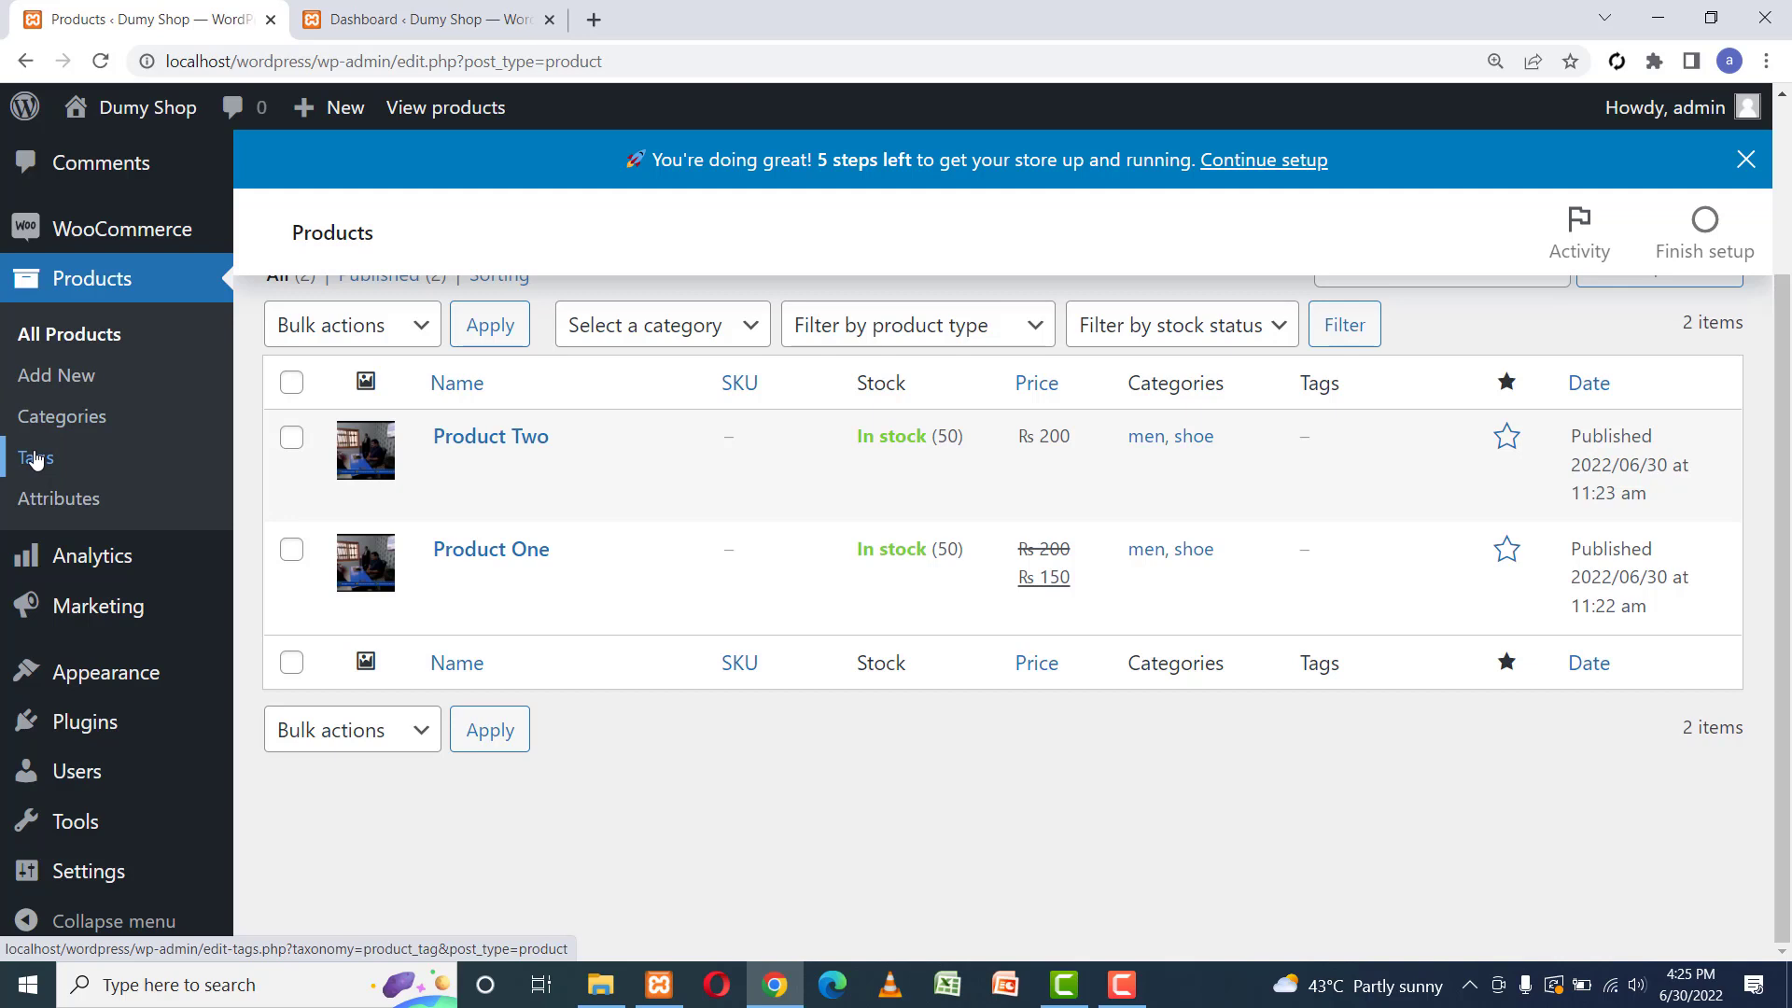
# Open Dumy Shop's Visit Store link from the admin bar in a new tab.
pyautogui.moveTo(145, 239)
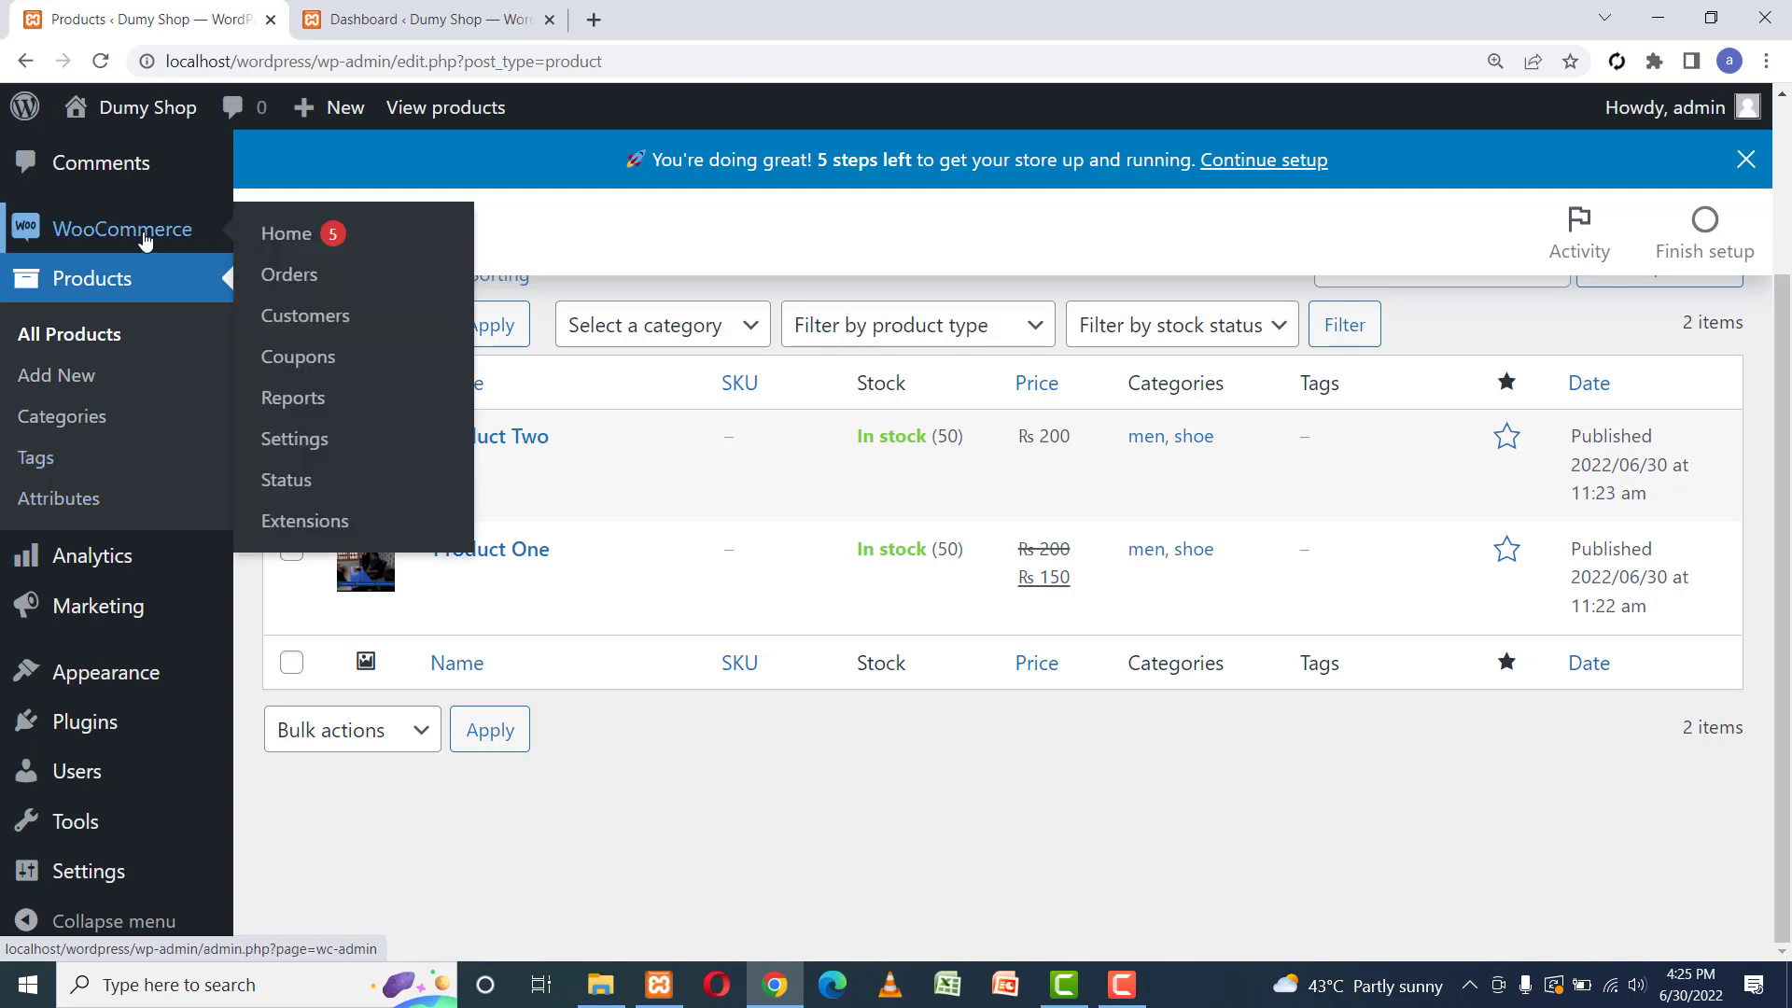
pyautogui.moveTo(144, 109)
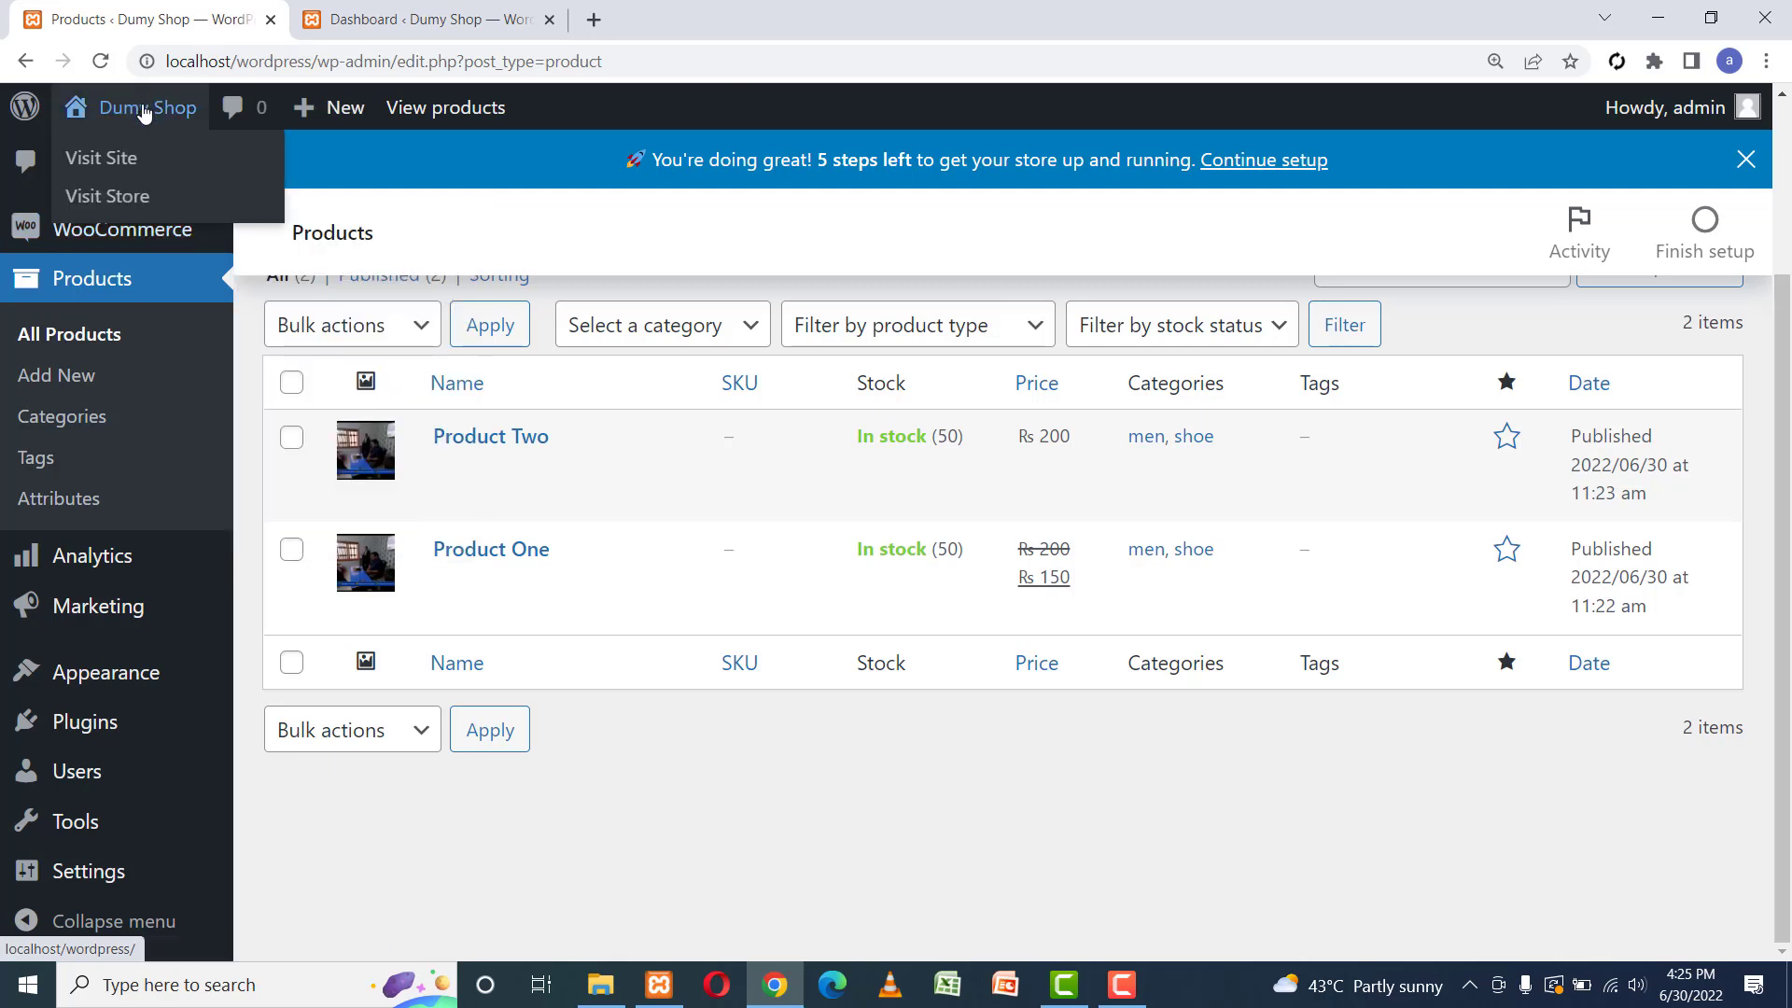
pyautogui.rightClick(109, 202)
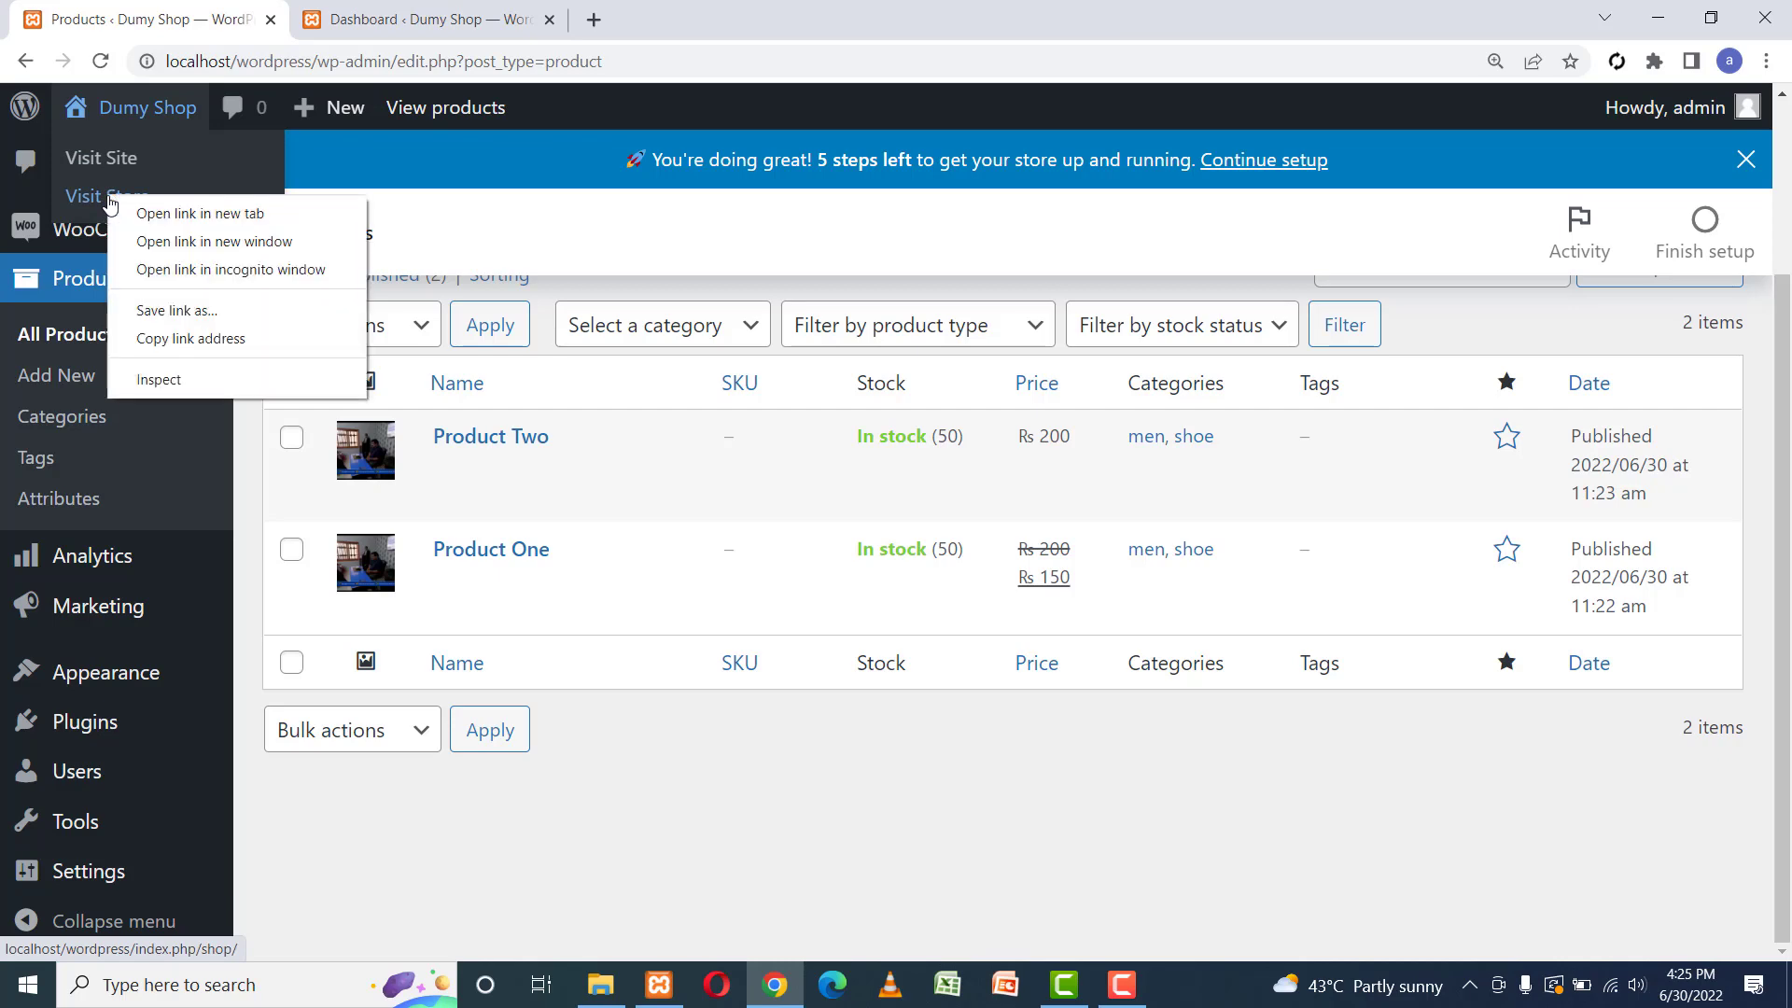
pyautogui.click(197, 214)
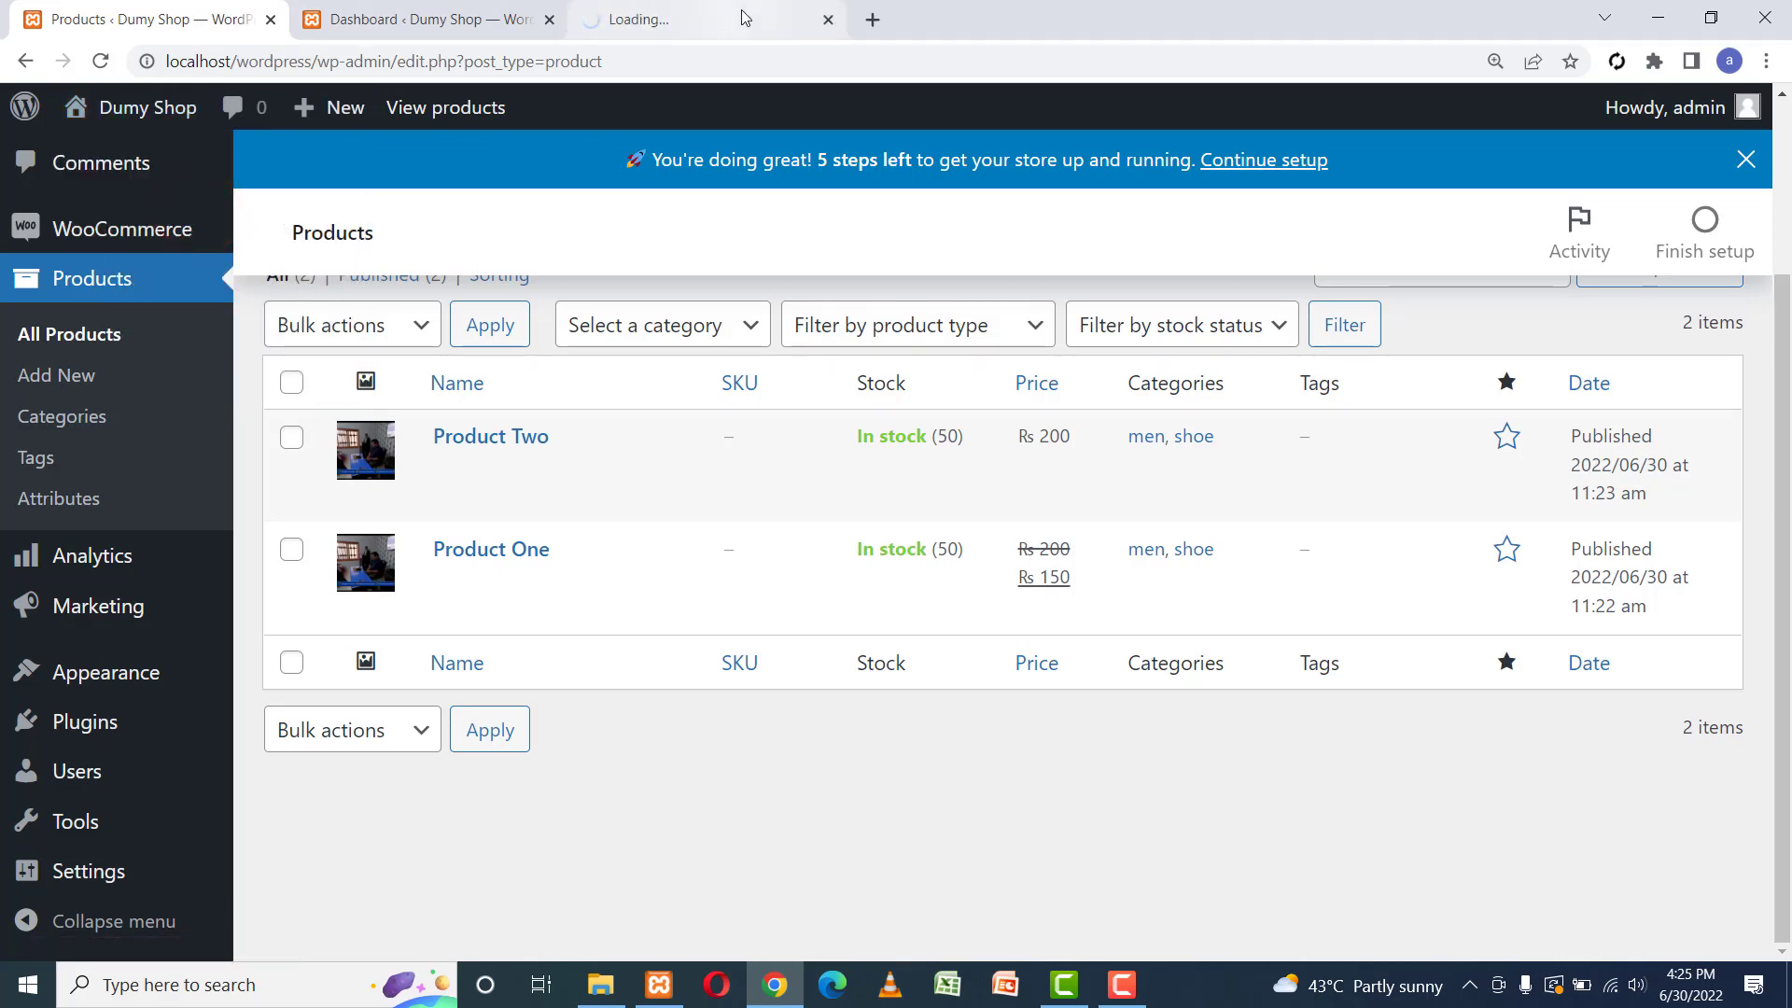
# On the Shop tab, add Product Two to the cart and view the Rs 200 cart.
pyautogui.click(741, 19)
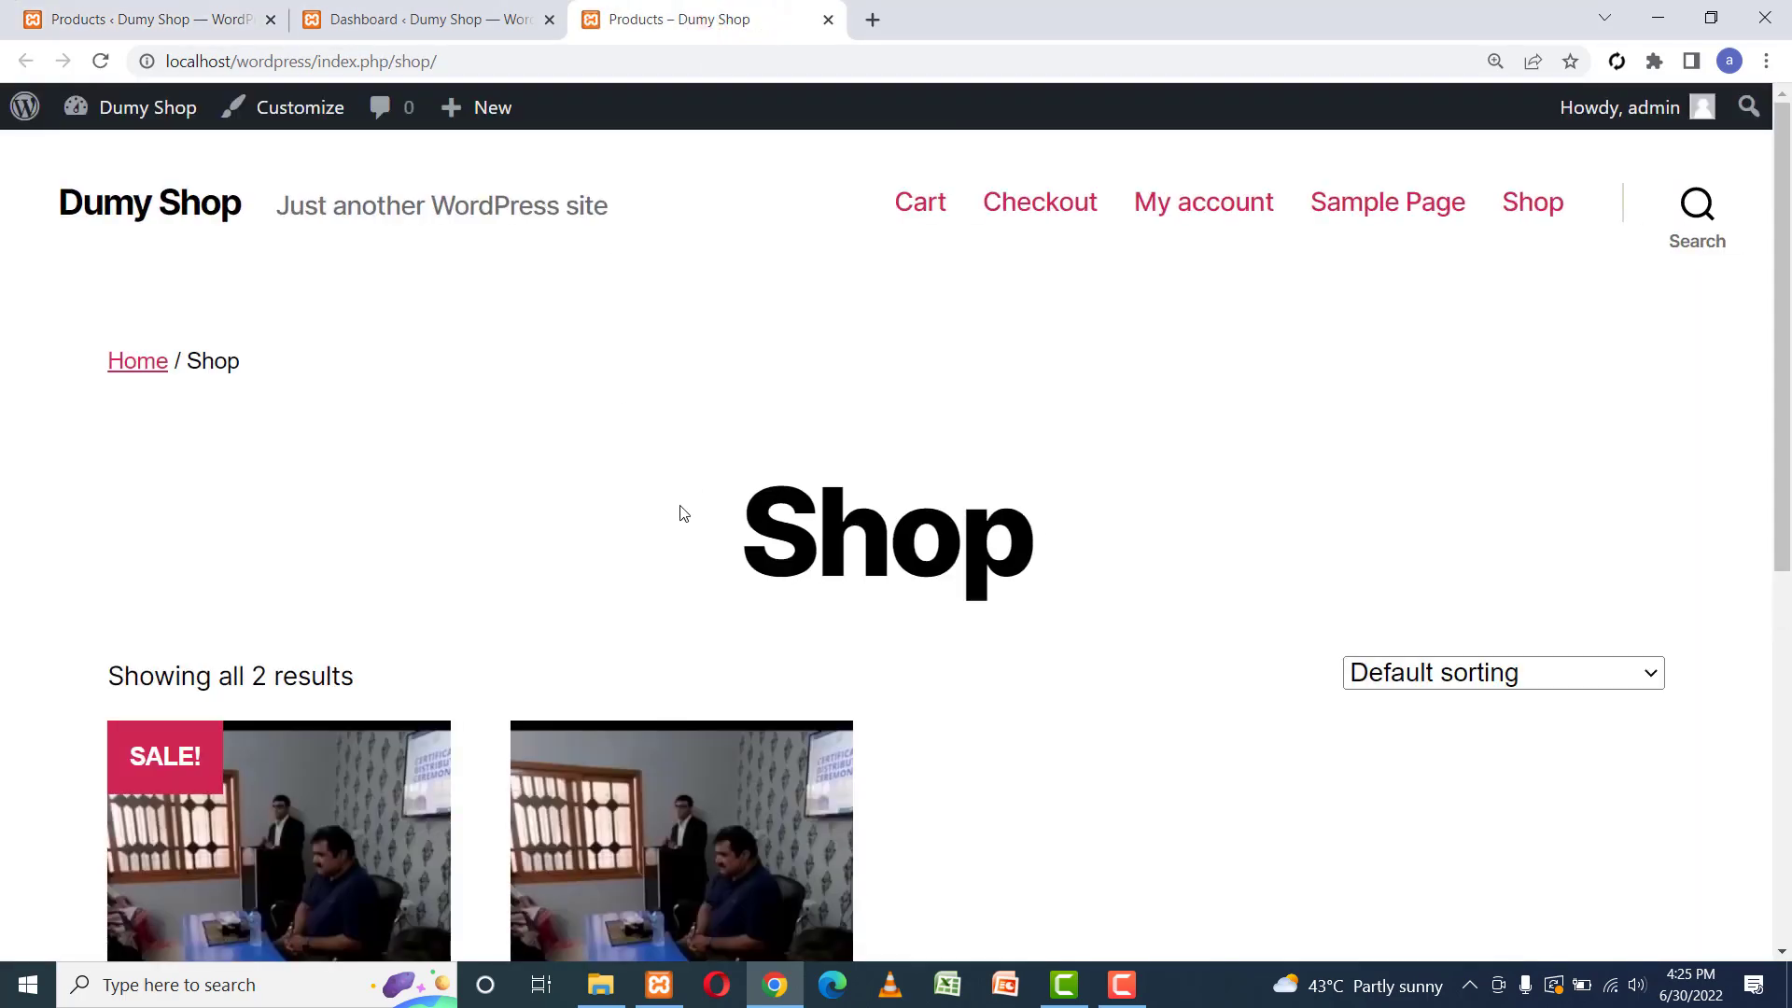
pyautogui.scroll(-5, 680, 513)
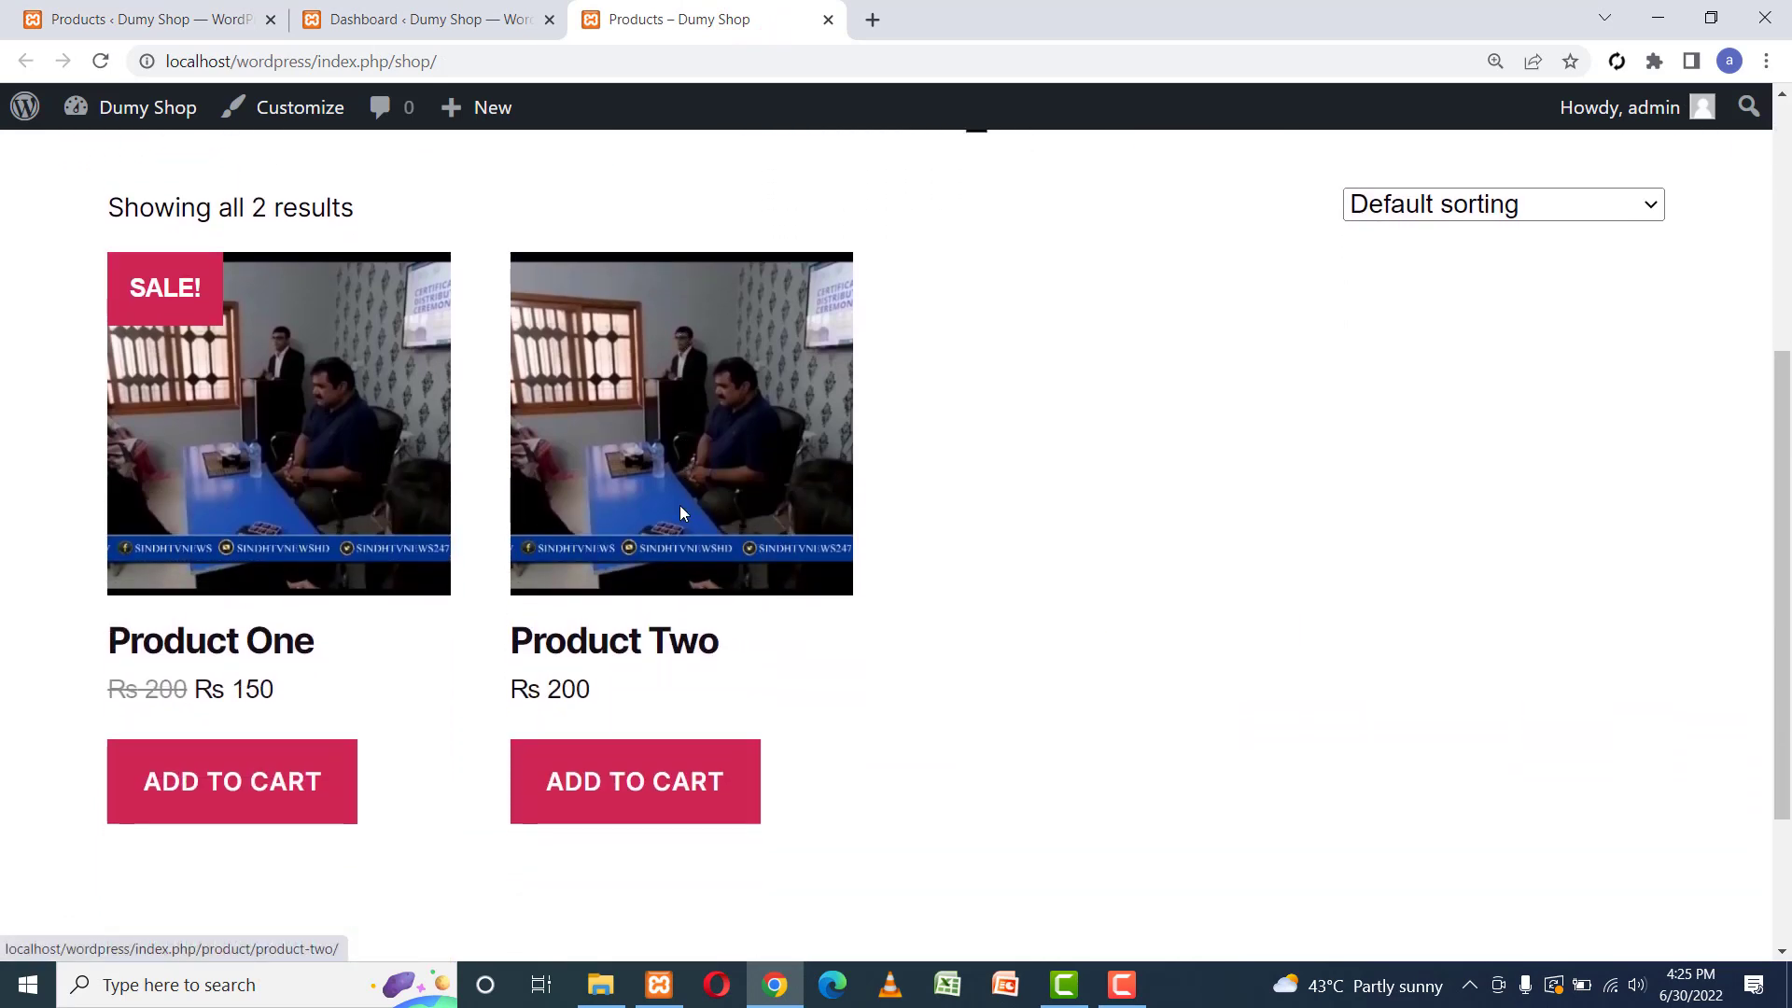
pyautogui.scroll(1, 681, 512)
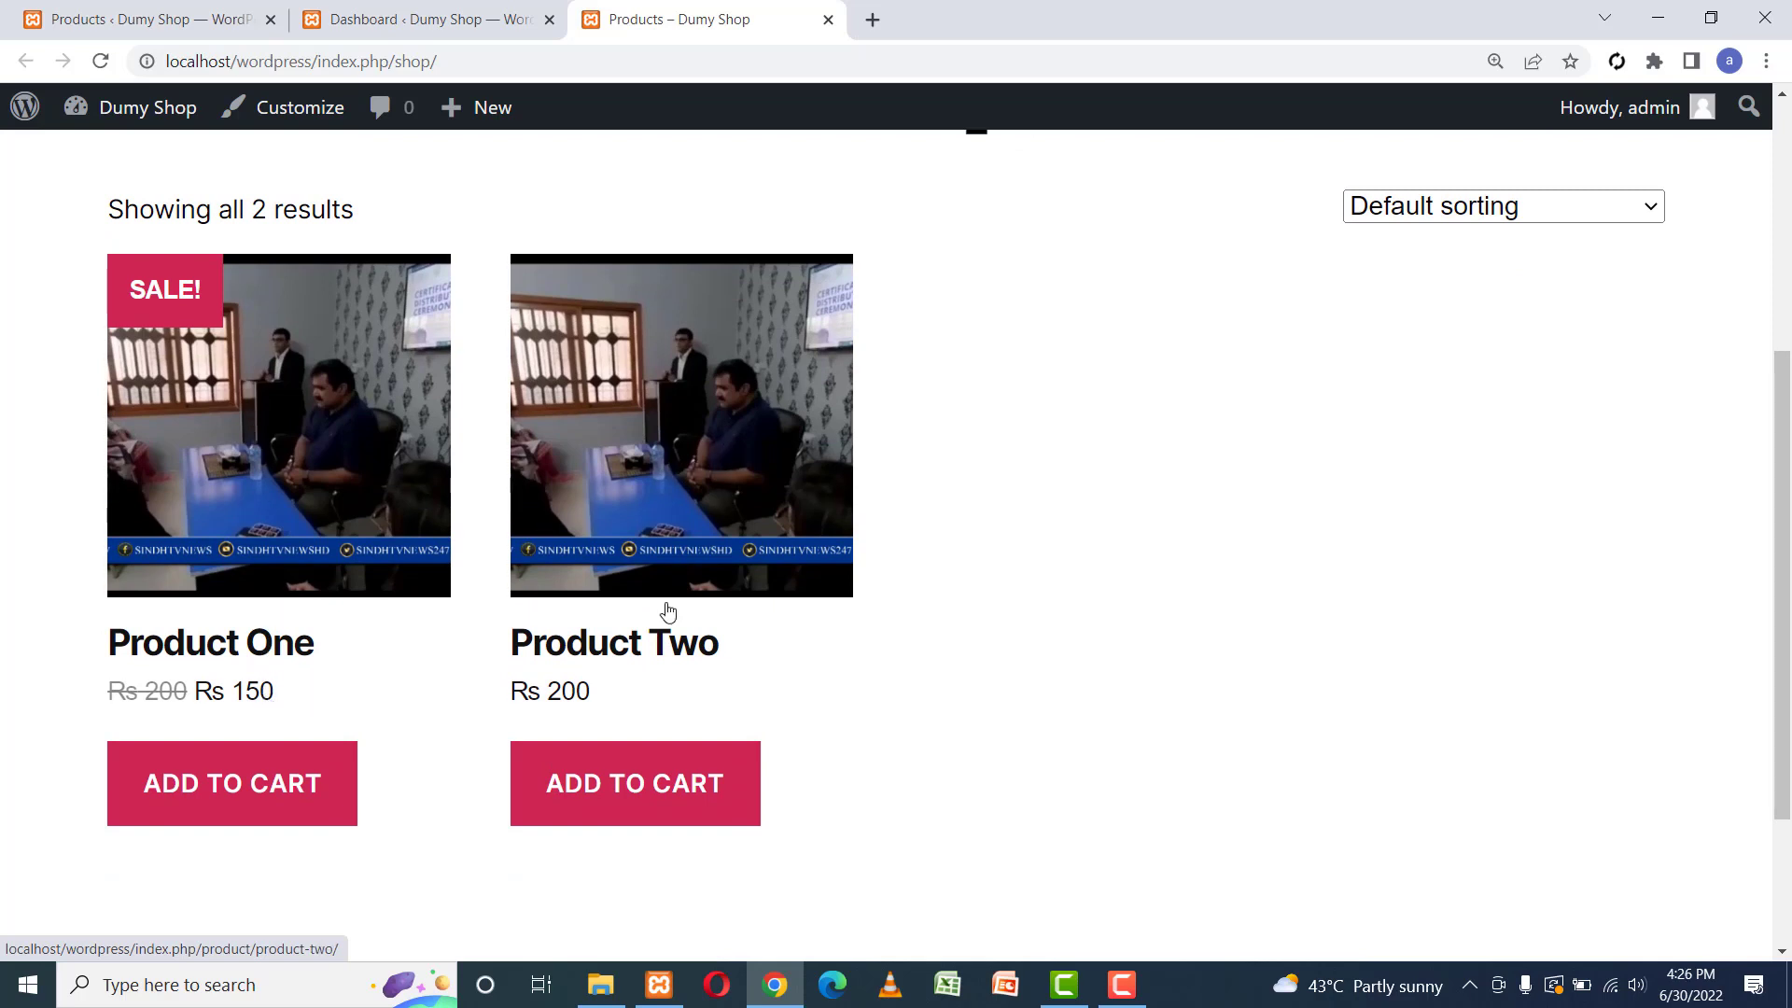
pyautogui.click(607, 770)
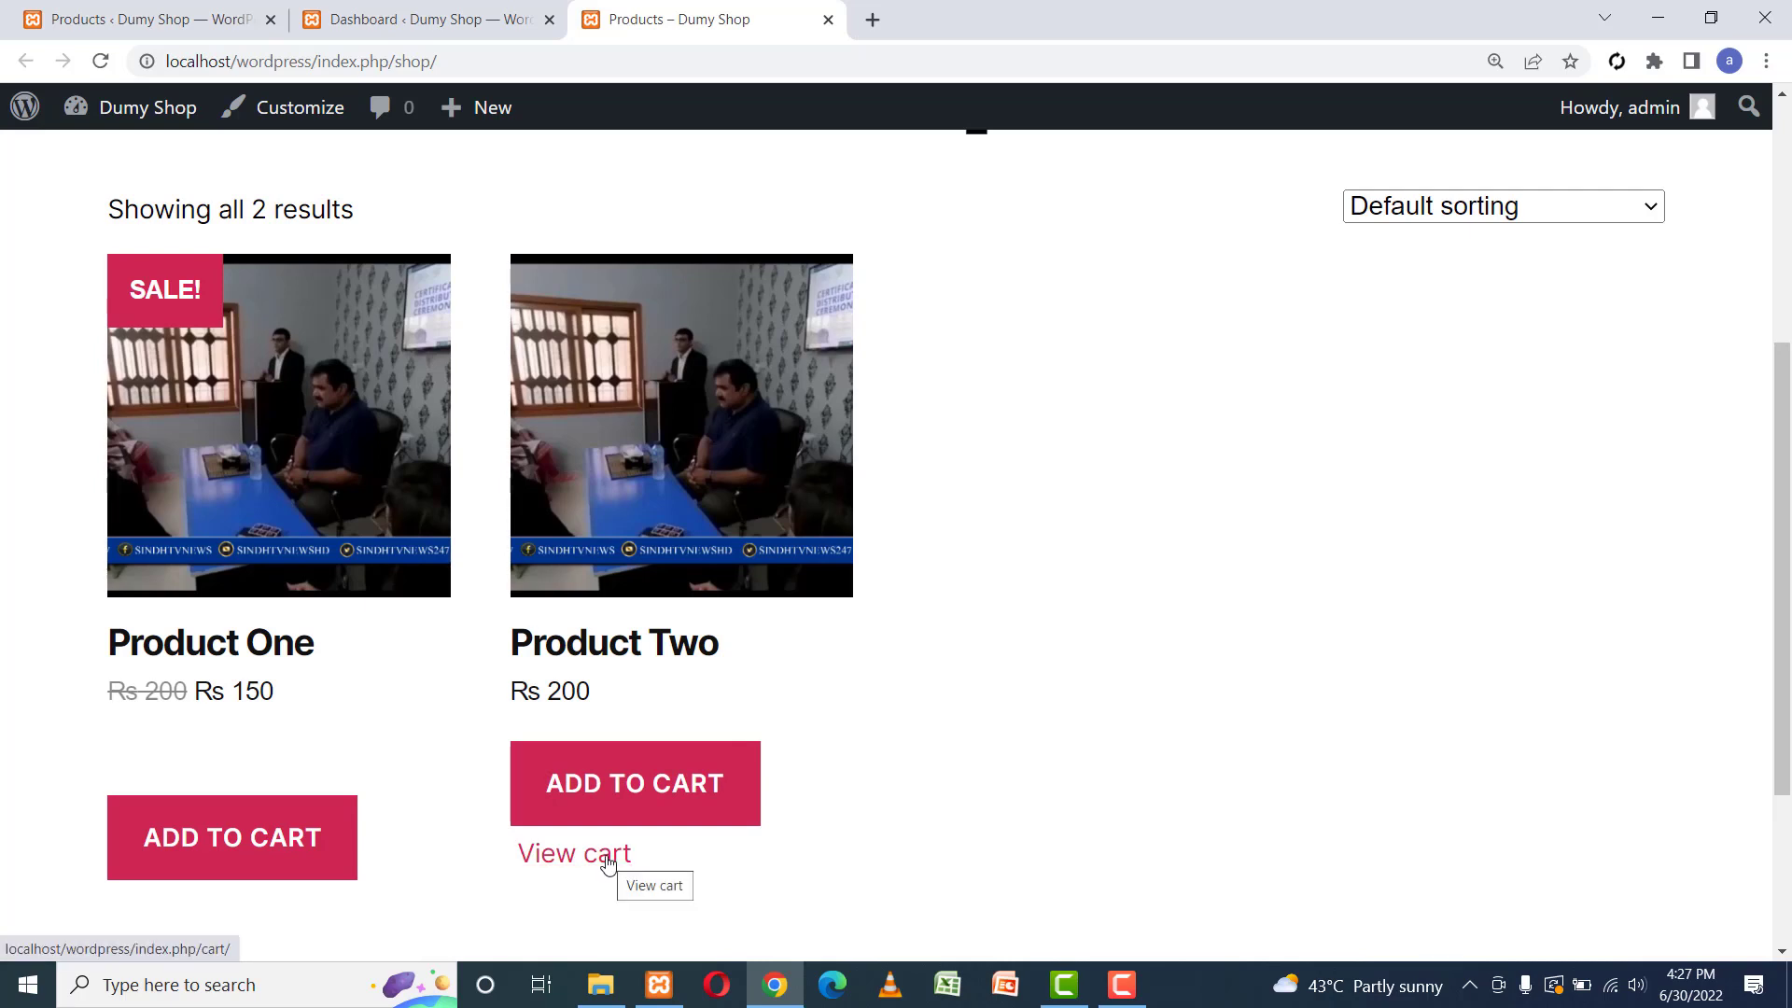
pyautogui.click(579, 854)
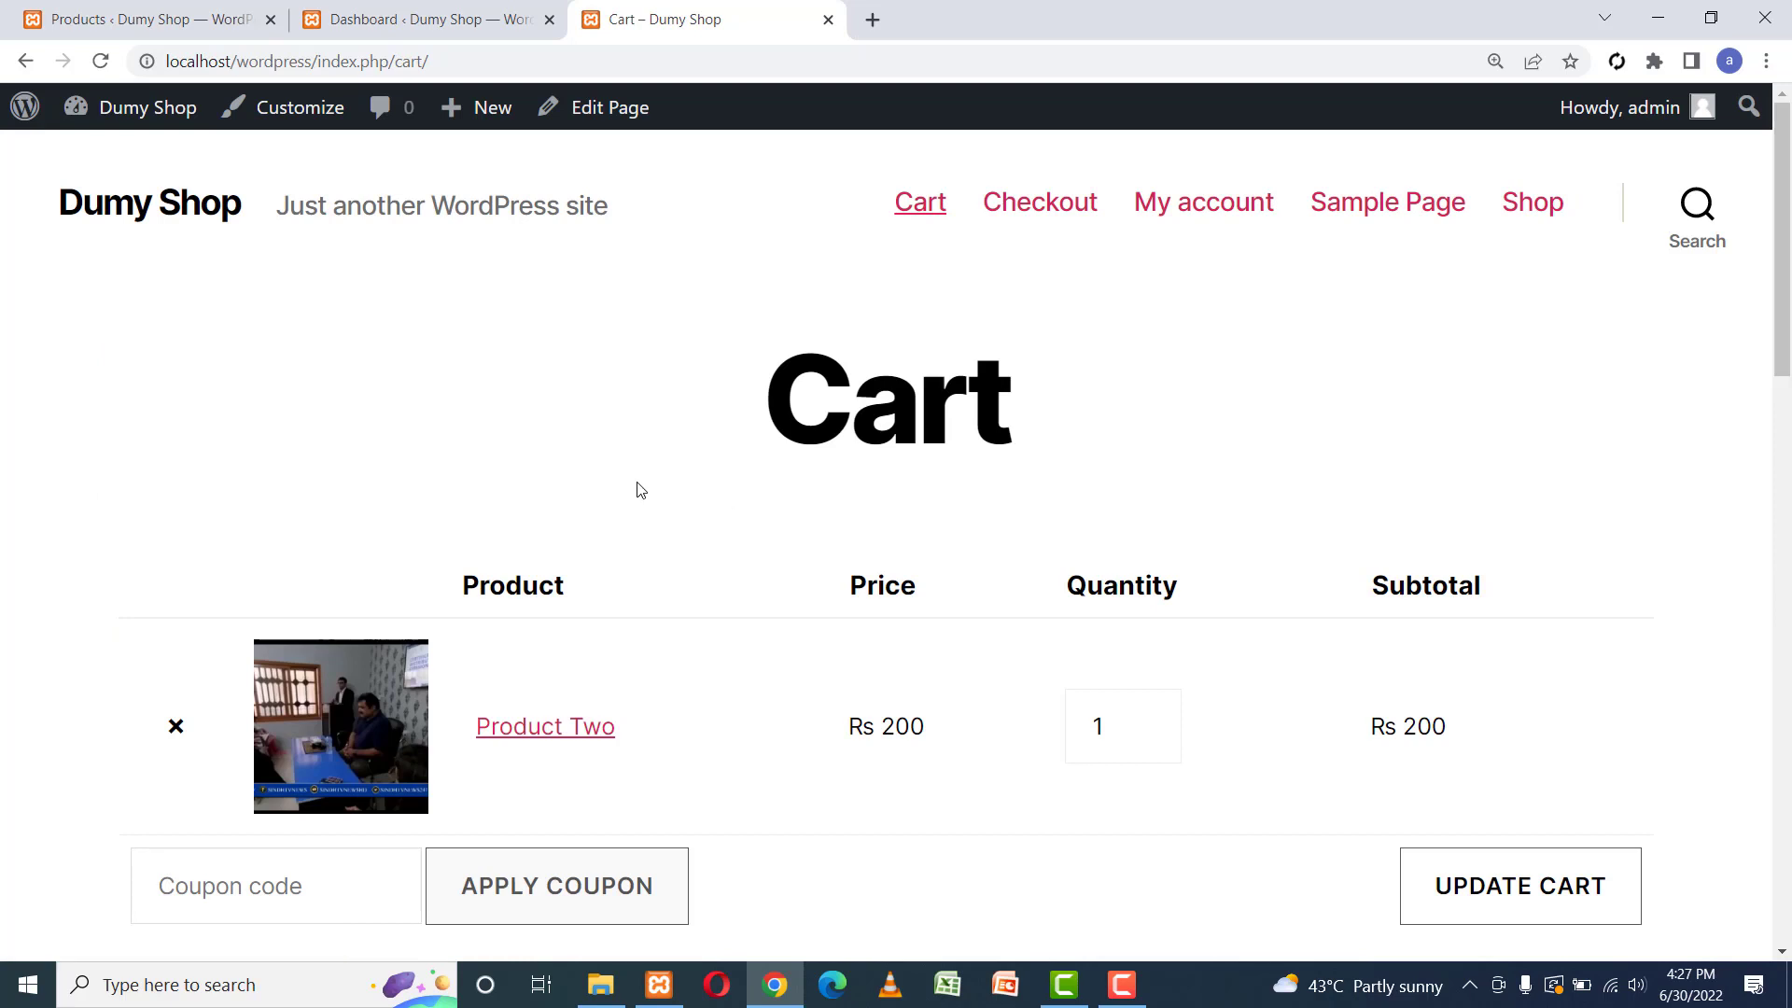
pyautogui.scroll(-4, 640, 490)
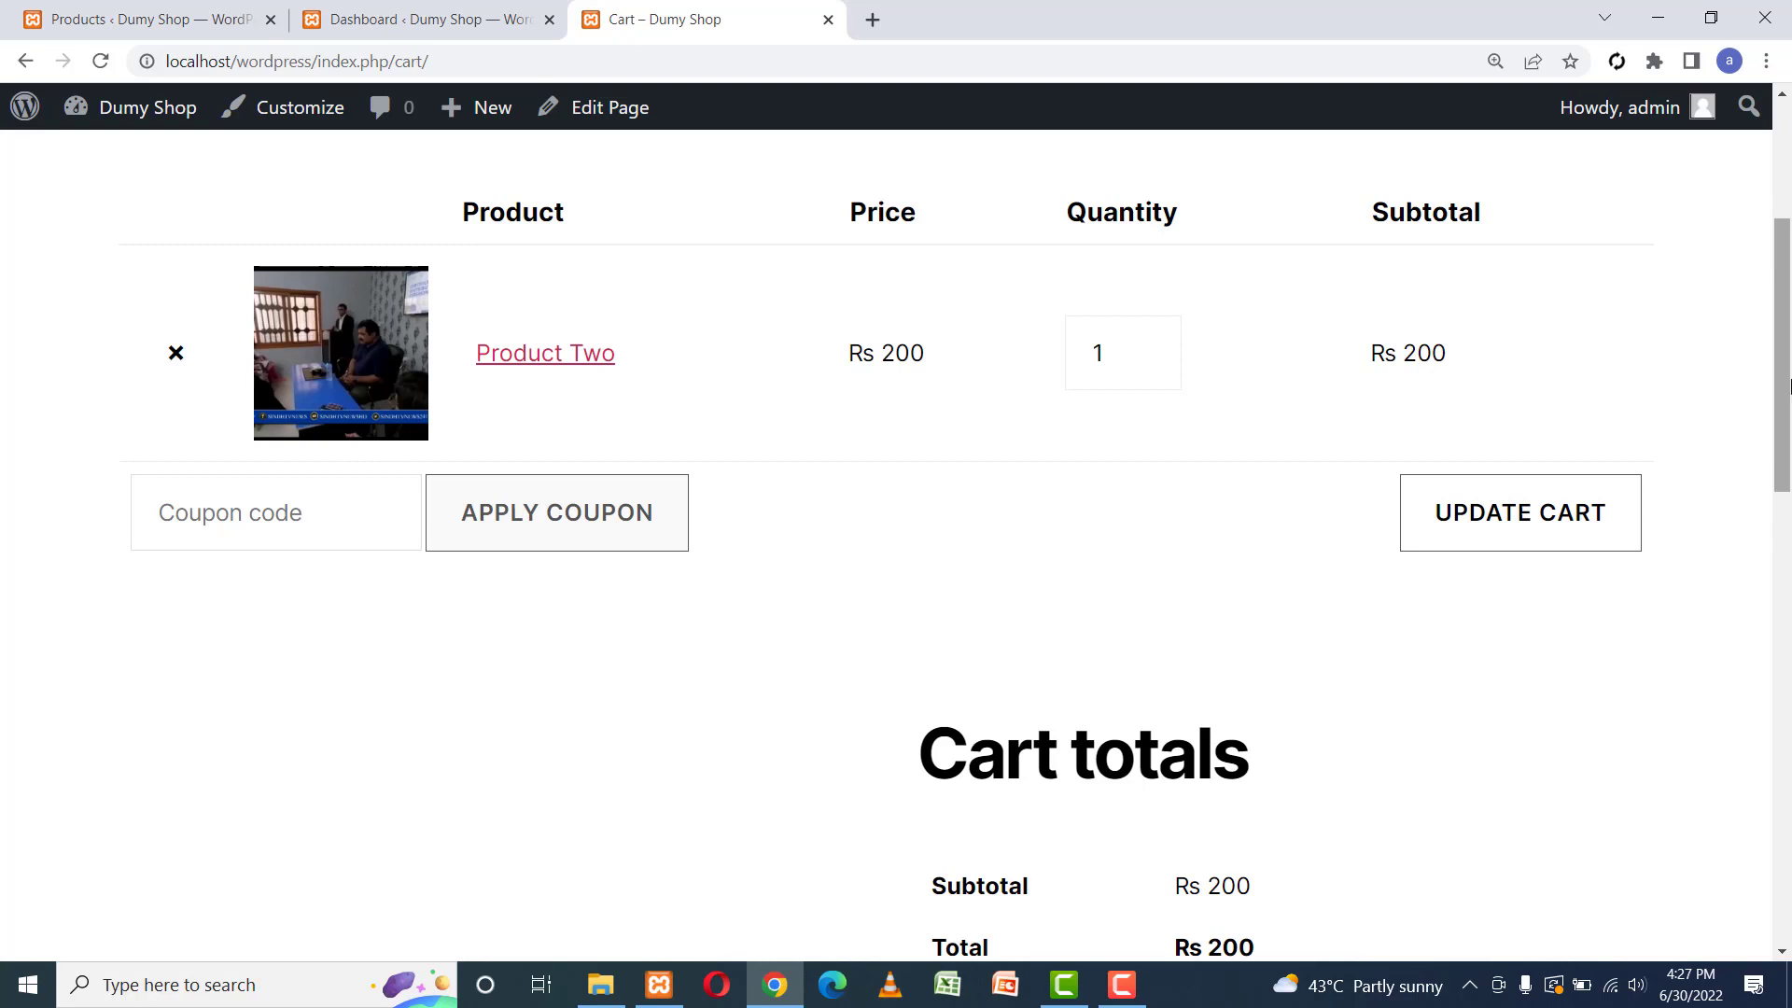
pyautogui.moveTo(1787, 377); pyautogui.dragTo(1782, 531)
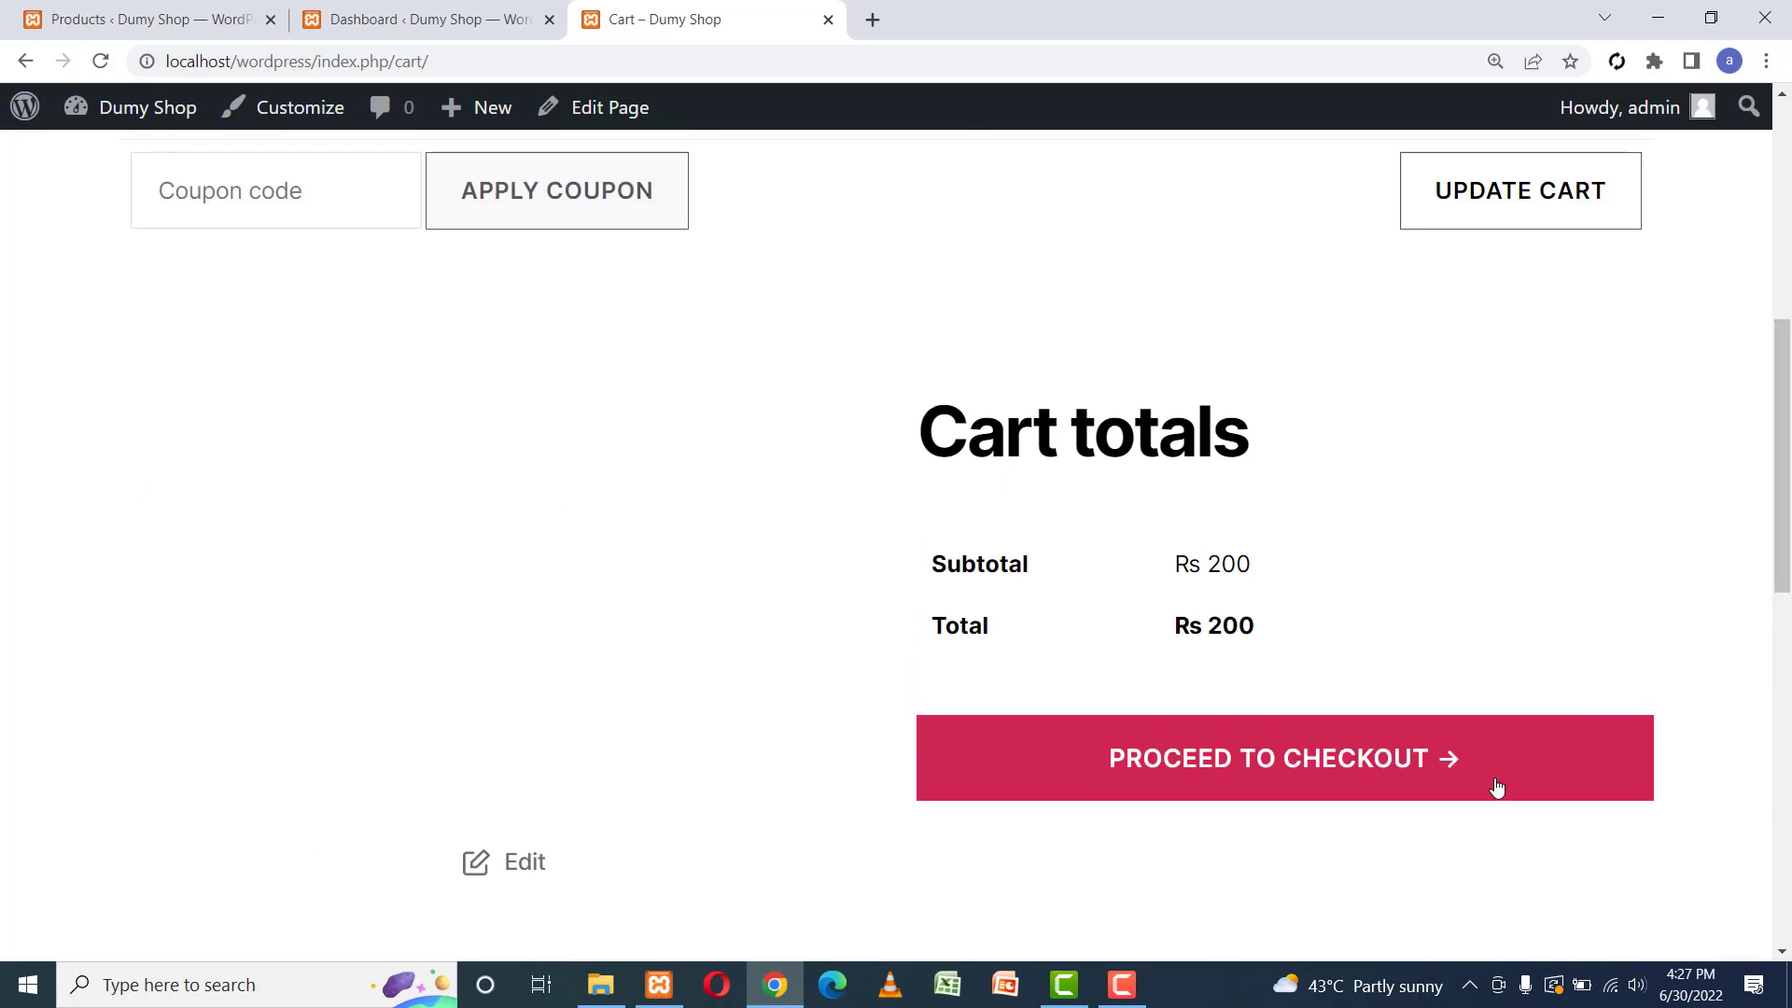
# Proceed to checkout, highlight the no-payment-methods notice, and return to the Dashboard tab.
pyautogui.click(1272, 742)
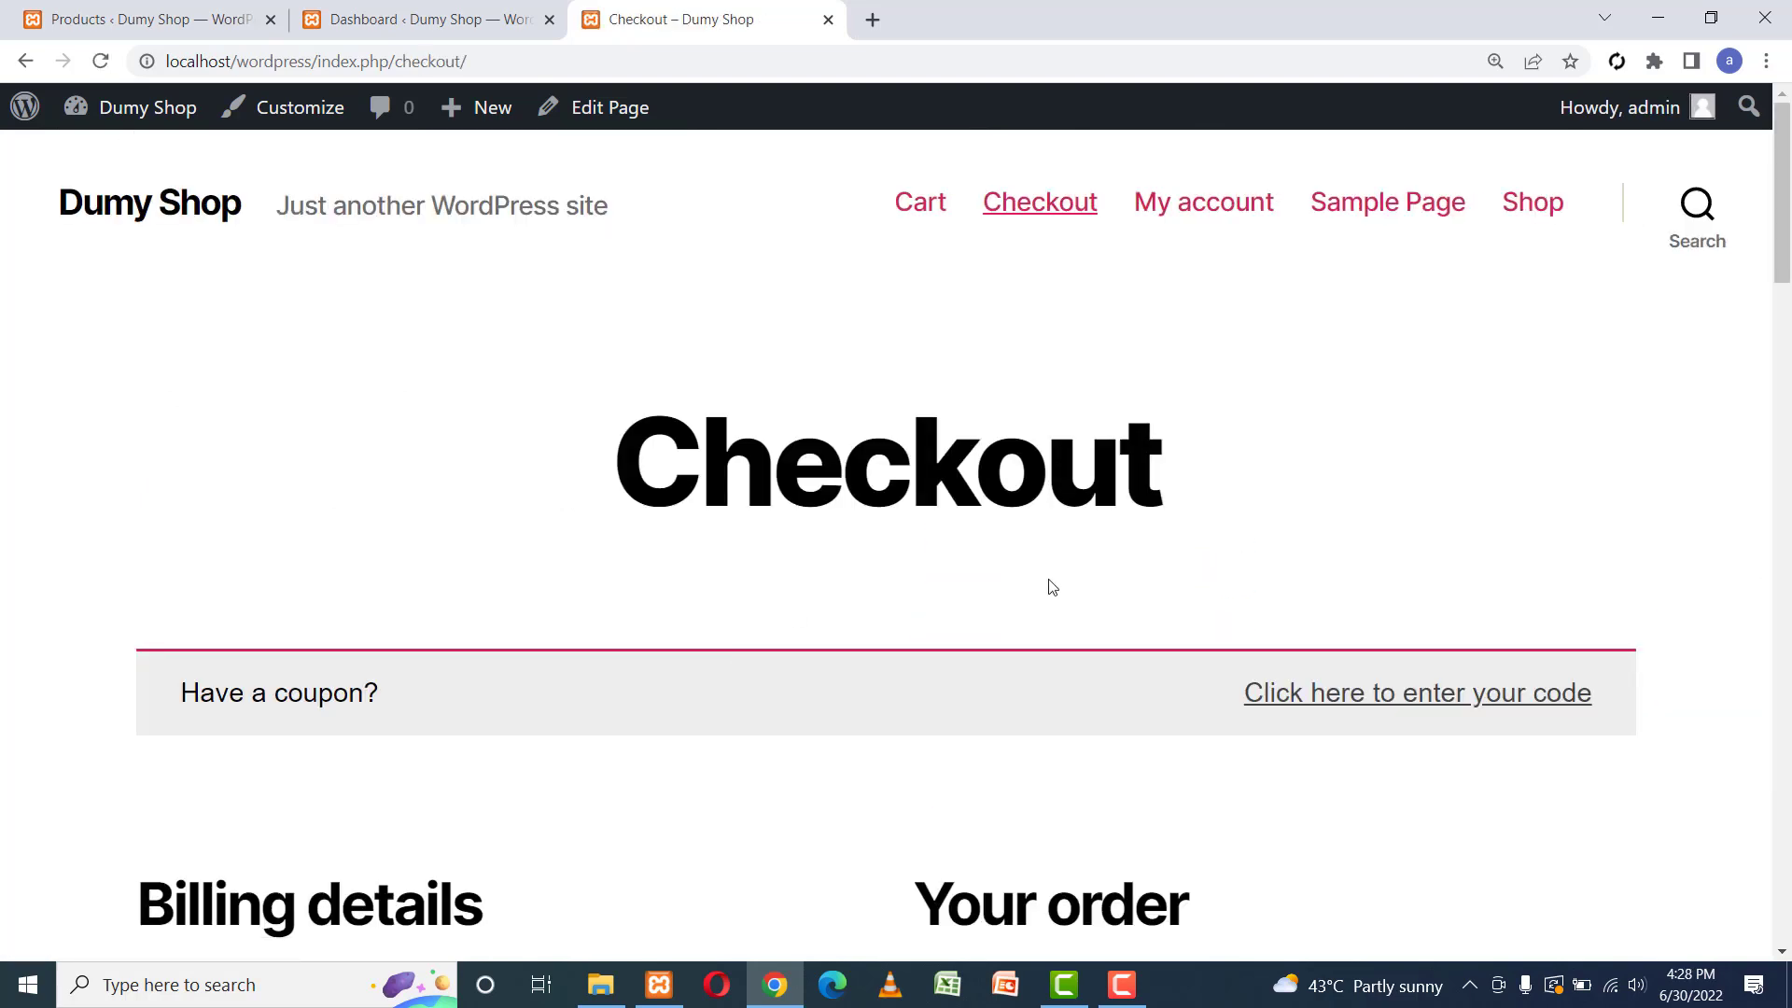
pyautogui.scroll(-8, 1052, 586)
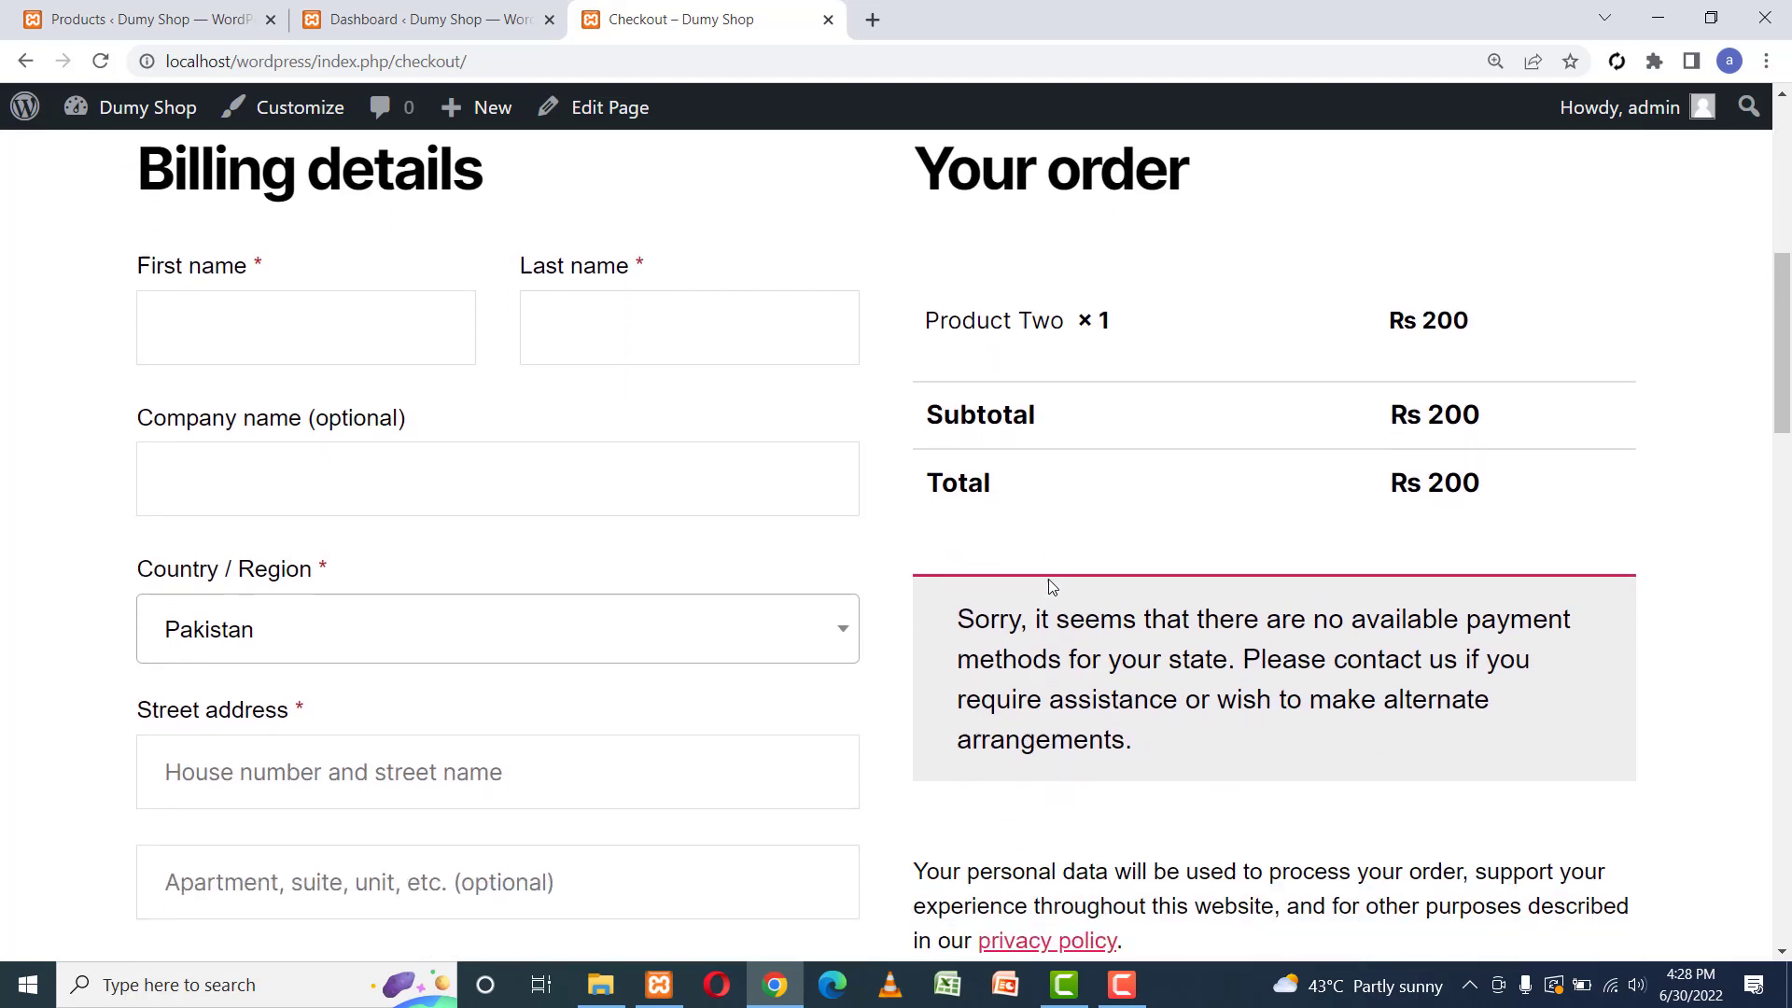
pyautogui.scroll(1, 1052, 586)
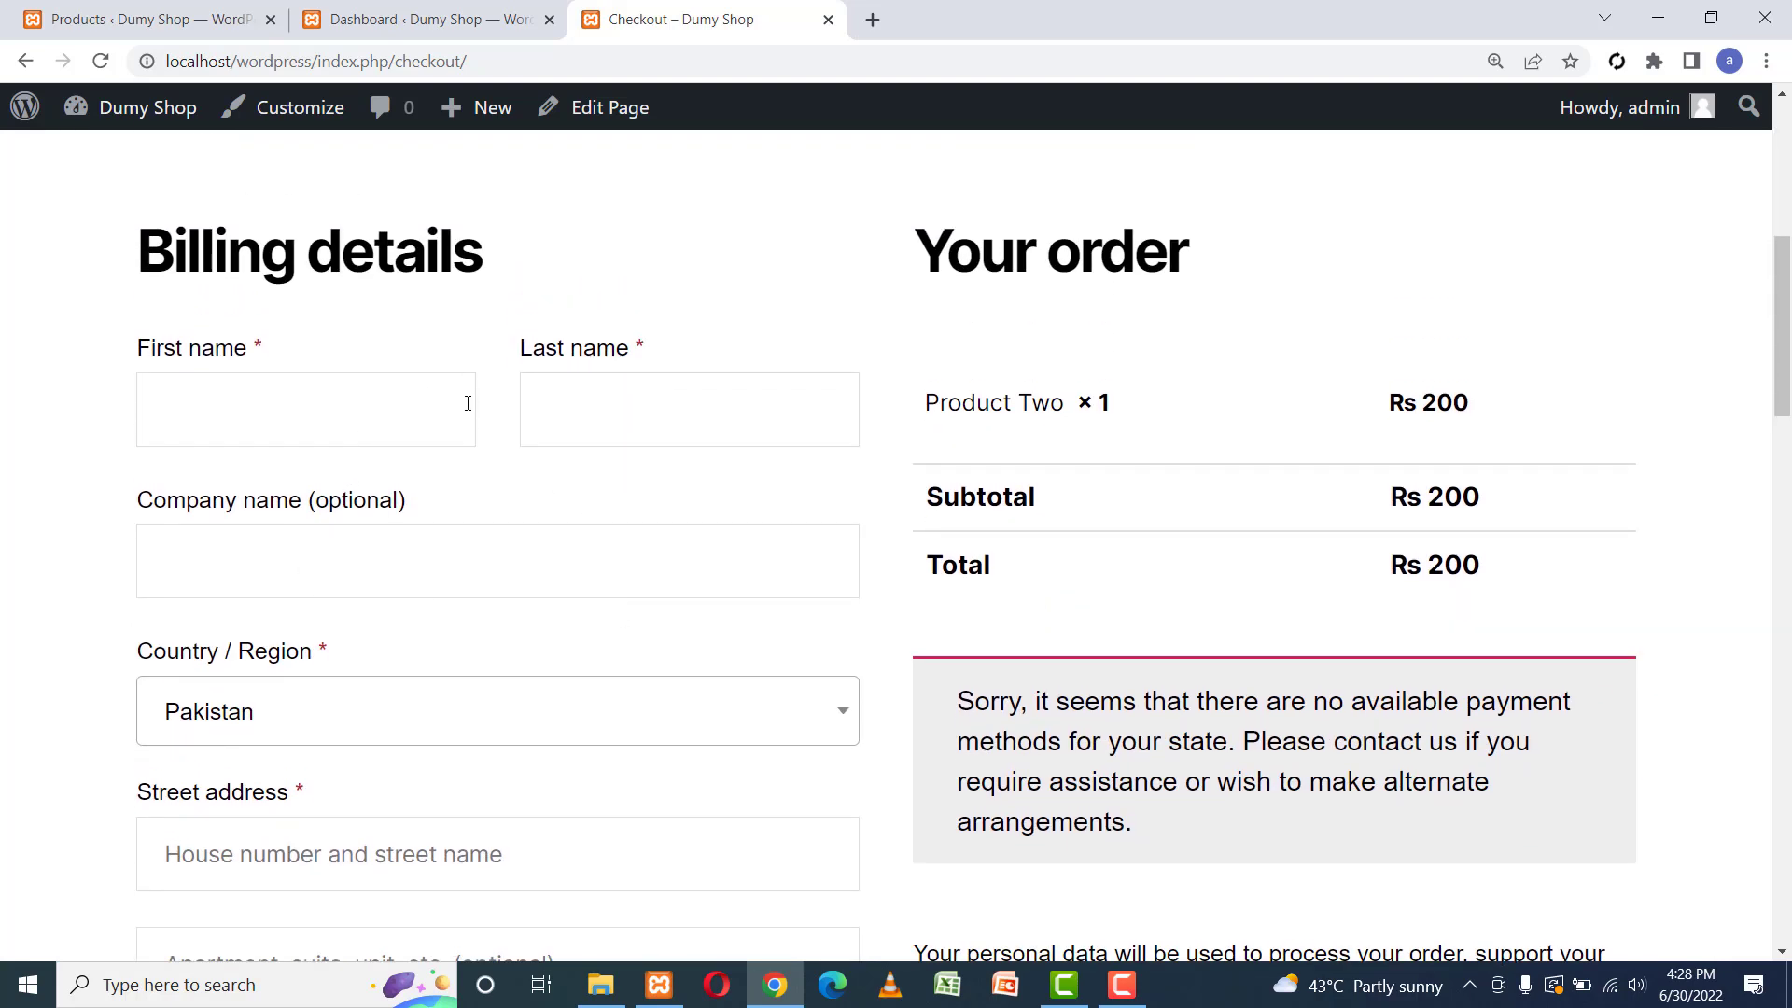
pyautogui.scroll(-5, 665, 507)
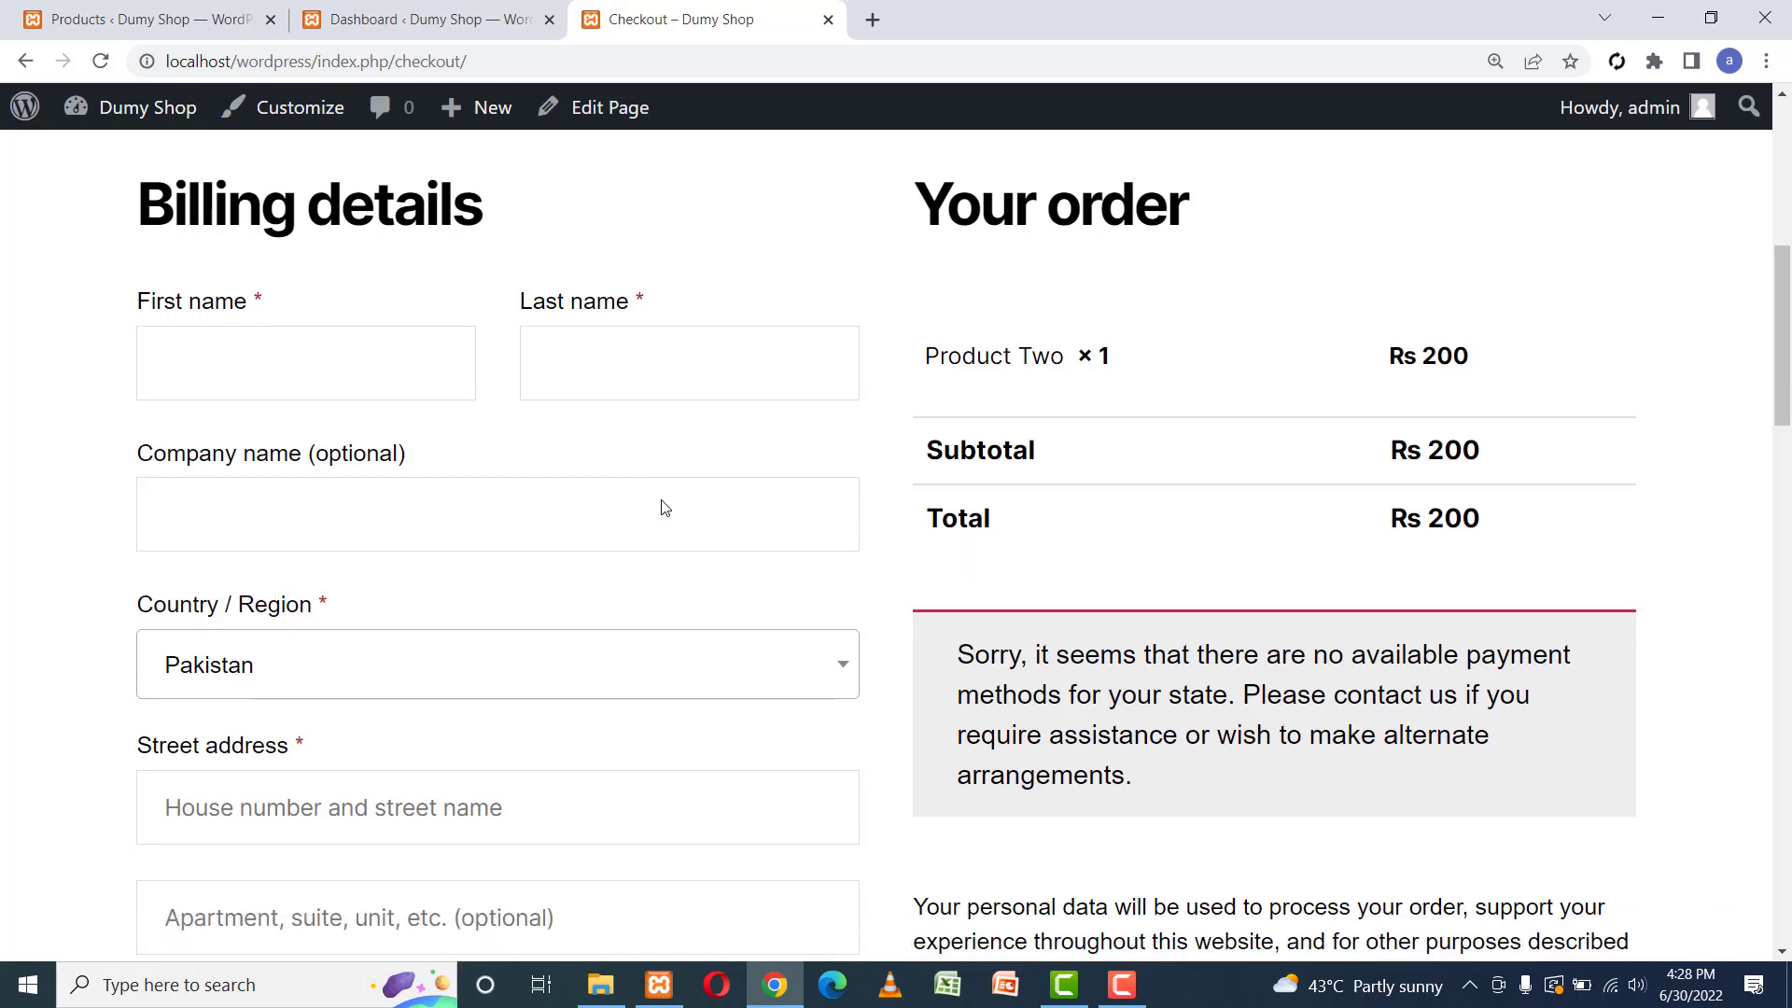
pyautogui.scroll(2, 665, 508)
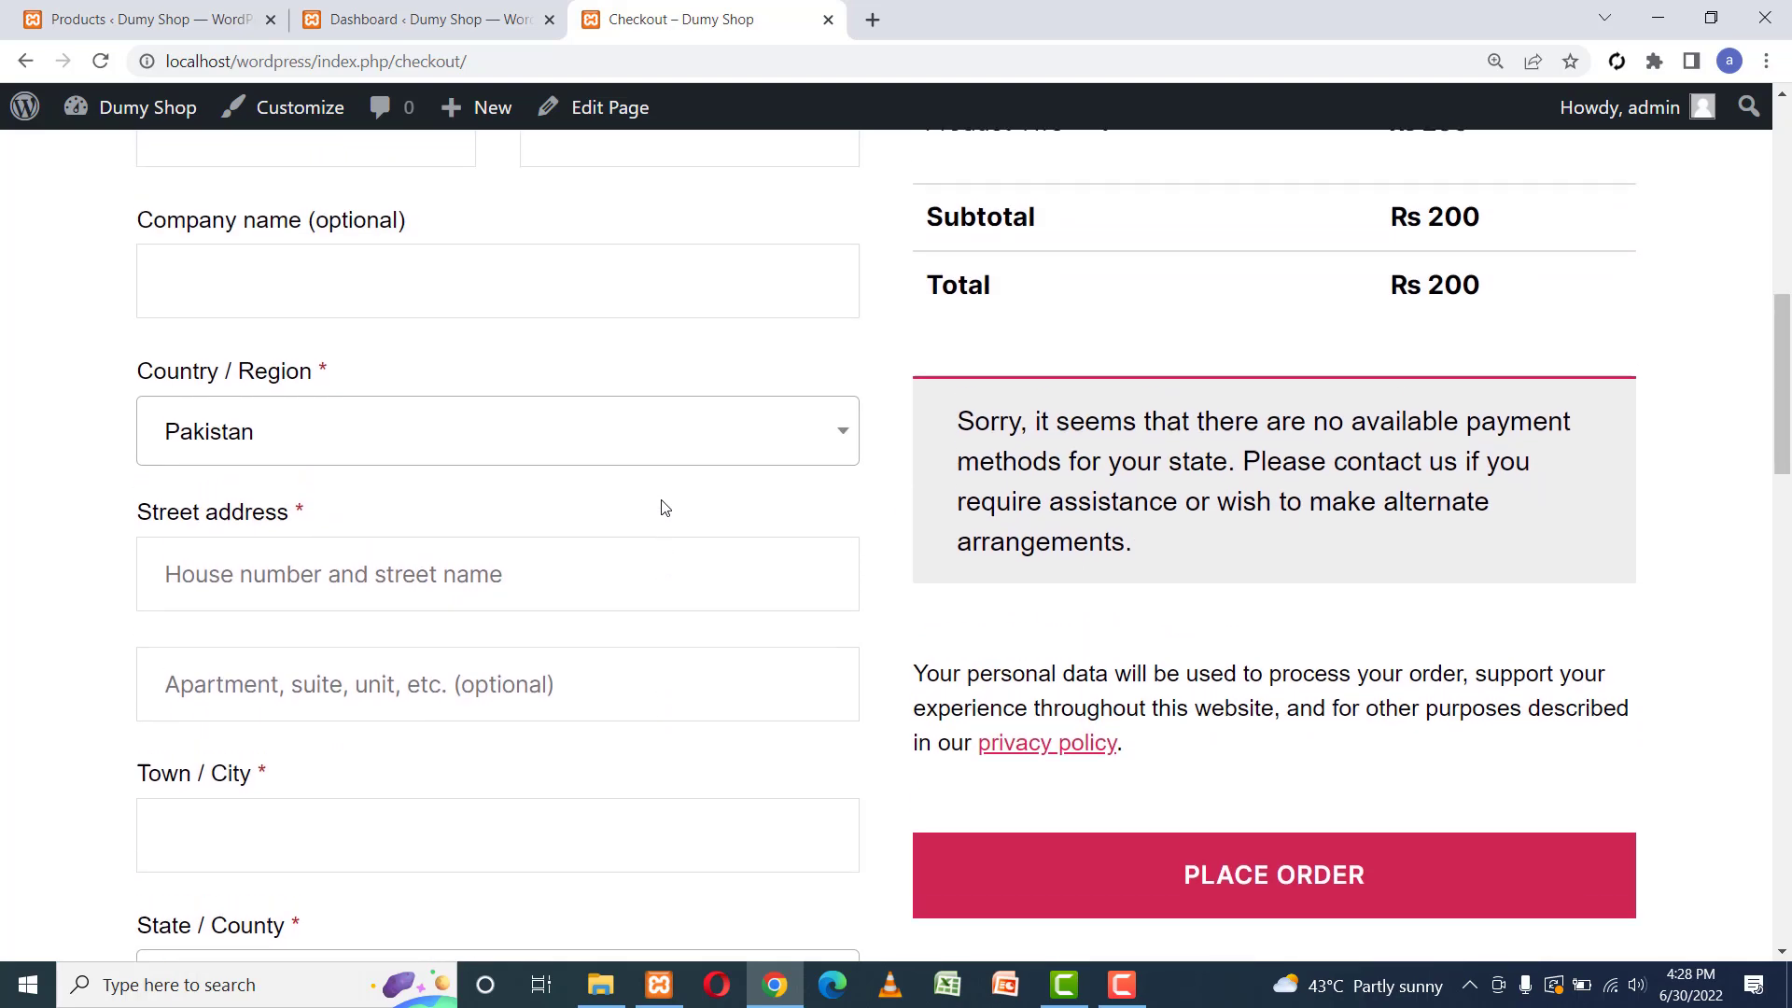
pyautogui.moveTo(959, 421); pyautogui.dragTo(1535, 507)
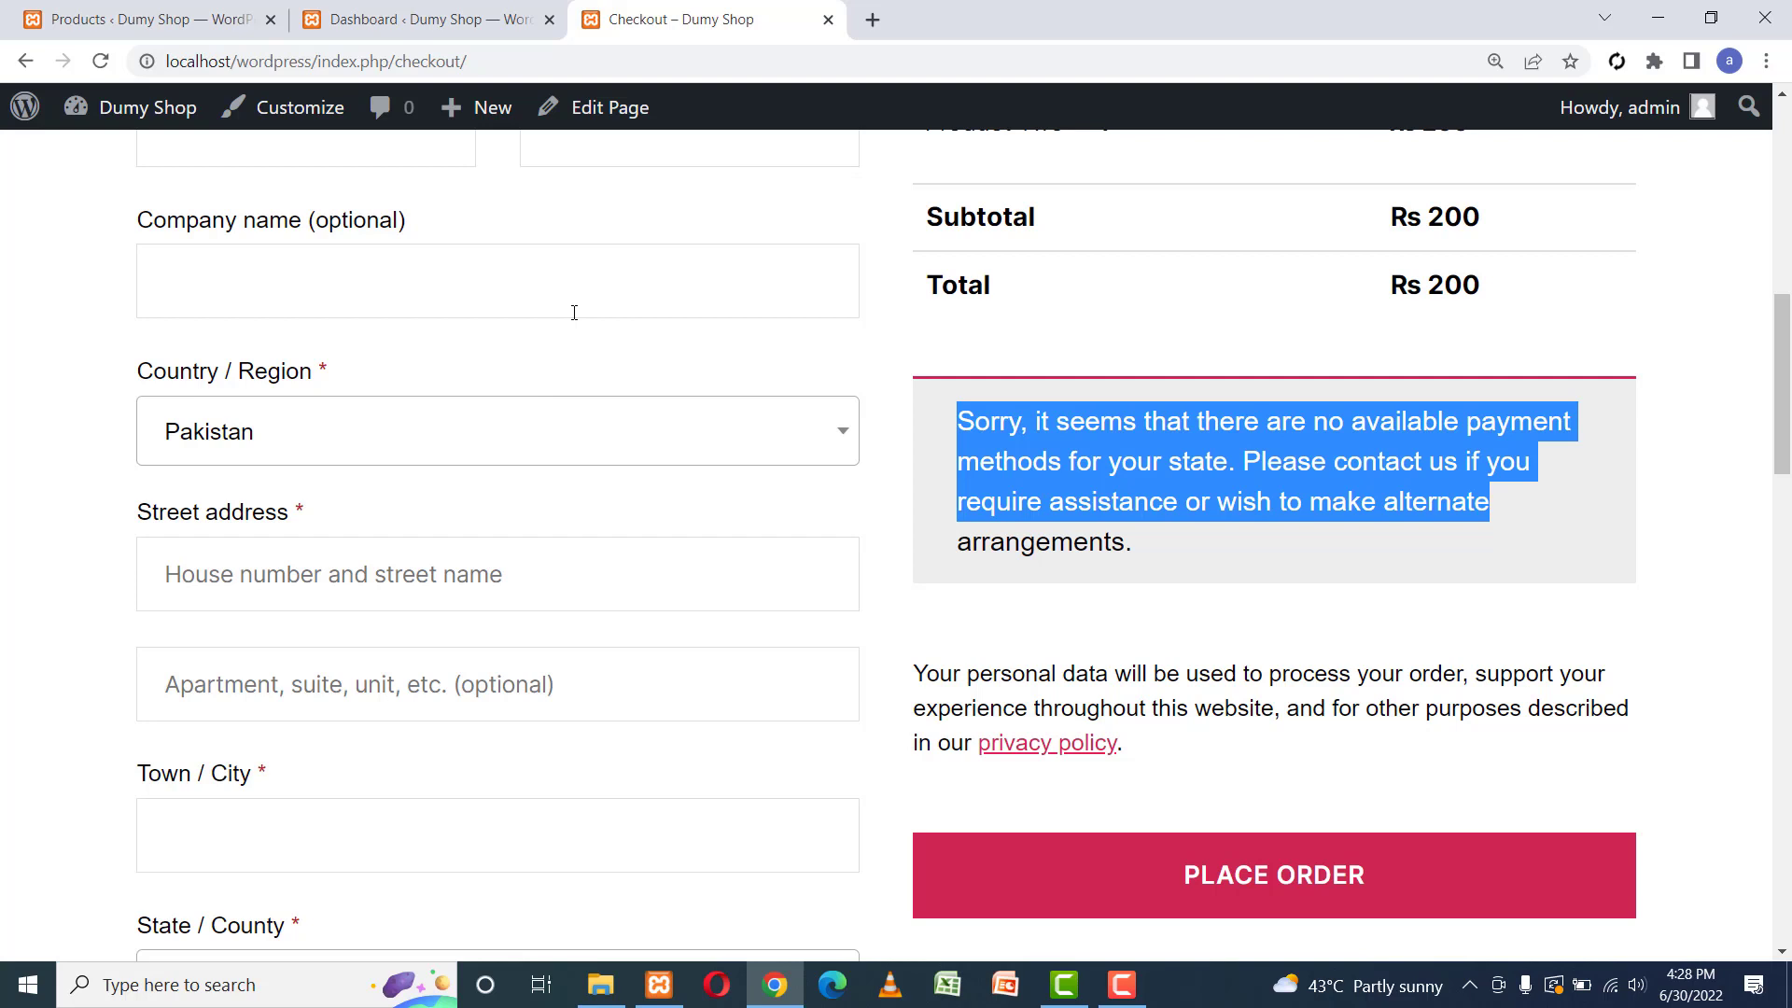
pyautogui.click(392, 18)
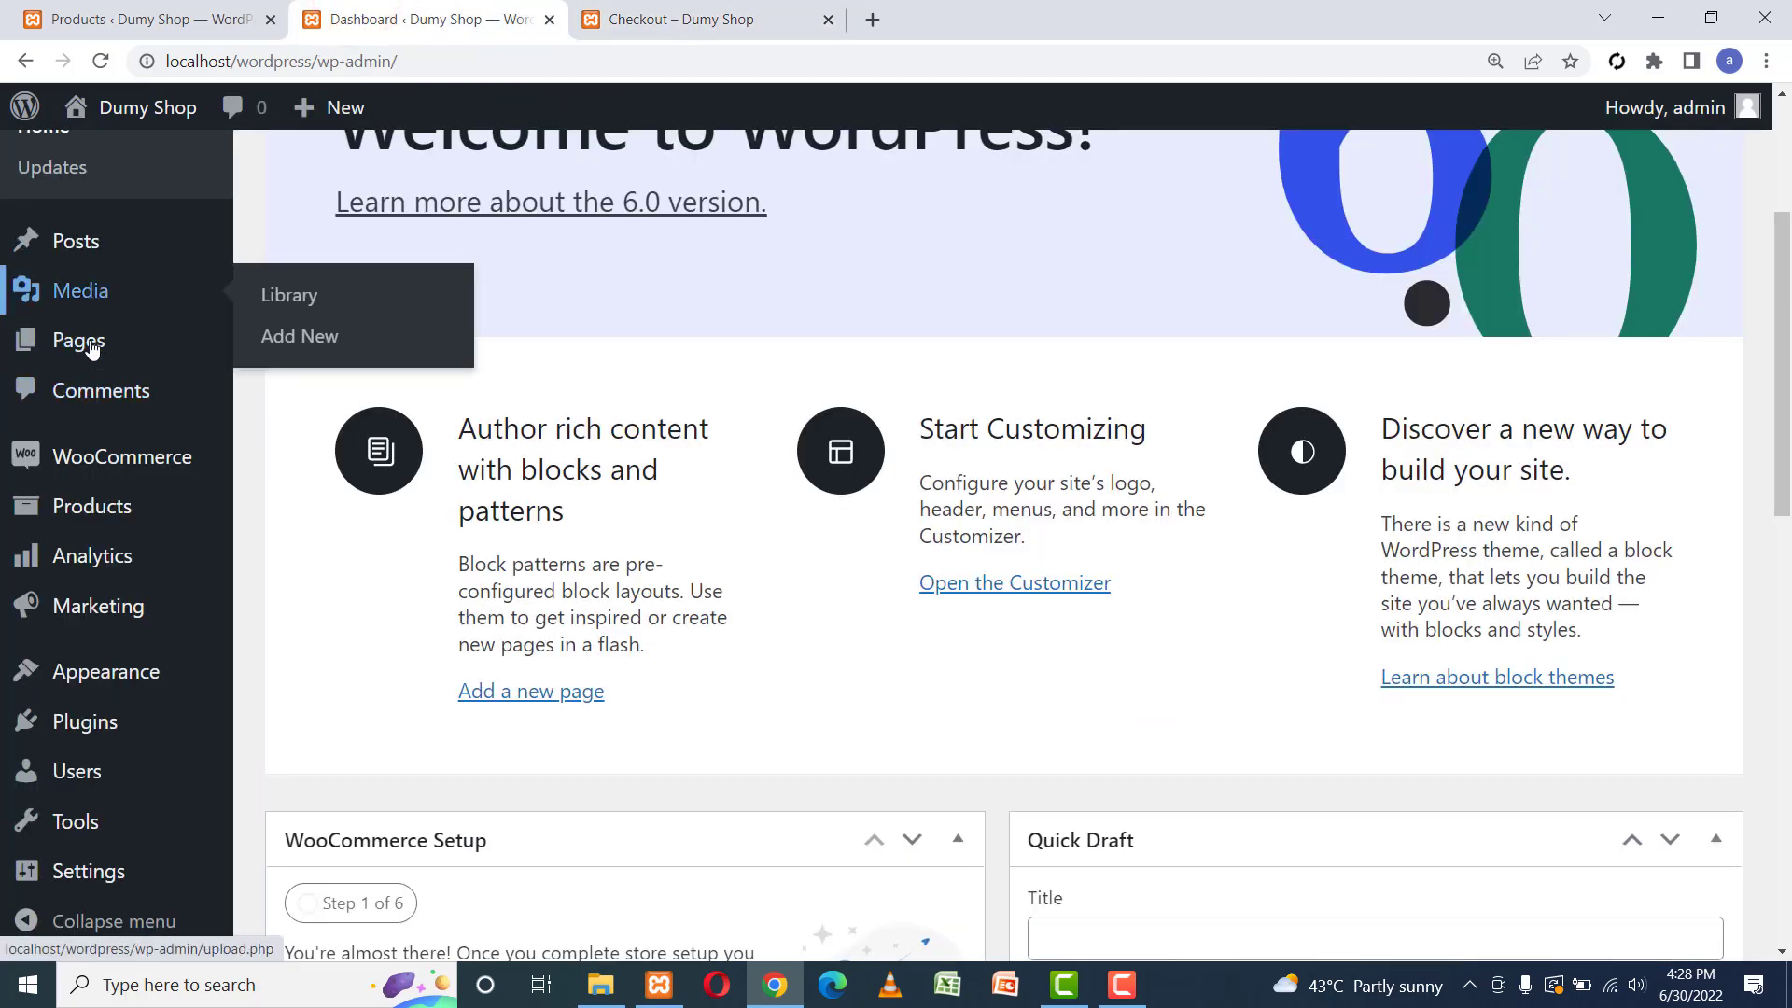
# In WooCommerce Settings > Payments, enable Direct bank transfer and Cash on delivery.
pyautogui.moveTo(94, 464)
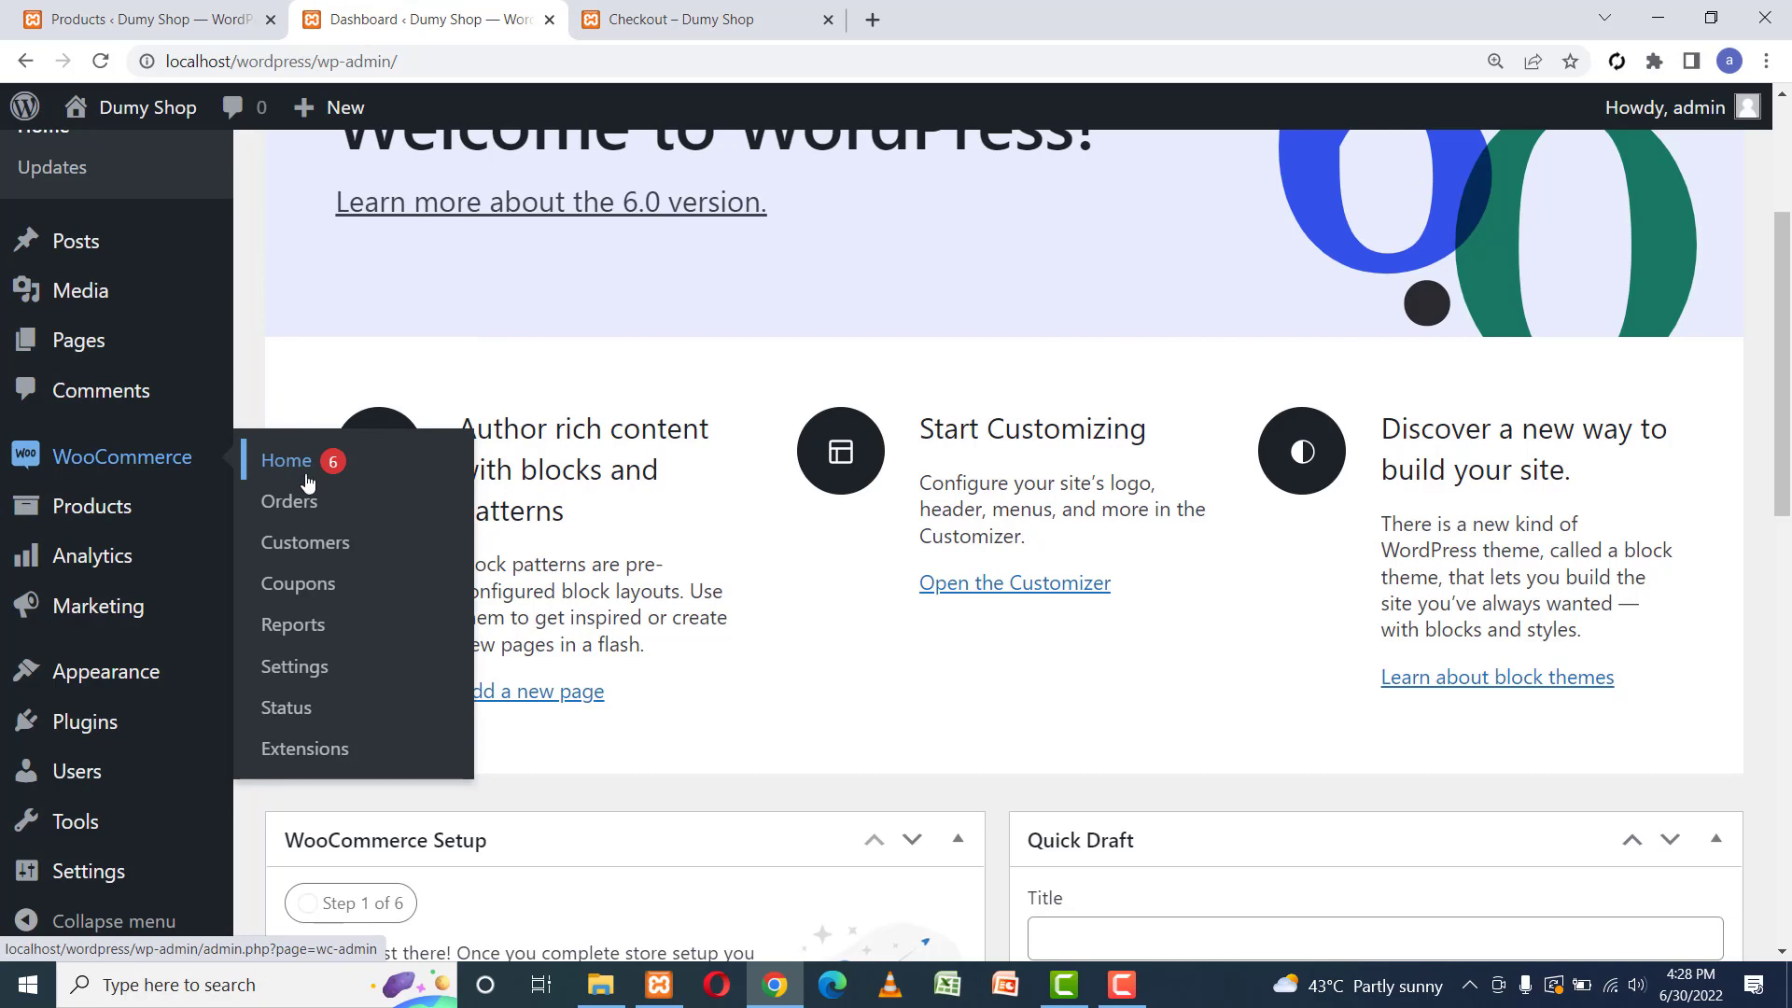
pyautogui.click(307, 668)
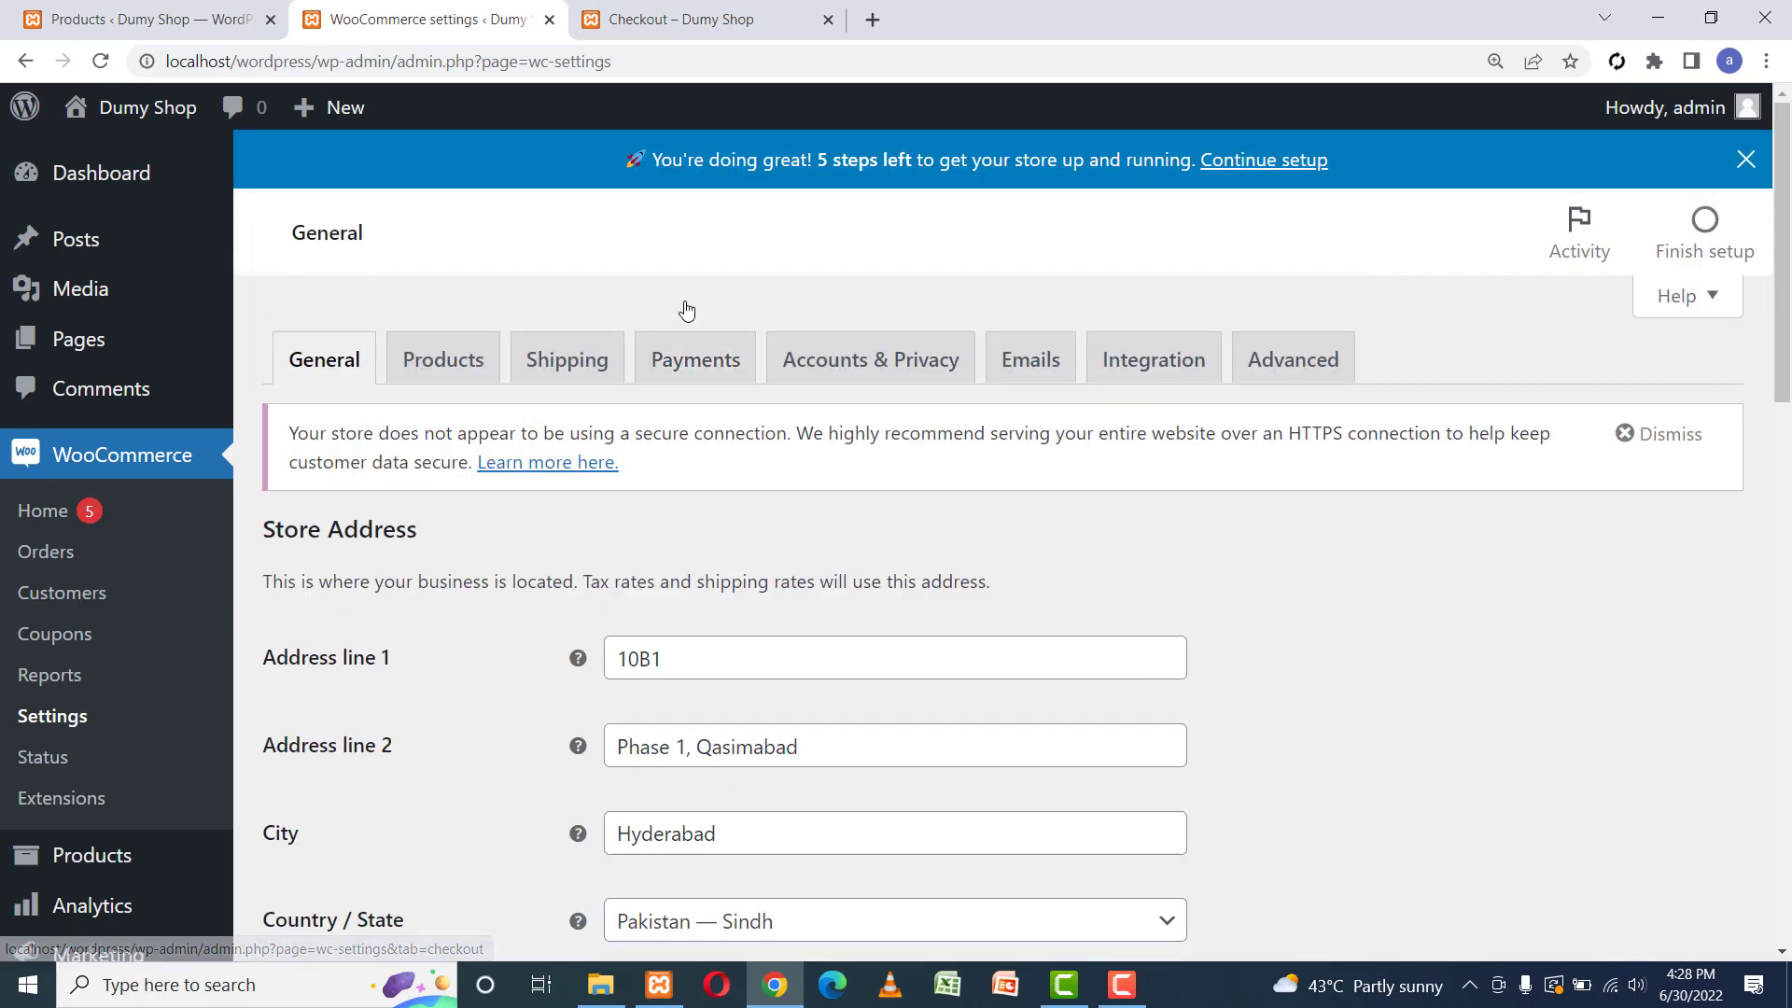
pyautogui.click(694, 371)
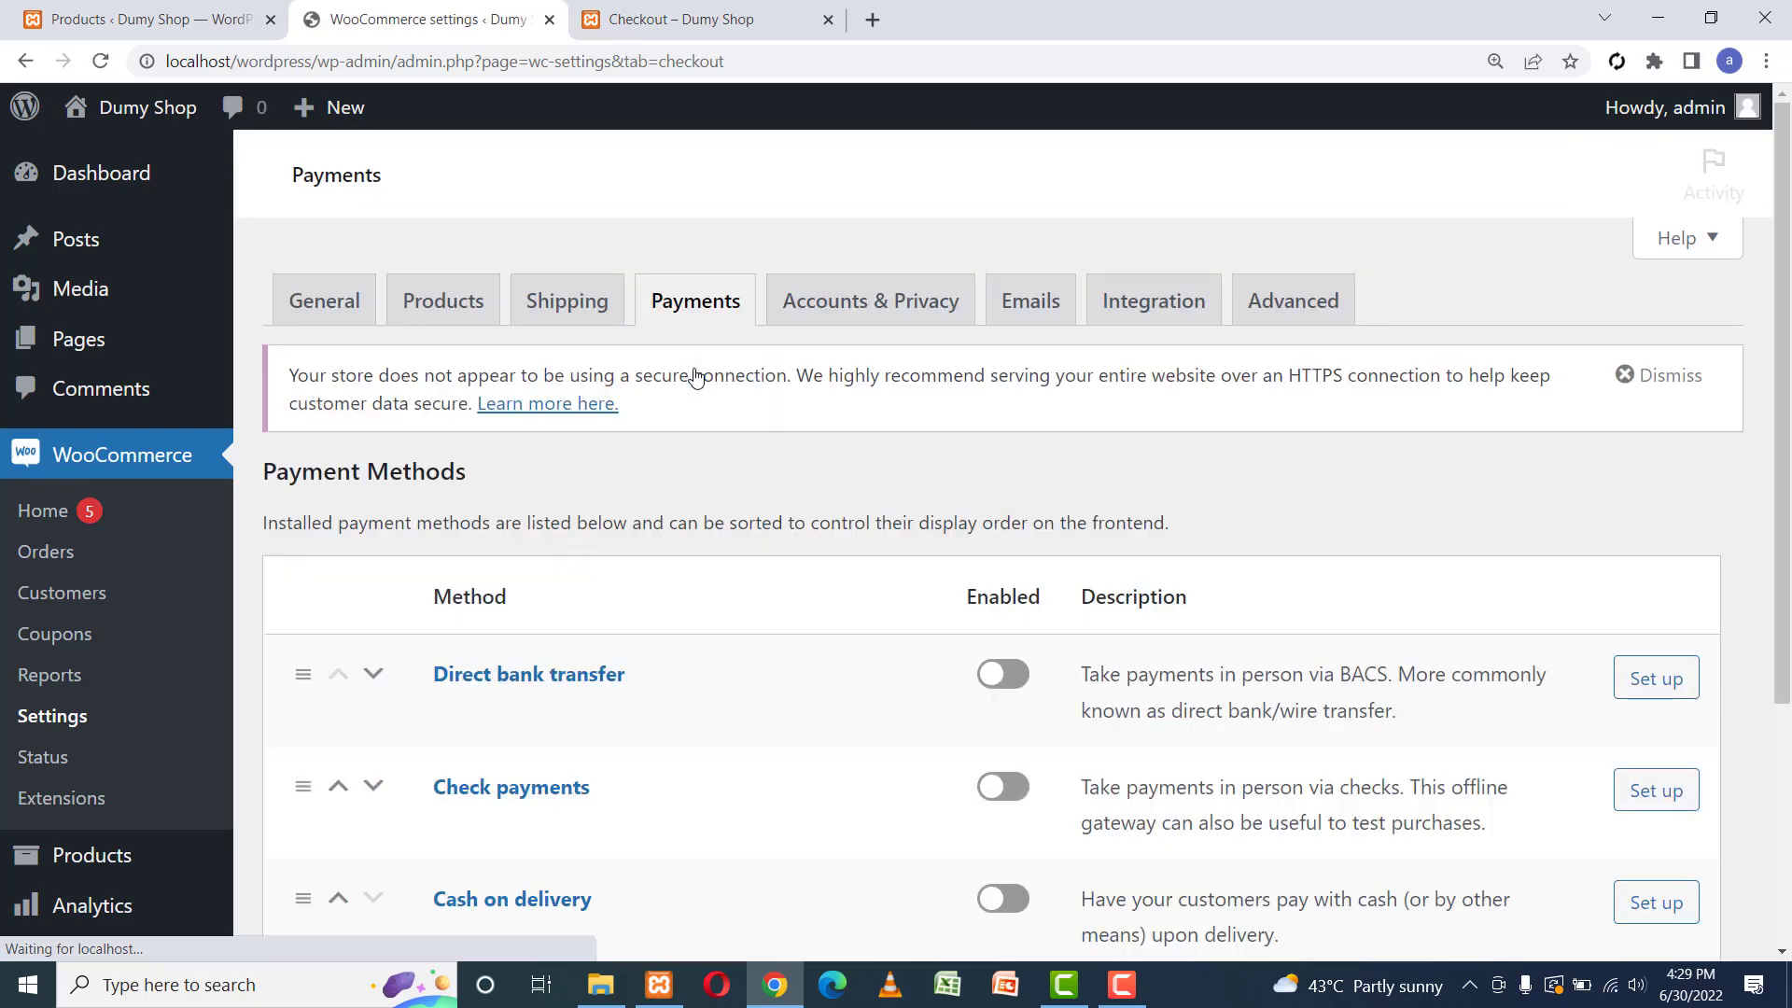
pyautogui.scroll(-2, 1026, 523)
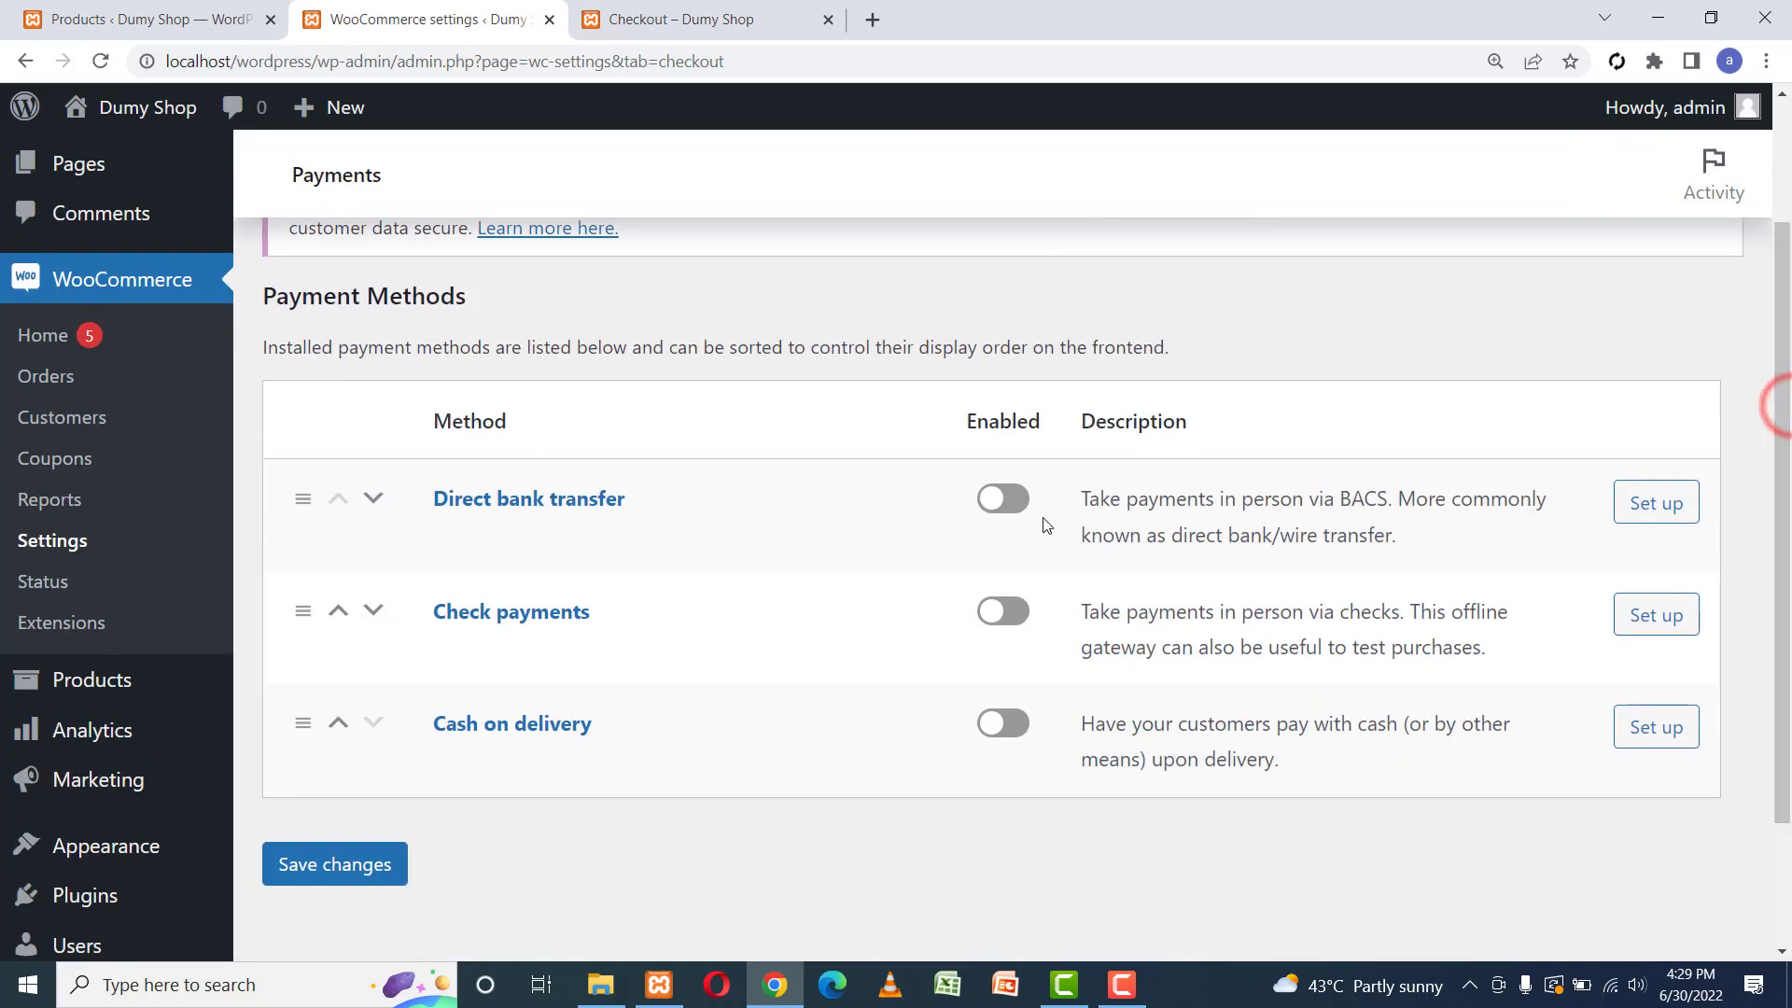
pyautogui.click(1016, 504)
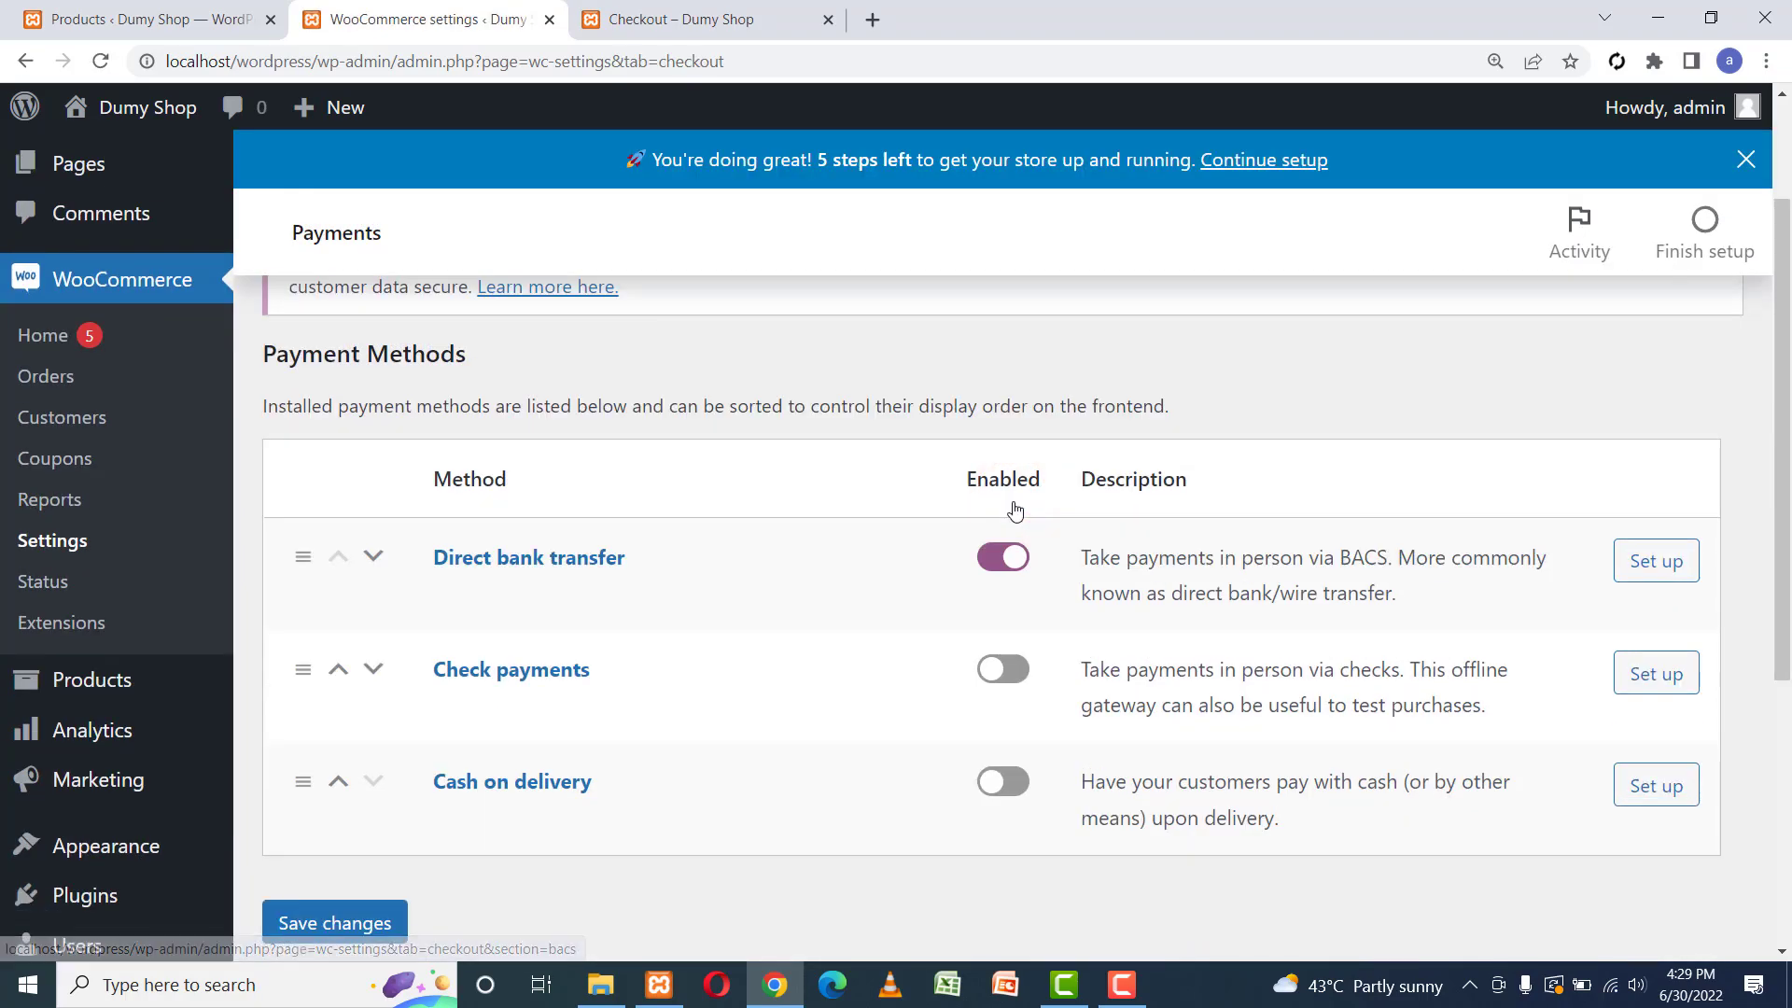
pyautogui.click(1013, 786)
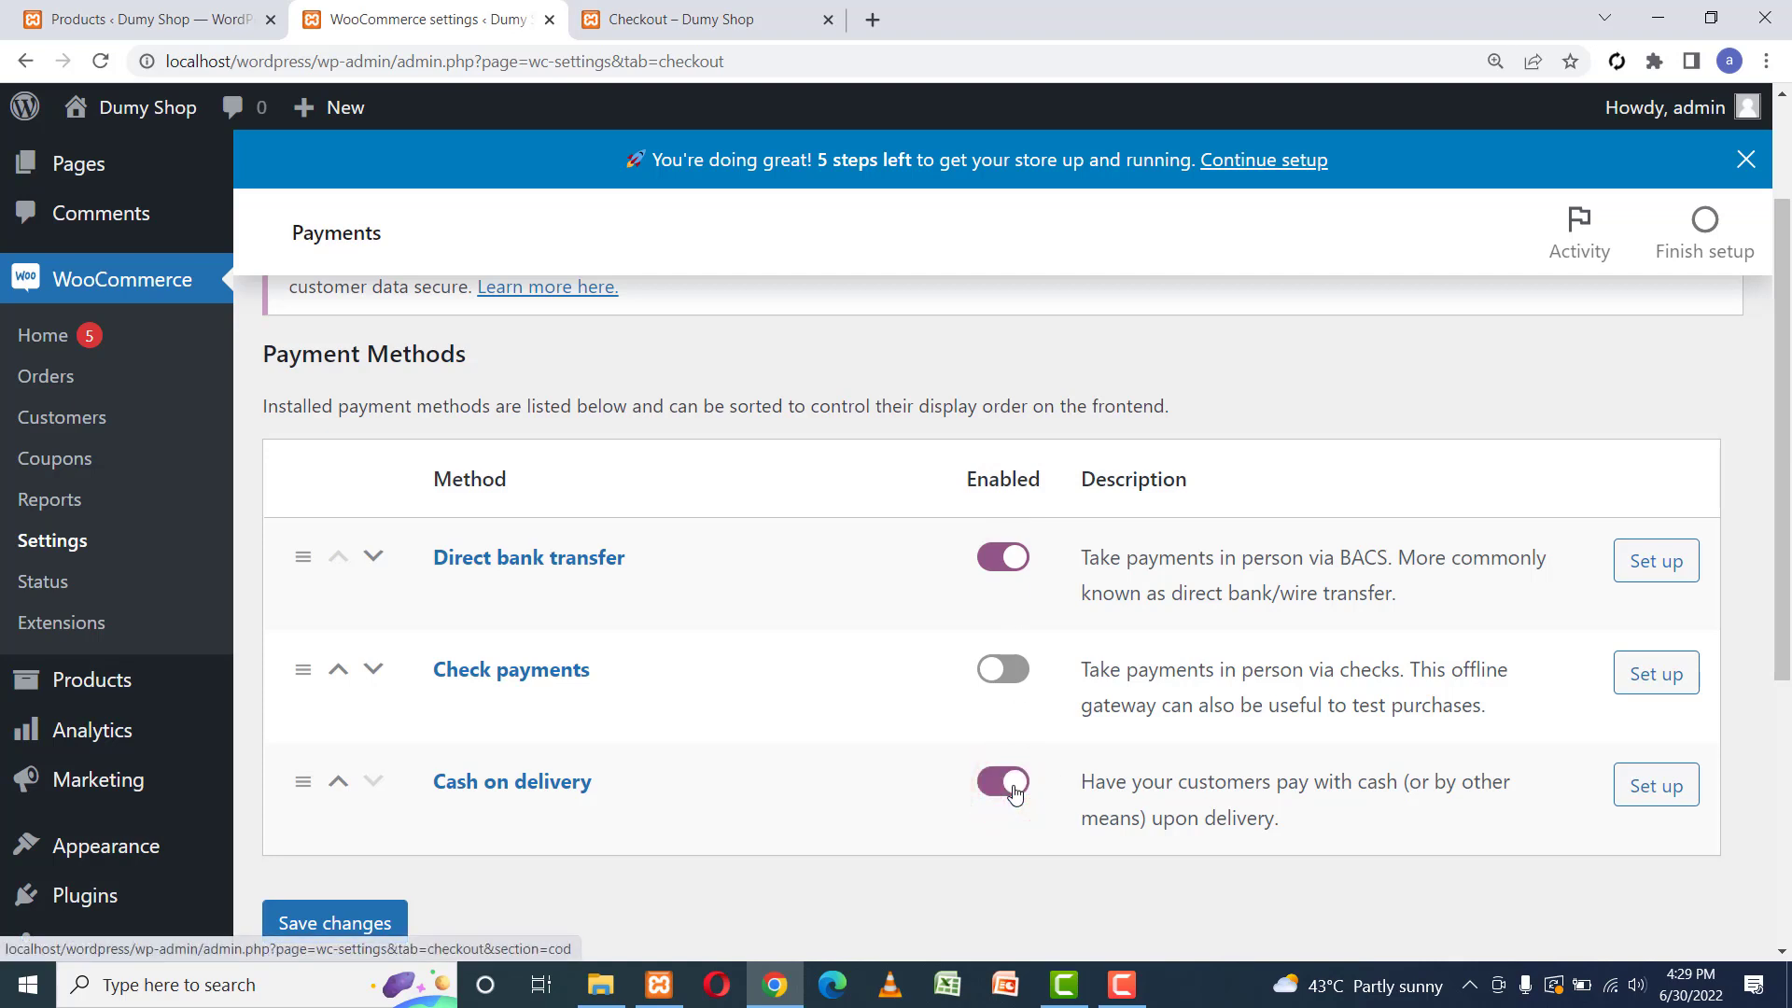
# Open the Direct bank transfer settings, leave the Account details row empty, and save changes.
pyautogui.click(1654, 563)
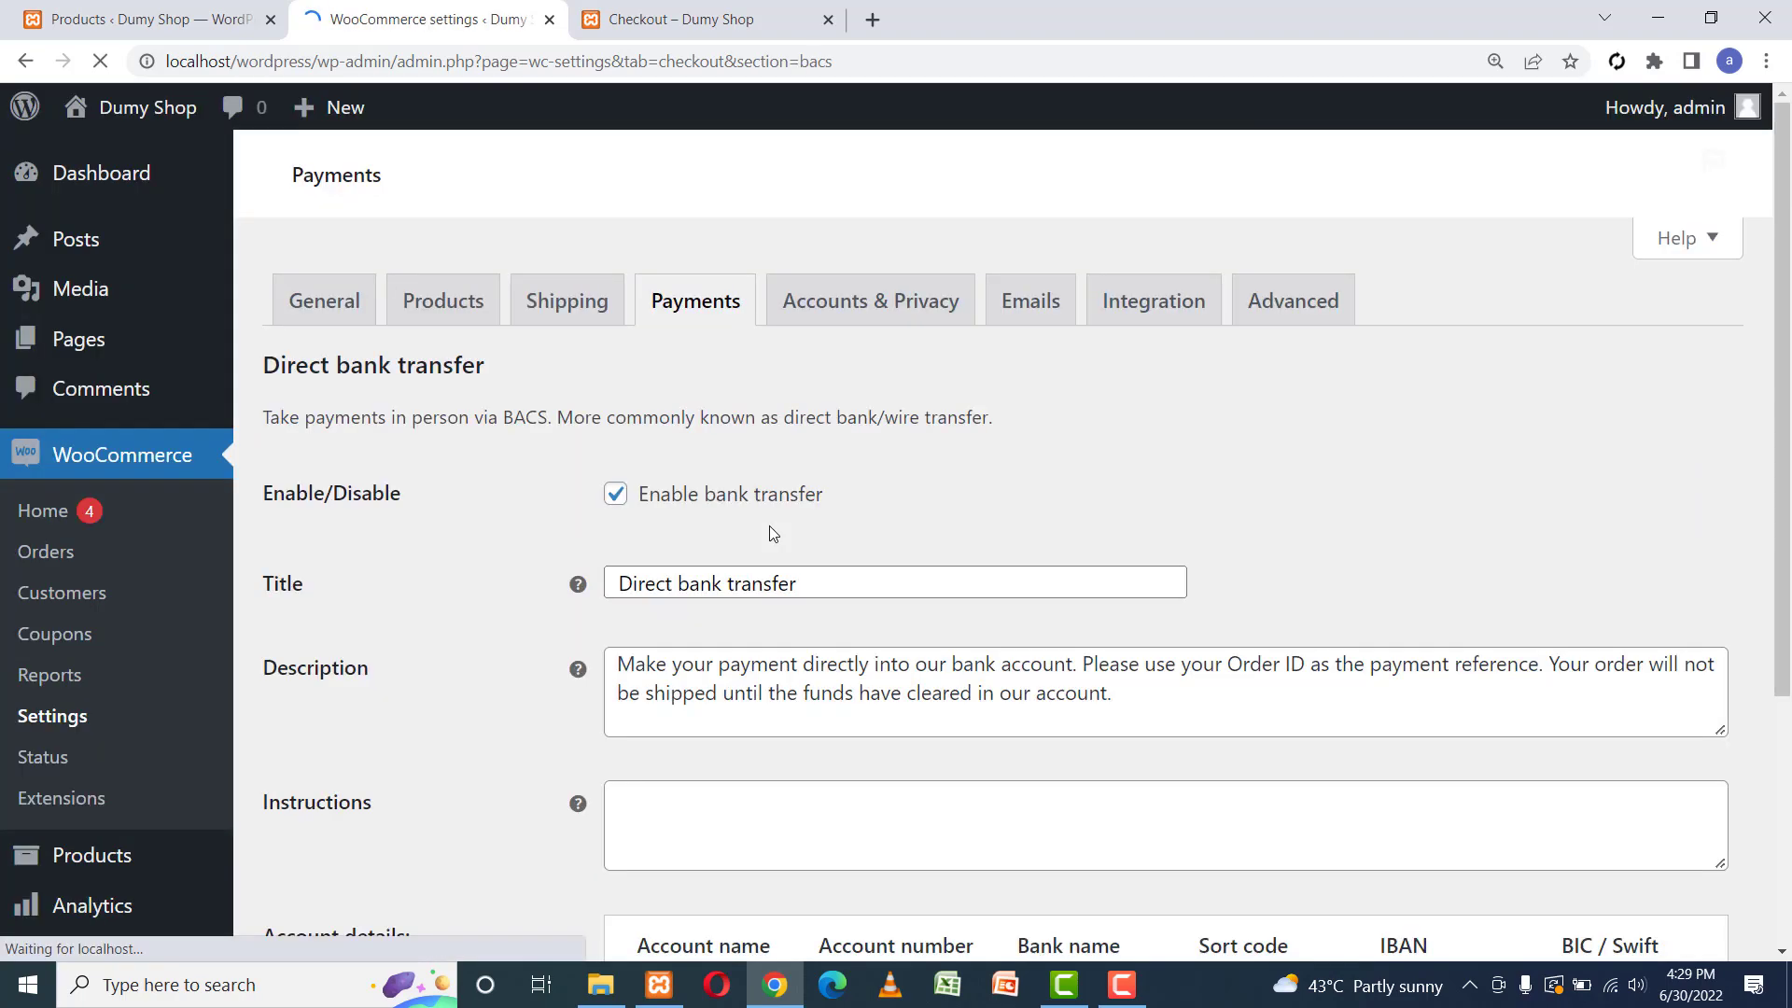
pyautogui.moveTo(1778, 439); pyautogui.dragTo(1782, 715)
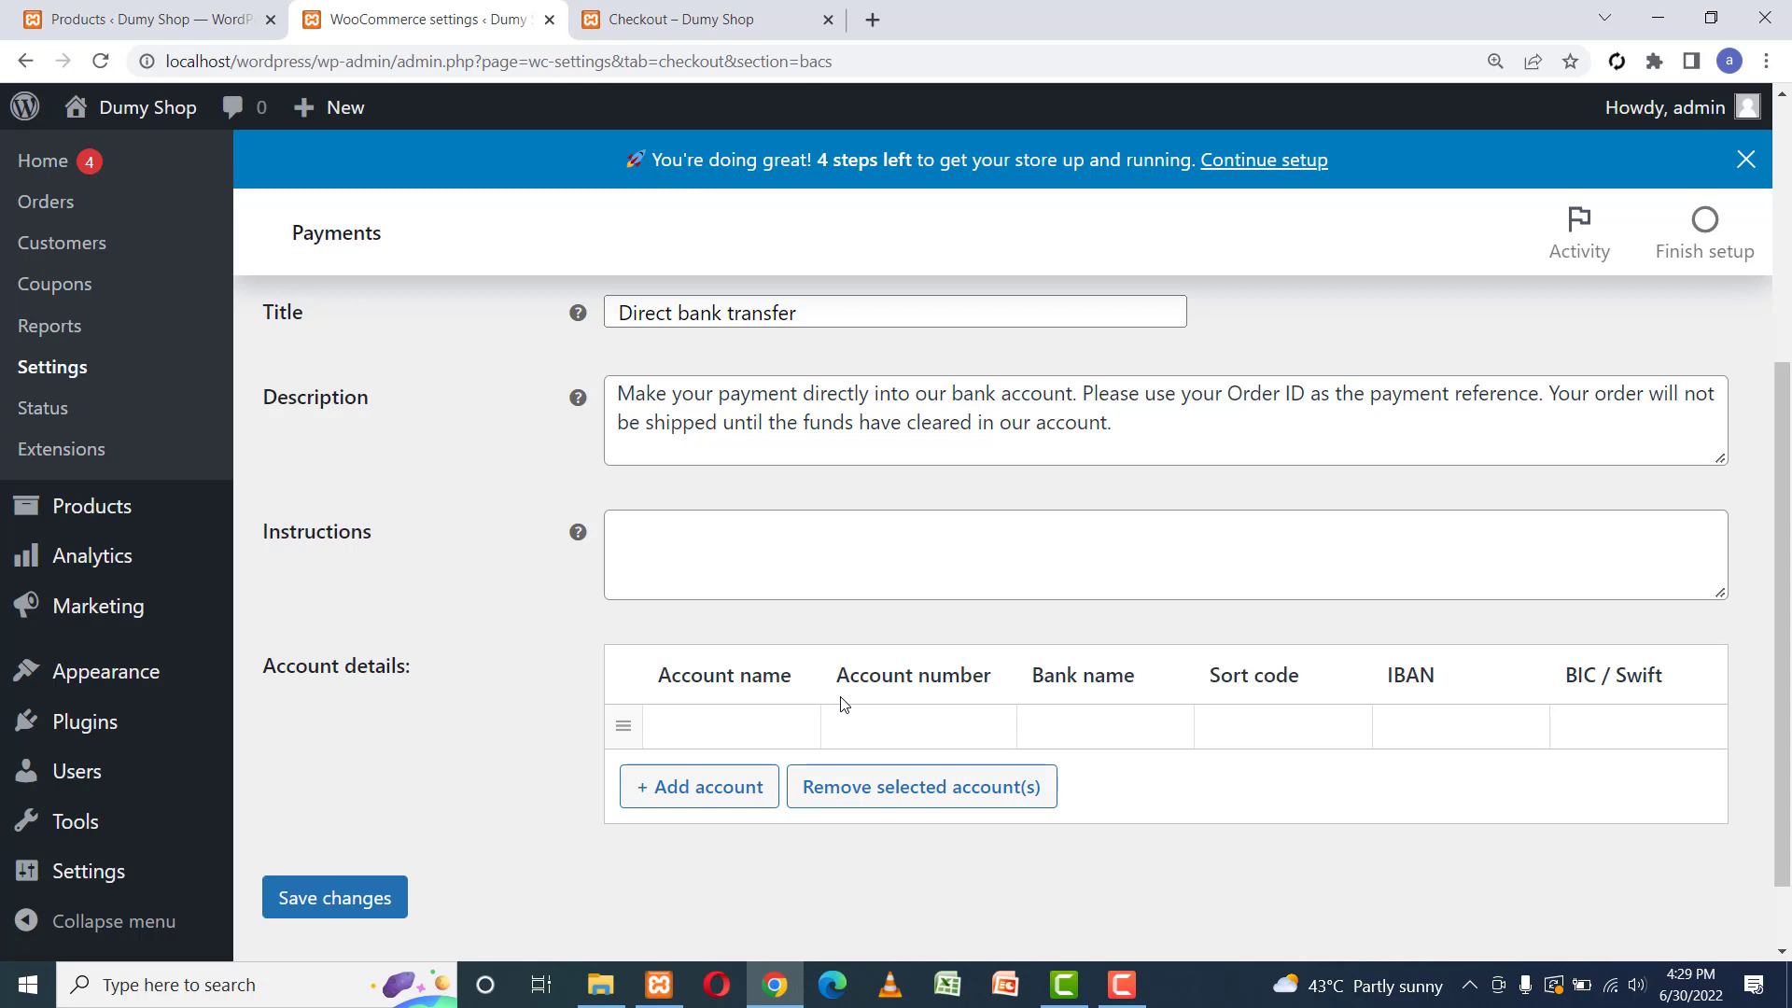
pyautogui.click(696, 724)
pyautogui.click(872, 726)
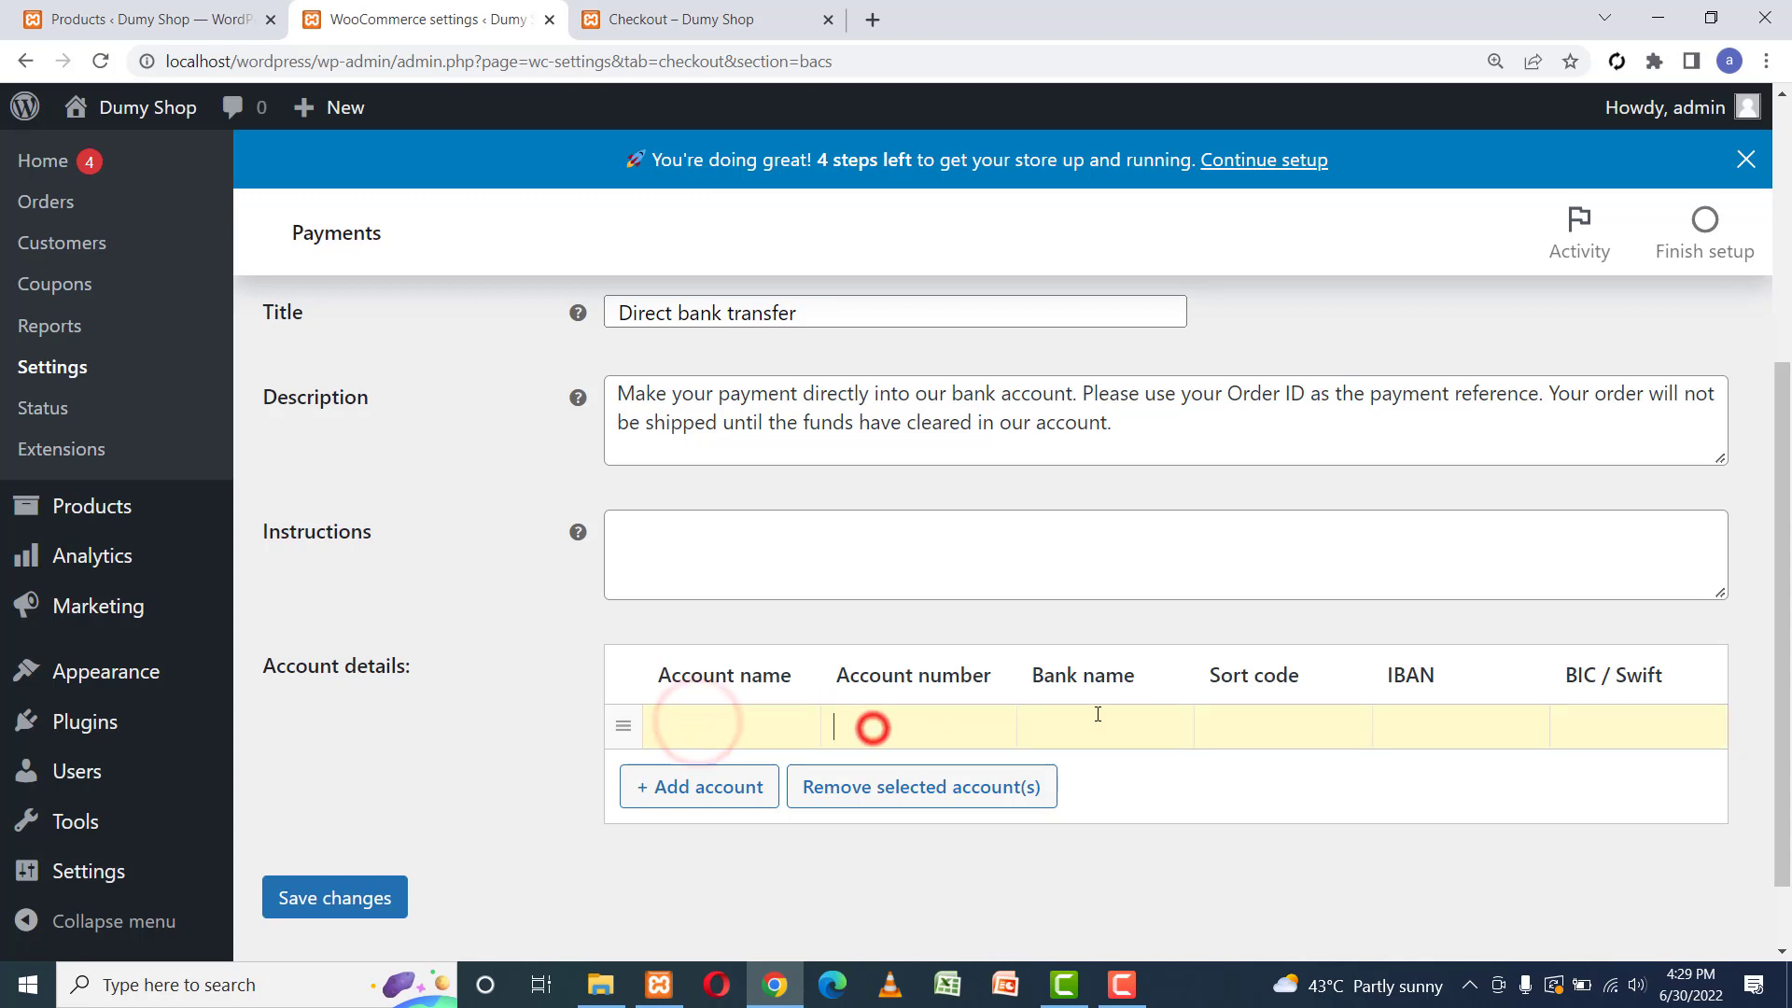
pyautogui.click(1141, 717)
pyautogui.click(1309, 726)
pyautogui.click(1463, 710)
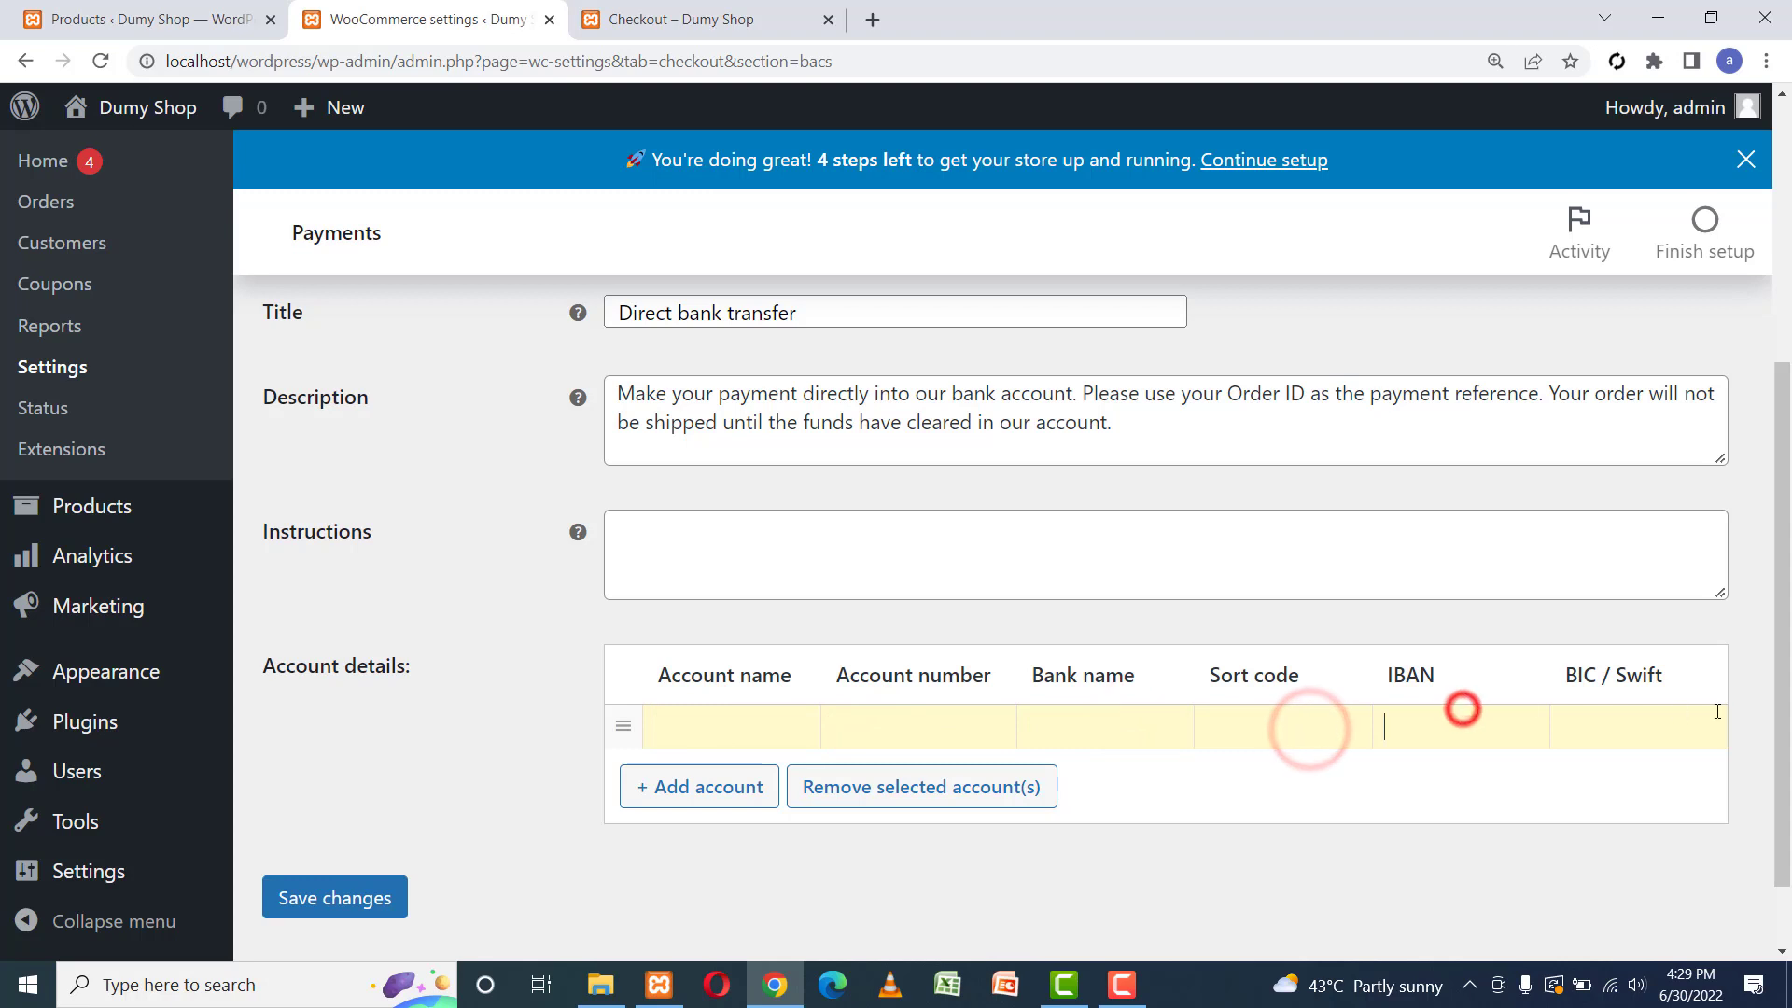
pyautogui.click(1715, 711)
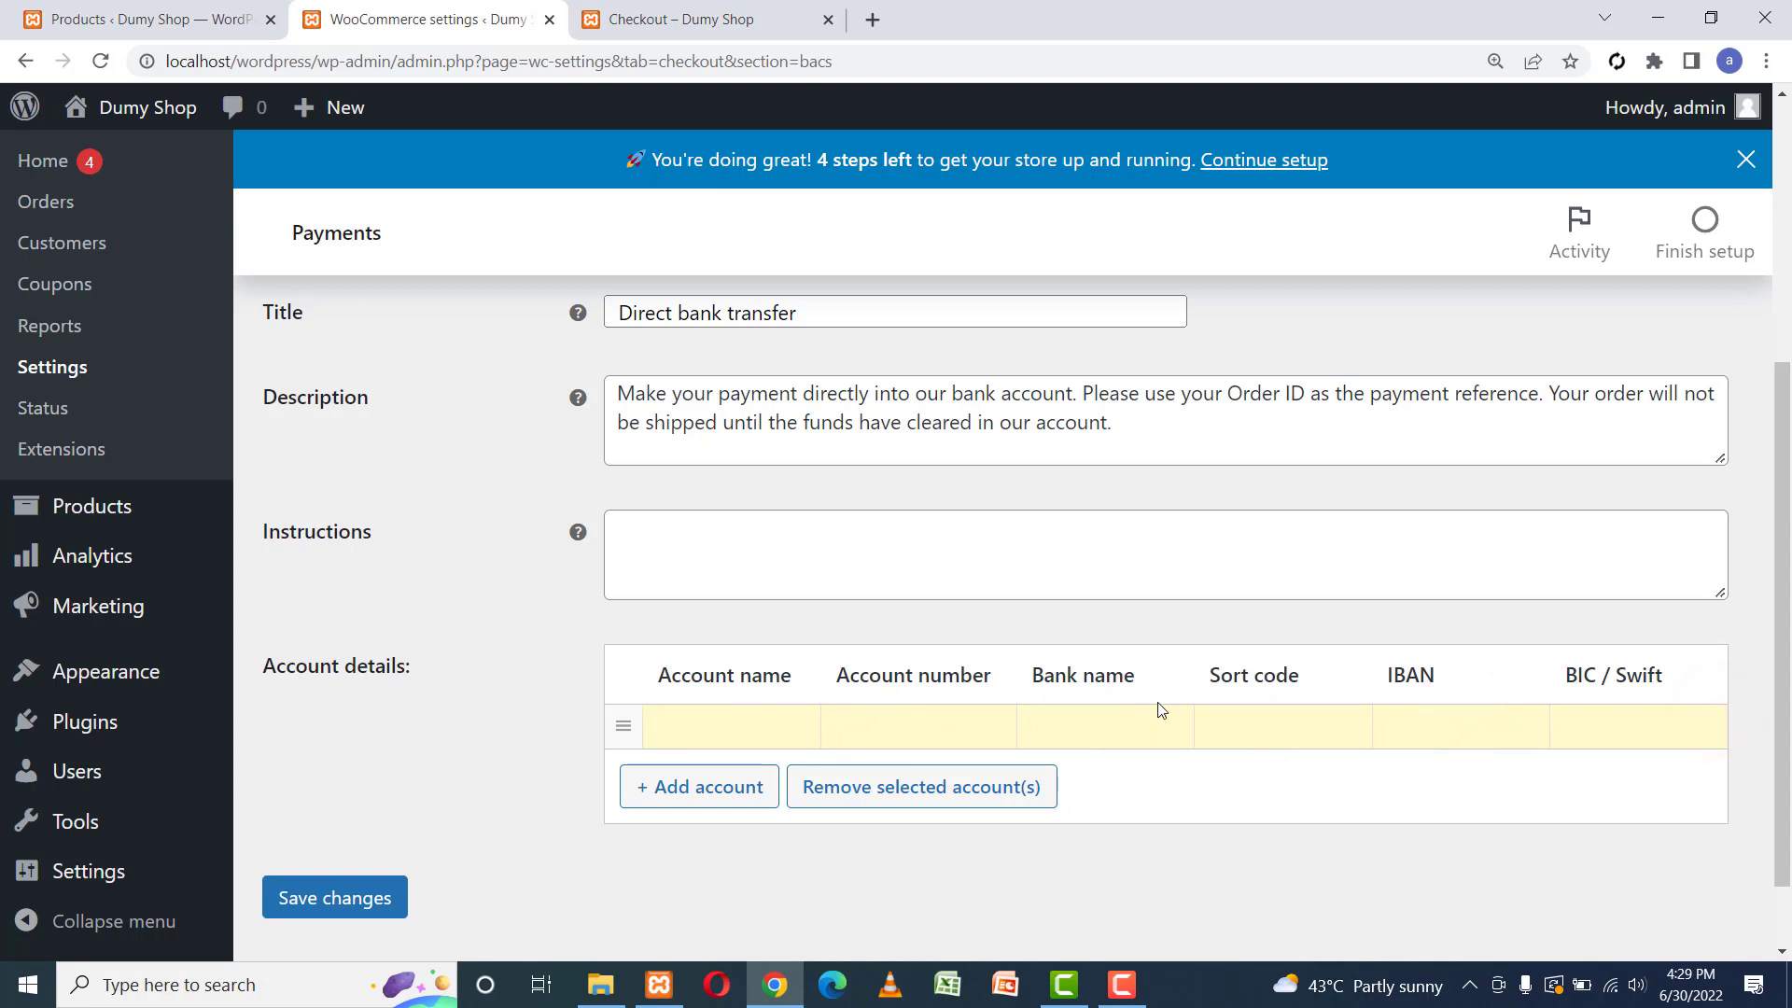
pyautogui.click(1416, 705)
pyautogui.click(1675, 734)
pyautogui.click(1605, 728)
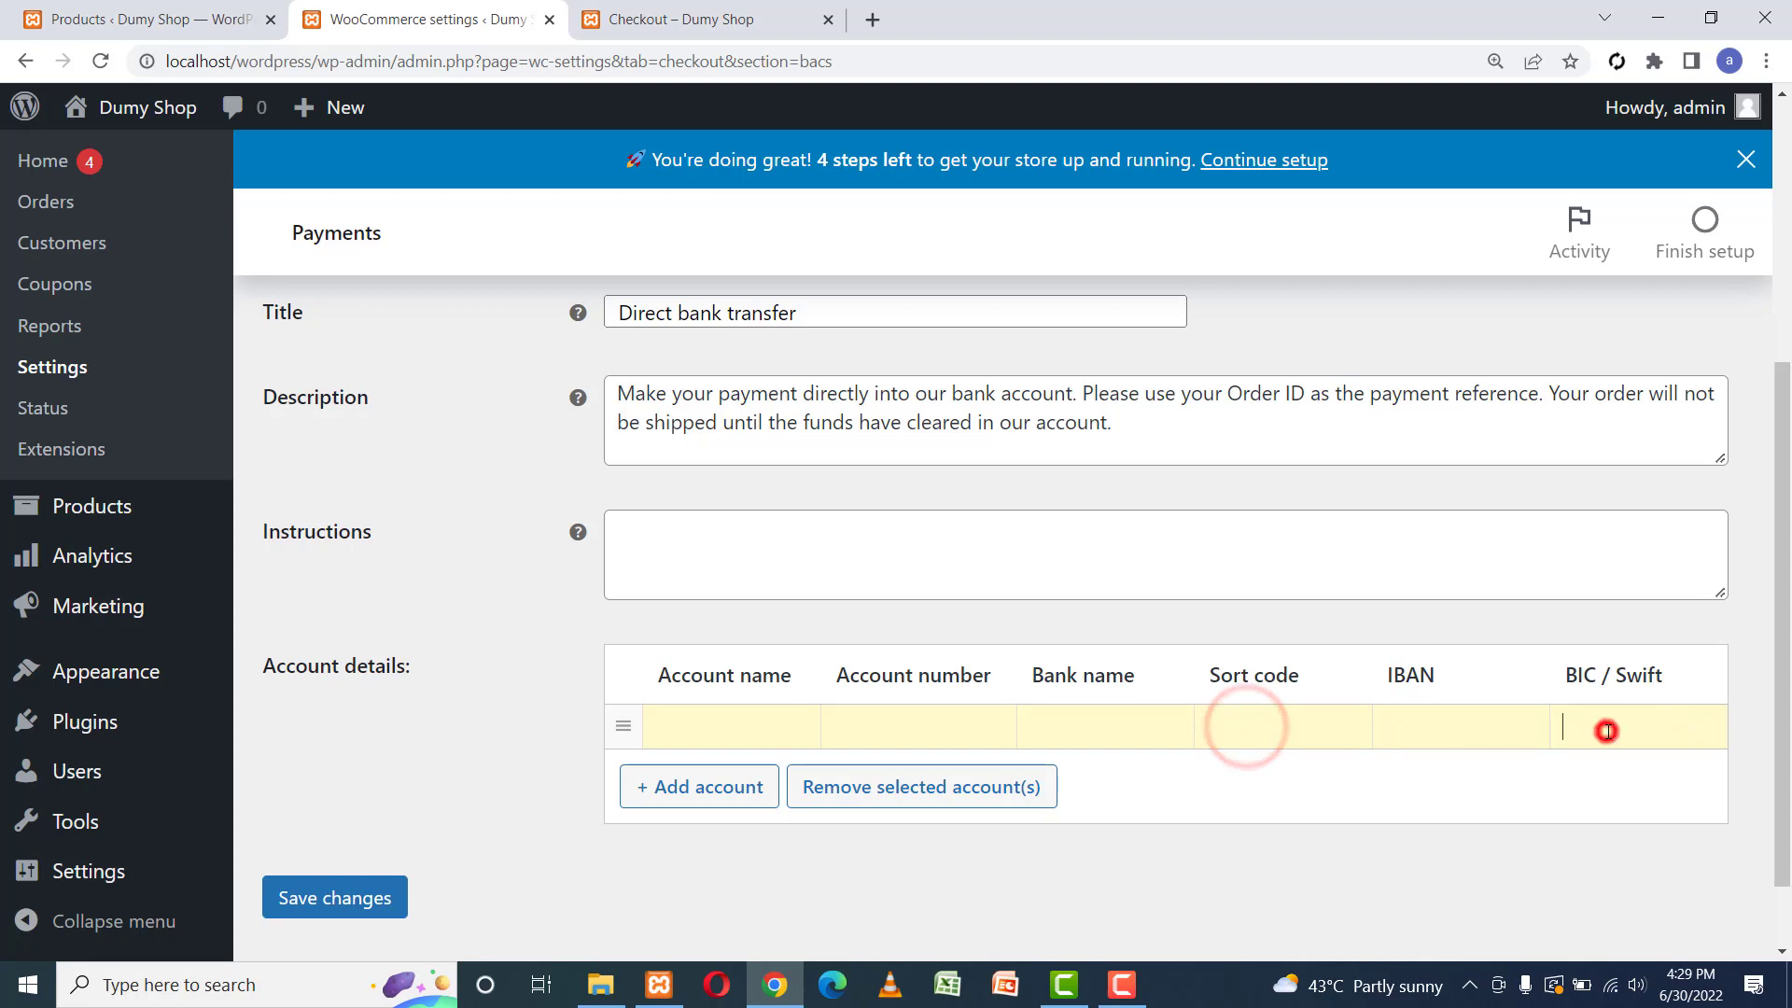
pyautogui.click(1274, 738)
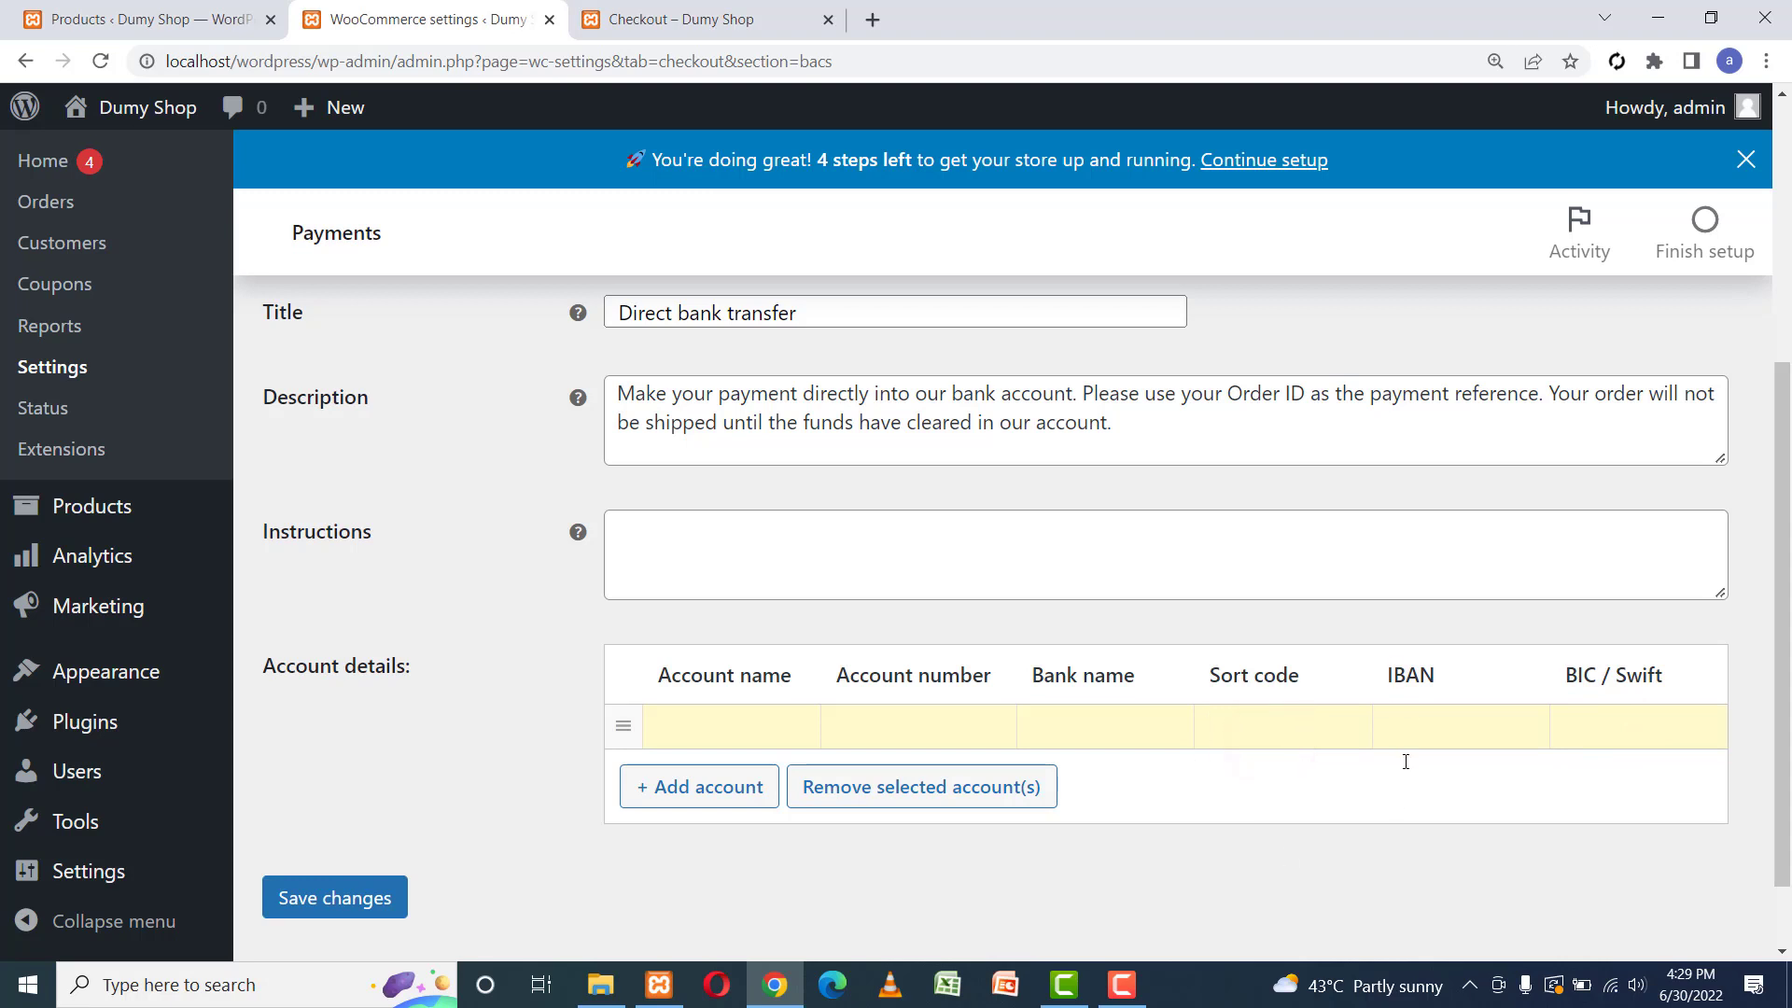
pyautogui.click(1061, 727)
pyautogui.click(879, 730)
pyautogui.click(771, 732)
pyautogui.click(898, 727)
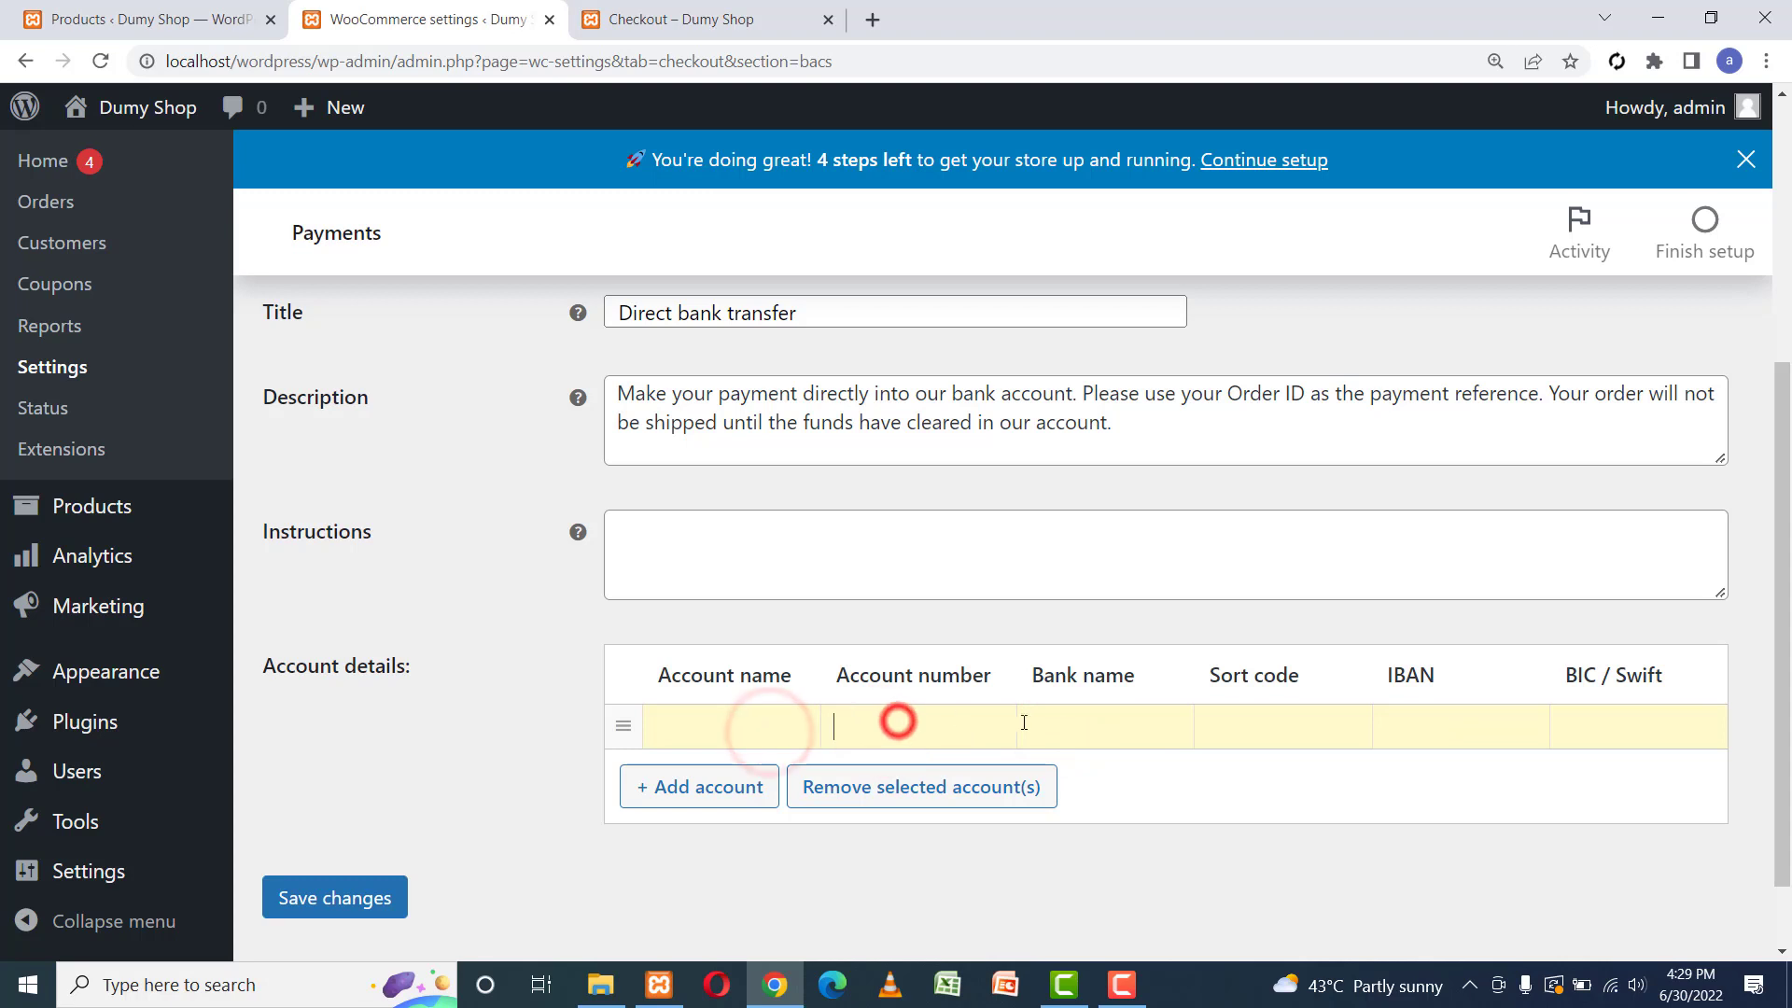
pyautogui.click(1078, 726)
pyautogui.click(1434, 736)
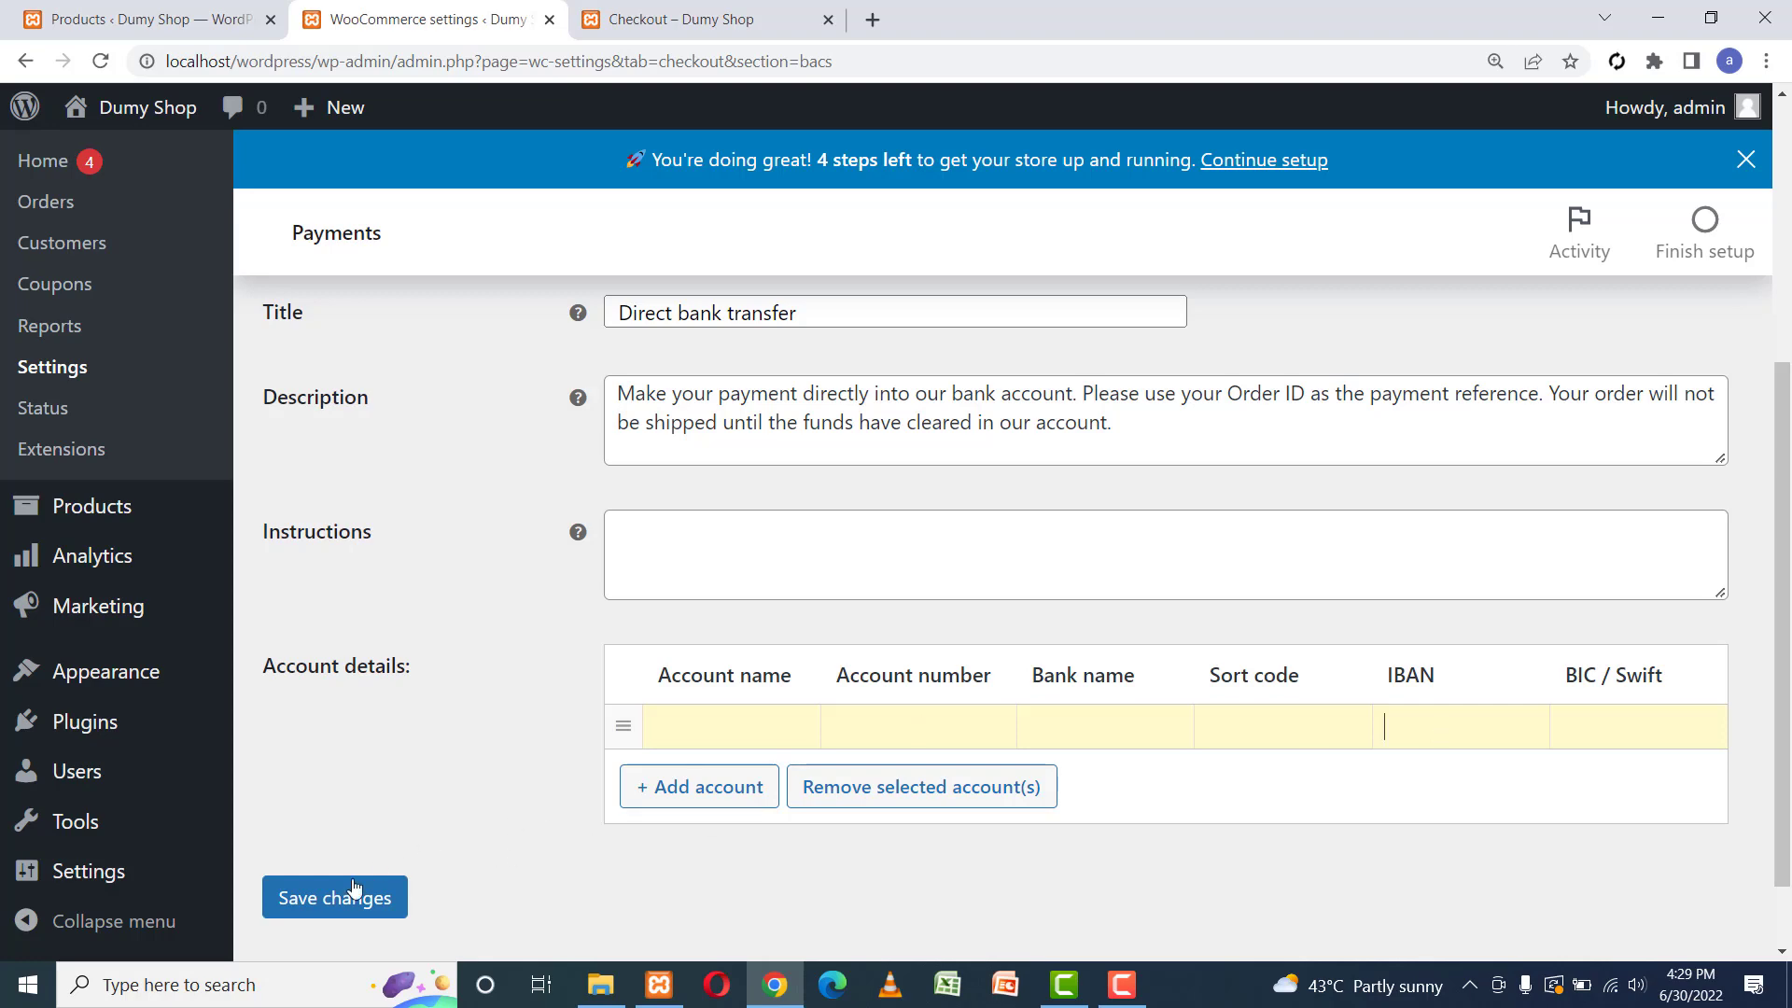
pyautogui.click(323, 898)
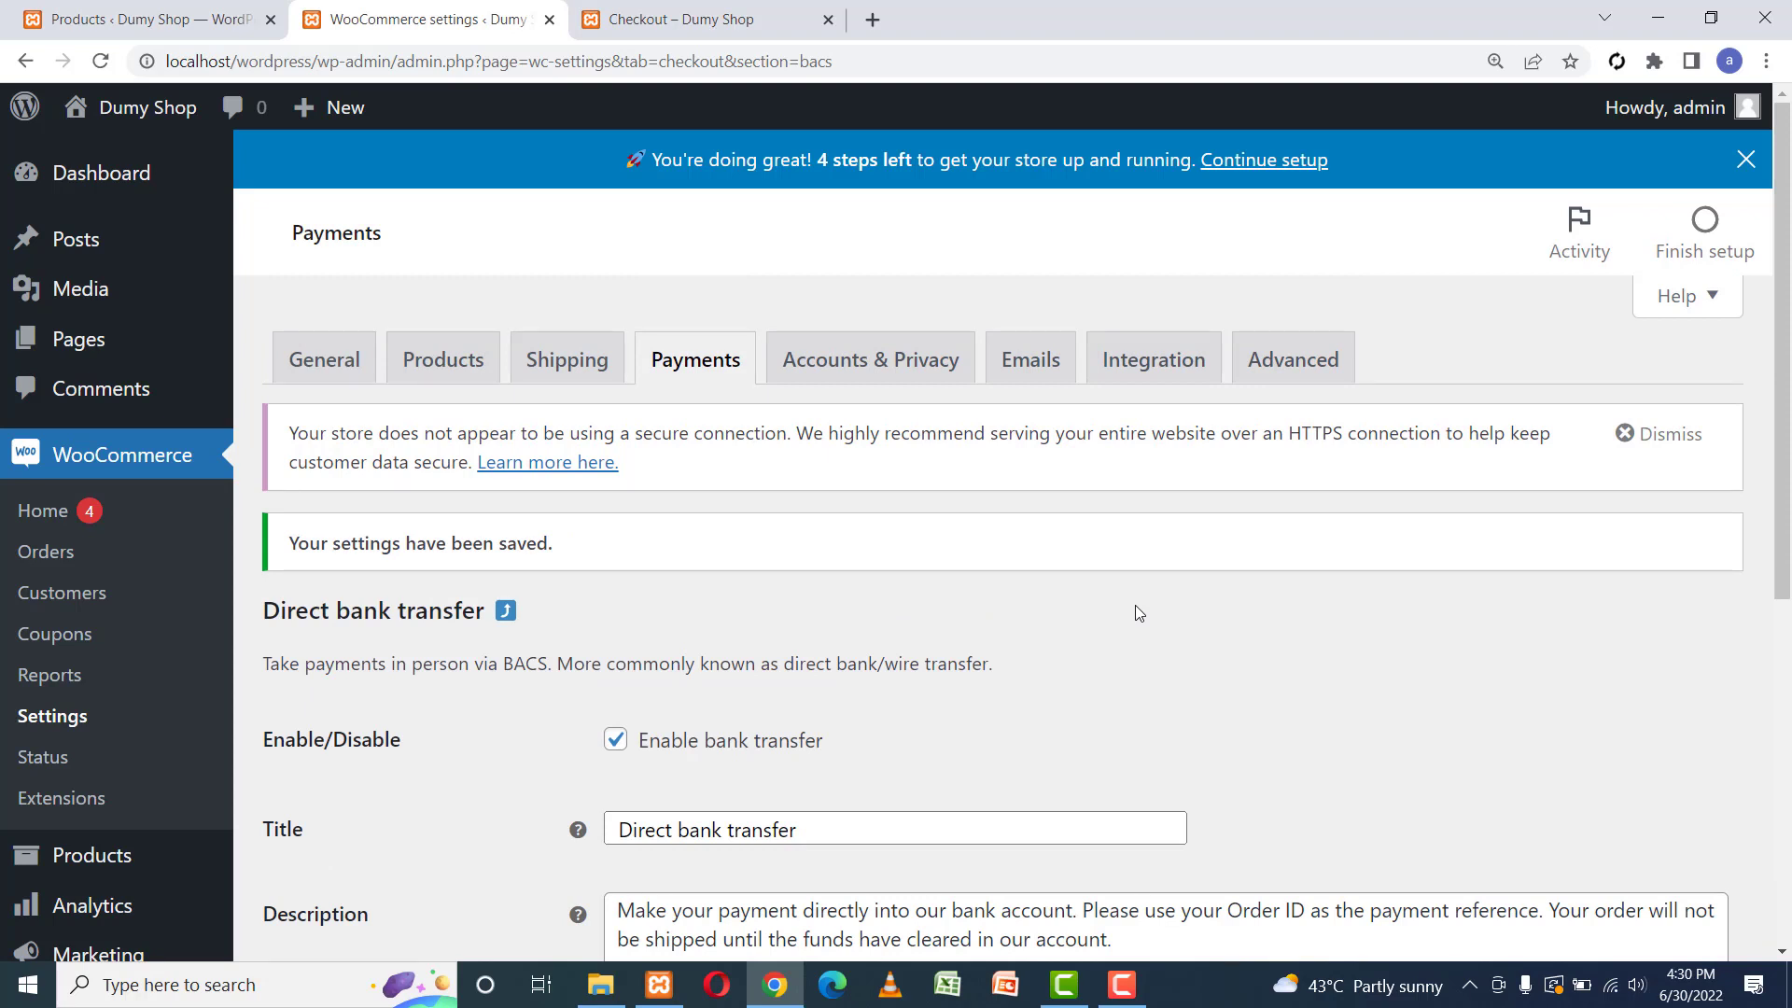
# Reload the checkout page so Direct bank transfer and Cash on delivery appear as payment options.
pyautogui.click(726, 19)
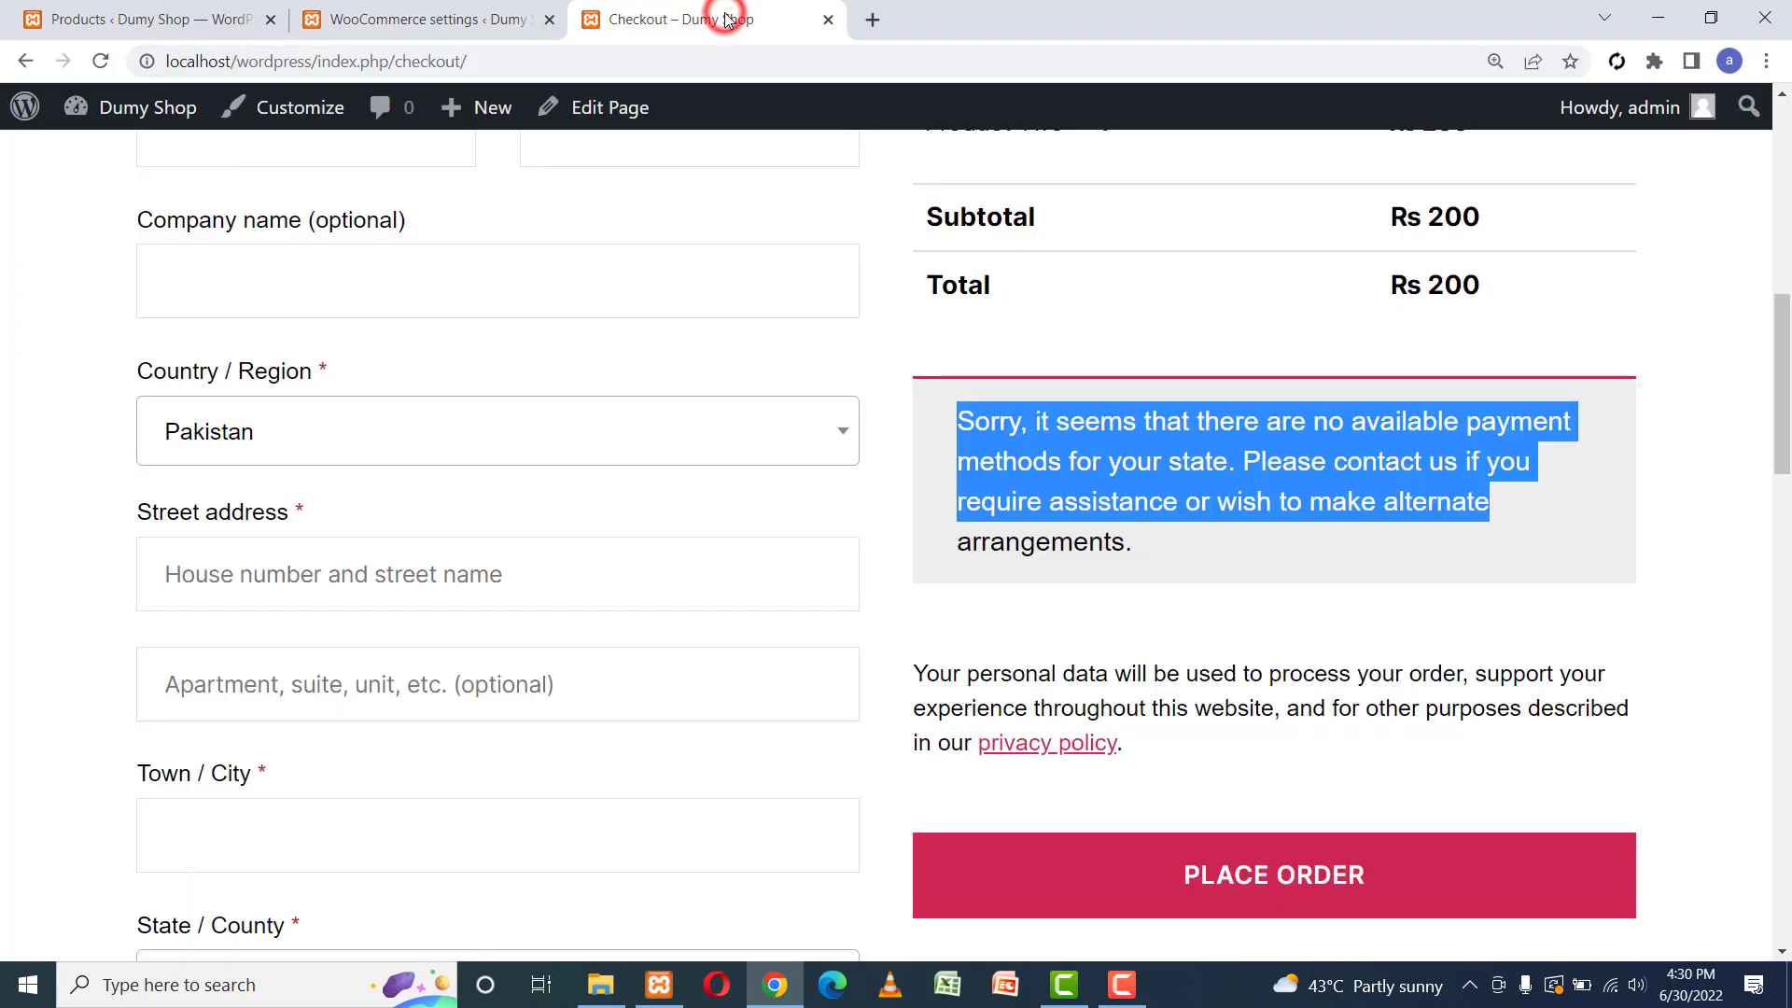
pyautogui.click(101, 62)
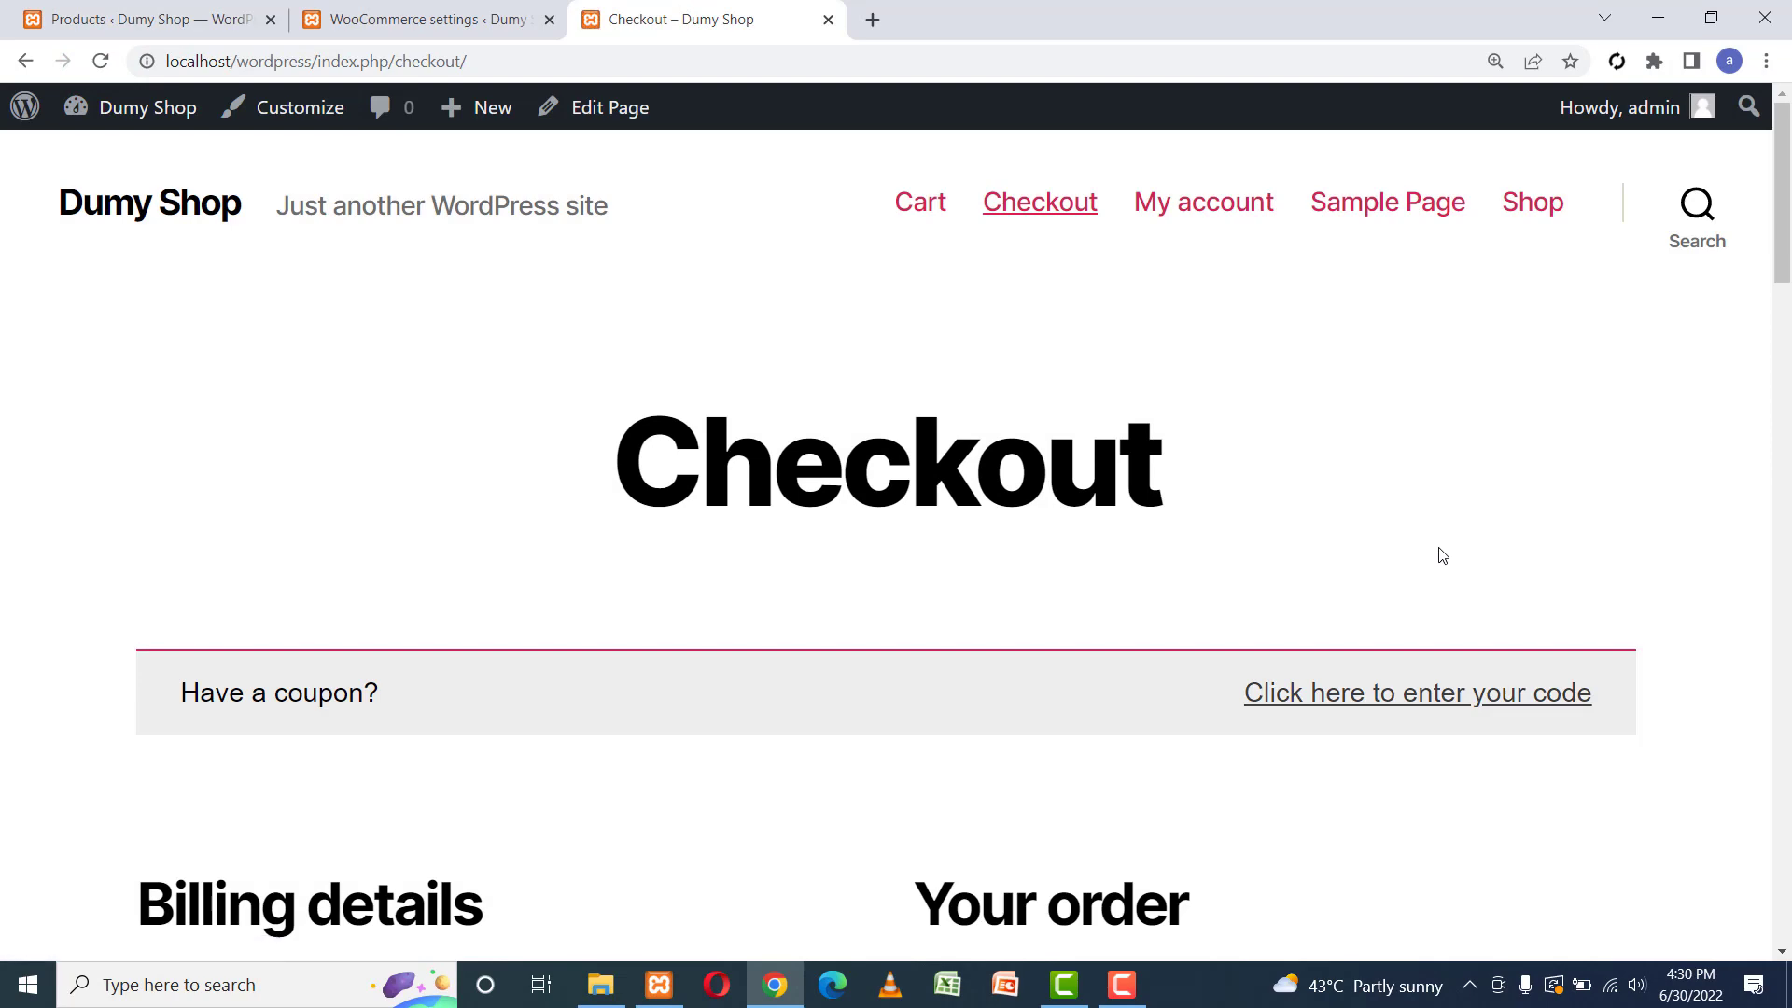
pyautogui.moveTo(1788, 160); pyautogui.dragTo(1789, 366)
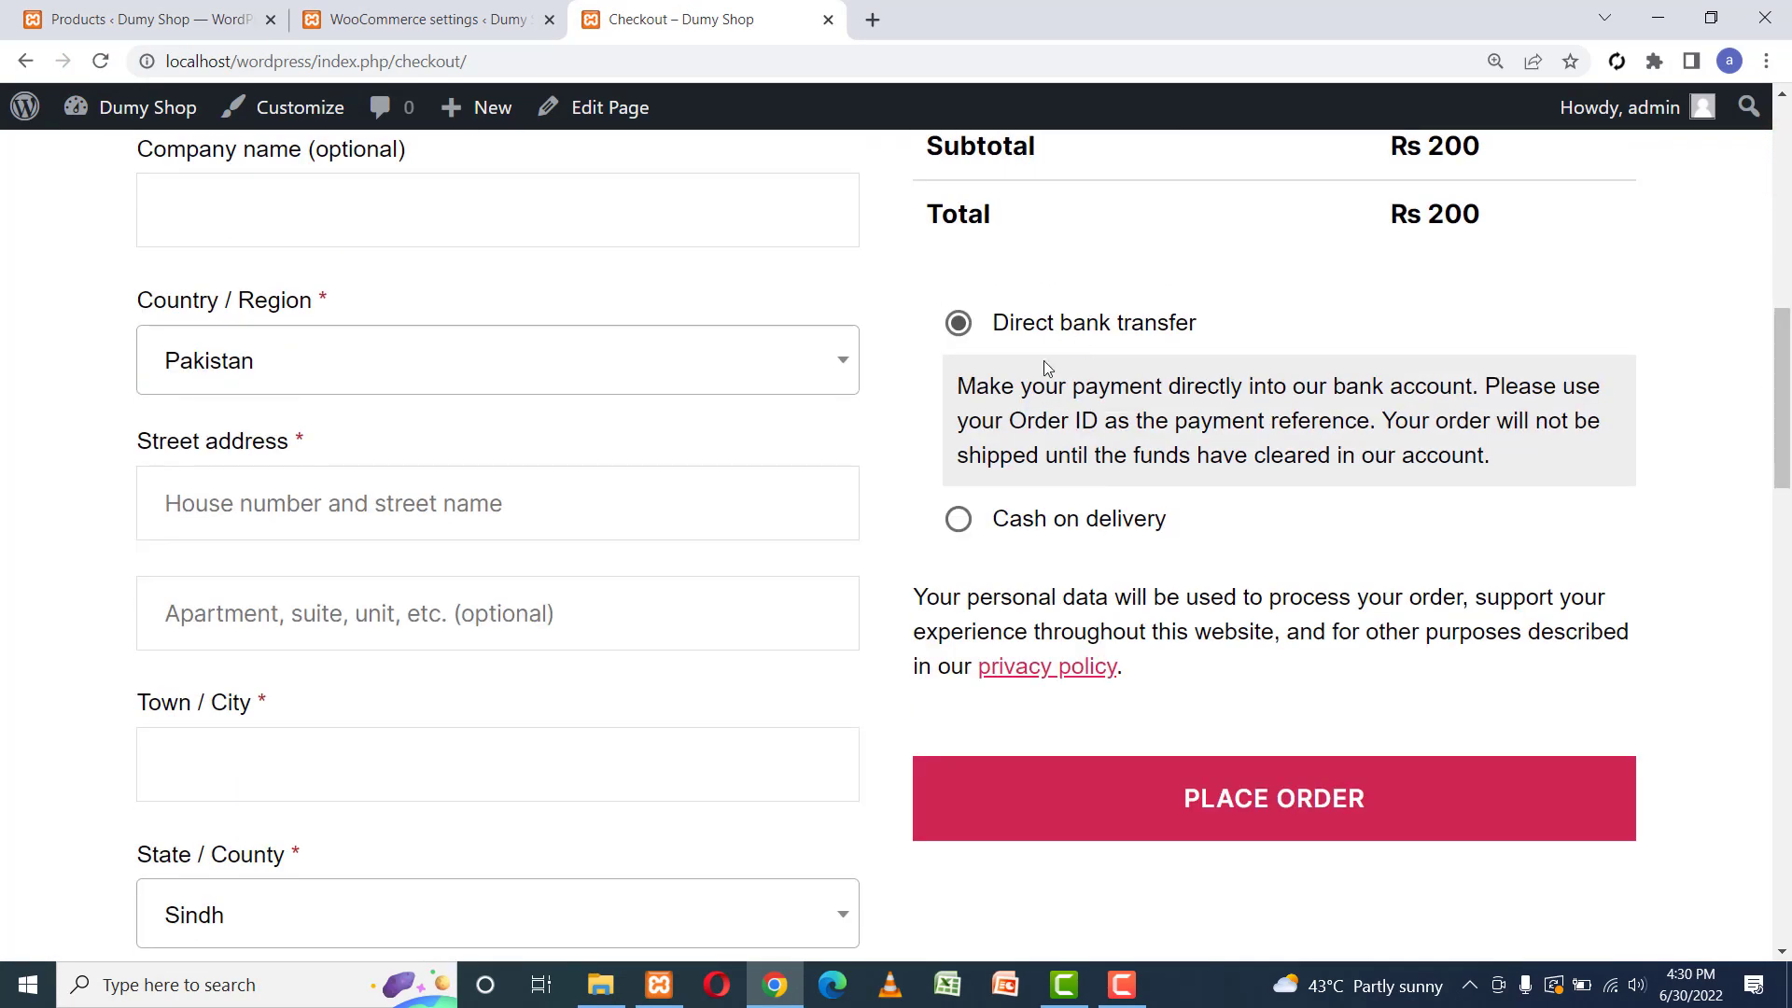
# Select Cash on delivery as the payment method for the Rs 200 order.
pyautogui.click(991, 520)
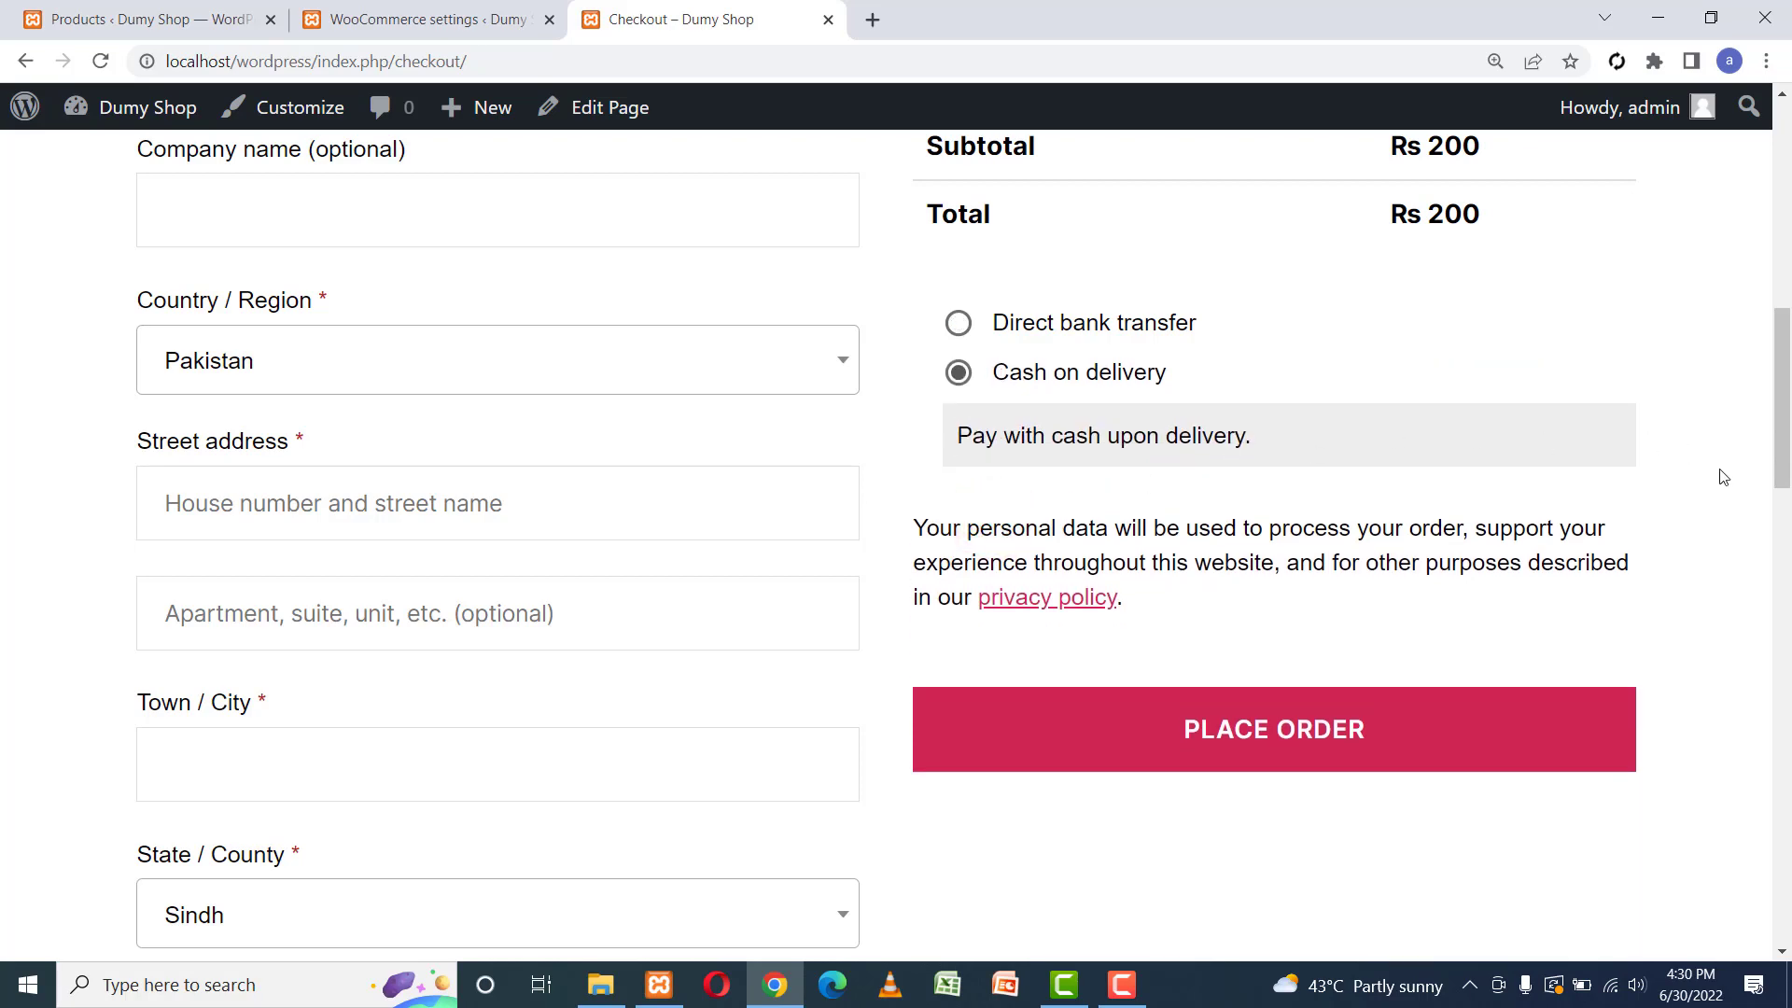
pyautogui.scroll(5, 1764, 448)
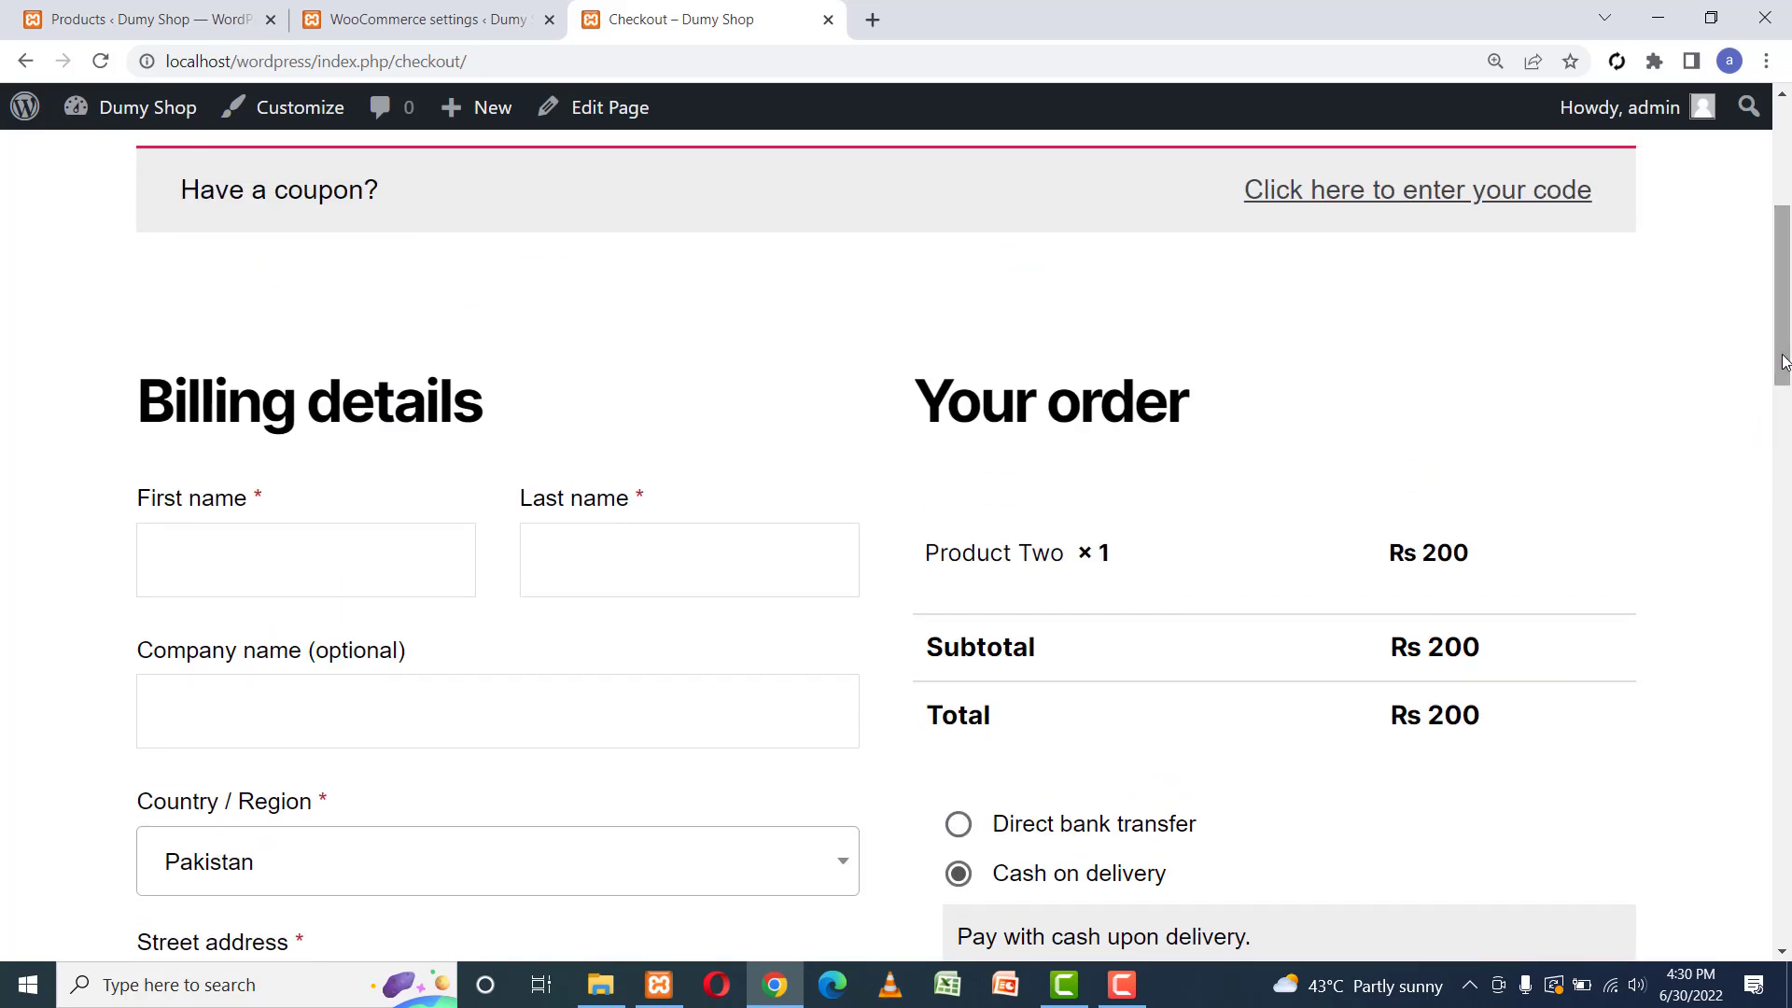
pyautogui.scroll(2, 1780, 352)
pyautogui.scroll(-5, 1773, 352)
pyautogui.scroll(4, 1764, 321)
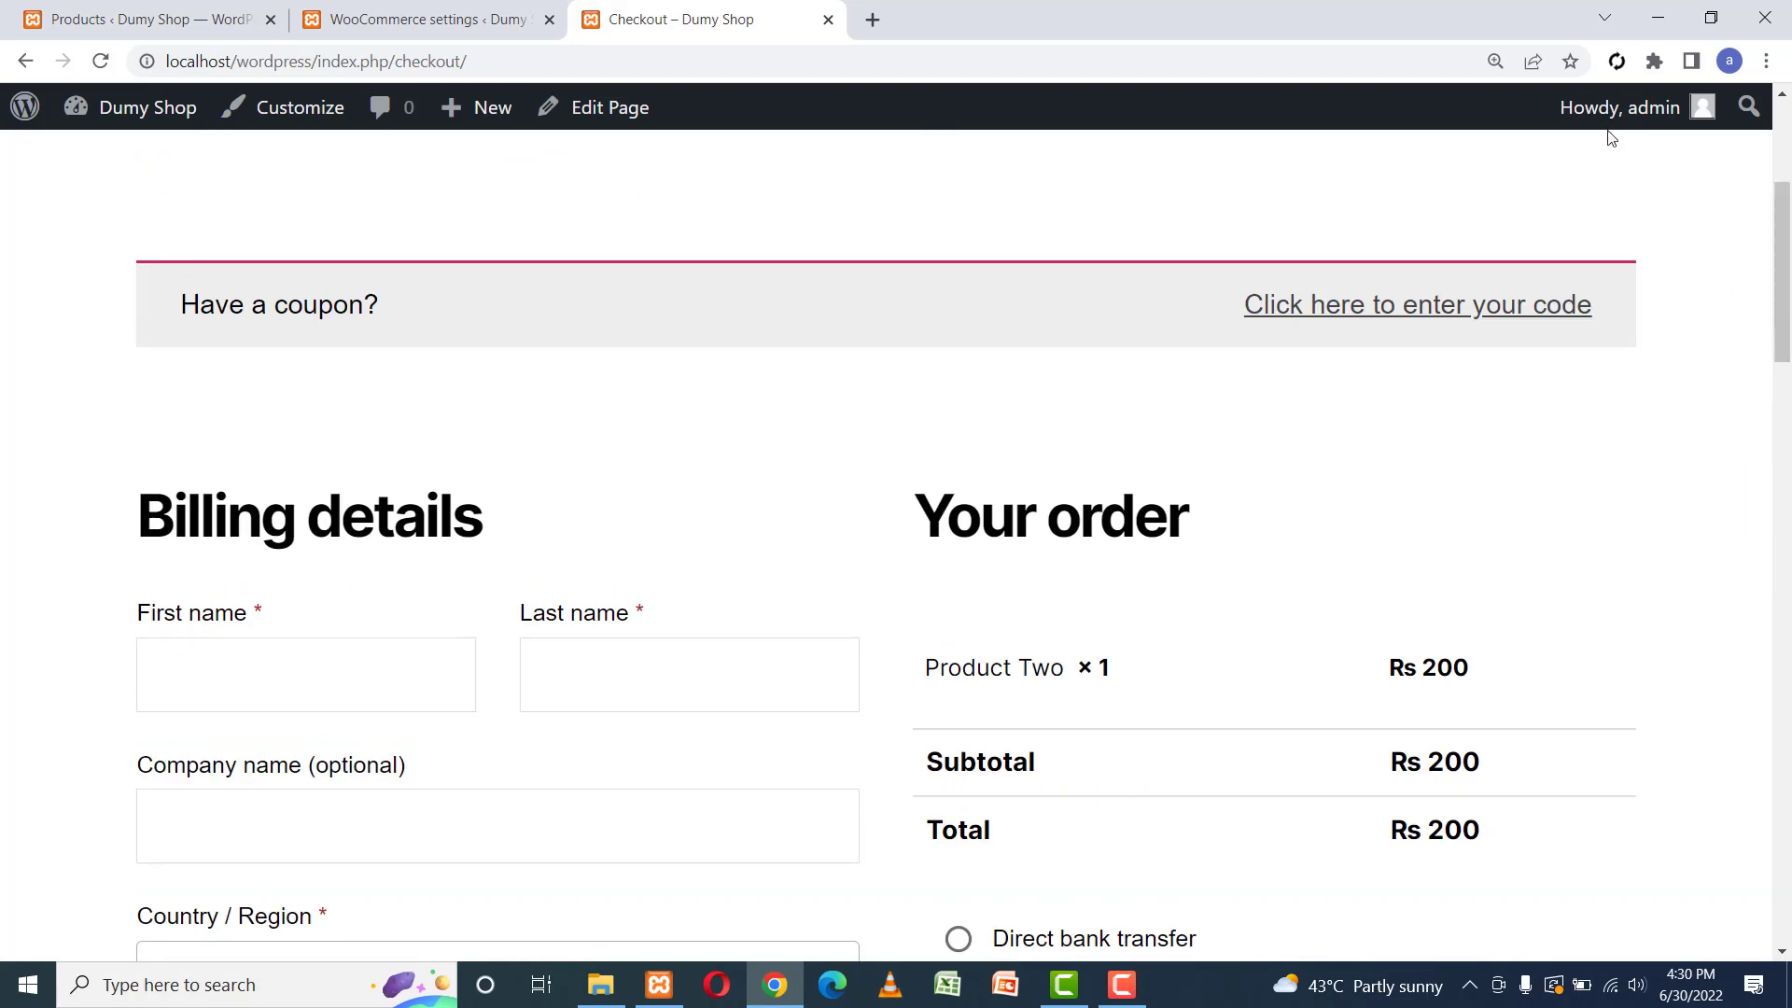
pyautogui.moveTo(1620, 118)
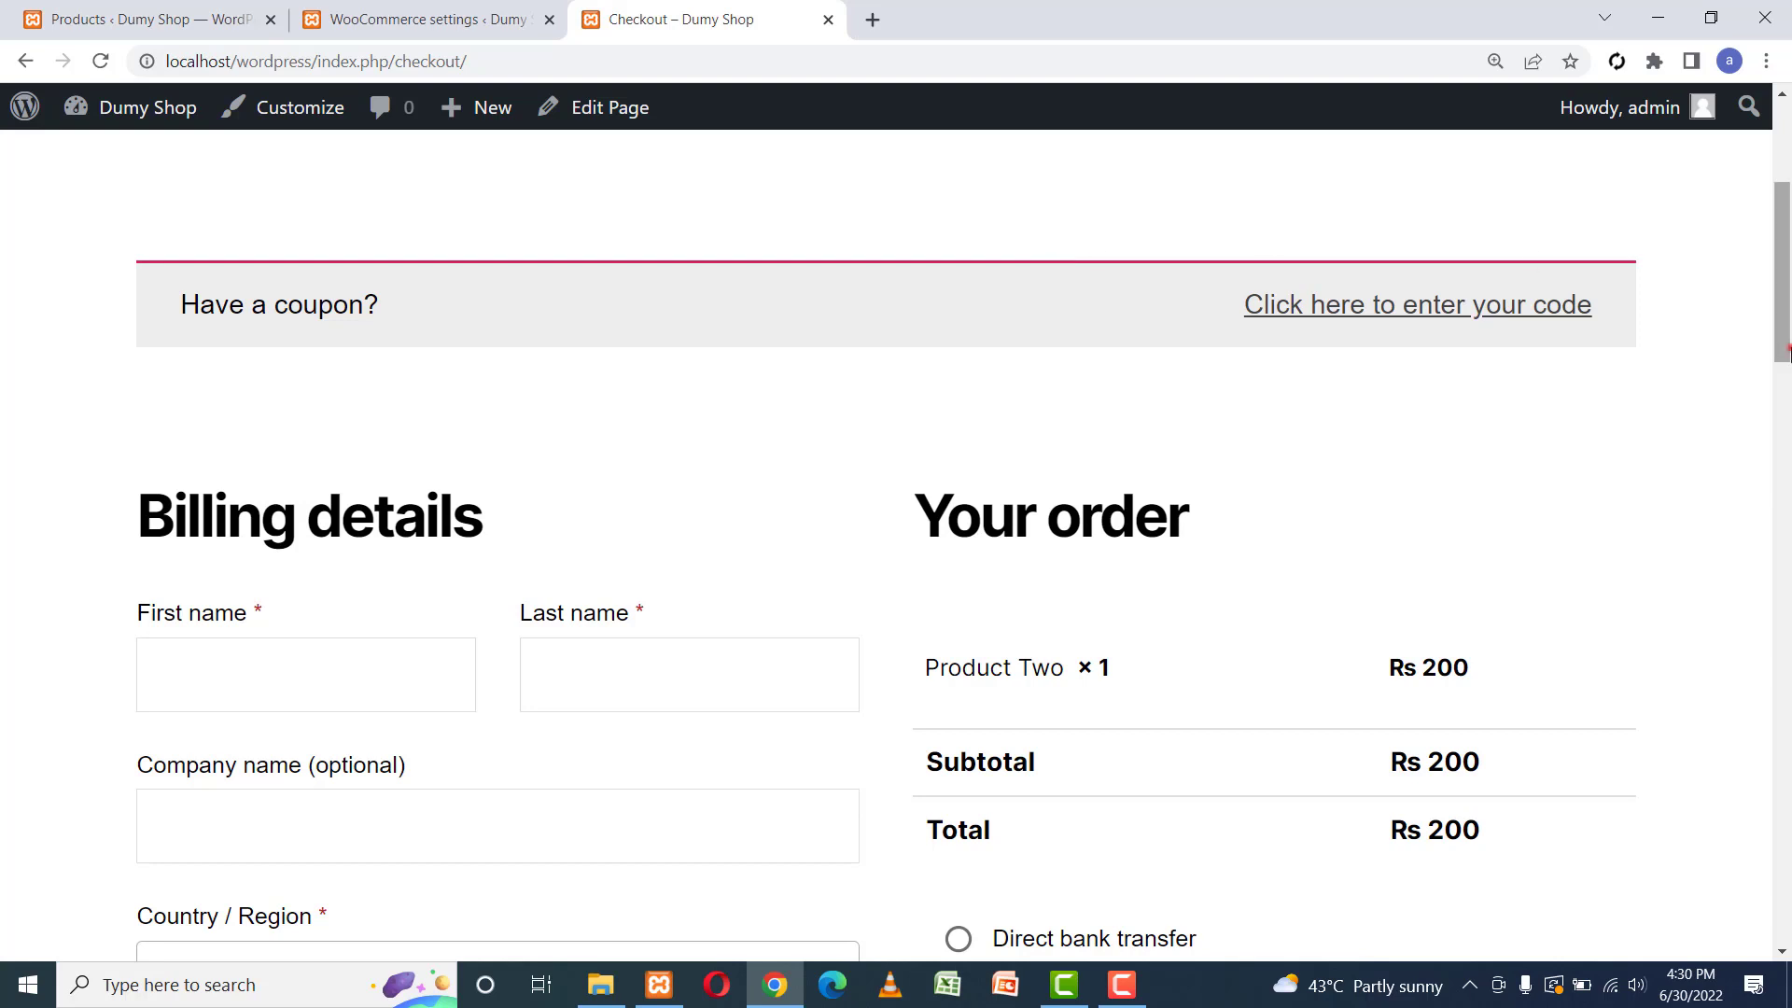
pyautogui.scroll(4, 1780, 350)
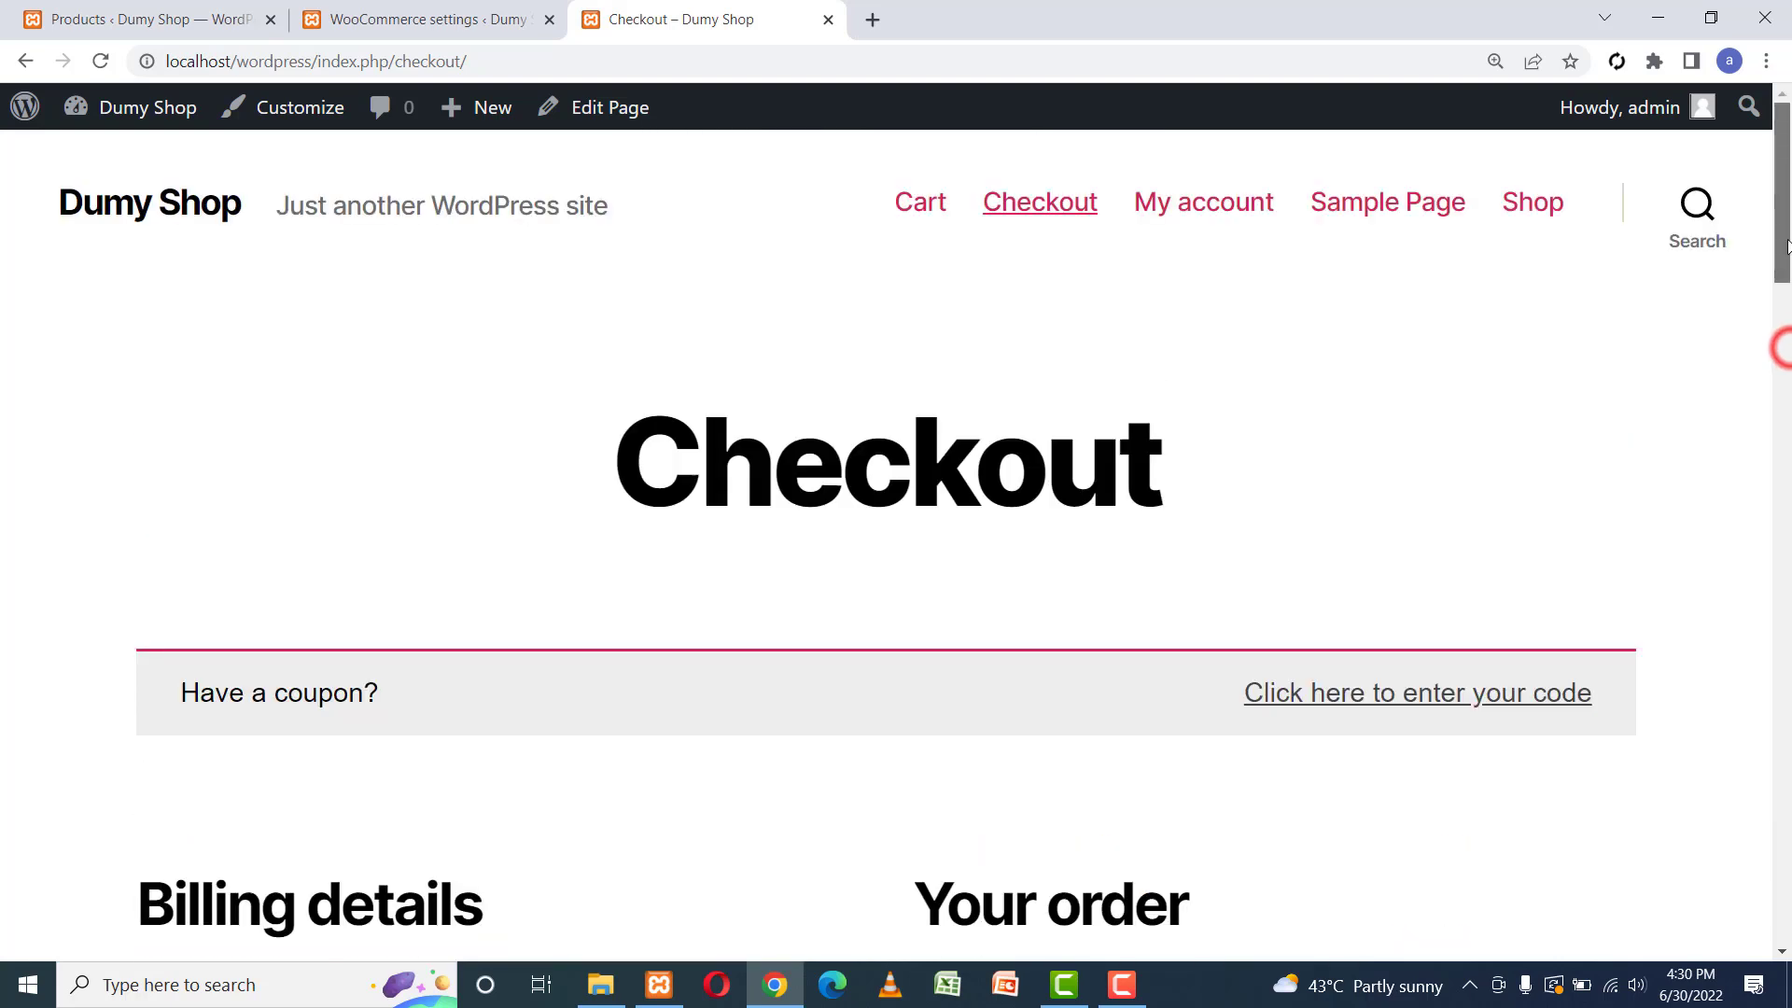
# Open the My account page in a new tab and review it.
pyautogui.rightClick(1202, 211)
pyautogui.click(1235, 222)
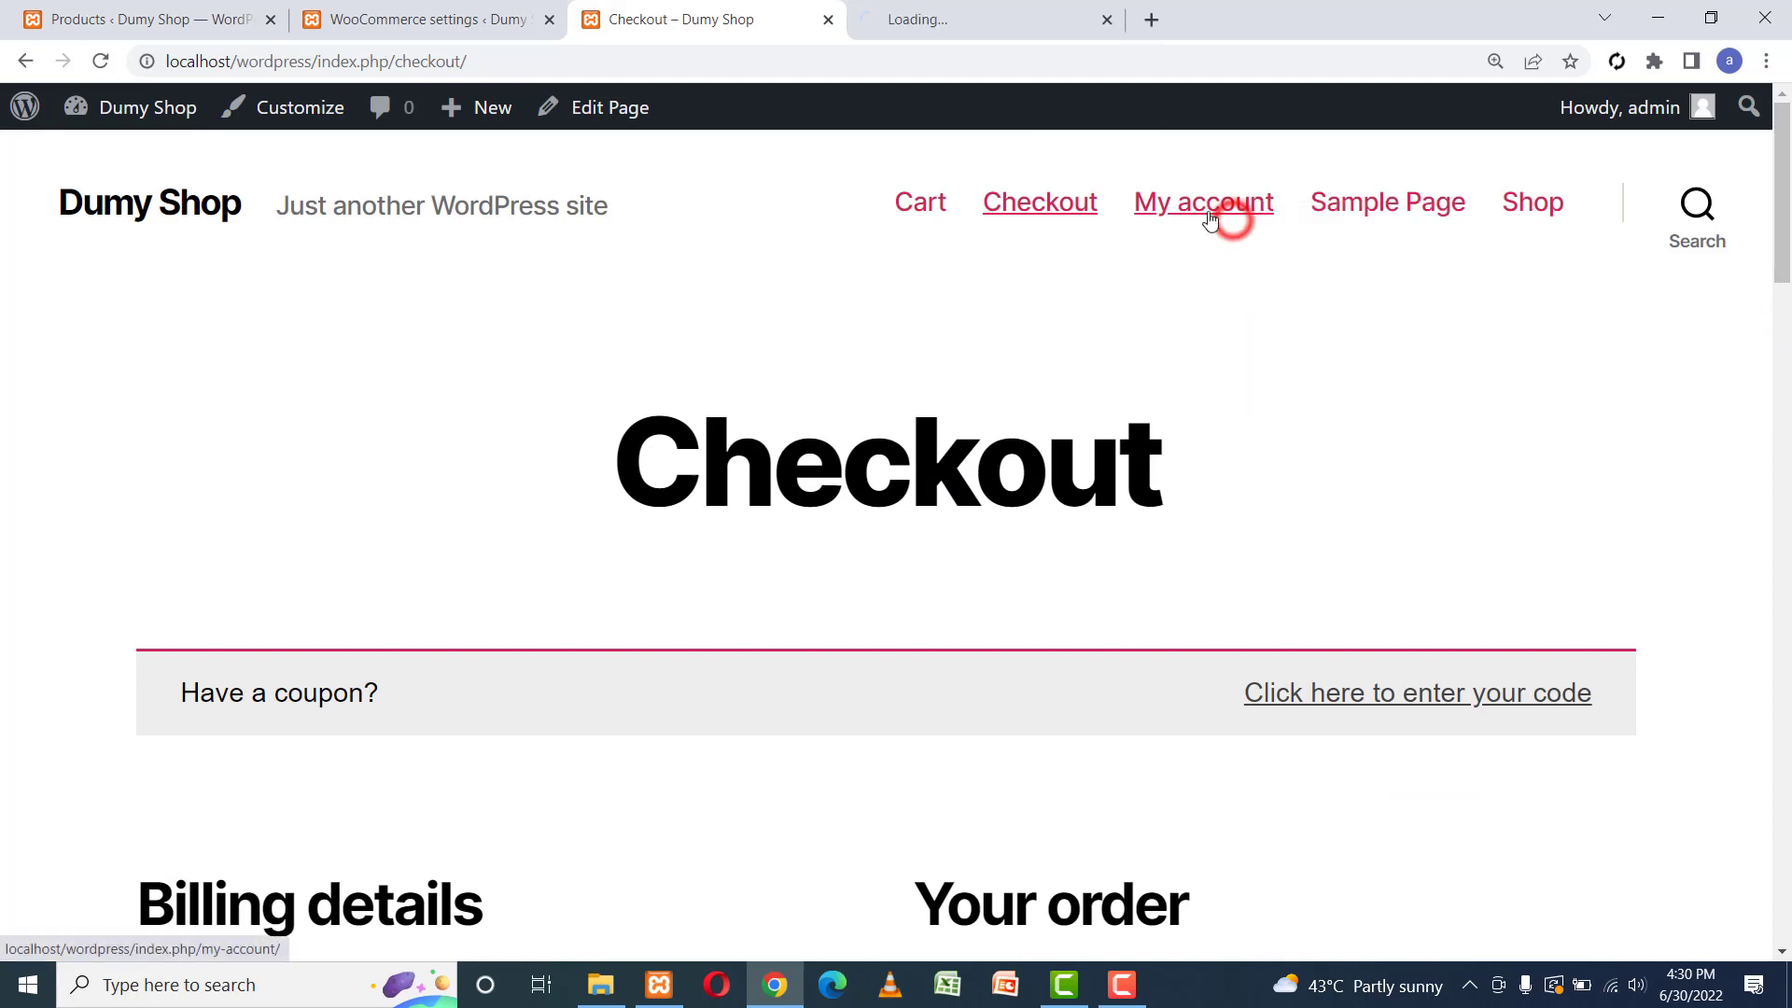
pyautogui.click(933, 19)
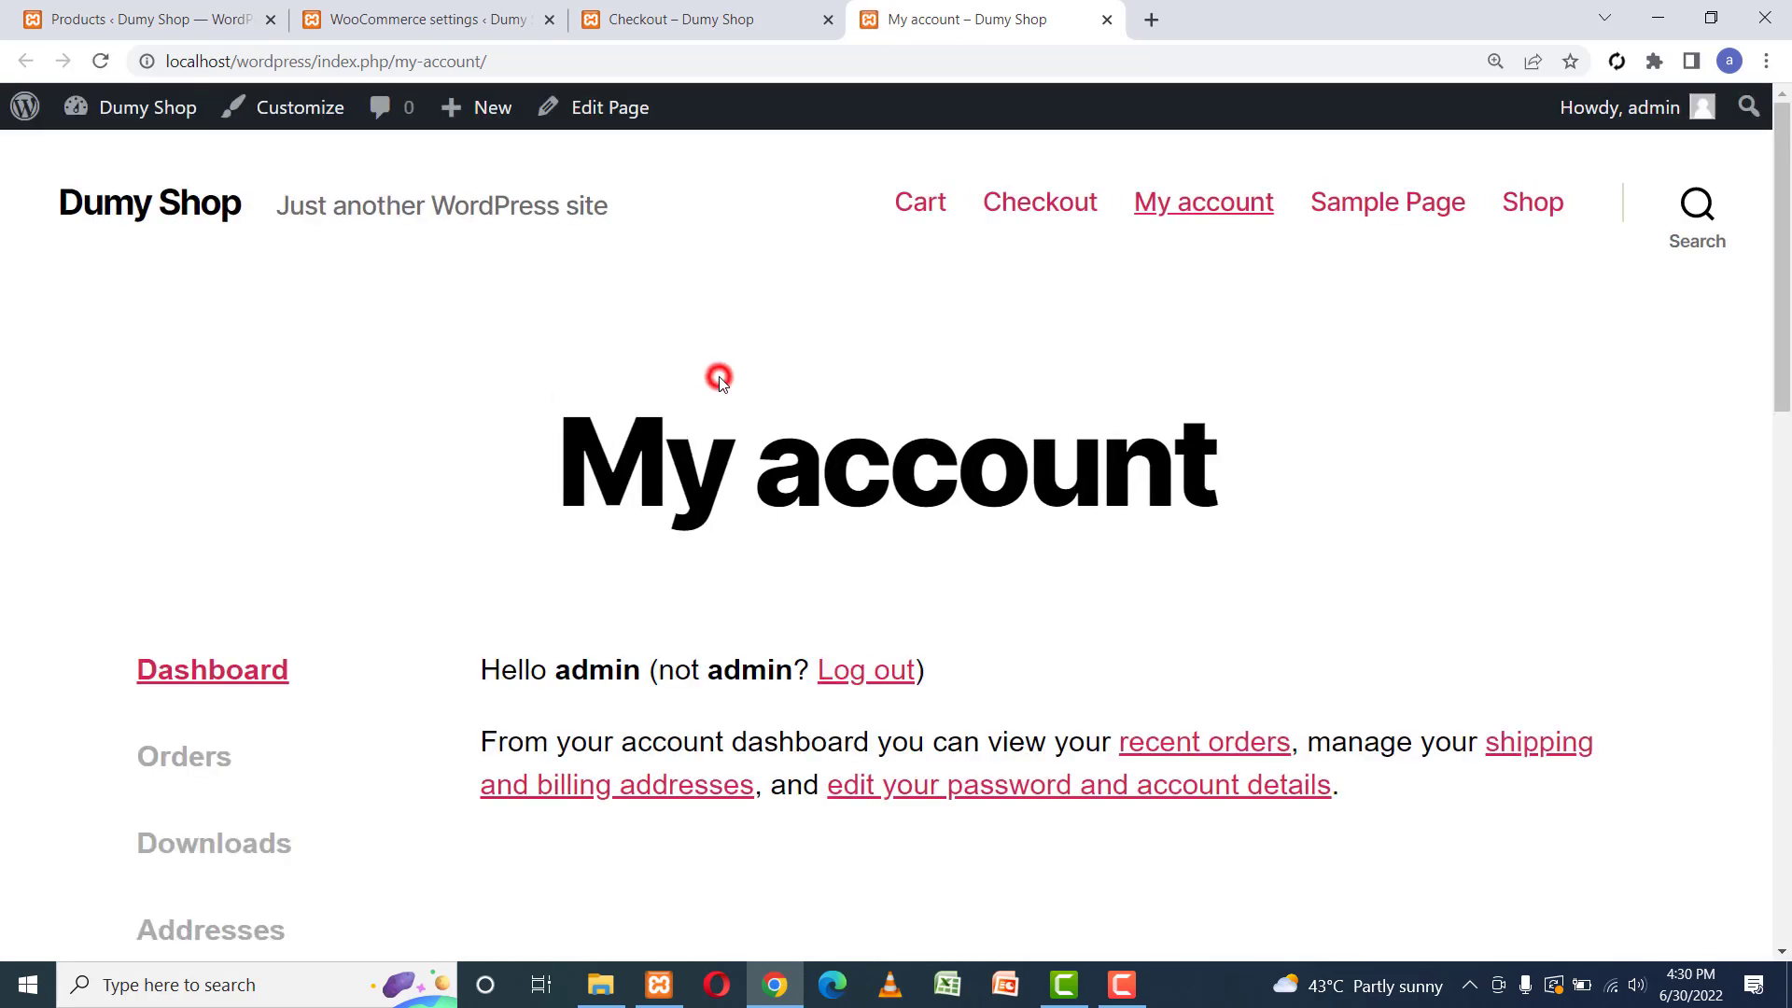
pyautogui.scroll(-5, 714, 373)
pyautogui.scroll(-2, 719, 384)
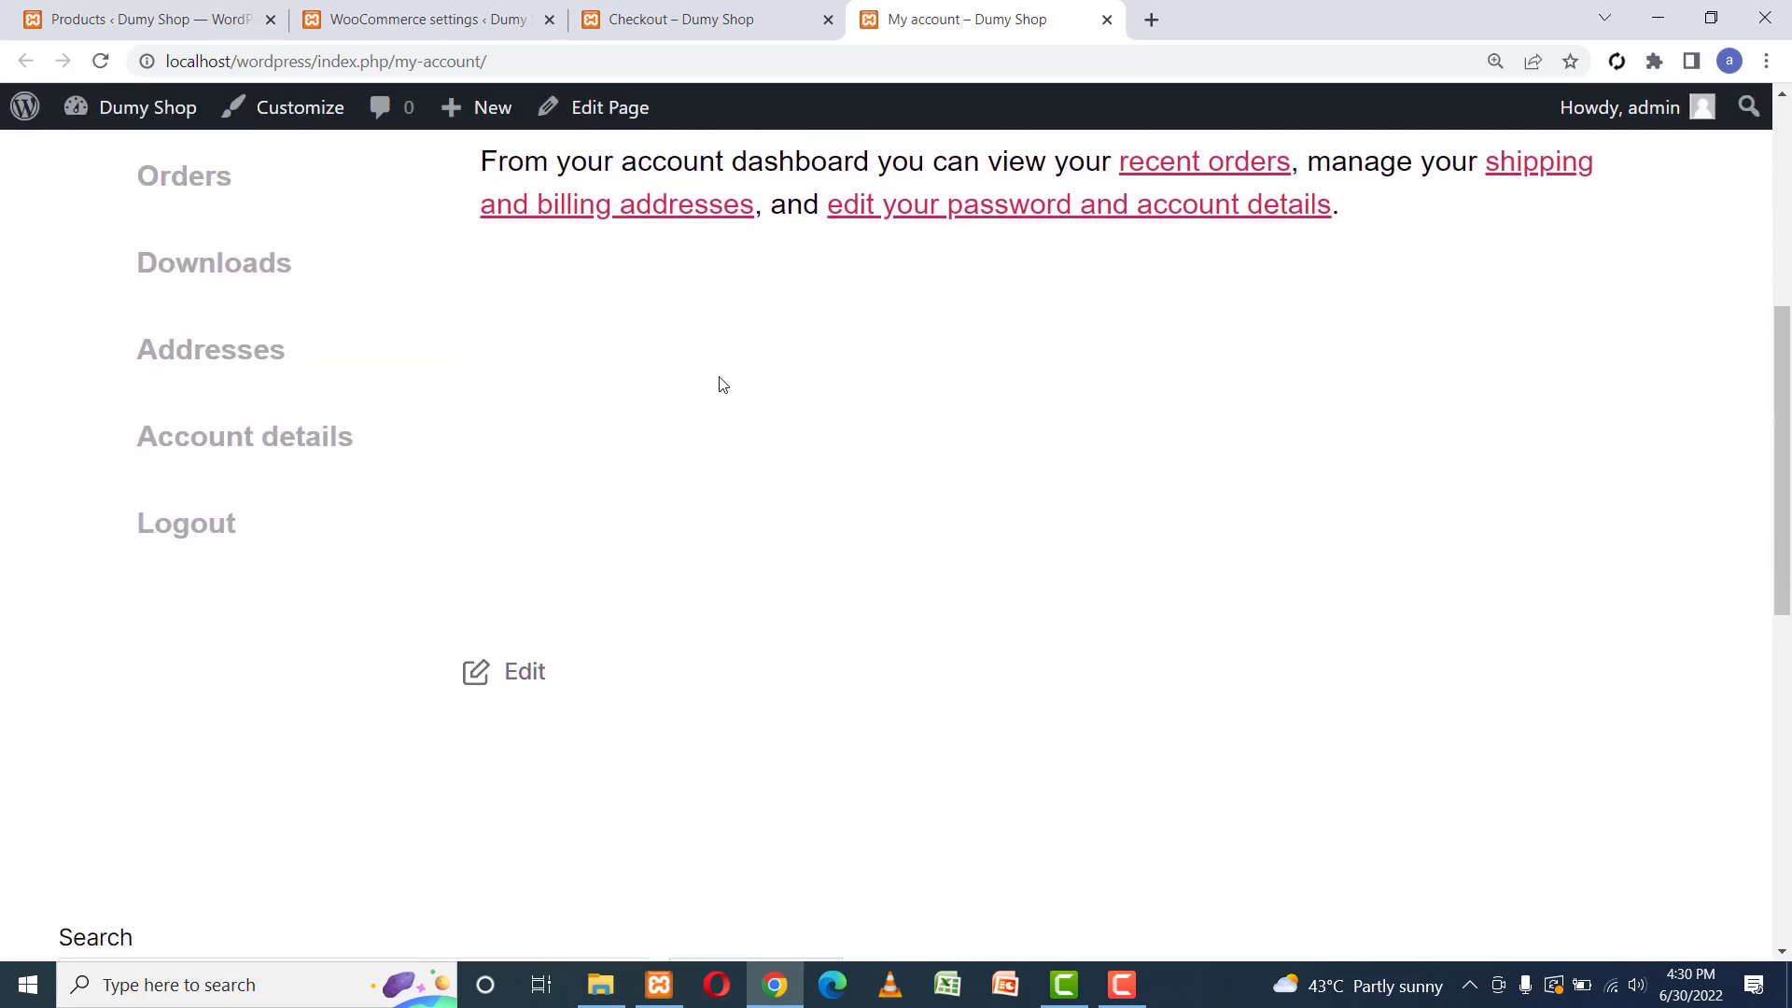
pyautogui.scroll(4, 719, 383)
pyautogui.scroll(1, 719, 383)
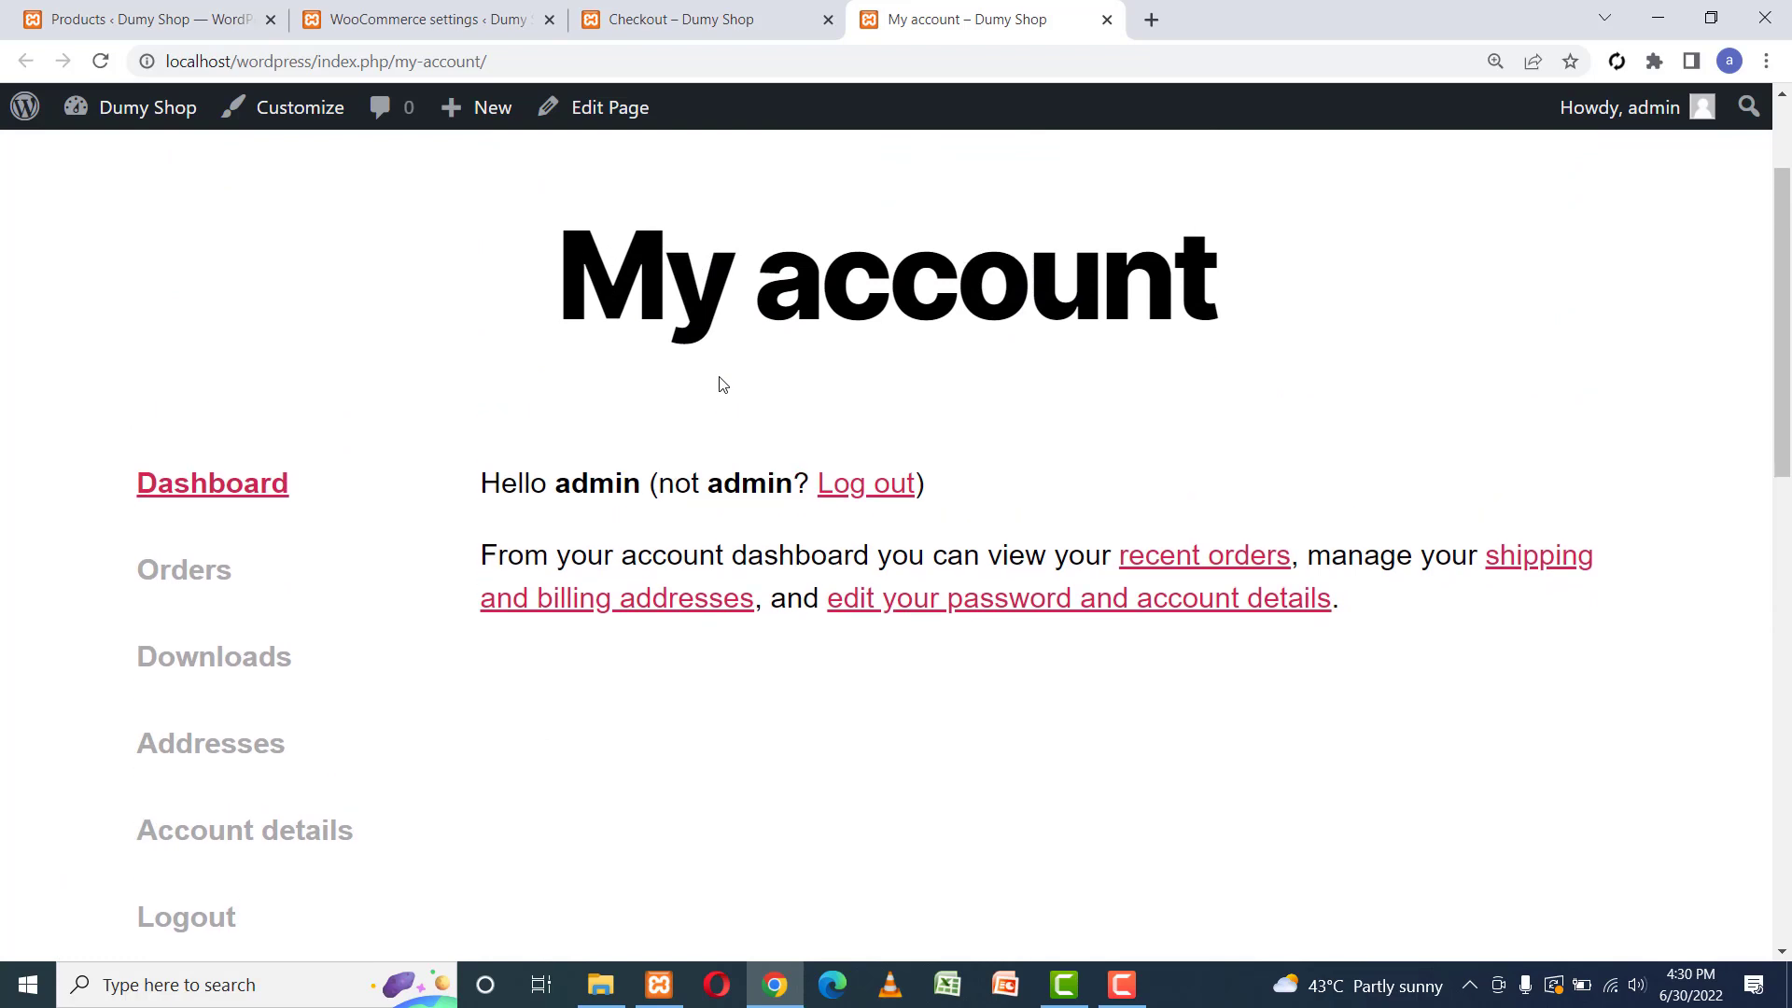
# Log out through a new tab so My account shows the Login form.
pyautogui.rightClick(861, 486)
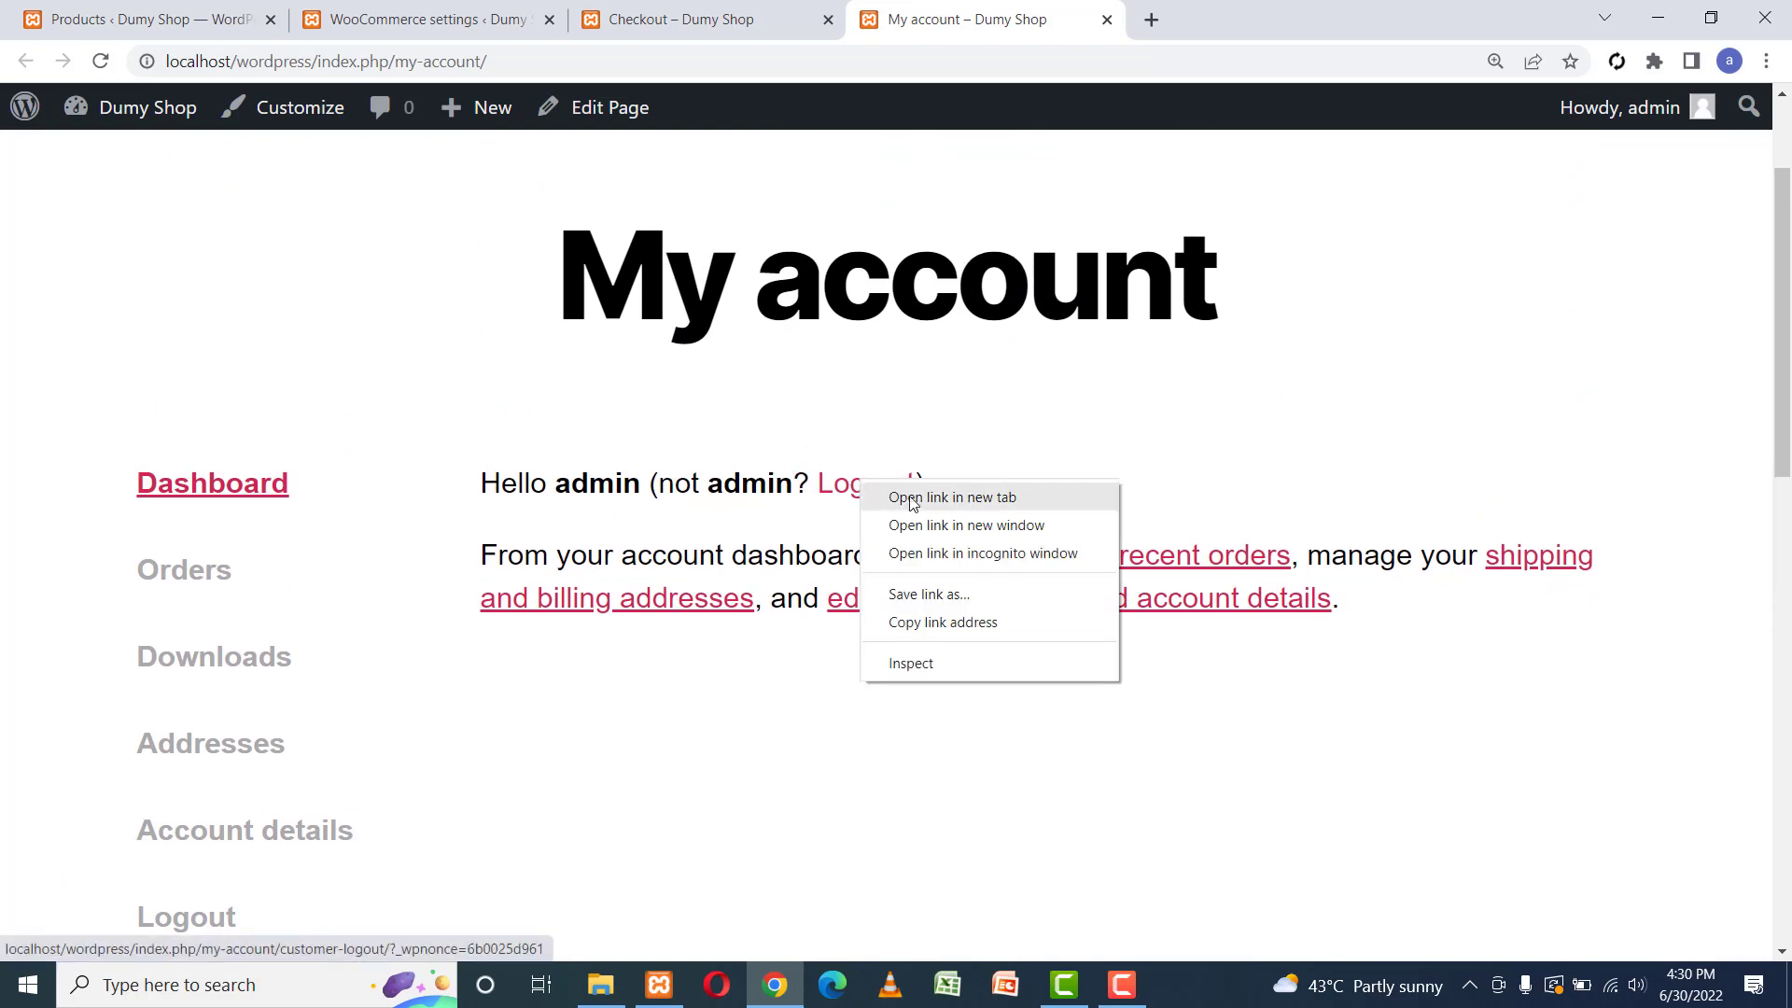
pyautogui.click(986, 502)
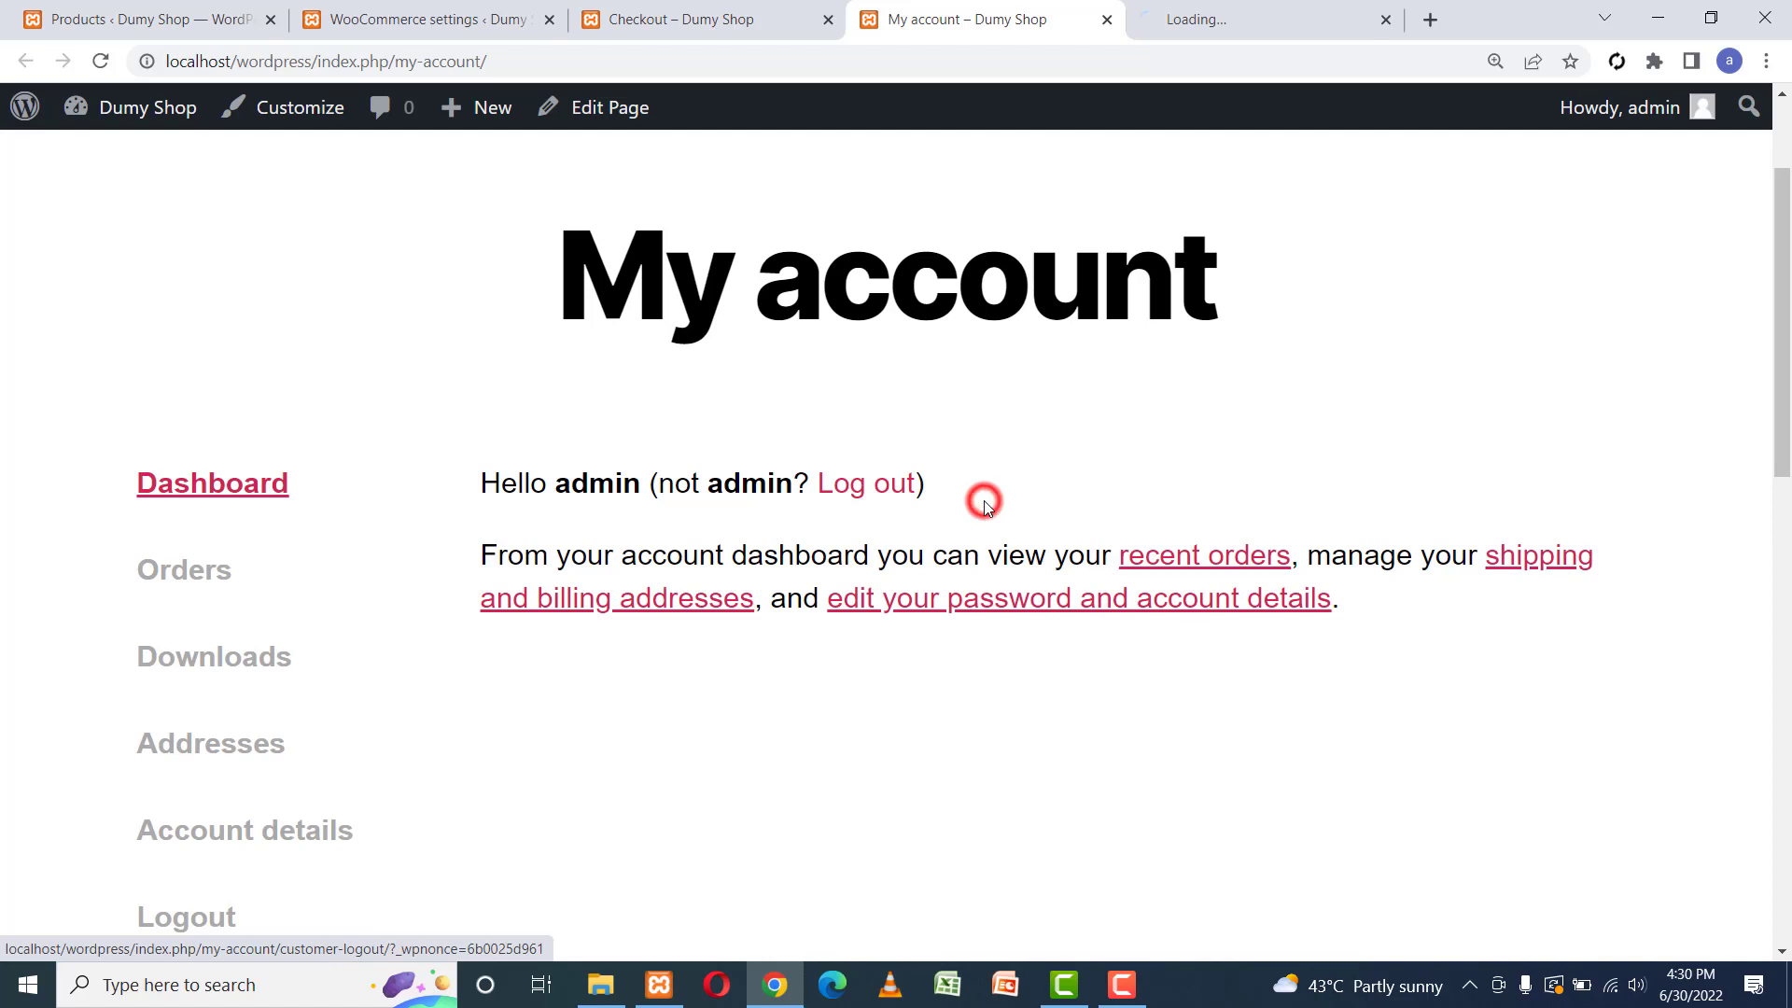
pyautogui.click(1222, 11)
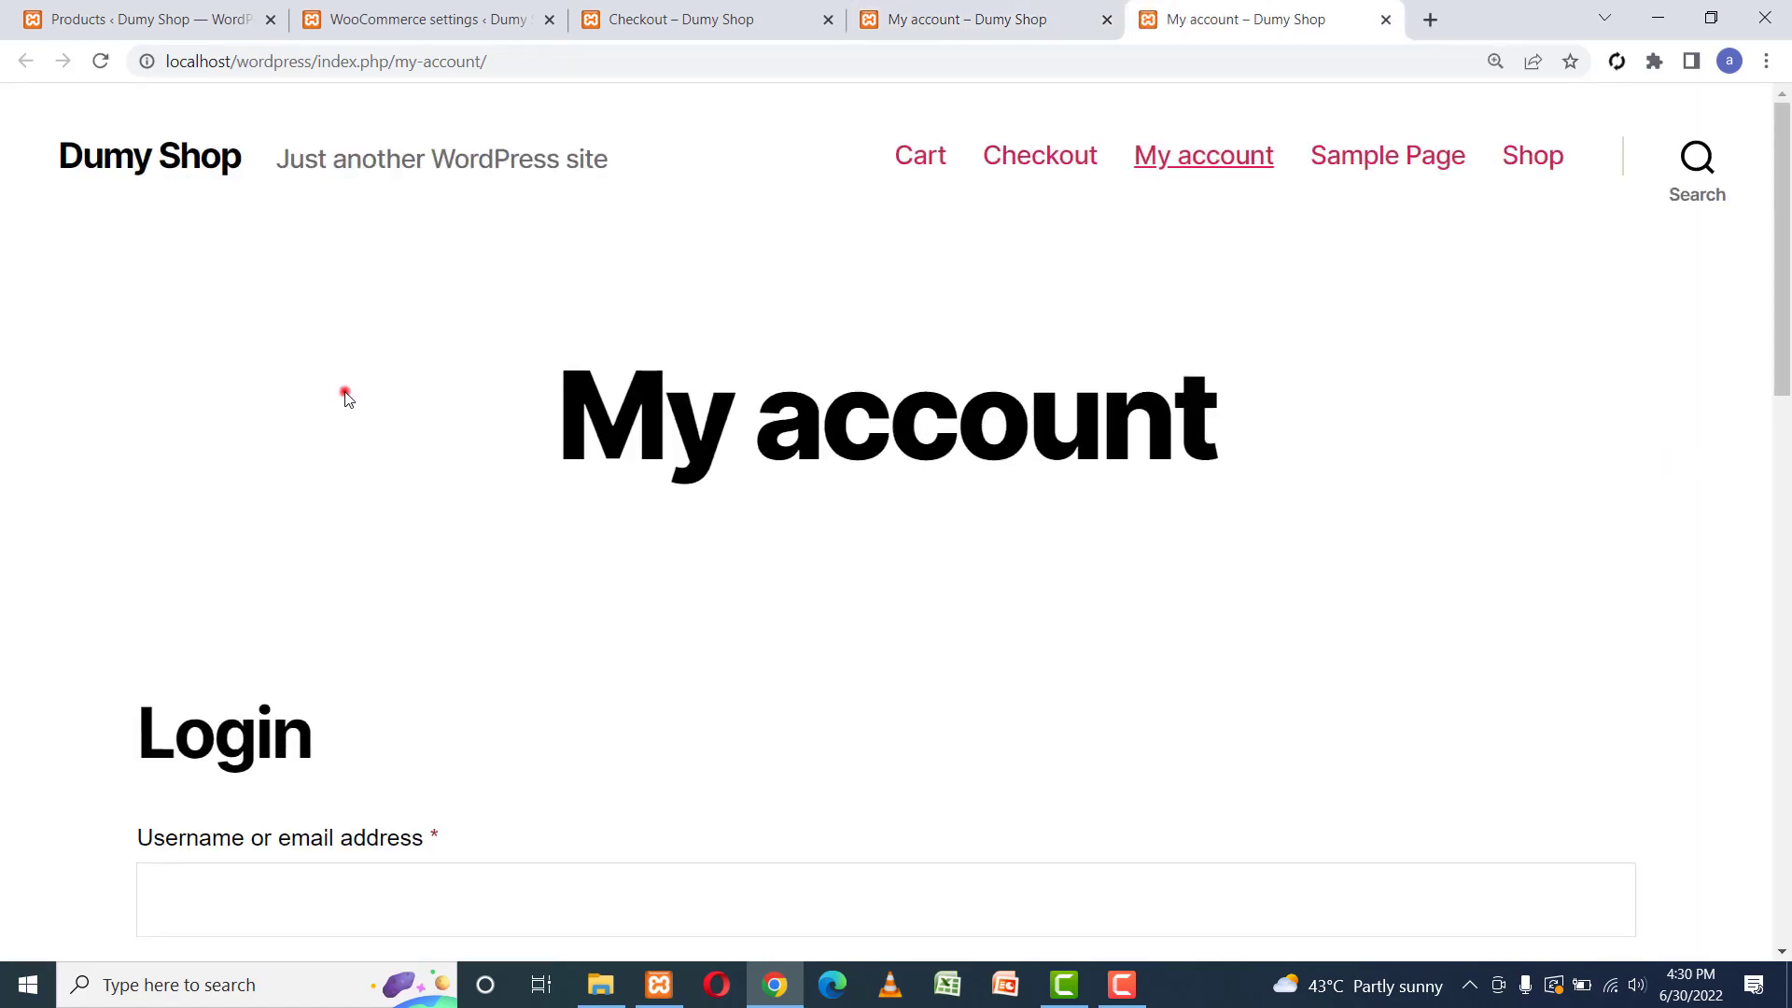
pyautogui.scroll(-9, 345, 397)
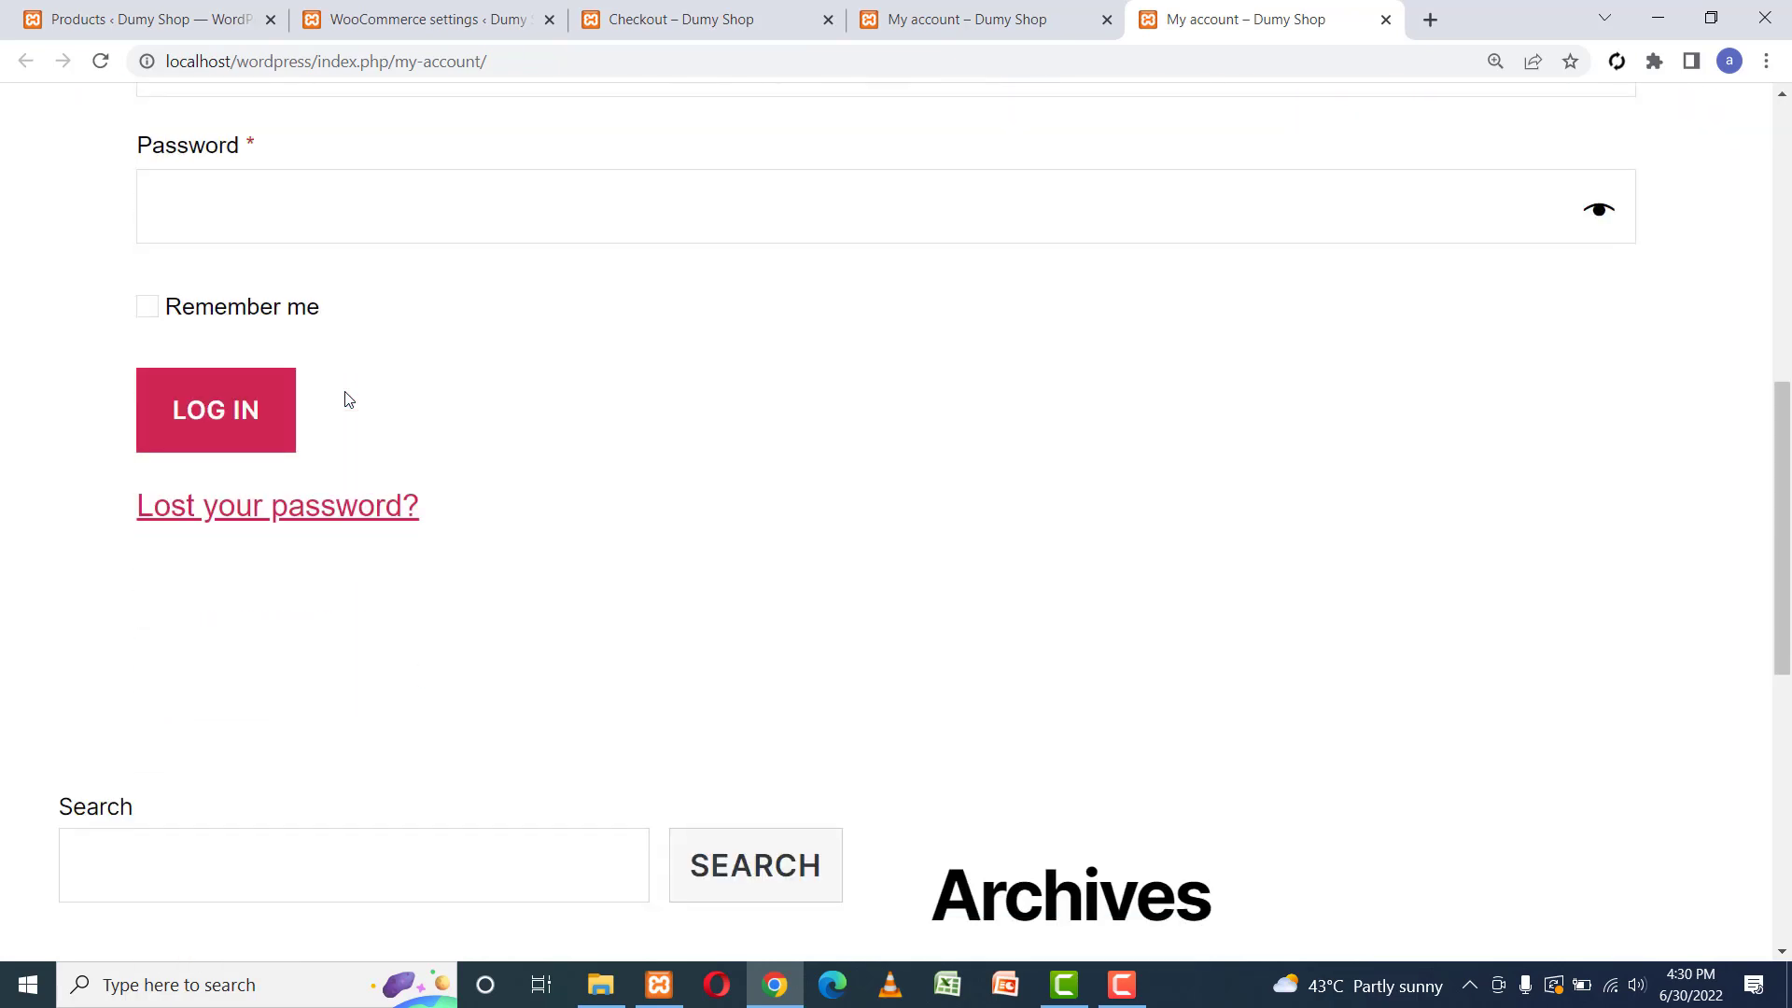
pyautogui.scroll(4, 344, 400)
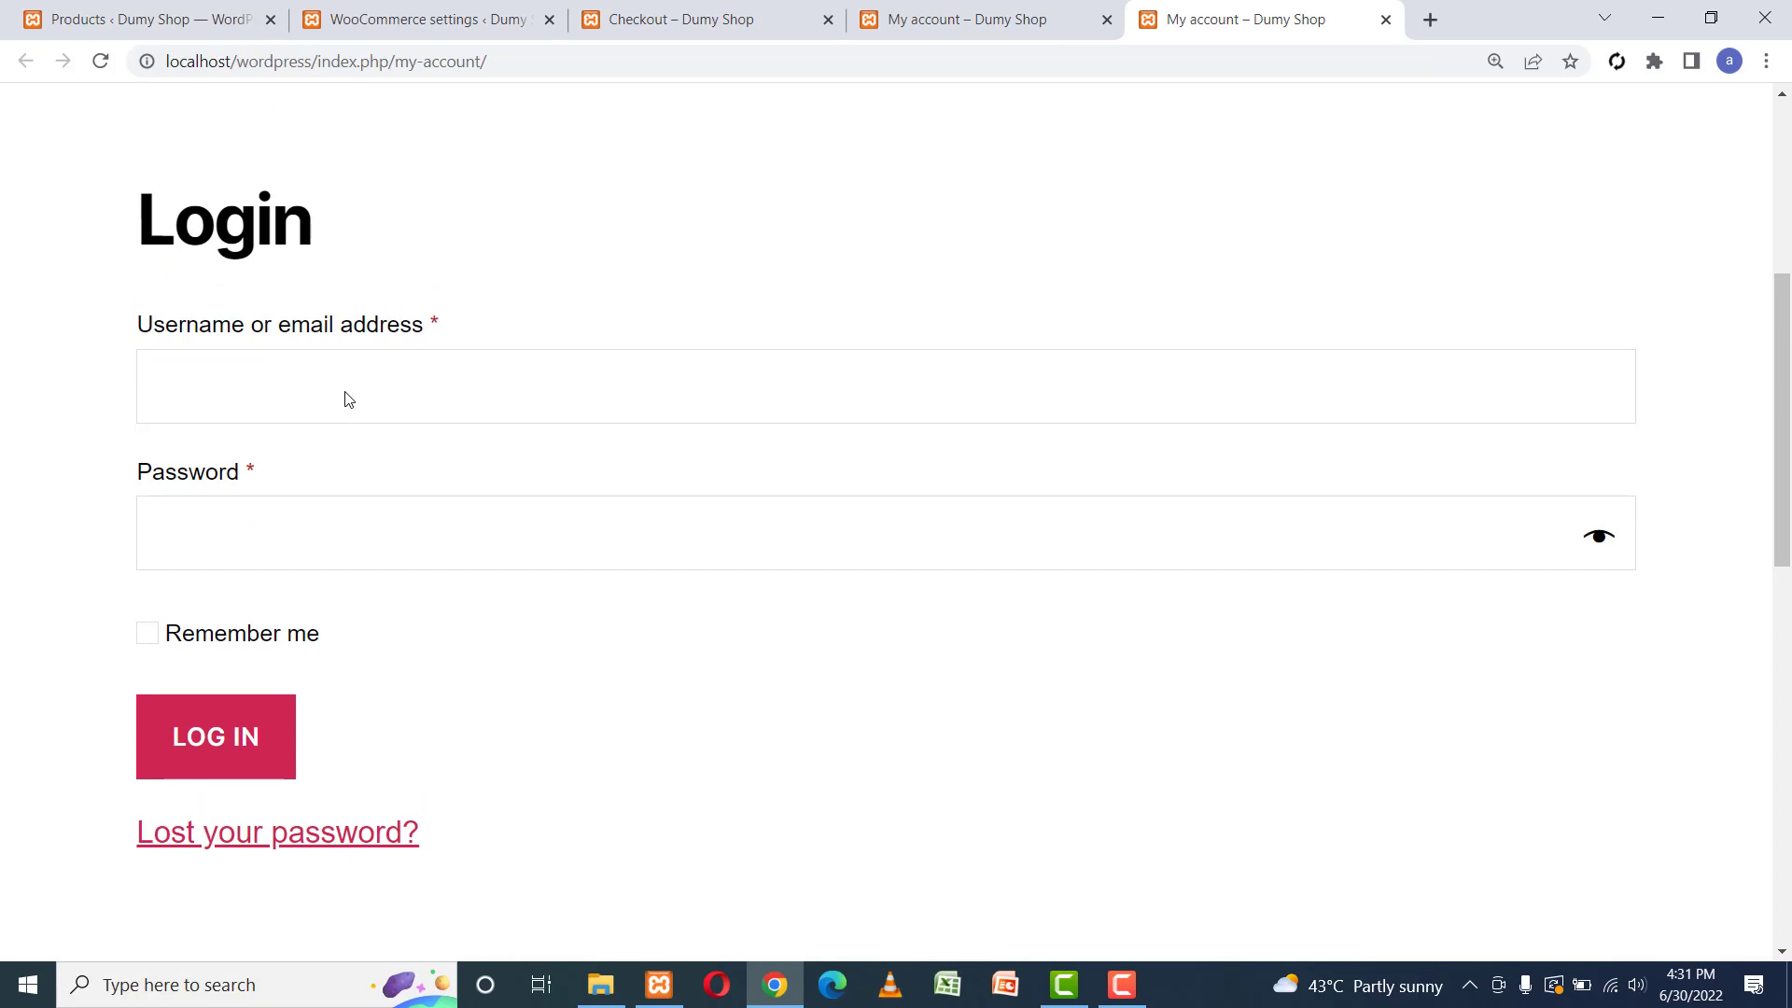
pyautogui.scroll(5, 344, 399)
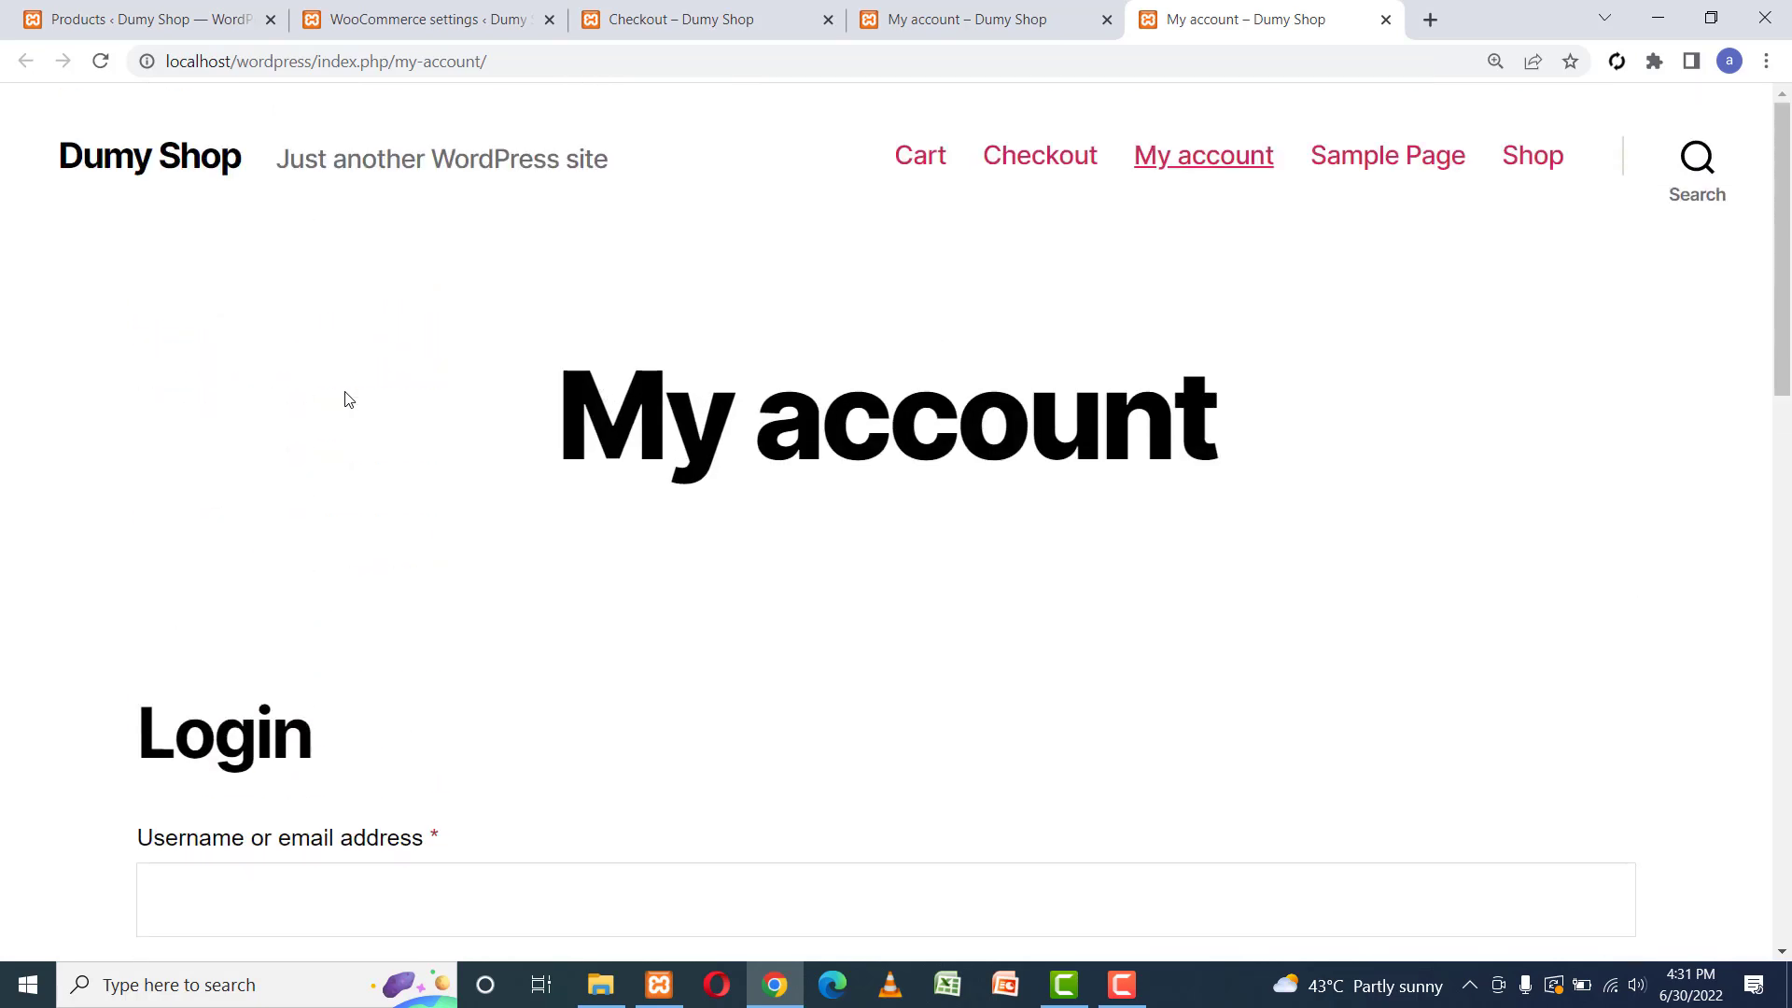
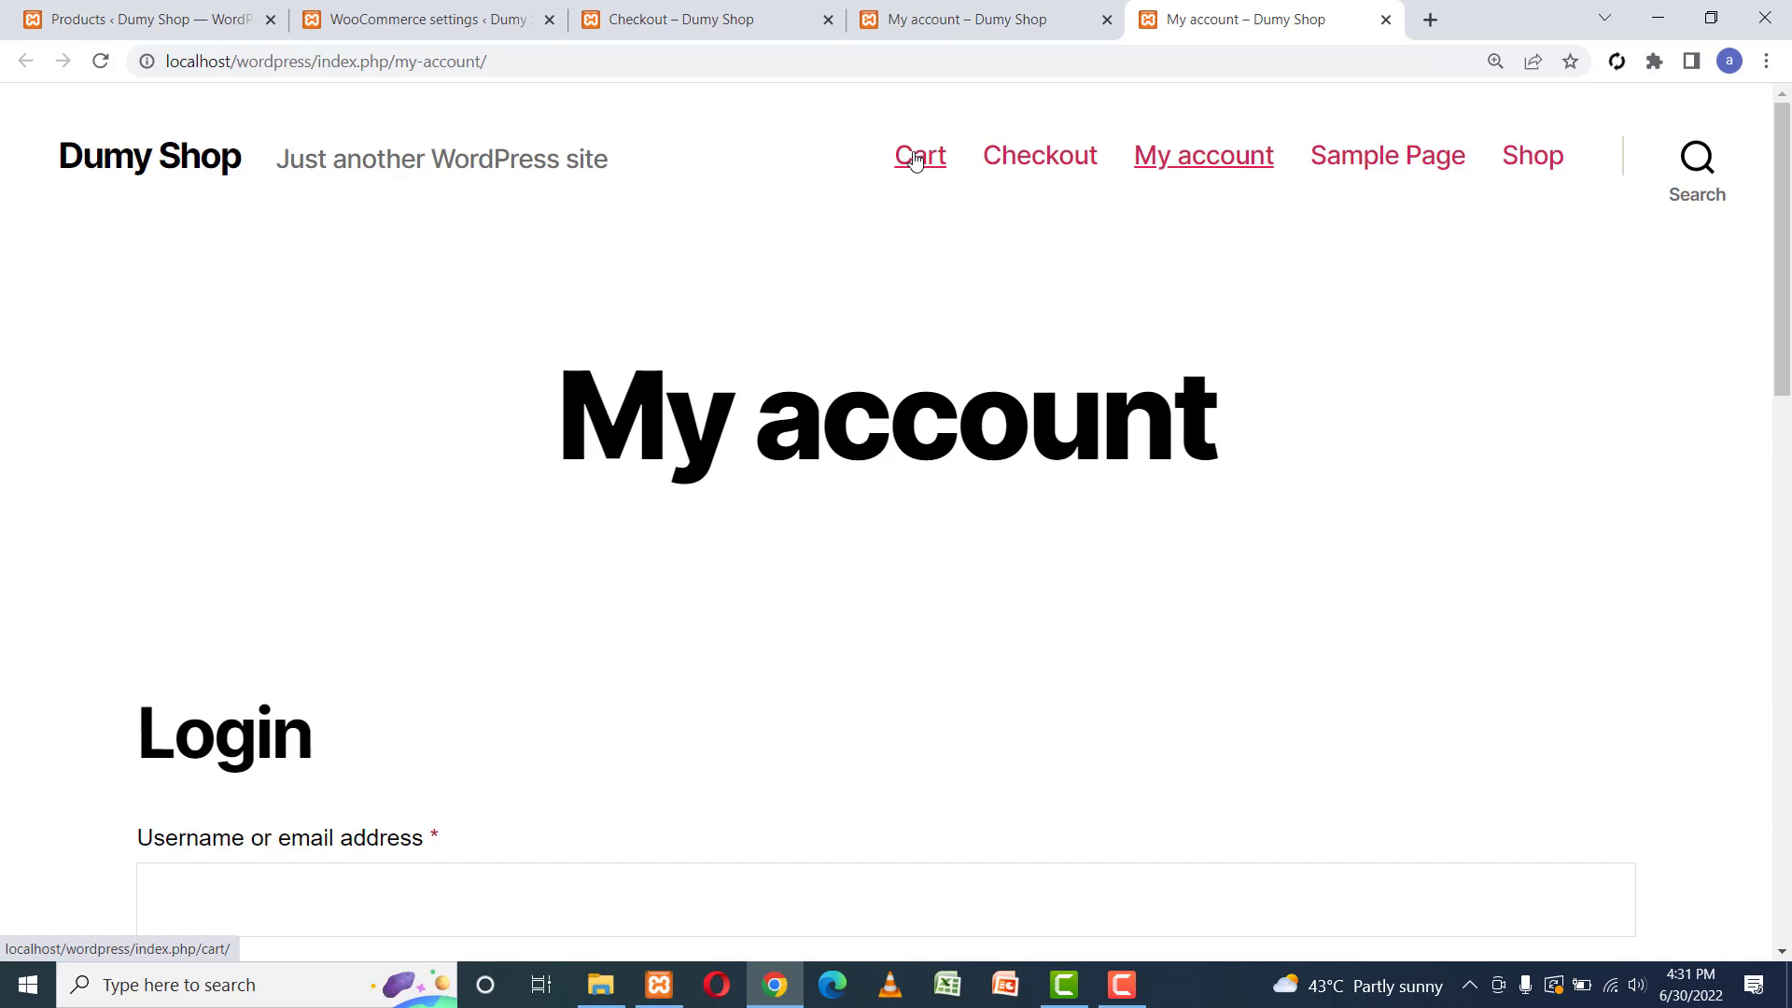
# Open the Dumy Shop My account URL in a new Incognito window.
pyautogui.click(320, 62)
pyautogui.hotkey('ctrl', 'c')
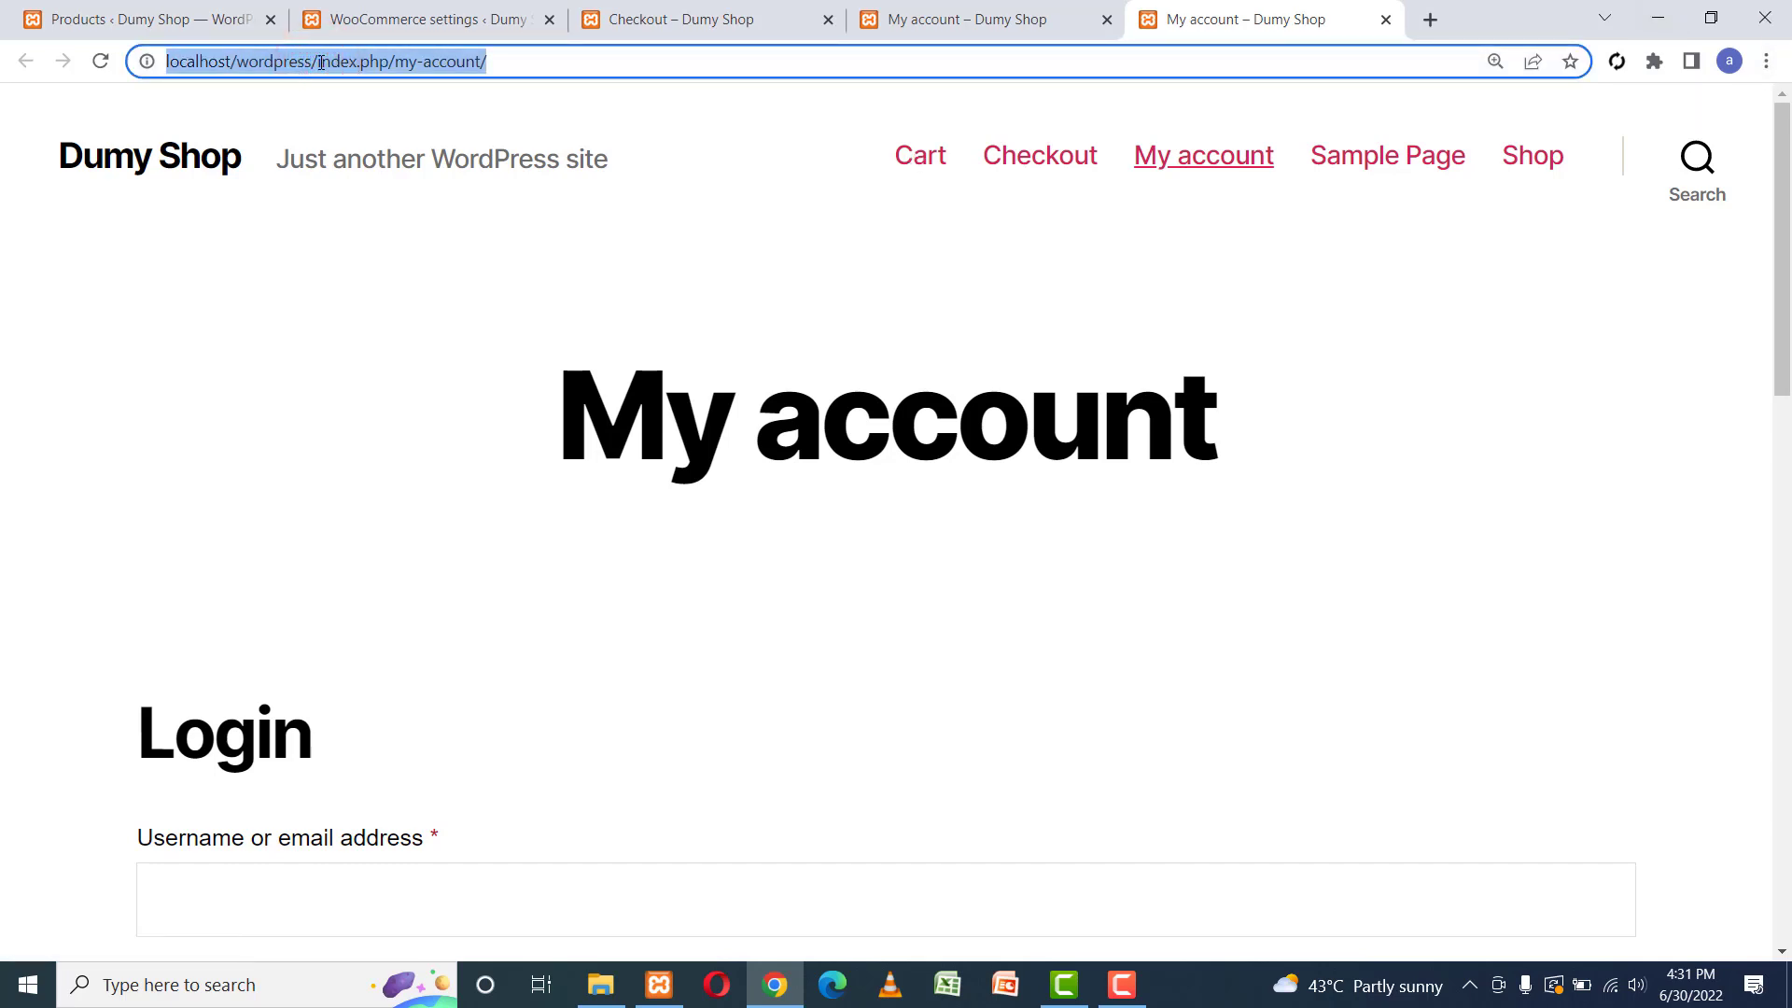
pyautogui.click(1766, 61)
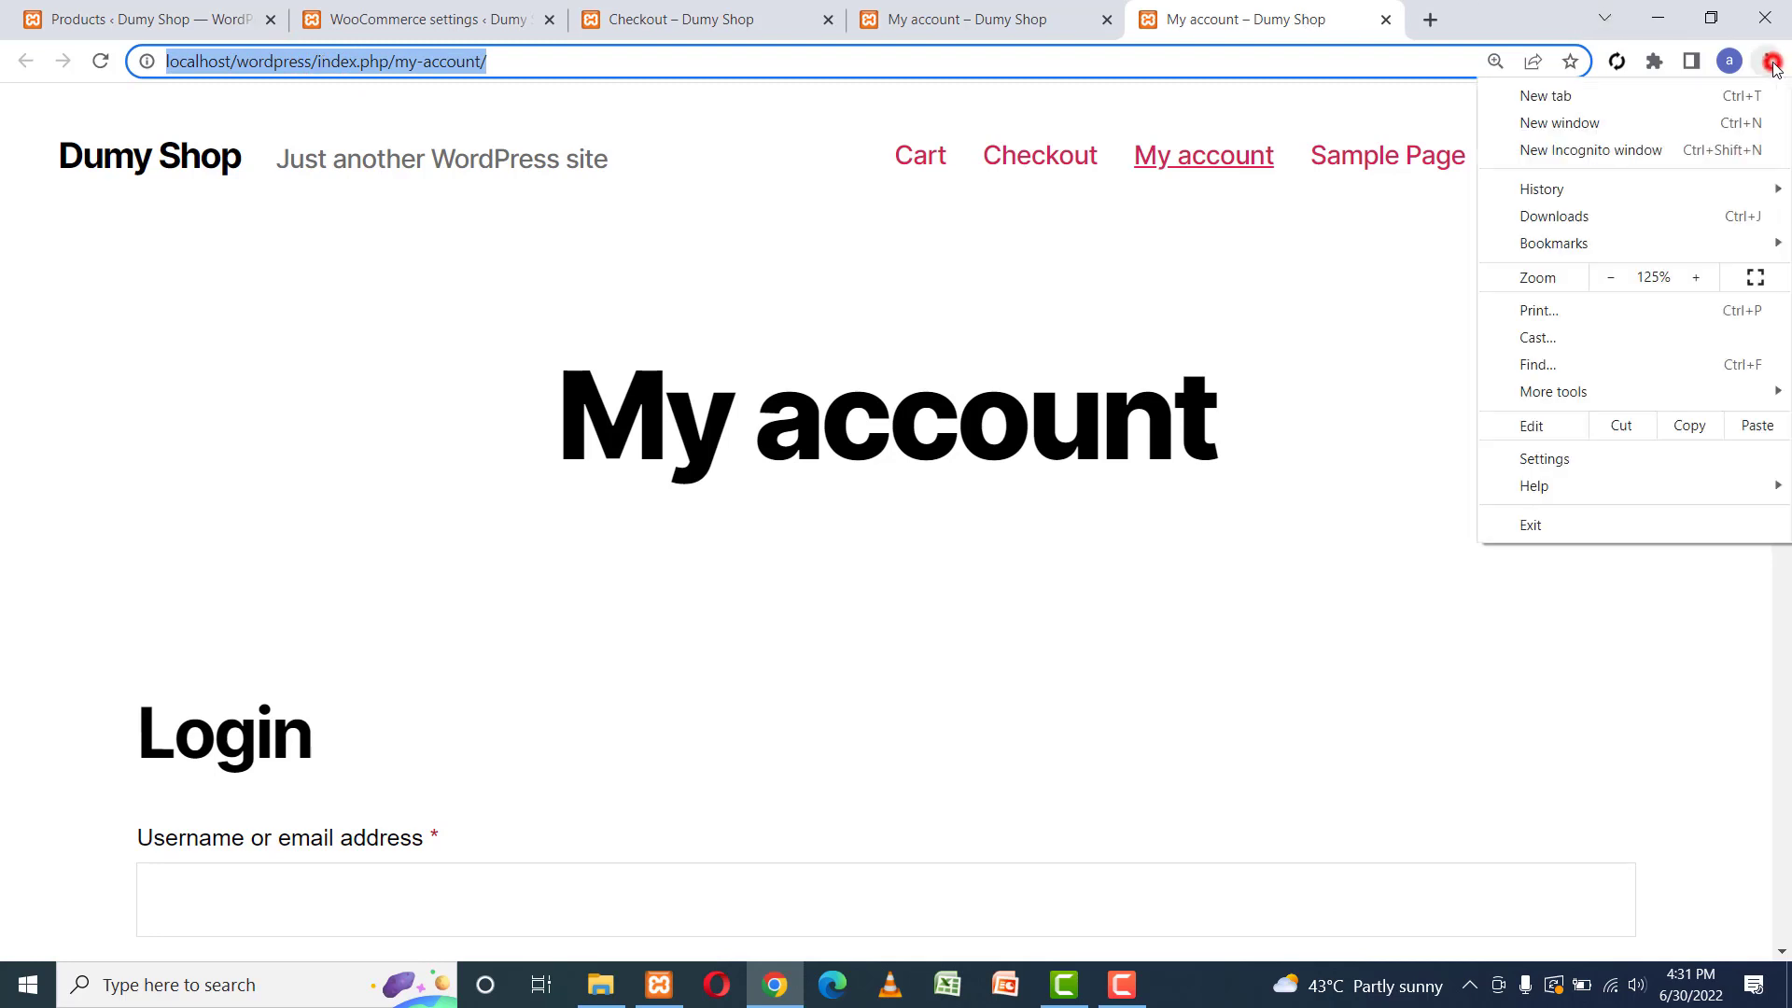
pyautogui.click(1621, 151)
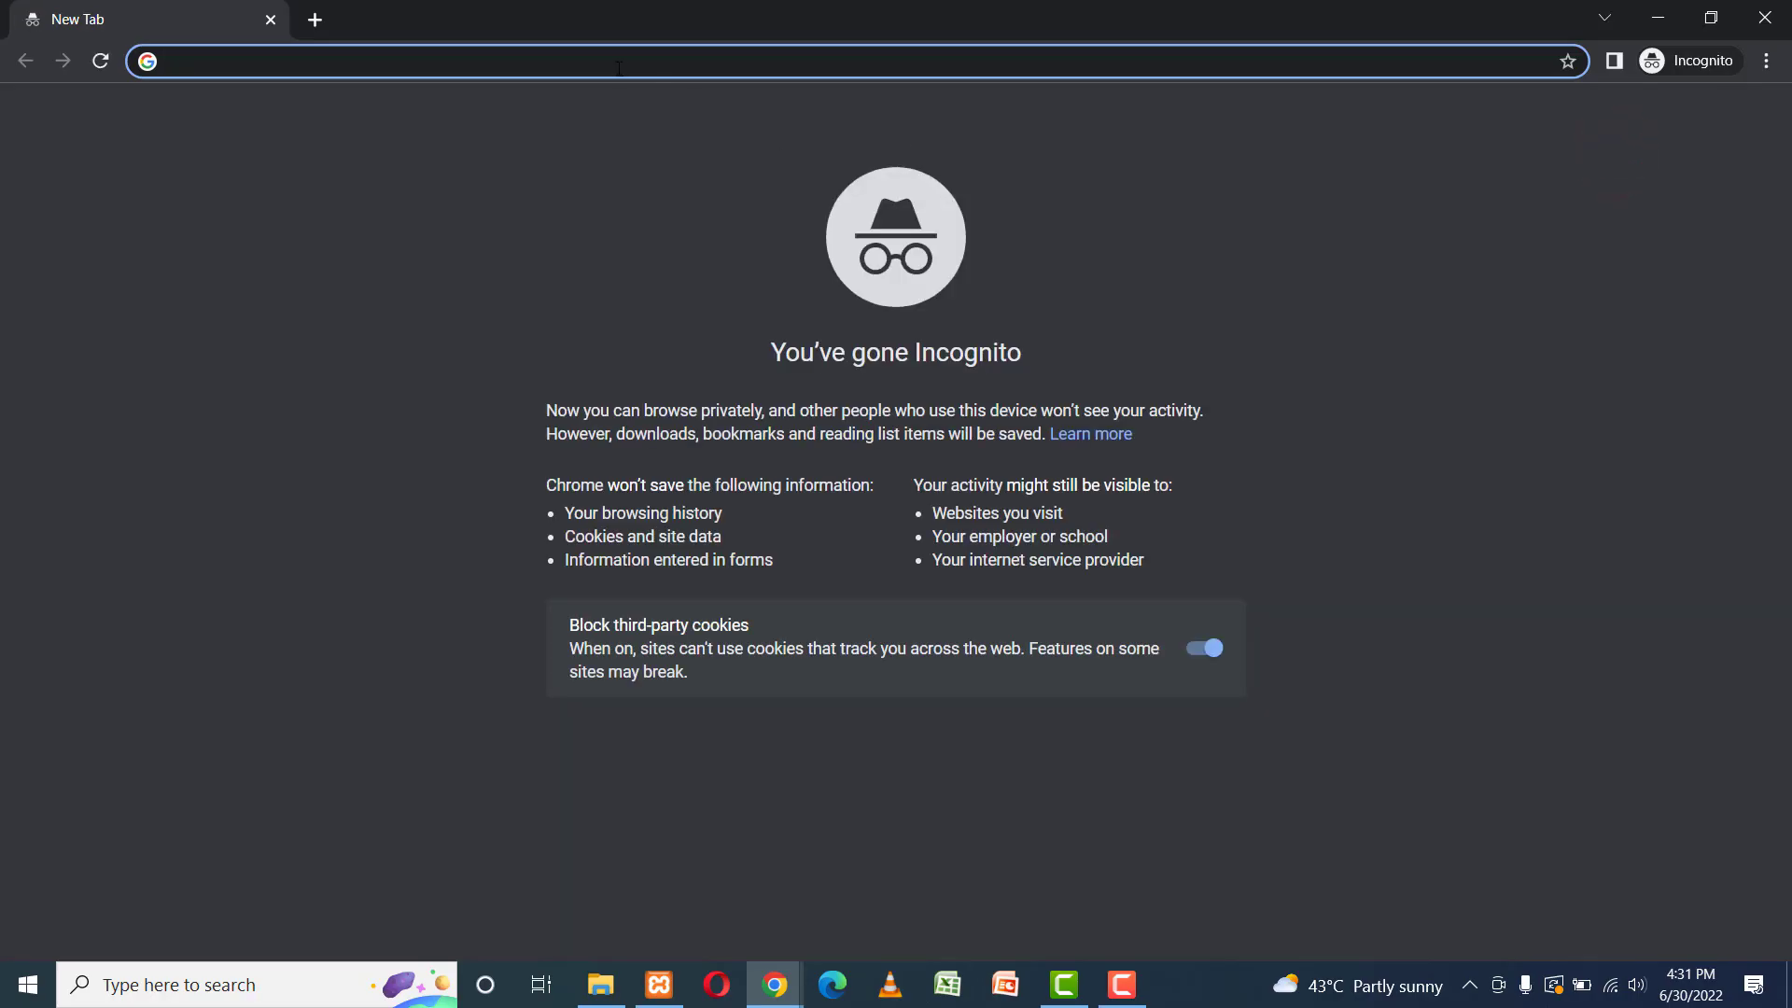
pyautogui.click(618, 68)
pyautogui.hotkey('ctrl', 'v')
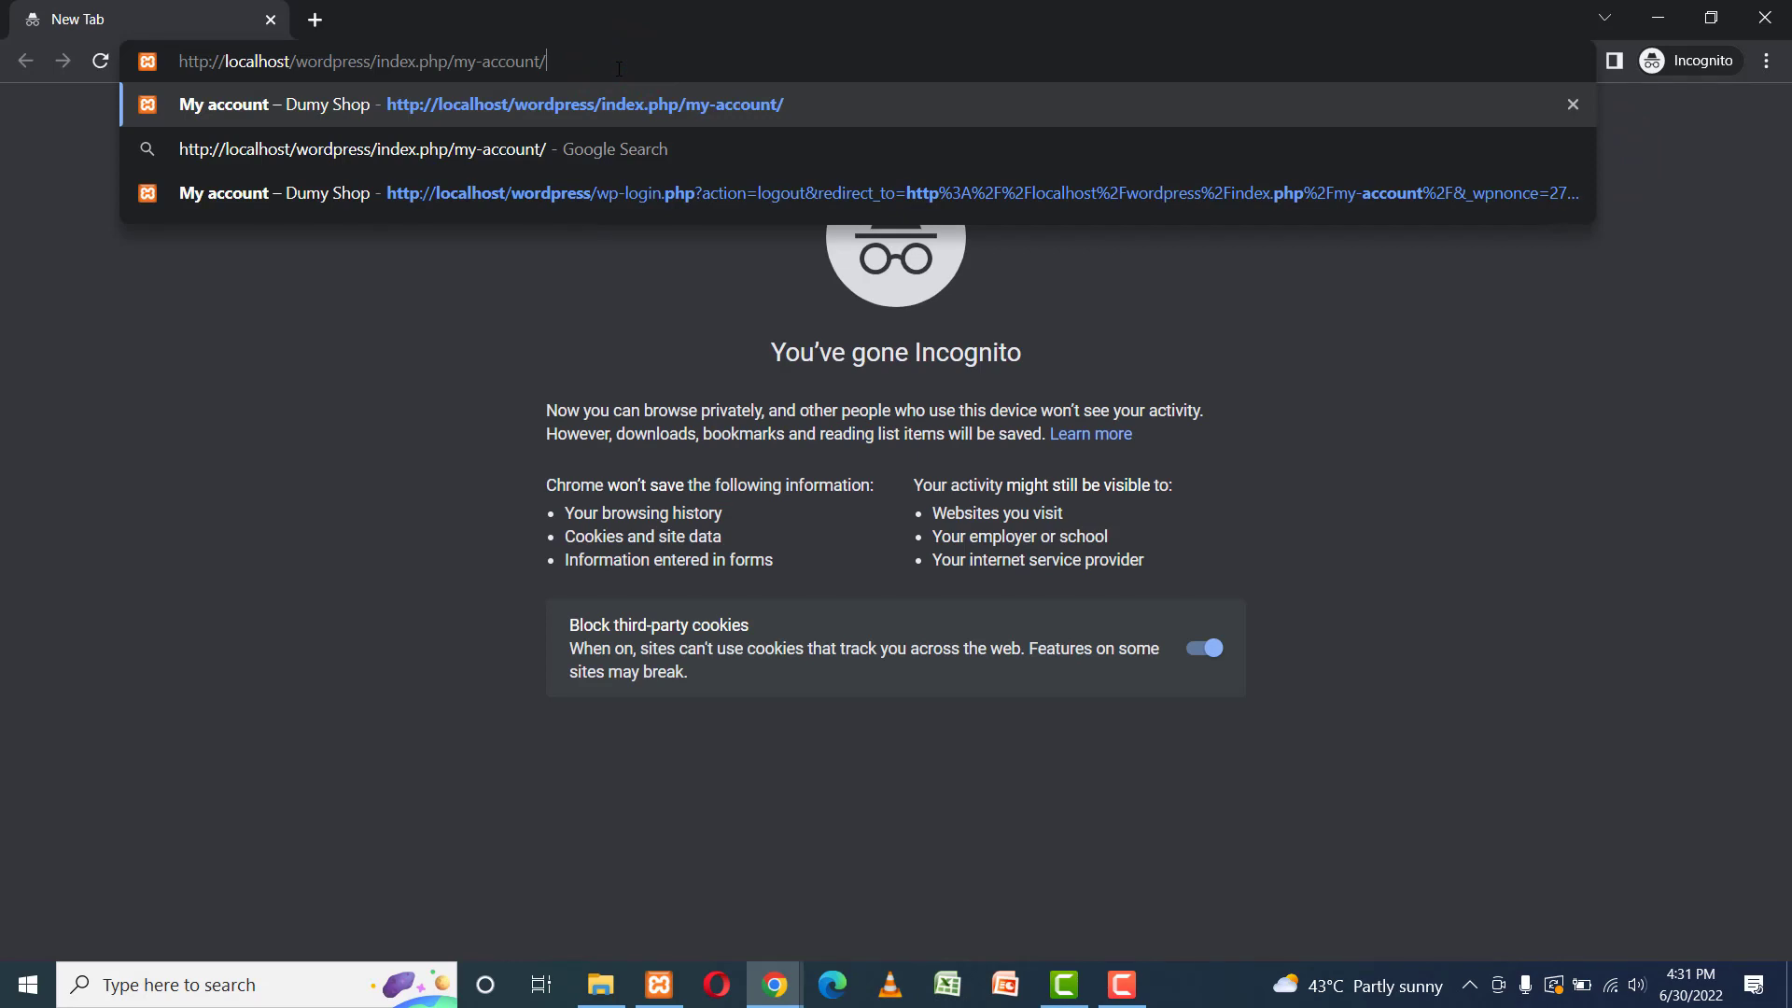
pyautogui.press('Return')
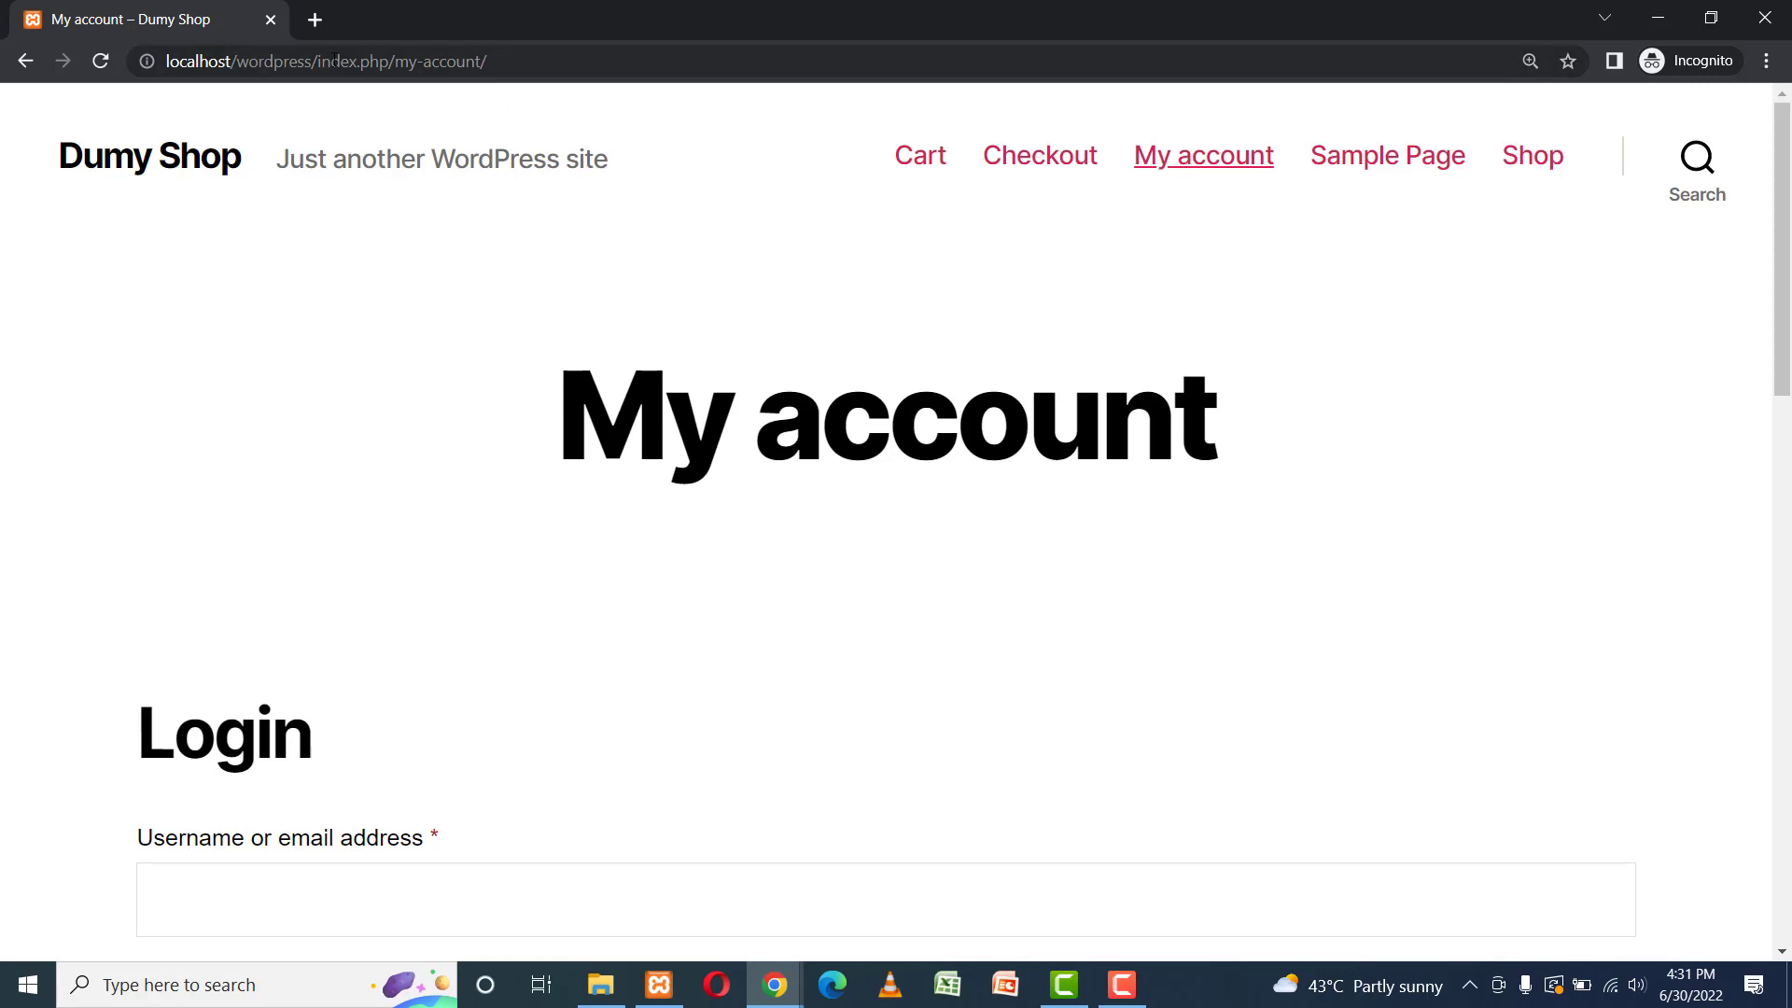
# Add Product One to the cart from the Shop listing.
pyautogui.click(1532, 156)
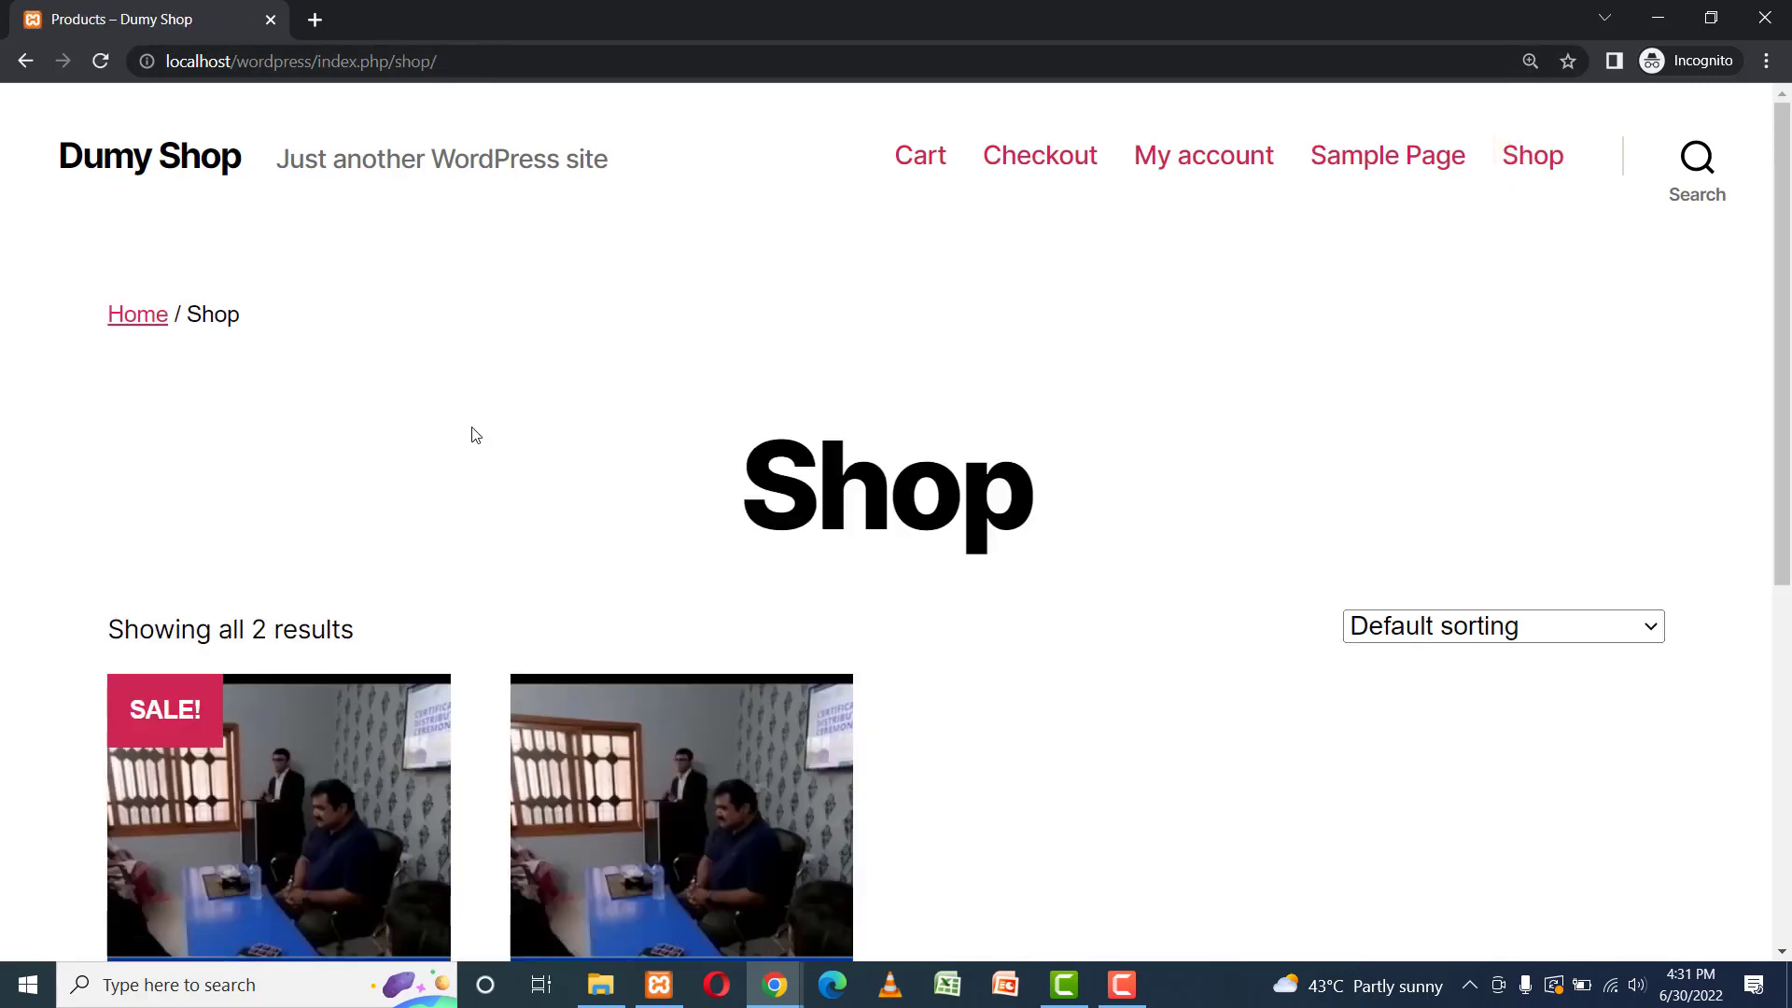
pyautogui.scroll(-6, 614, 520)
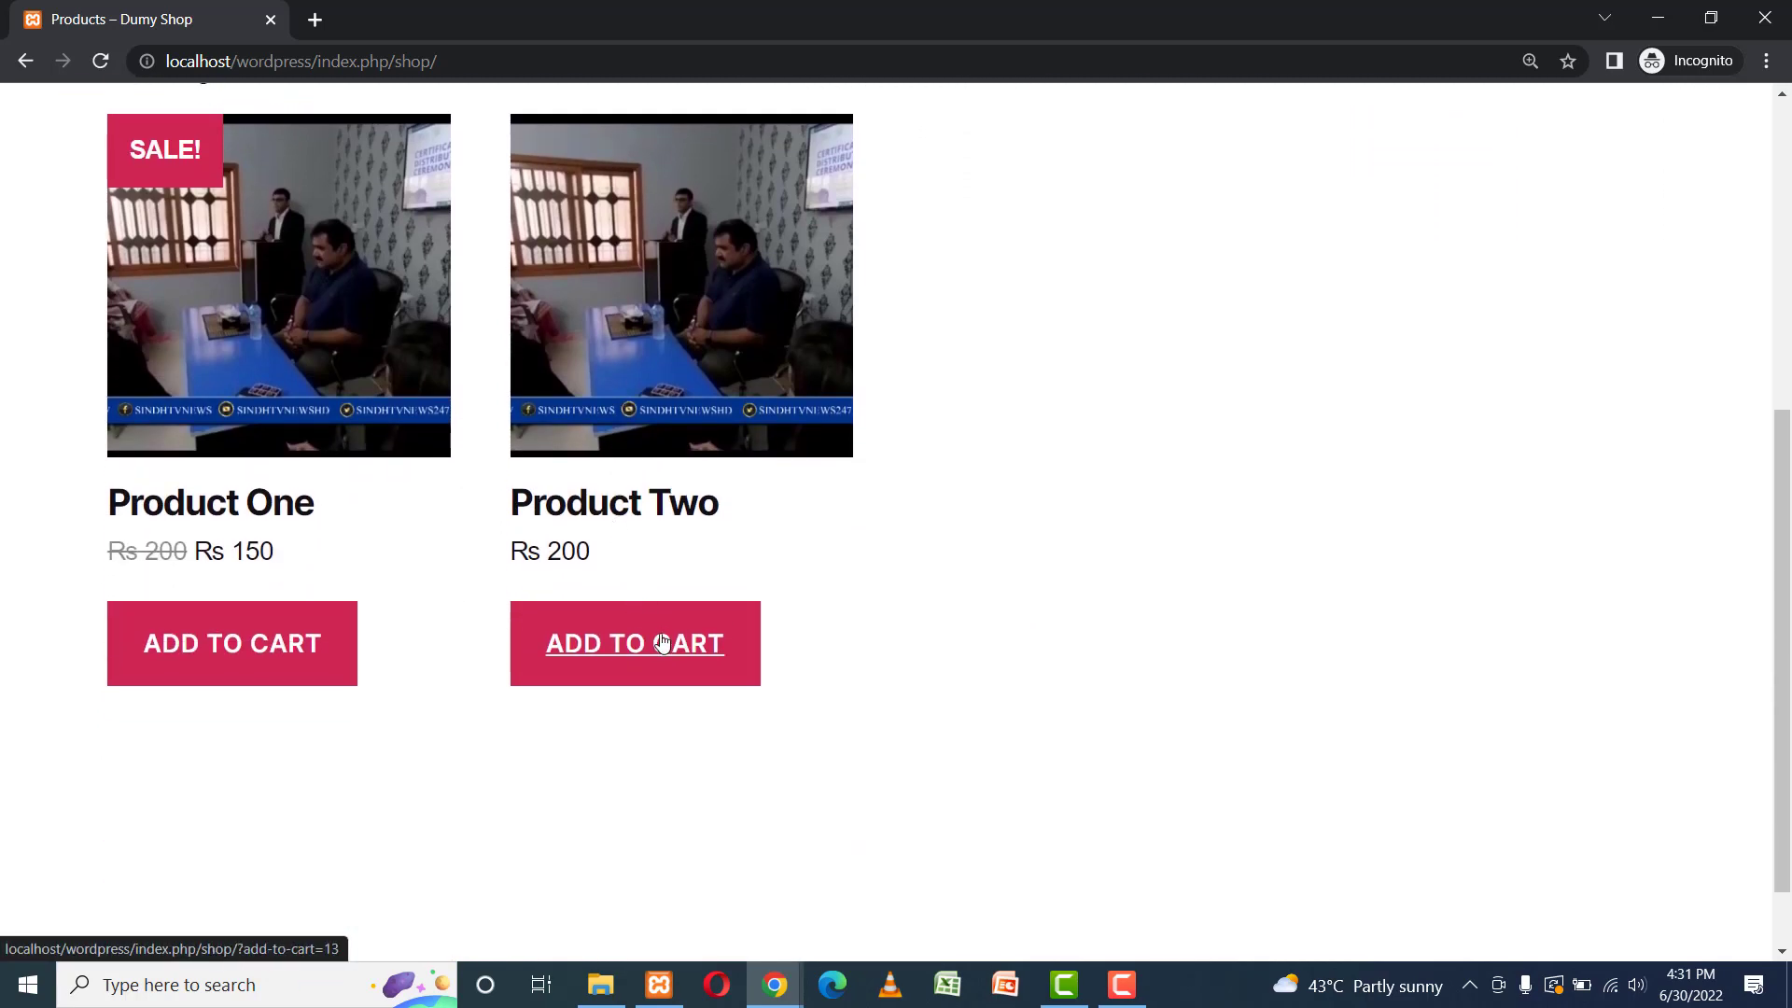
pyautogui.click(229, 647)
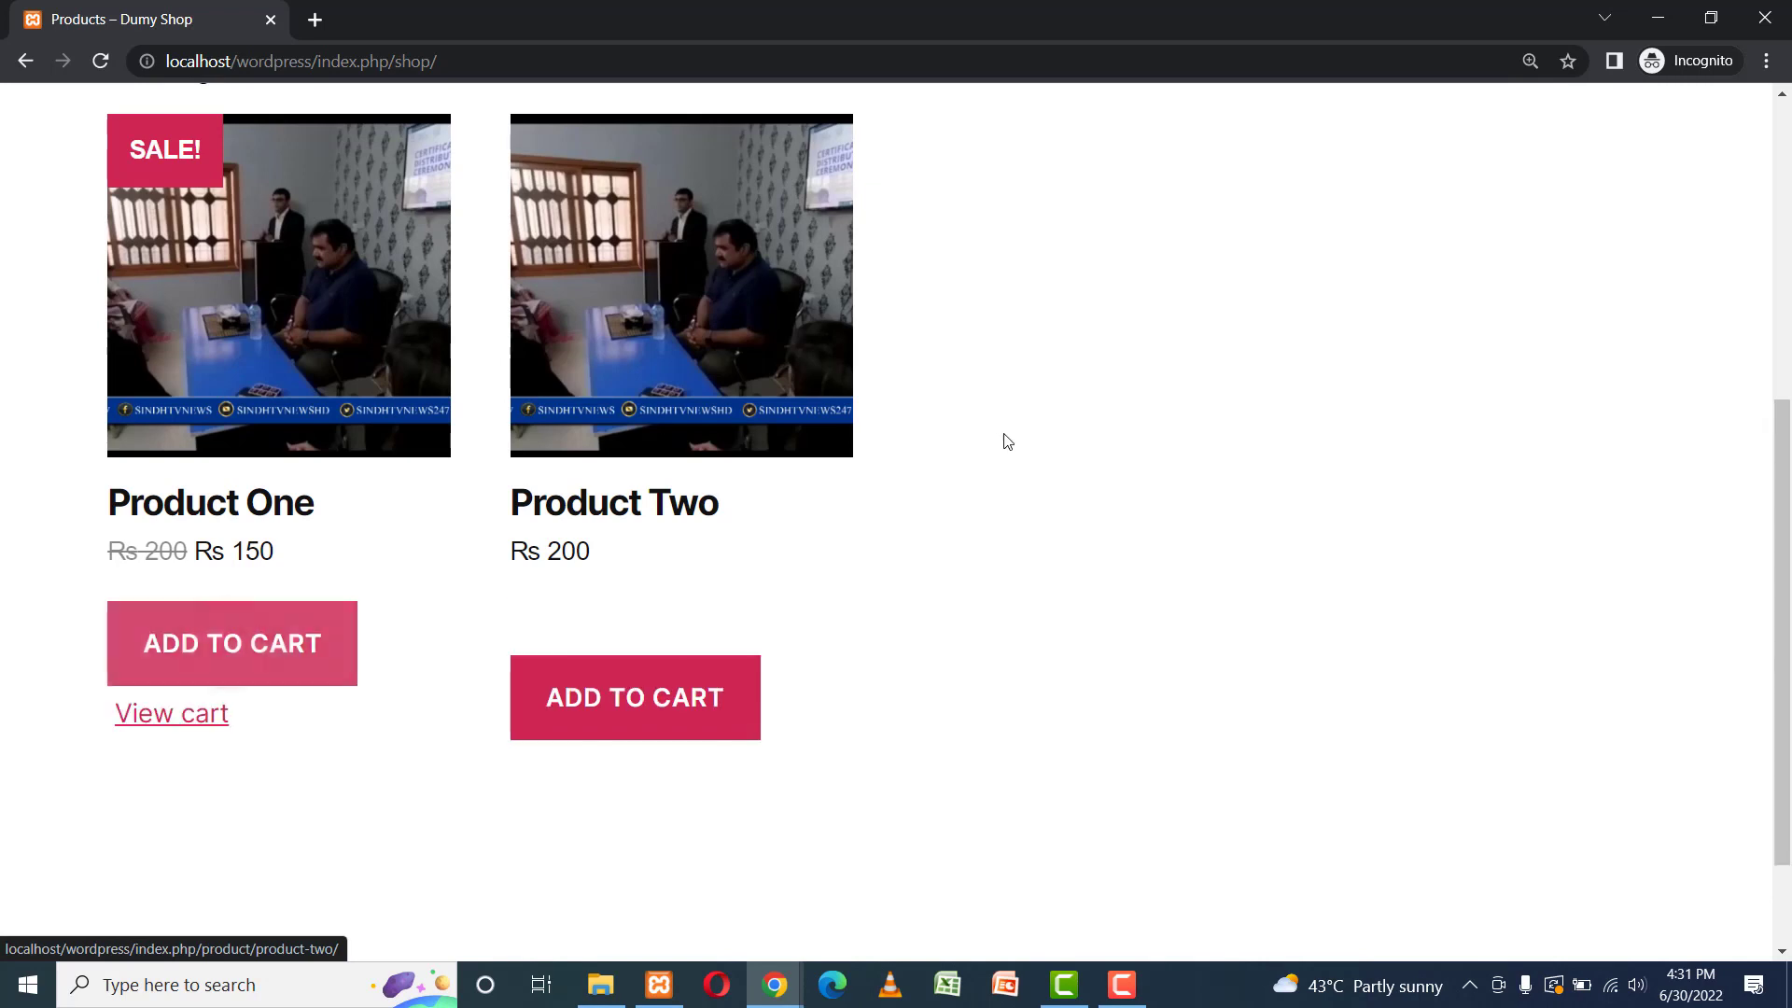
# View the cart and proceed to checkout with Product One at Rs 150.
pyautogui.click(165, 730)
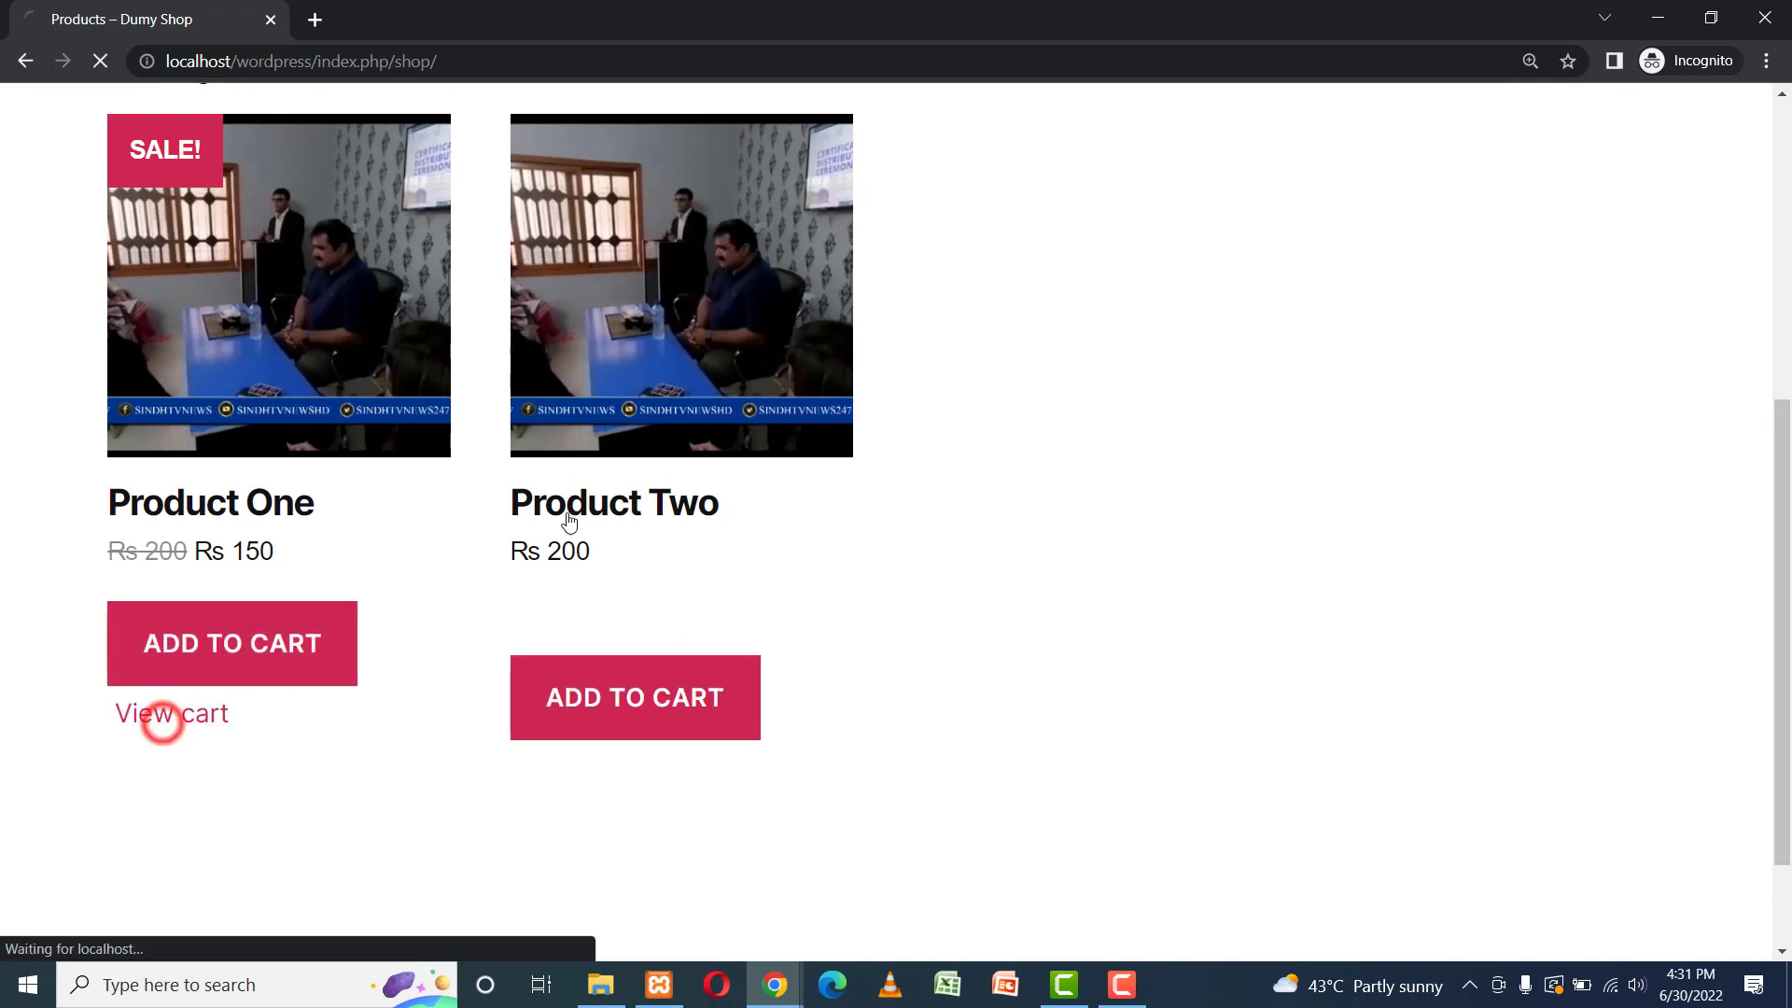
pyautogui.click(1132, 387)
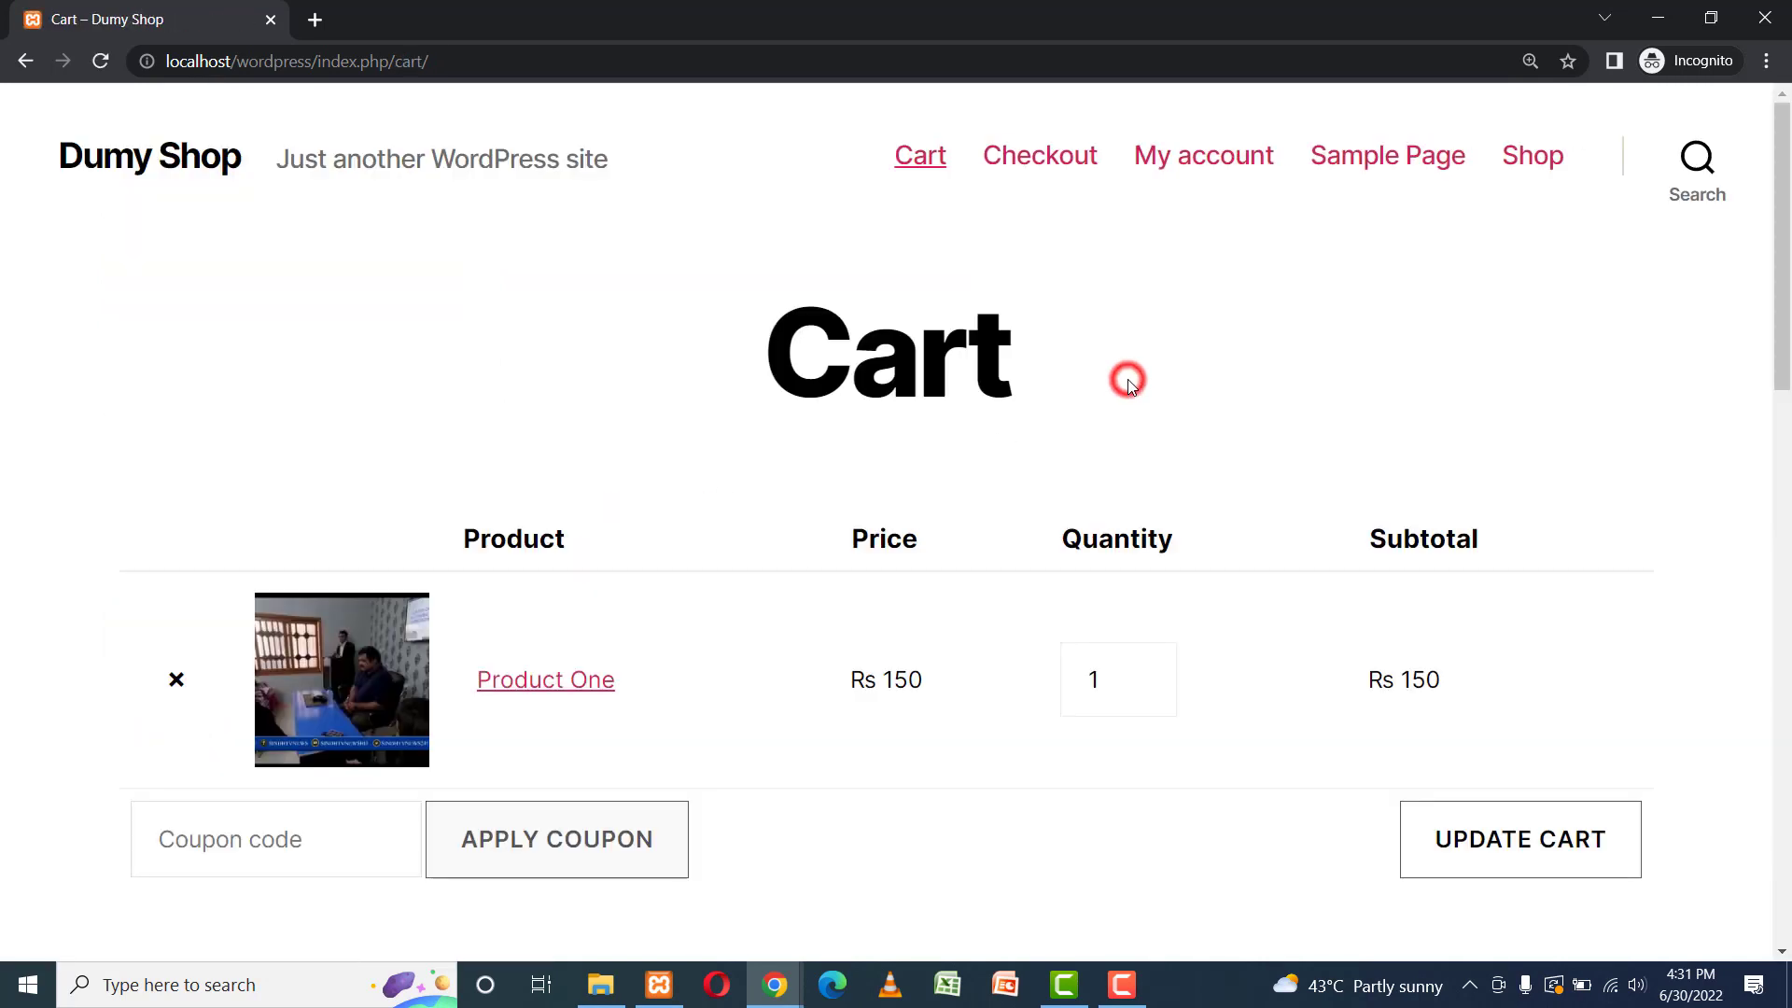
pyautogui.scroll(-10, 1133, 388)
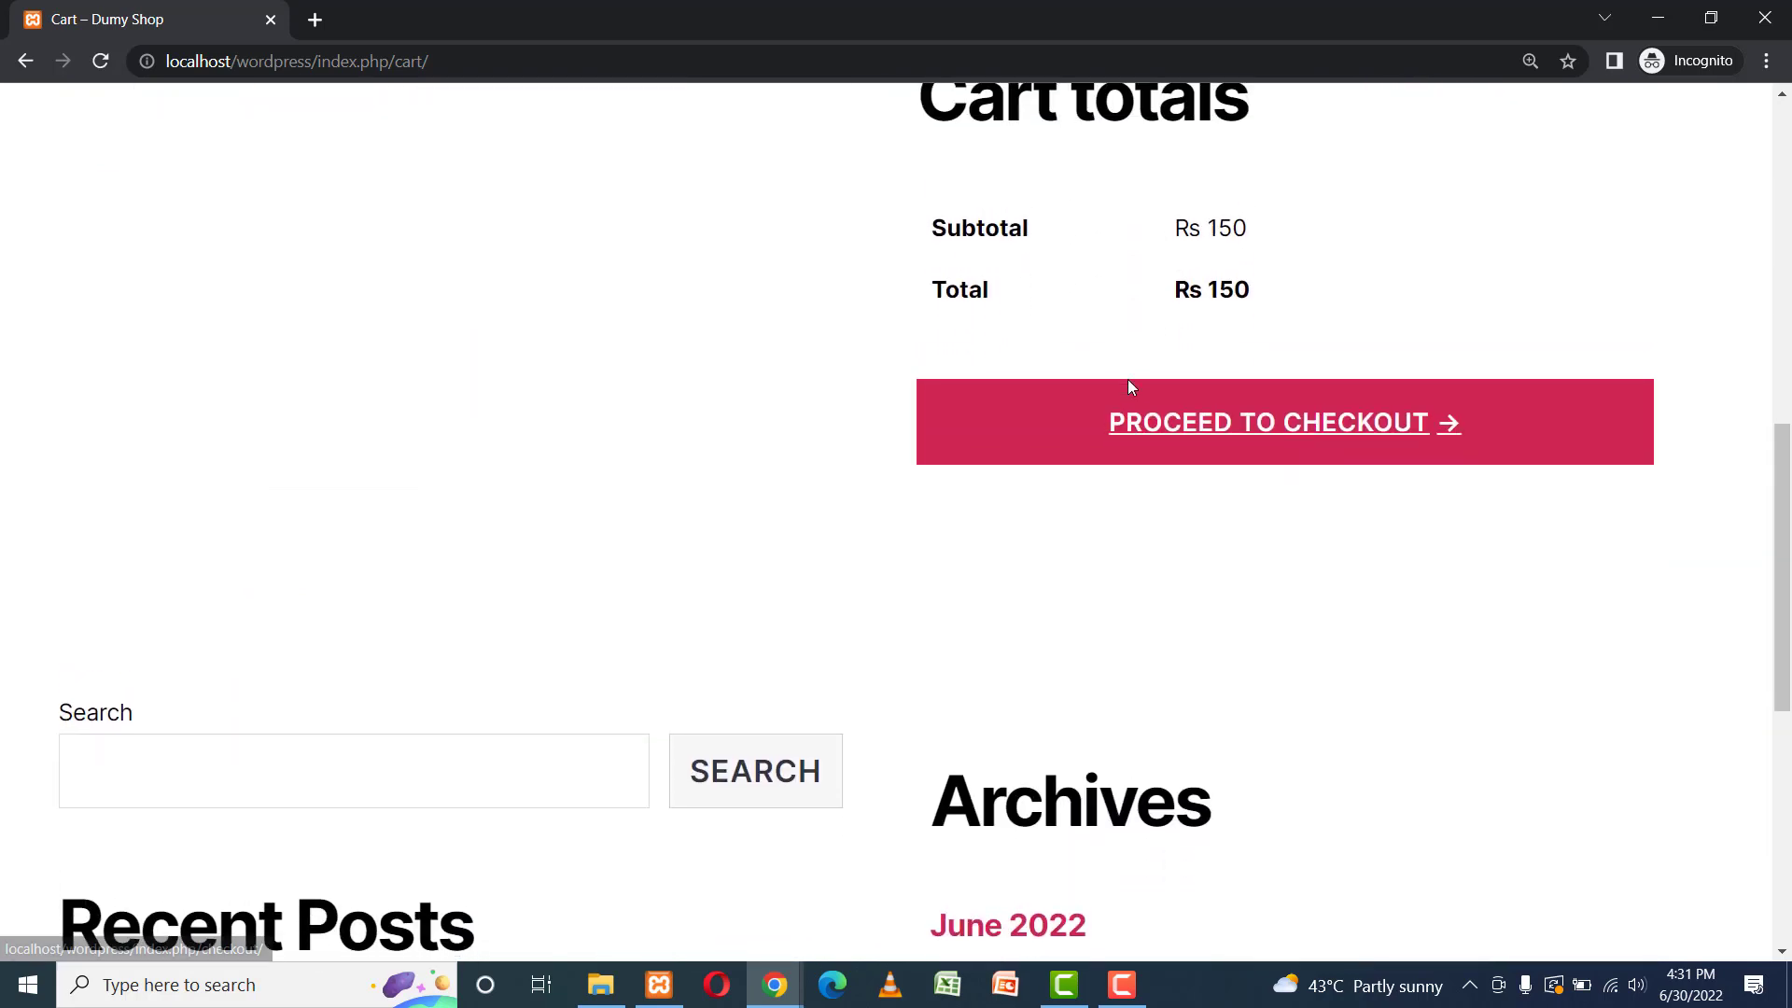
pyautogui.click(1211, 408)
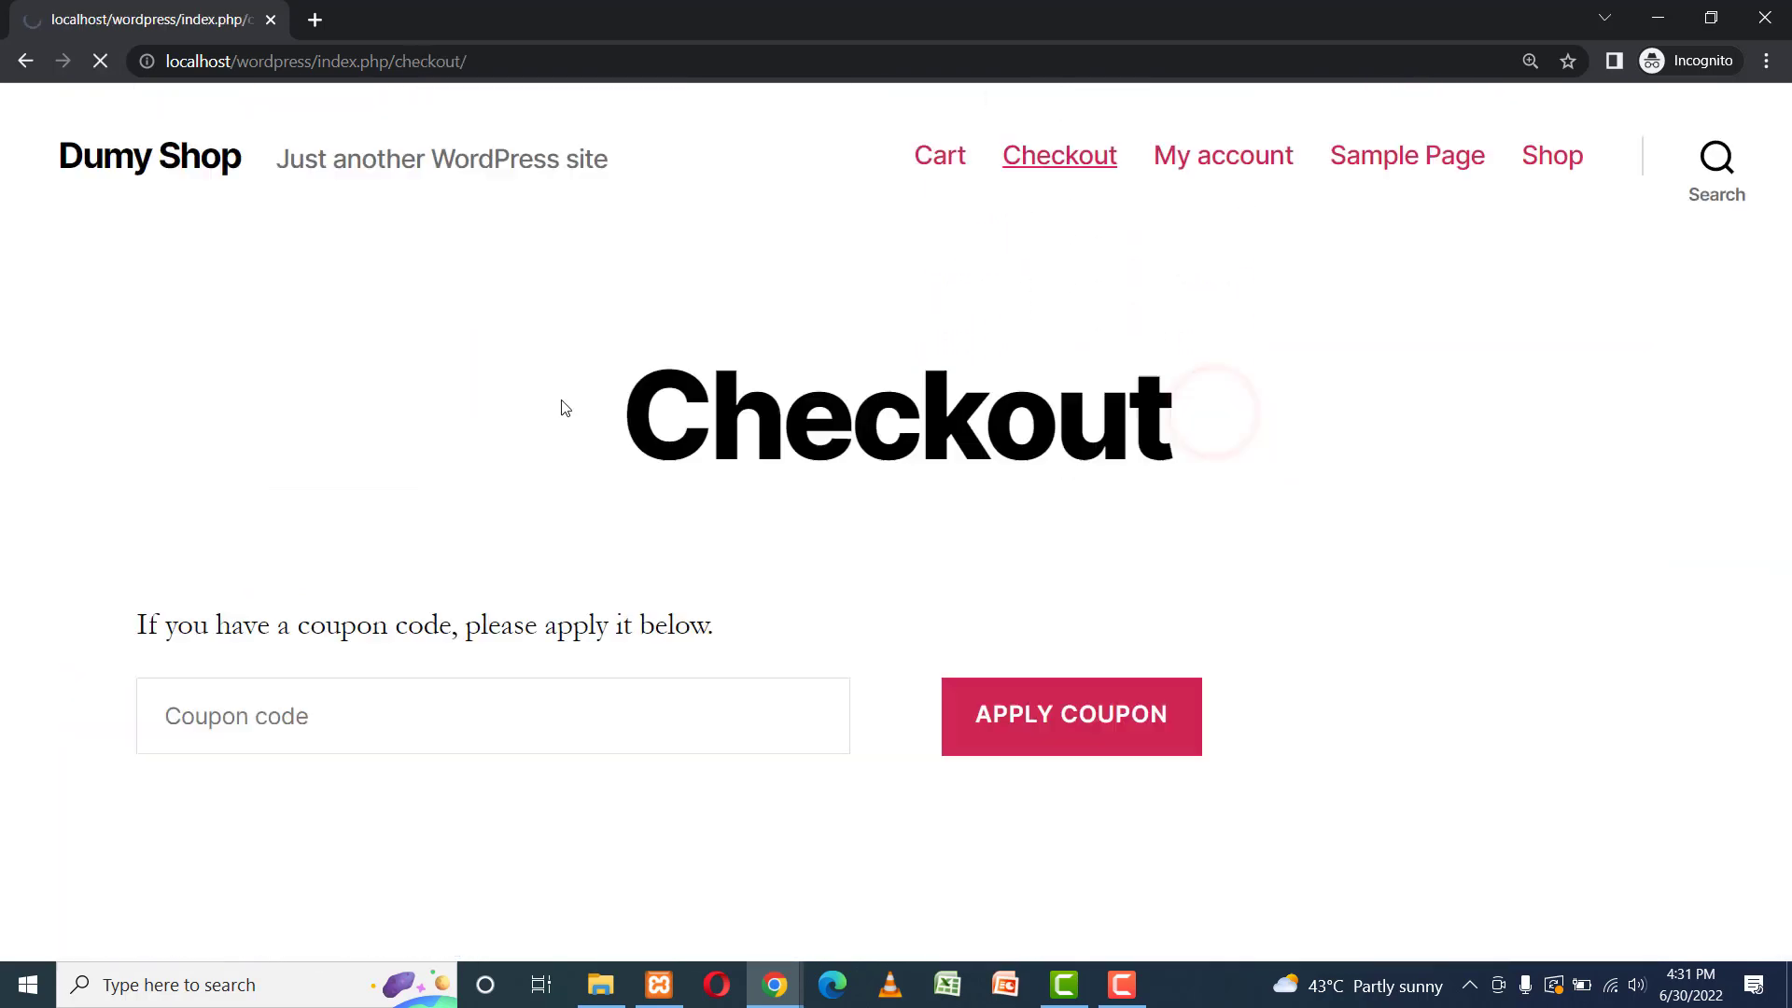
pyautogui.click(732, 295)
pyautogui.scroll(-8, 734, 299)
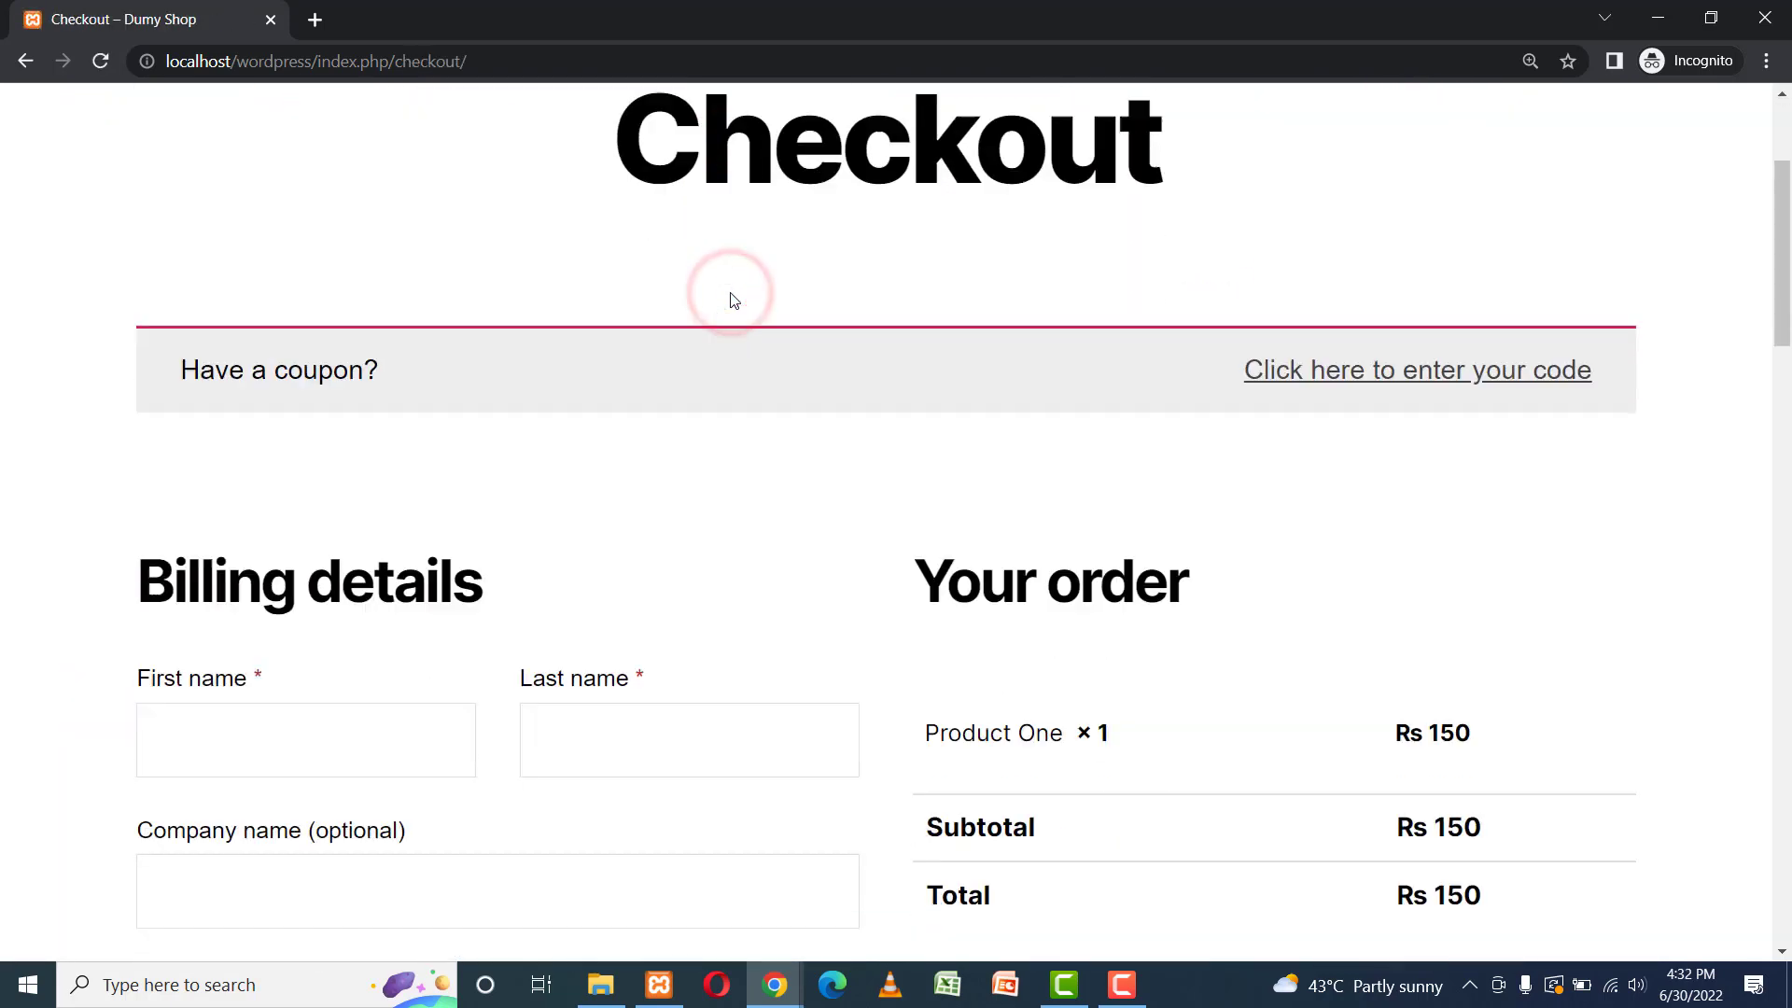
pyautogui.scroll(-8, 733, 299)
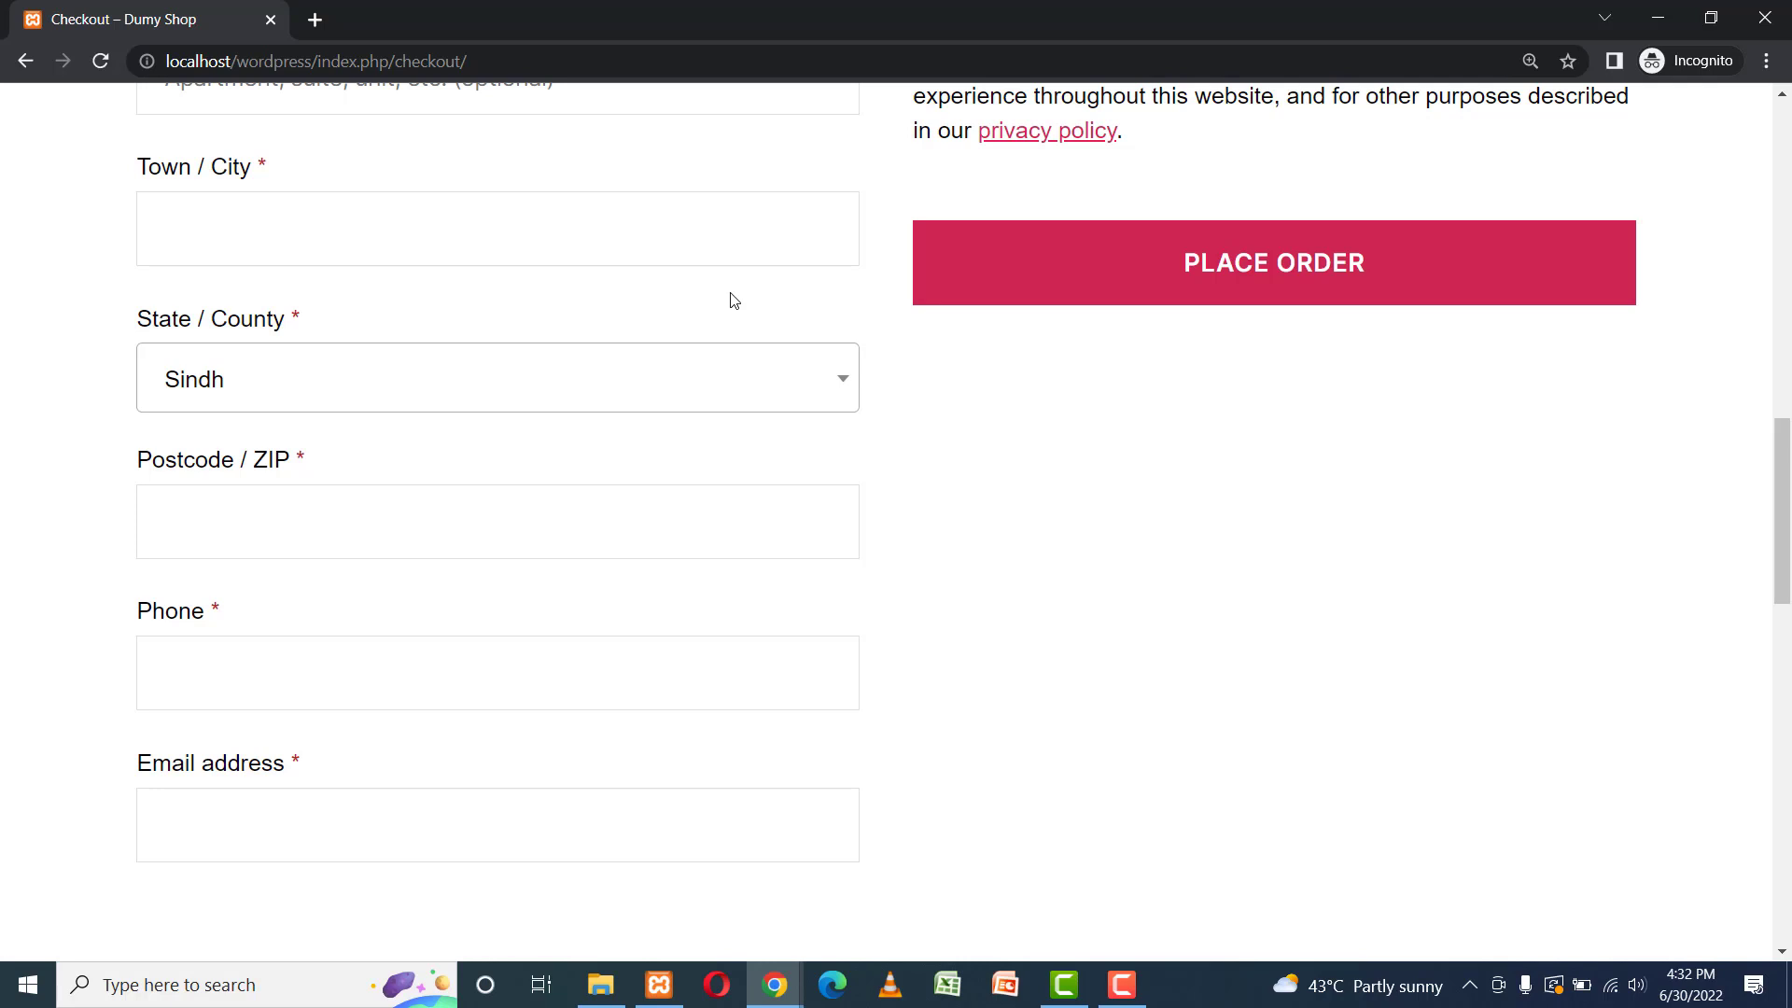
pyautogui.scroll(15, 734, 299)
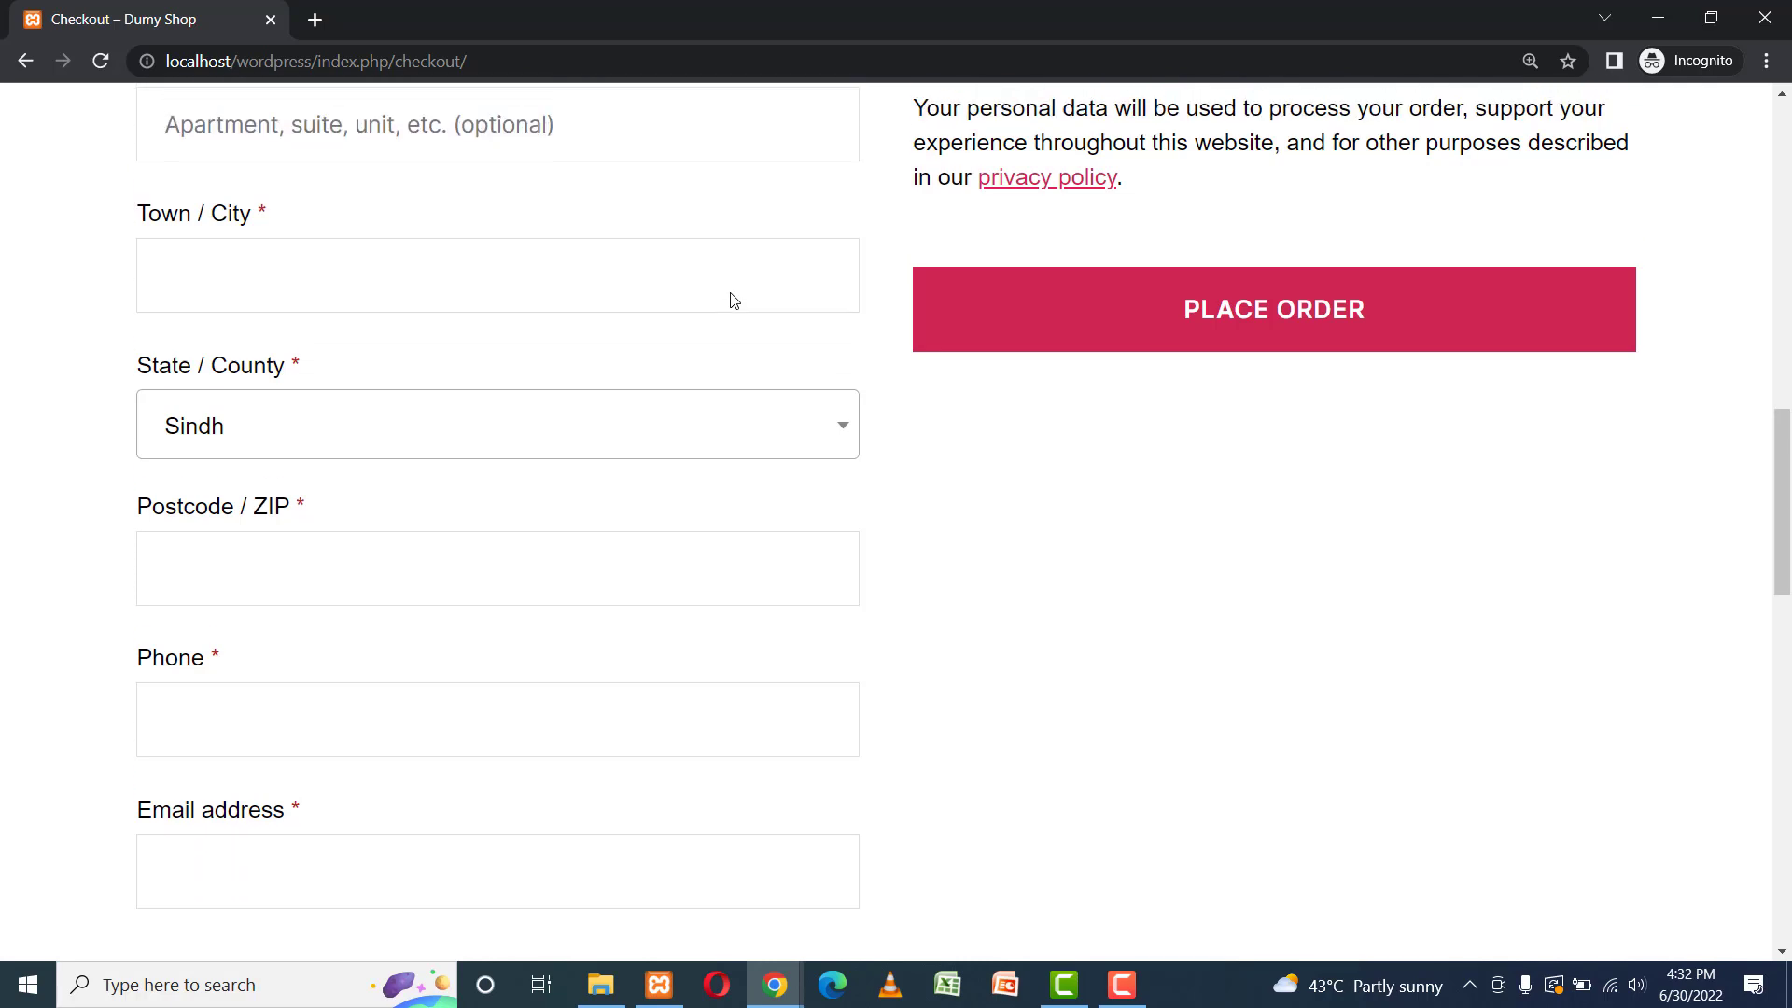
pyautogui.scroll(2, 733, 300)
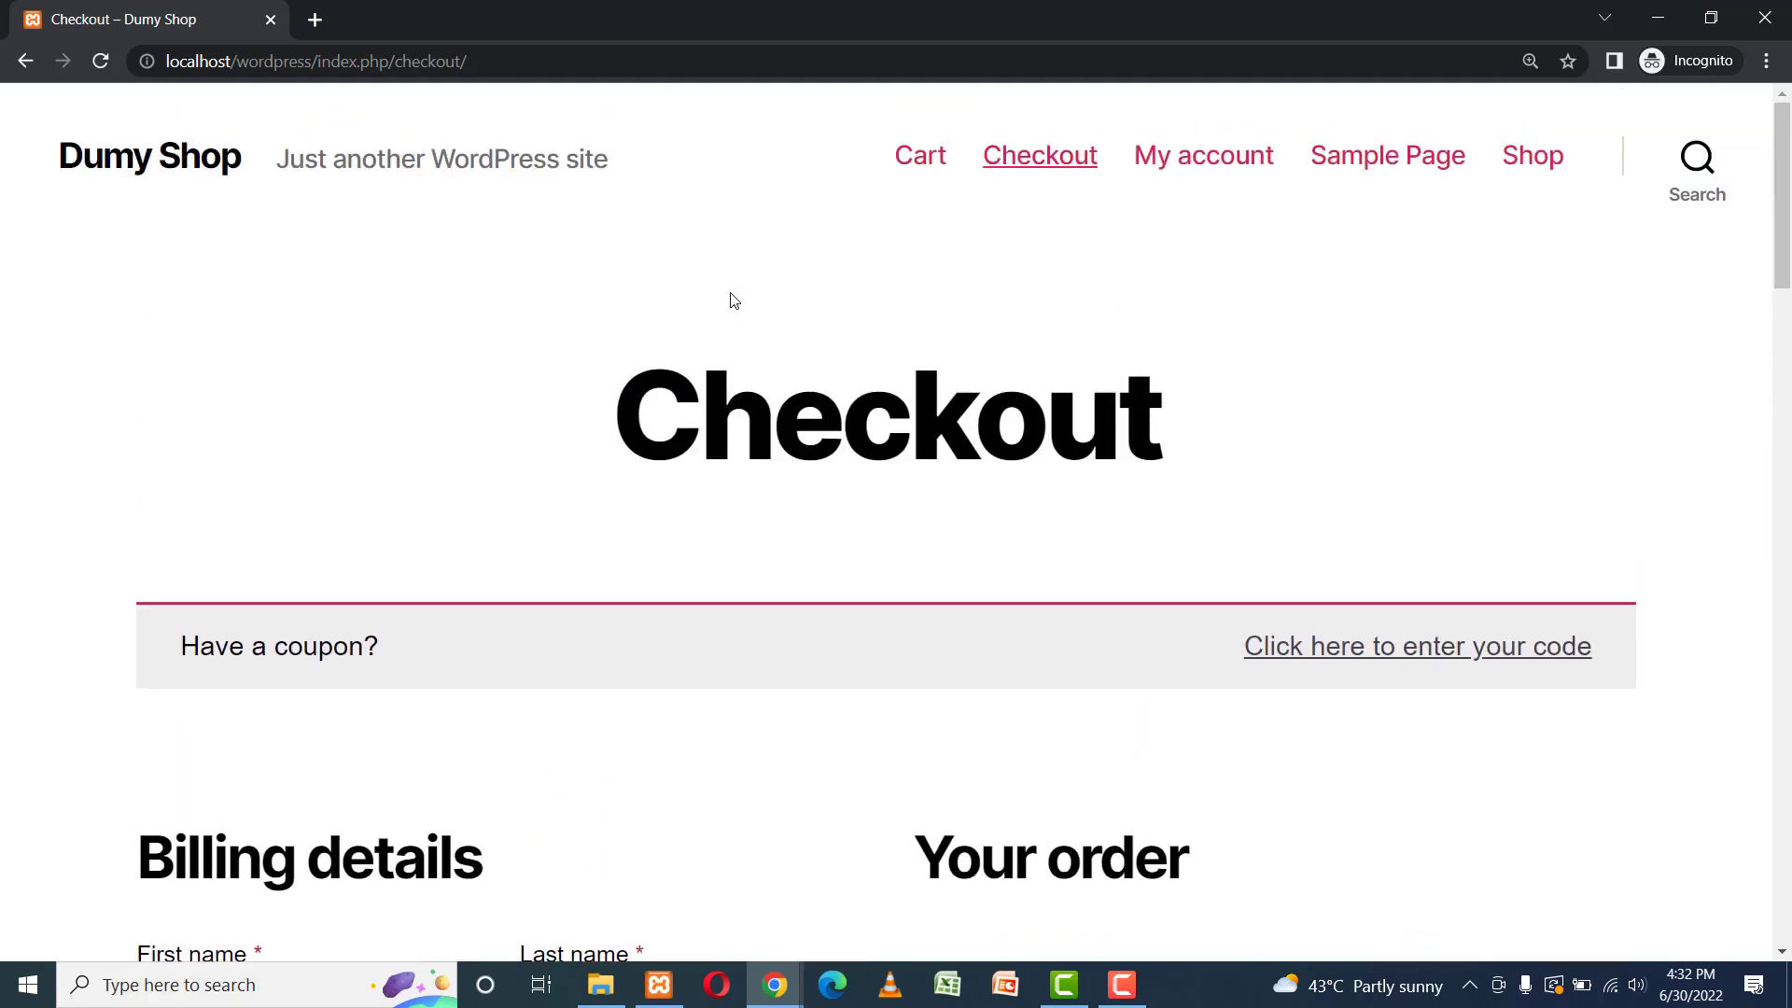
# Open My account in a new tab beside Checkout and look over its Login form.
pyautogui.rightClick(1148, 151)
pyautogui.click(1179, 164)
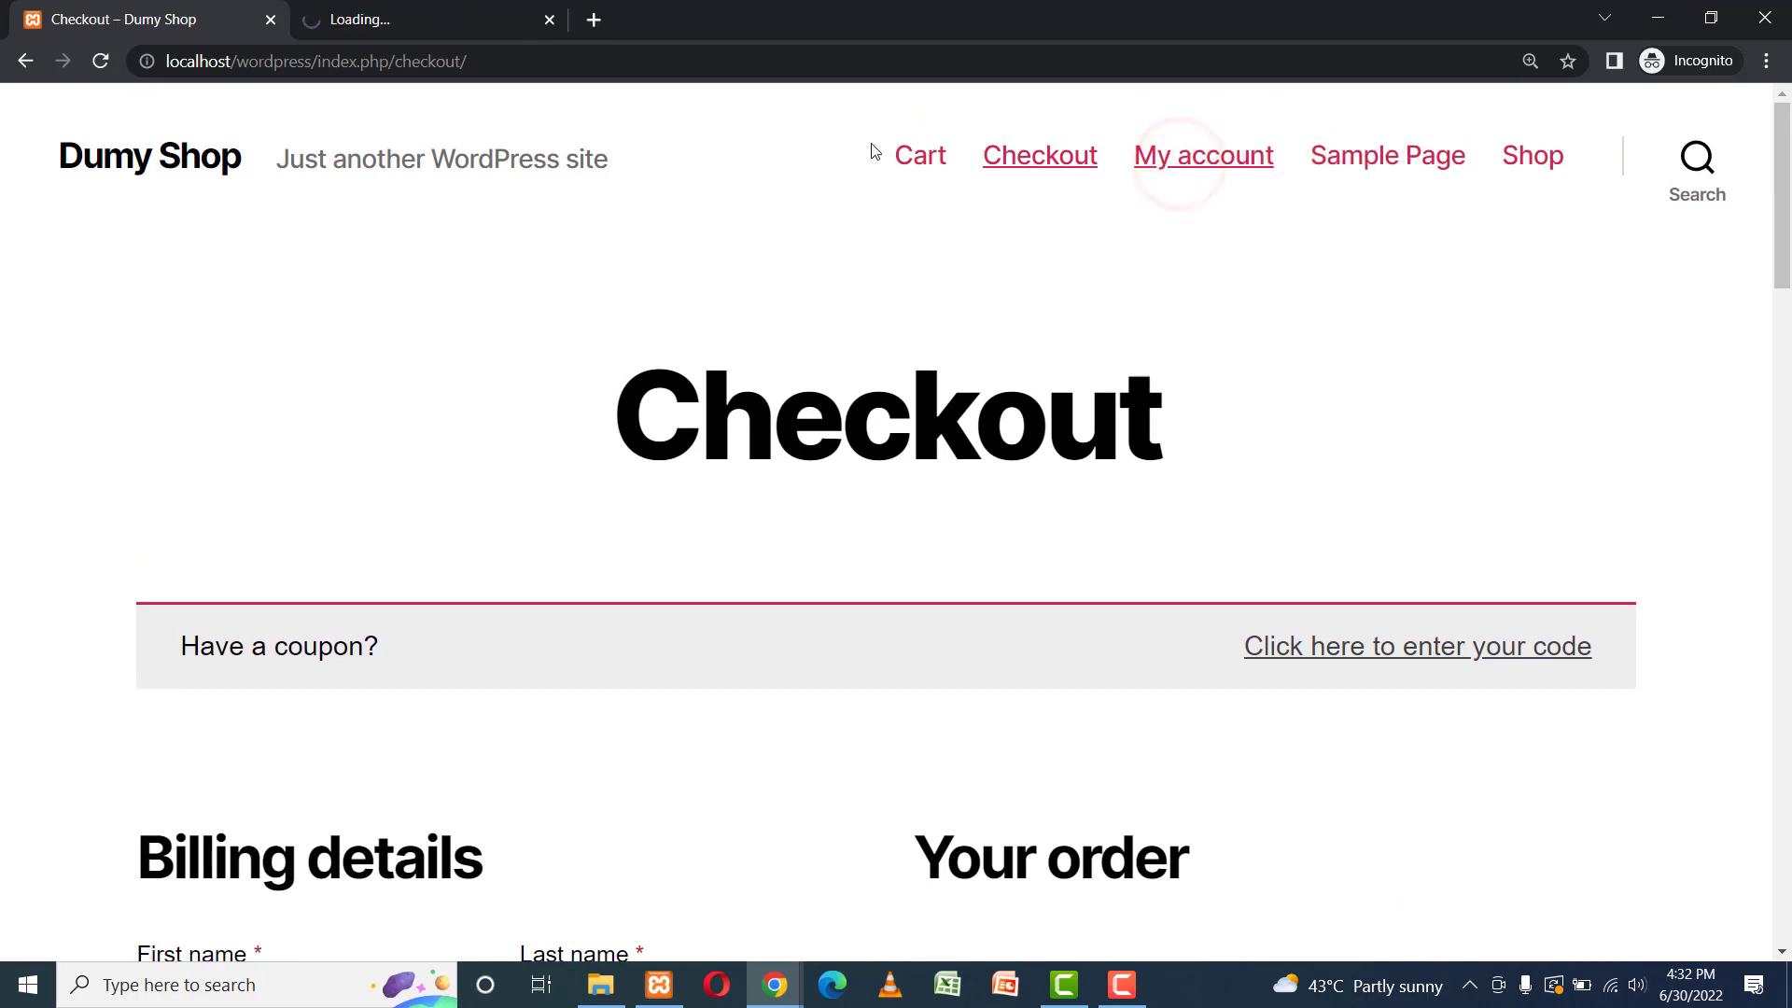
pyautogui.click(362, 26)
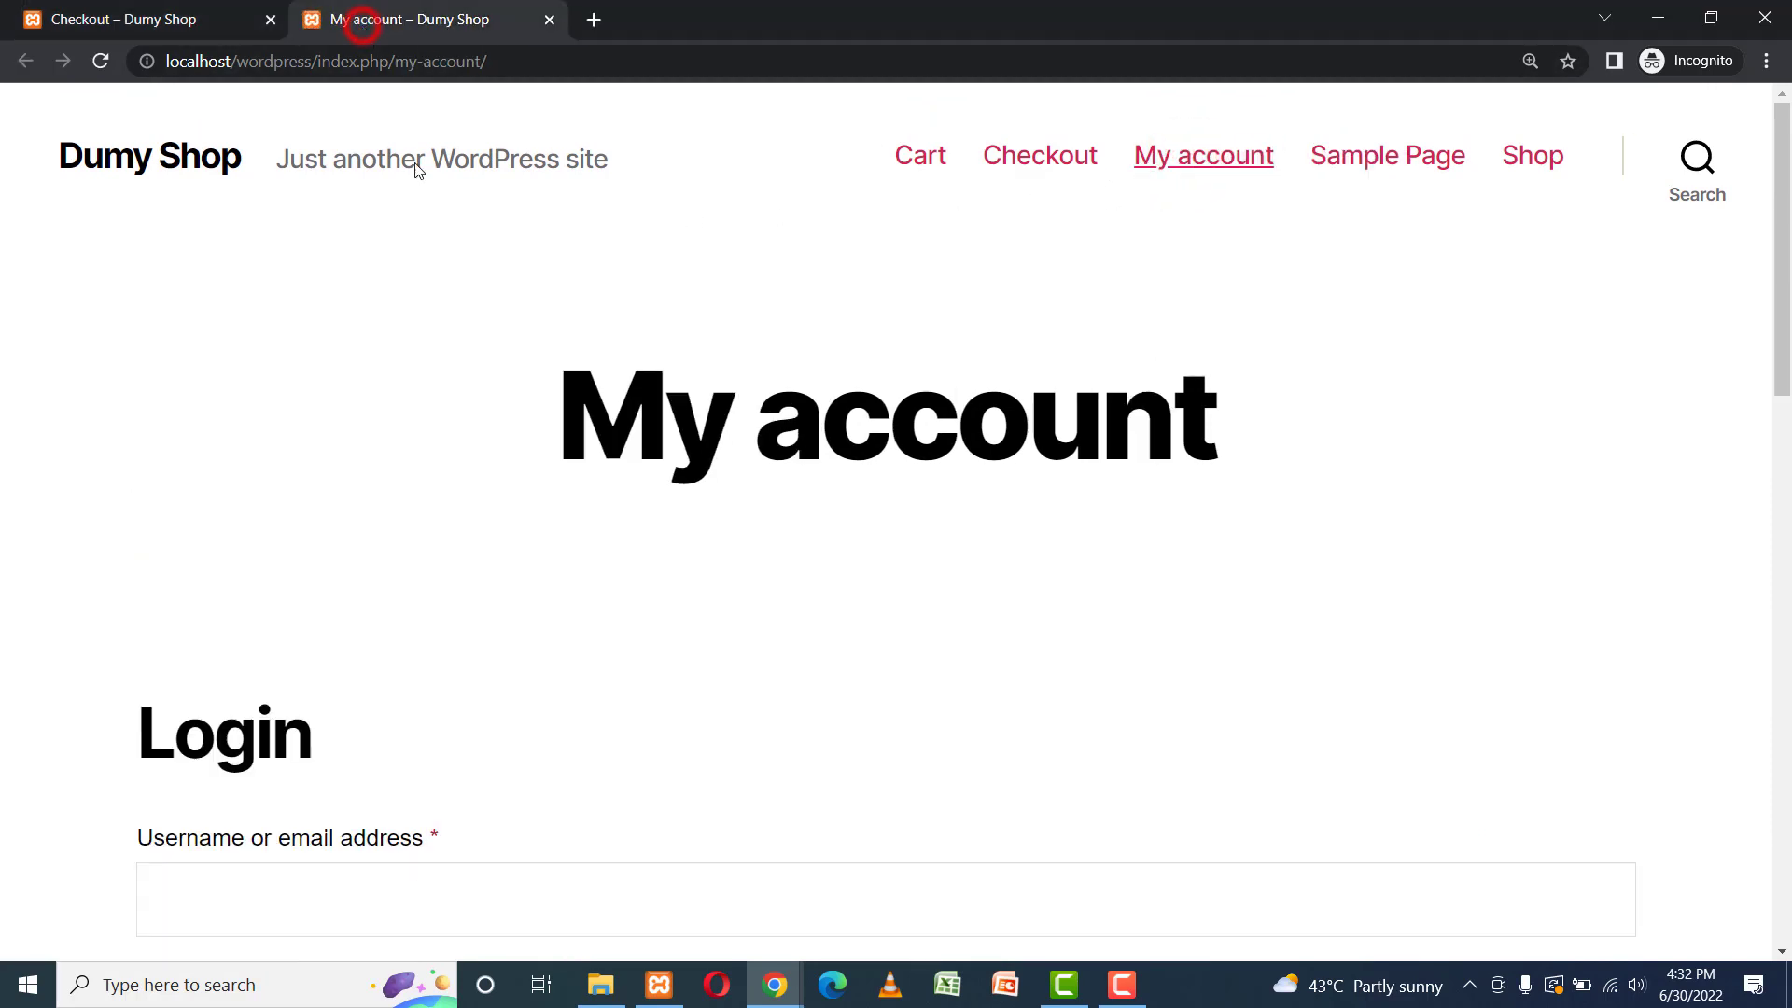
pyautogui.scroll(-1, 434, 334)
pyautogui.scroll(-10, 435, 335)
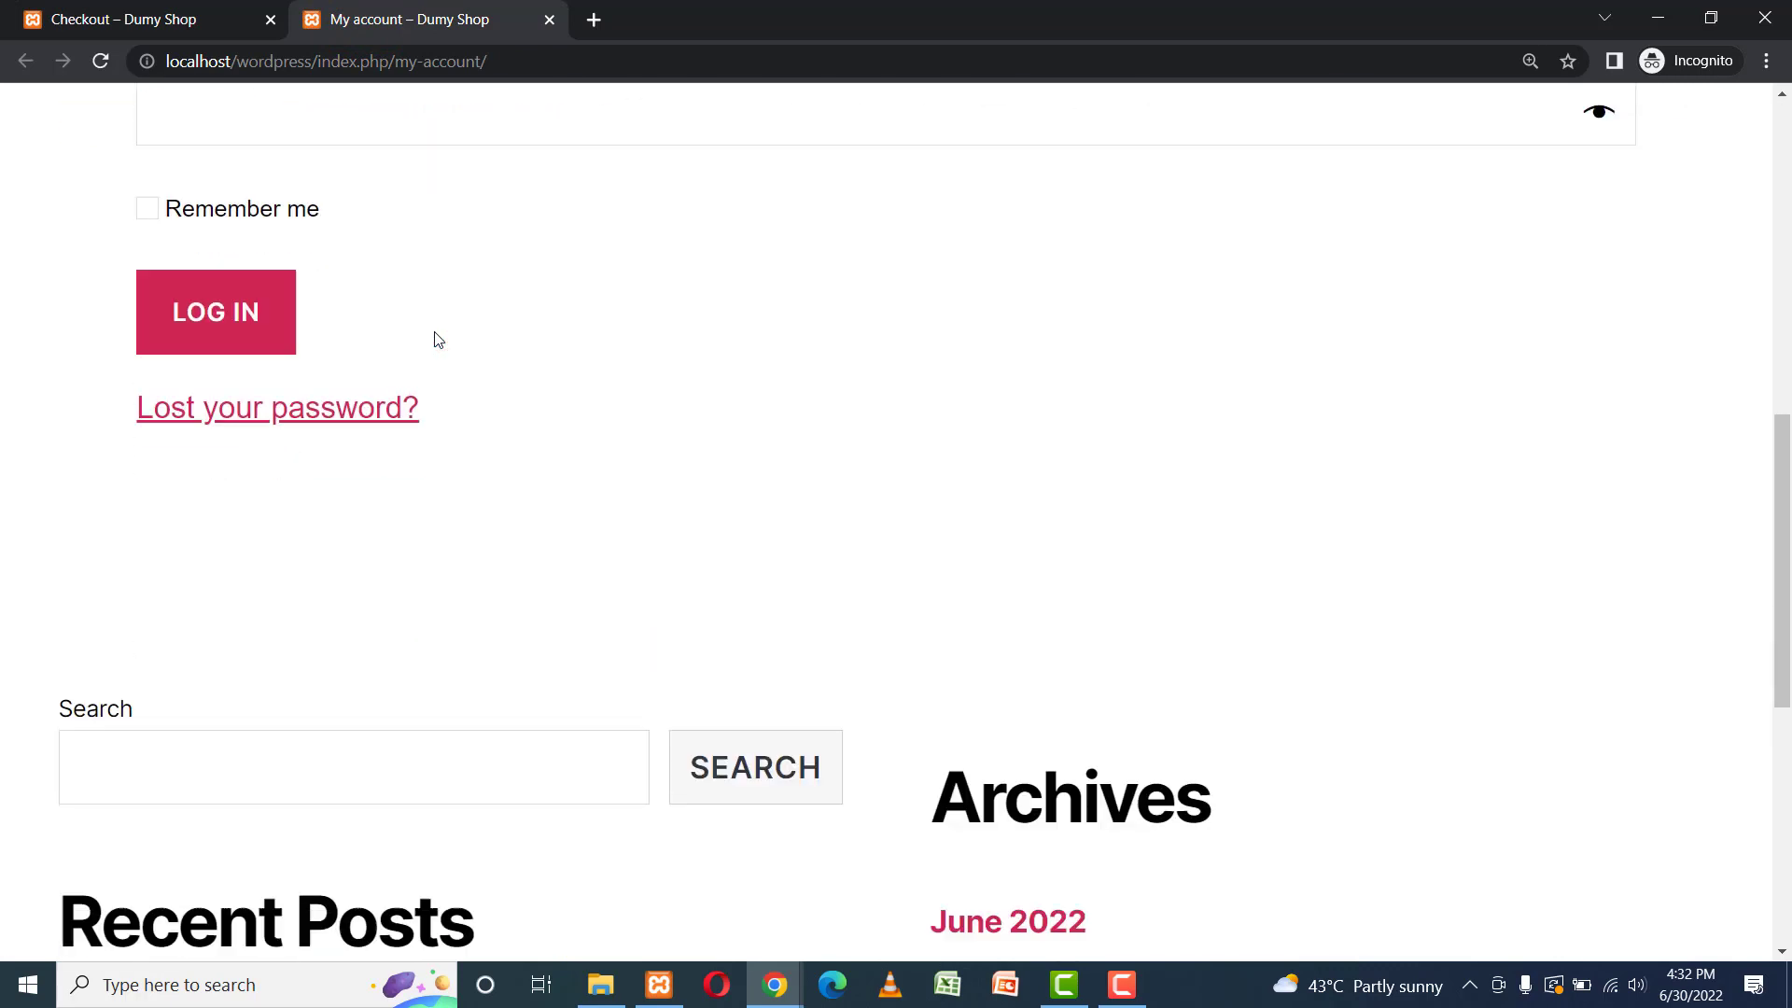
pyautogui.scroll(1, 438, 338)
pyautogui.scroll(6, 438, 338)
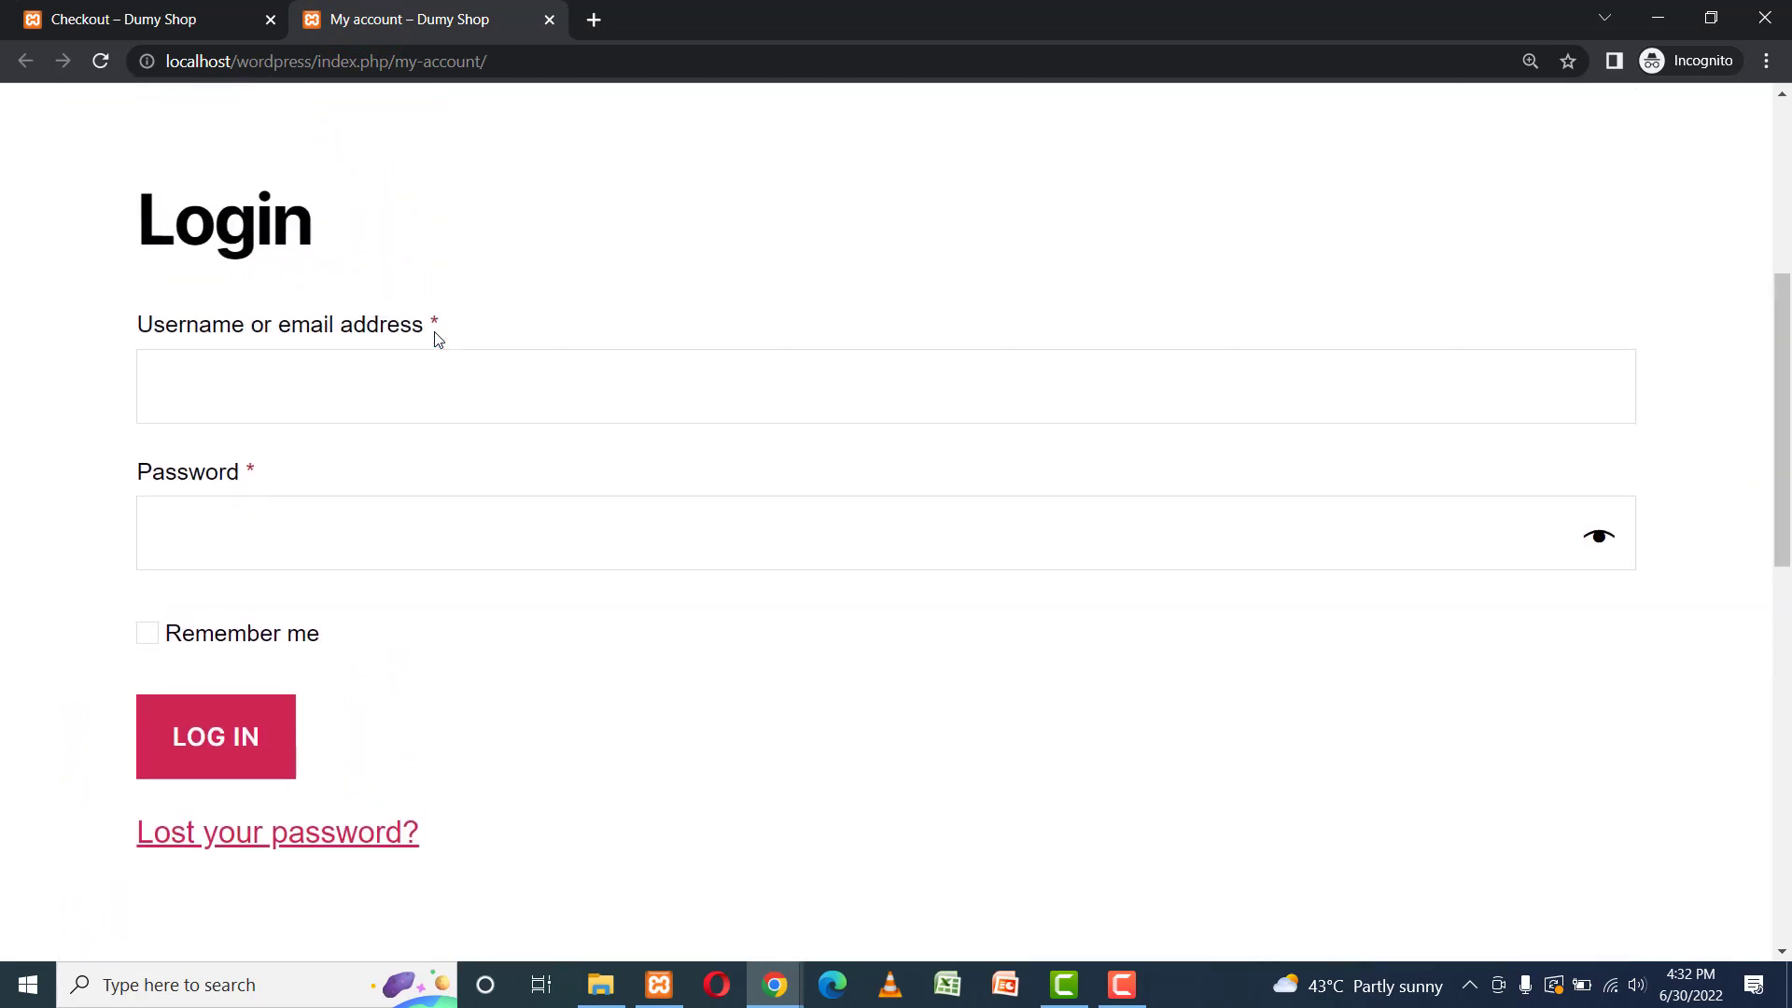
pyautogui.scroll(3, 438, 340)
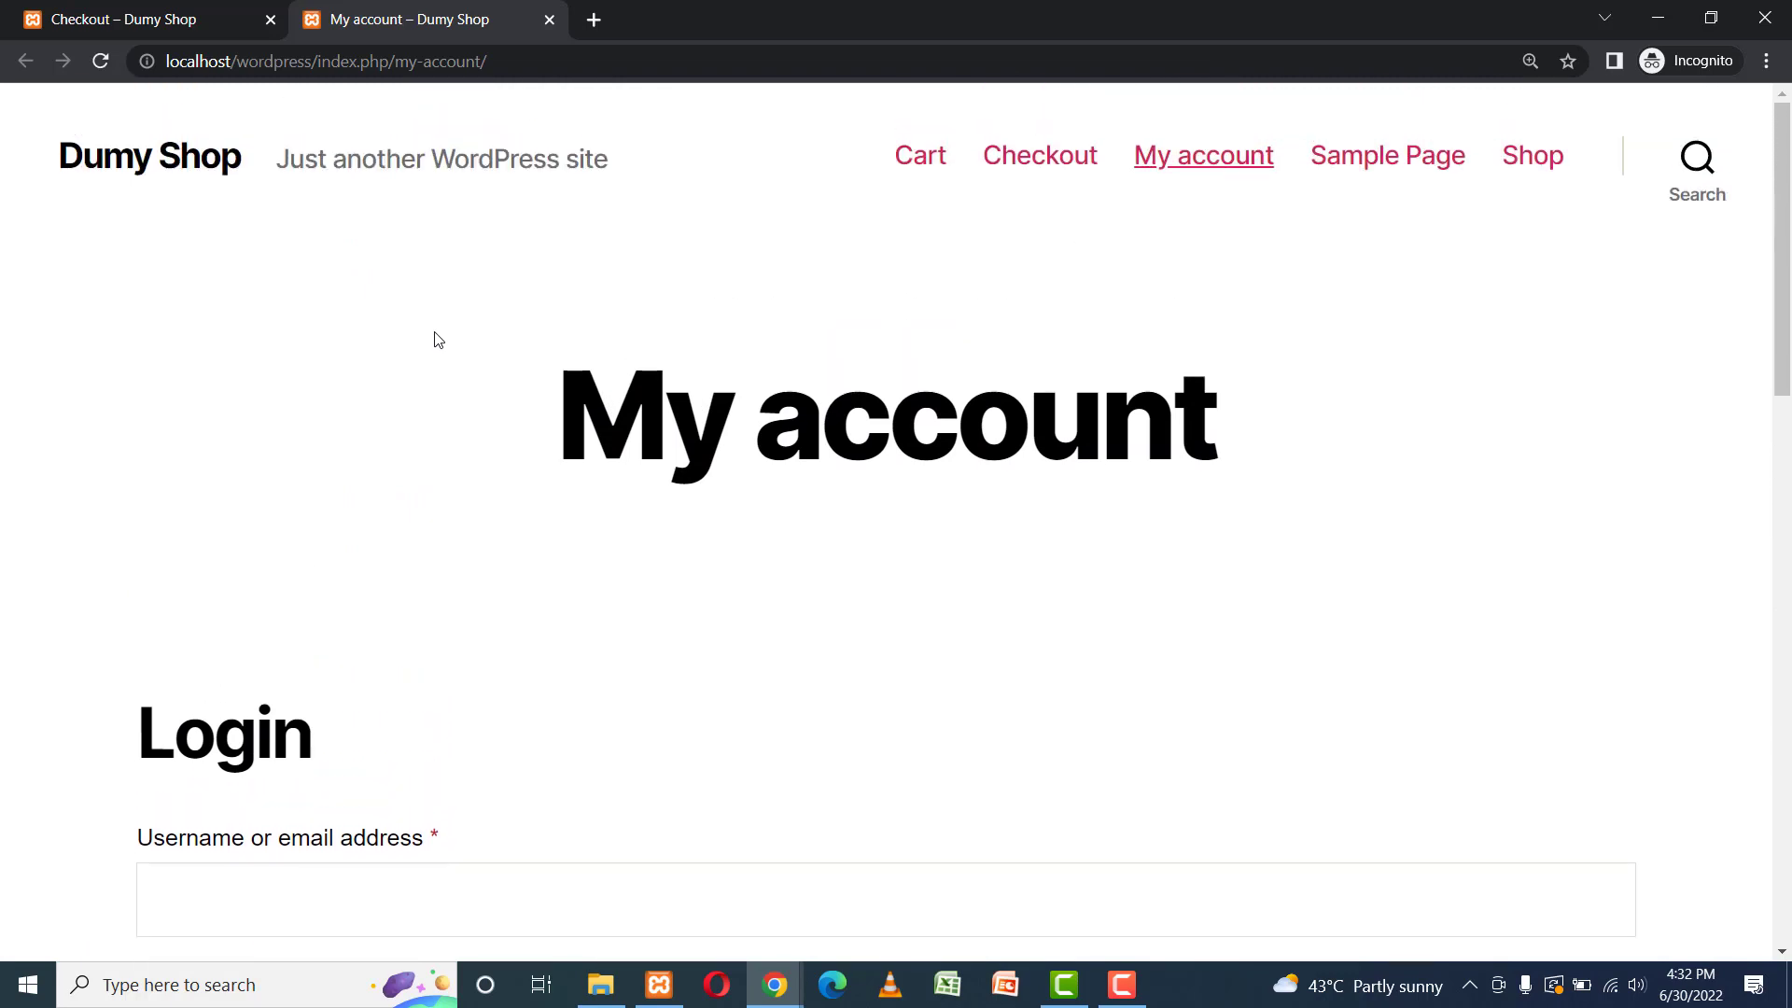
pyautogui.scroll(-2, 437, 340)
pyautogui.scroll(2, 438, 340)
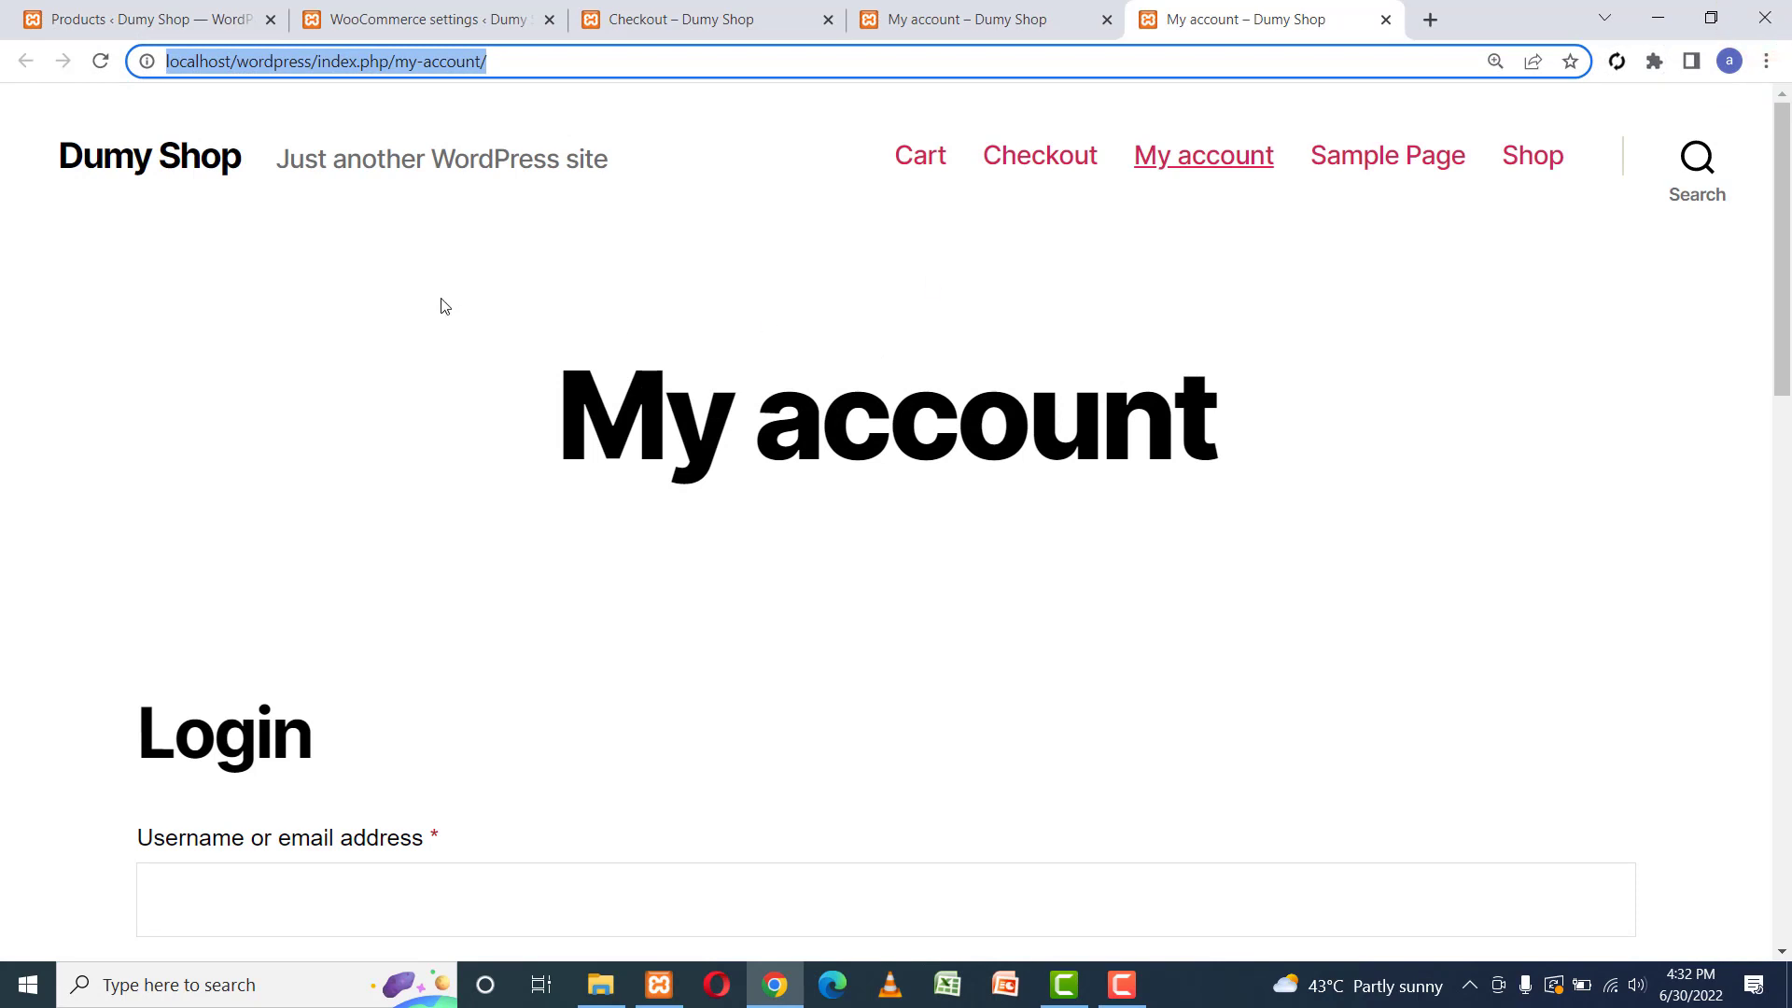
# Dismiss the open prompts and go back to the WooCommerce settings tab.
pyautogui.click(440, 297)
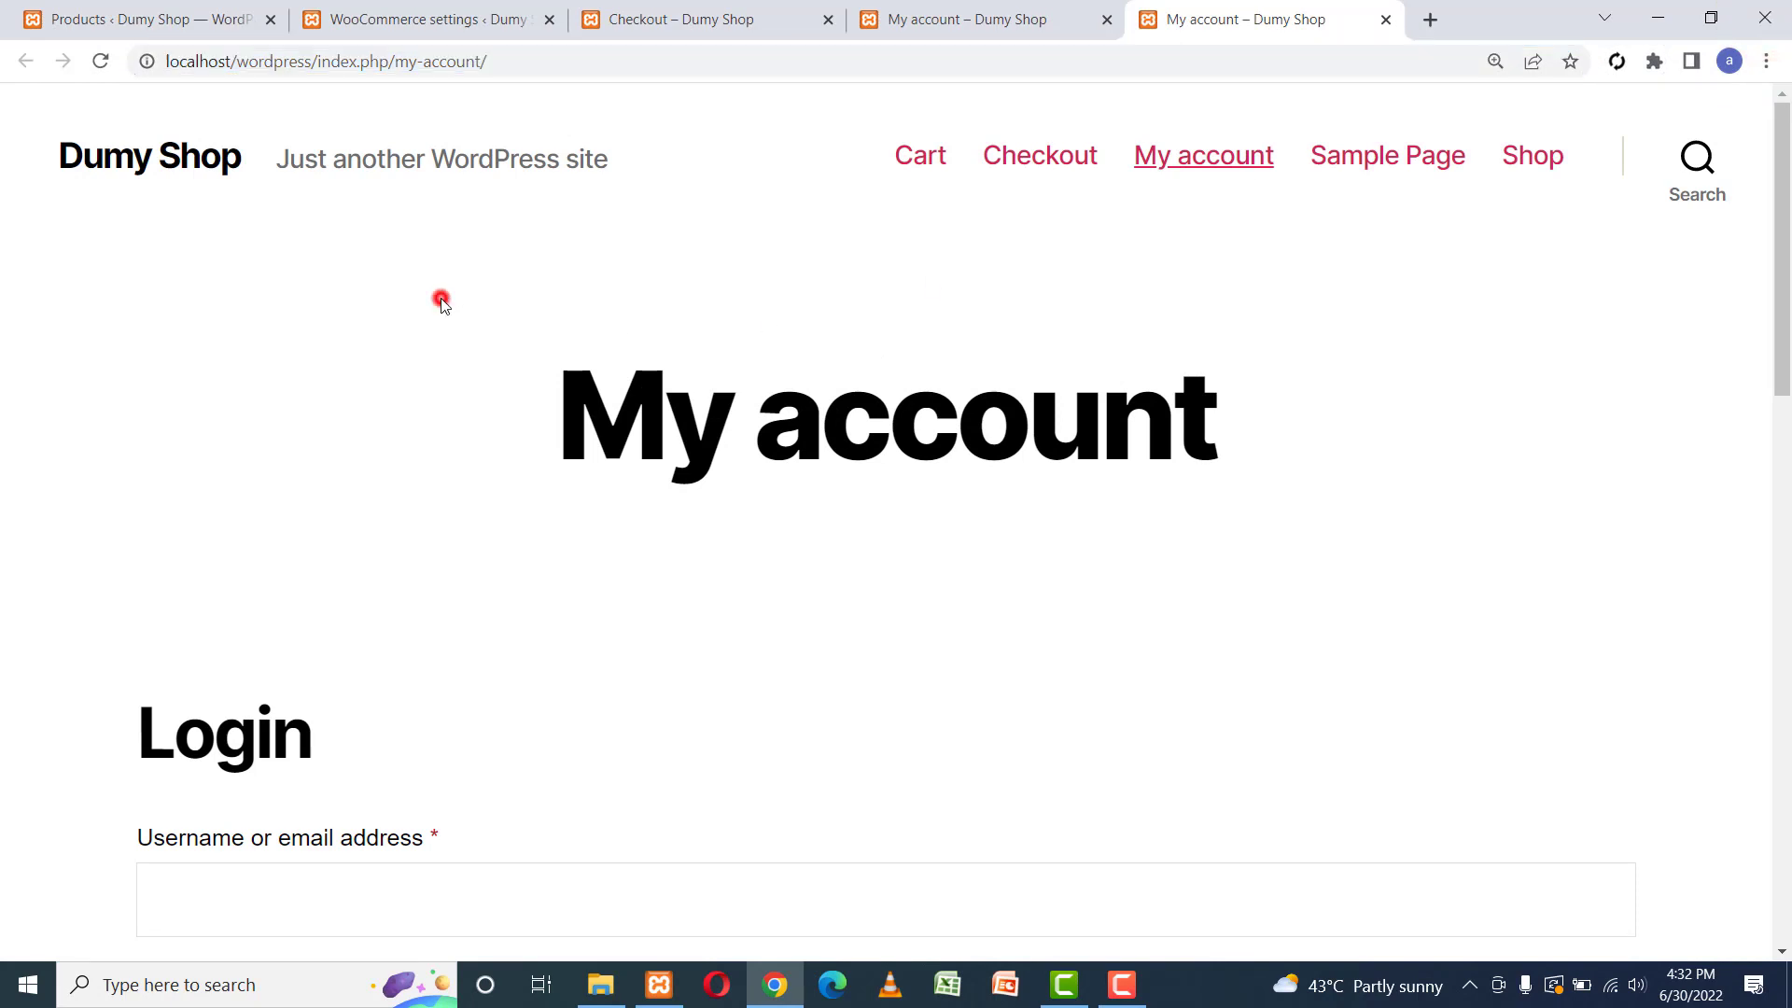
pyautogui.click(315, 278)
pyautogui.click(1017, 15)
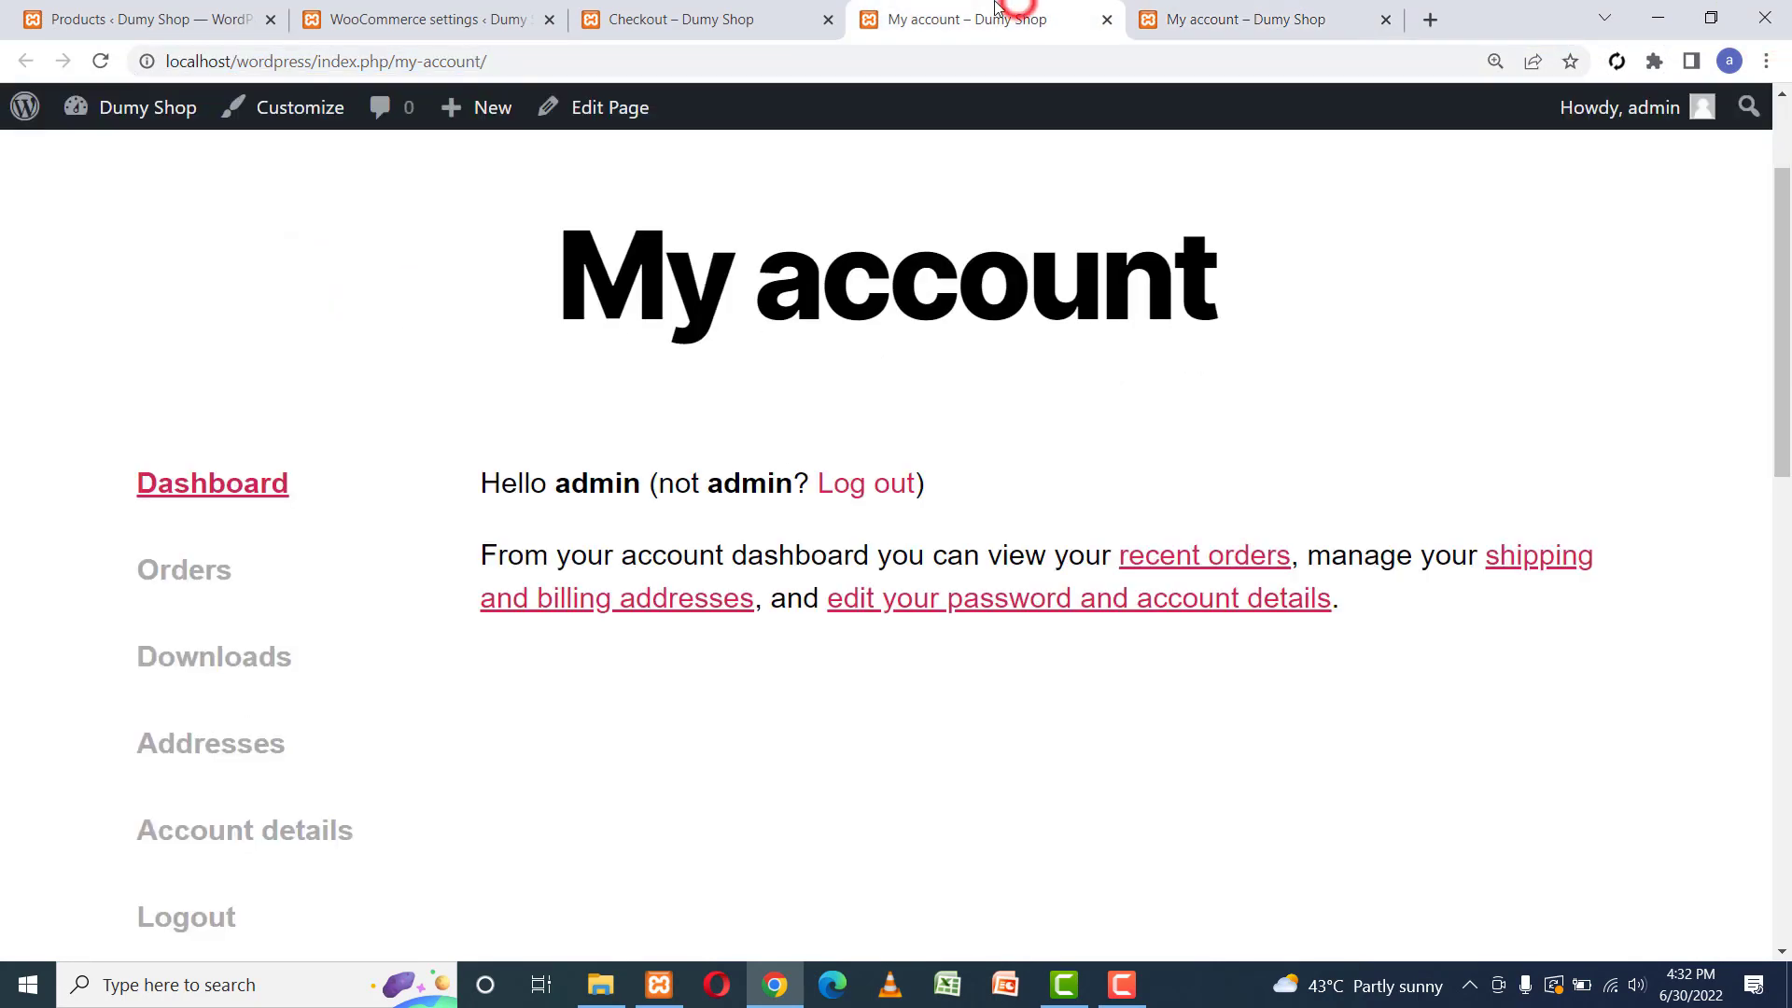
pyautogui.click(689, 9)
pyautogui.click(432, 15)
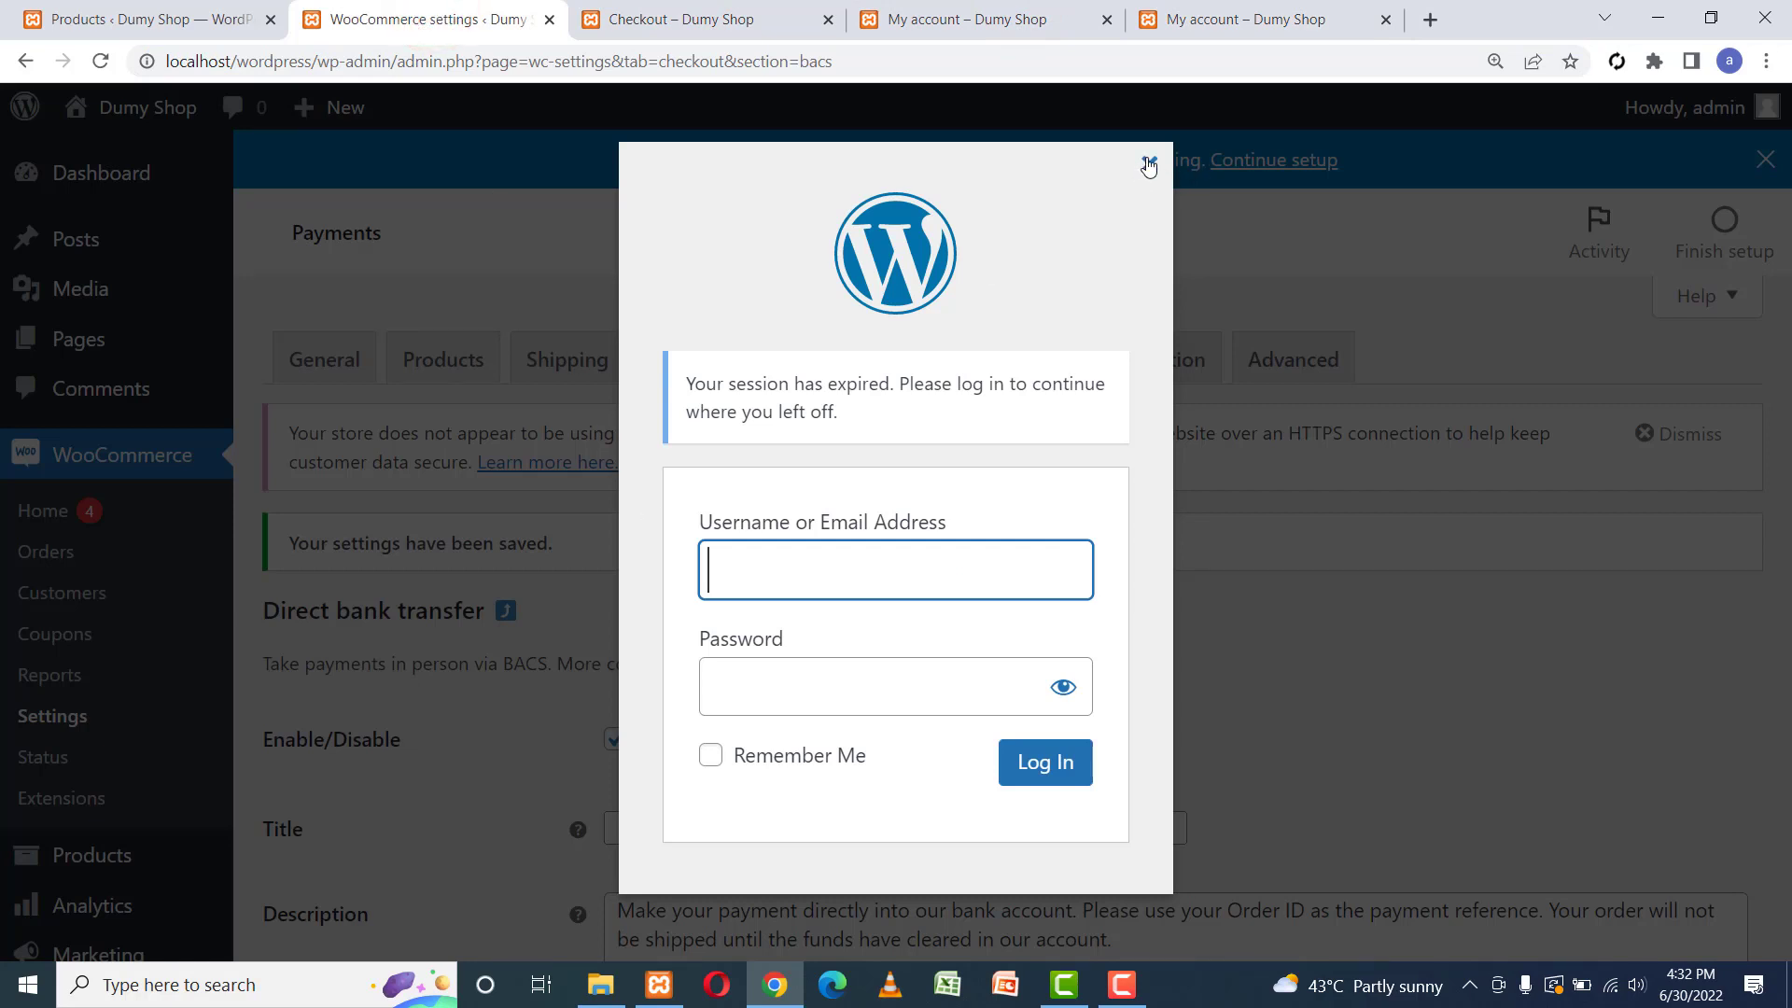
# Log back into WordPress admin with the administrator username and password.
pyautogui.click(798, 566)
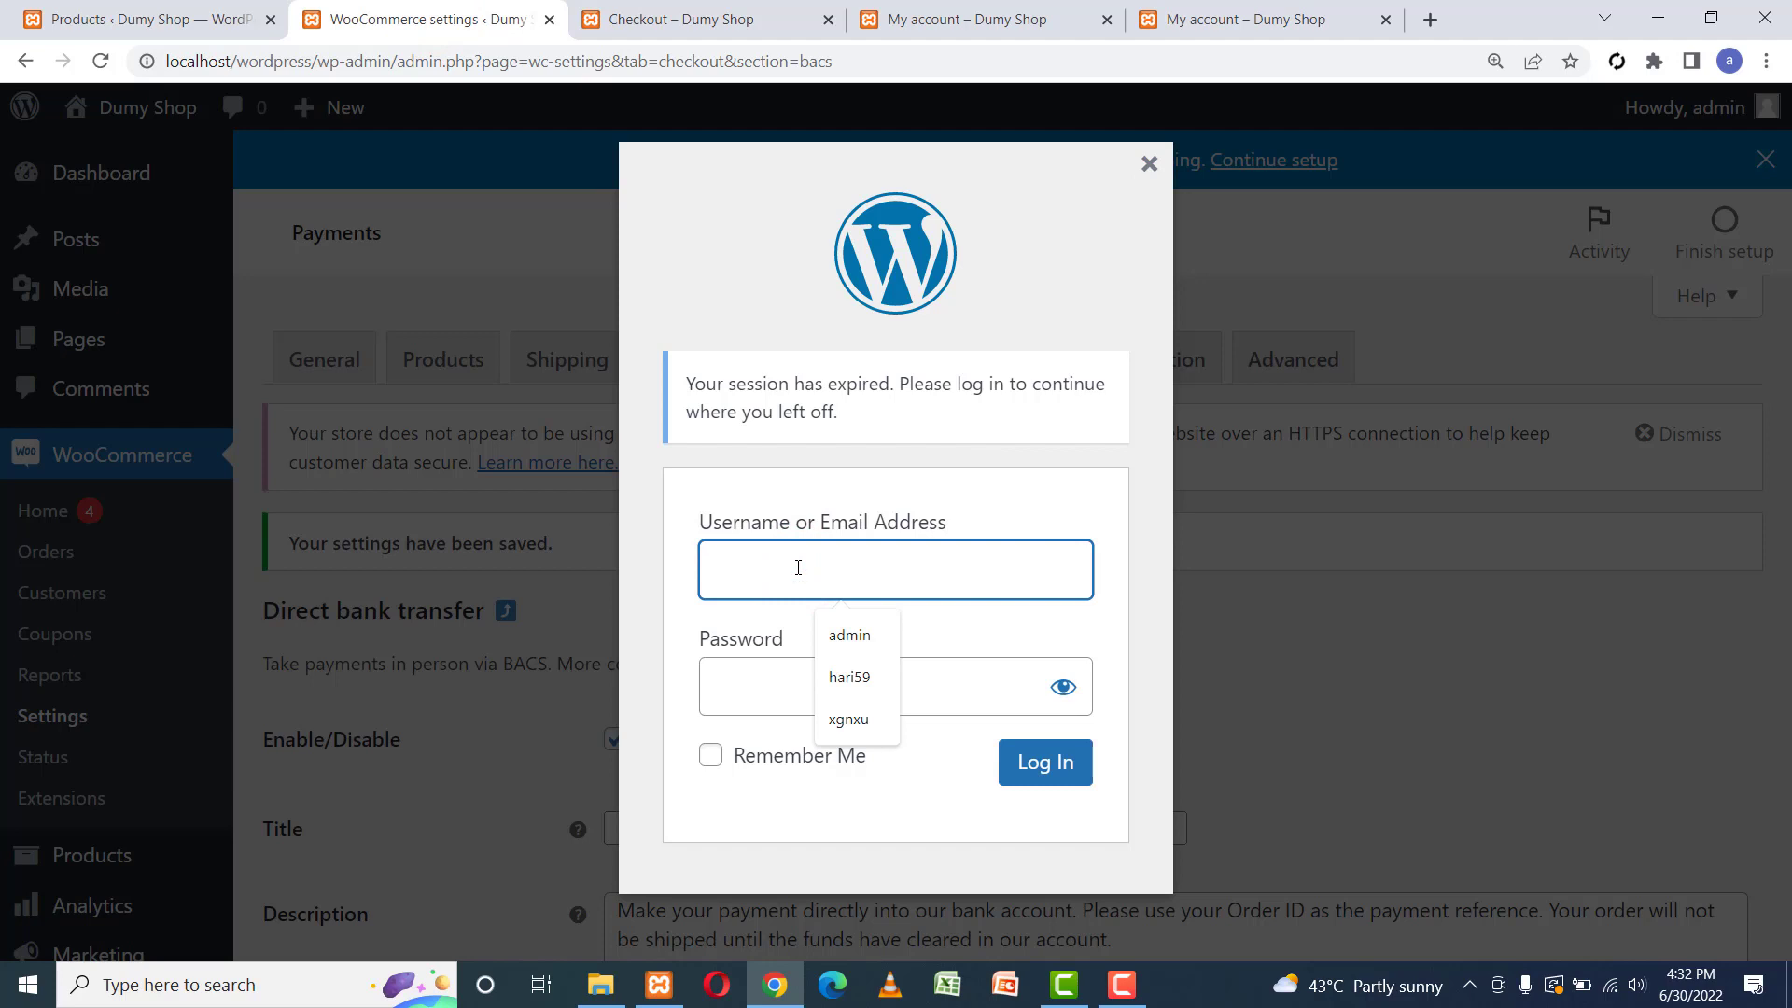
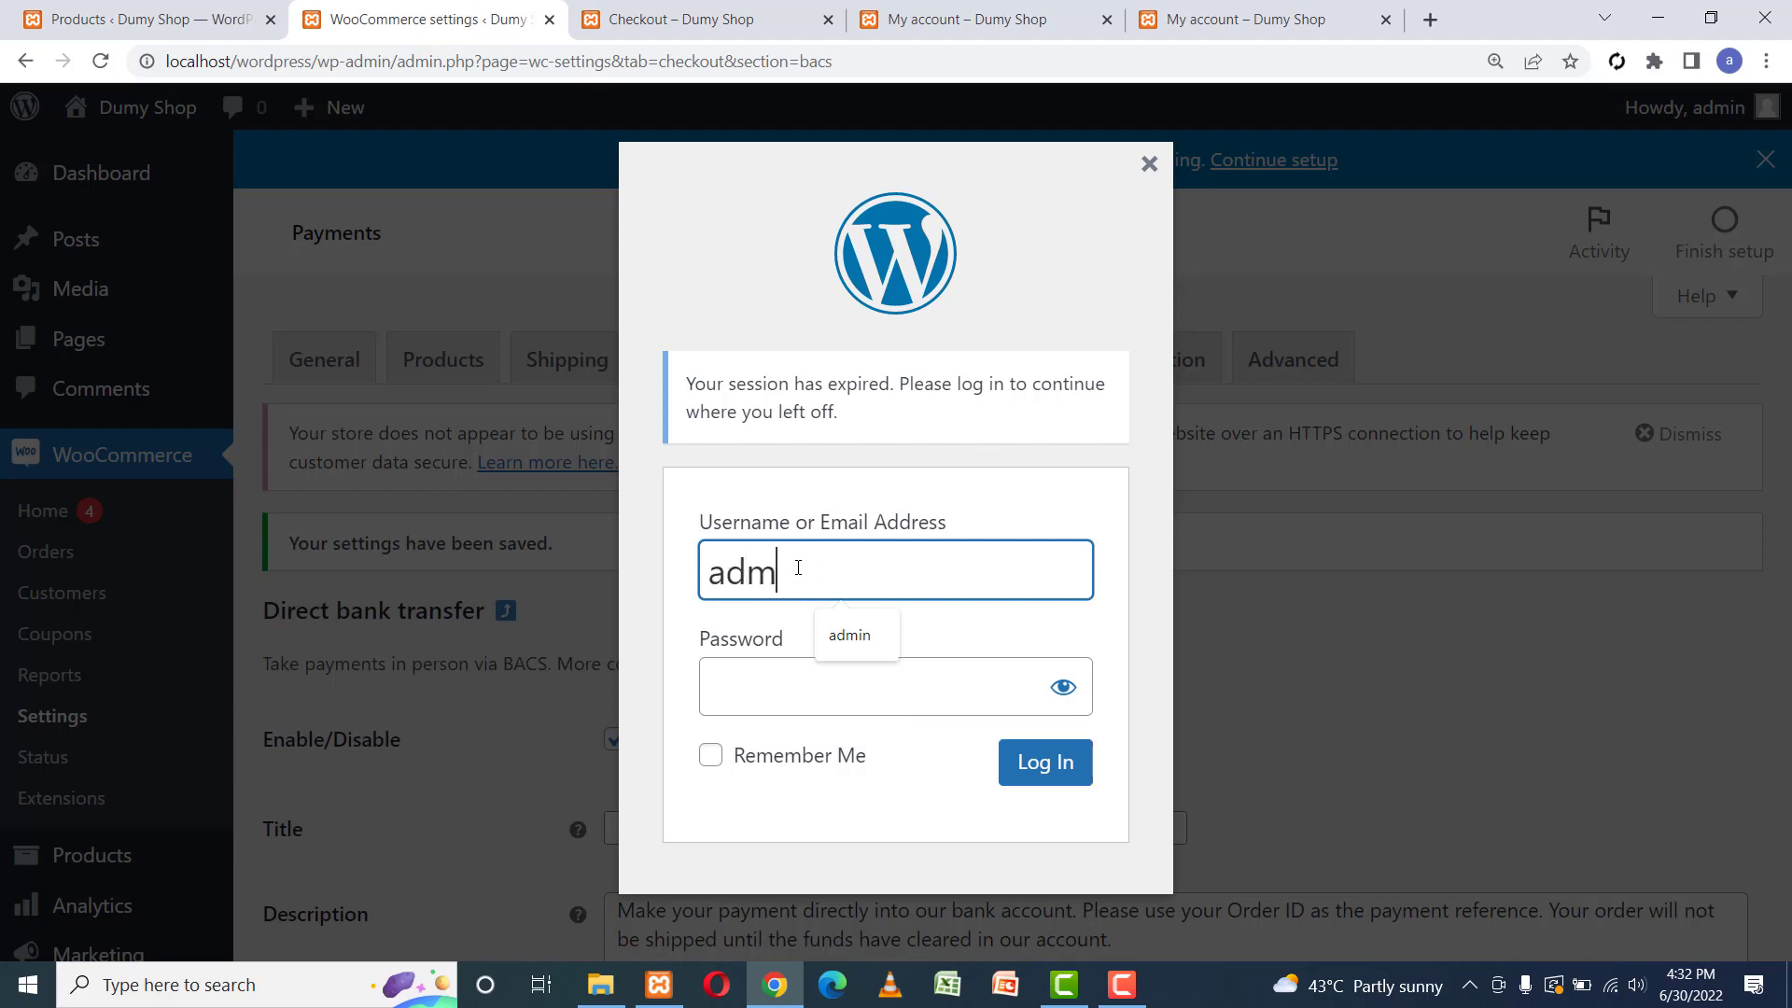
pyautogui.press('Tab')
pyautogui.press('Return')
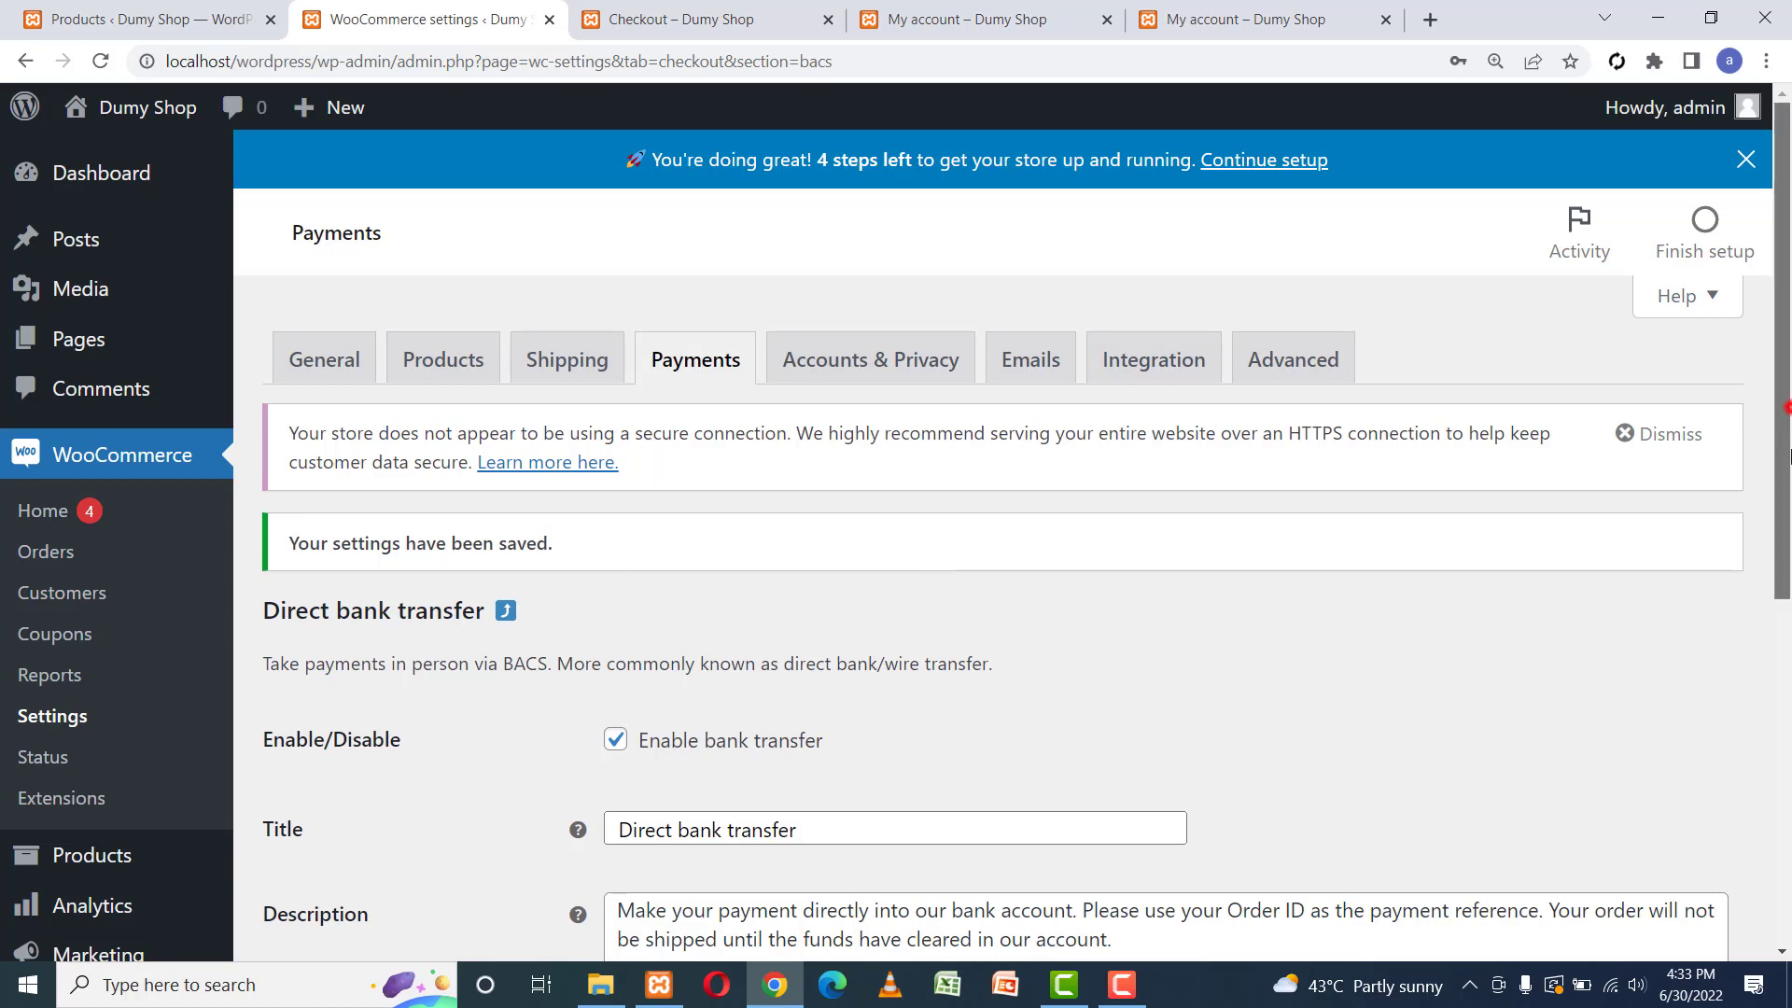
# Close Chrome's password breach warning and decline saving the password.
pyautogui.moveTo(1784, 262); pyautogui.dragTo(1785, 421)
pyautogui.click(1109, 389)
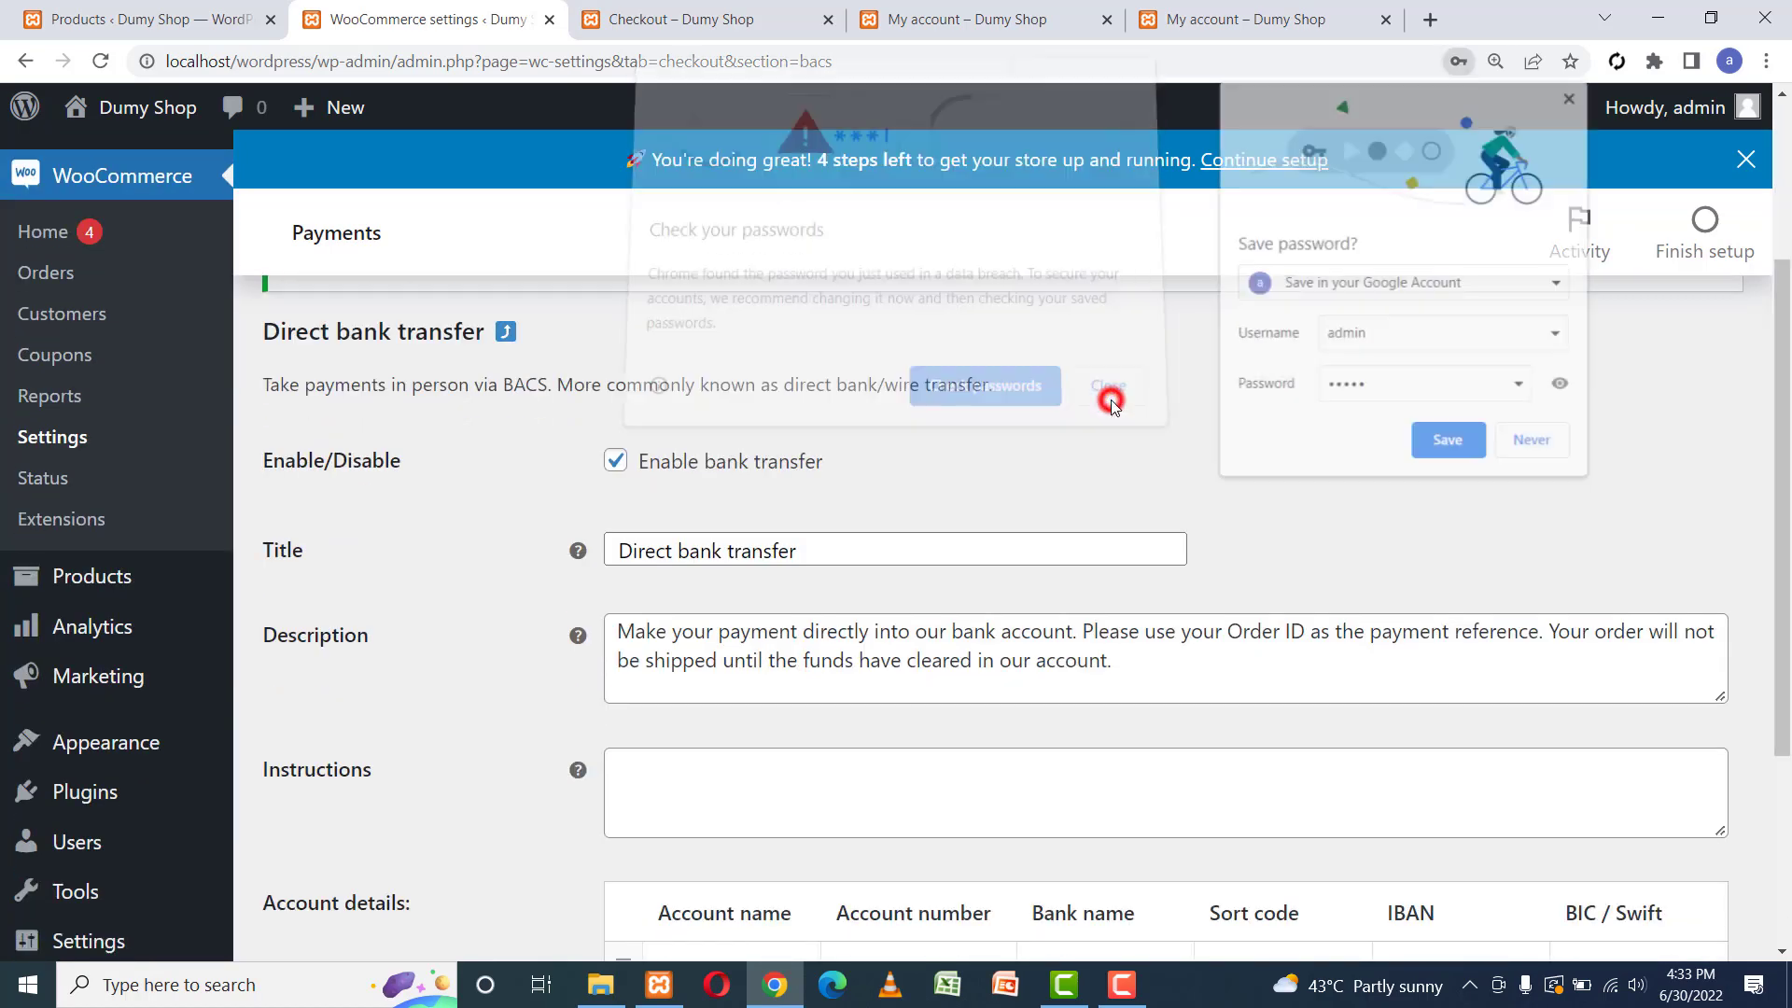
pyautogui.click(1536, 444)
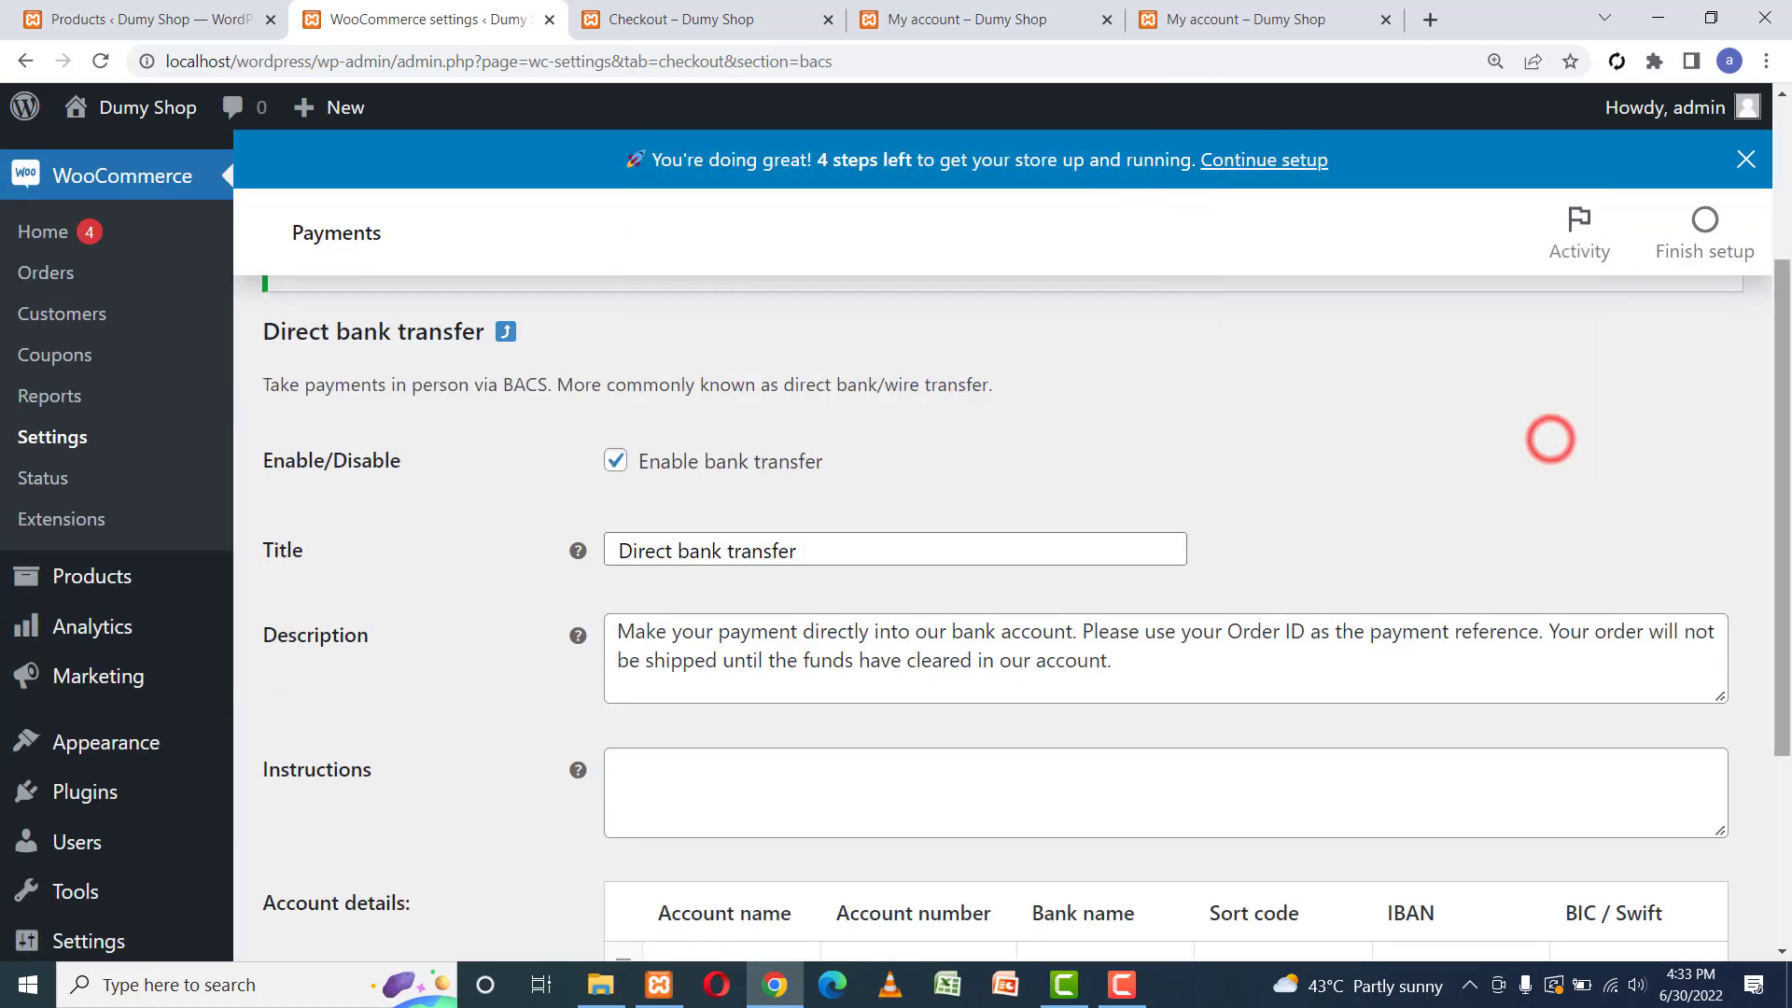
pyautogui.moveTo(1785, 324); pyautogui.dragTo(1784, 551)
# In Settings > General, enable Anyone can register, set the default role to Customer, and save.
pyautogui.moveTo(117, 585)
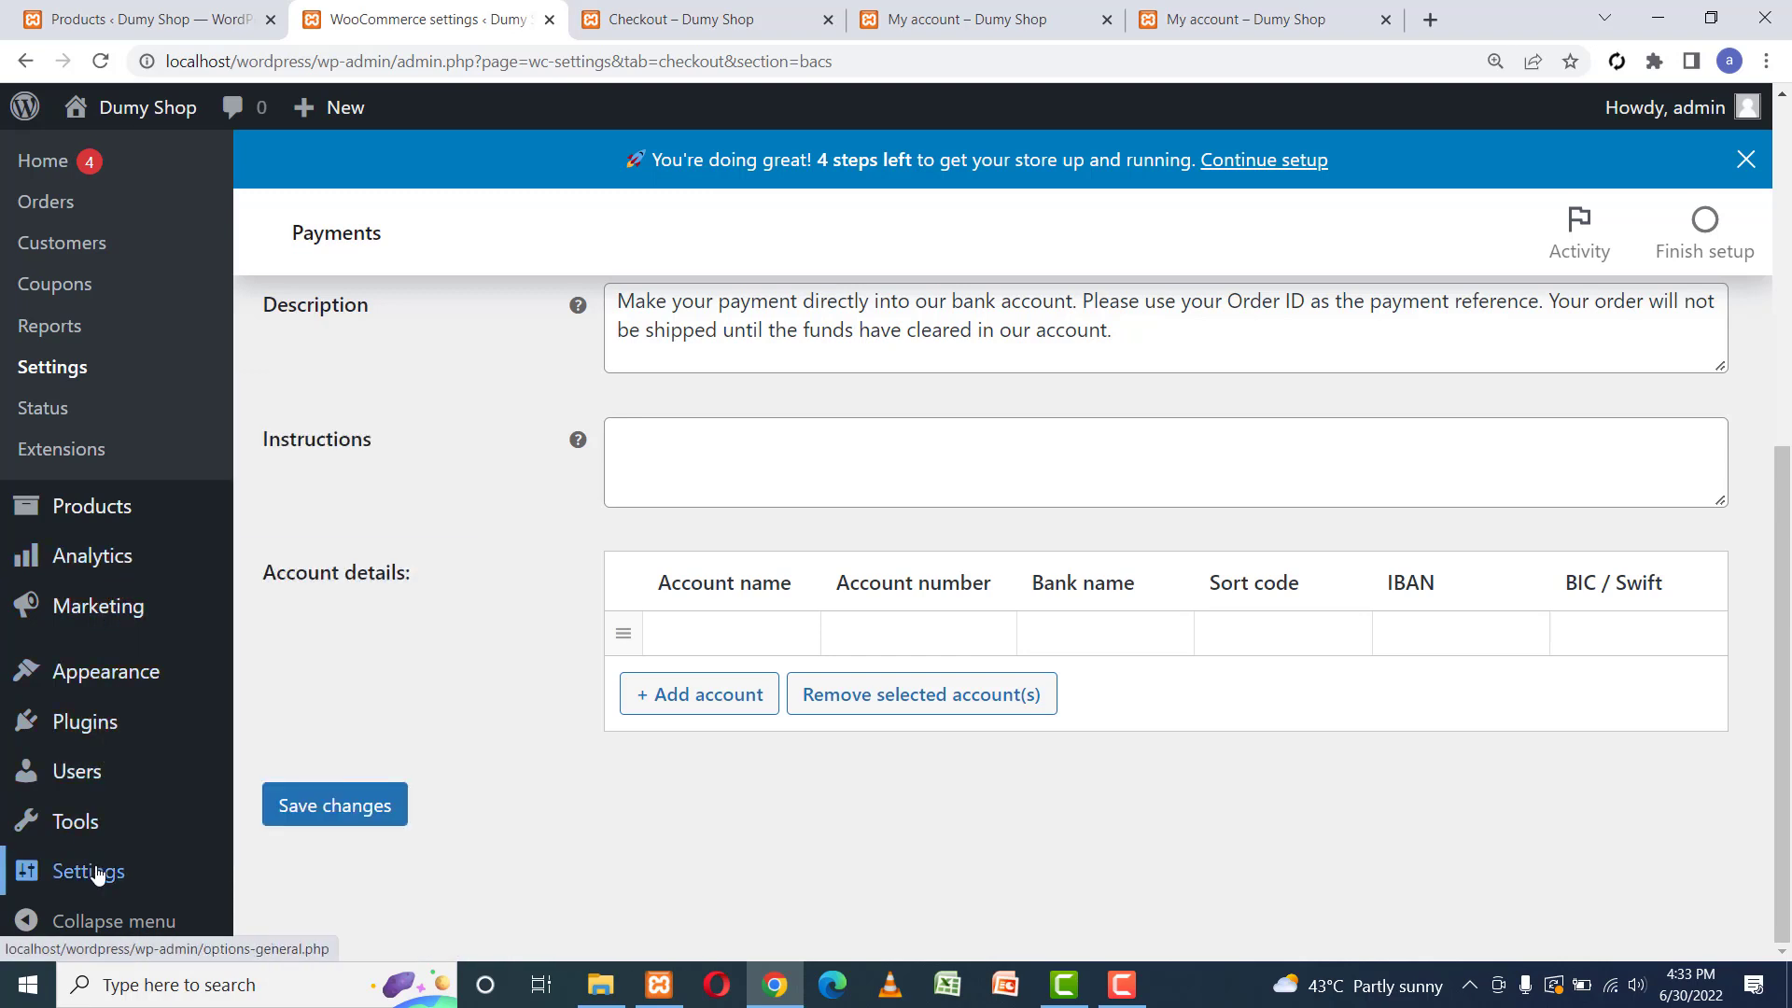
pyautogui.moveTo(97, 875)
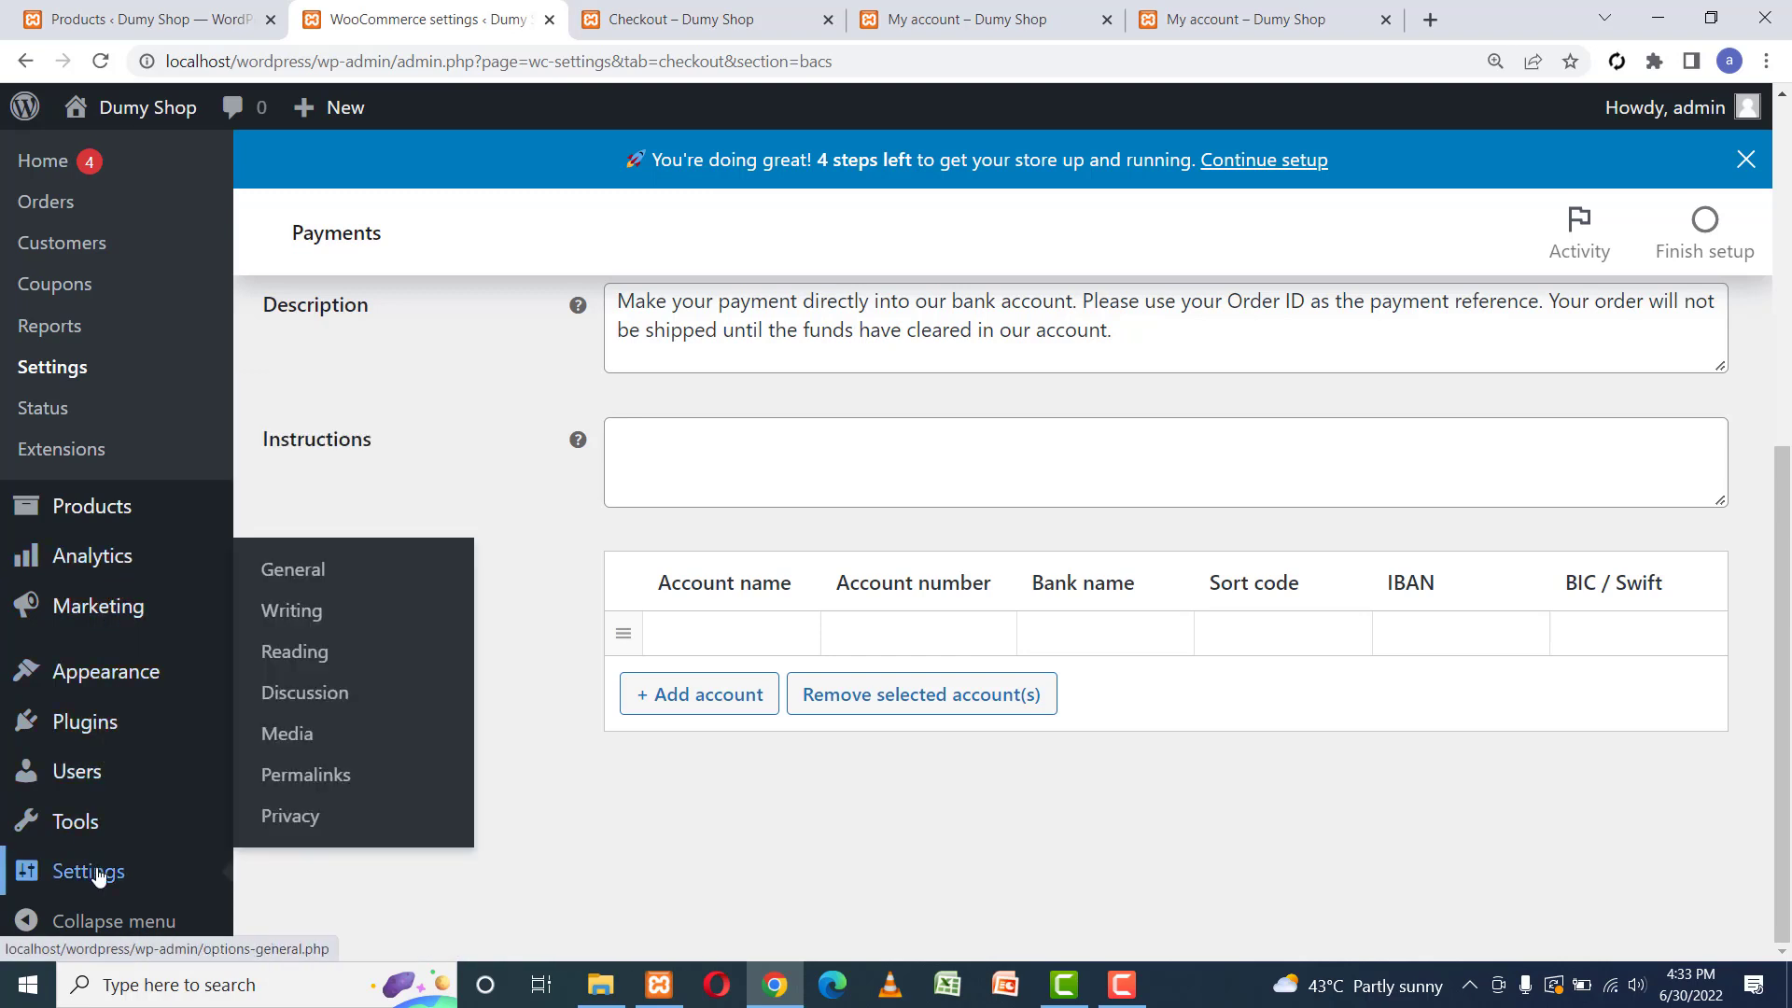
pyautogui.click(314, 577)
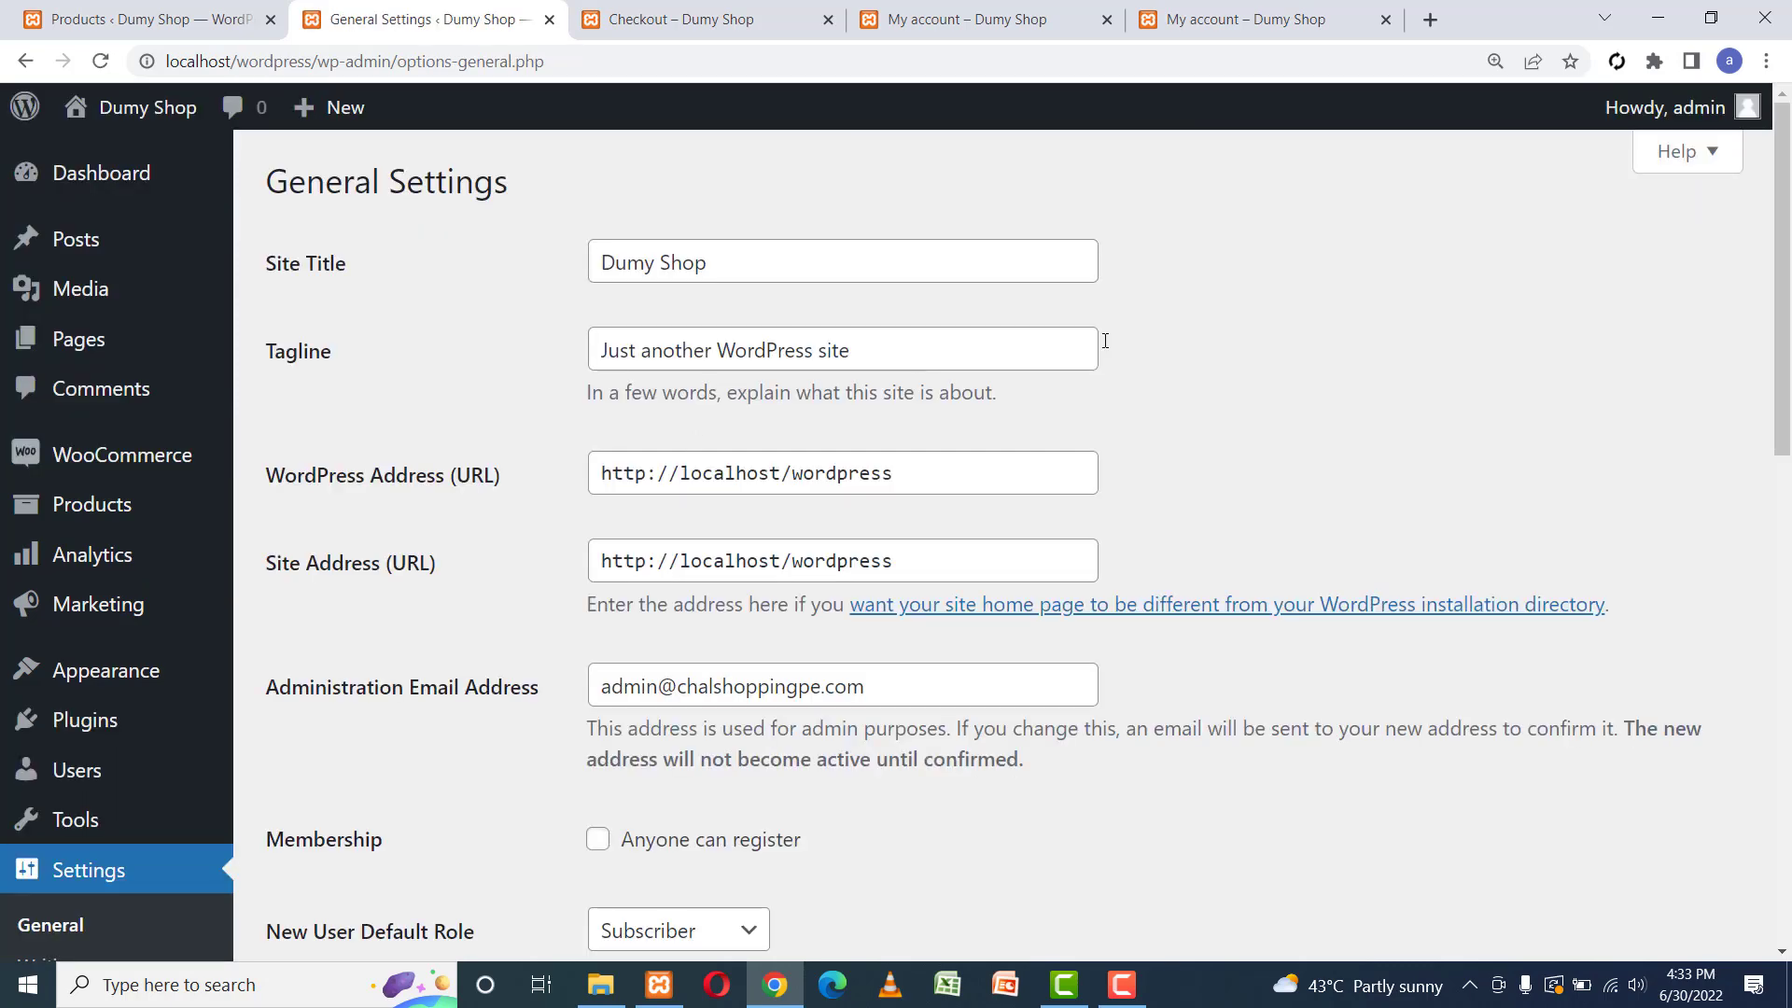
pyautogui.moveTo(1783, 319); pyautogui.dragTo(1787, 559)
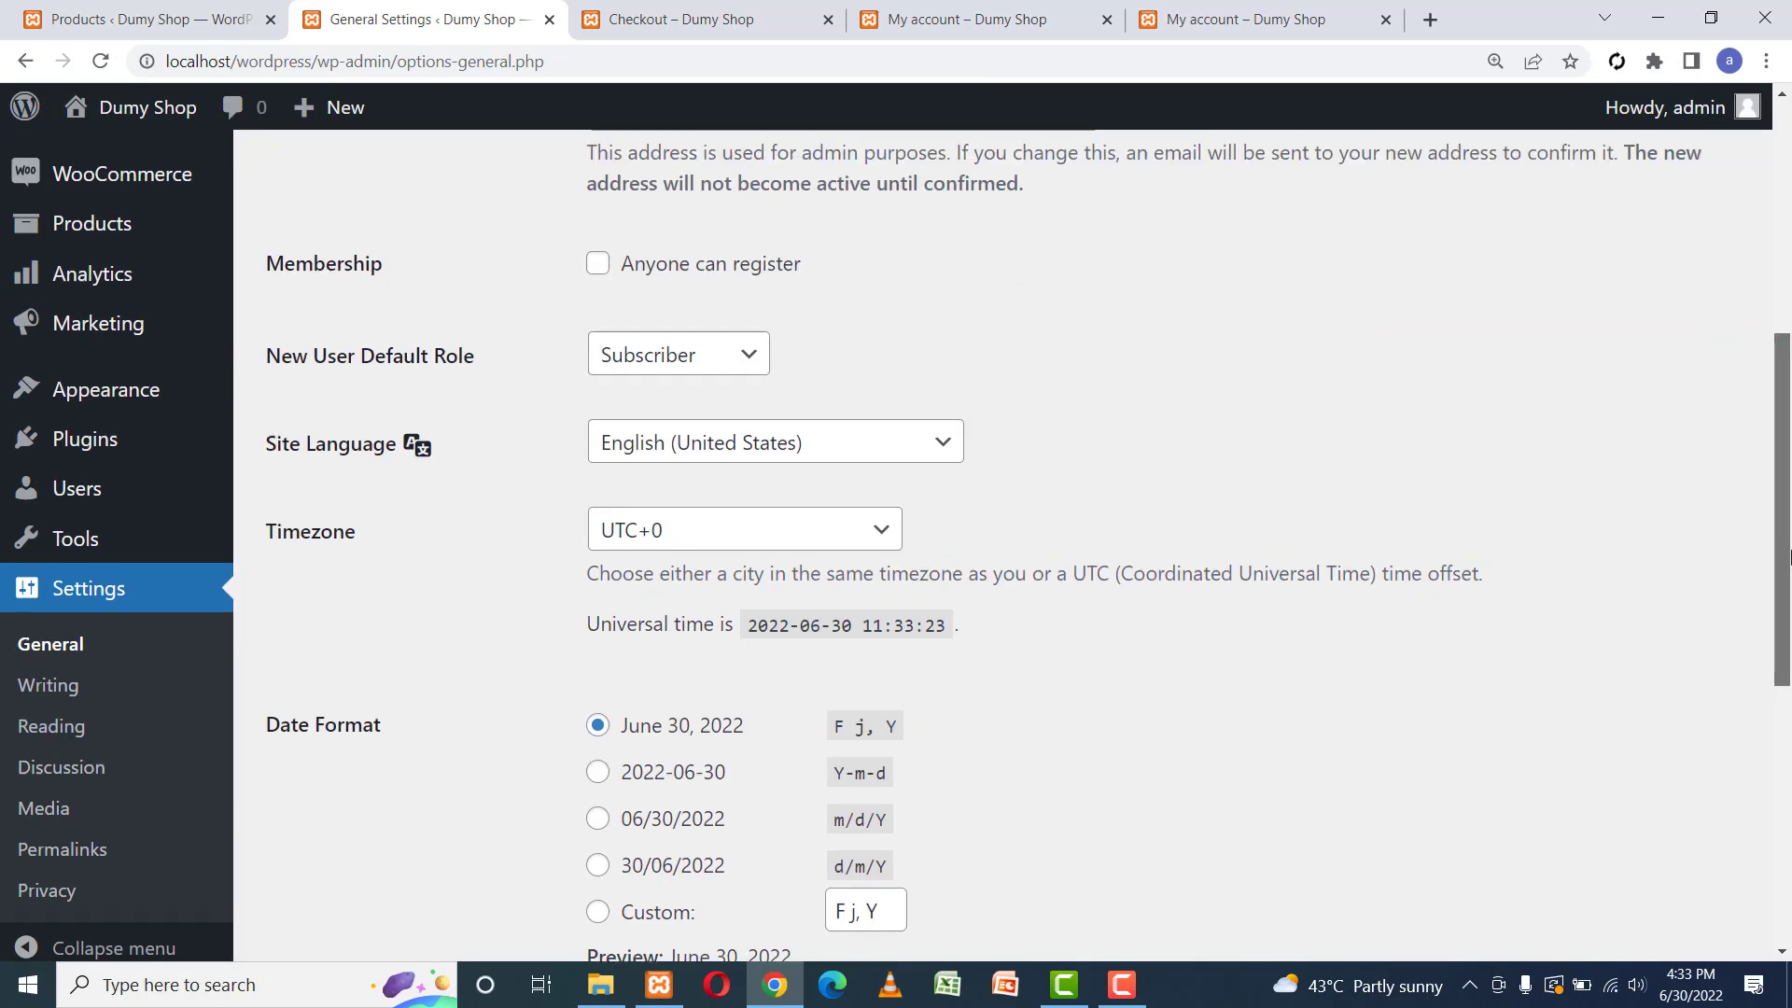
pyautogui.click(603, 270)
pyautogui.click(707, 358)
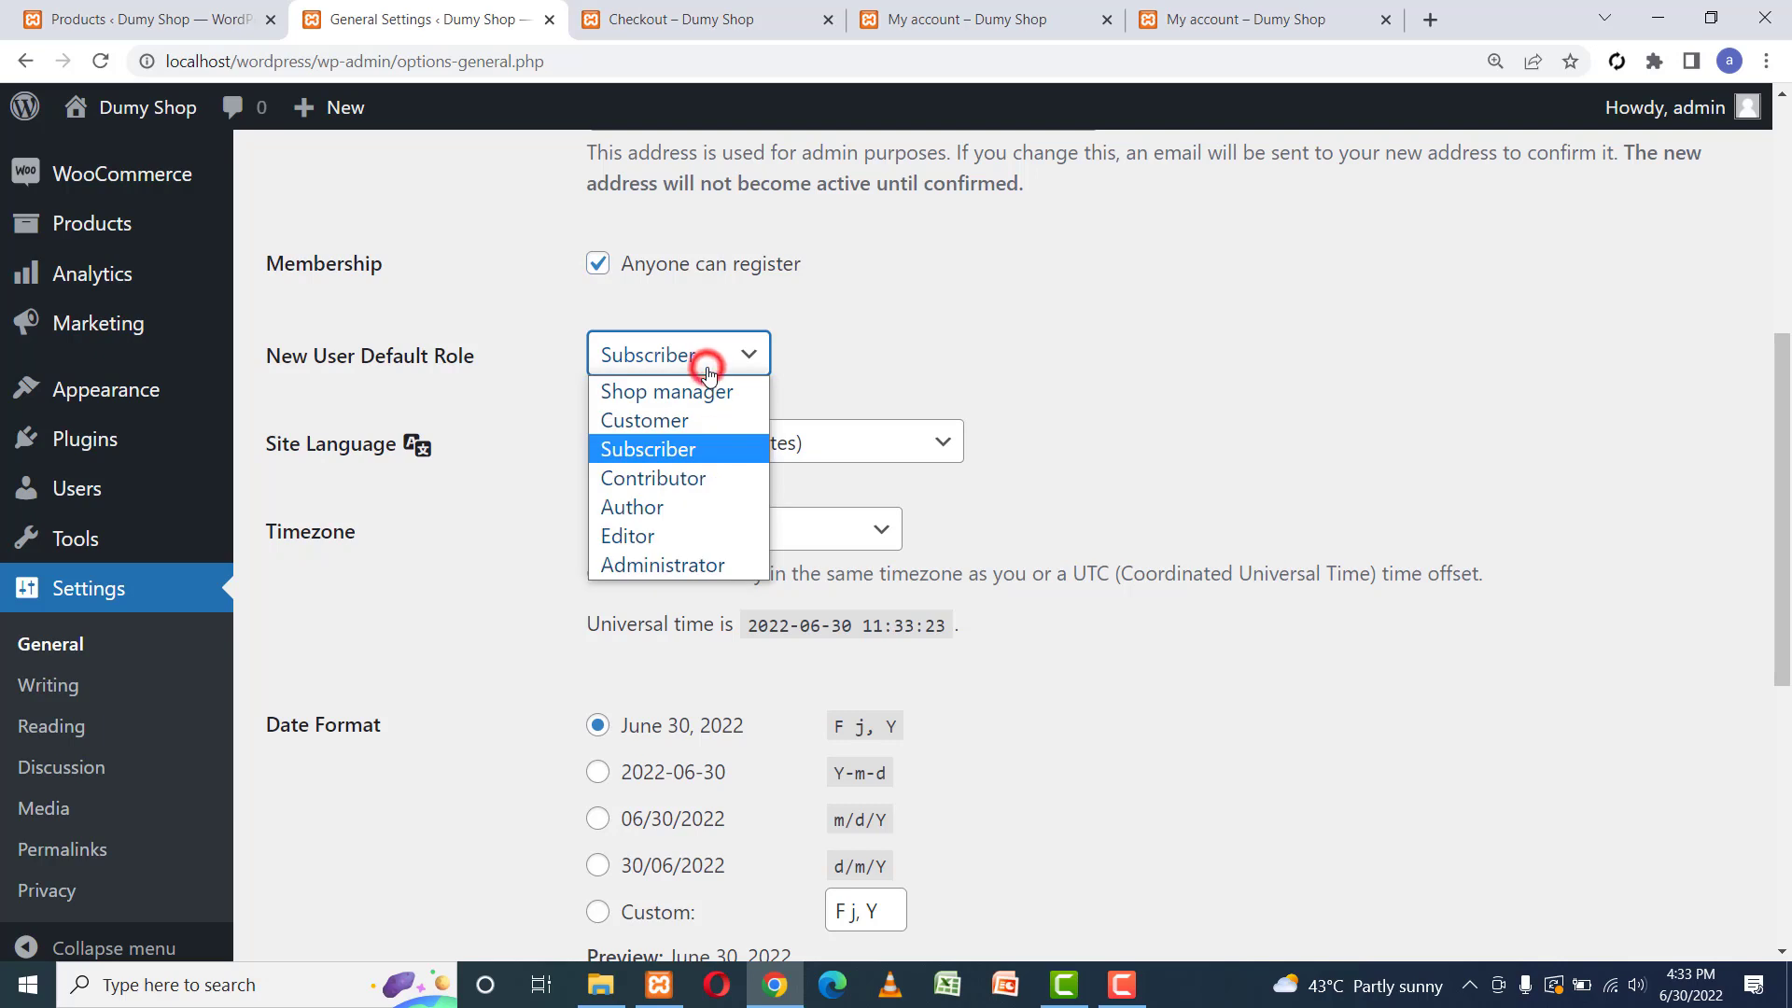
pyautogui.click(659, 425)
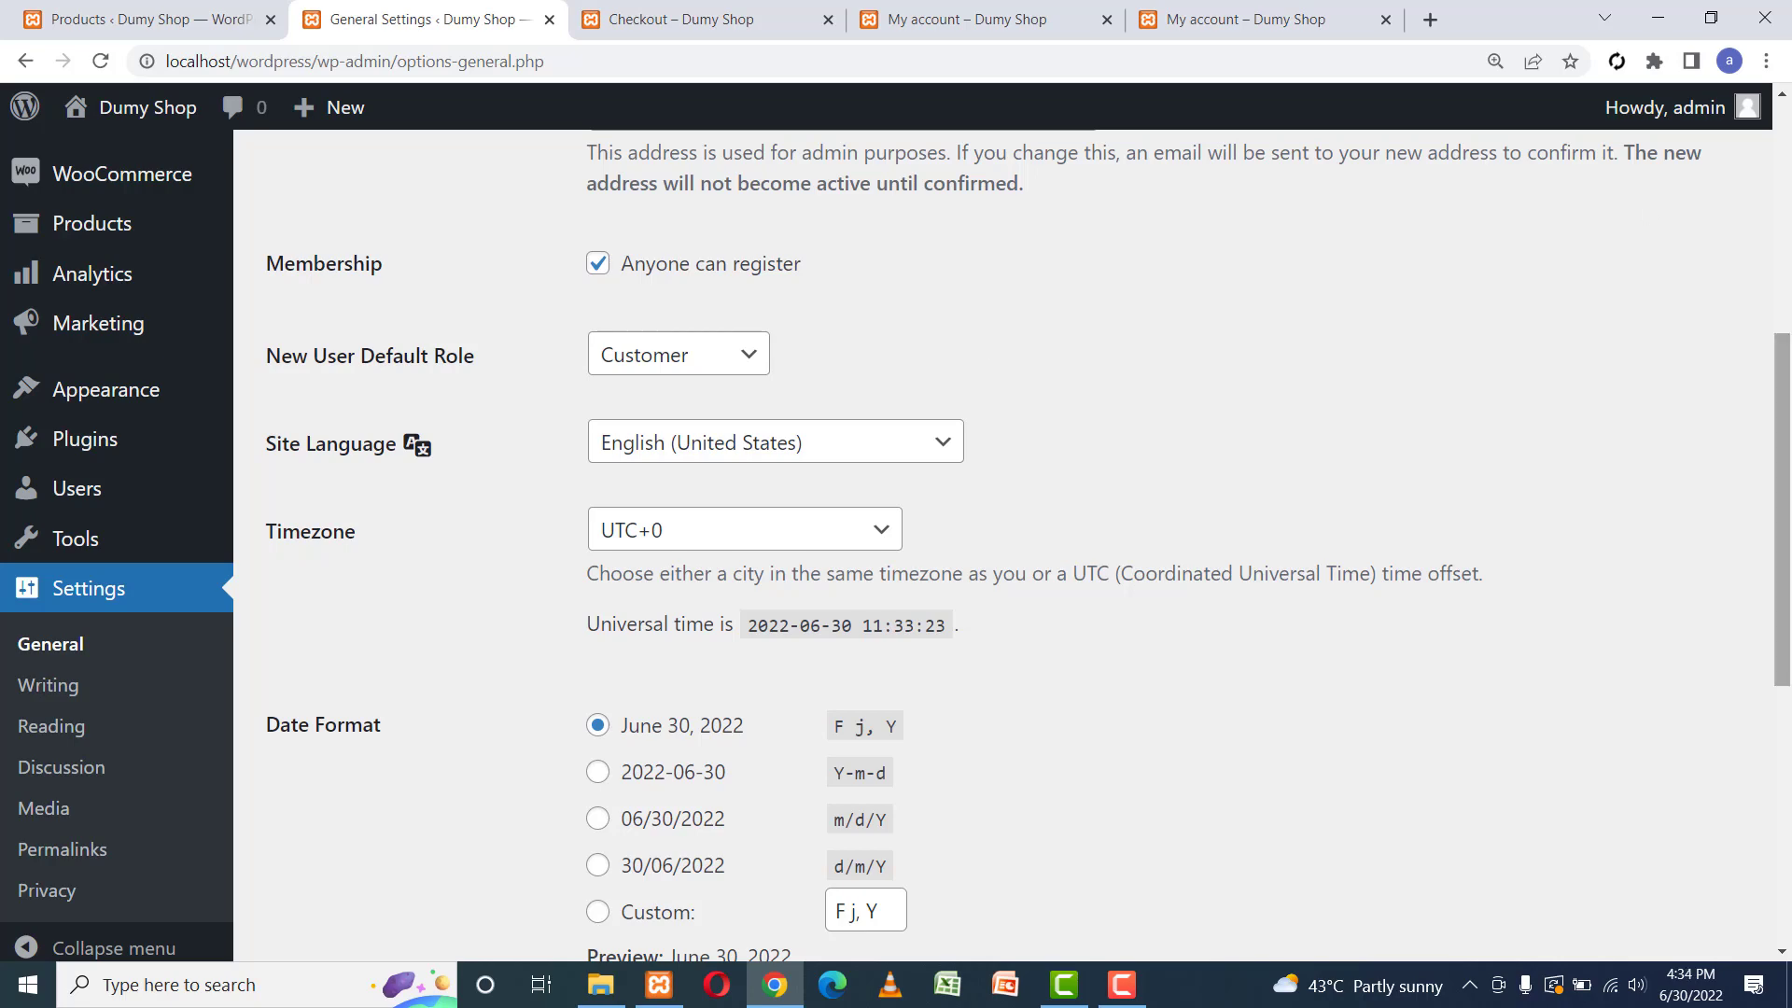
pyautogui.scroll(-7, 1778, 390)
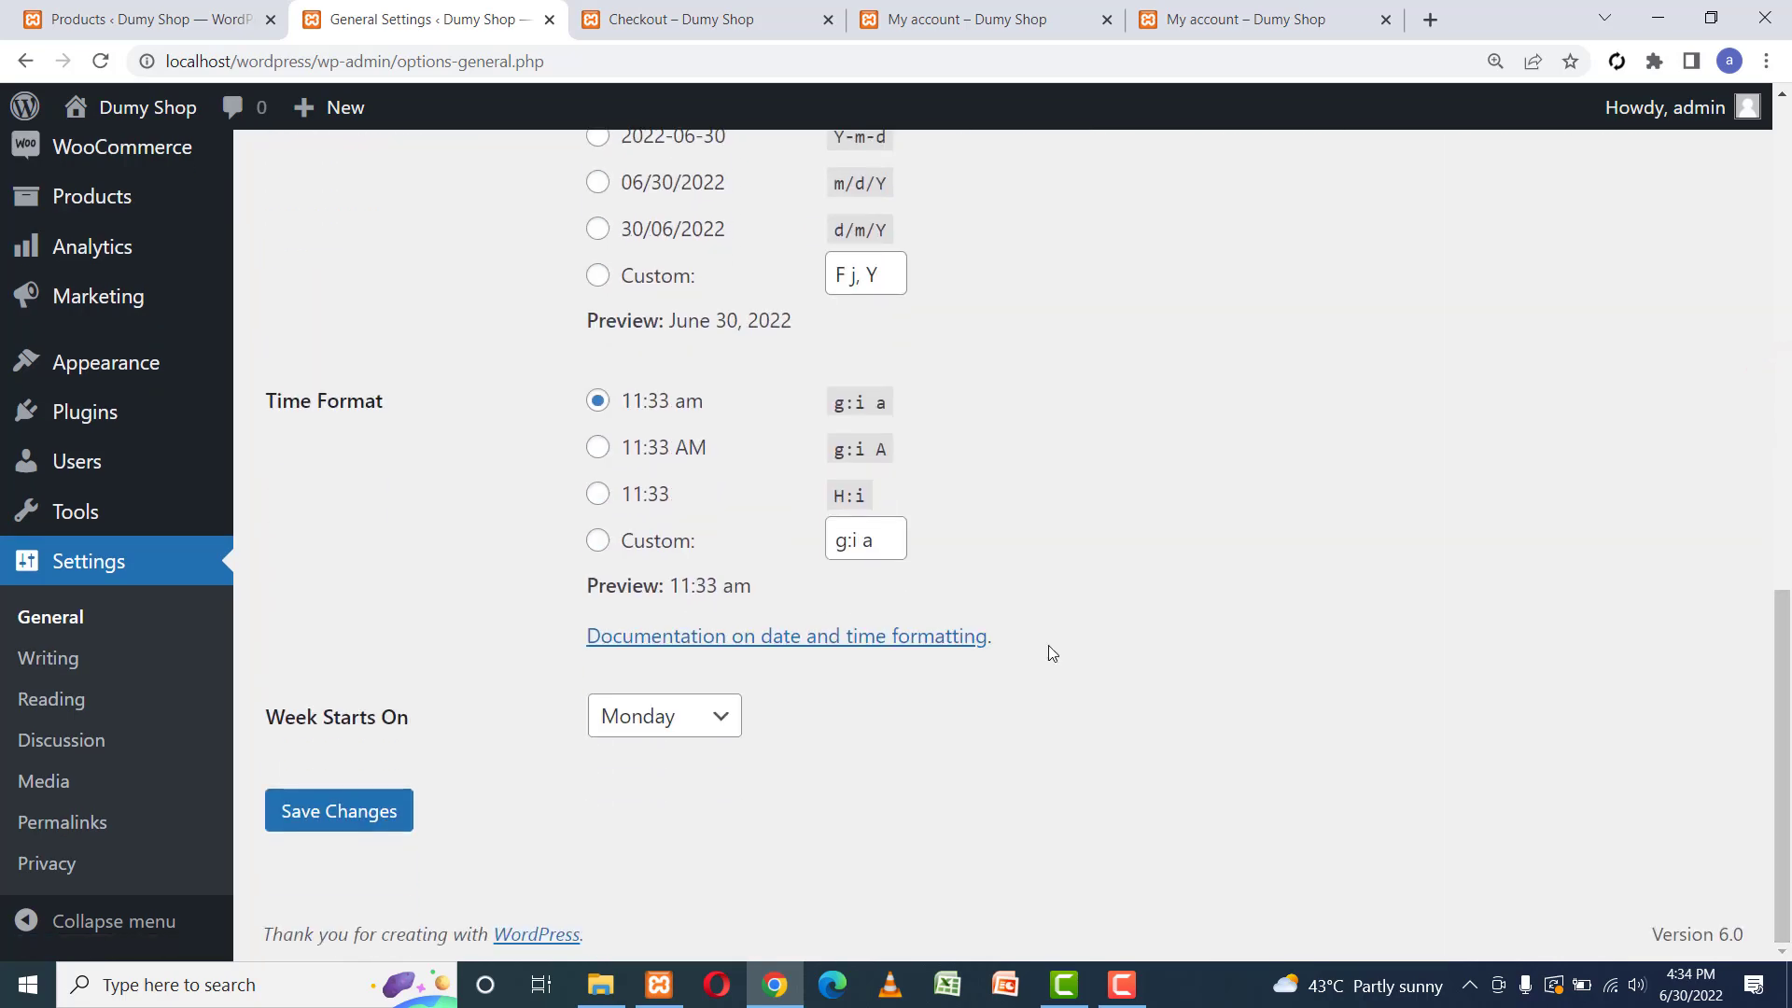
pyautogui.click(362, 808)
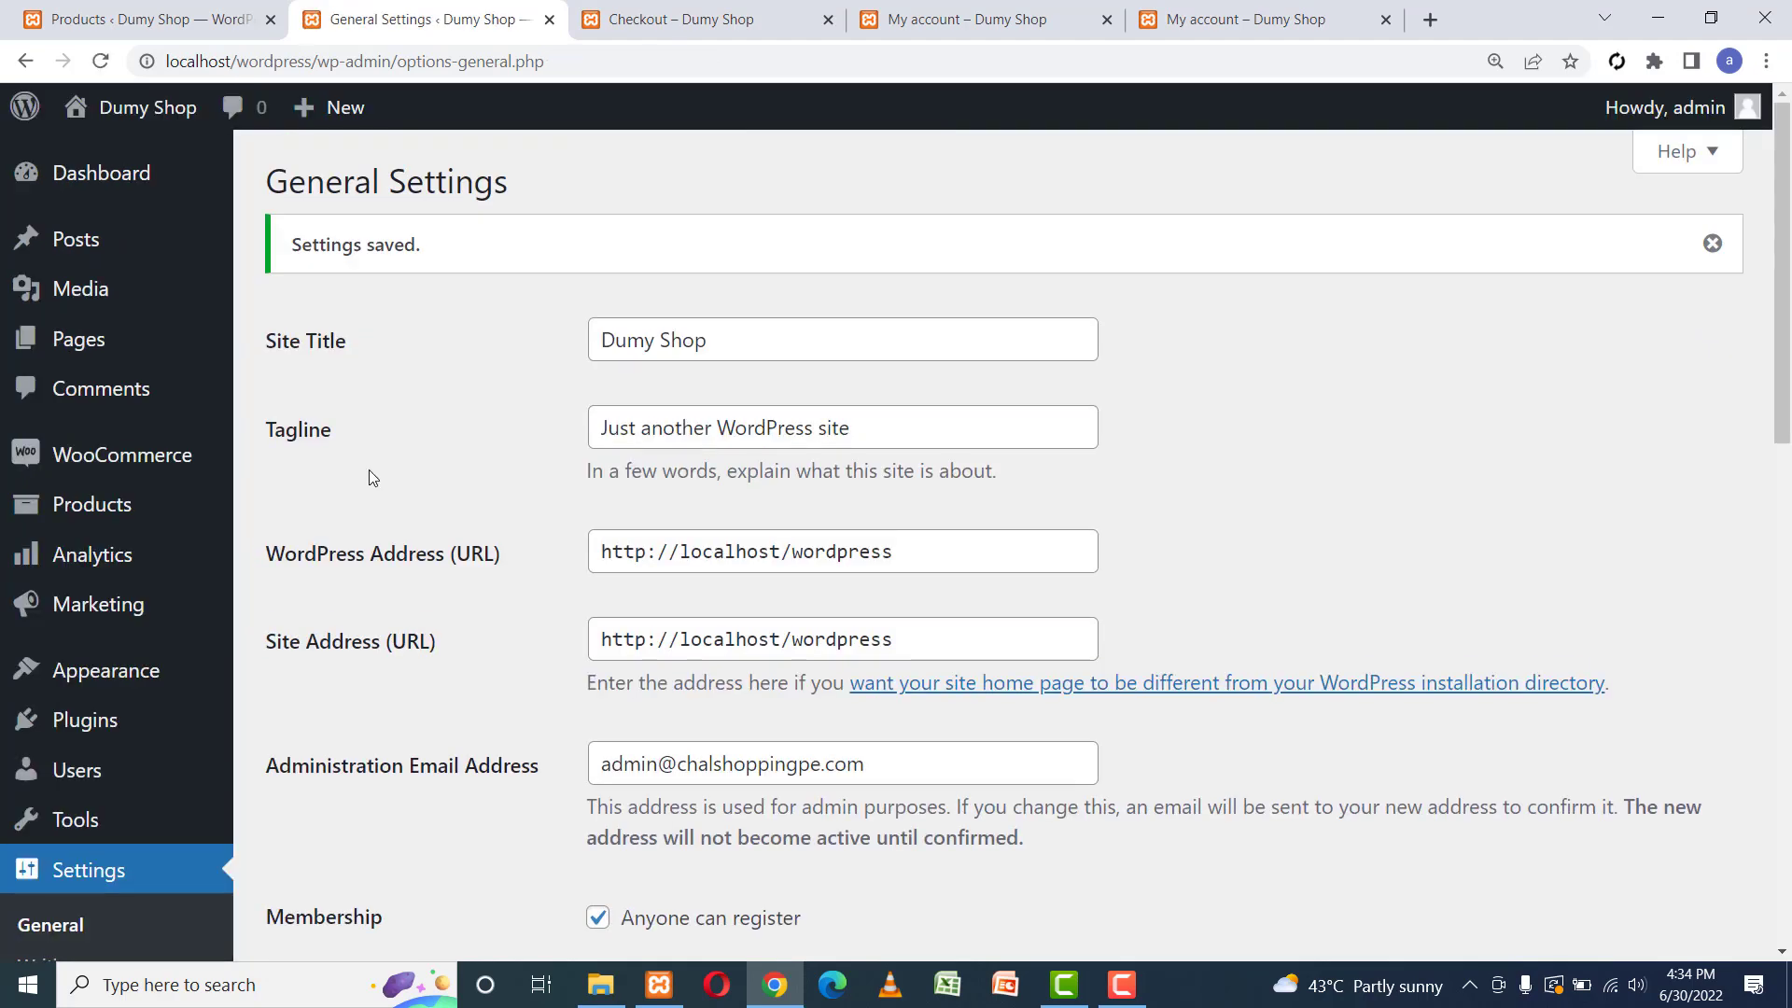
pyautogui.moveTo(98, 471)
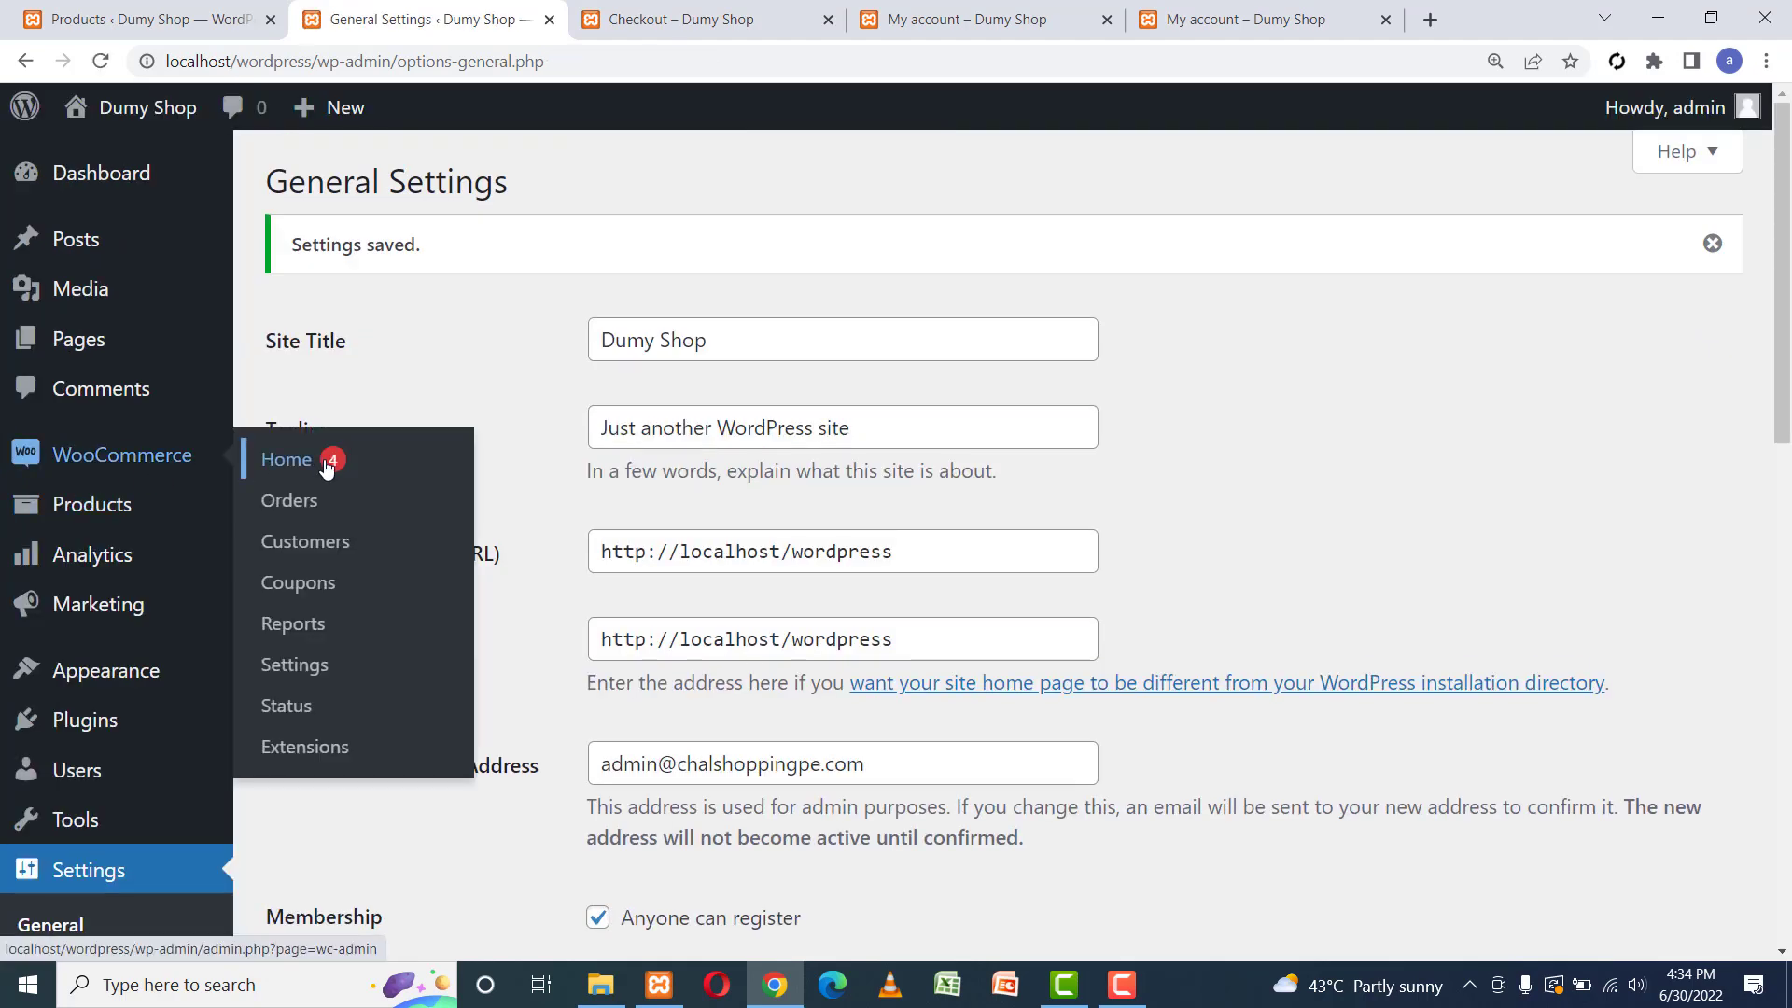
# Open WooCommerce Settings, showing the store address and Pakistani rupee currency.
pyautogui.click(311, 666)
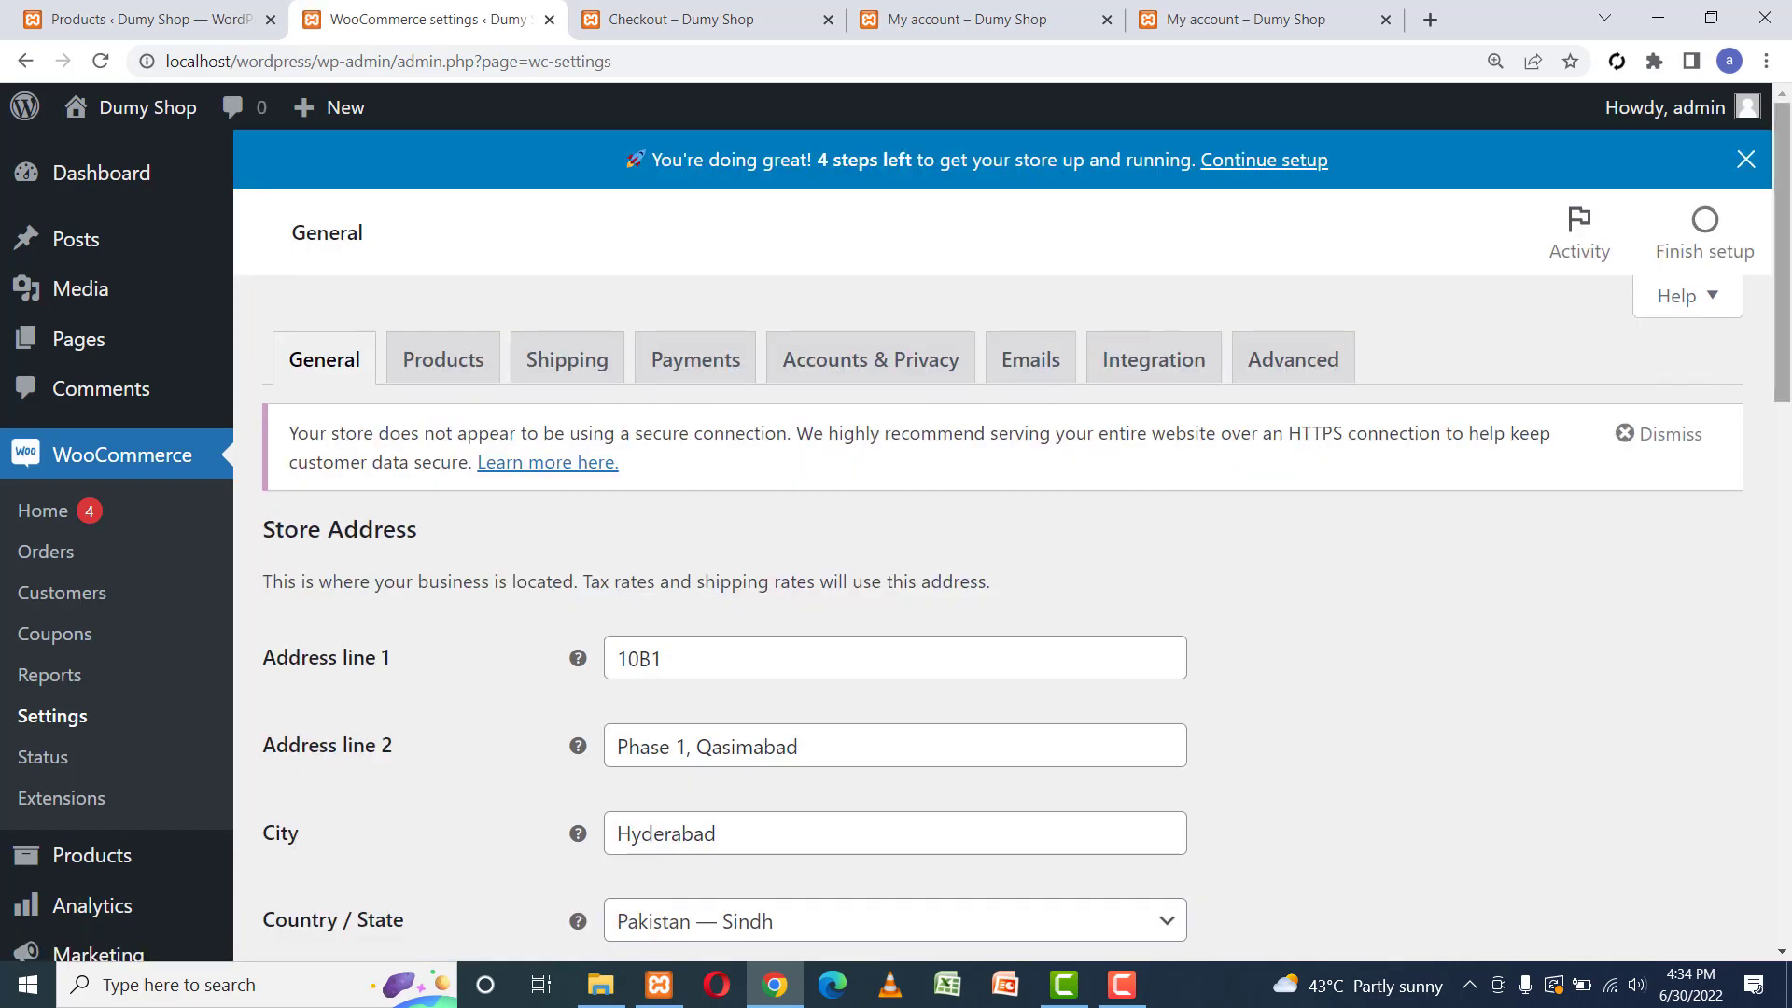
pyautogui.moveTo(1783, 333); pyautogui.dragTo(1740, 264)
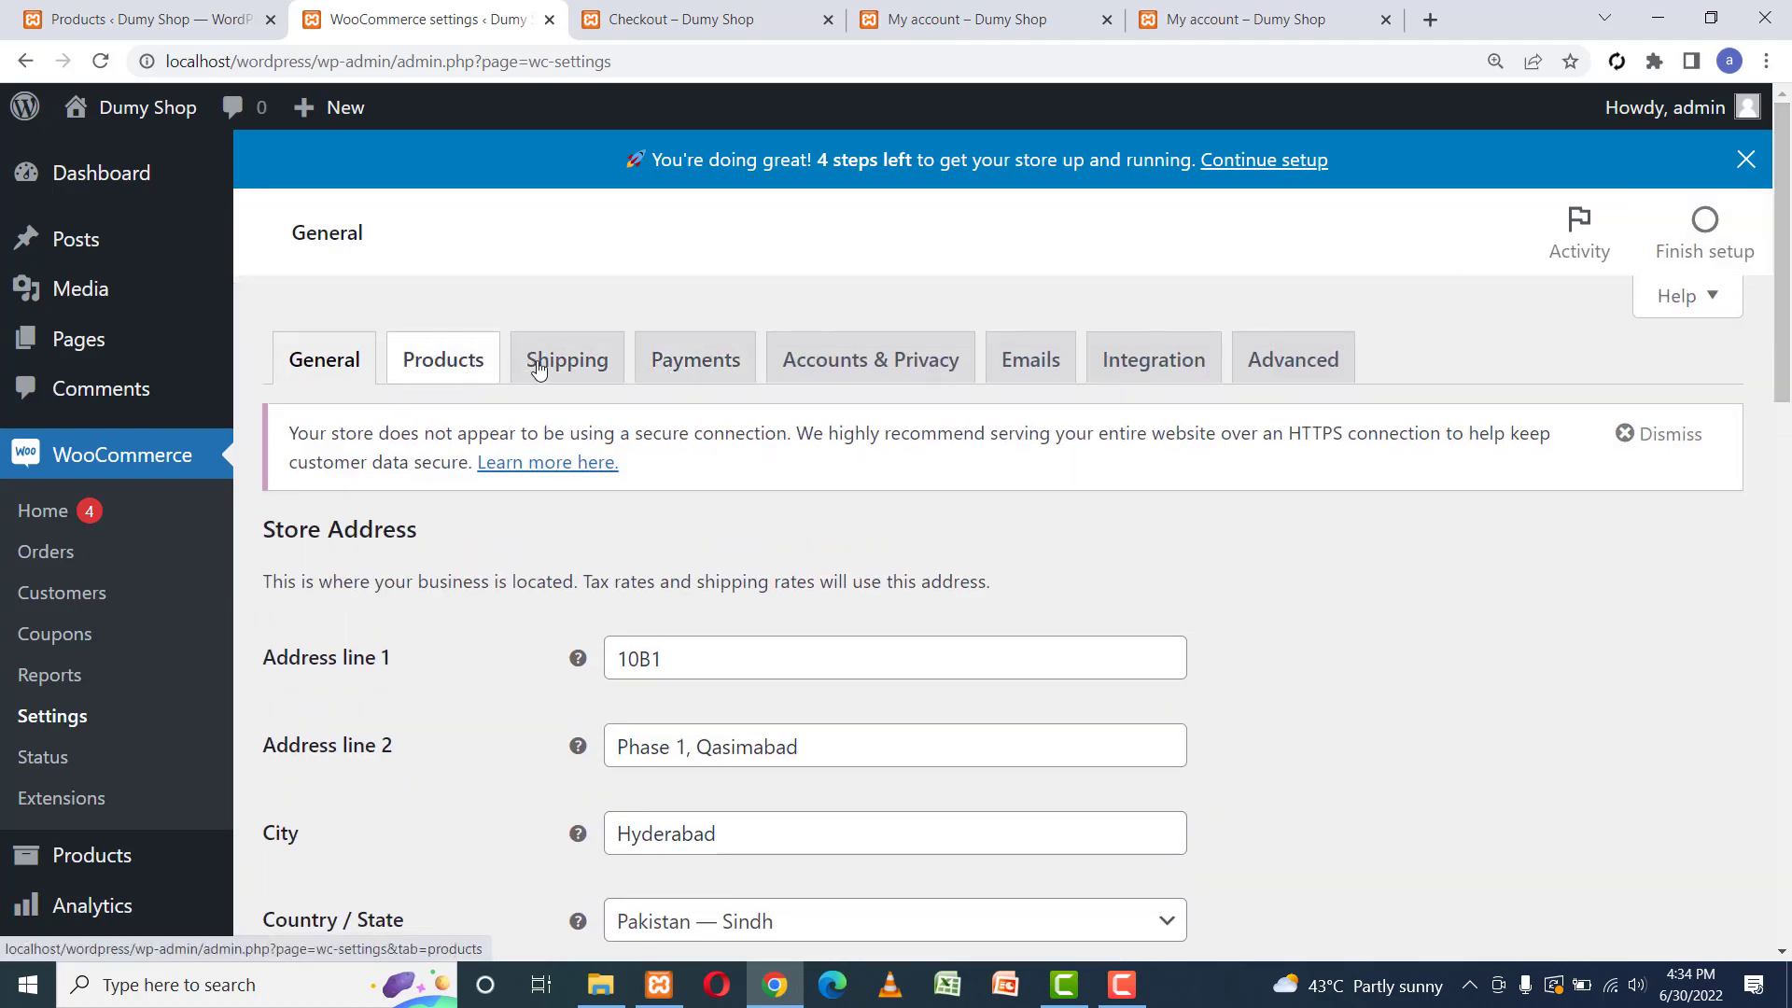
# On Accounts & Privacy, disable guest checkout and allow login and account creation at checkout.
pyautogui.click(855, 358)
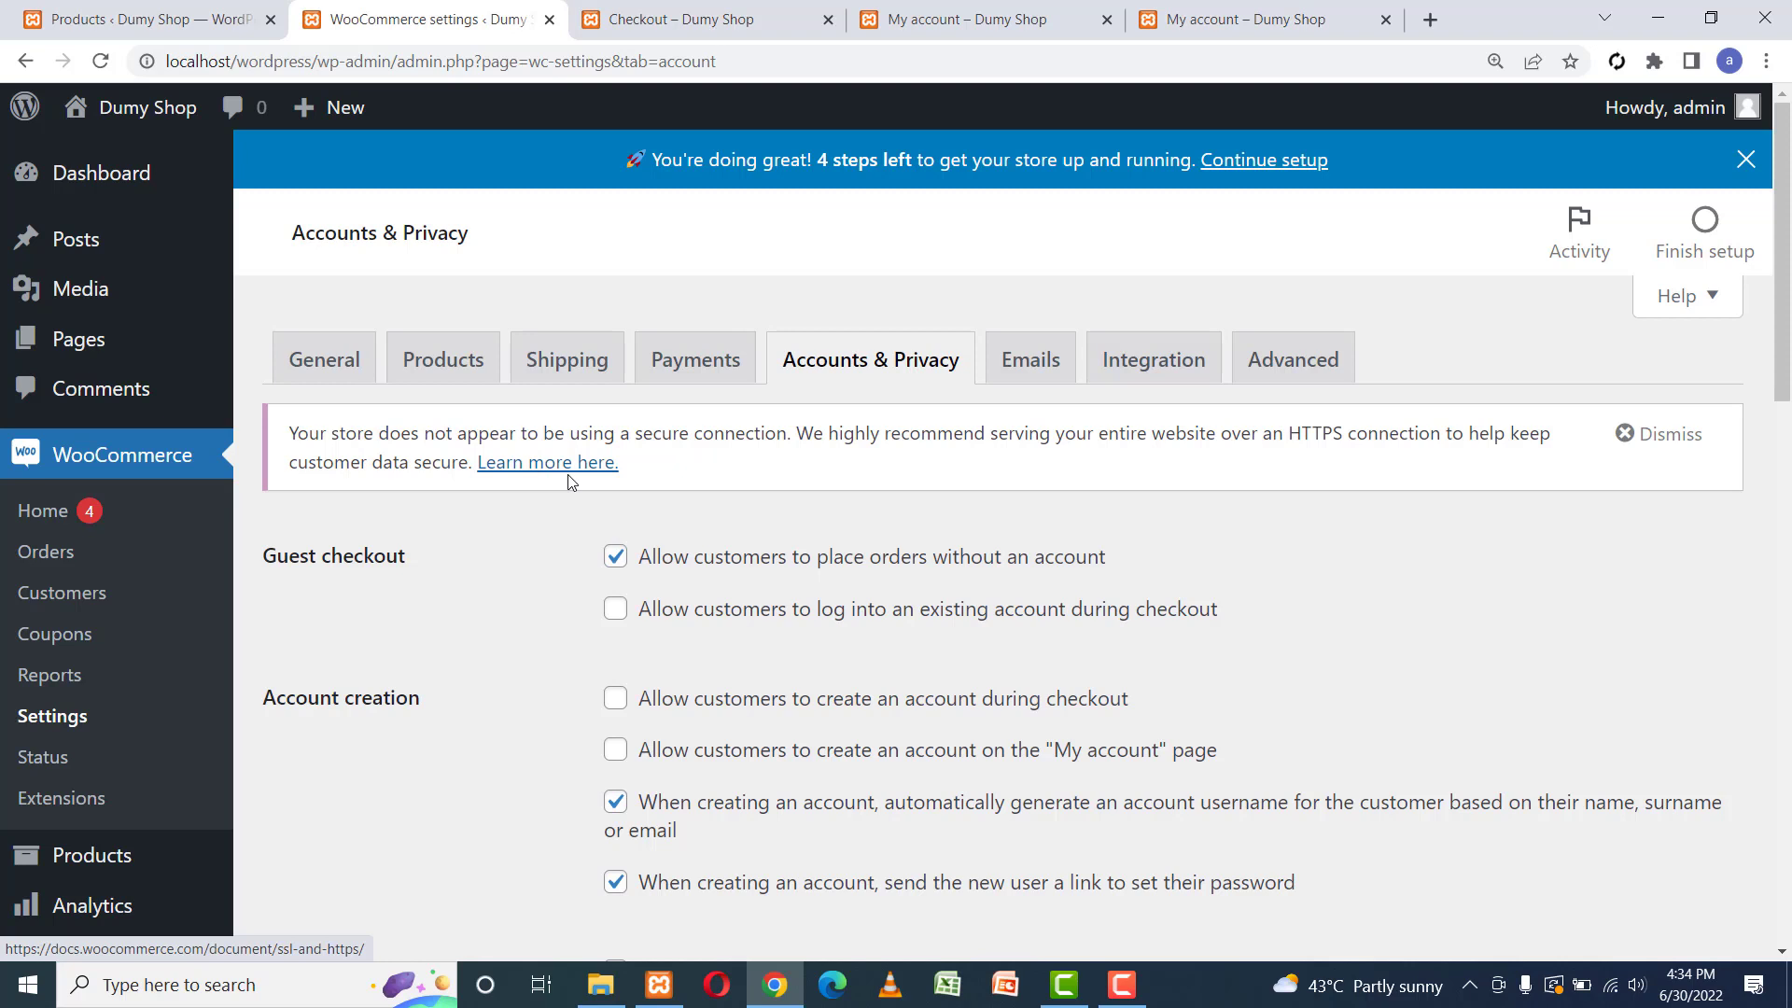
pyautogui.click(615, 557)
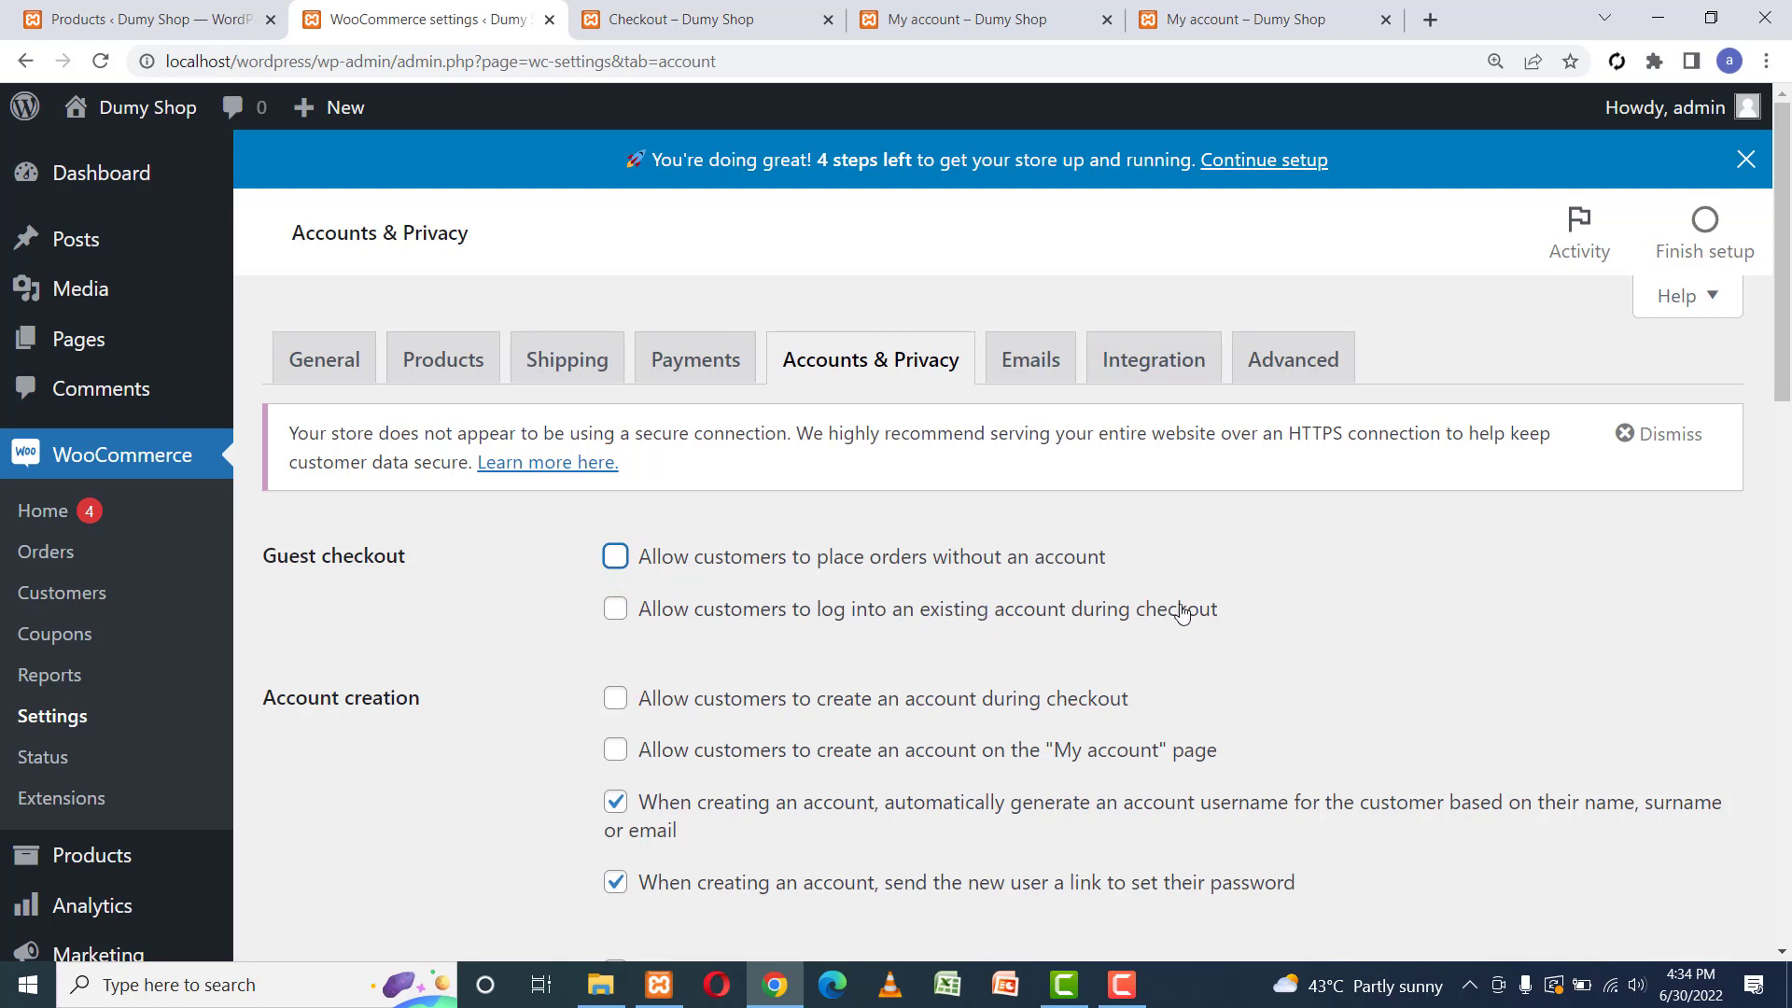
pyautogui.click(615, 608)
pyautogui.click(489, 642)
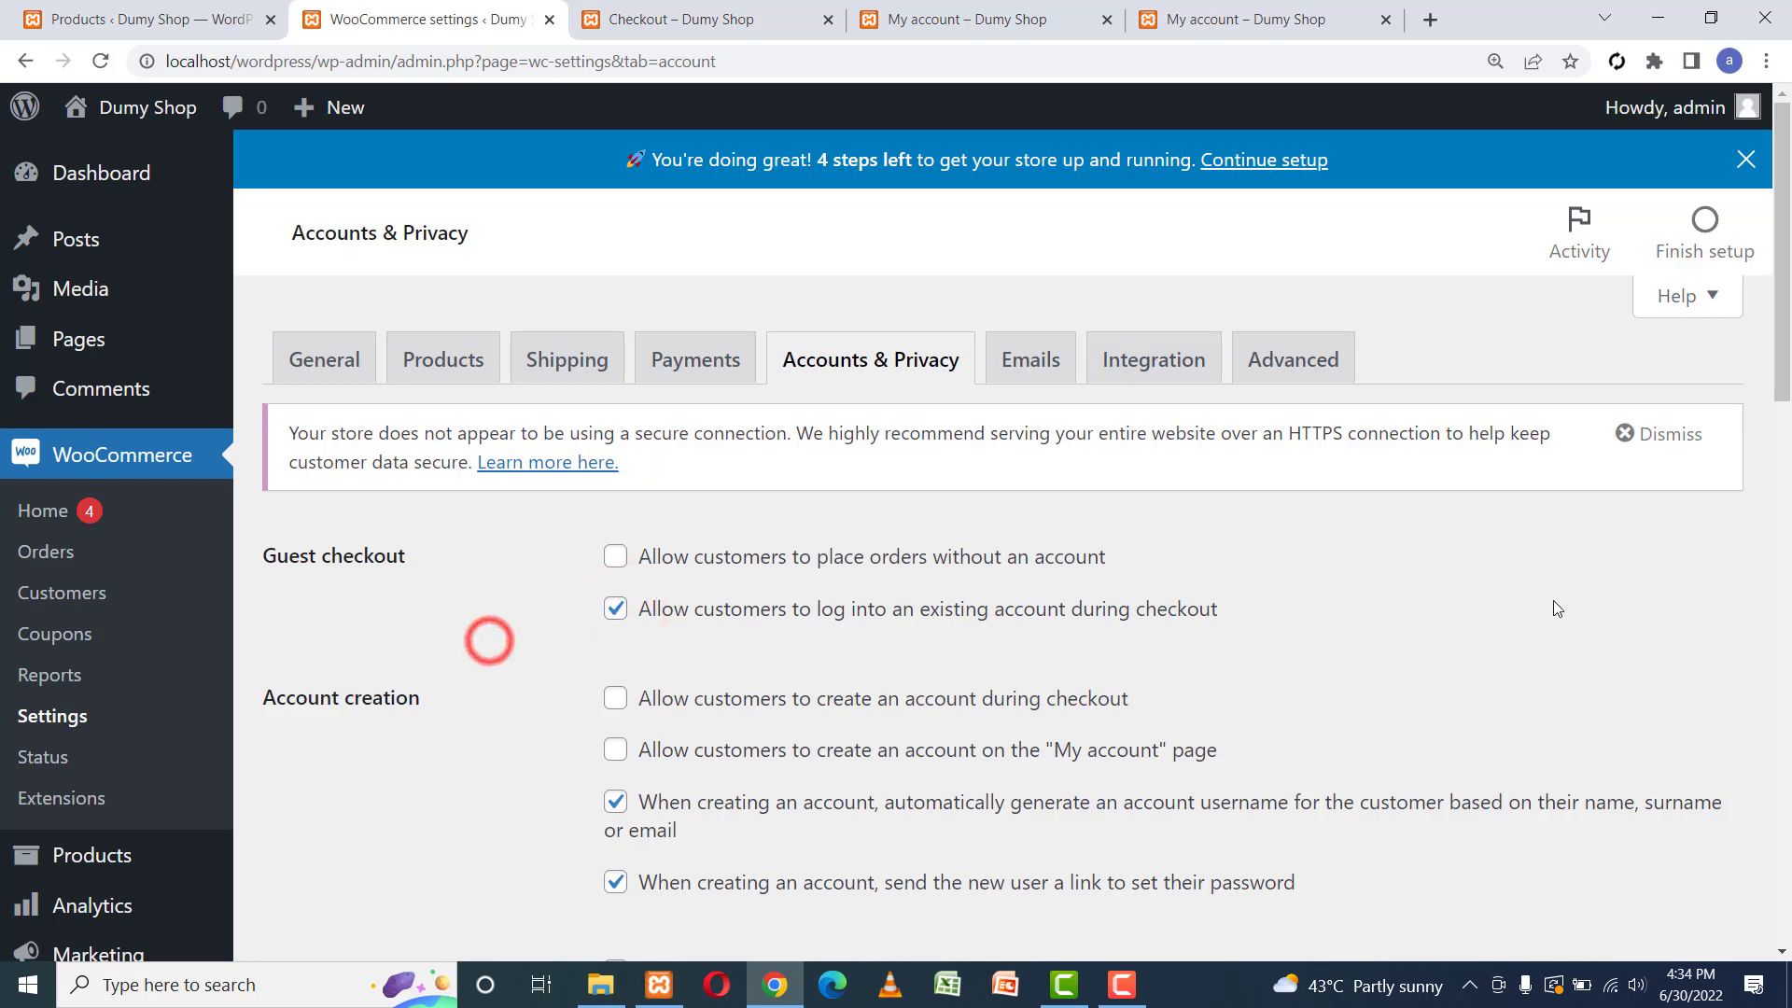
pyautogui.moveTo(1783, 330); pyautogui.dragTo(1783, 434)
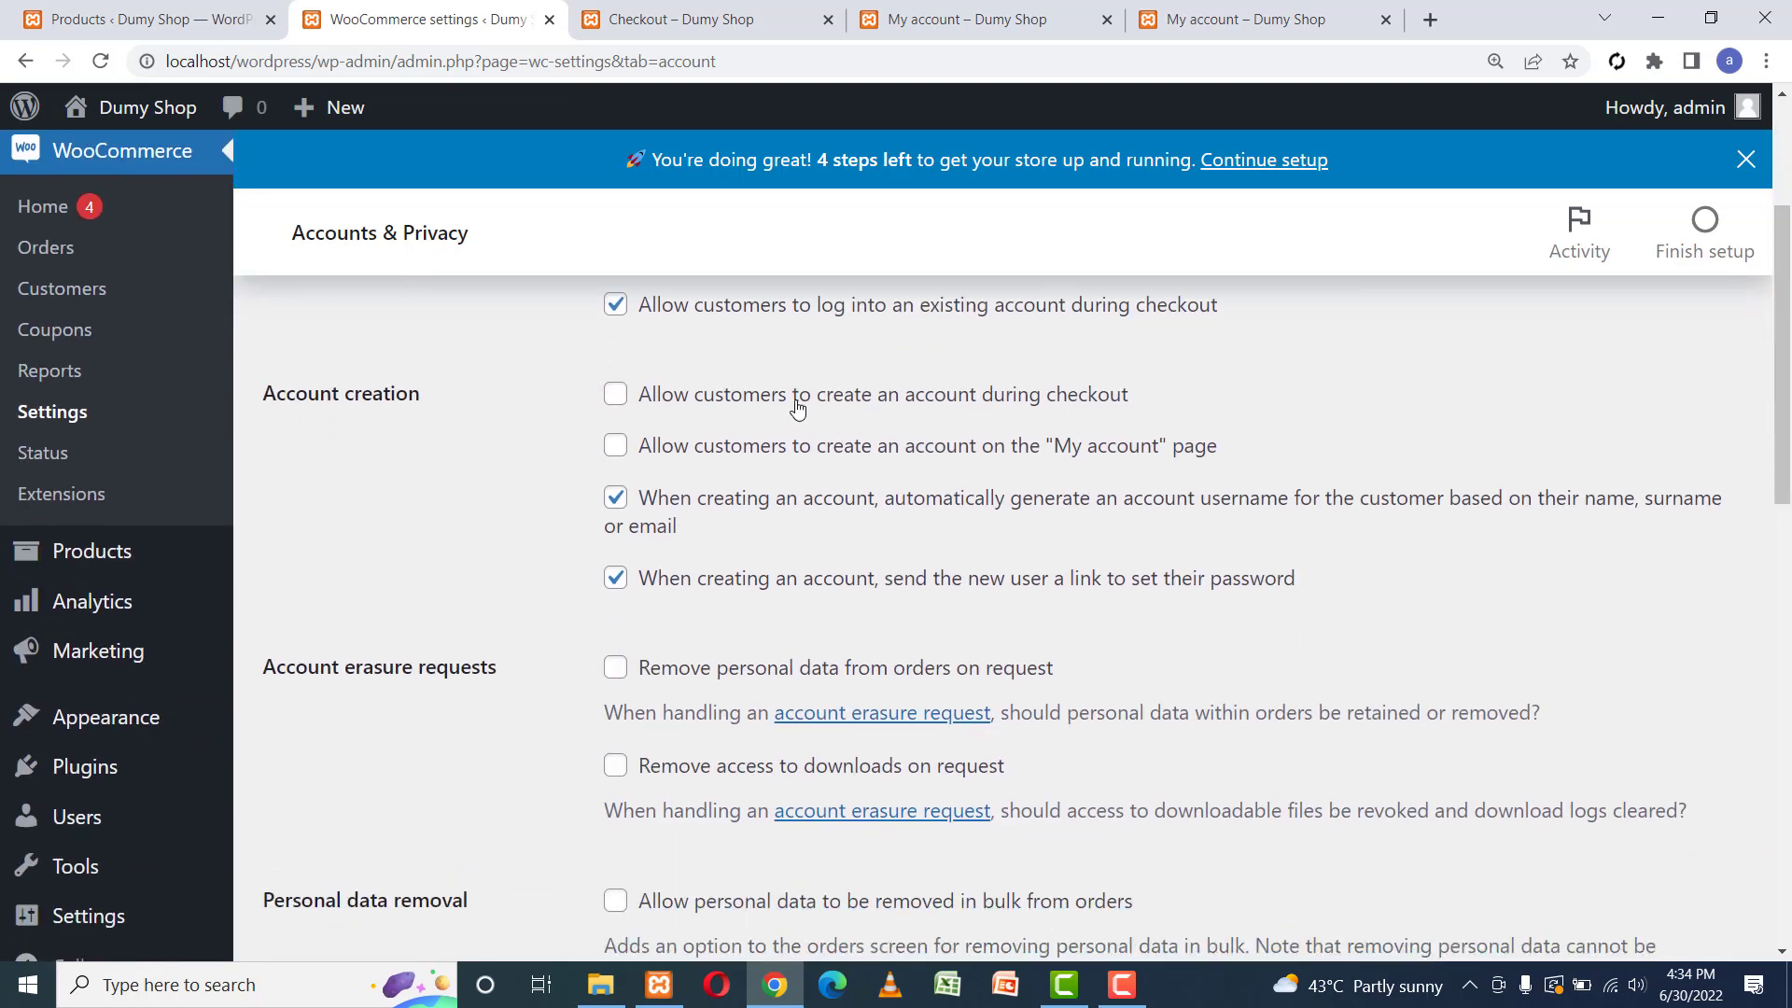
pyautogui.click(960, 397)
# Allow account creation on My account, turn off set-password link emails, and save.
pyautogui.scroll(-1, 961, 400)
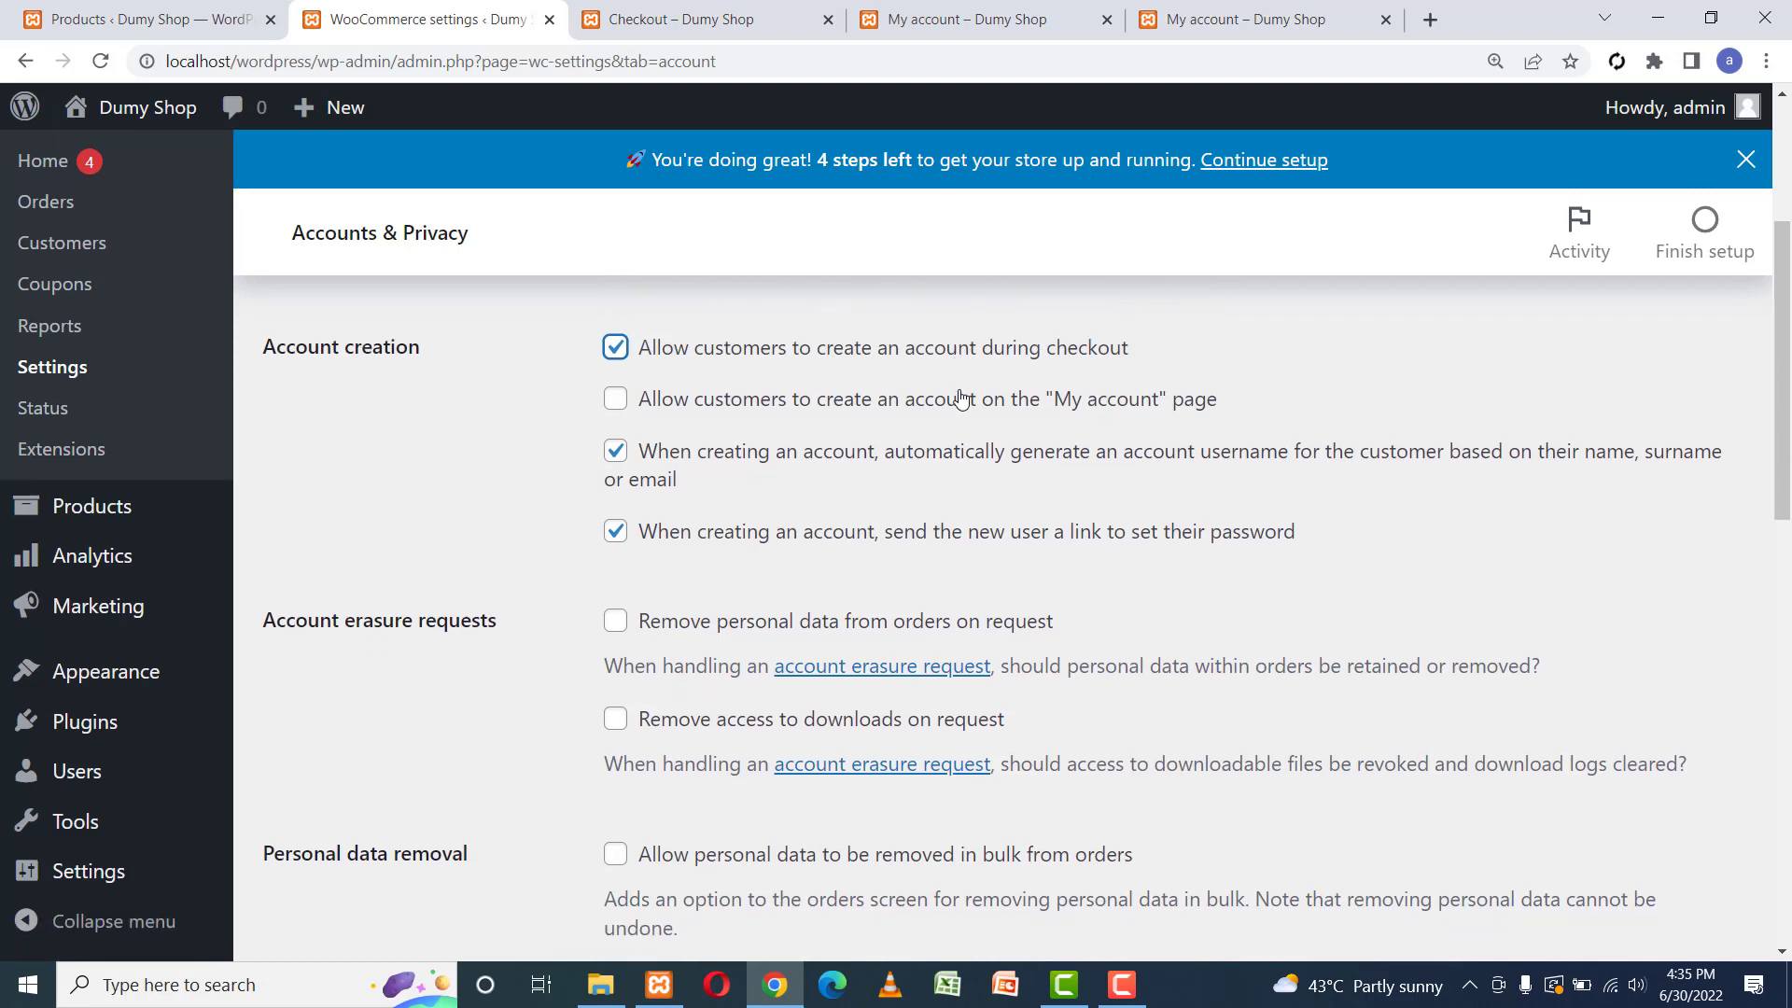
pyautogui.click(740, 398)
pyautogui.moveTo(1783, 425); pyautogui.dragTo(1786, 452)
pyautogui.click(616, 449)
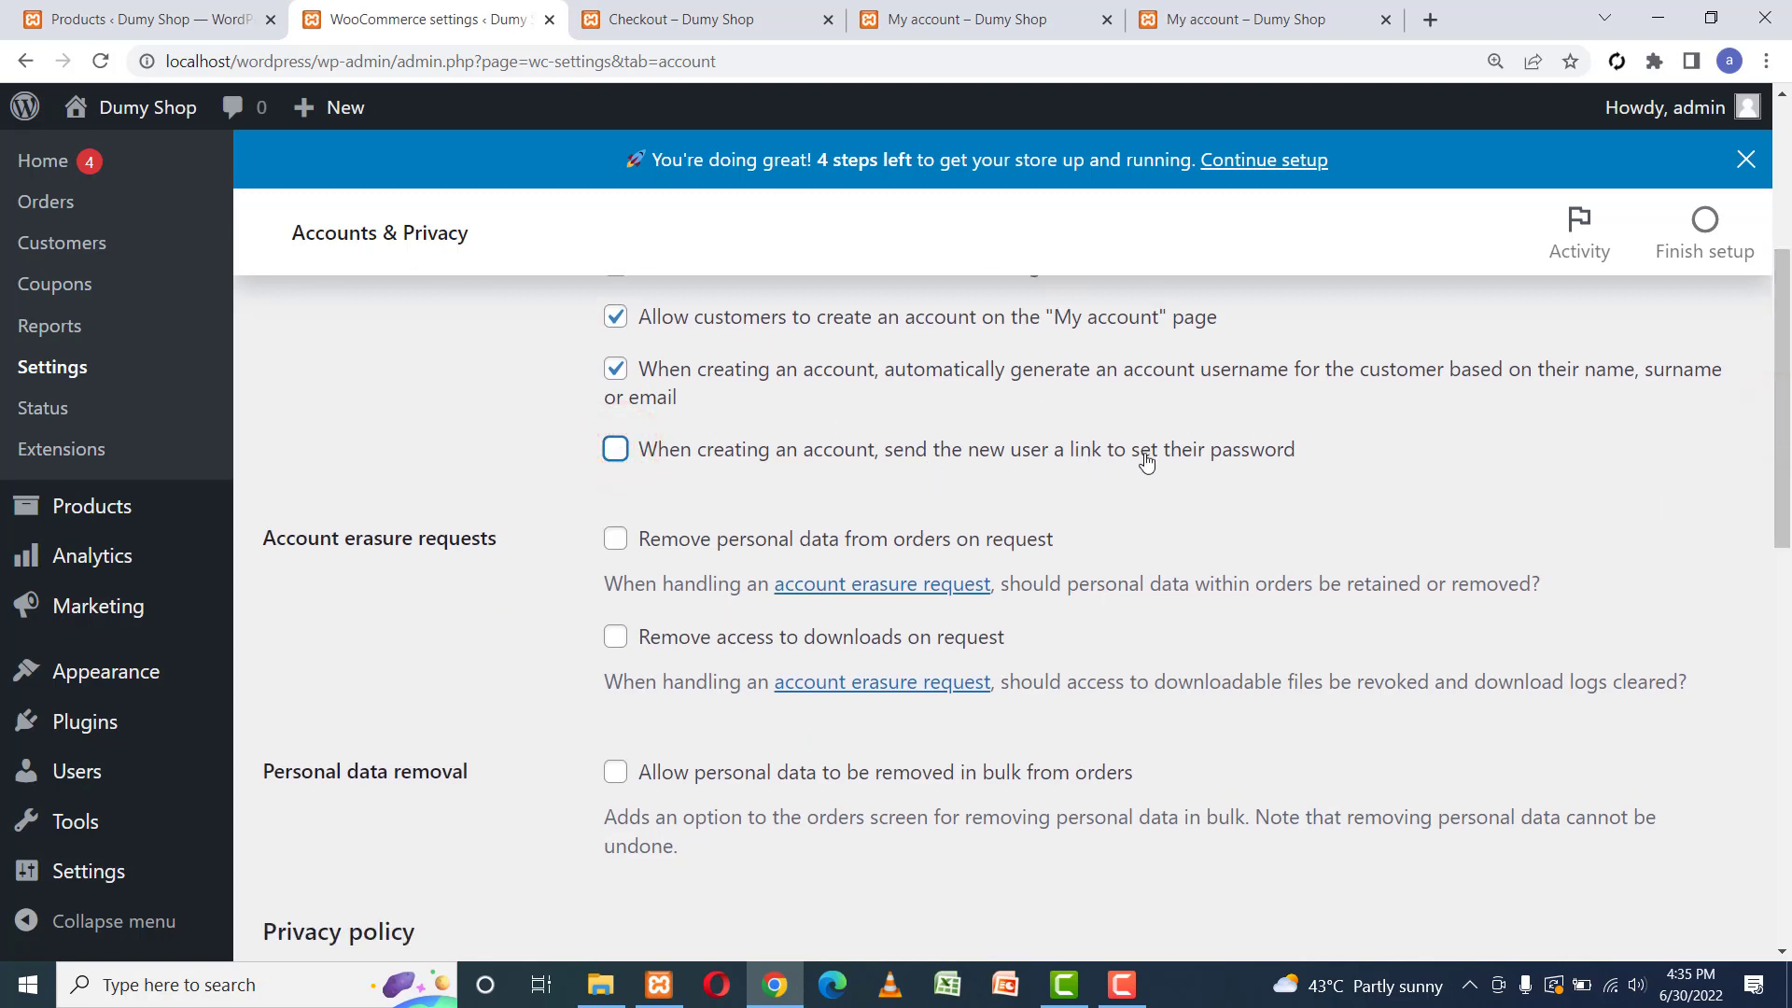
pyautogui.scroll(-2, 771, 417)
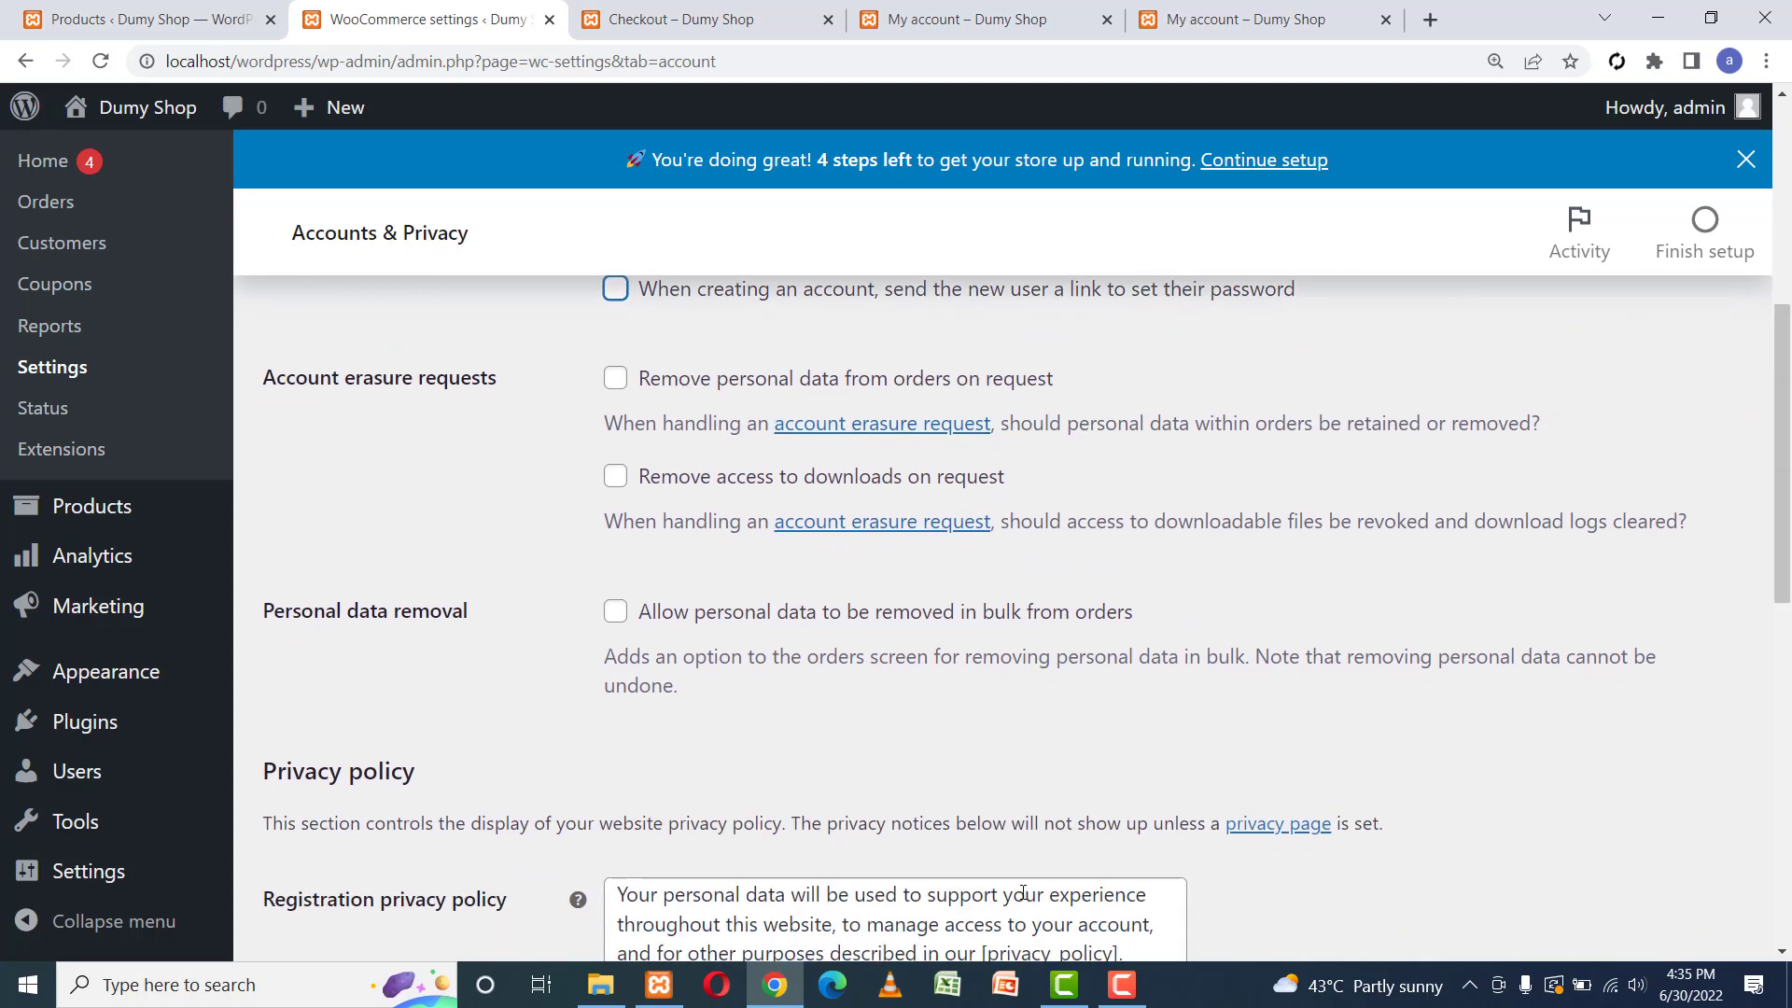
pyautogui.moveTo(1777, 580); pyautogui.dragTo(1778, 918)
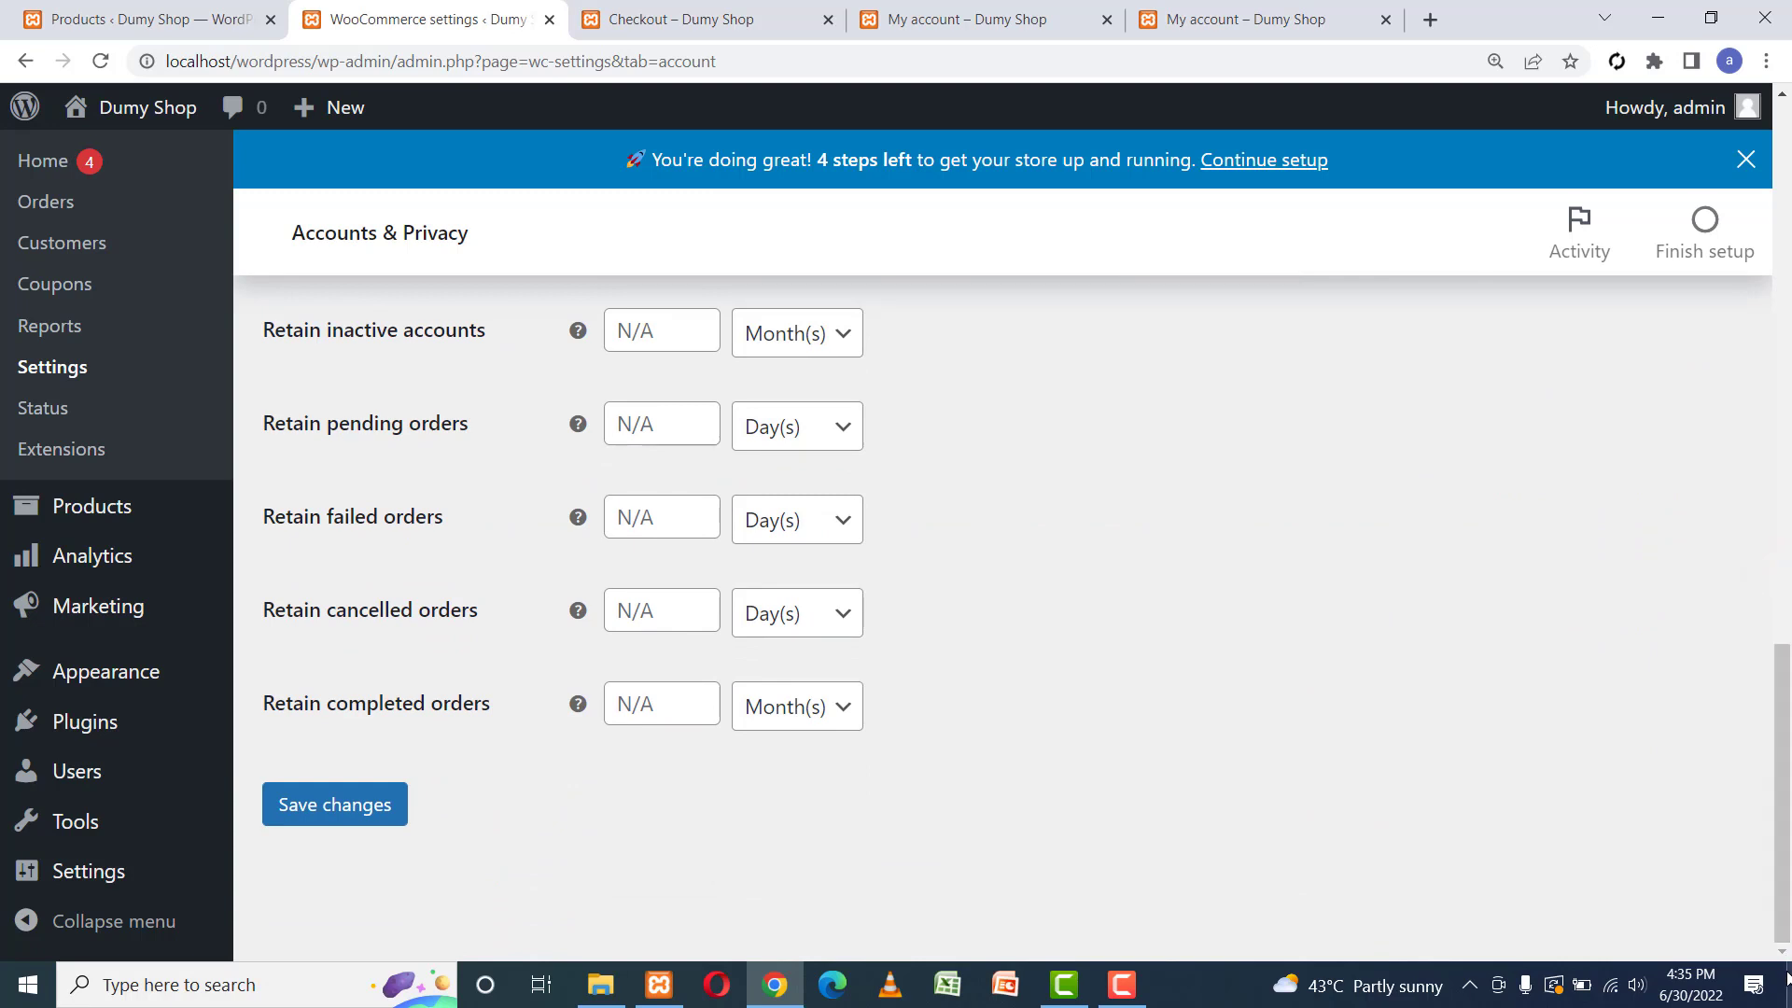
pyautogui.click(344, 804)
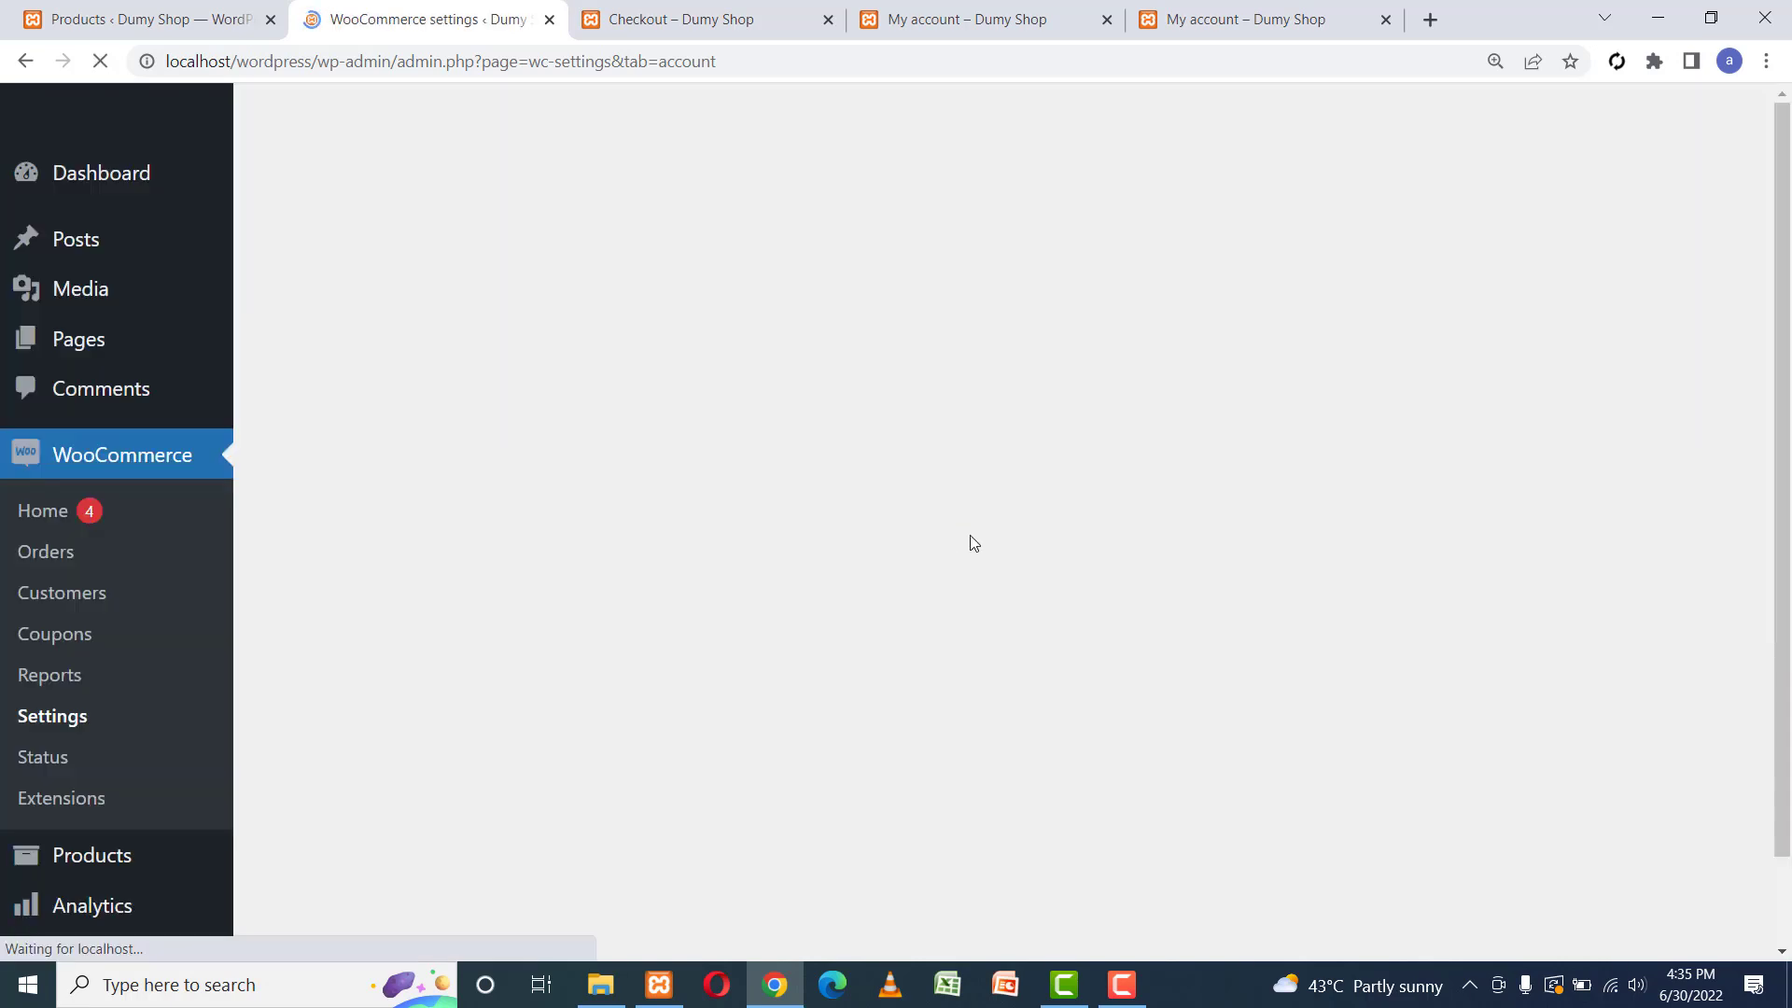
# Reload the shop's My account page as the logged-in administrator.
pyautogui.click(1233, 11)
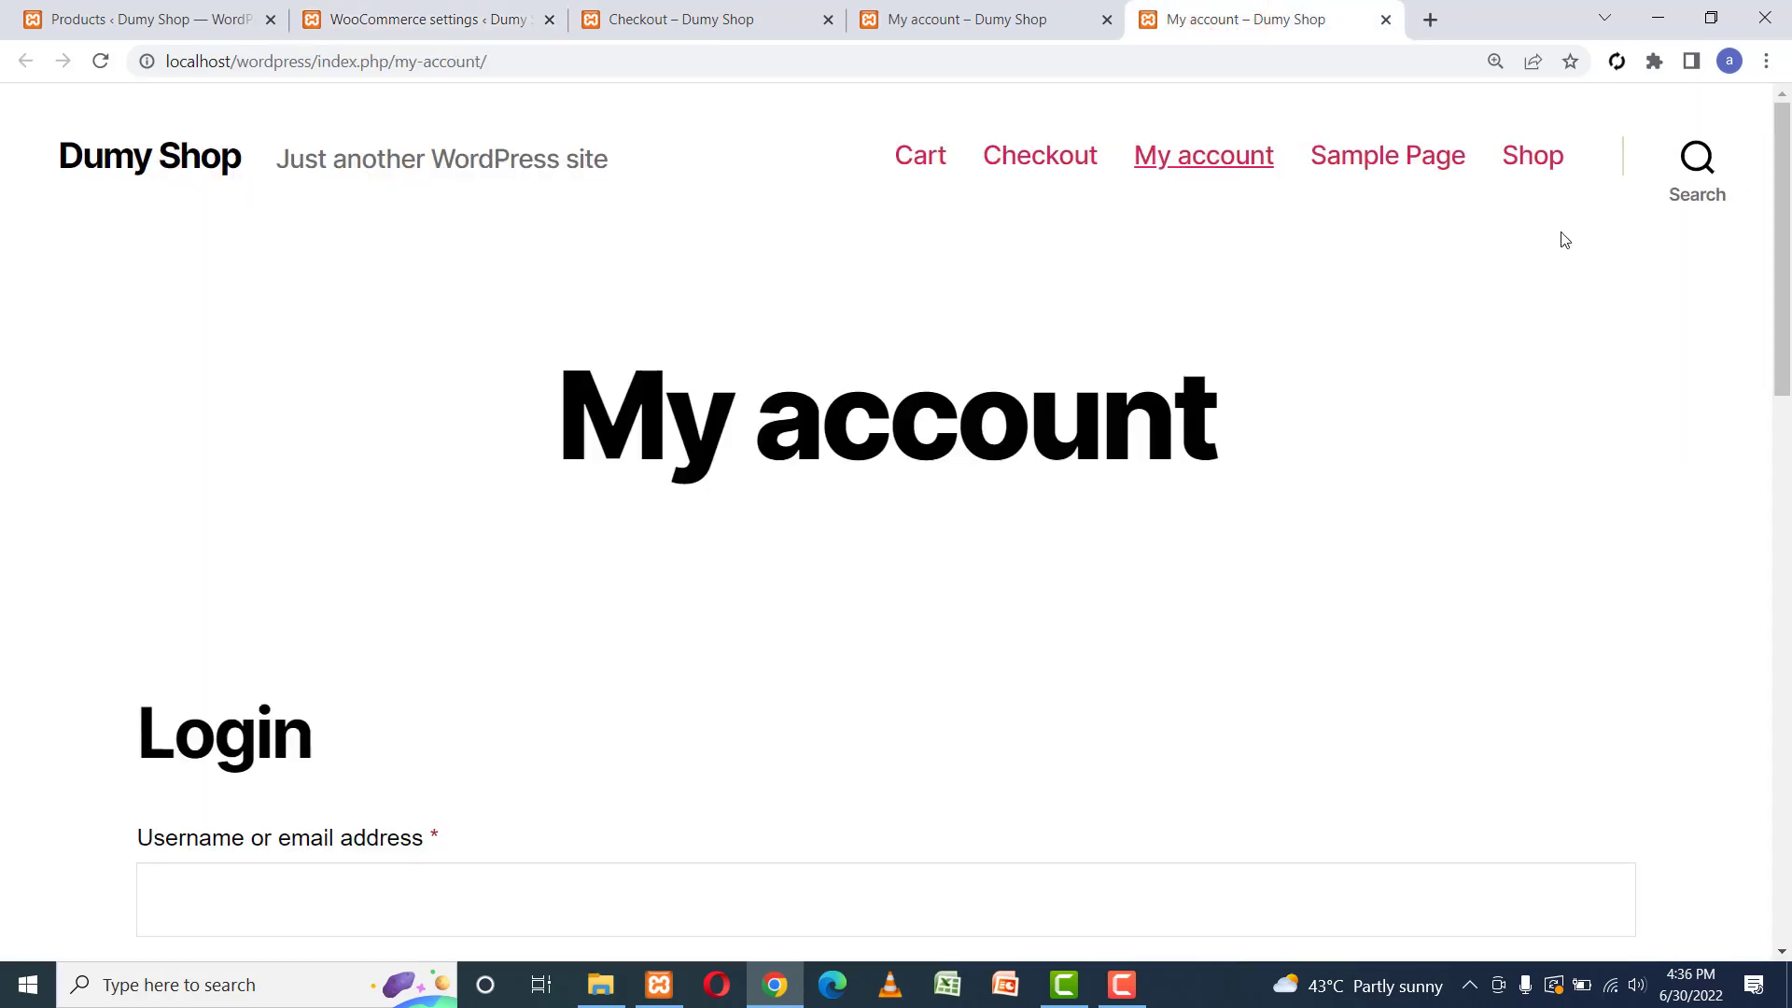
pyautogui.moveTo(1781, 208); pyautogui.dragTo(1788, 131)
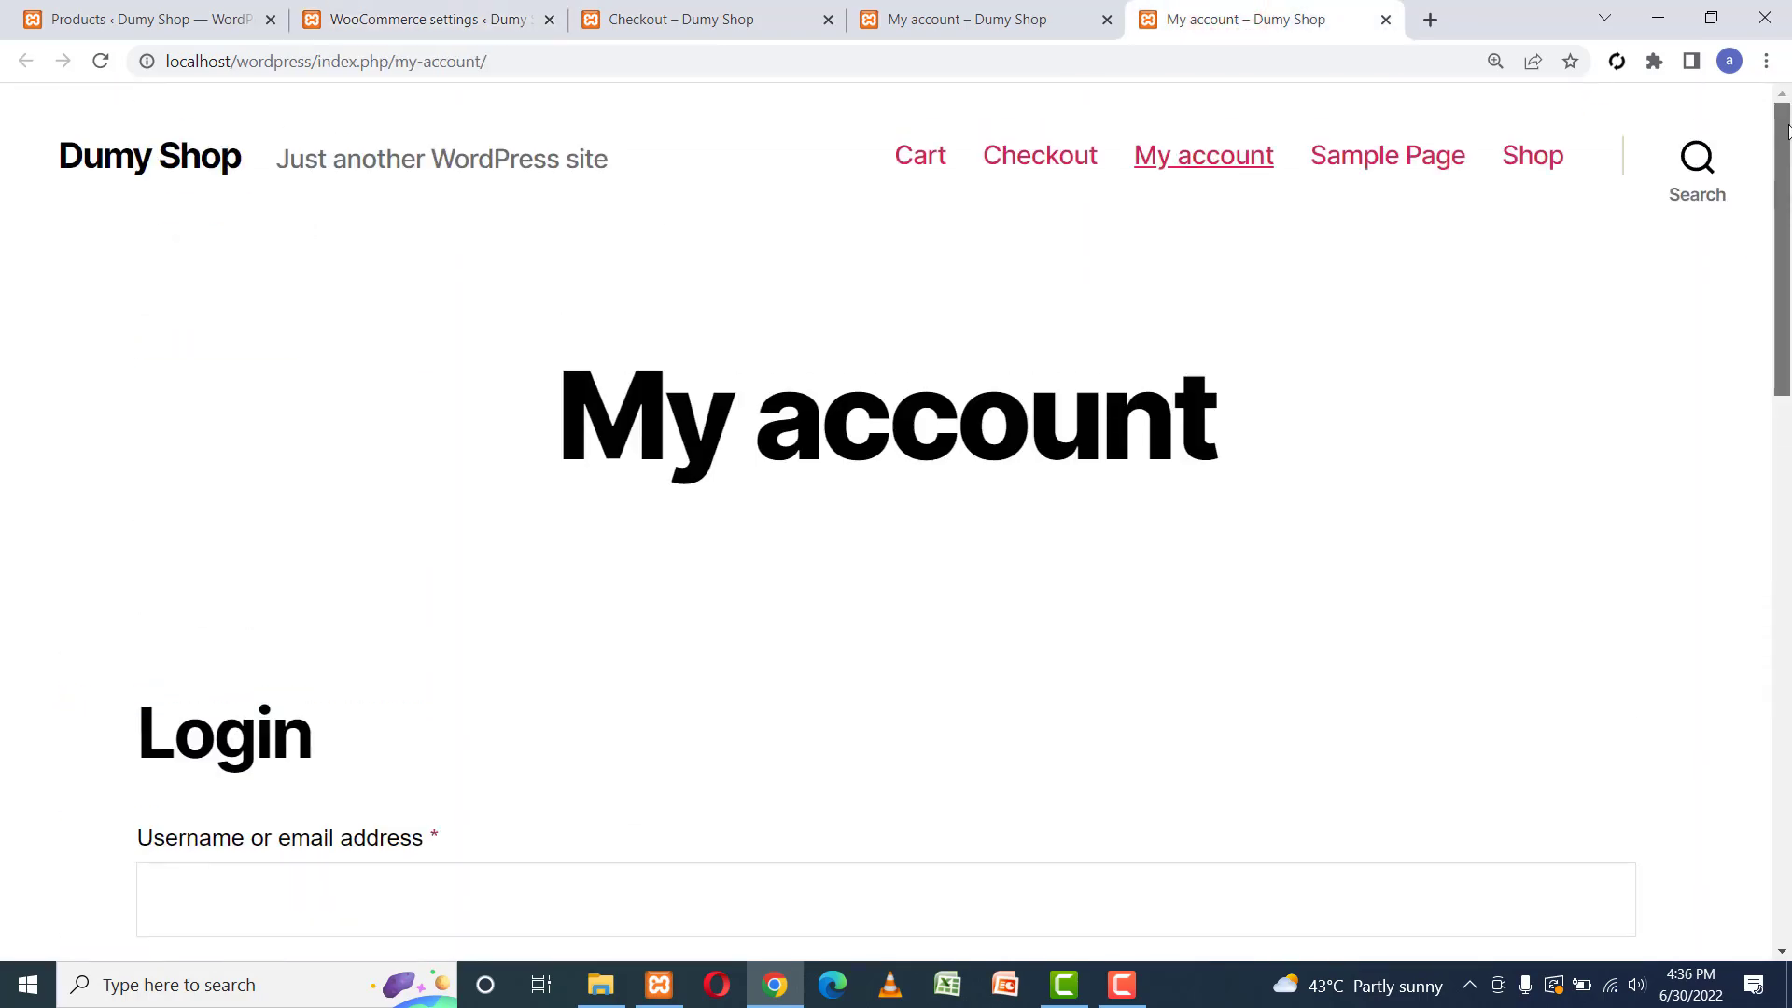
pyautogui.click(105, 65)
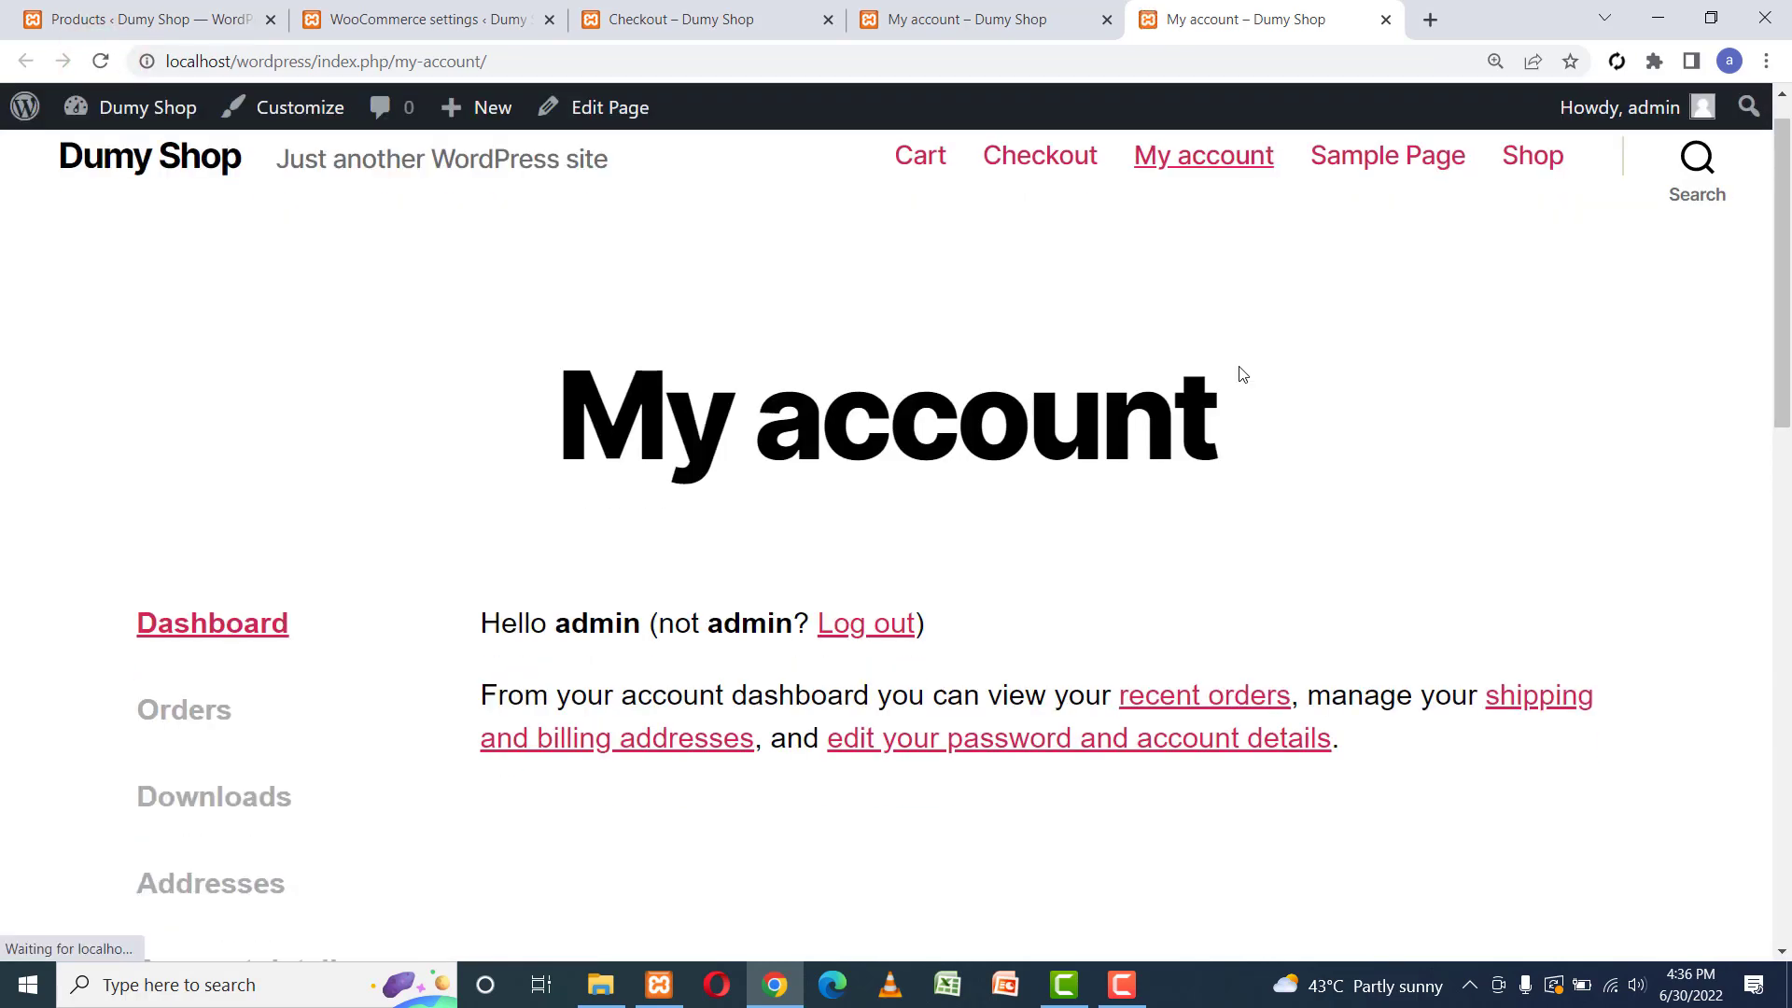
pyautogui.moveTo(1783, 235)
pyautogui.mouseDown()
pyautogui.moveTo(1788, 476)
pyautogui.moveTo(1788, 204)
pyautogui.mouseUp()
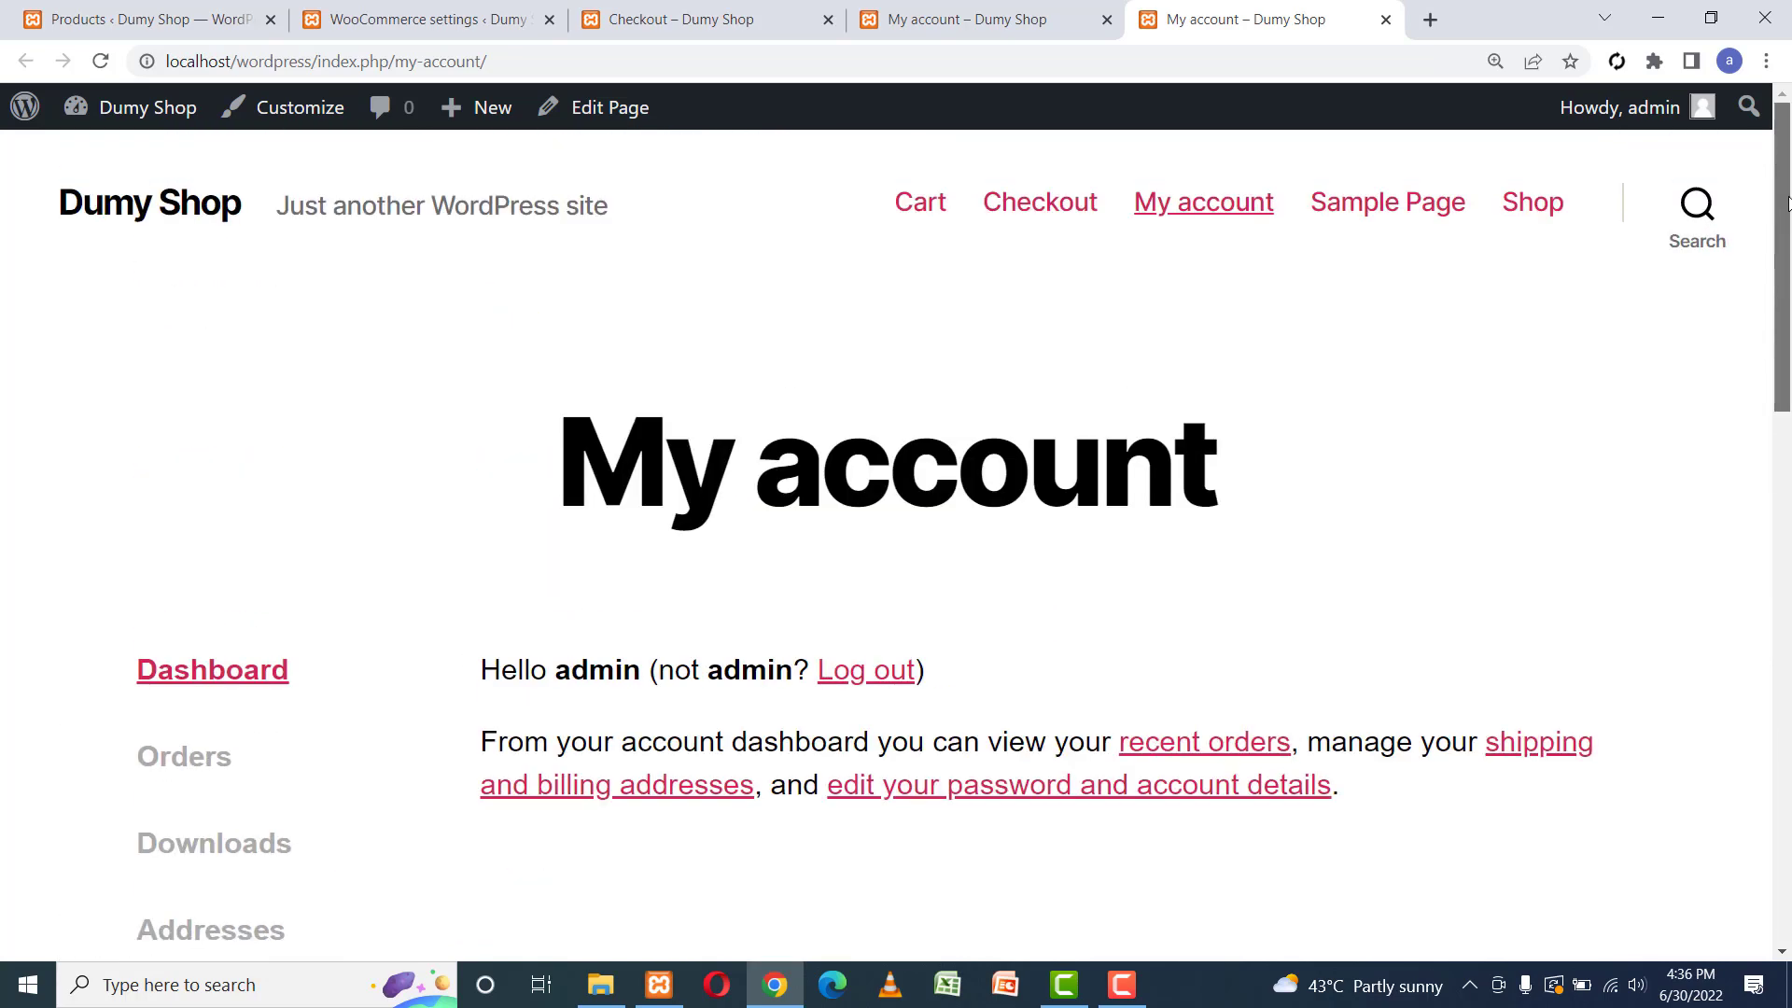
# Copy the My account URL and open a new Incognito window.
pyautogui.click(582, 54)
pyautogui.hotkey('ctrl', 'c')
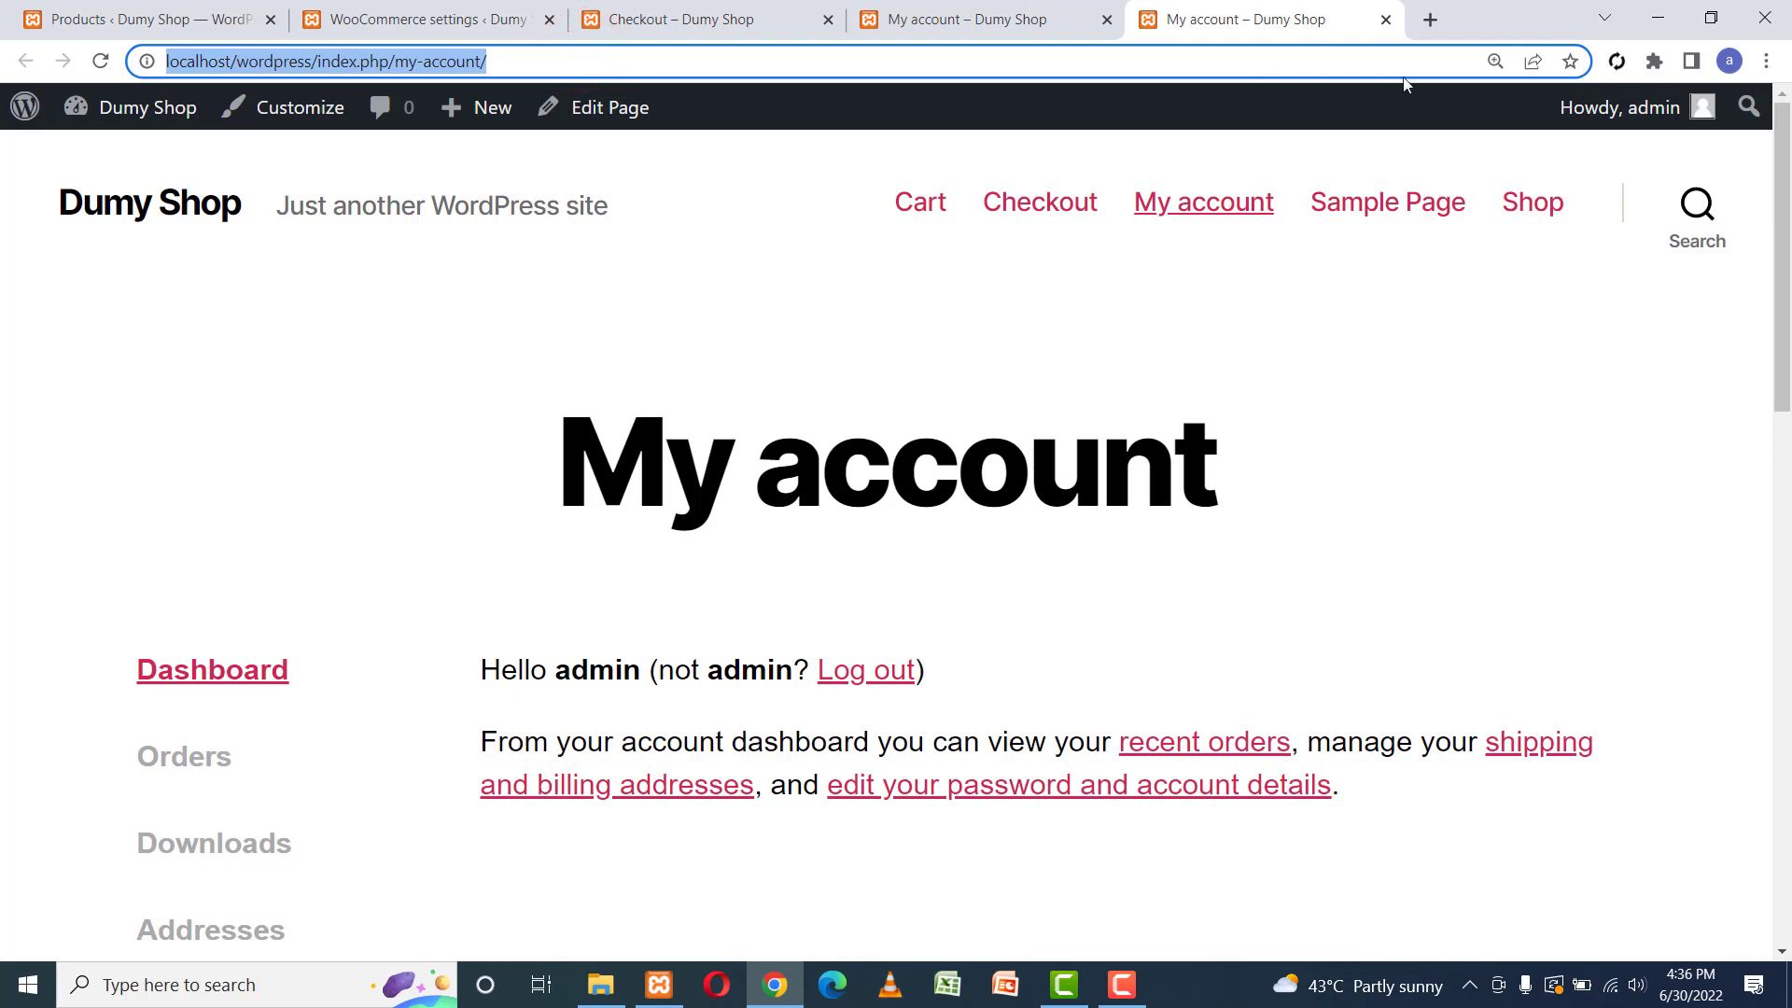
pyautogui.click(1767, 60)
pyautogui.click(1598, 151)
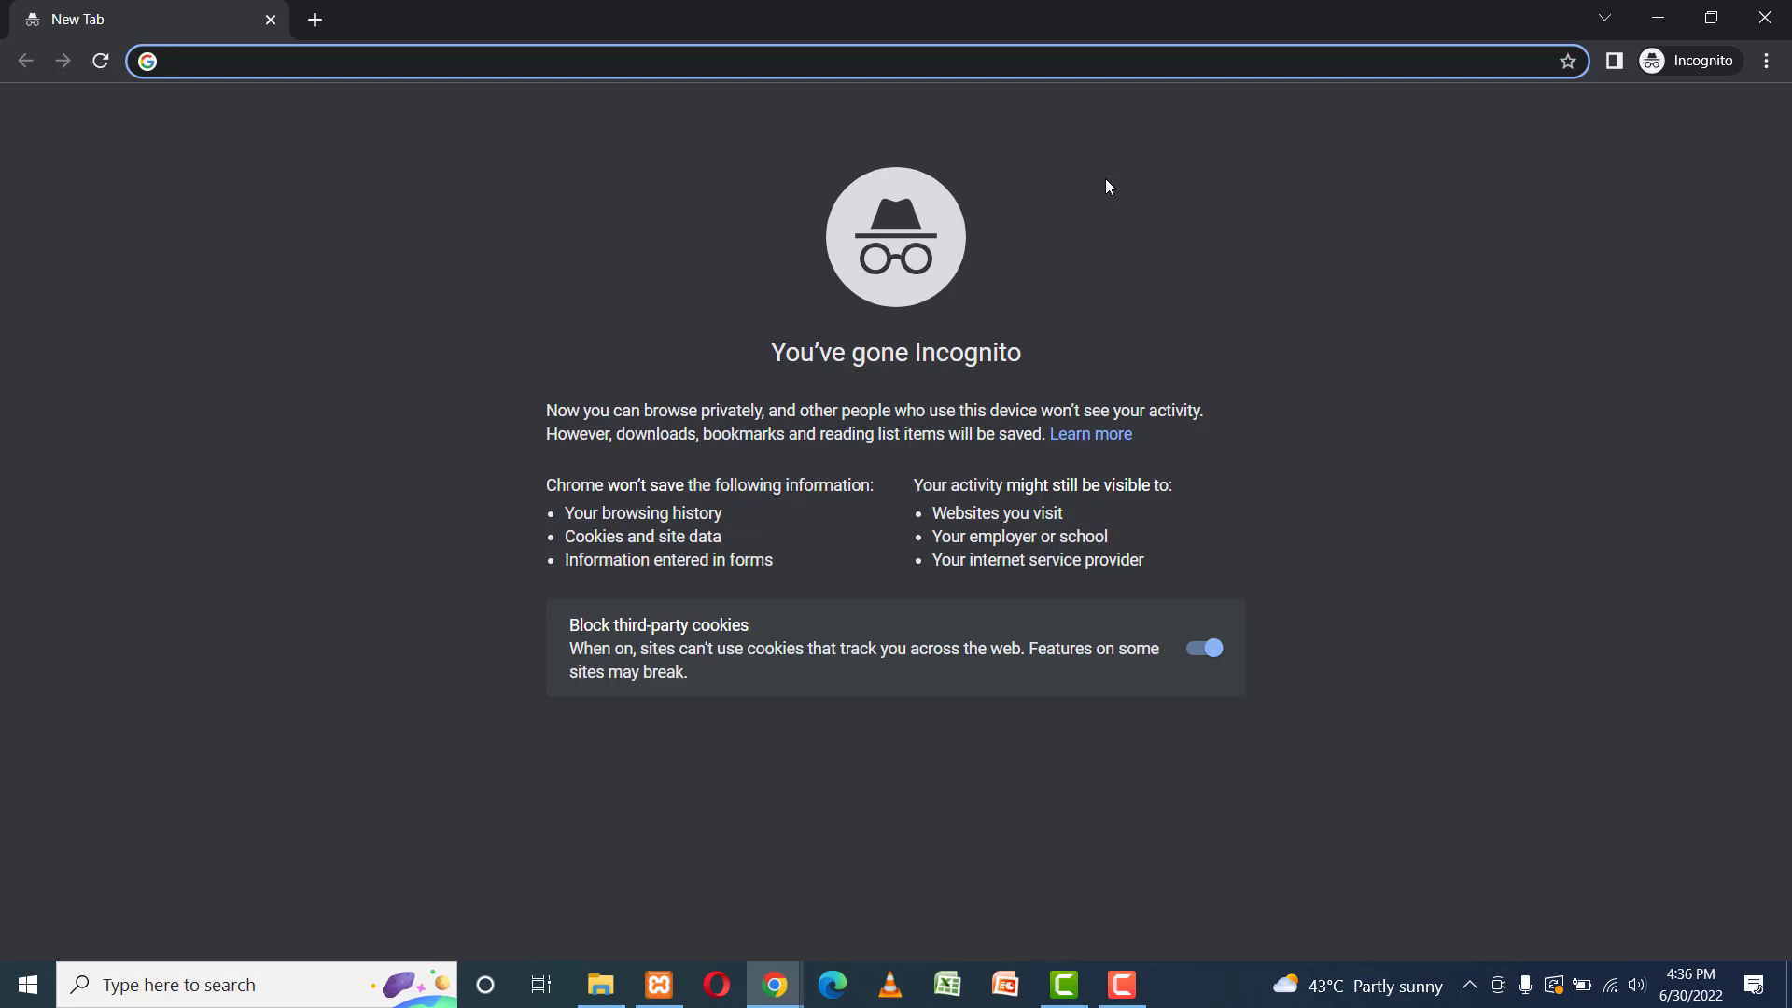
# Load the Dumy Shop My account page in the Incognito window.
pyautogui.hotkey('ctrl', 'v')
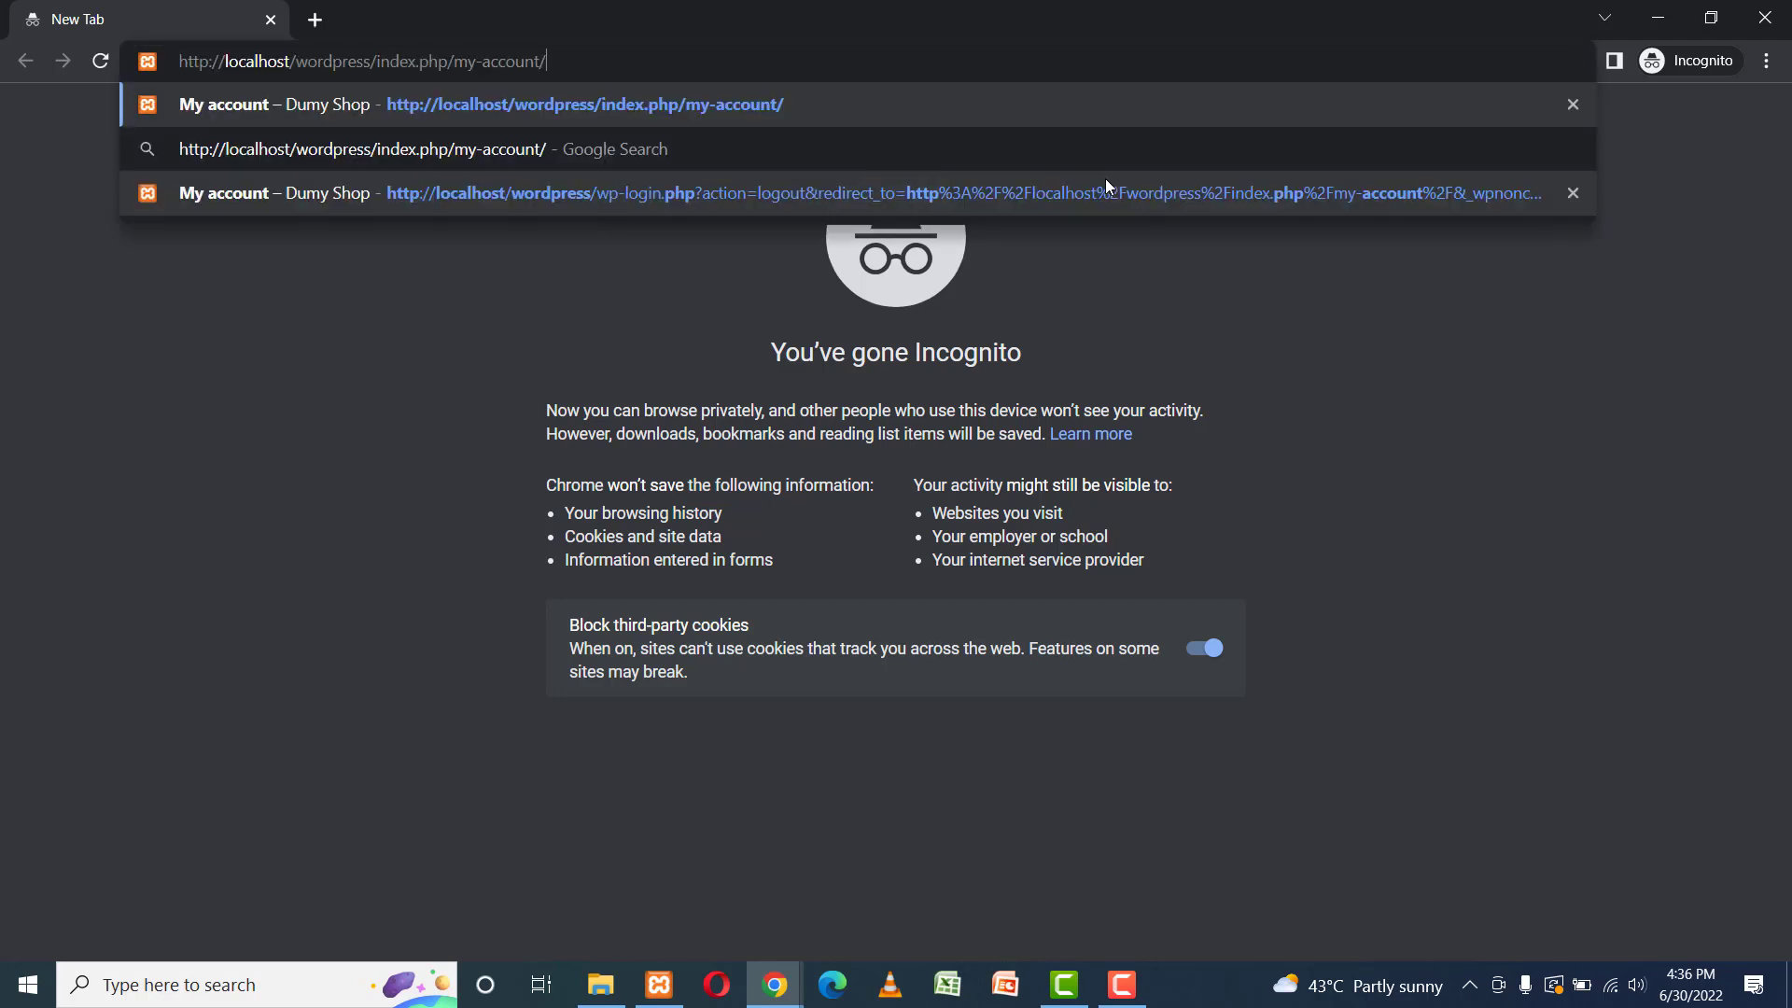
pyautogui.press('Return')
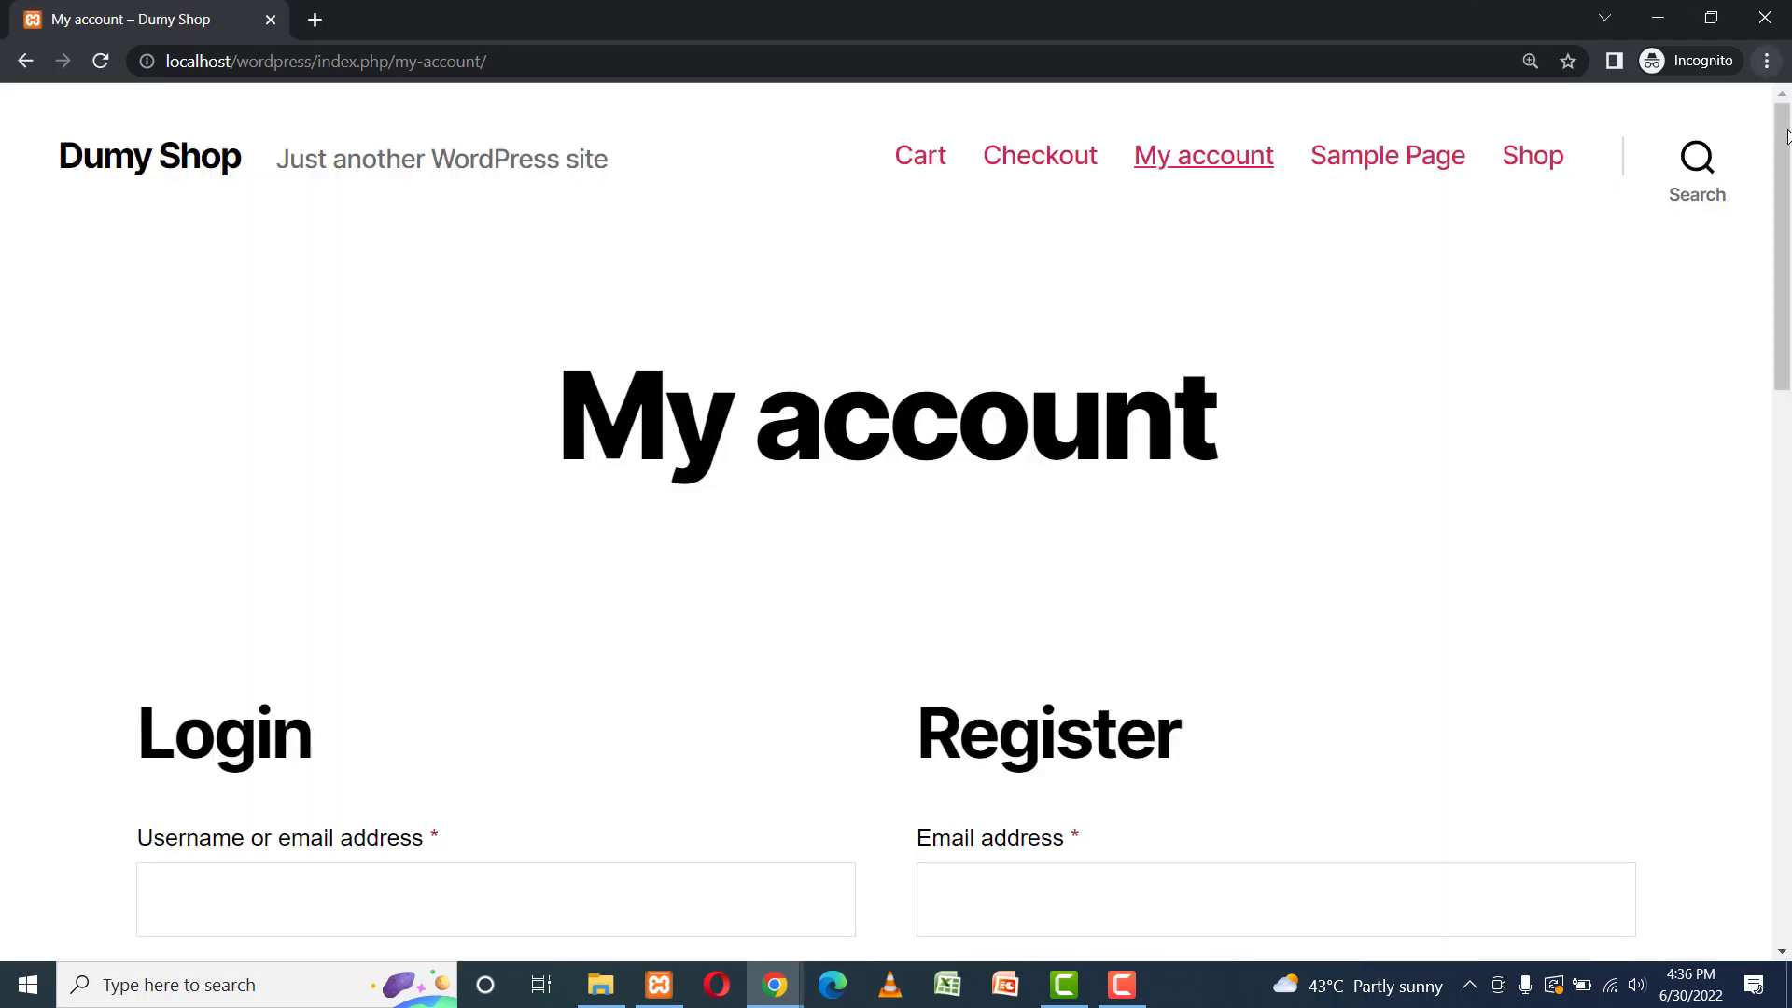
pyautogui.moveTo(1779, 140); pyautogui.dragTo(1767, 289)
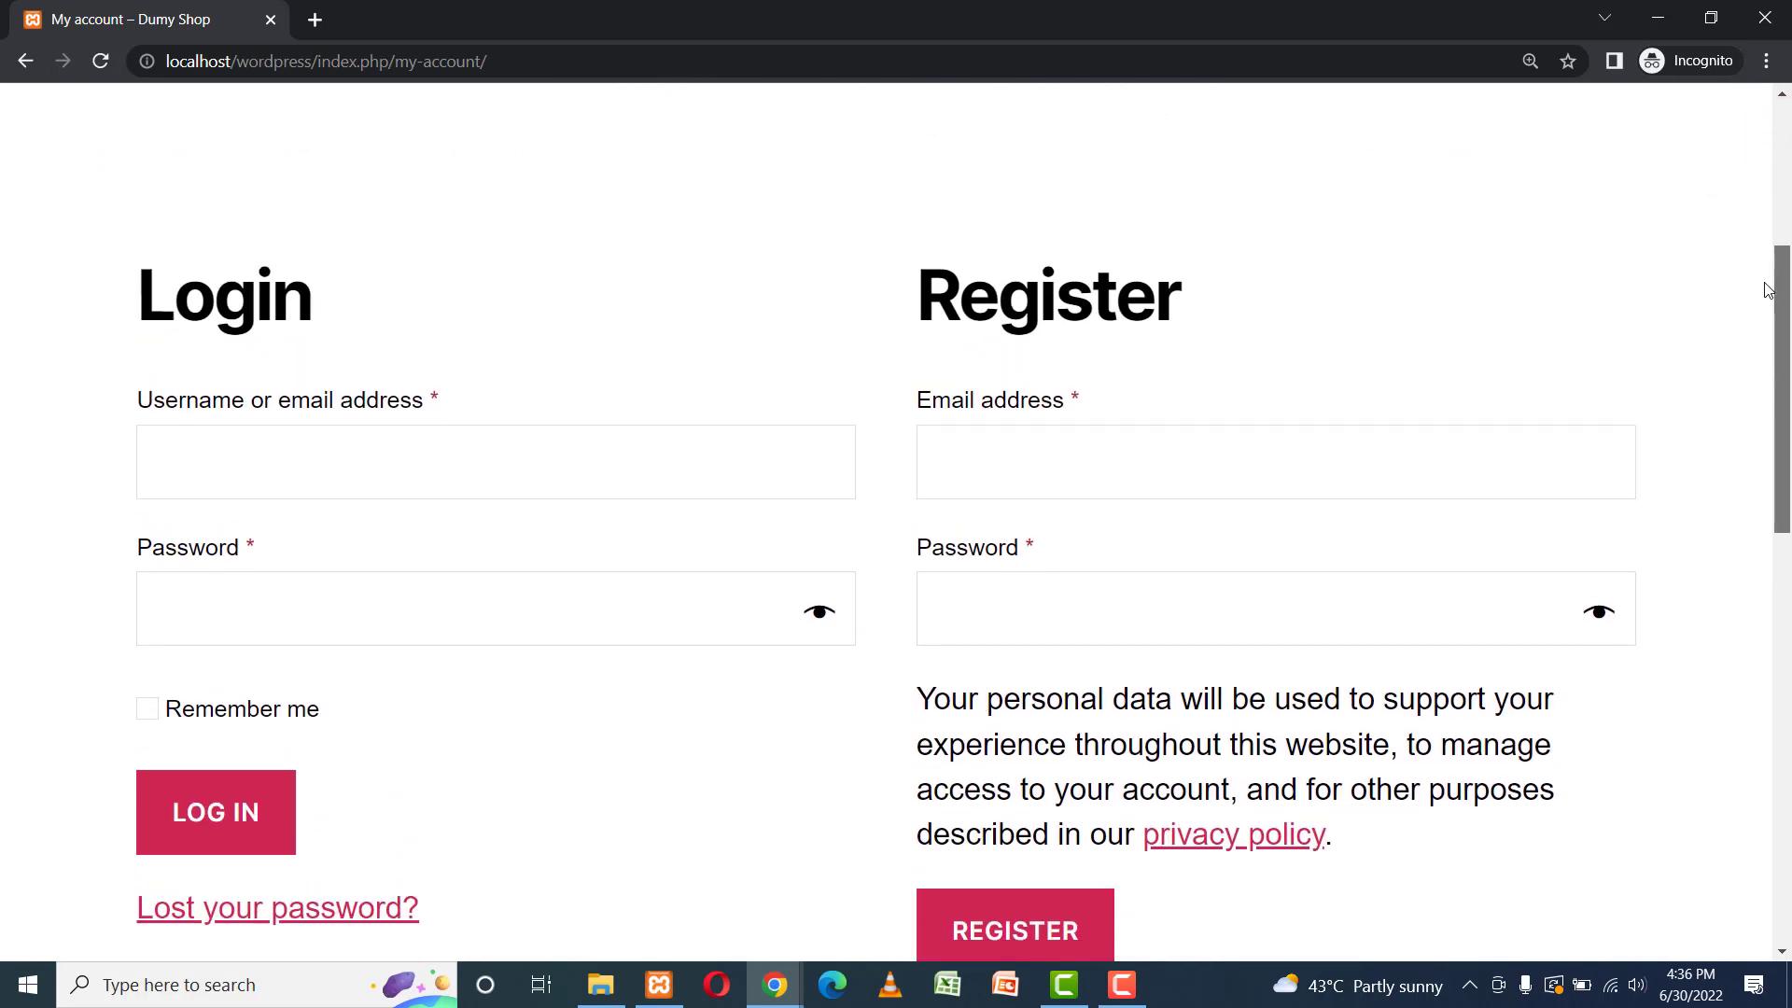
# Register a new customer using a saved email address and a strong password.
pyautogui.click(1060, 485)
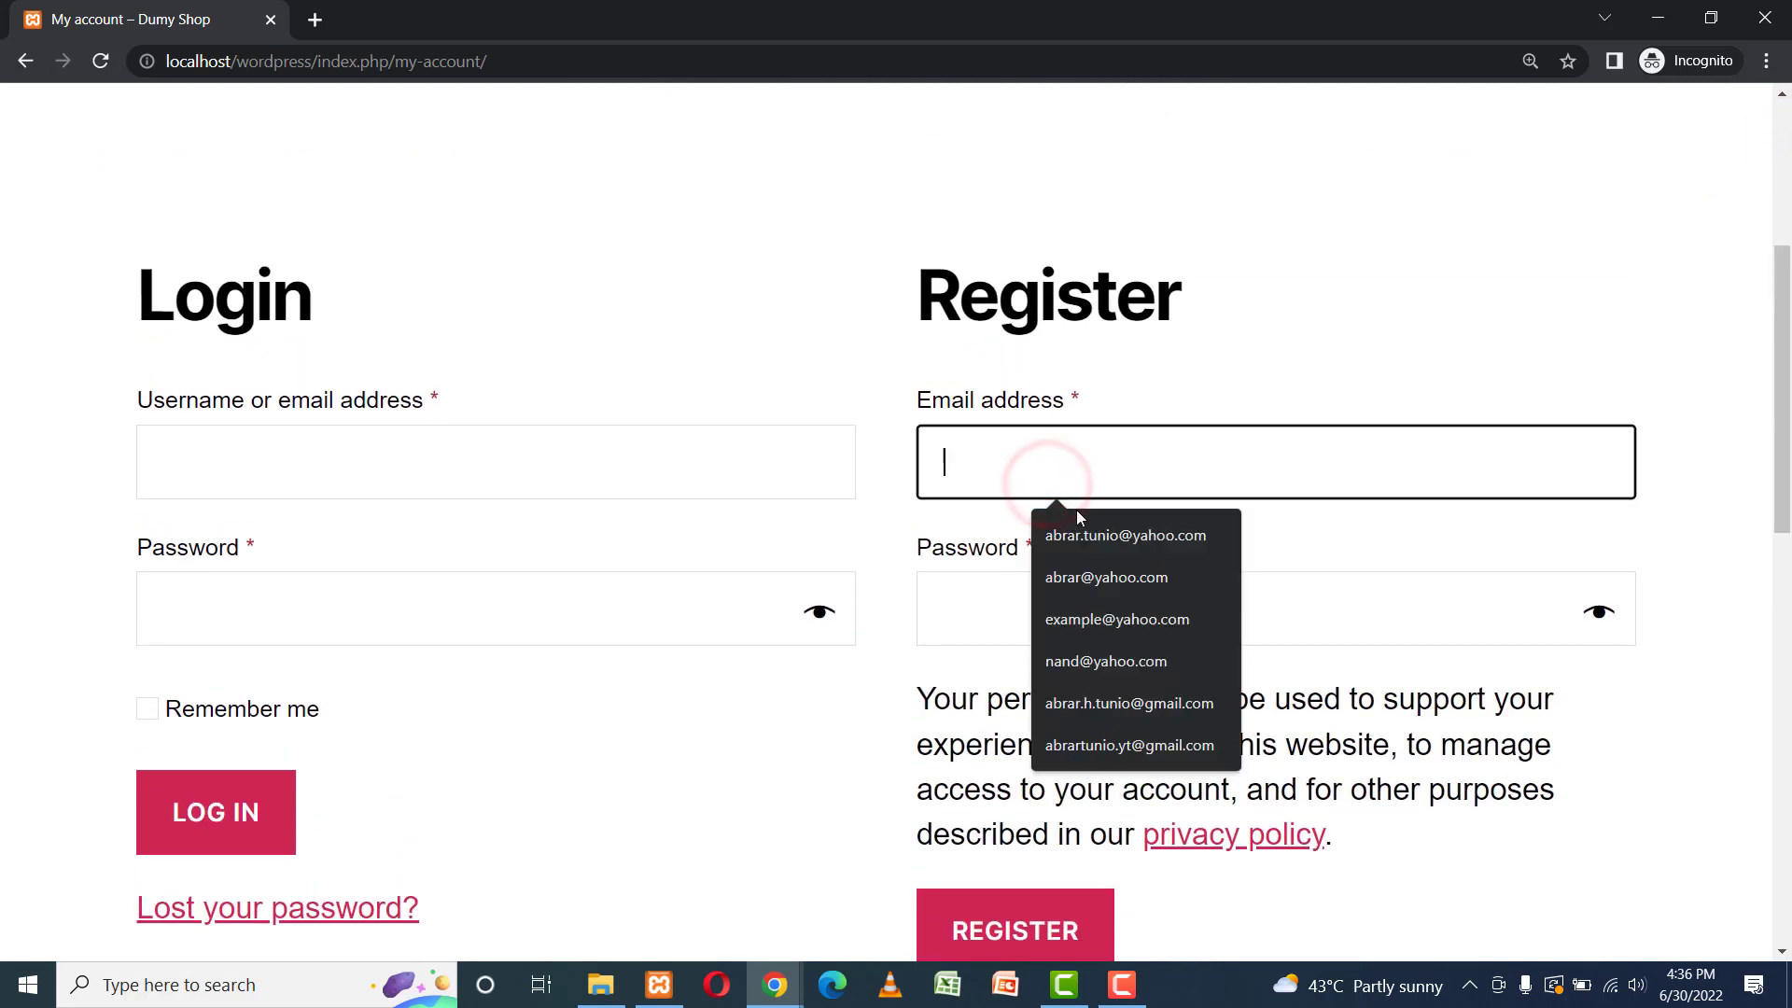
pyautogui.click(1111, 534)
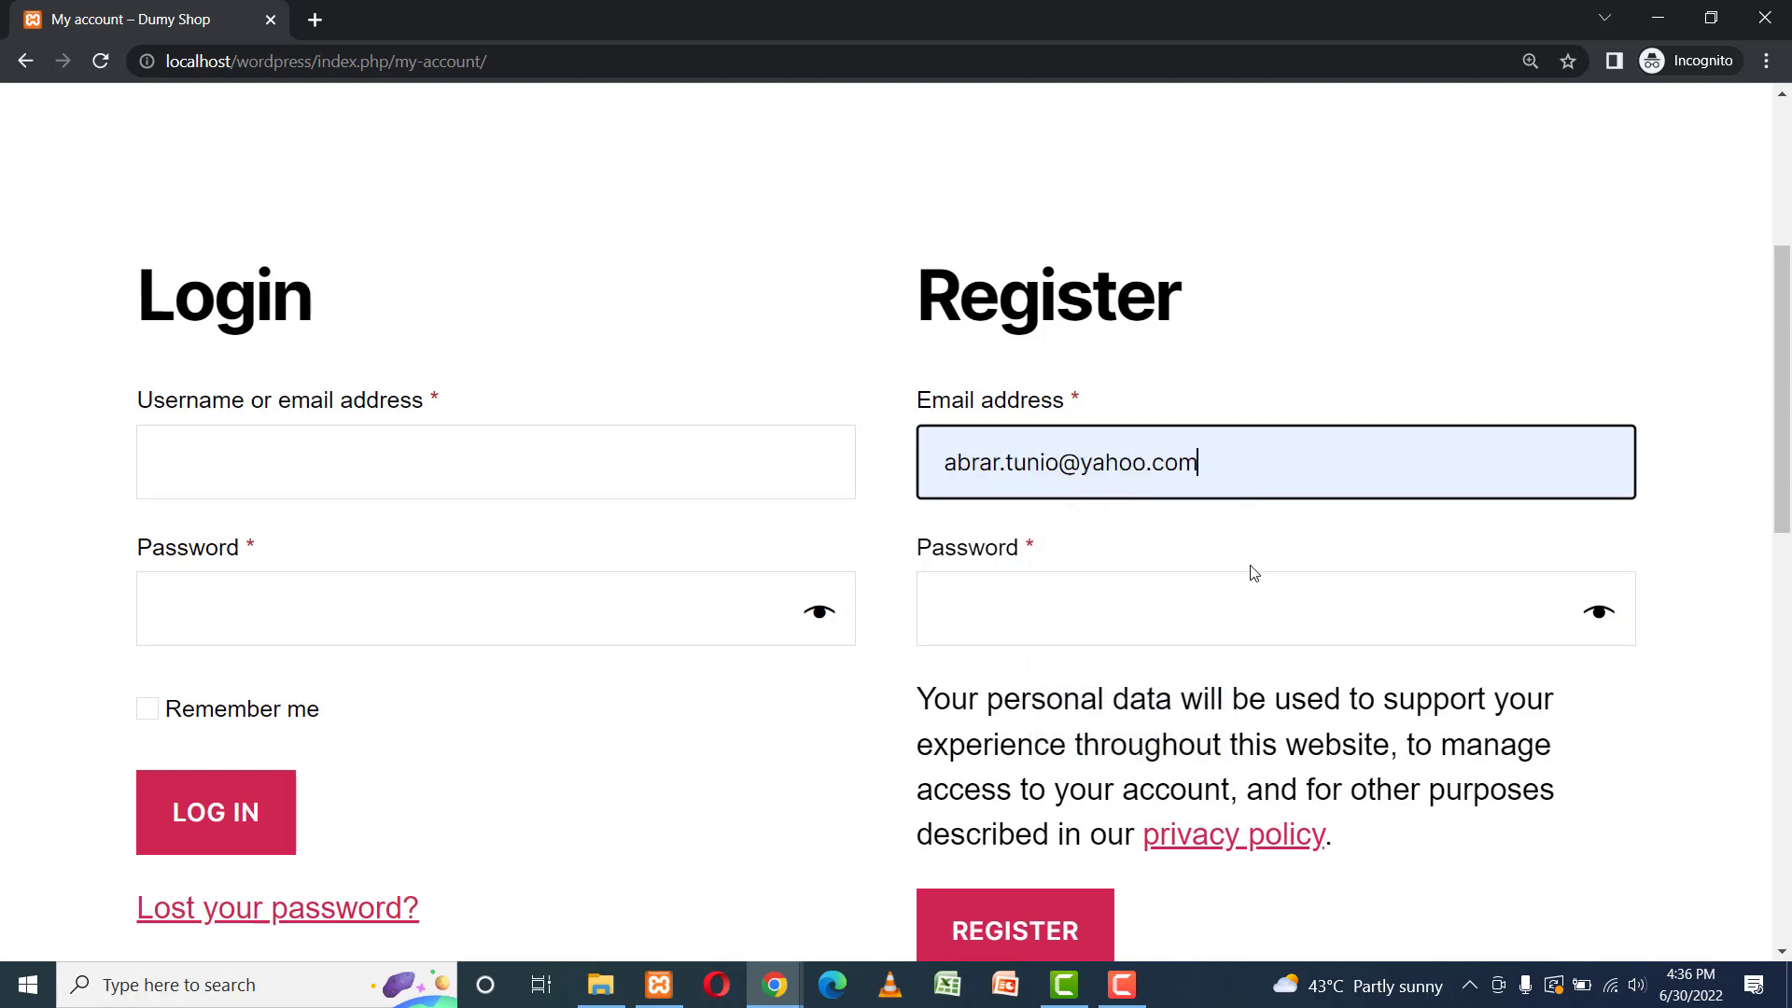
pyautogui.click(1091, 600)
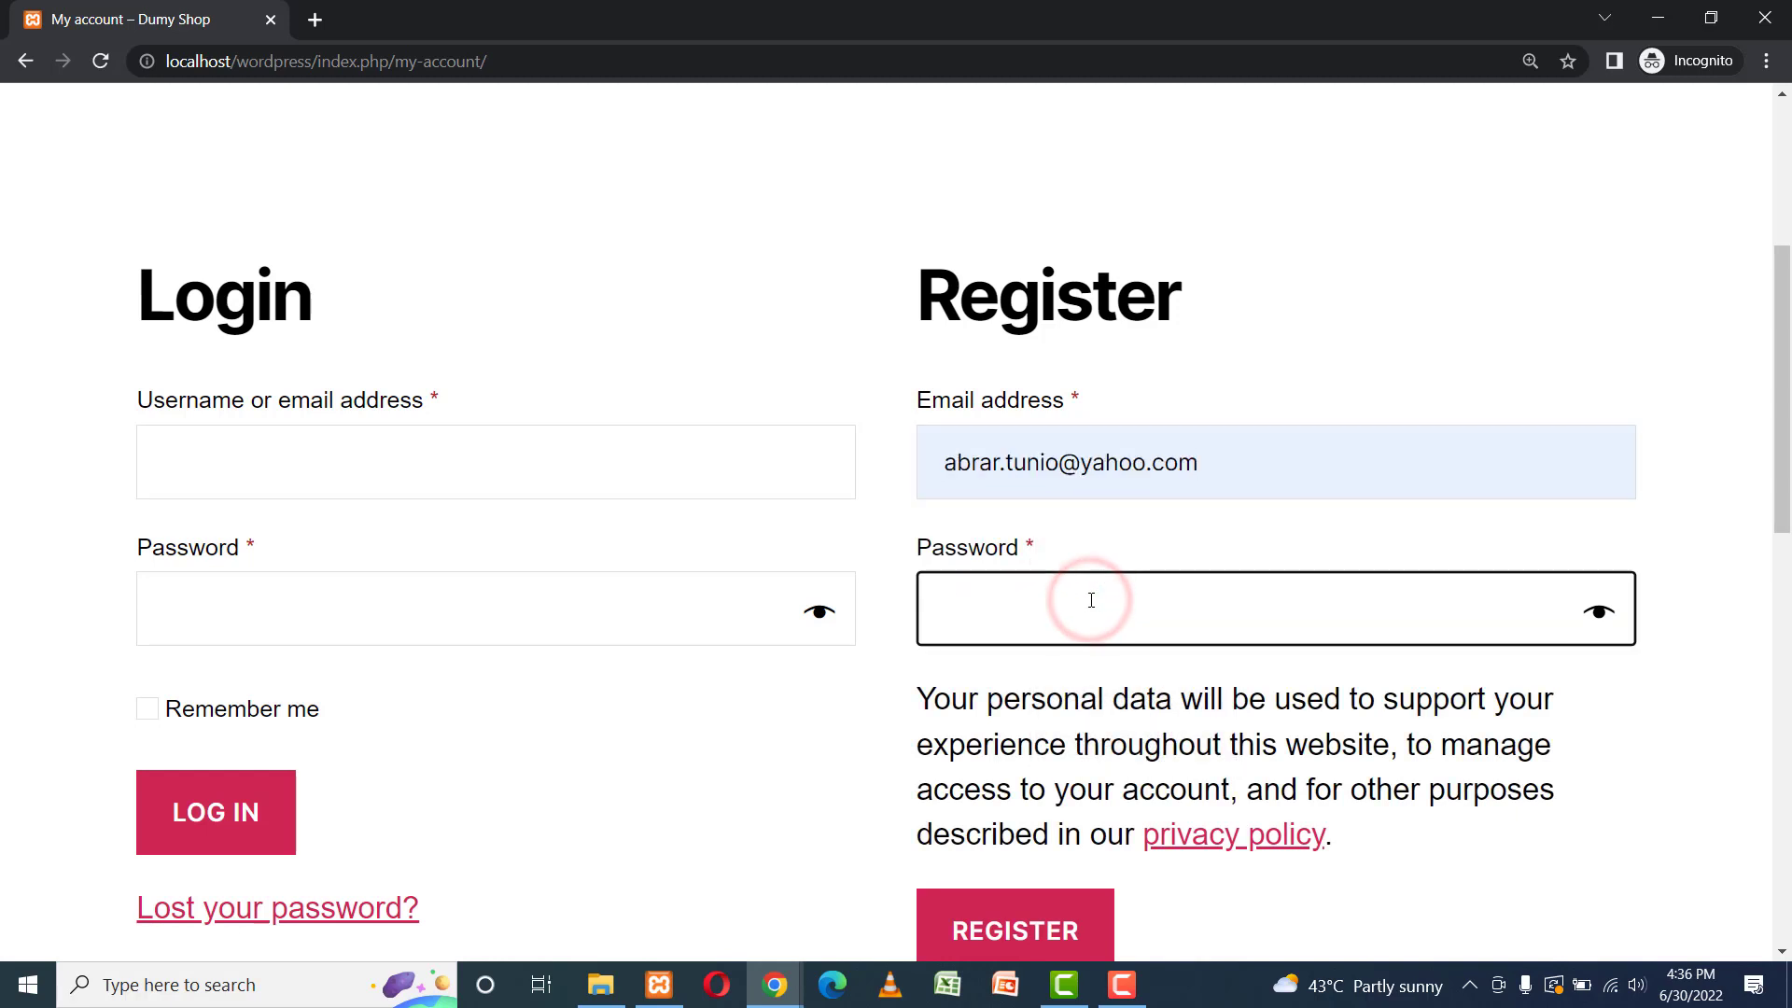
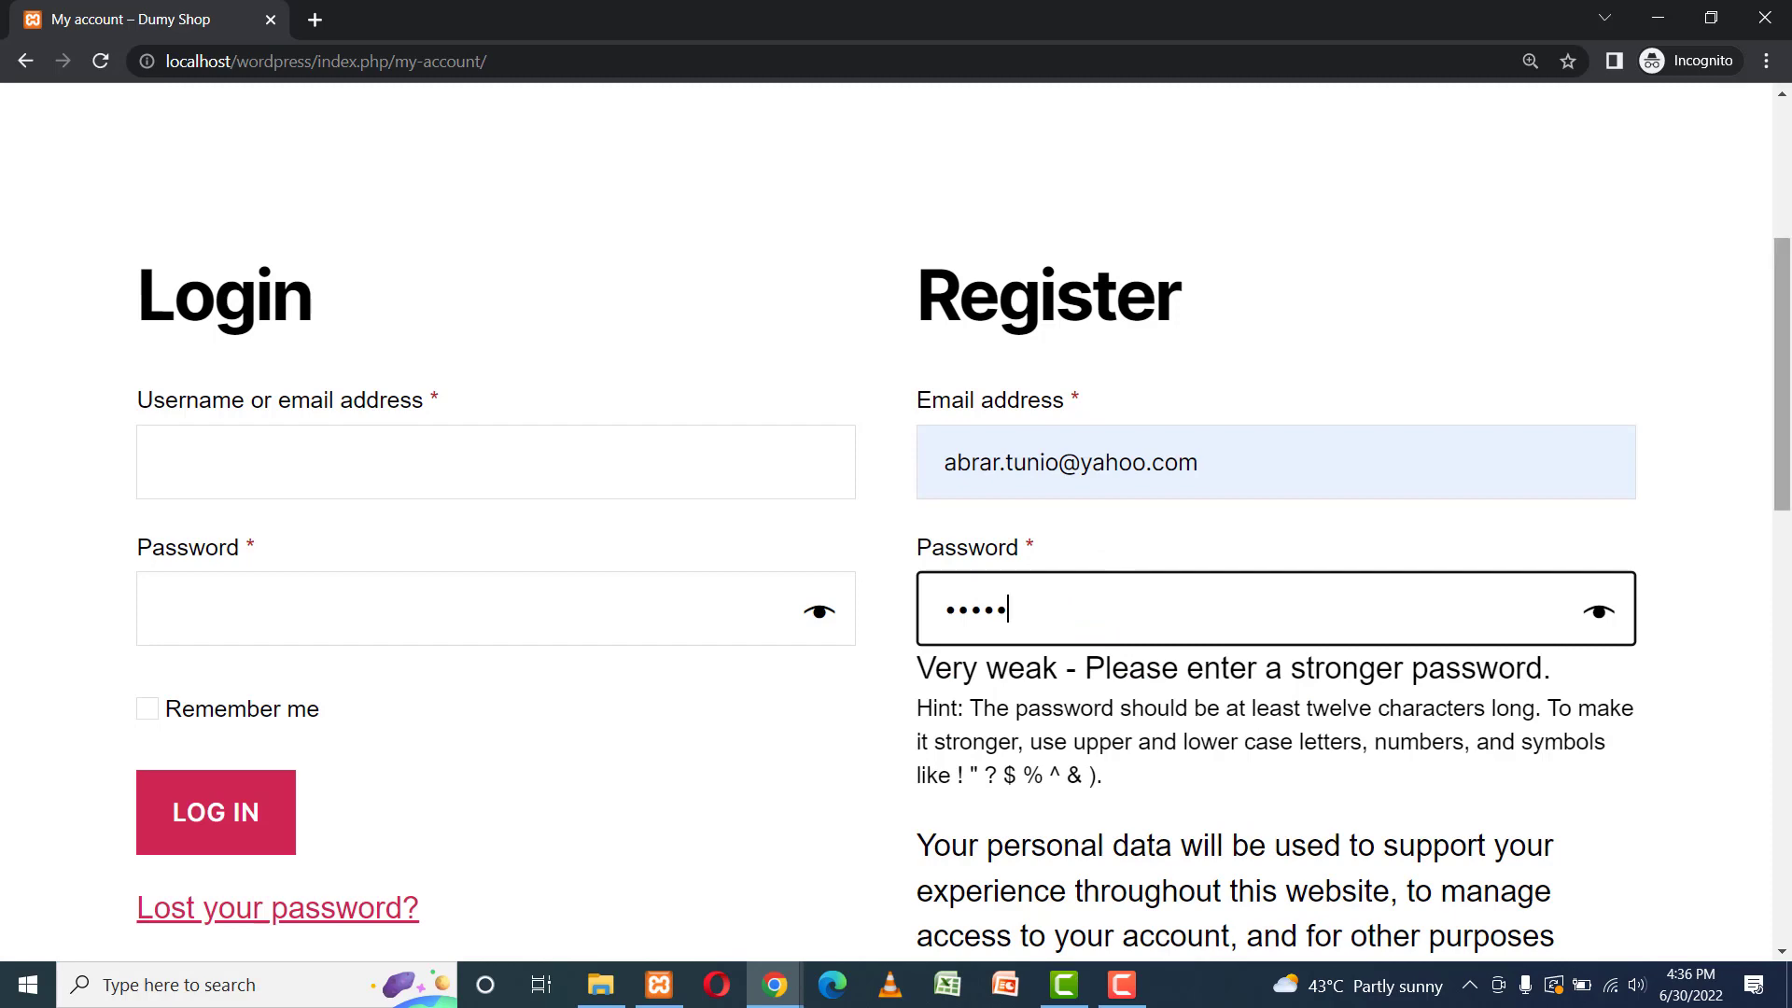
pyautogui.scroll(-3, 1091, 600)
pyautogui.press('BackSpace')
pyautogui.press('BackSpace')
pyautogui.press('BackSpace')
pyautogui.press('BackSpace')
pyautogui.press('BackSpace')
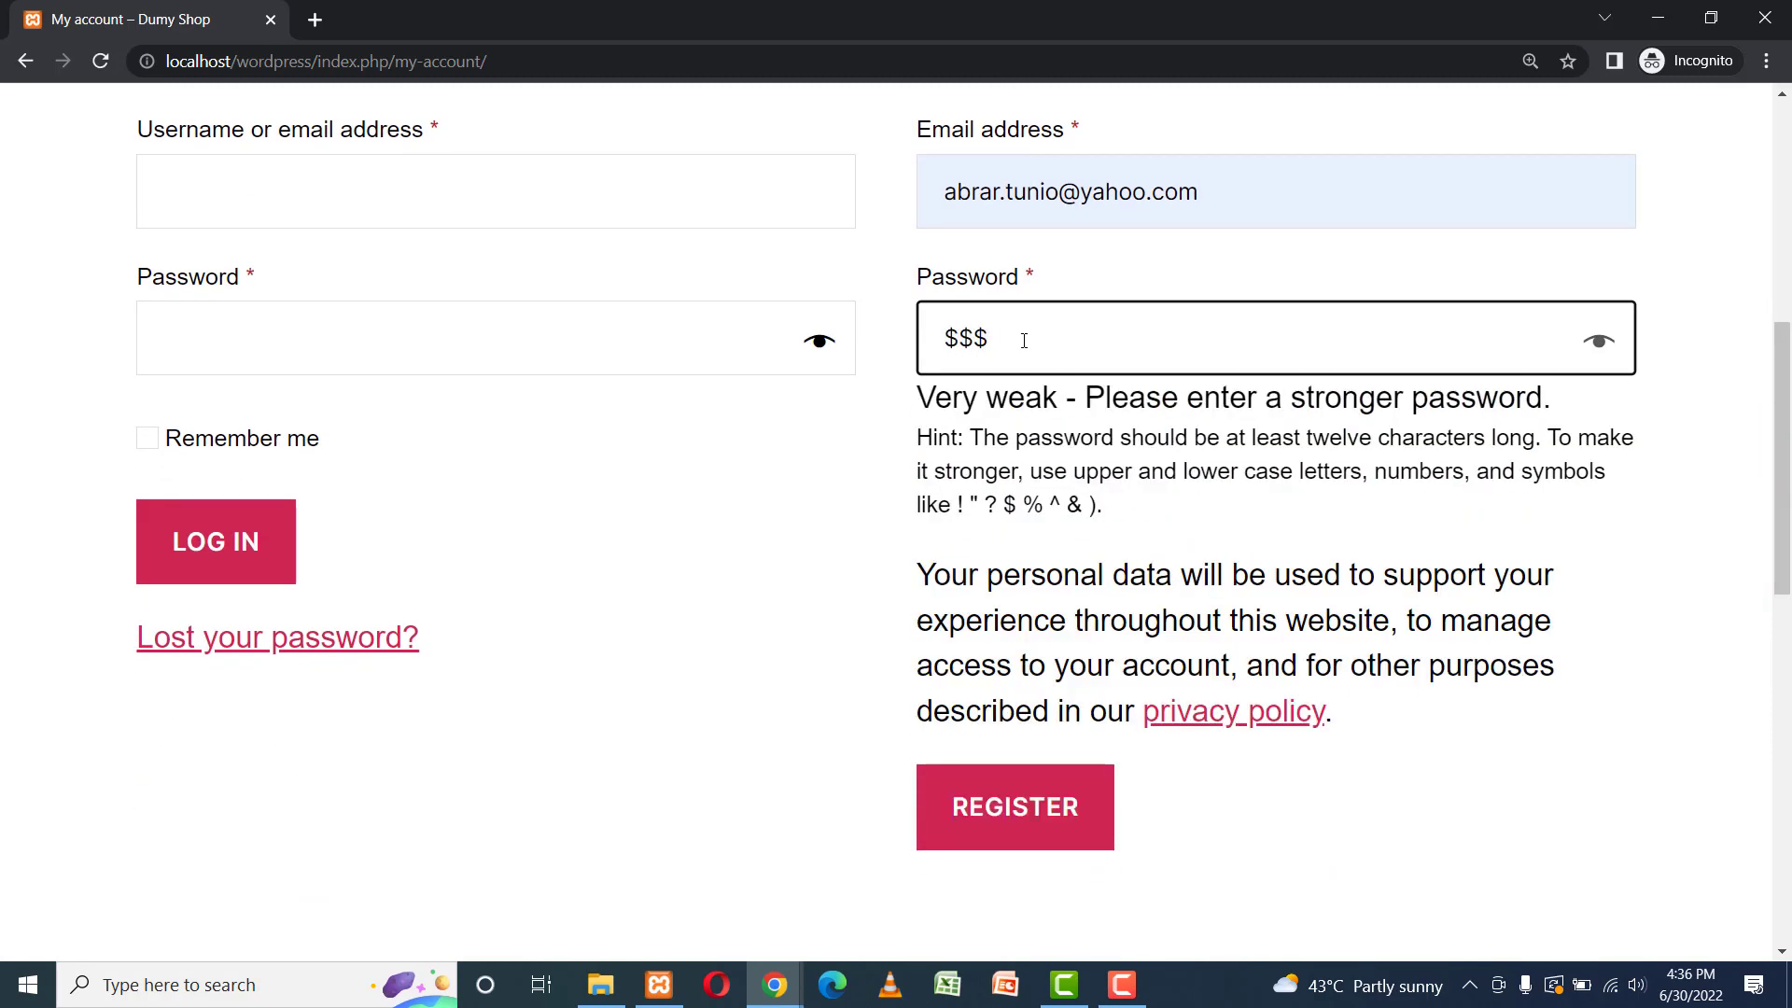
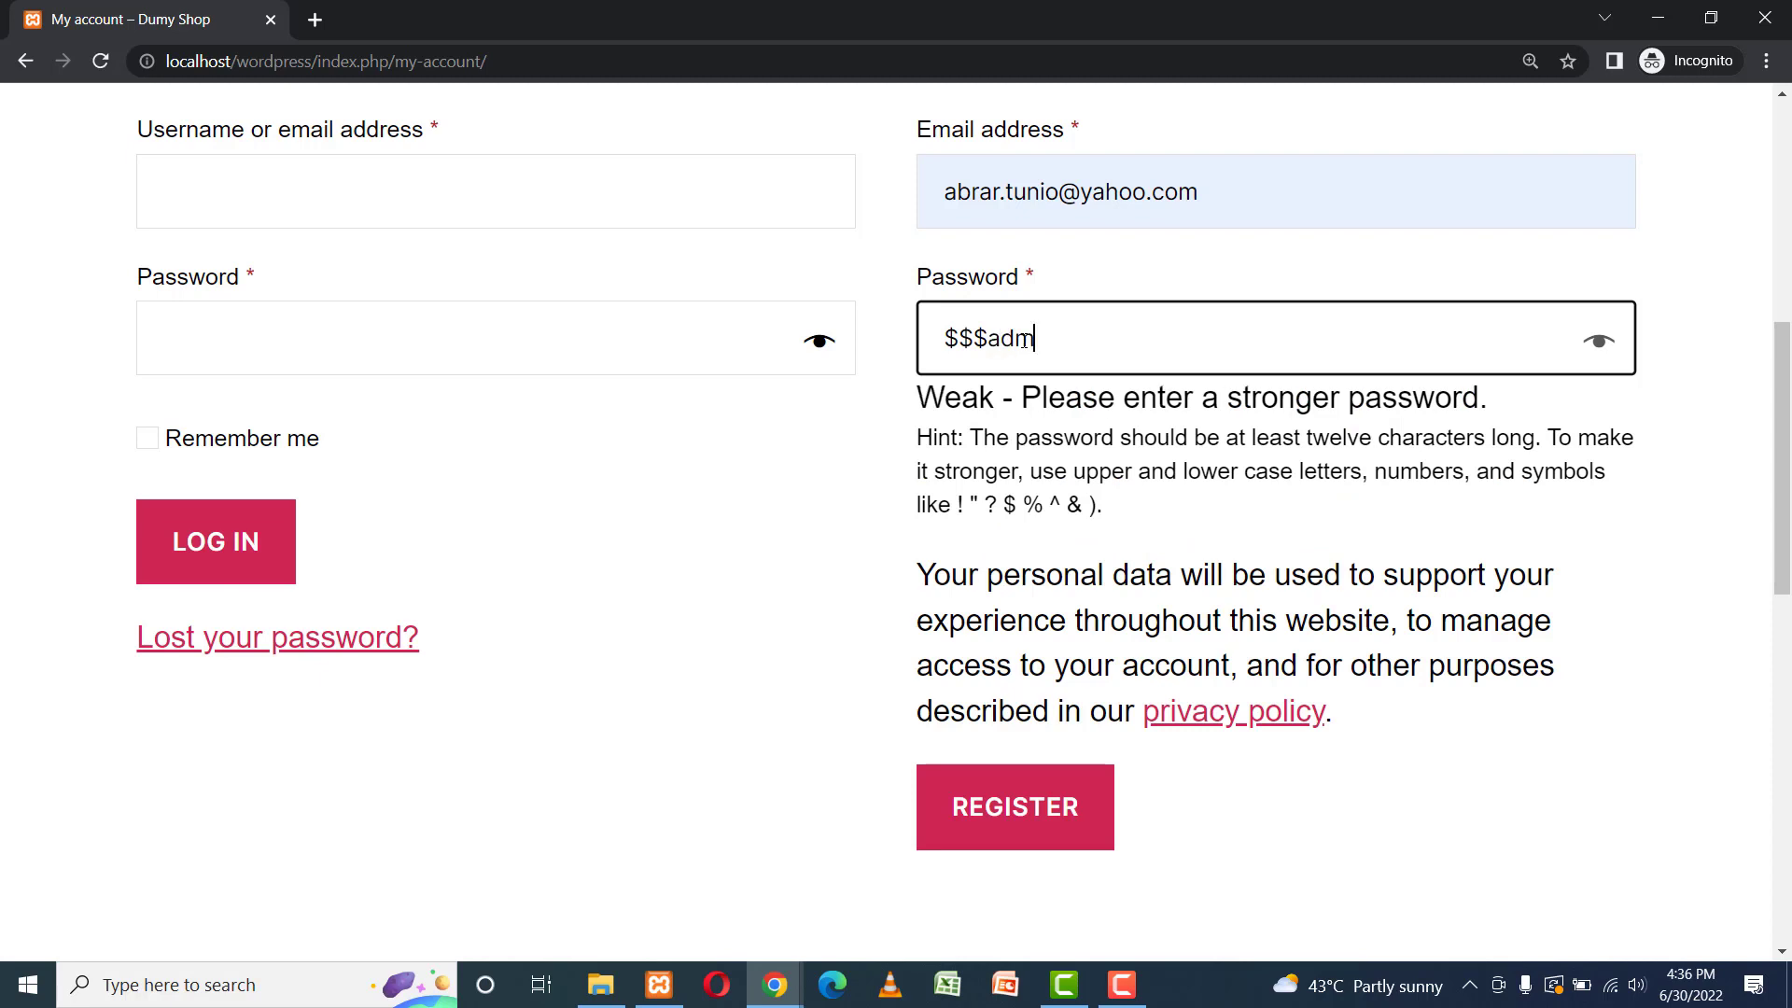
pyautogui.press('Return')
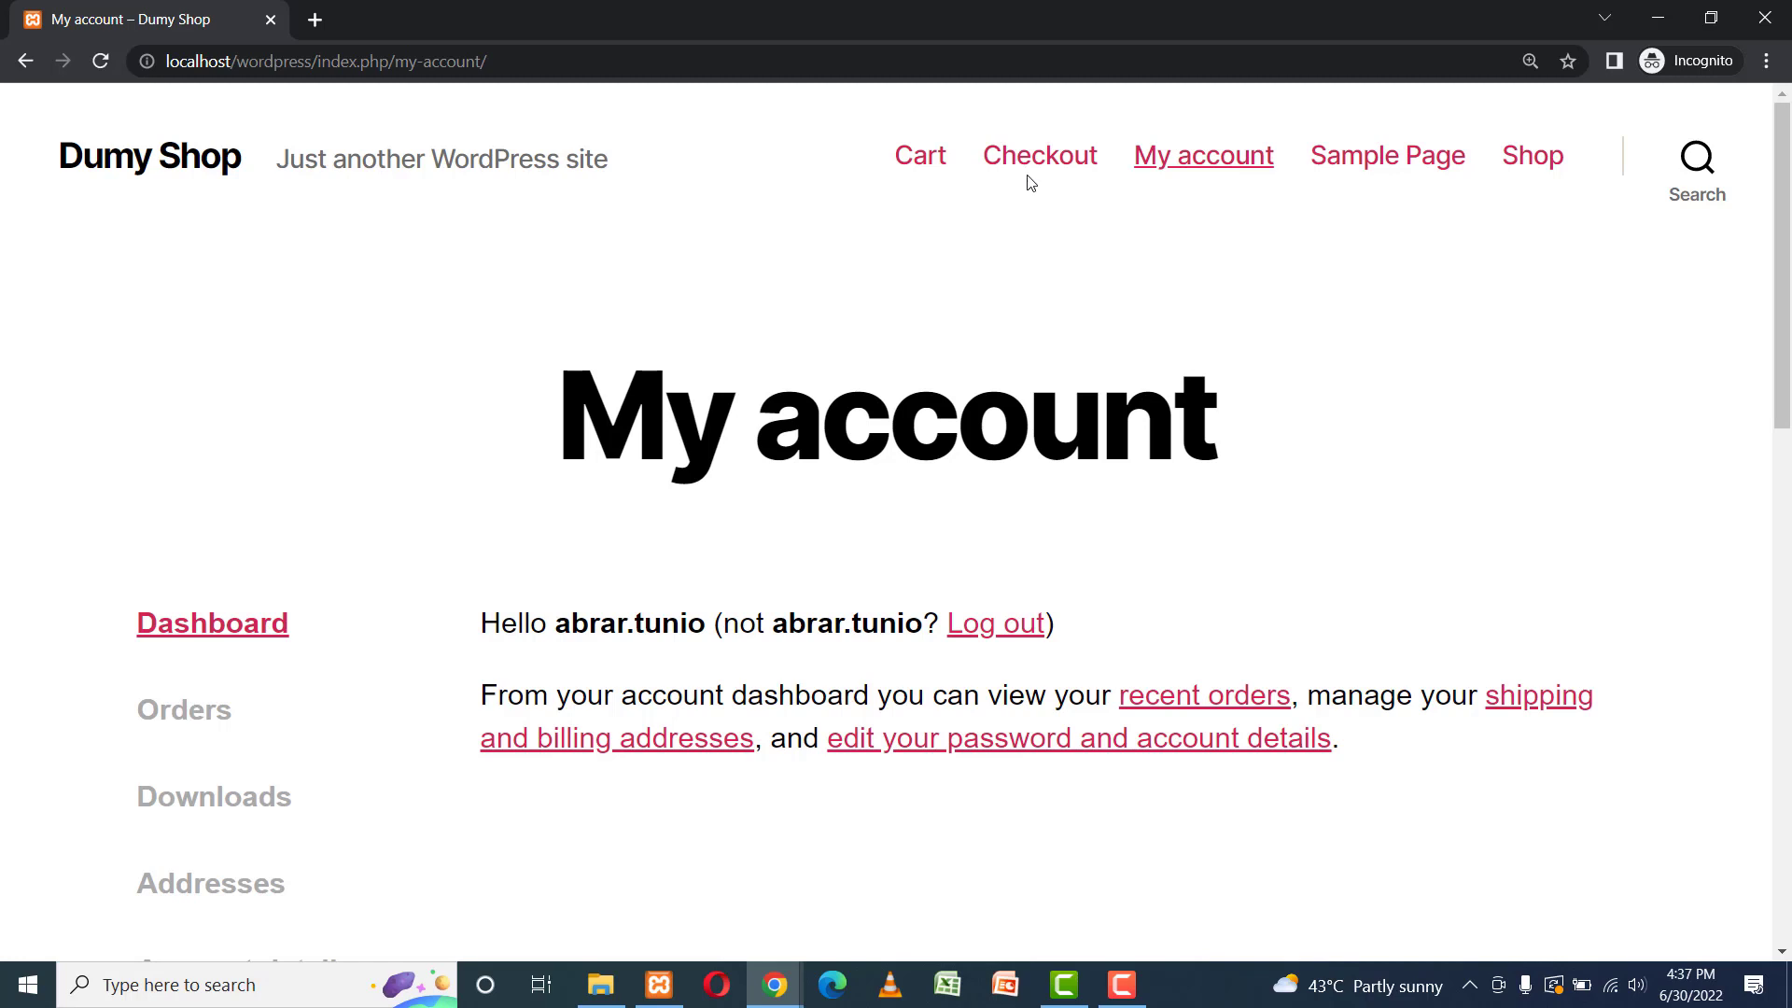
# Go through Cart to the Shop and add Product One to the cart.
pyautogui.click(928, 159)
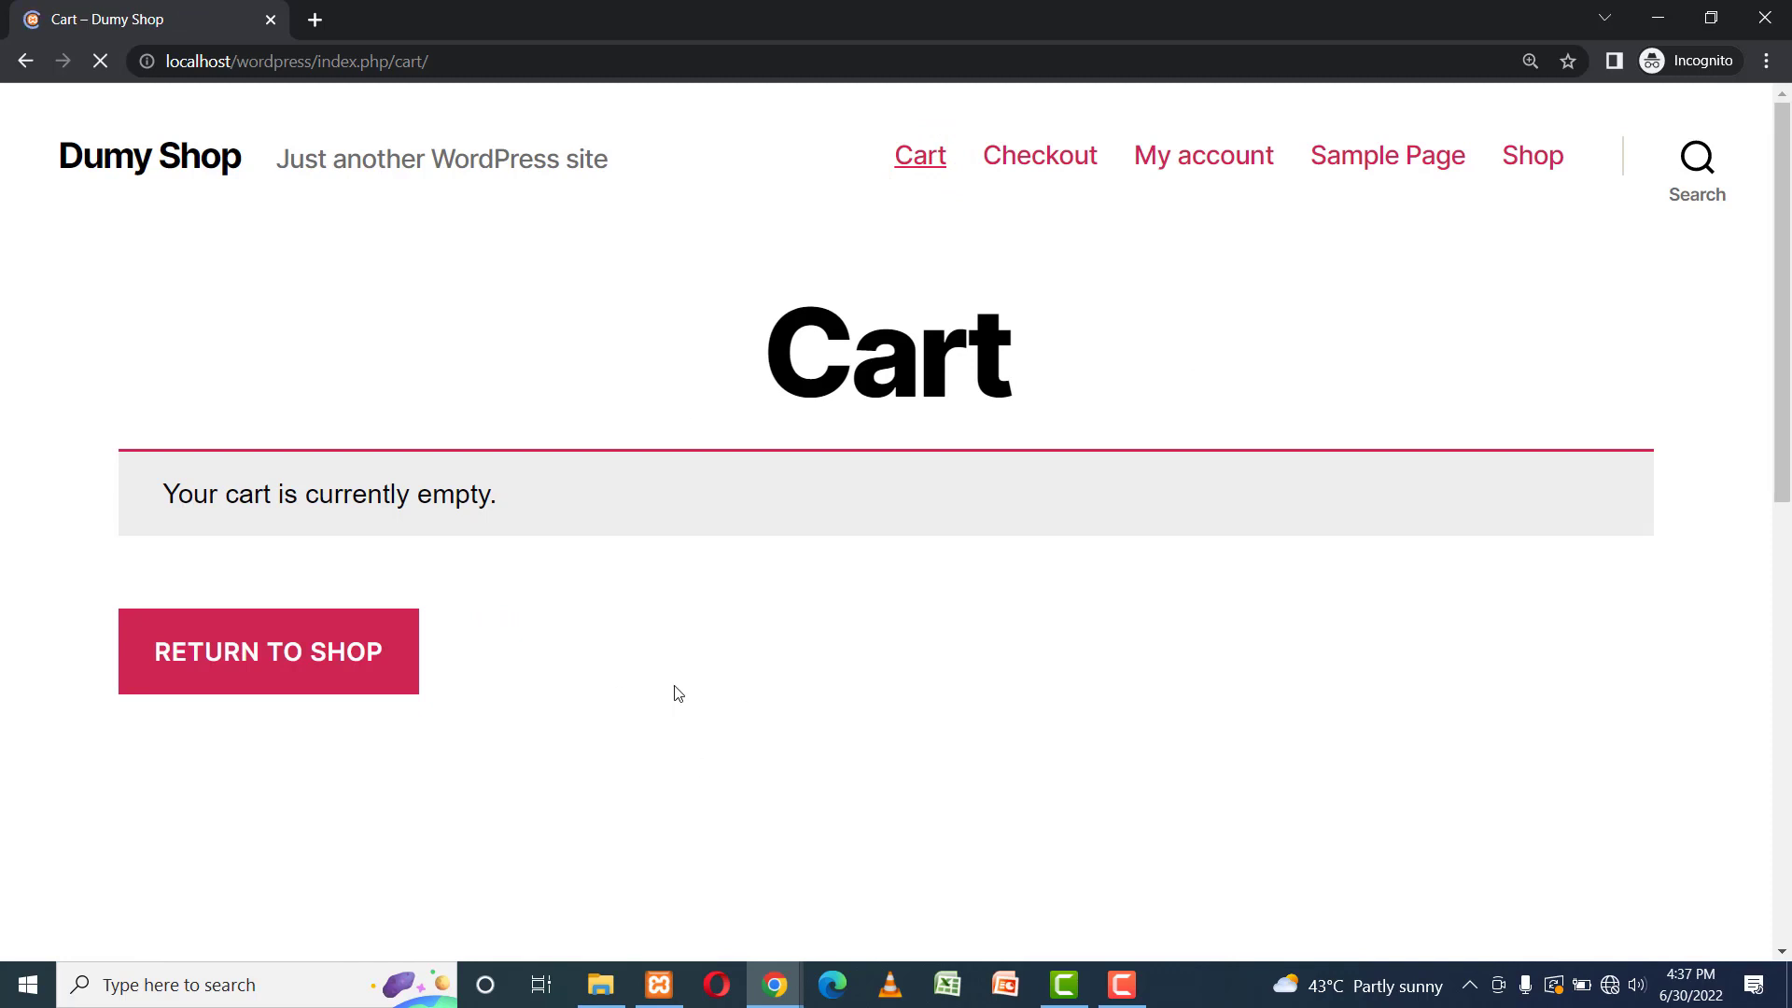
pyautogui.click(1535, 155)
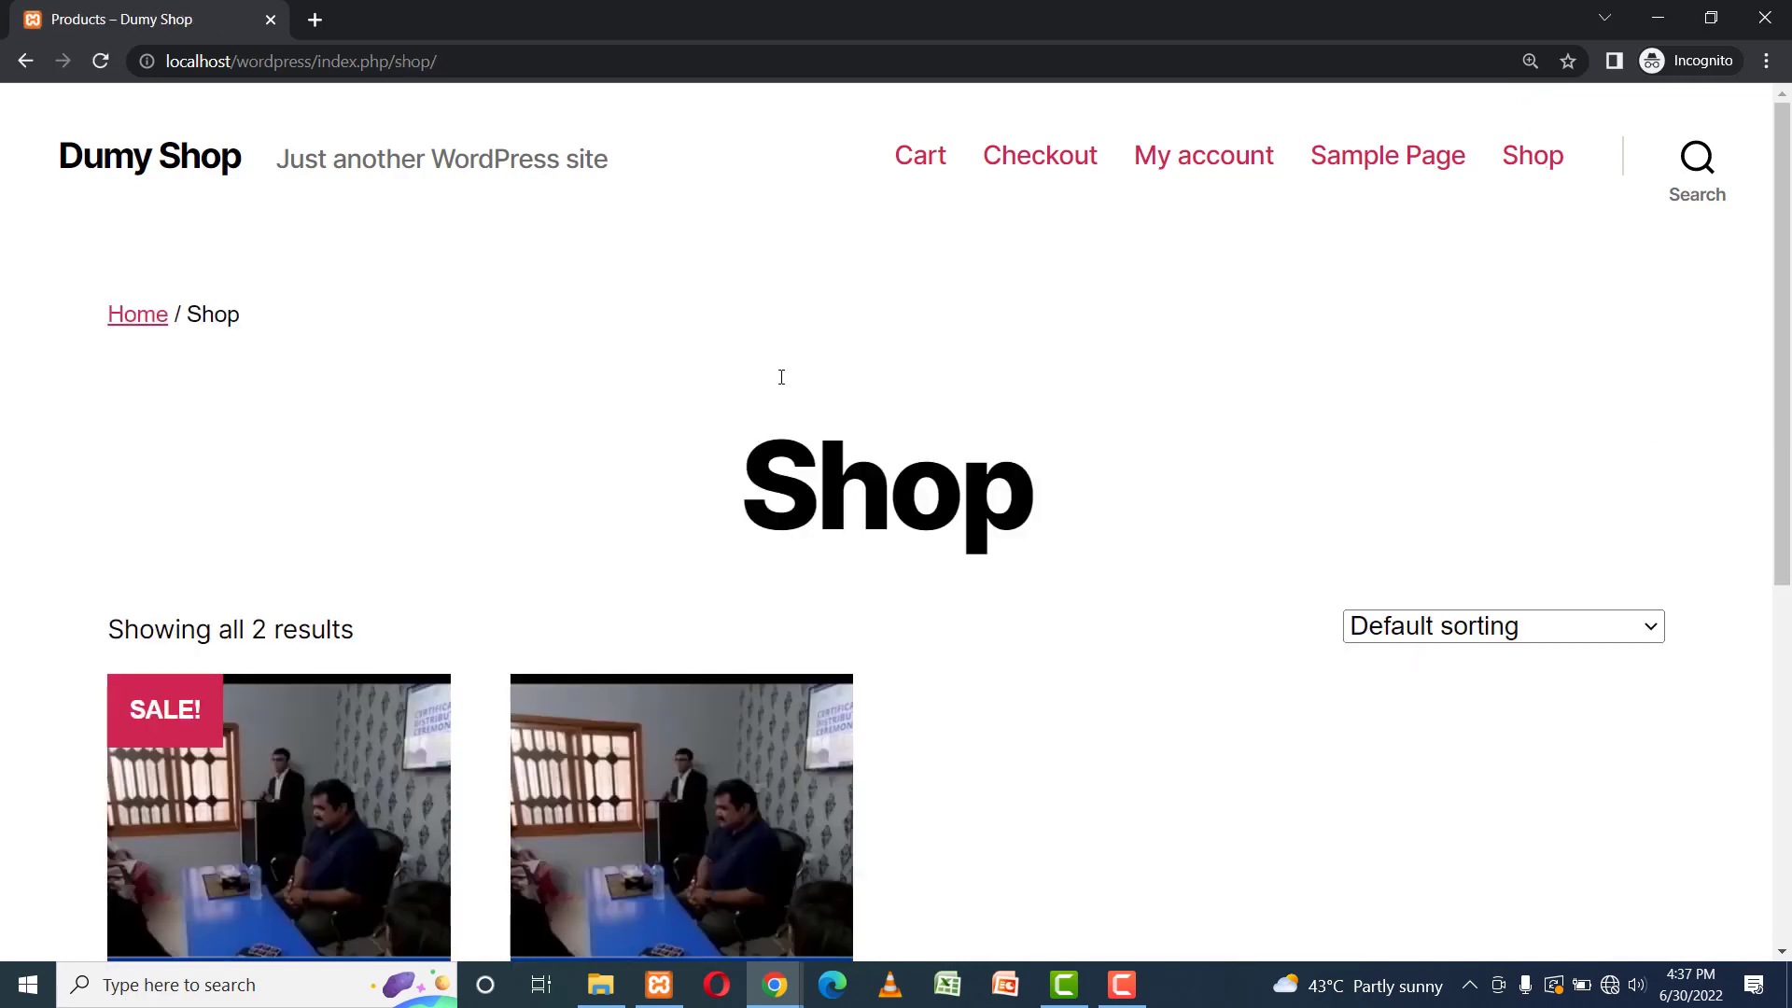
pyautogui.moveTo(1787, 356); pyautogui.dragTo(1786, 641)
pyautogui.click(197, 692)
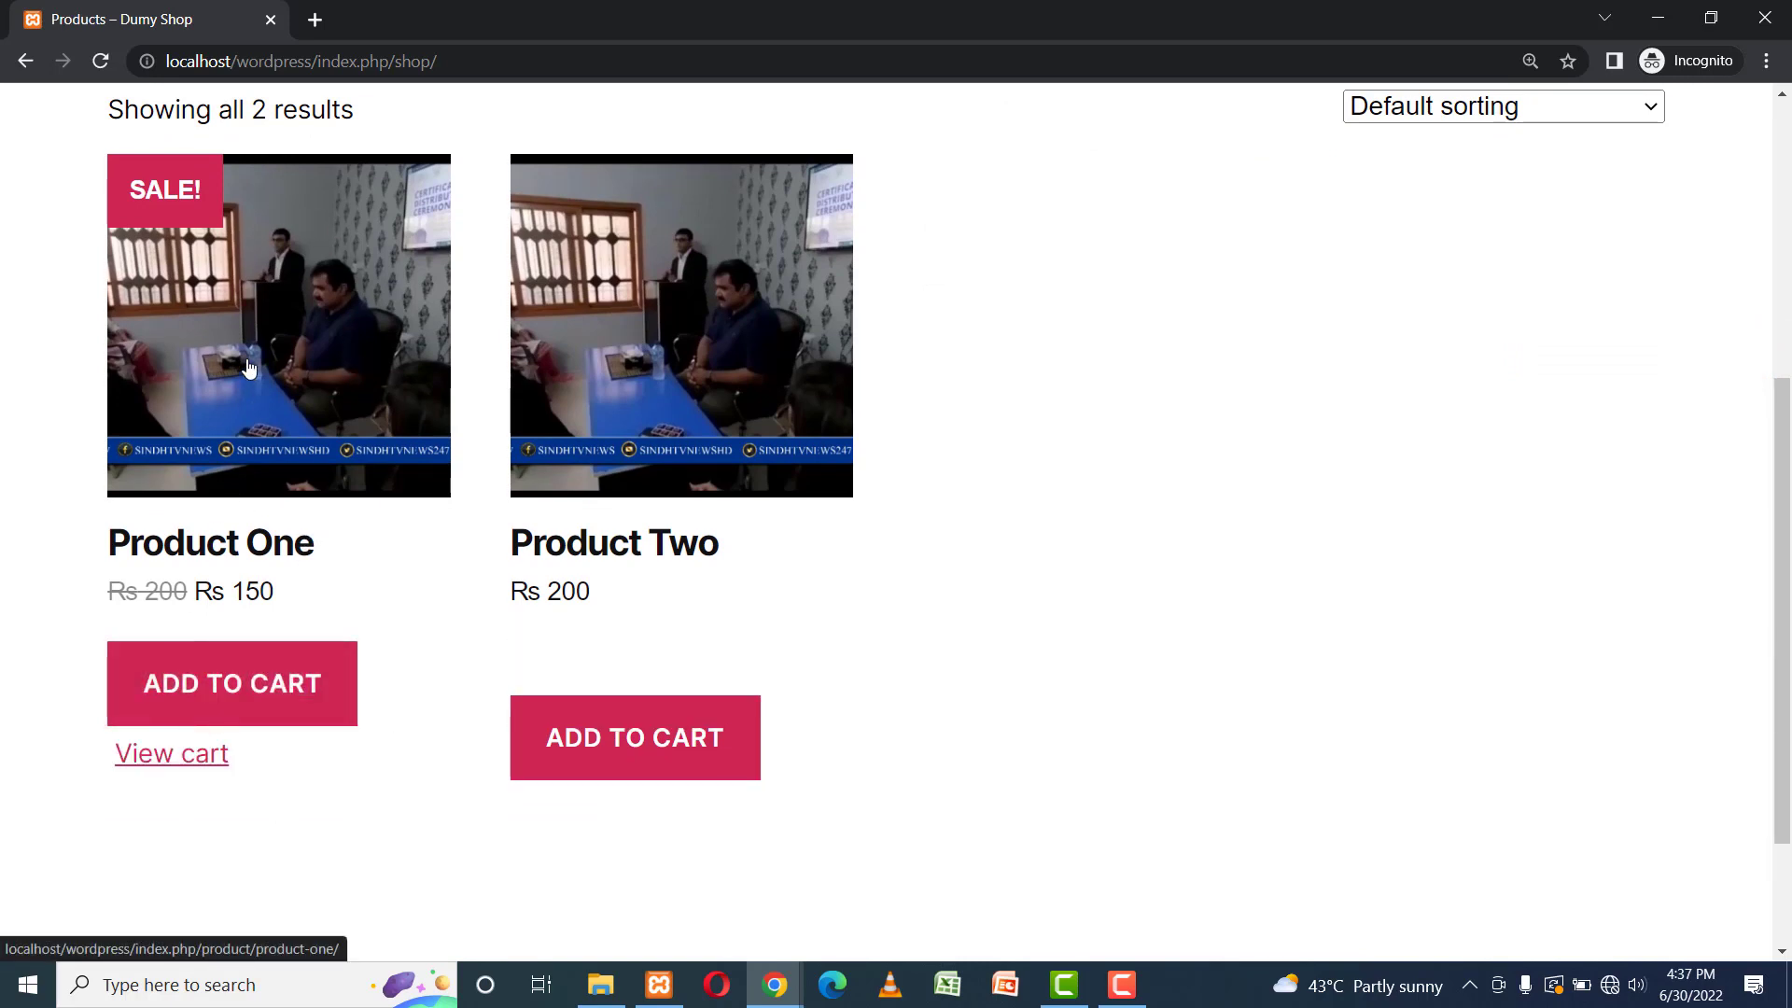
# Open the cart holding Product One at Rs 150 and proceed to checkout.
pyautogui.click(186, 762)
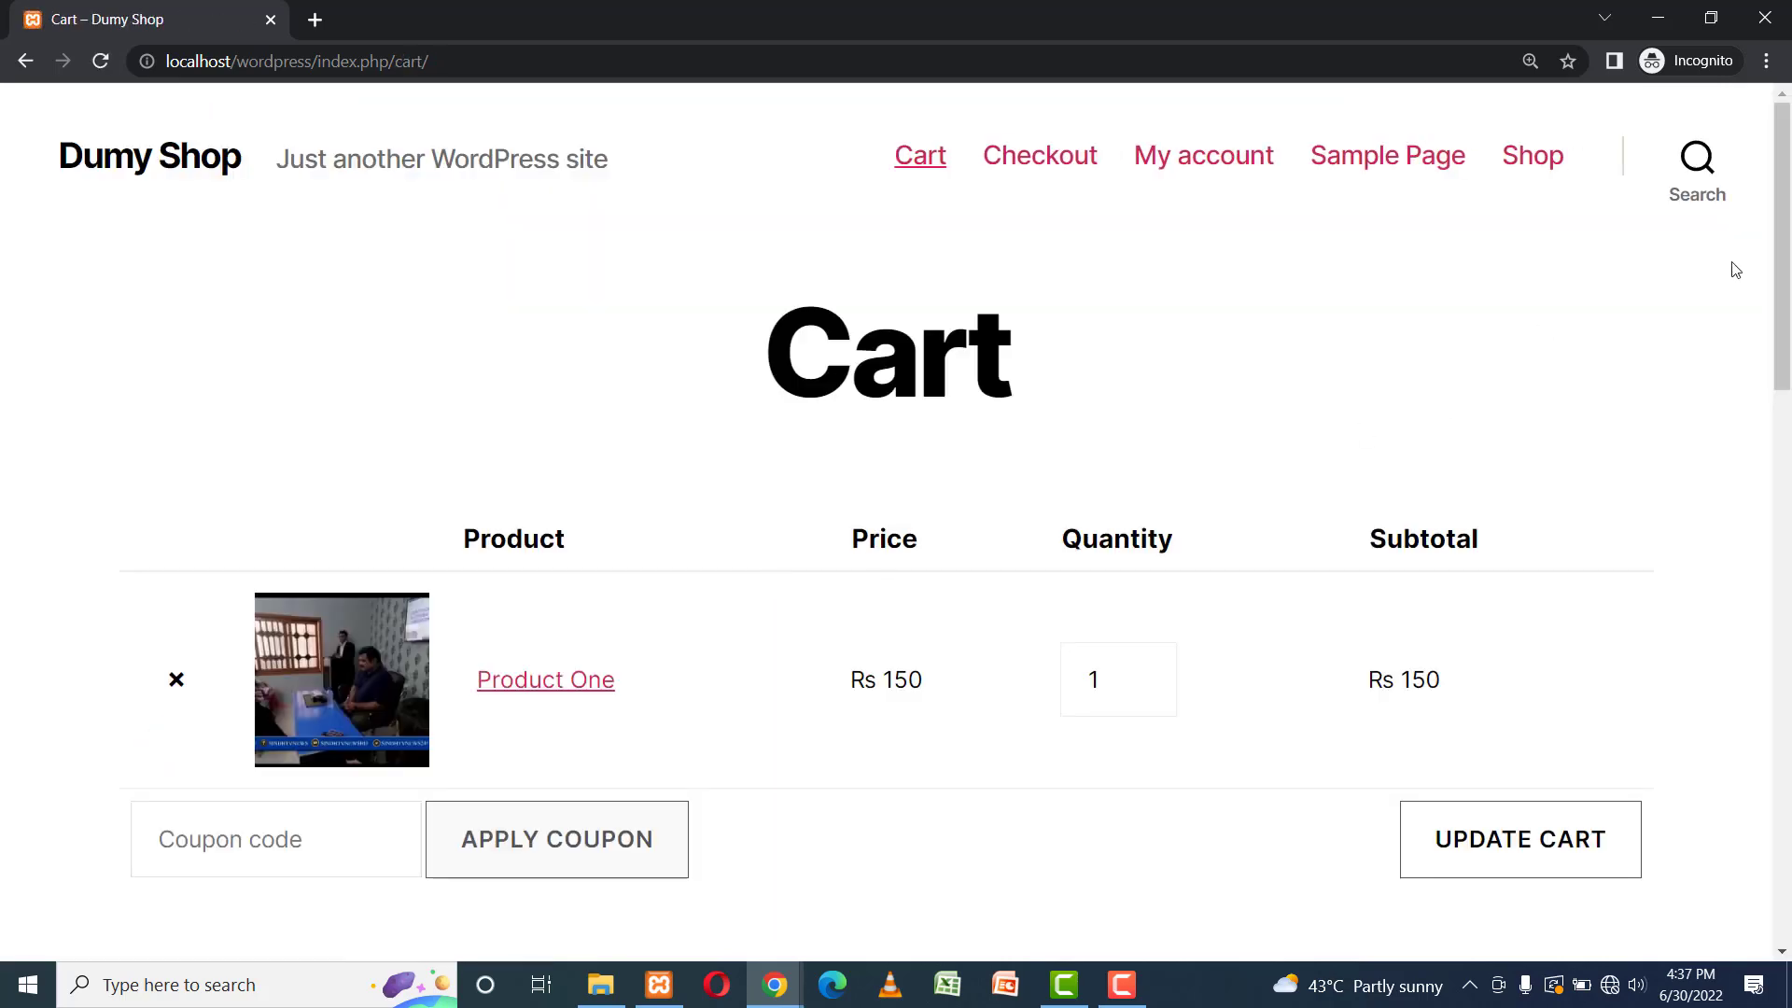
pyautogui.moveTo(1778, 272); pyautogui.dragTo(1785, 507)
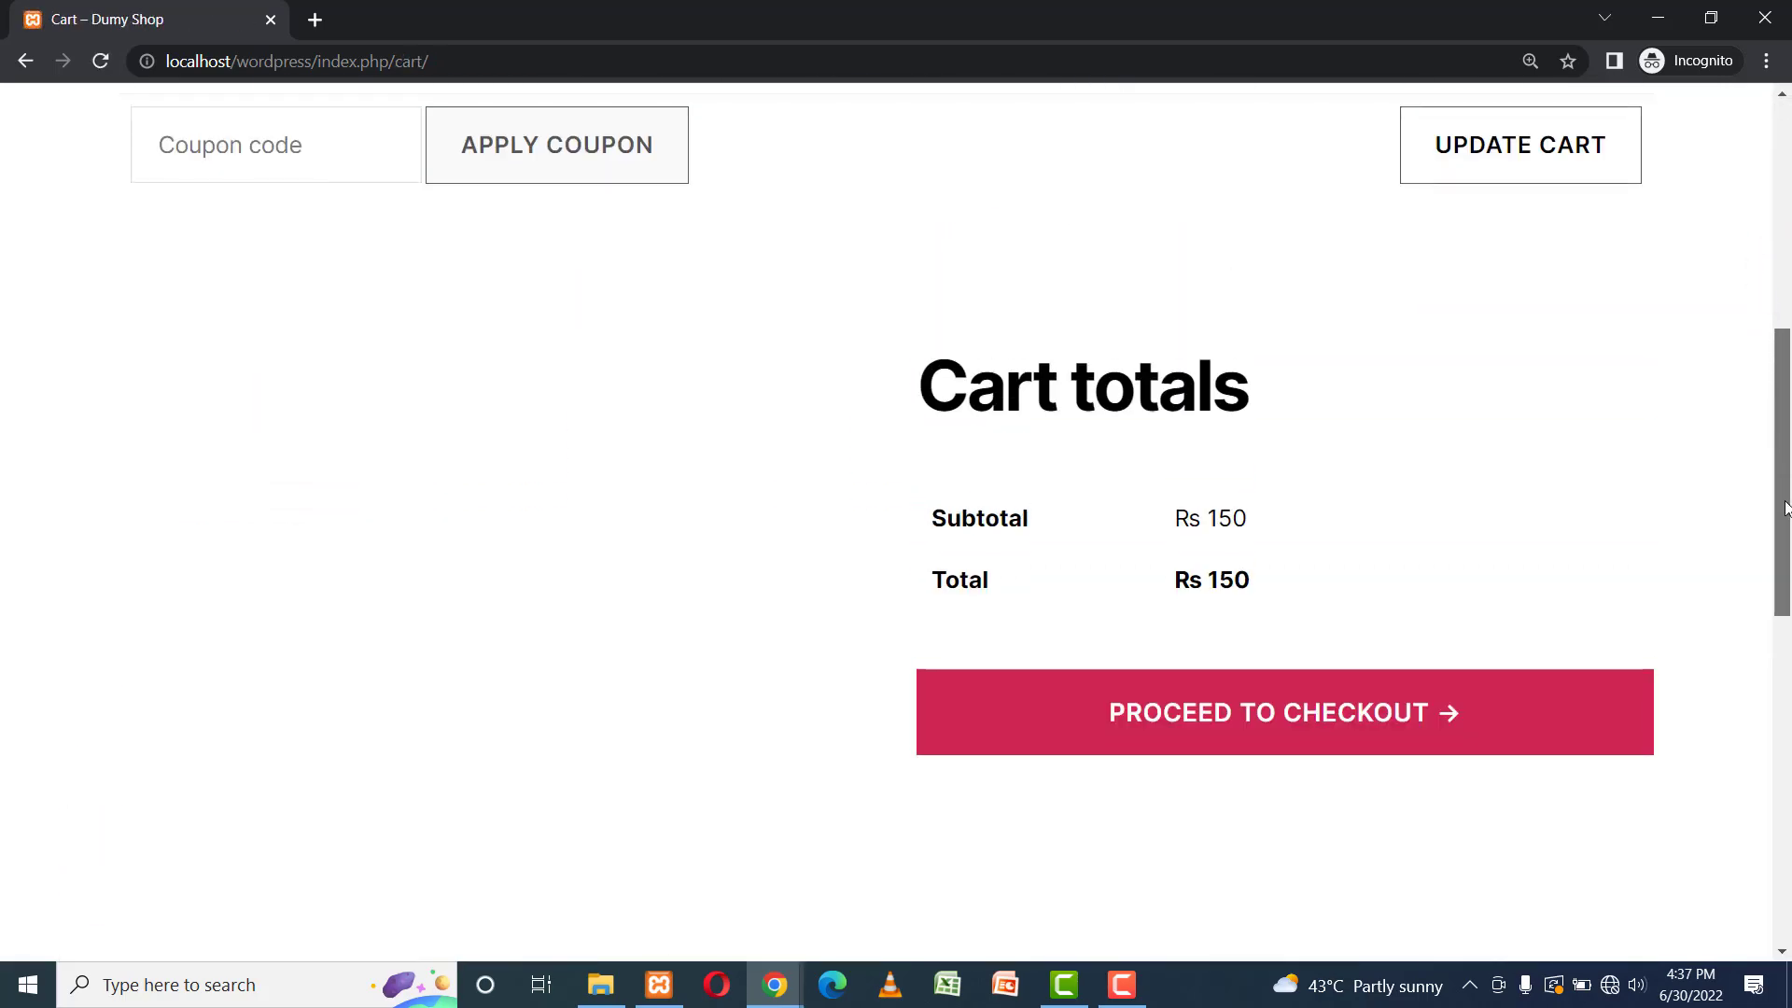
pyautogui.click(1262, 707)
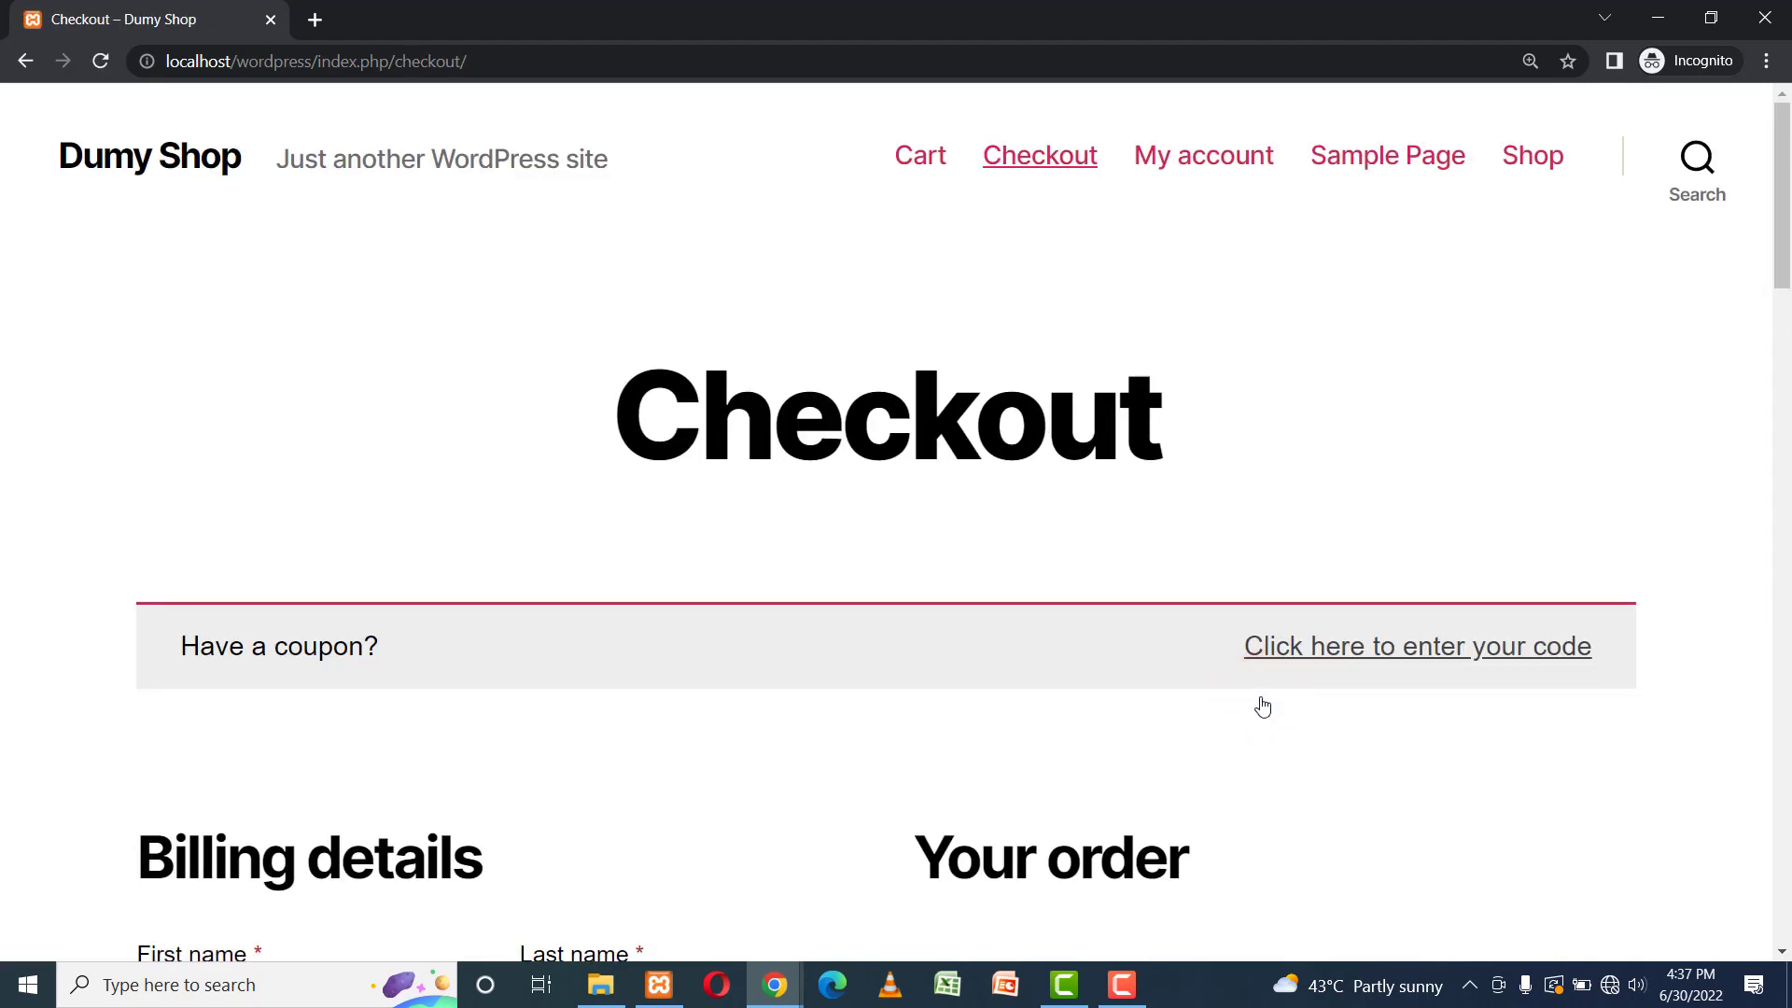
# Enter the customer's first and last name, company name, both street address lines and town/city in Billing details.
pyautogui.moveTo(1778, 233); pyautogui.dragTo(1778, 331)
pyautogui.click(299, 538)
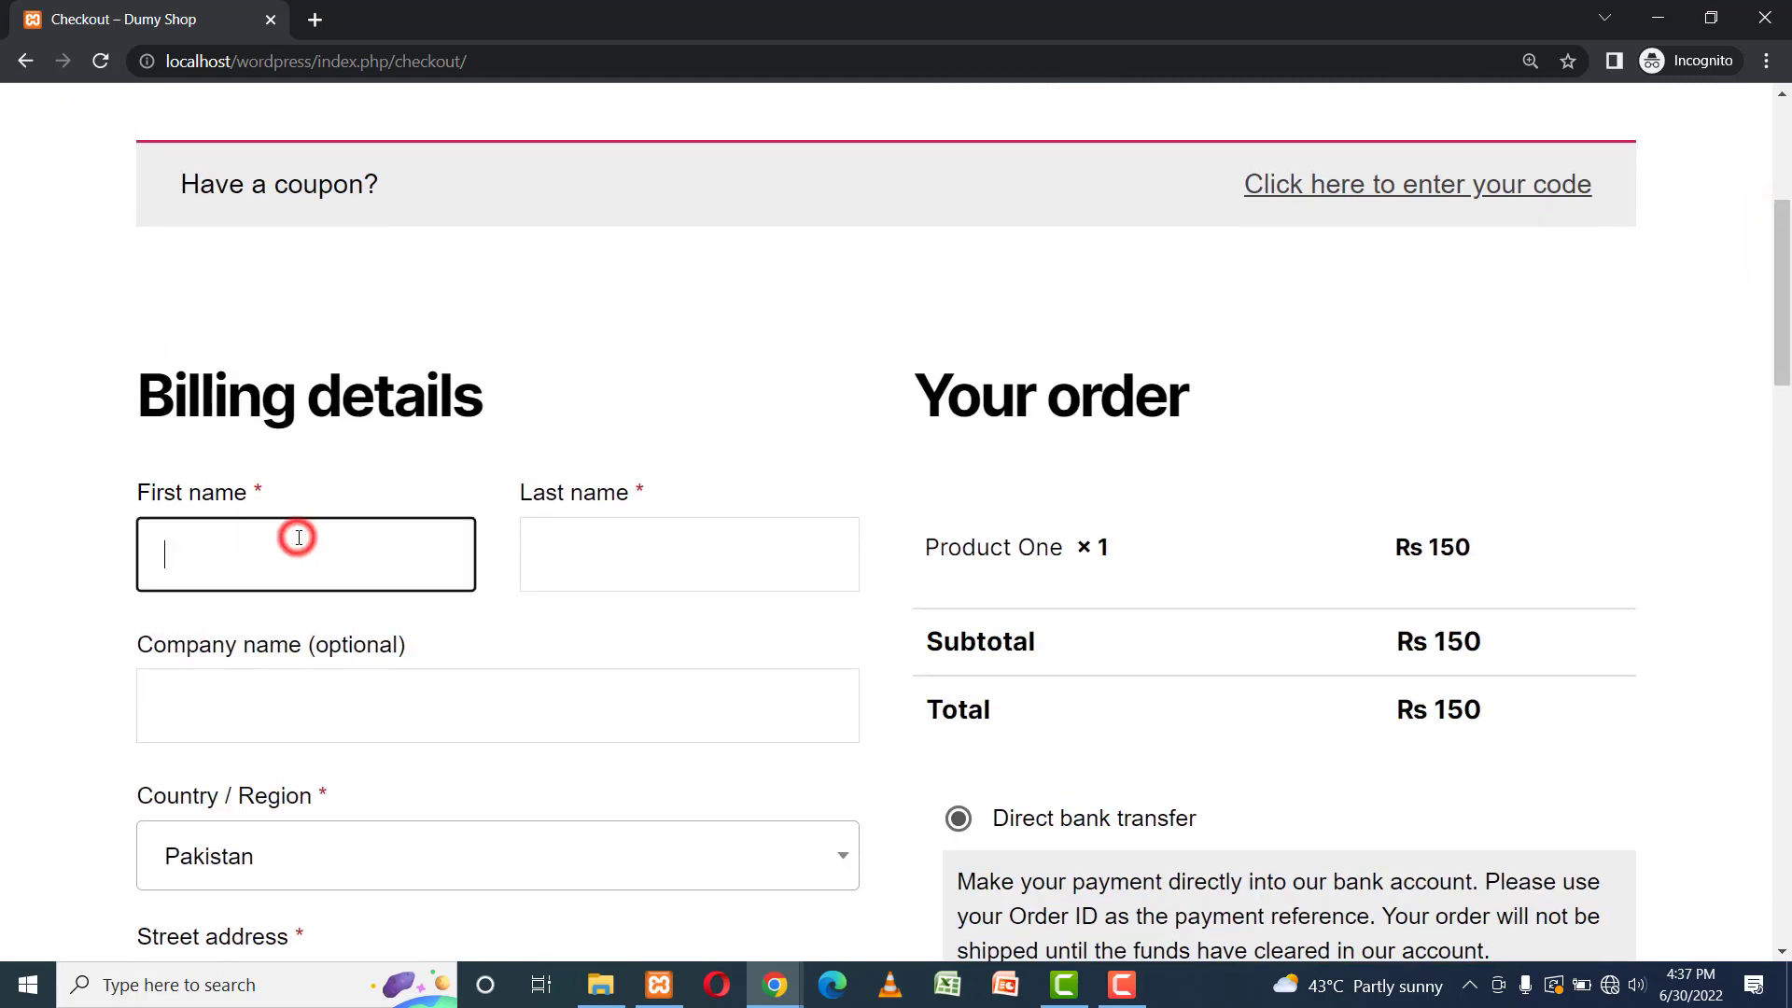
pyautogui.press('Tab')
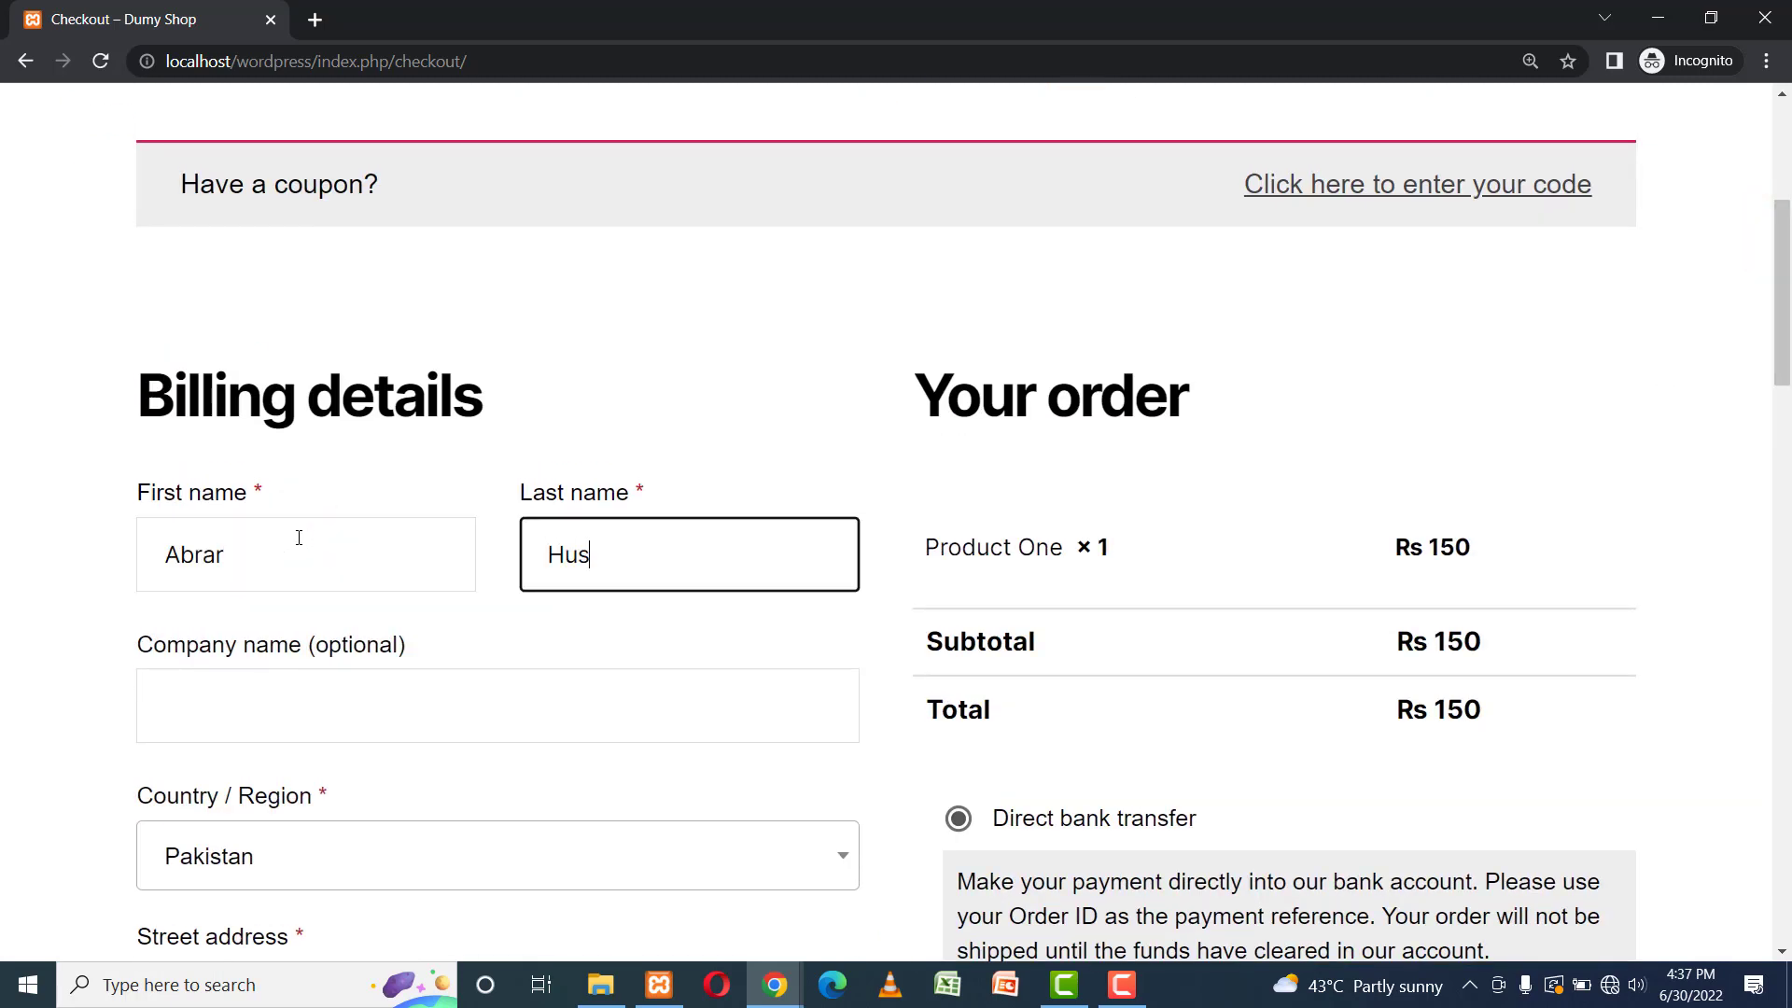
pyautogui.press('Tab')
pyautogui.write('TIME')
pyautogui.press('Tab')
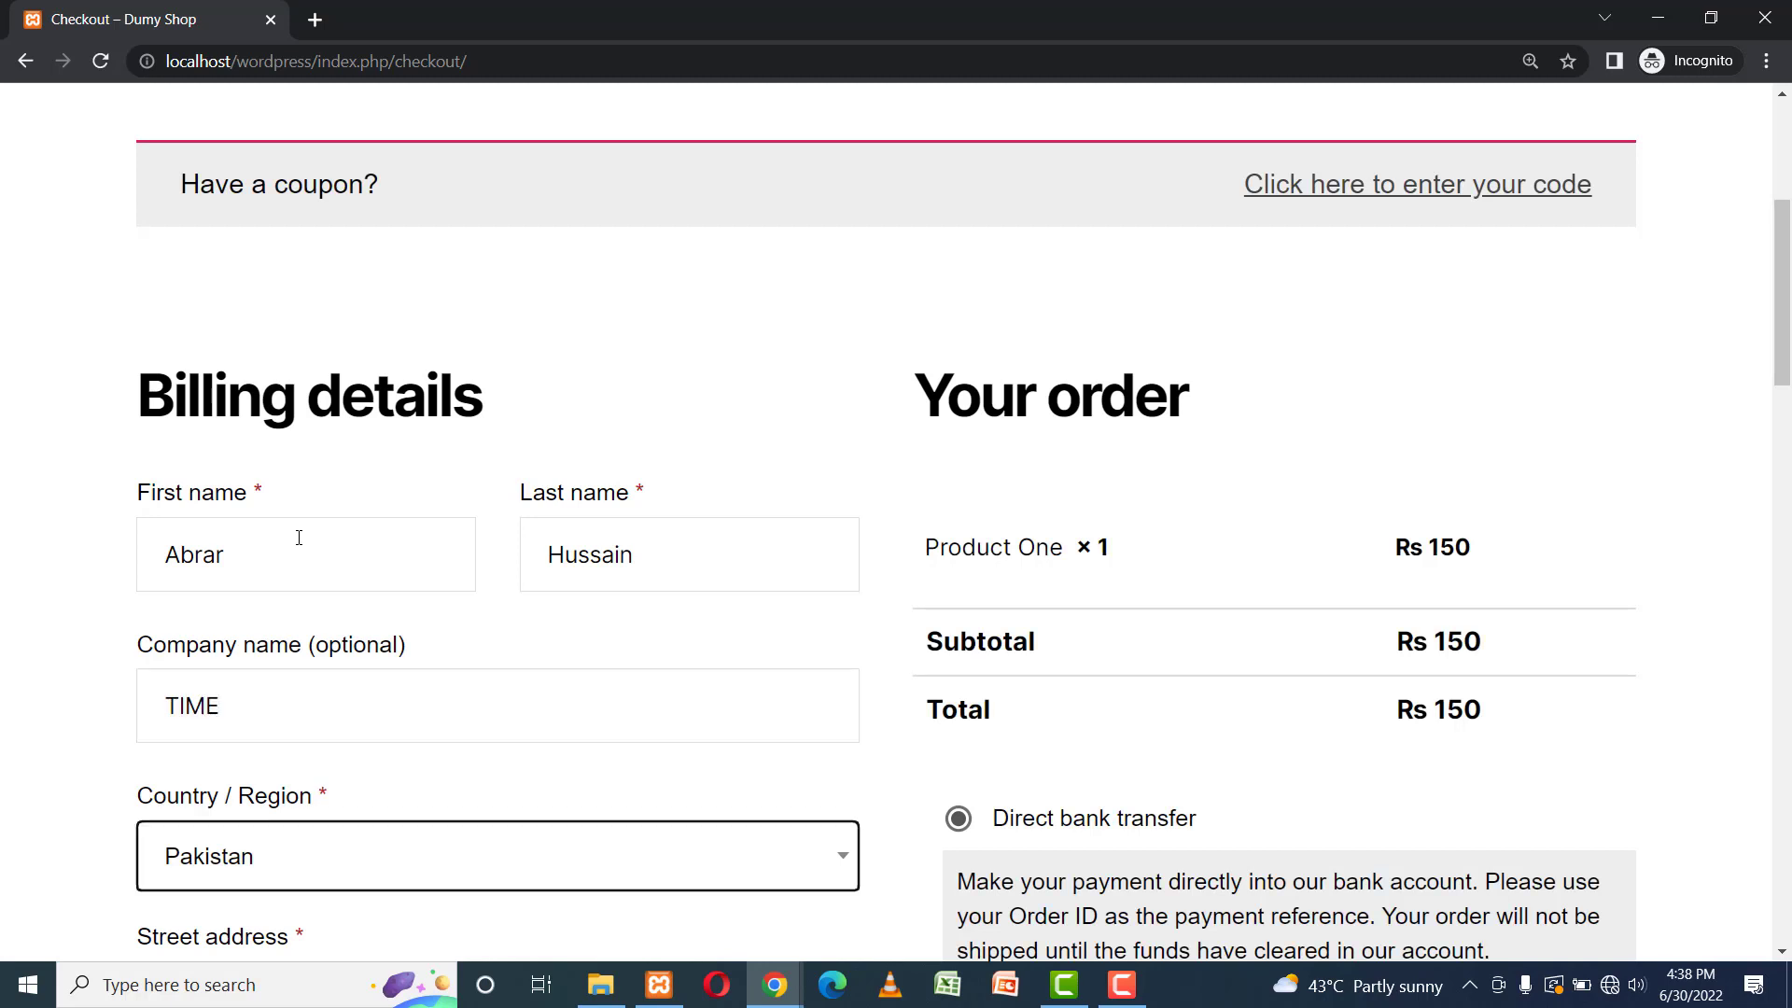
pyautogui.press('Tab')
pyautogui.write('N')
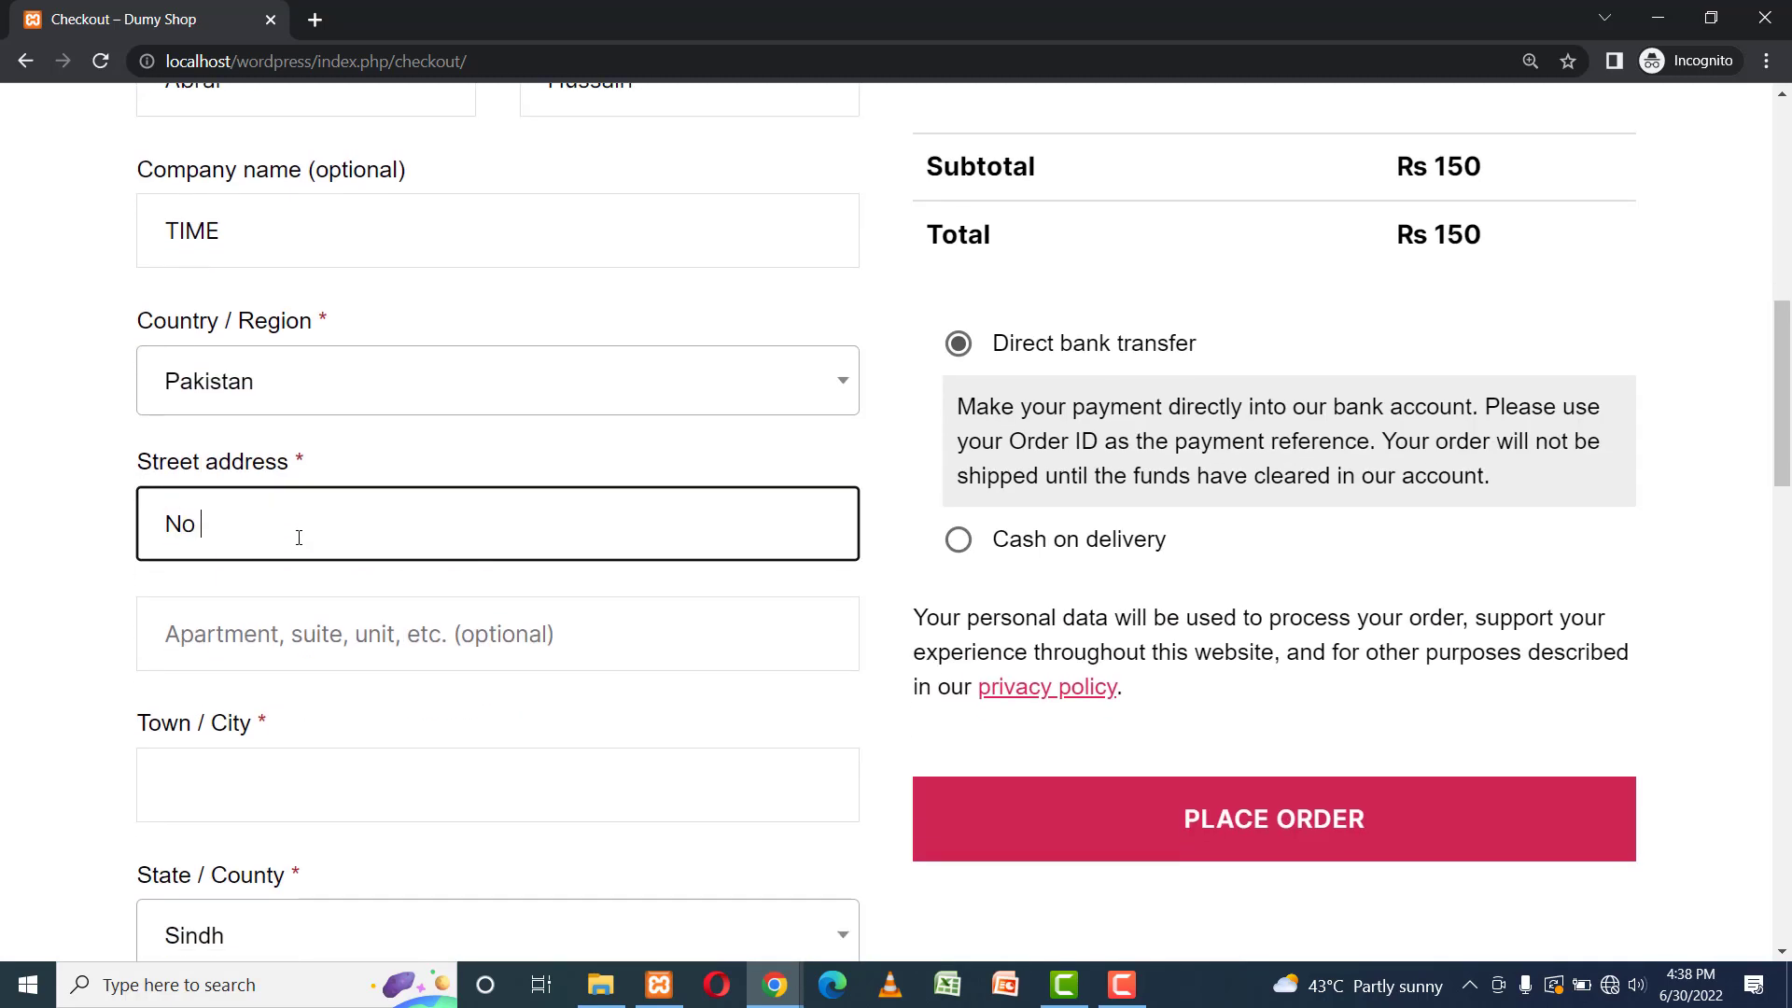
pyautogui.write('o KNown')
pyautogui.press('Tab')
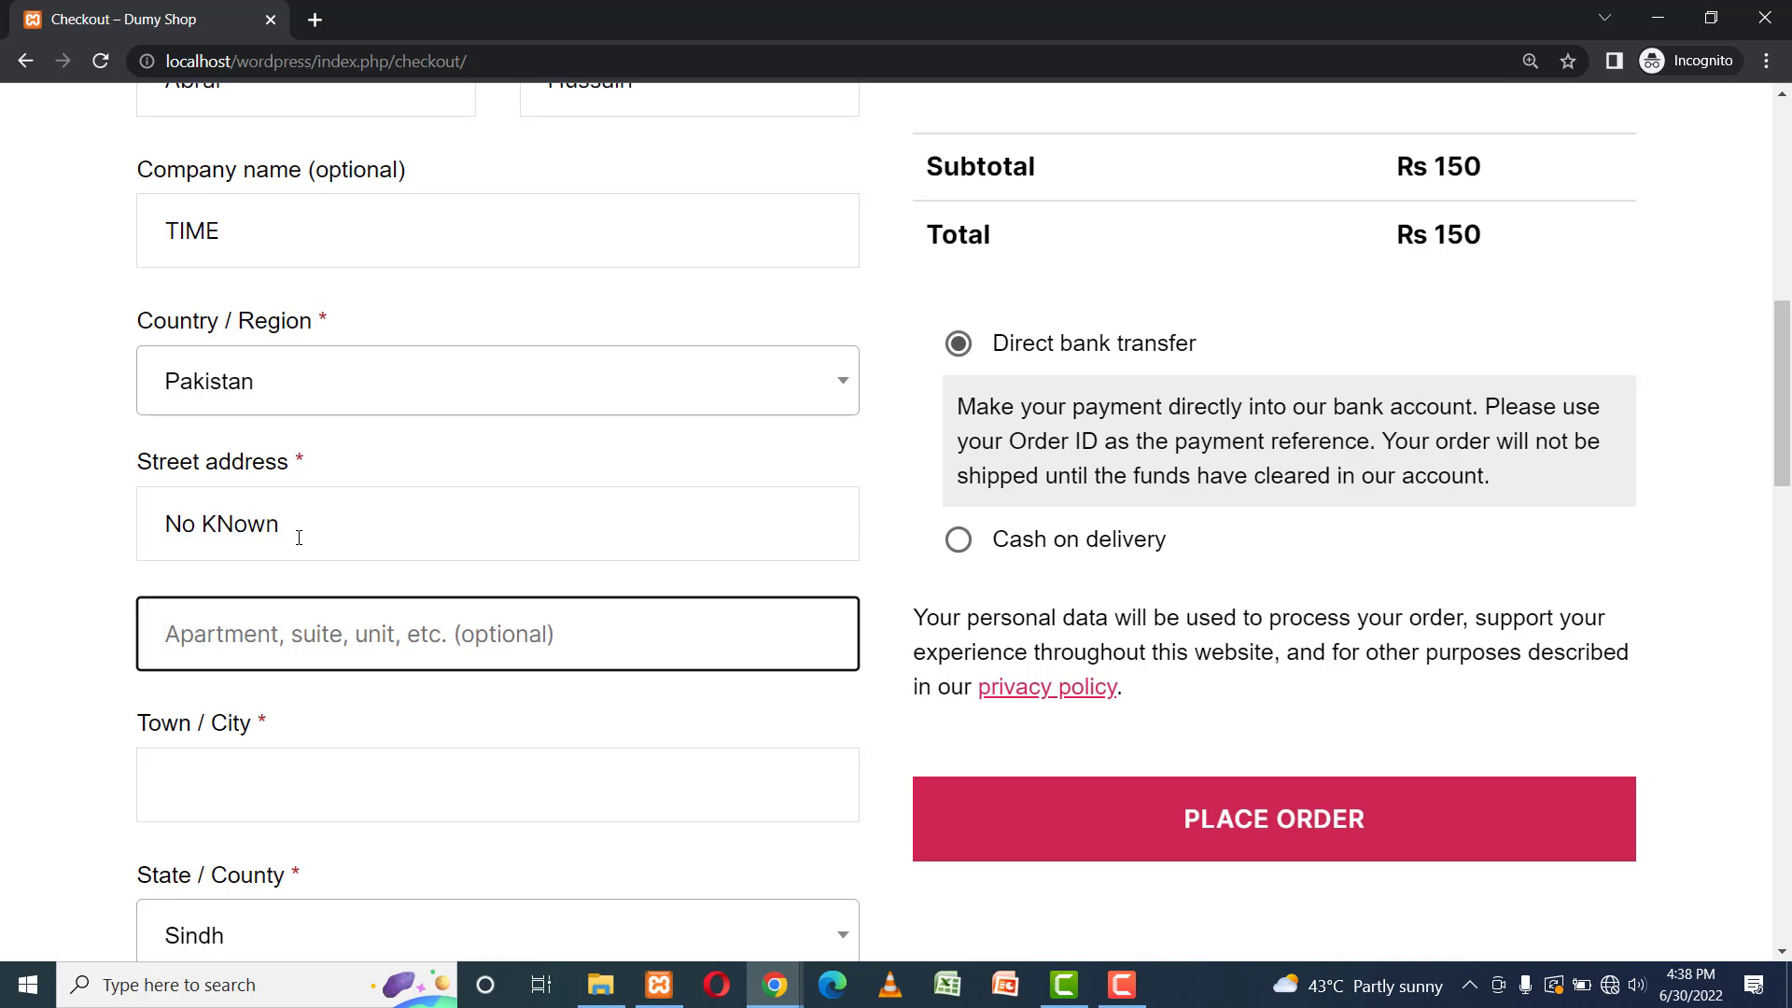
pyautogui.write('UNknown')
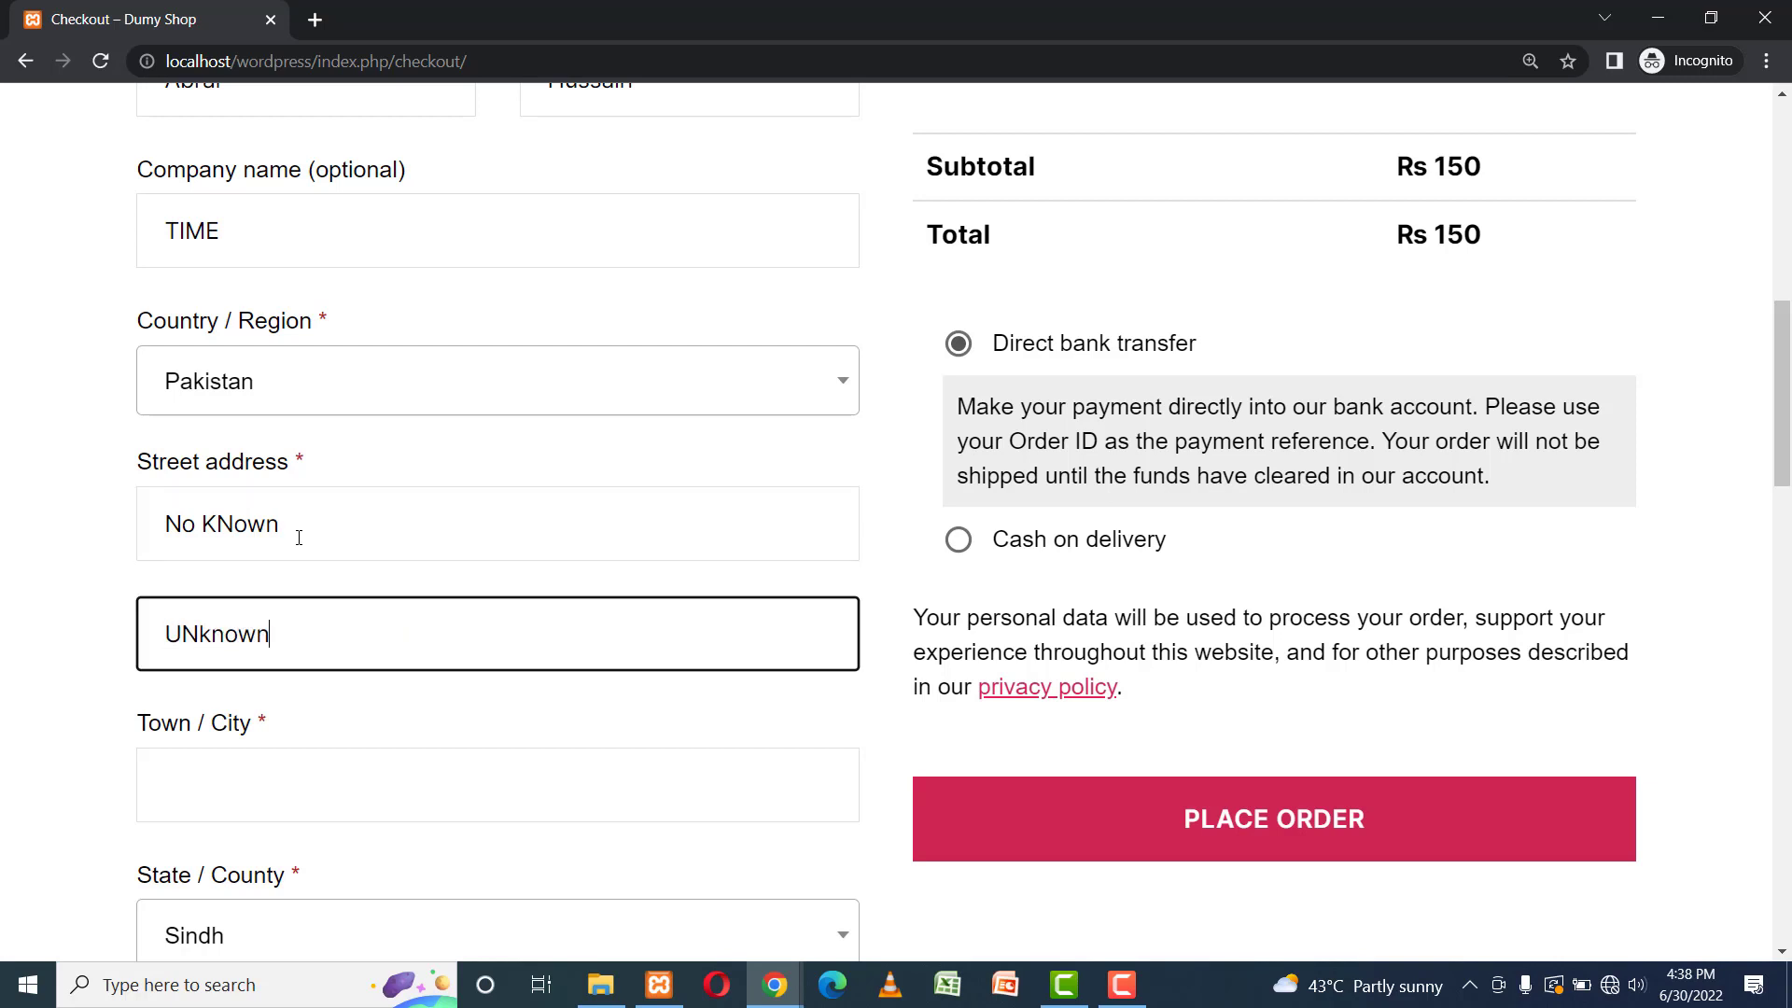
pyautogui.press('Tab')
pyautogui.write('No')
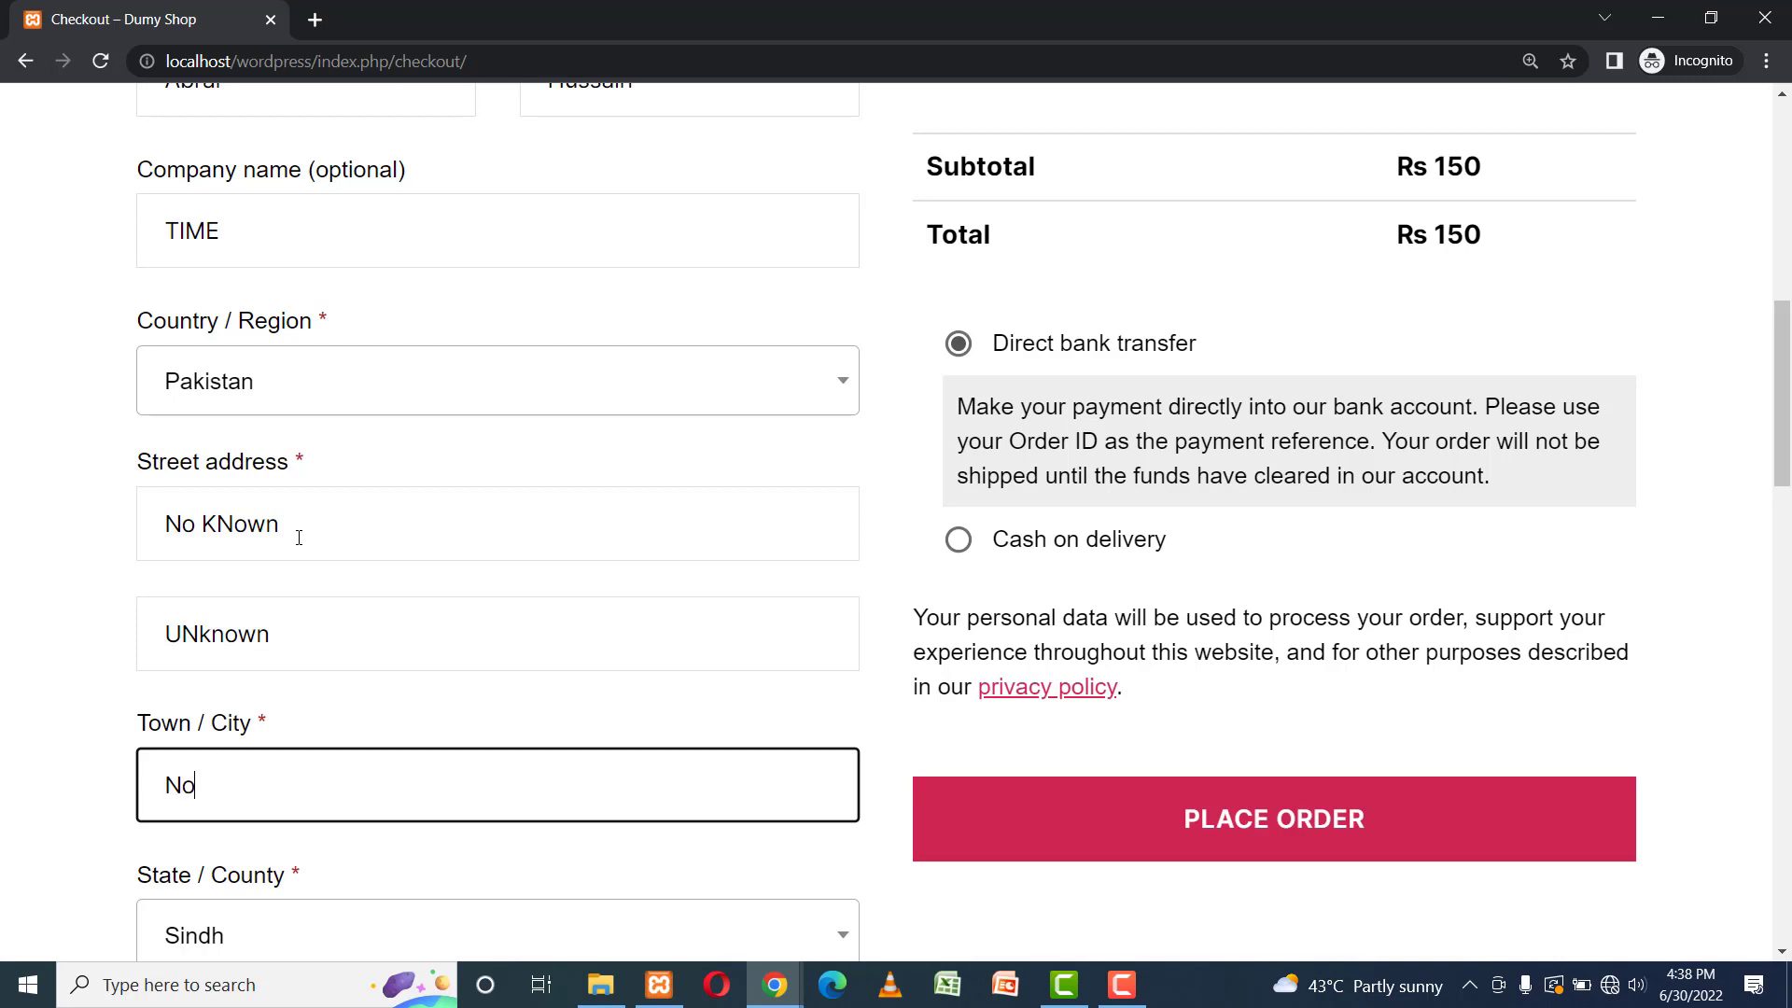
pyautogui.write('where')
pyautogui.press('Tab')
pyautogui.press('Tab')
pyautogui.press('Tab')
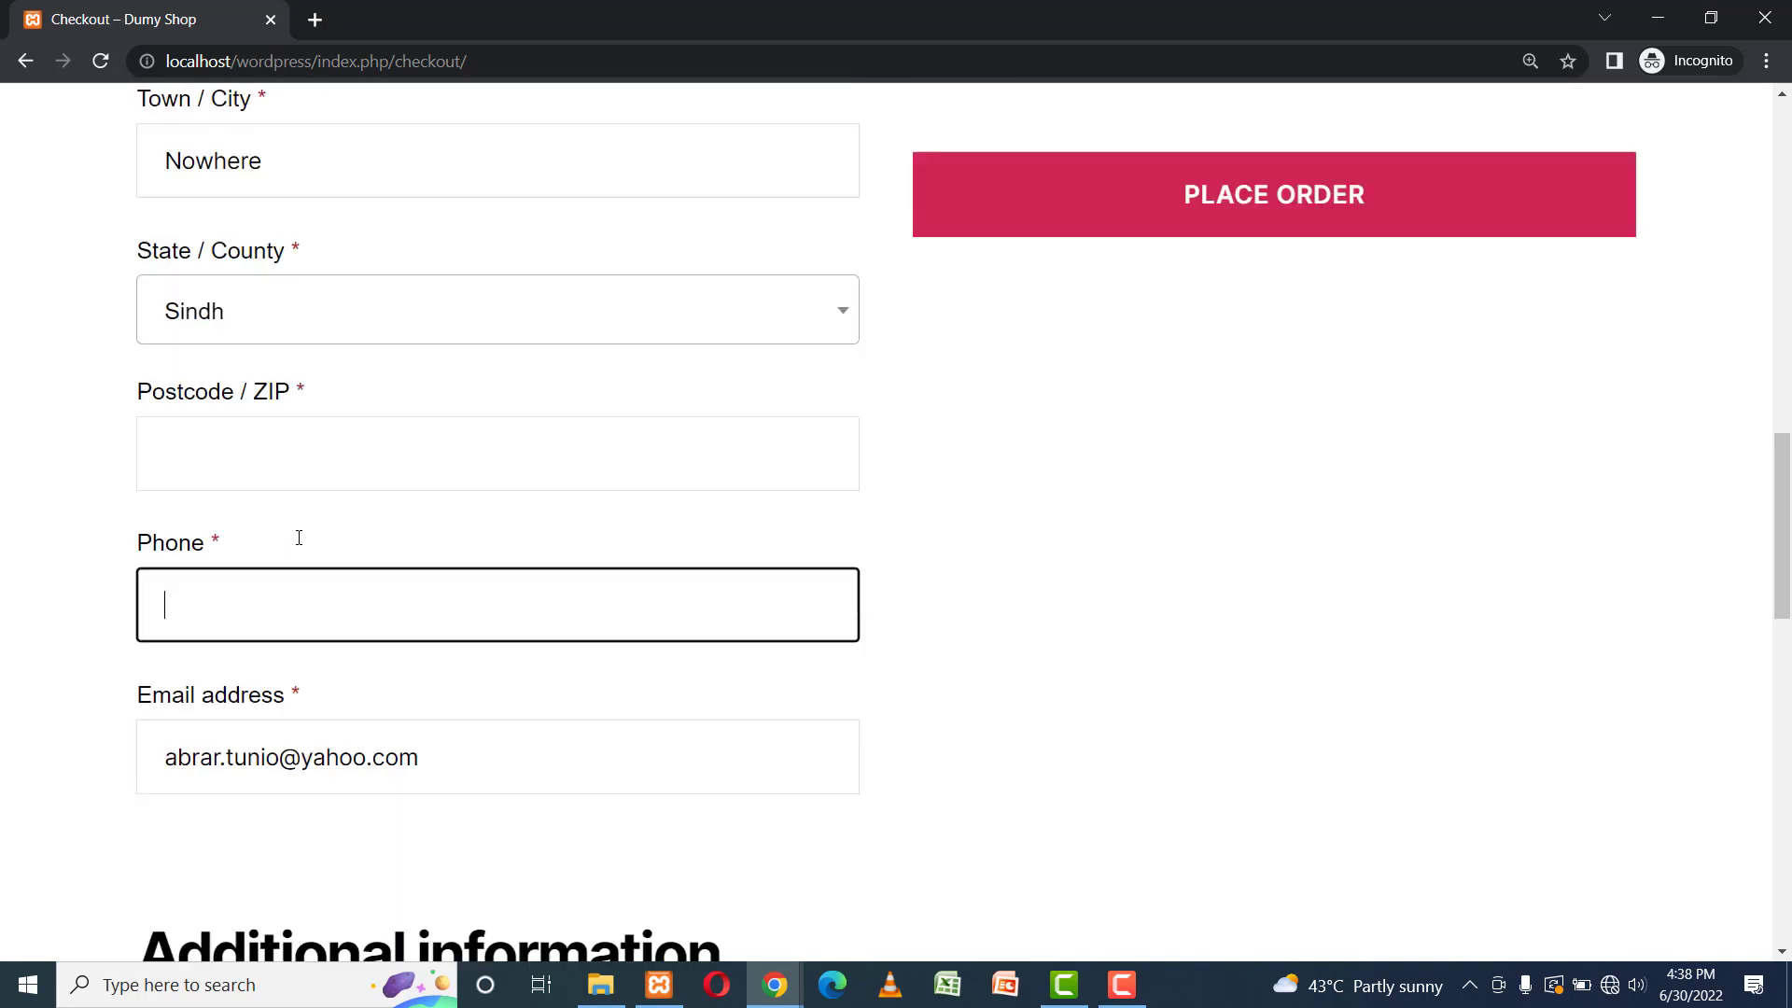
# Add the customer's postcode and phone number, then choose Cash on delivery as the payment method.
pyautogui.click(197, 344)
pyautogui.write('715000')
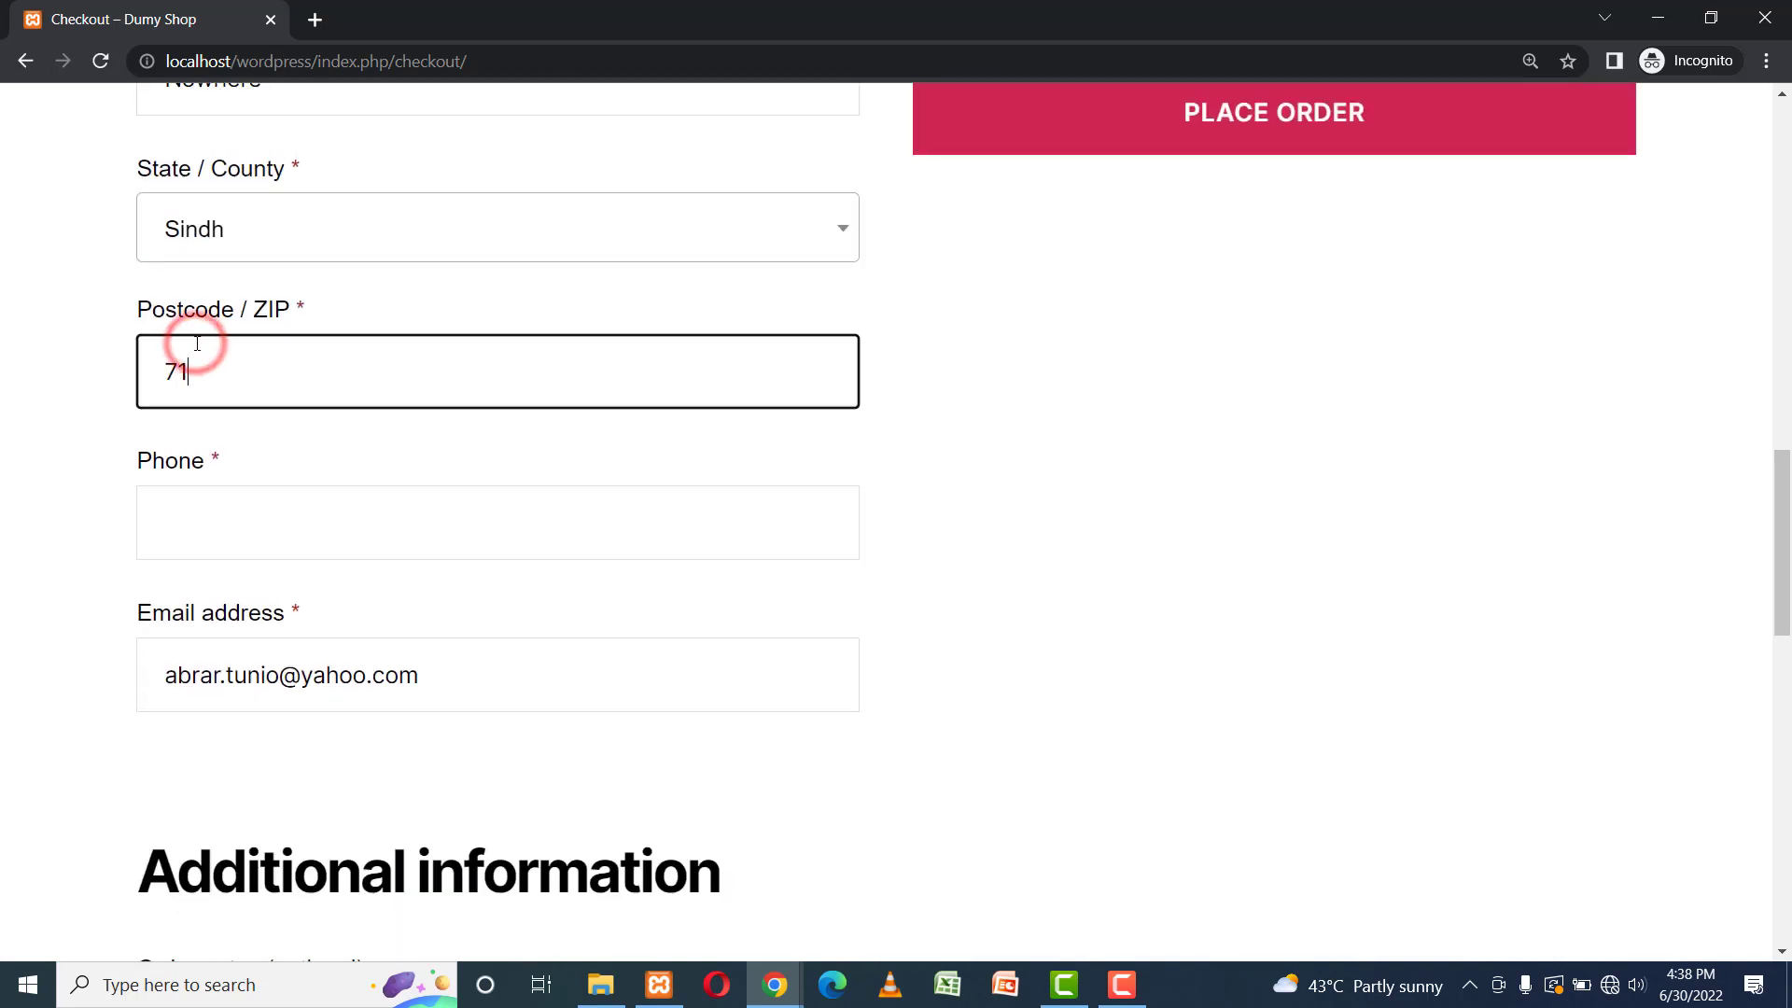
pyautogui.press('Tab')
pyautogui.write('033')
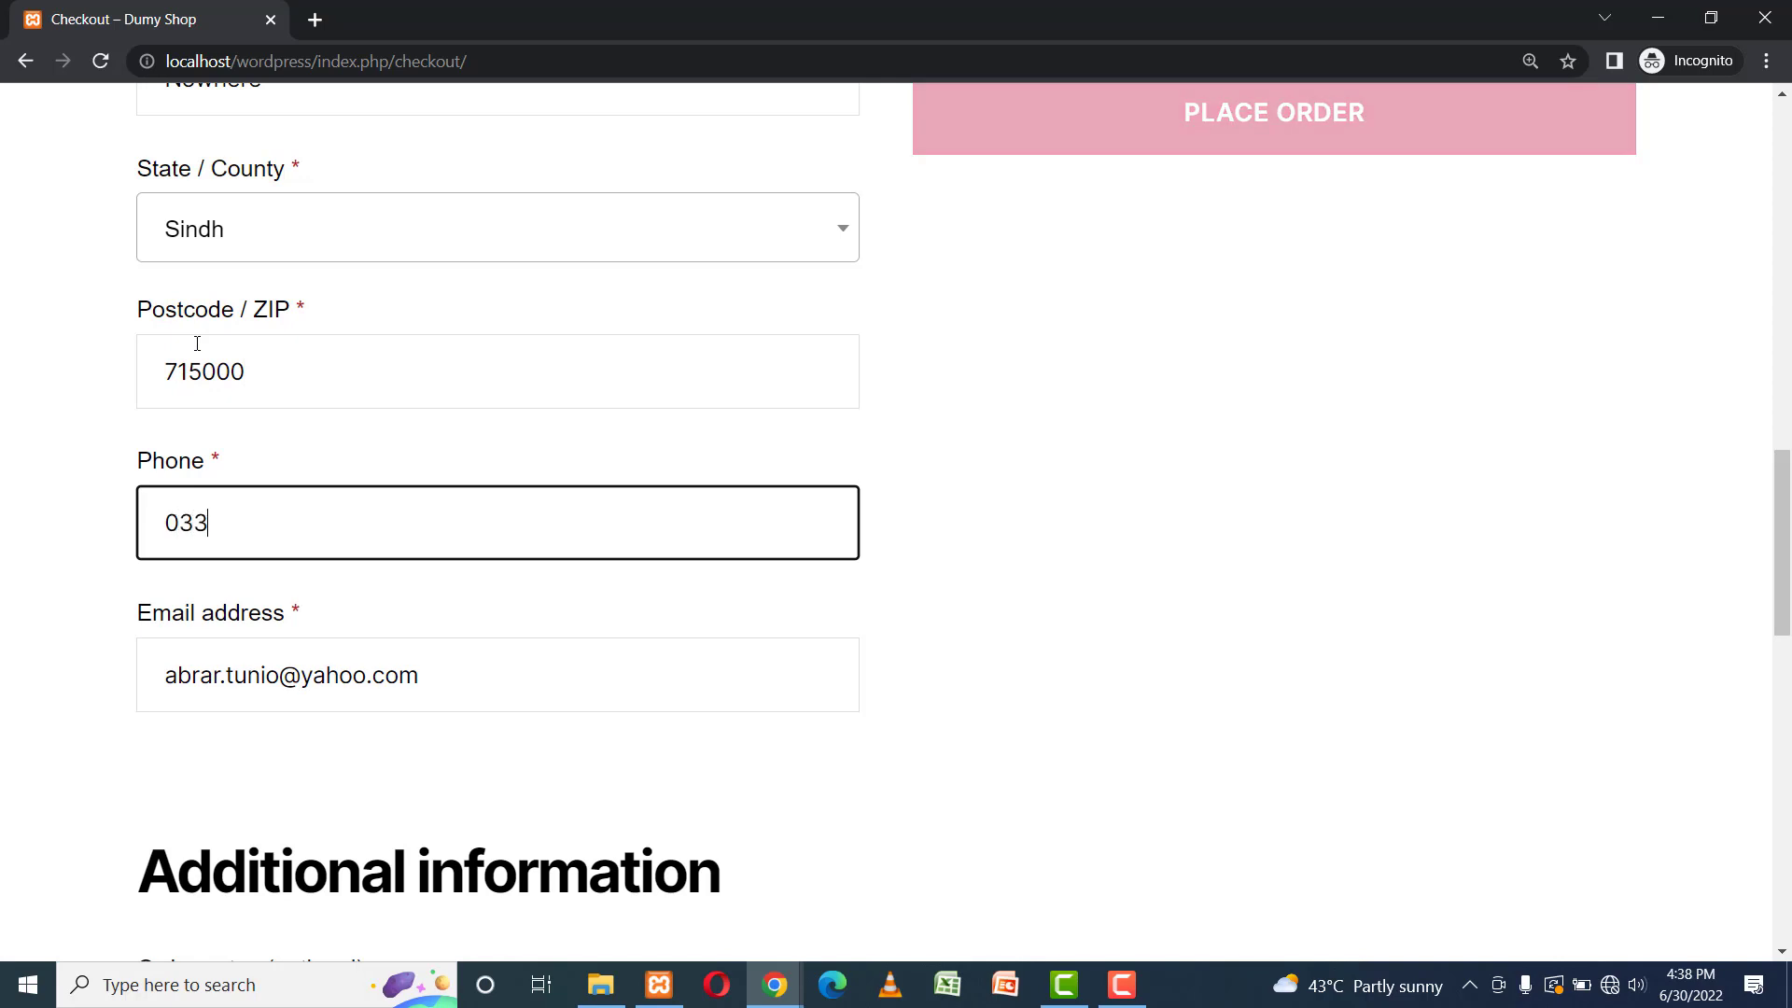
pyautogui.write('00000')
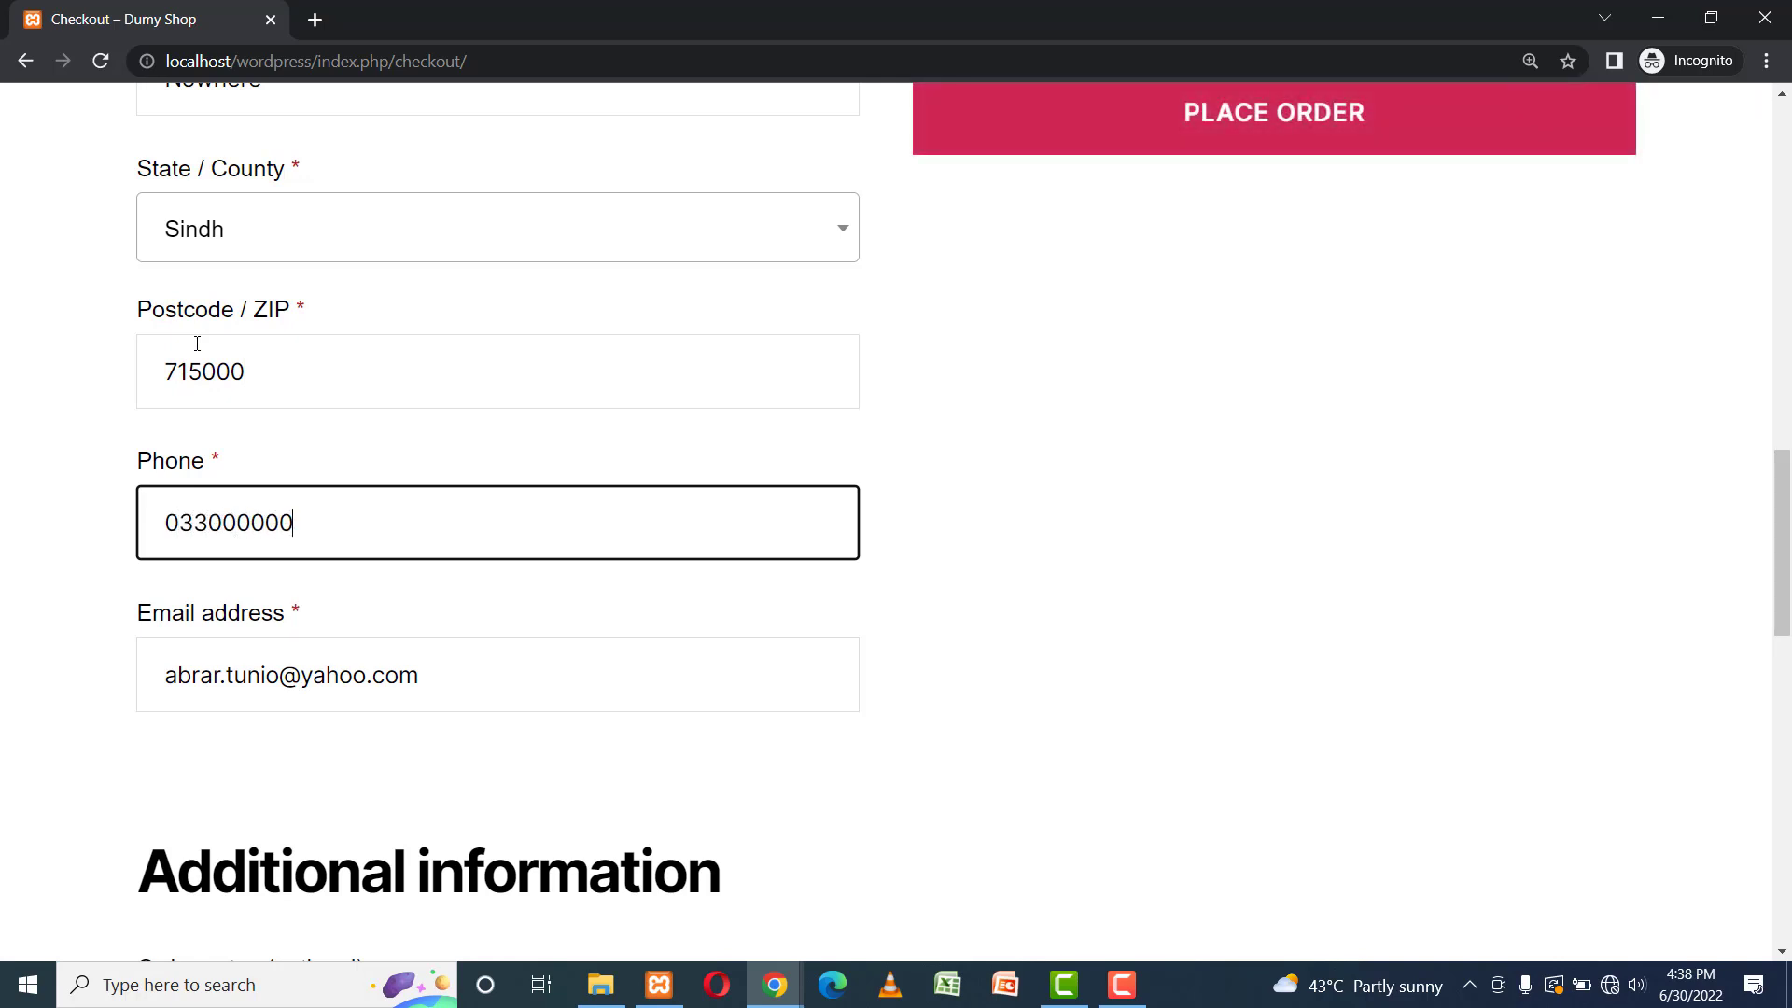
pyautogui.write('0')
pyautogui.scroll(-8, 1769, 556)
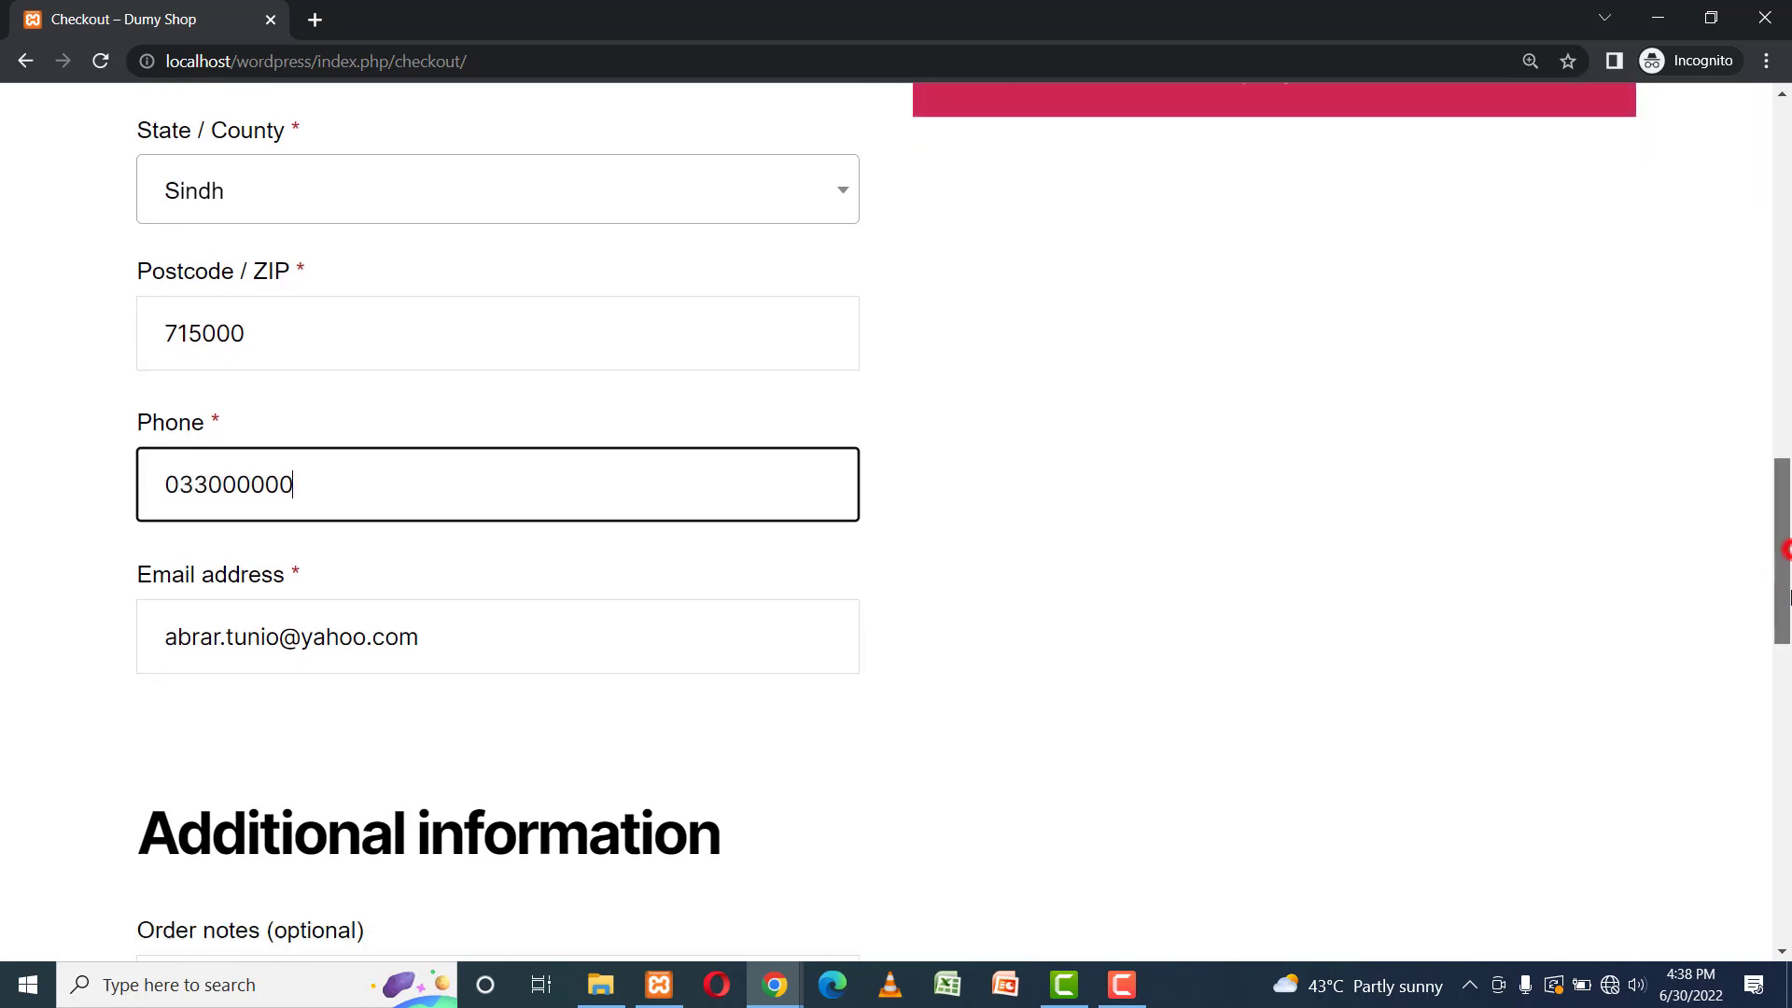
pyautogui.scroll(9, 1766, 526)
pyautogui.scroll(10, 1764, 429)
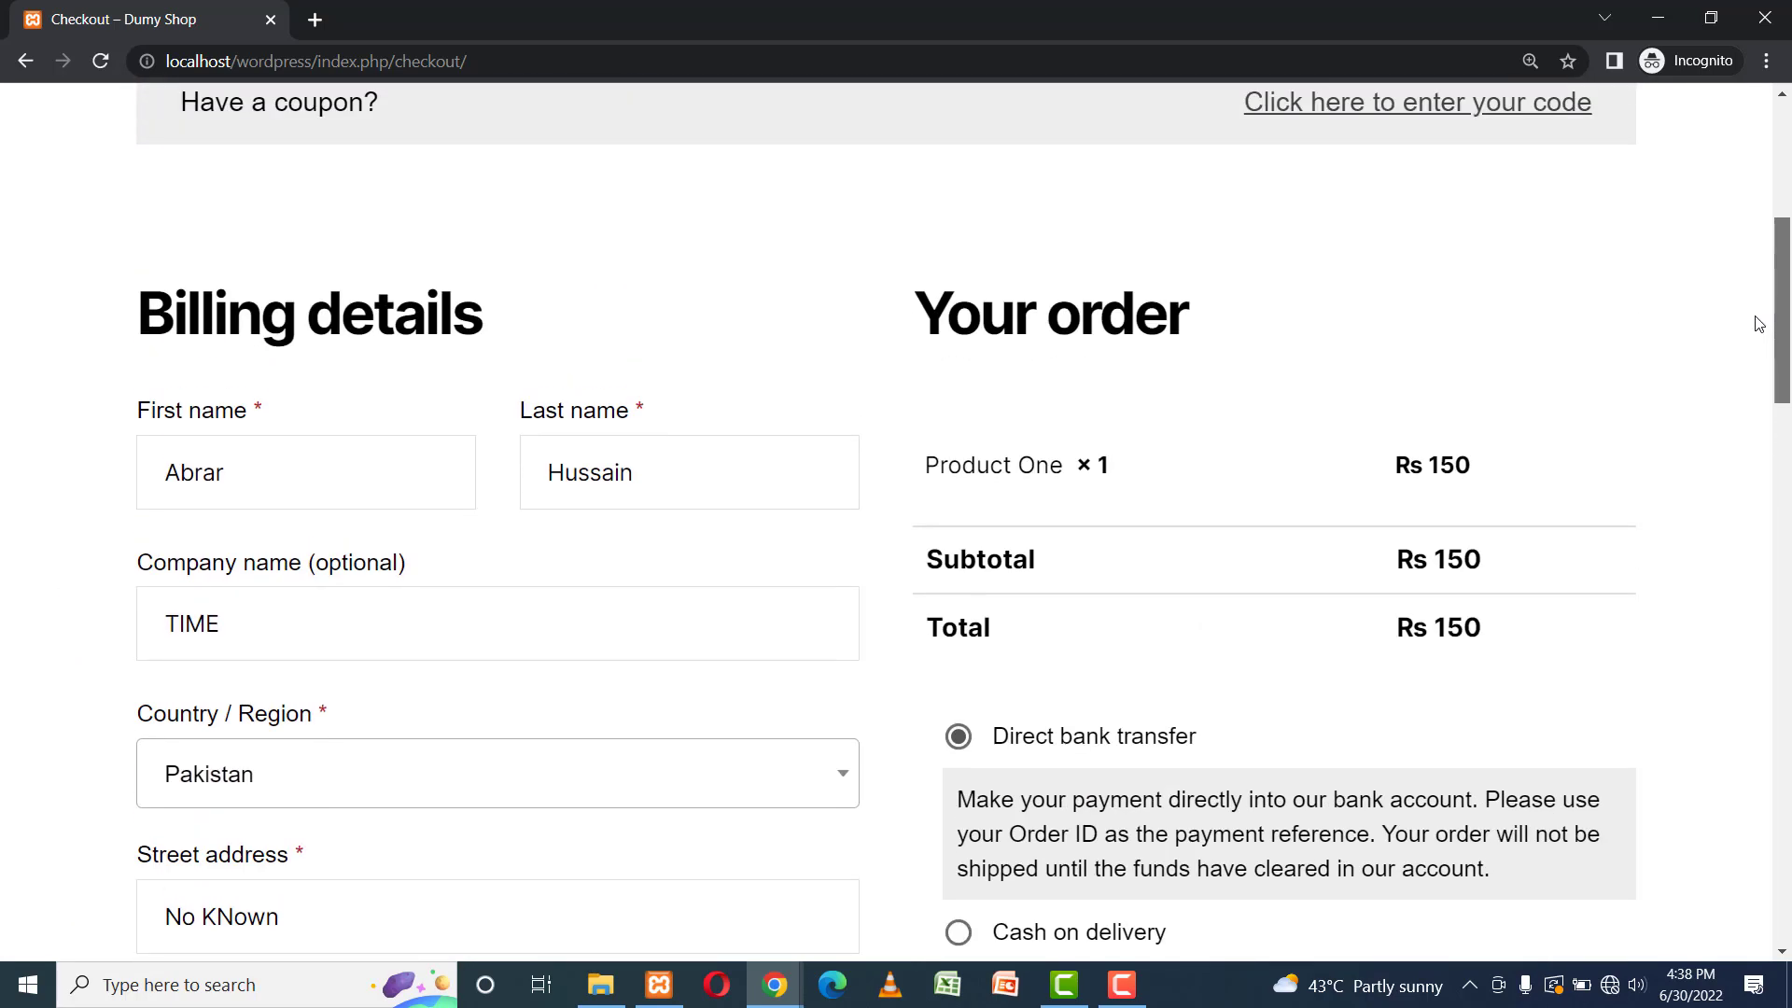
pyautogui.scroll(2, 1760, 323)
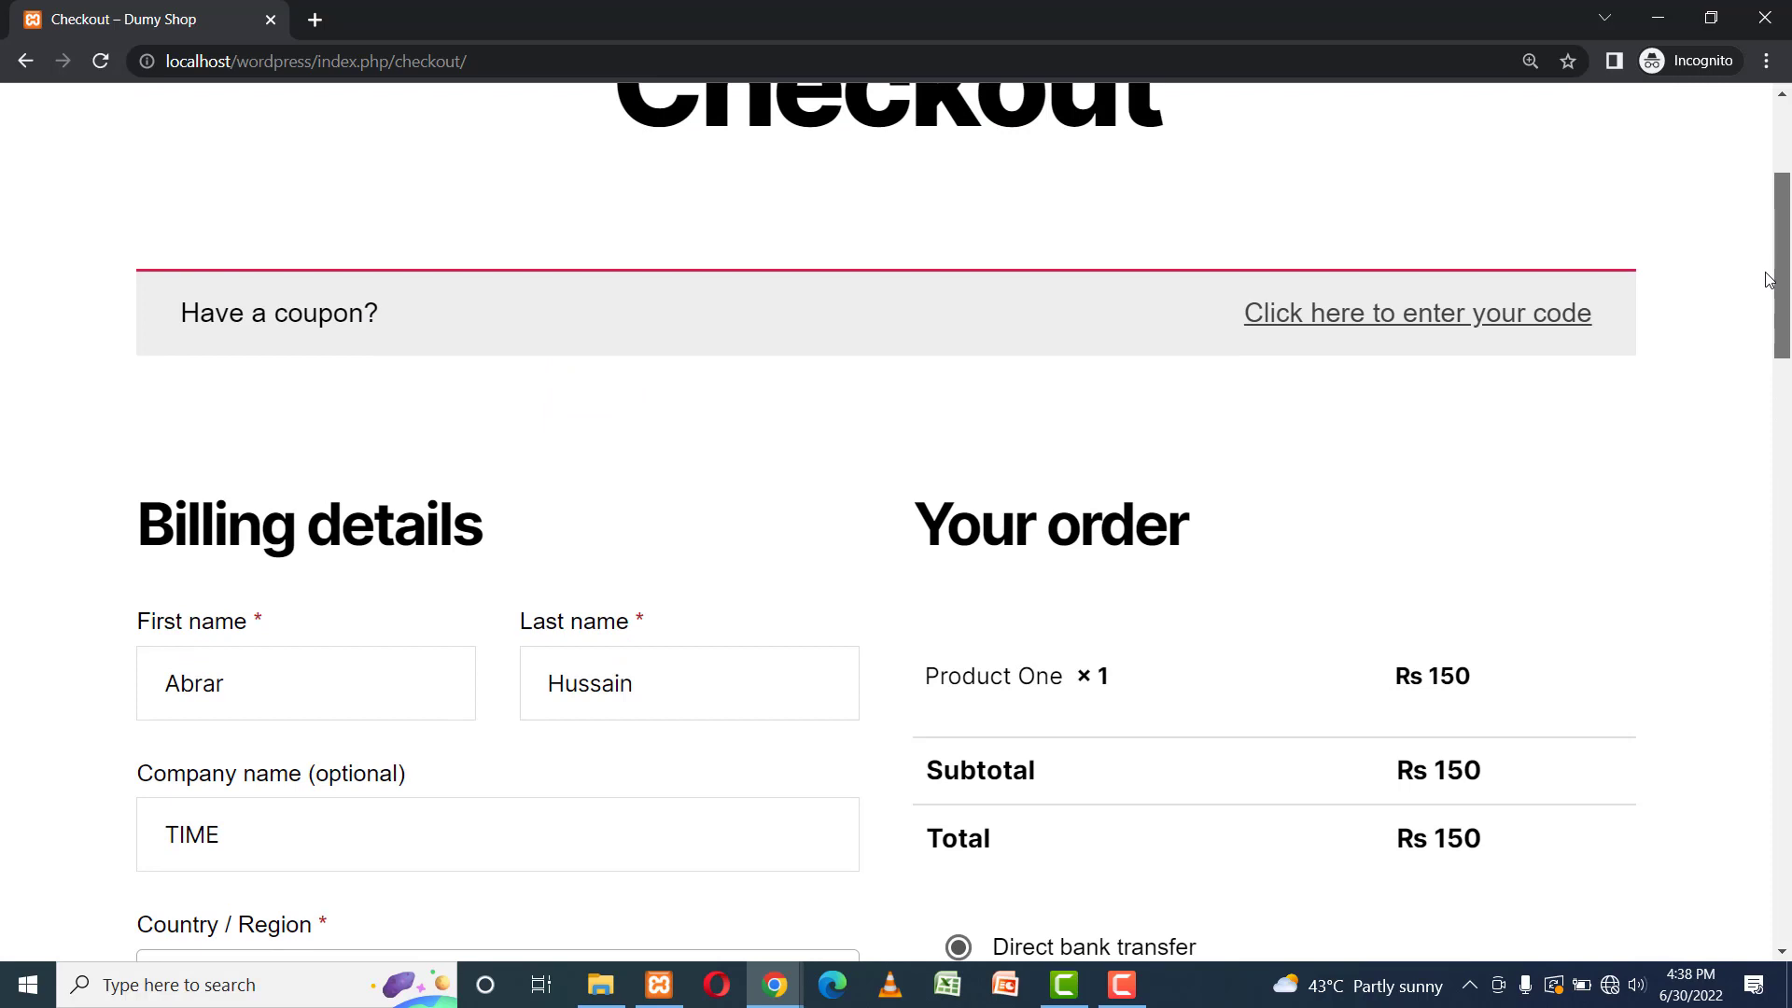
pyautogui.moveTo(1766, 272); pyautogui.dragTo(1788, 424)
pyautogui.click(980, 418)
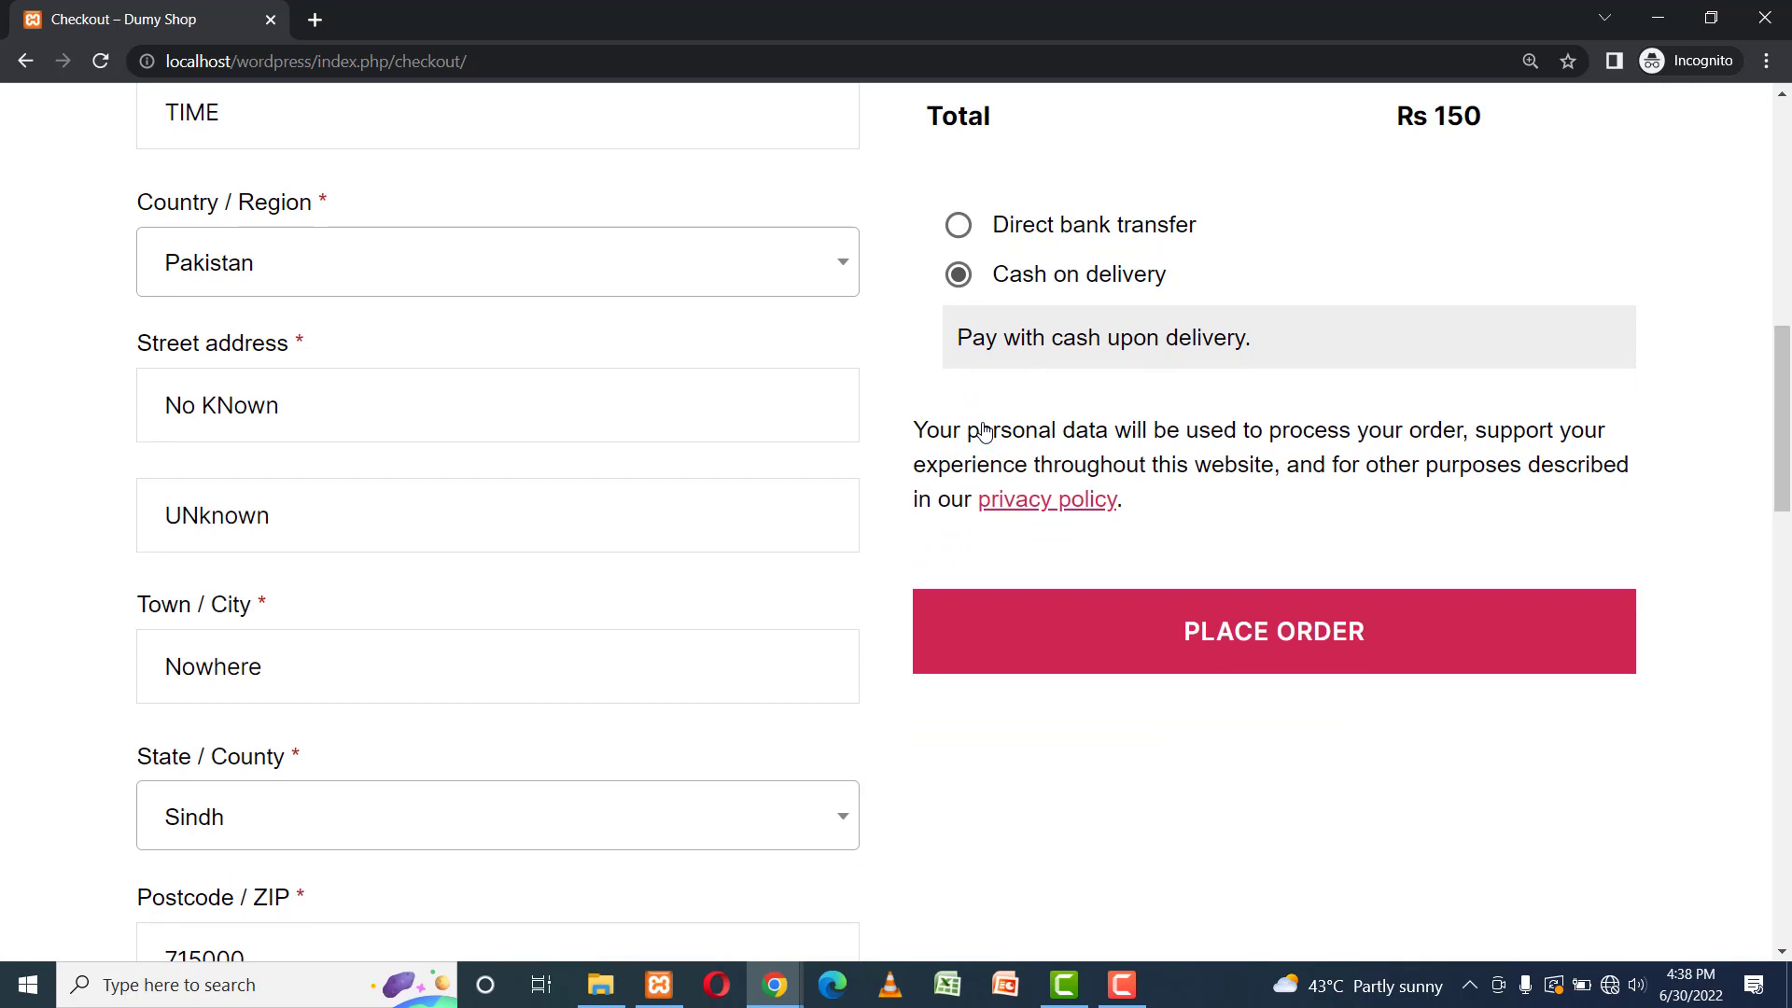
# Place the Rs 150 cash-on-delivery order and reach the Order received page for order 14.
pyautogui.click(1277, 635)
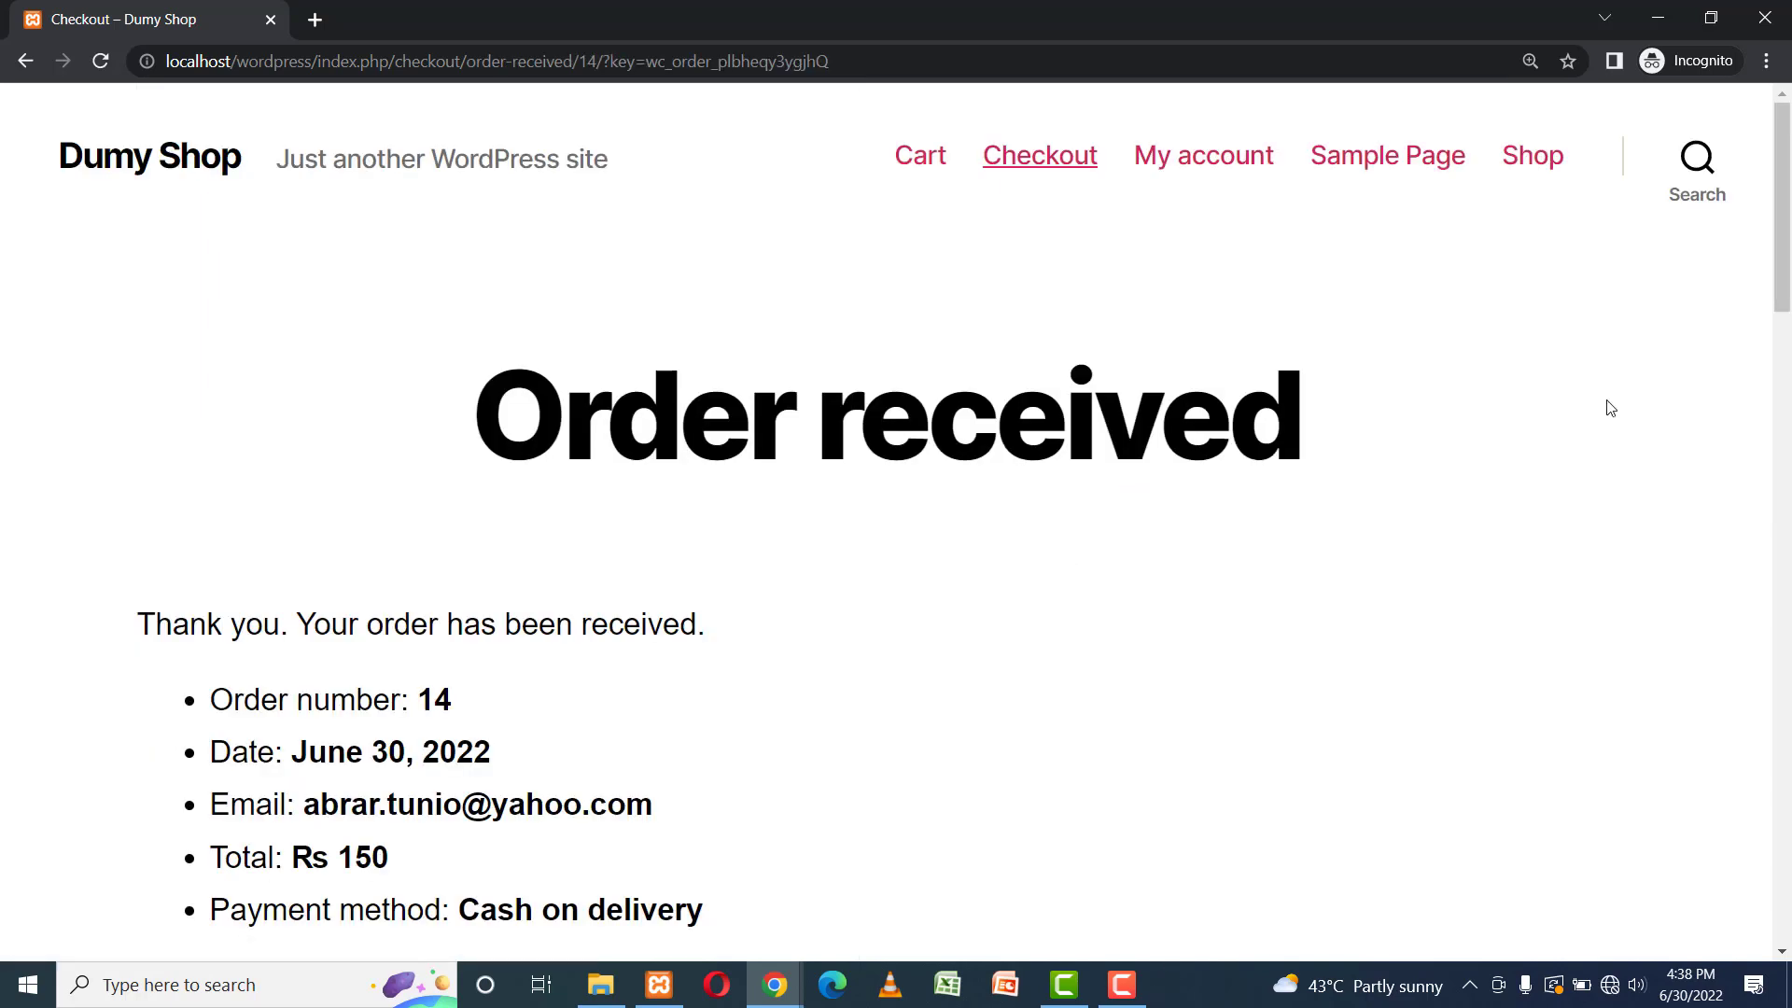
pyautogui.moveTo(1788, 196); pyautogui.dragTo(1788, 140)
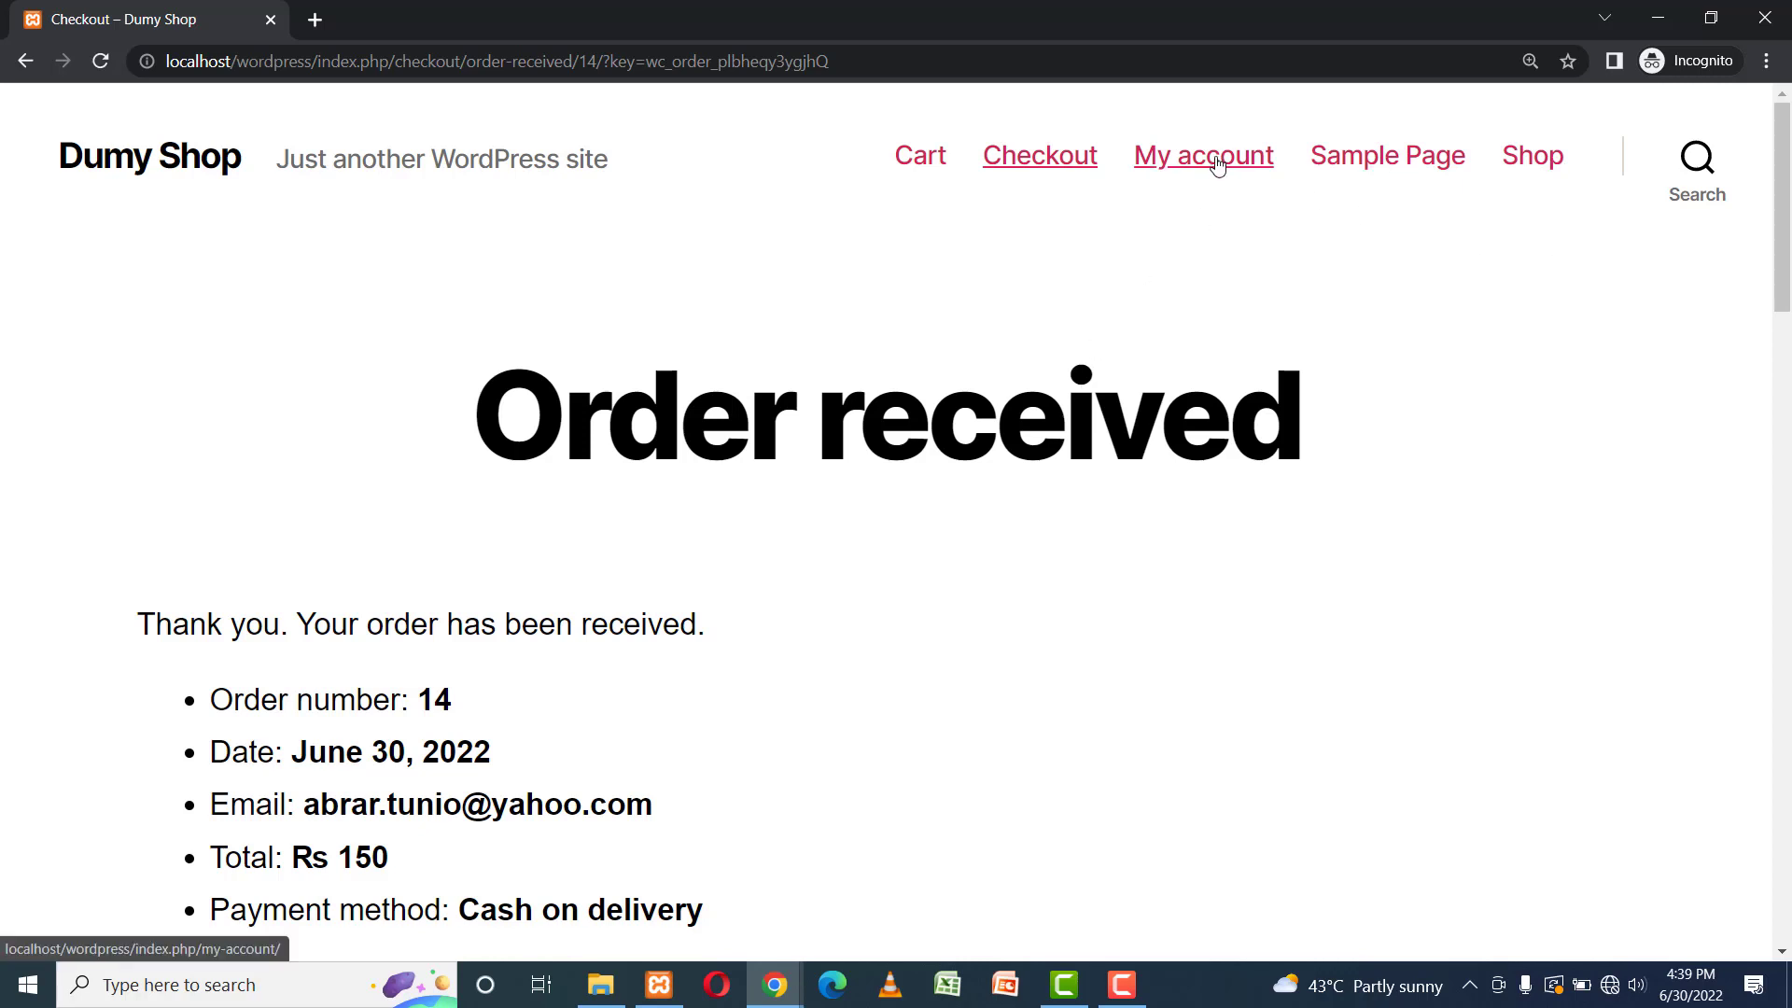
pyautogui.click(1660, 23)
pyautogui.click(546, 334)
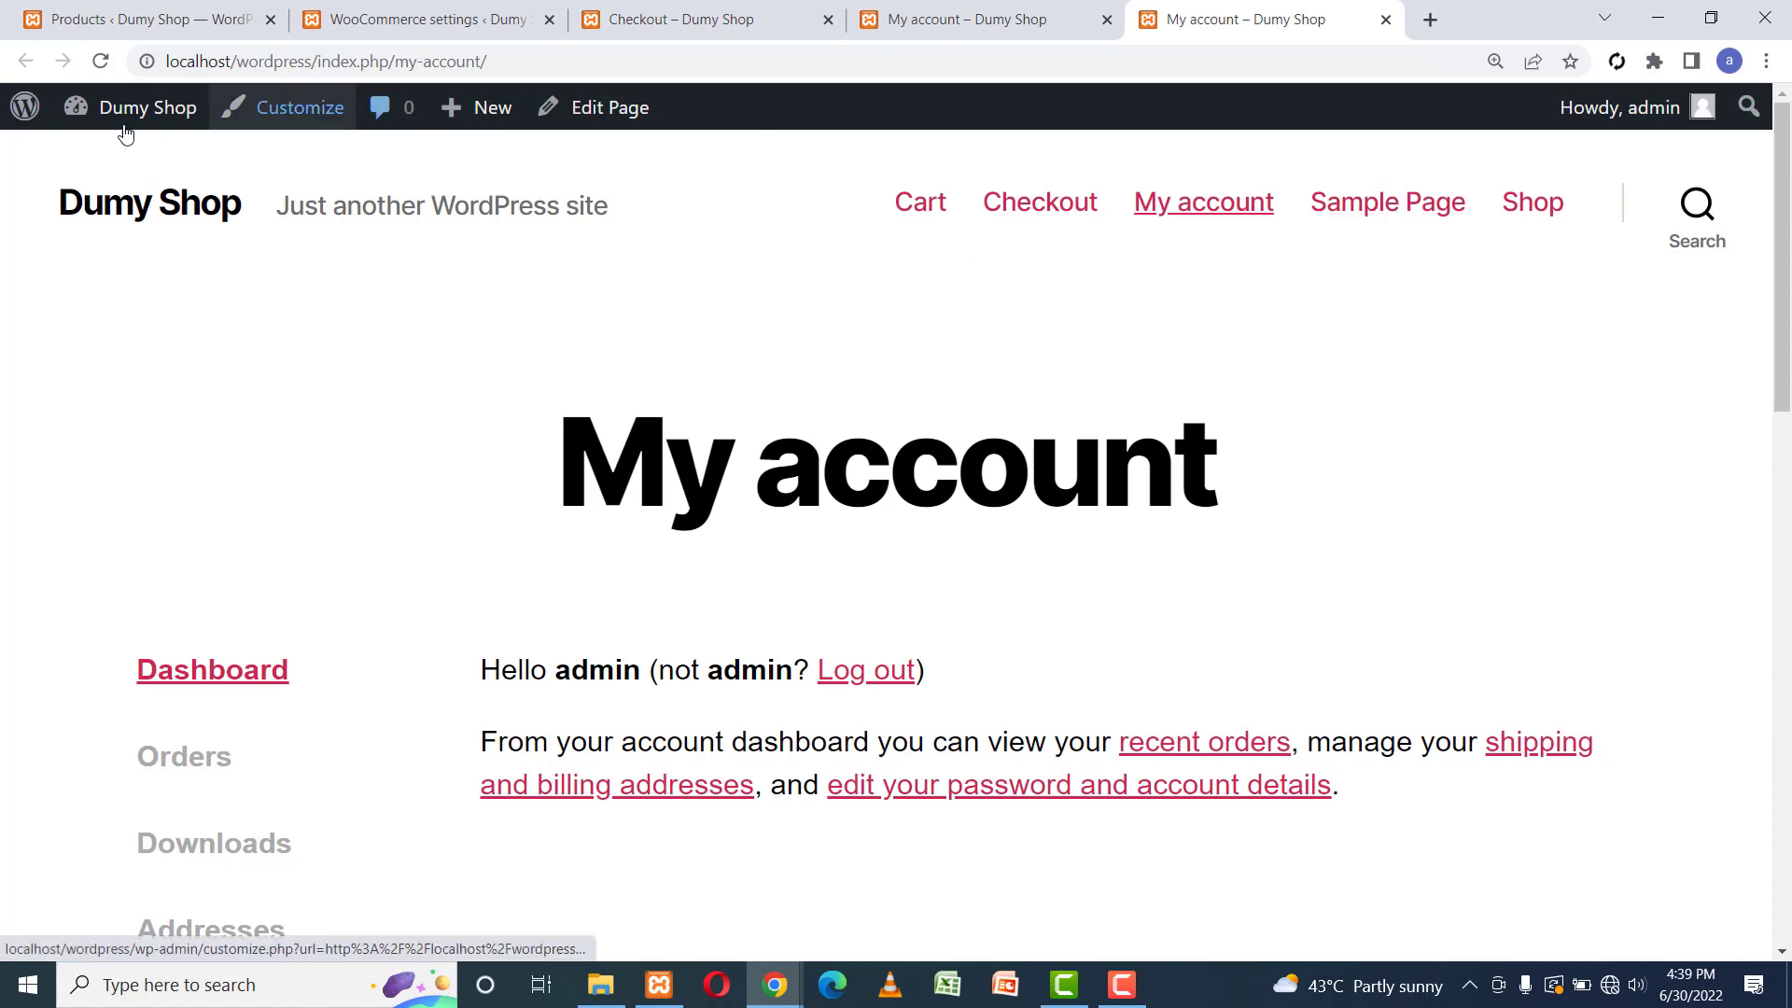
pyautogui.moveTo(75, 109)
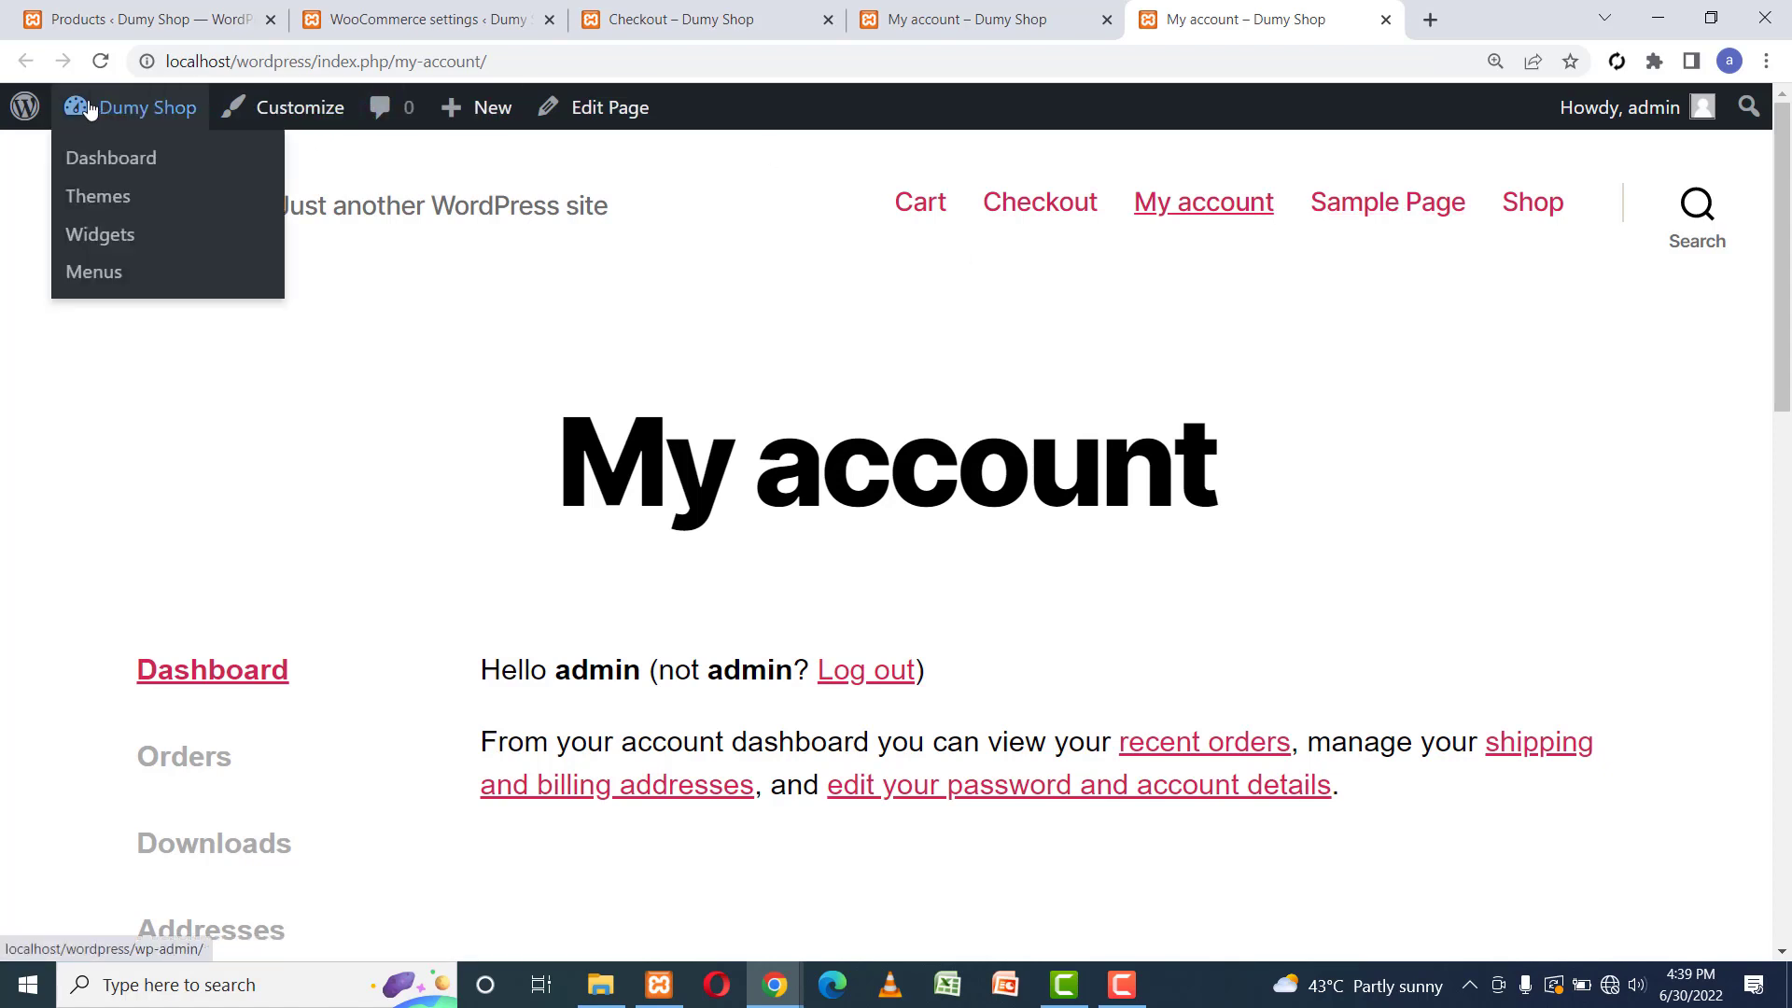
pyautogui.click(109, 160)
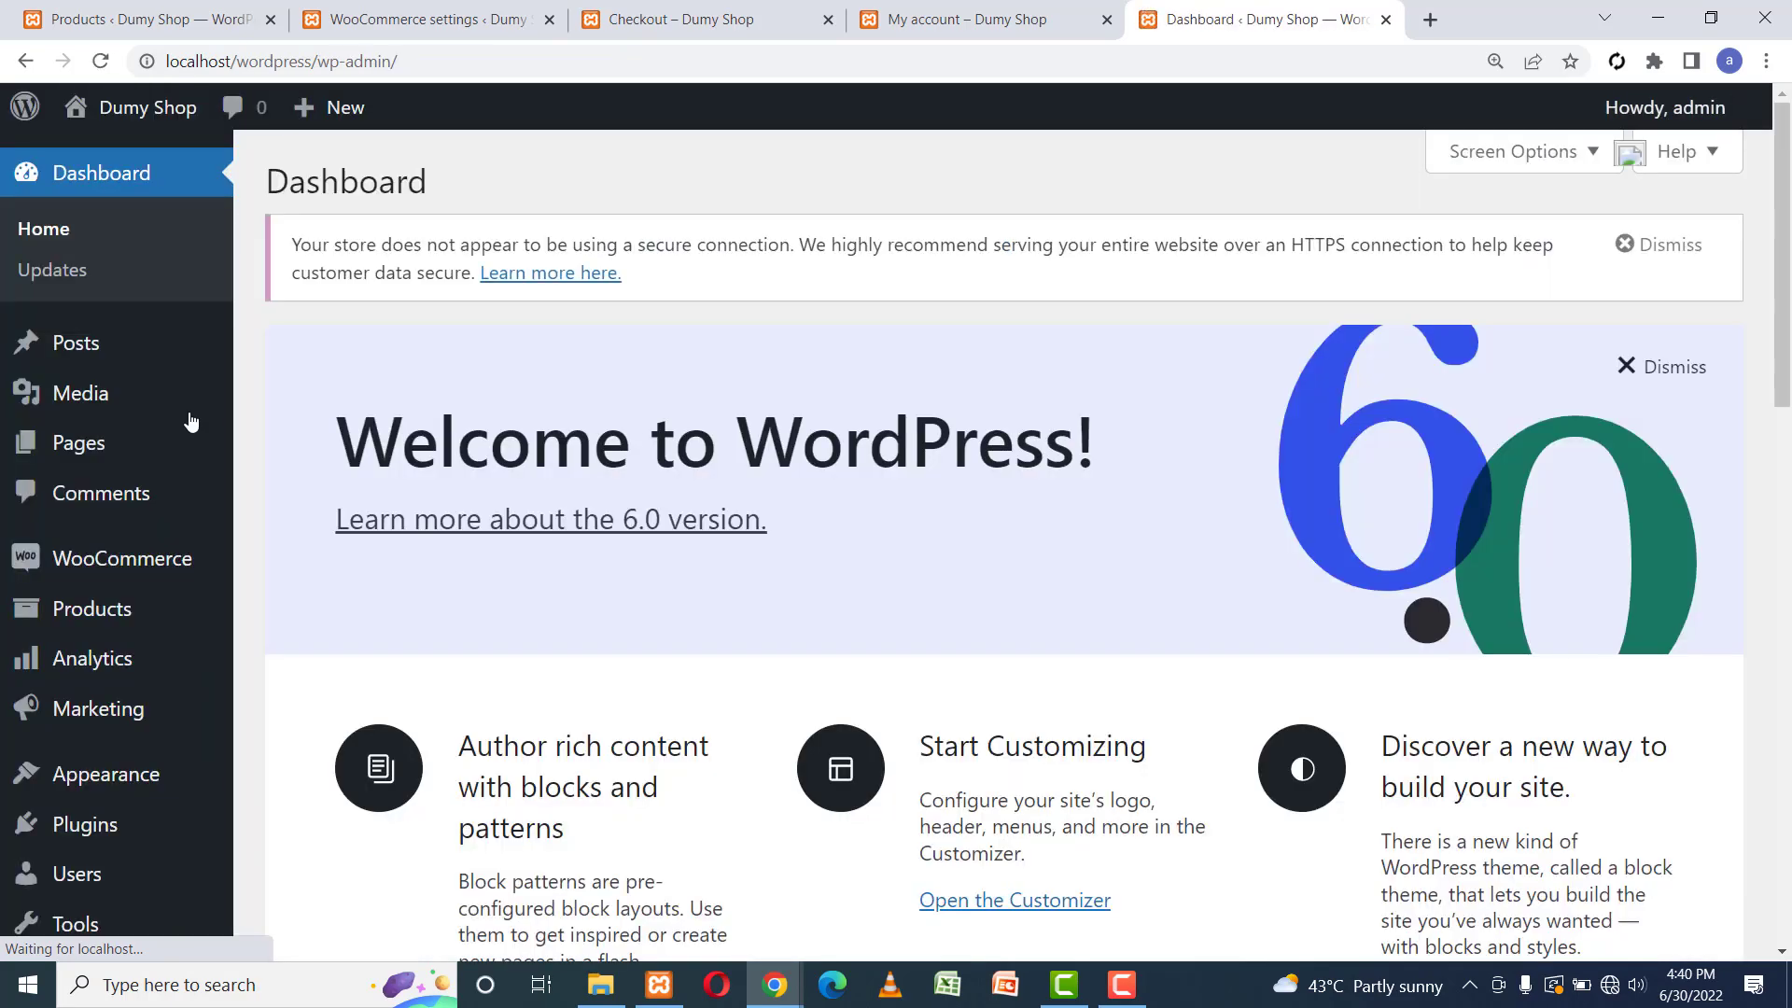
pyautogui.moveTo(162, 411)
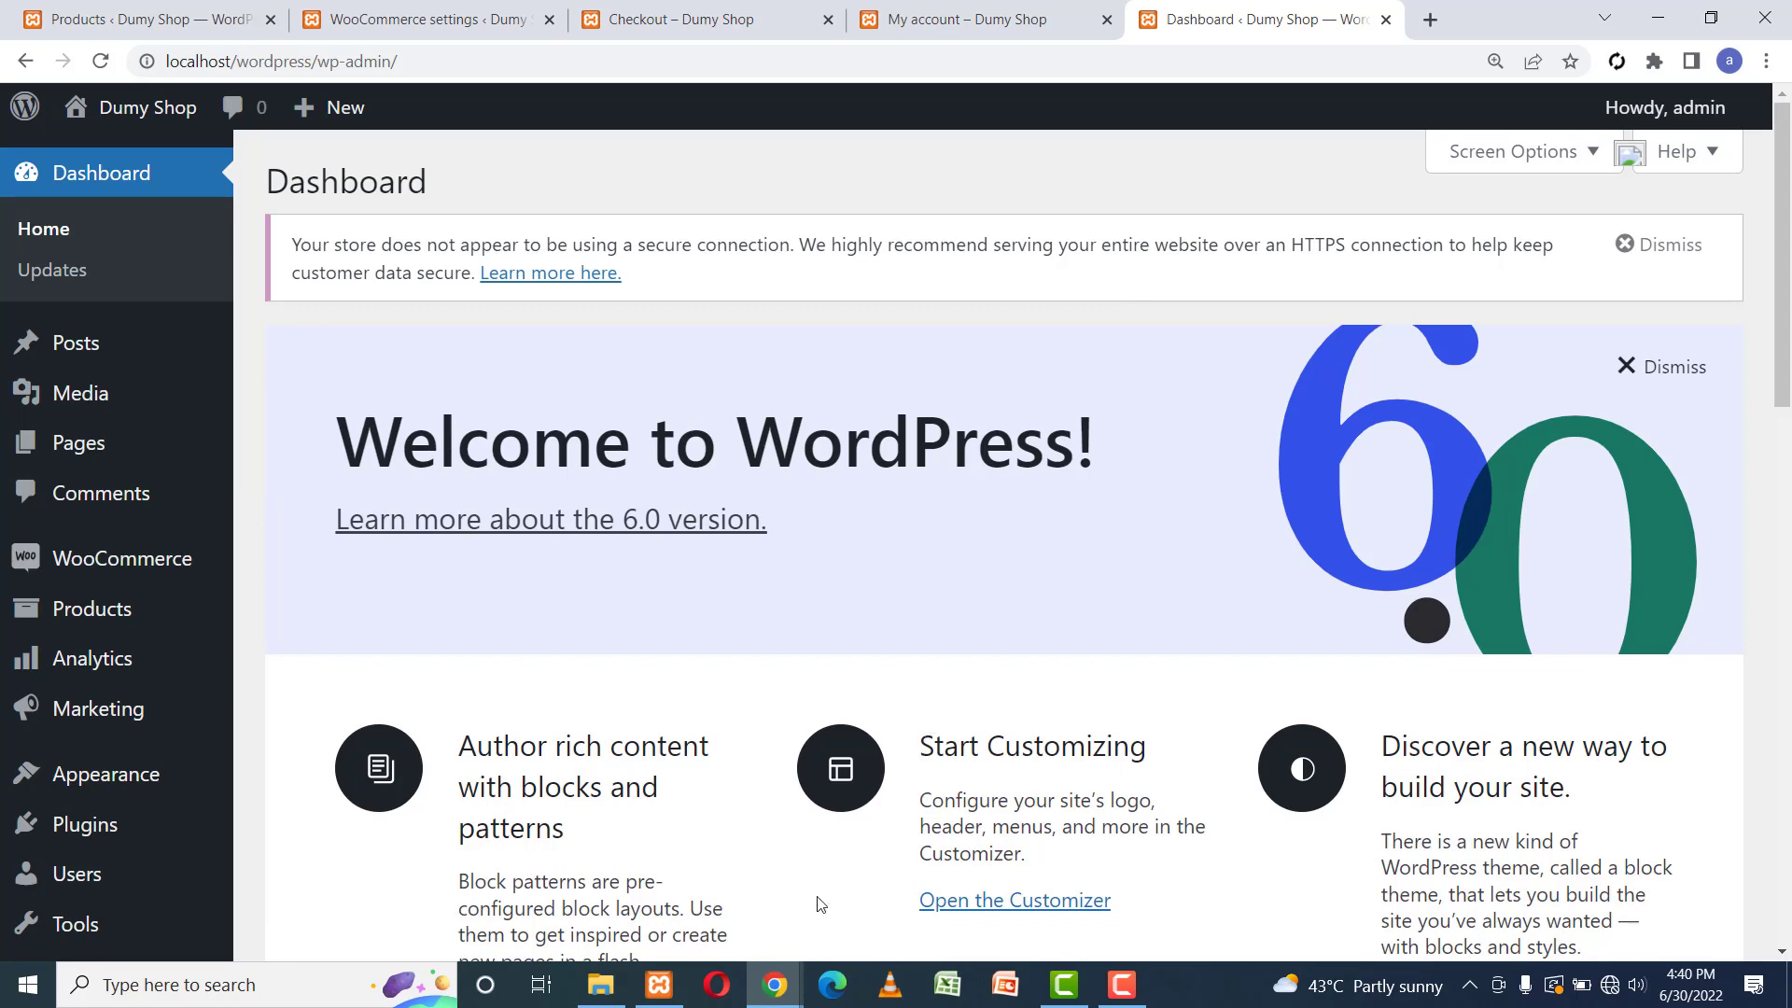
pyautogui.moveTo(775, 985)
pyautogui.click(940, 883)
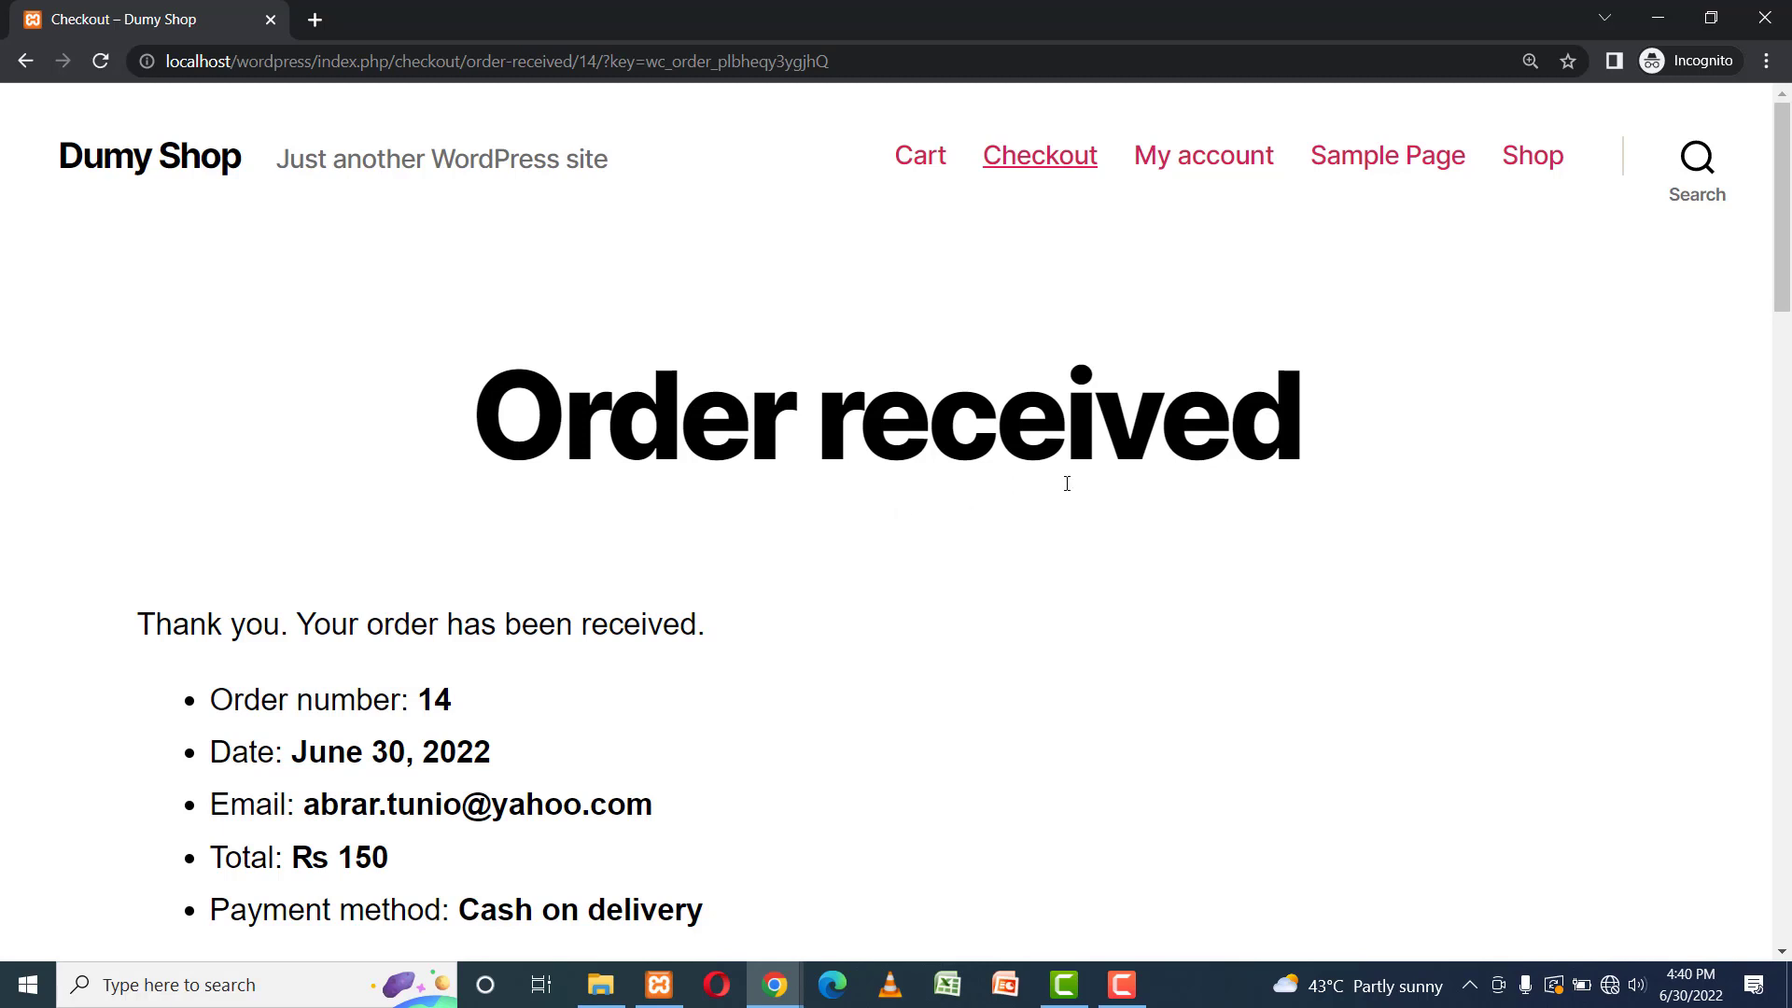
# Go to My account > Orders, where order #14 for Rs 150 is listed as Processing.
pyautogui.click(1204, 165)
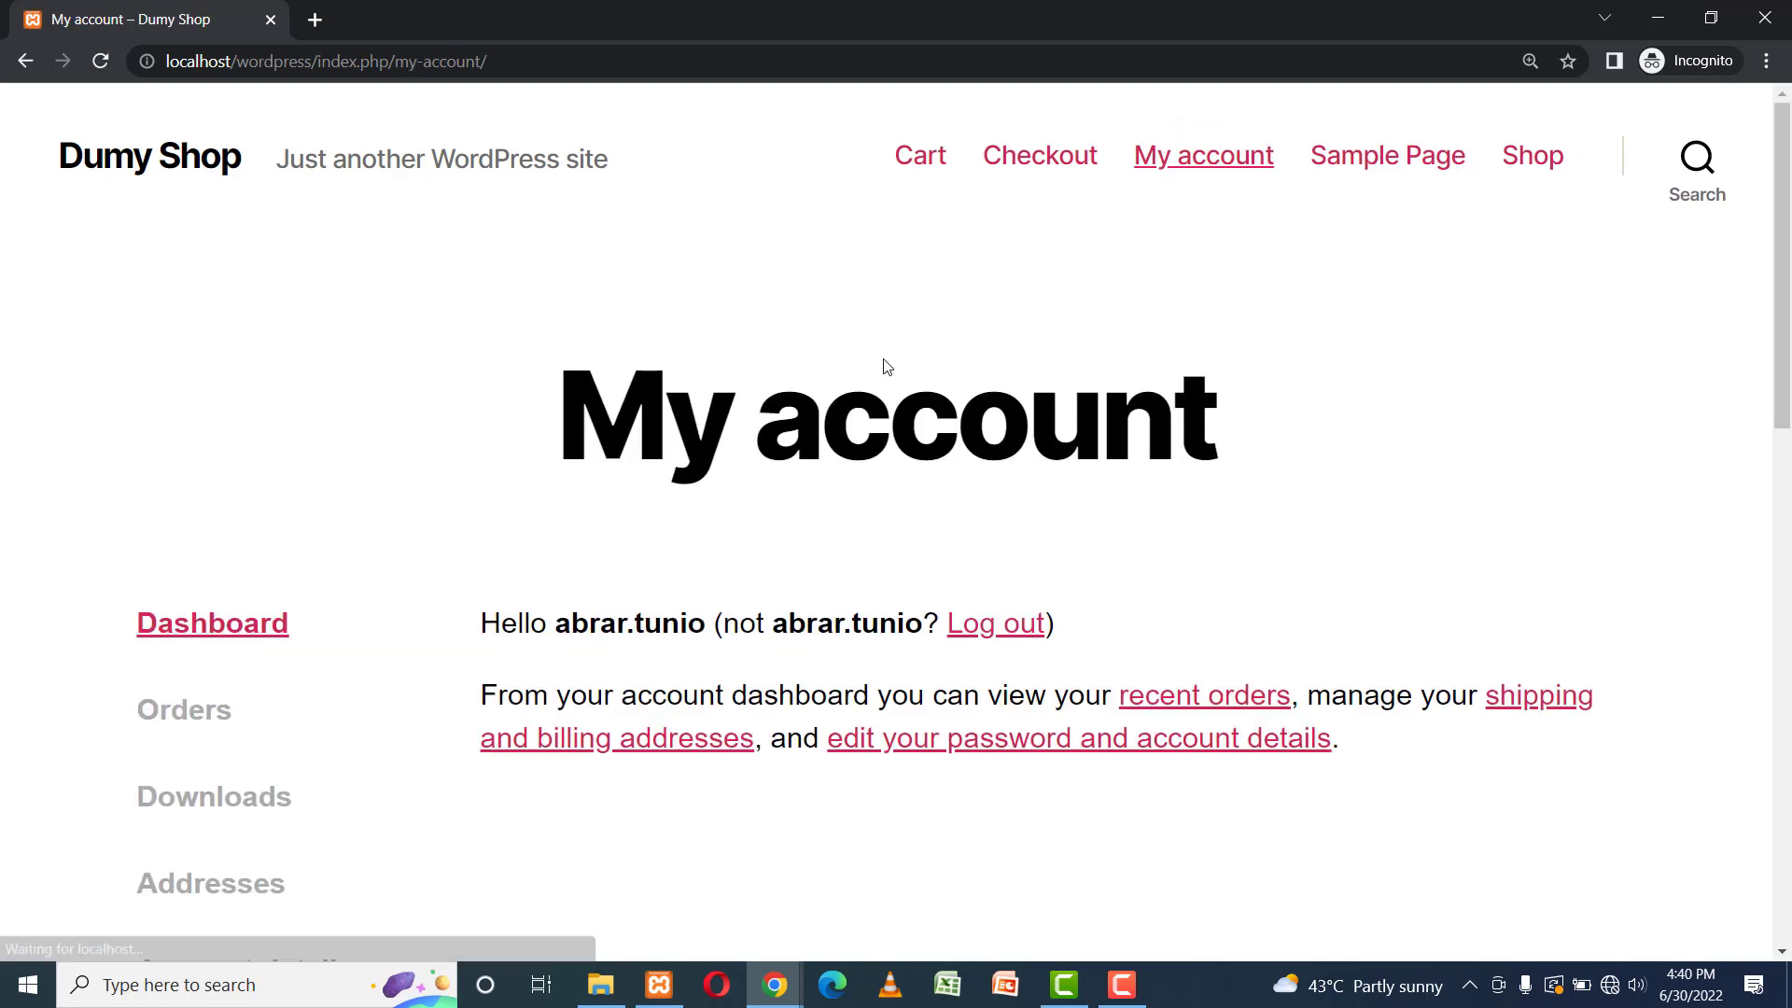
pyautogui.click(199, 712)
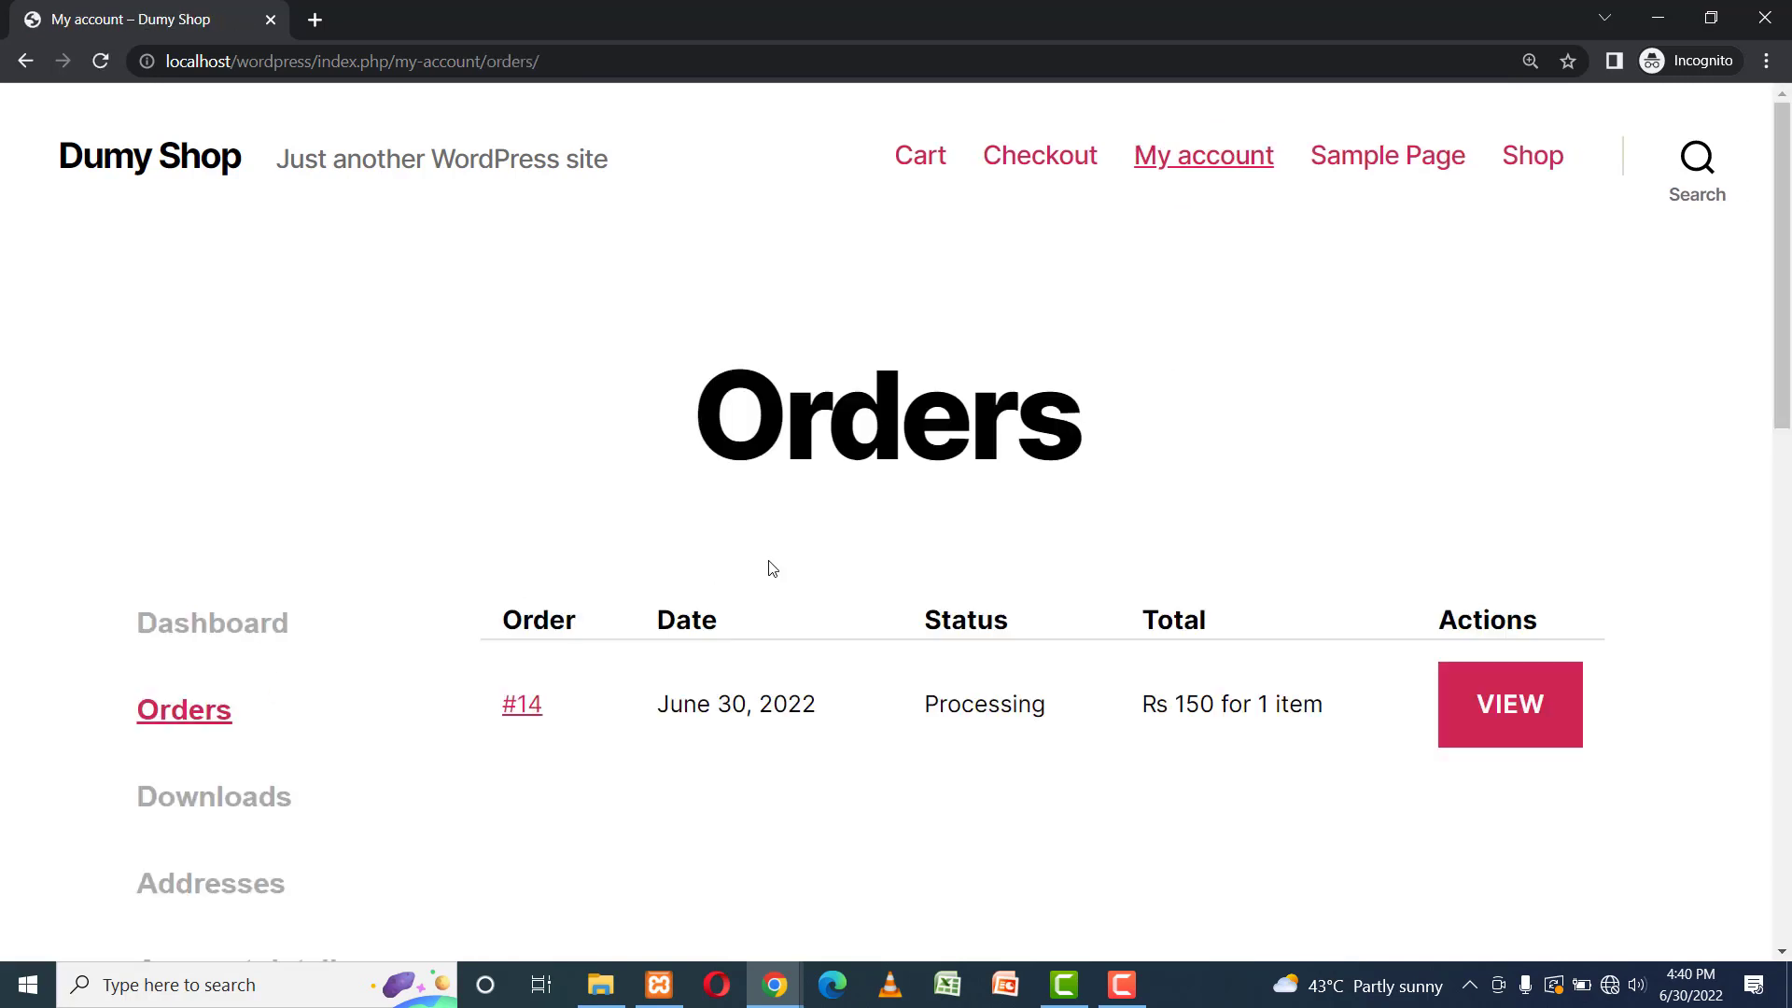
pyautogui.moveTo(926, 705); pyautogui.dragTo(1485, 705)
pyautogui.click(1099, 707)
pyautogui.click(1062, 826)
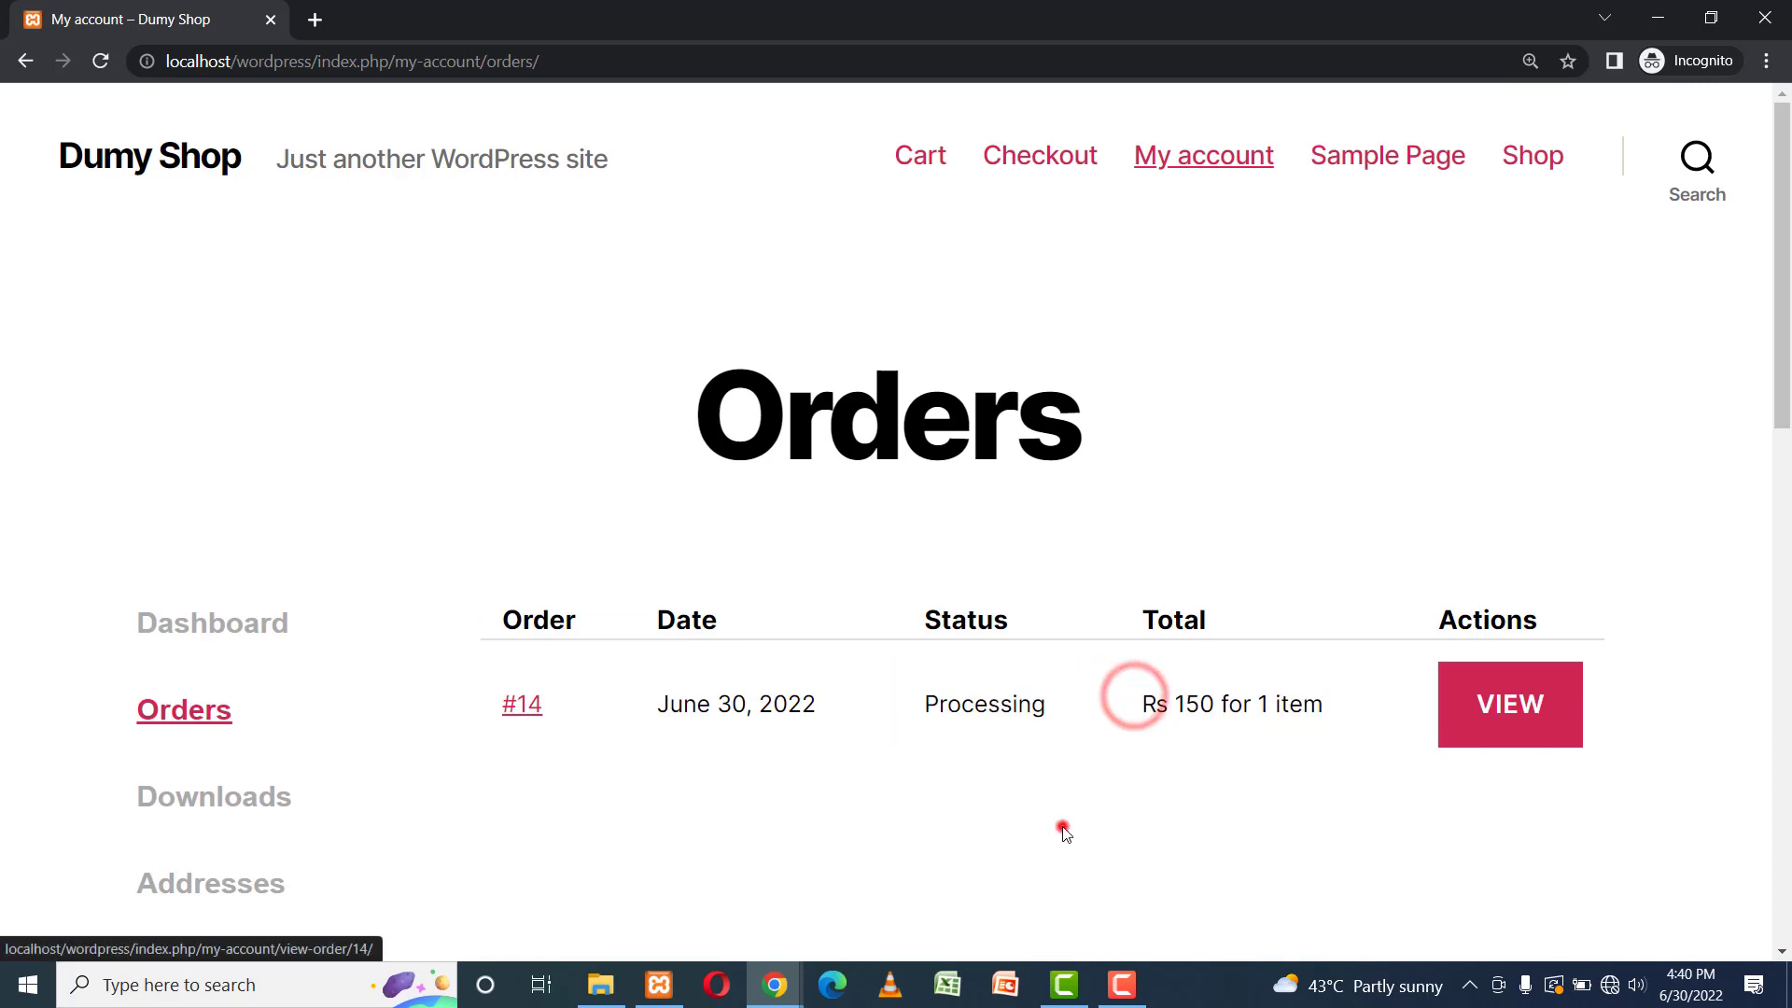
pyautogui.moveTo(473, 700); pyautogui.dragTo(625, 701)
pyautogui.click(628, 708)
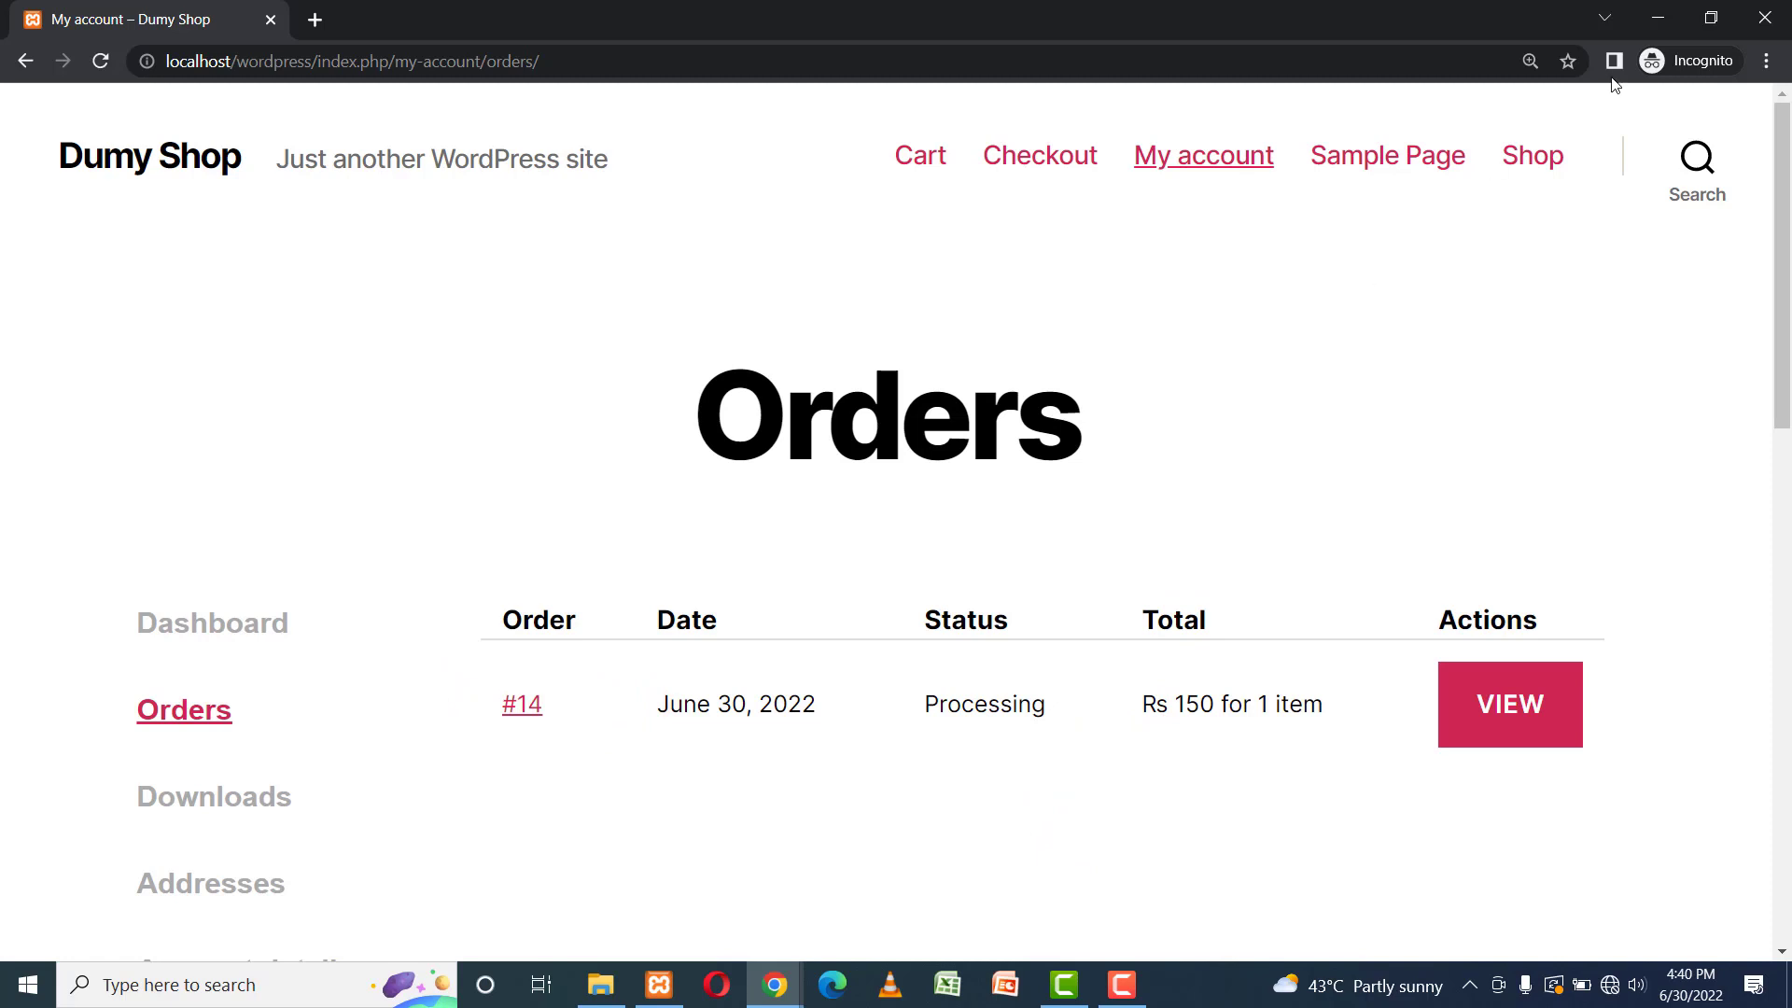
# Minimise the customer's Incognito window and open WooCommerce > Orders in the admin dashboard.
pyautogui.click(1650, 28)
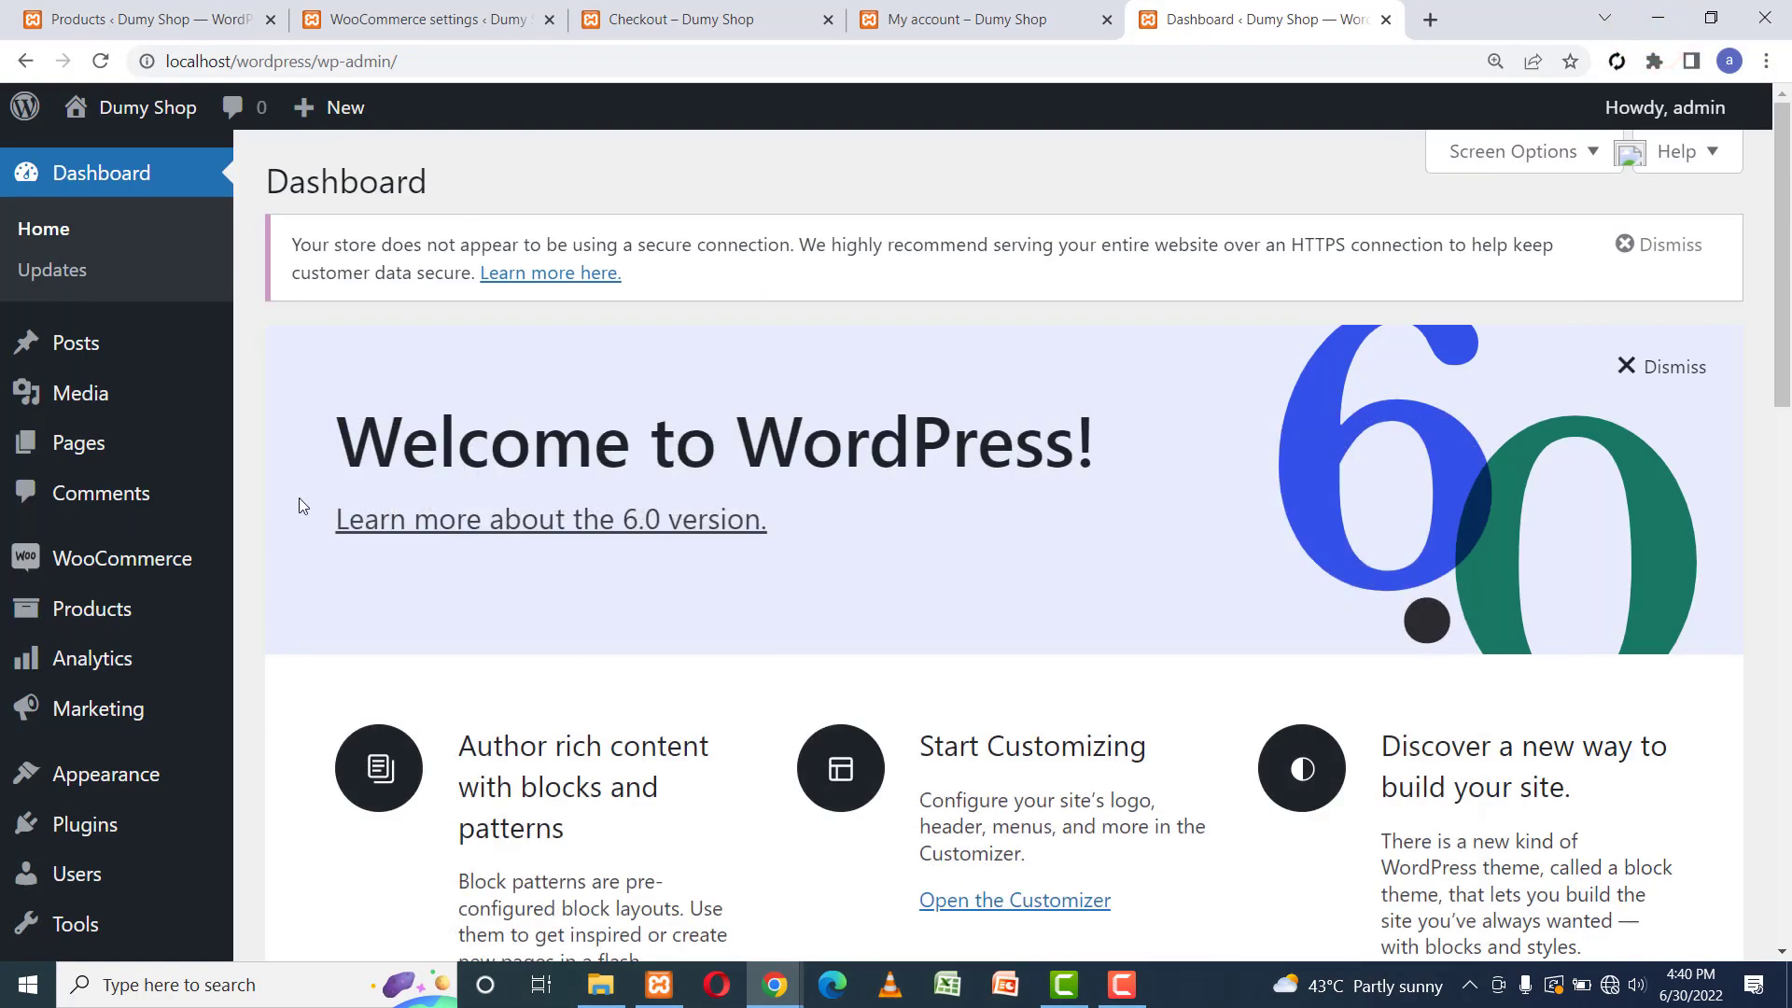
pyautogui.moveTo(79, 563)
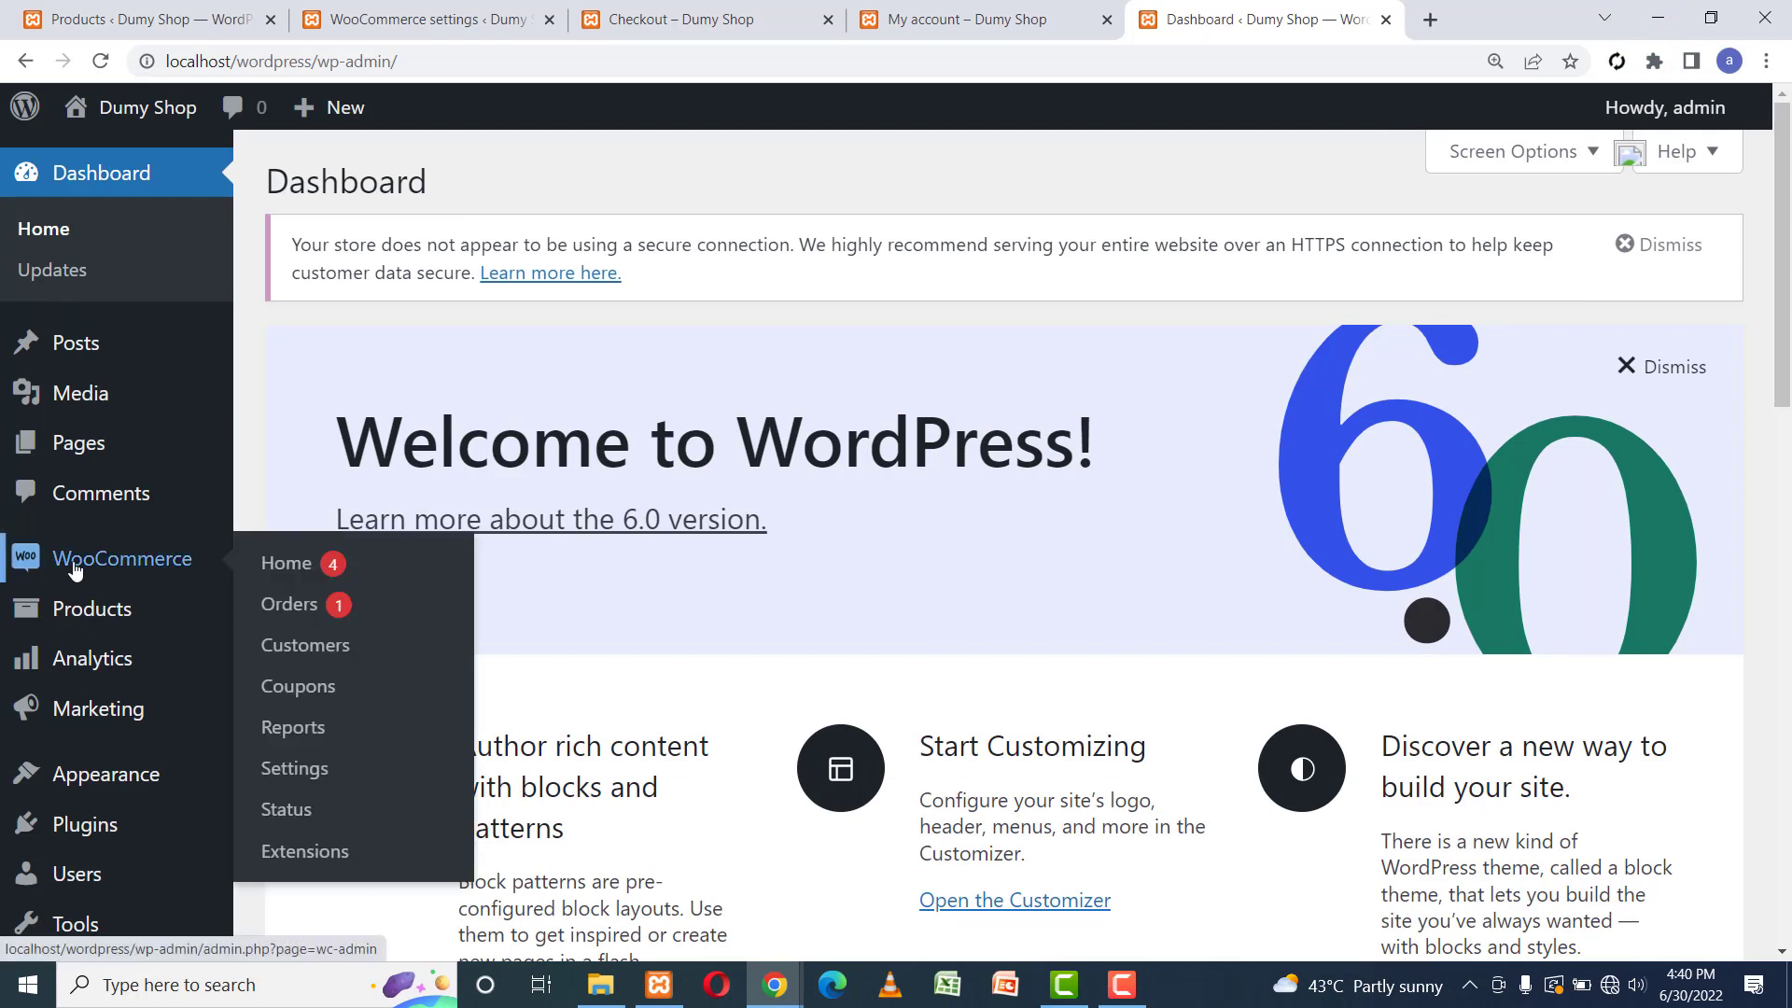
pyautogui.click(278, 607)
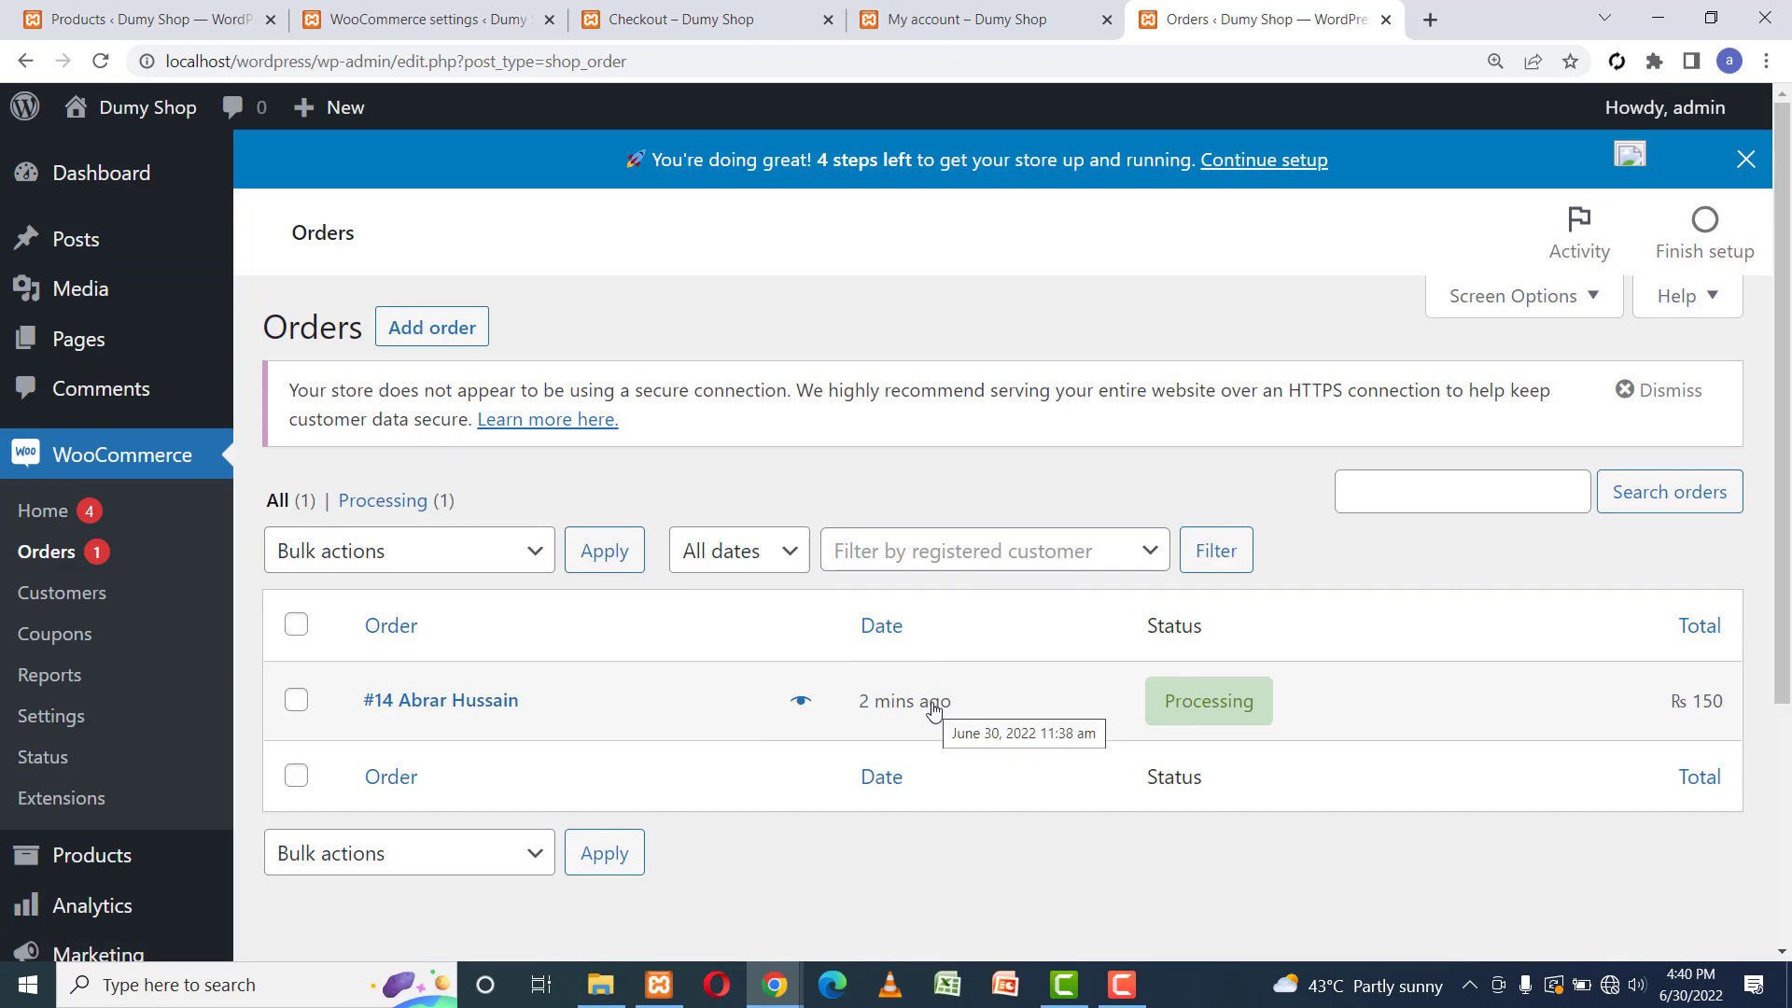
# Select order #14 and apply the bulk action 'Change status to completed'.
pyautogui.click(296, 700)
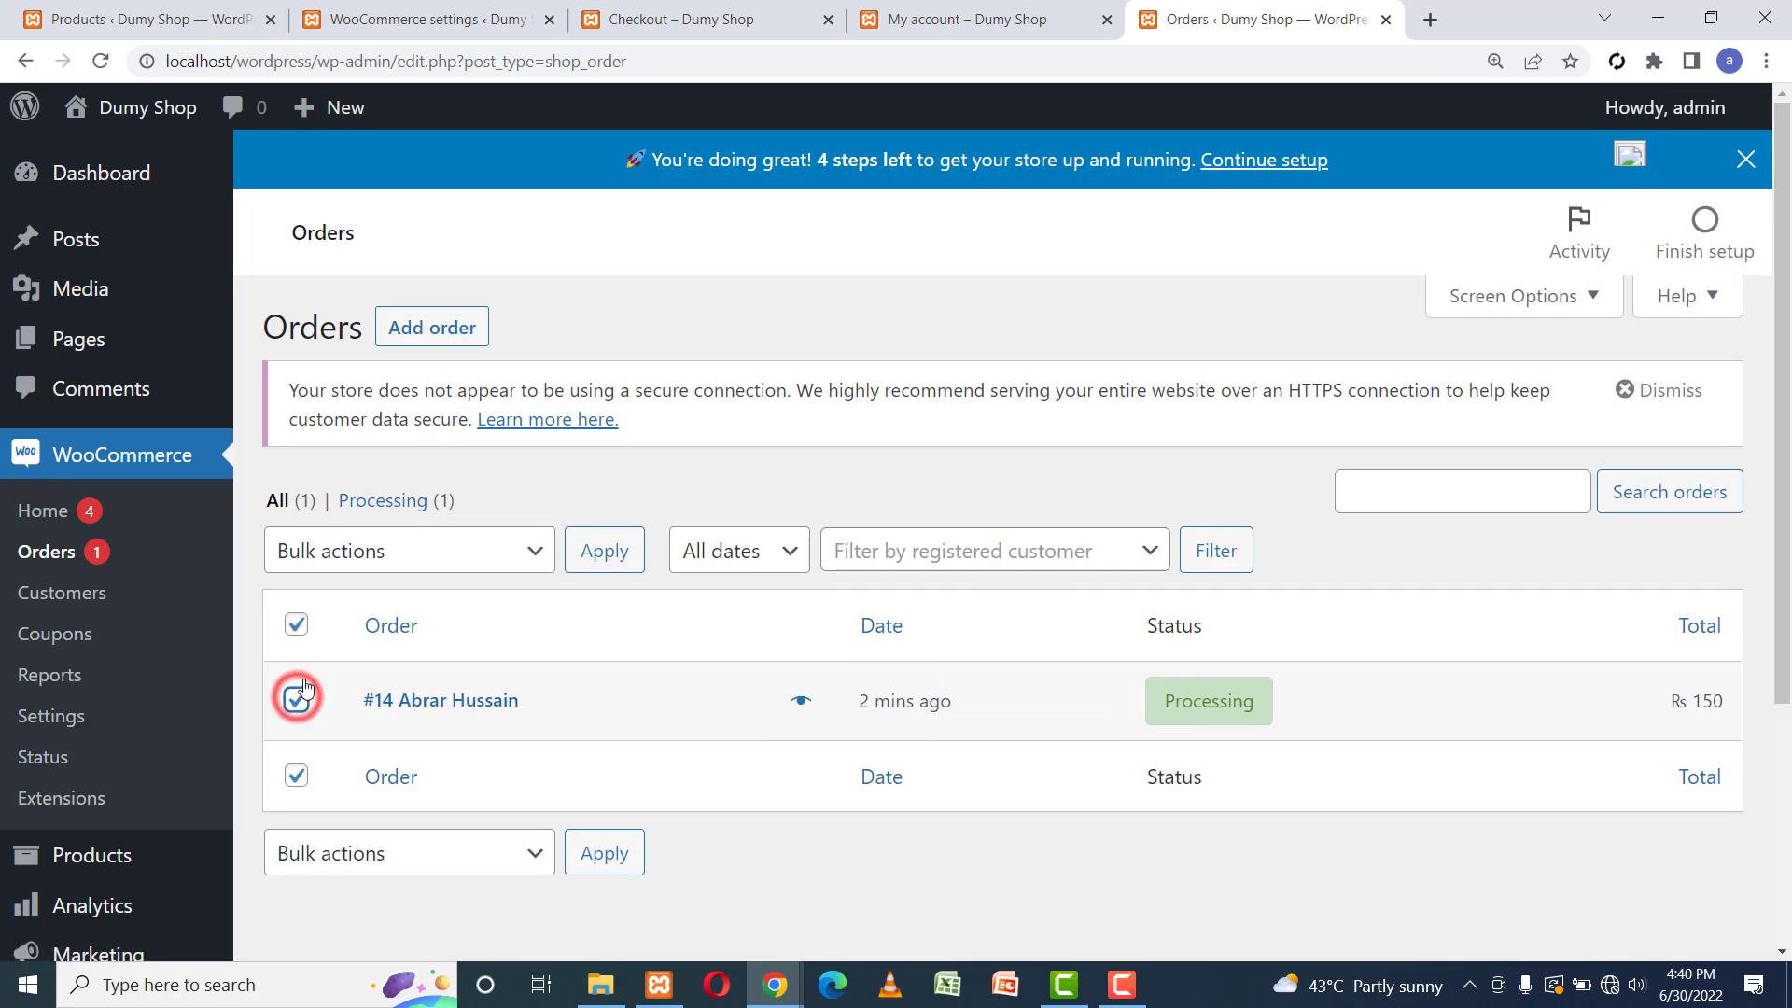
pyautogui.click(452, 548)
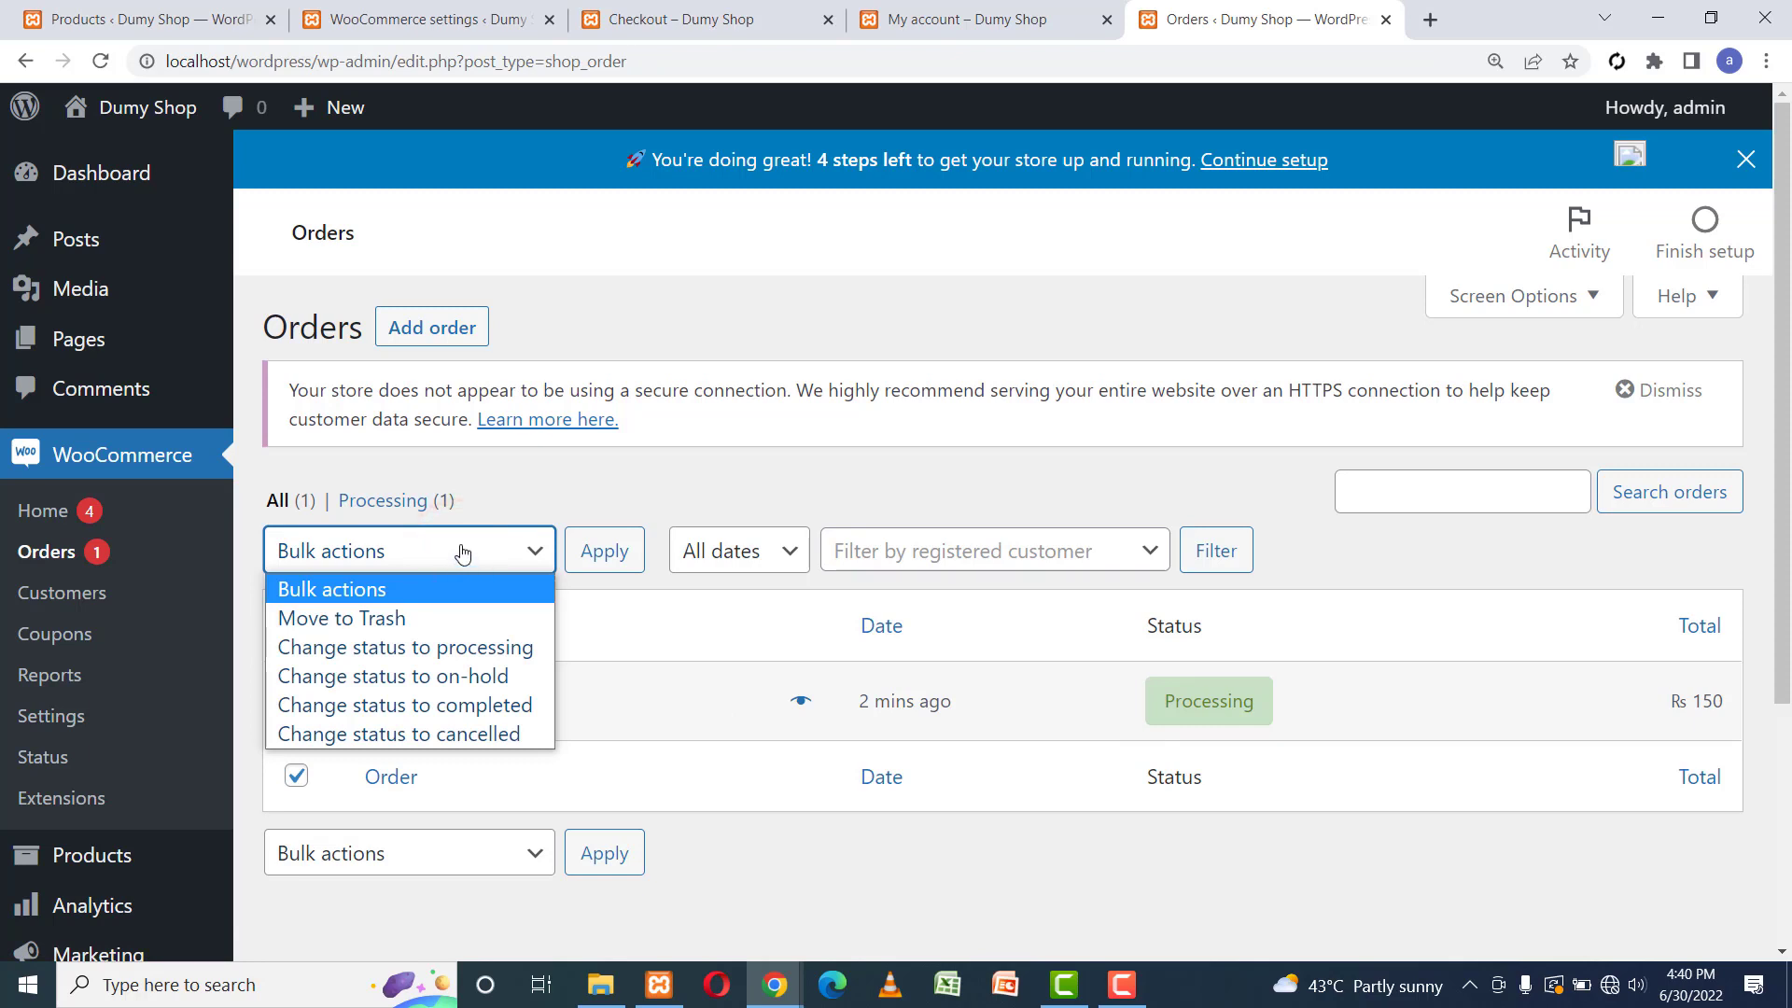
pyautogui.click(405, 646)
pyautogui.click(435, 551)
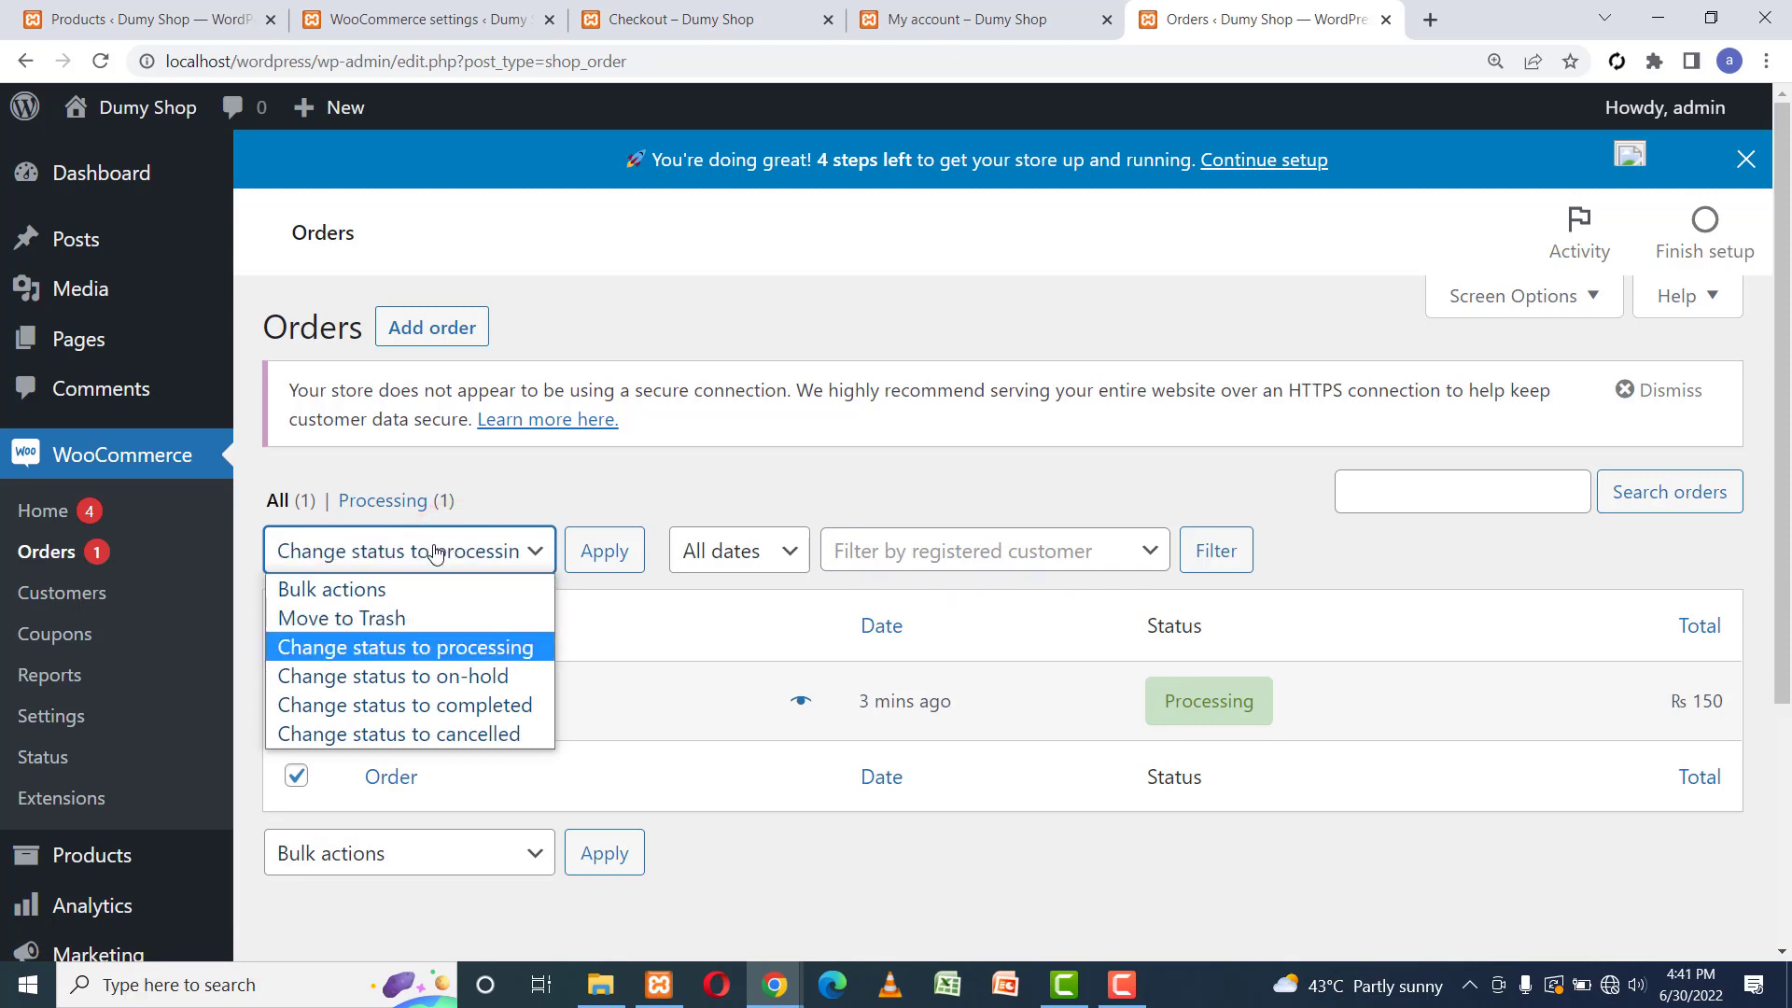
pyautogui.press('Down')
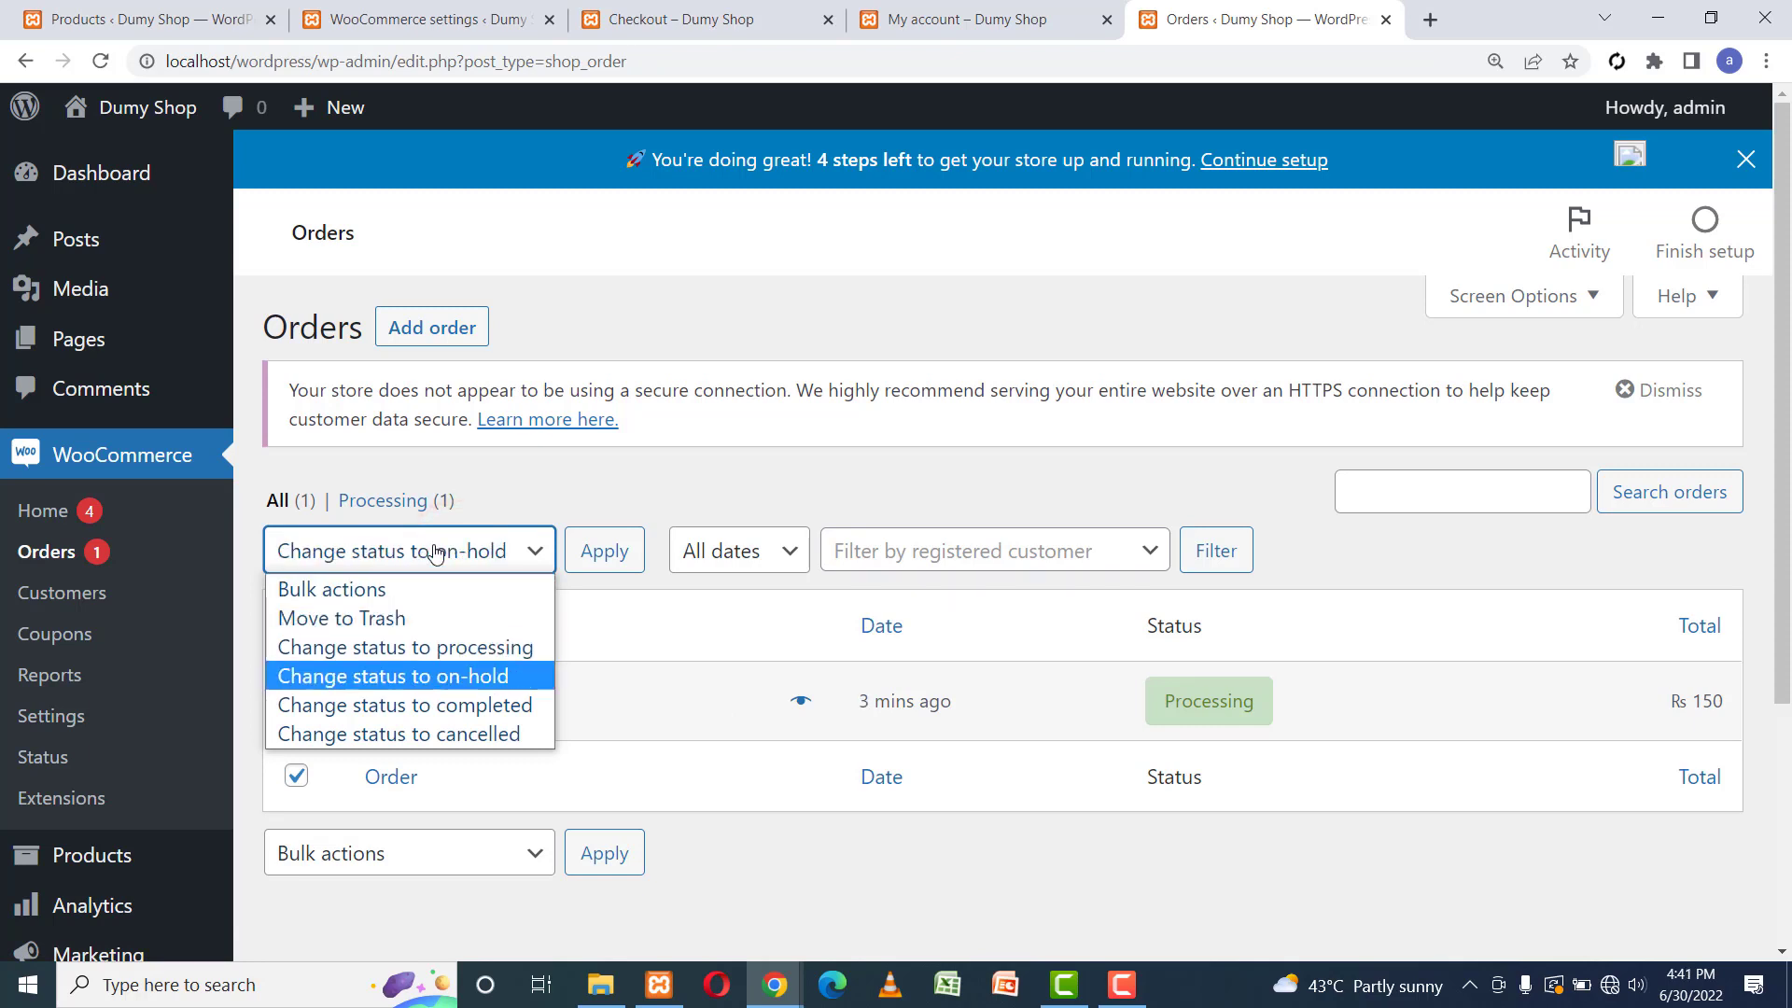
pyautogui.press('Down')
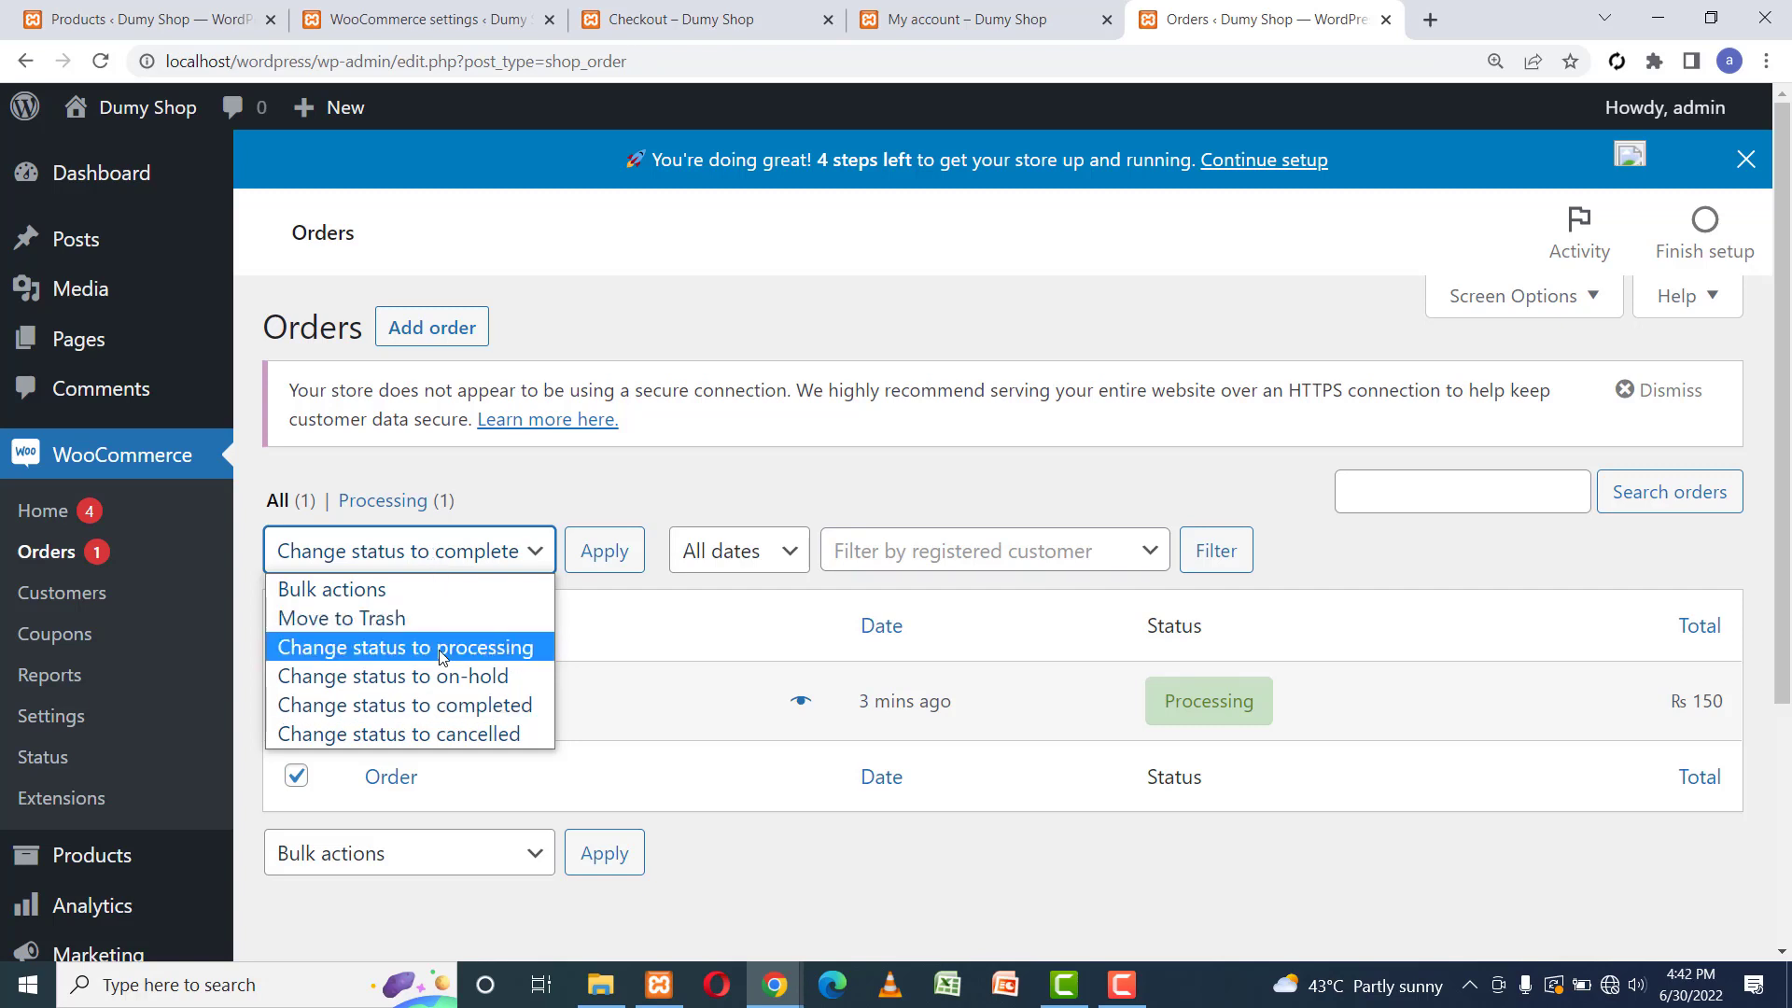
pyautogui.click(472, 706)
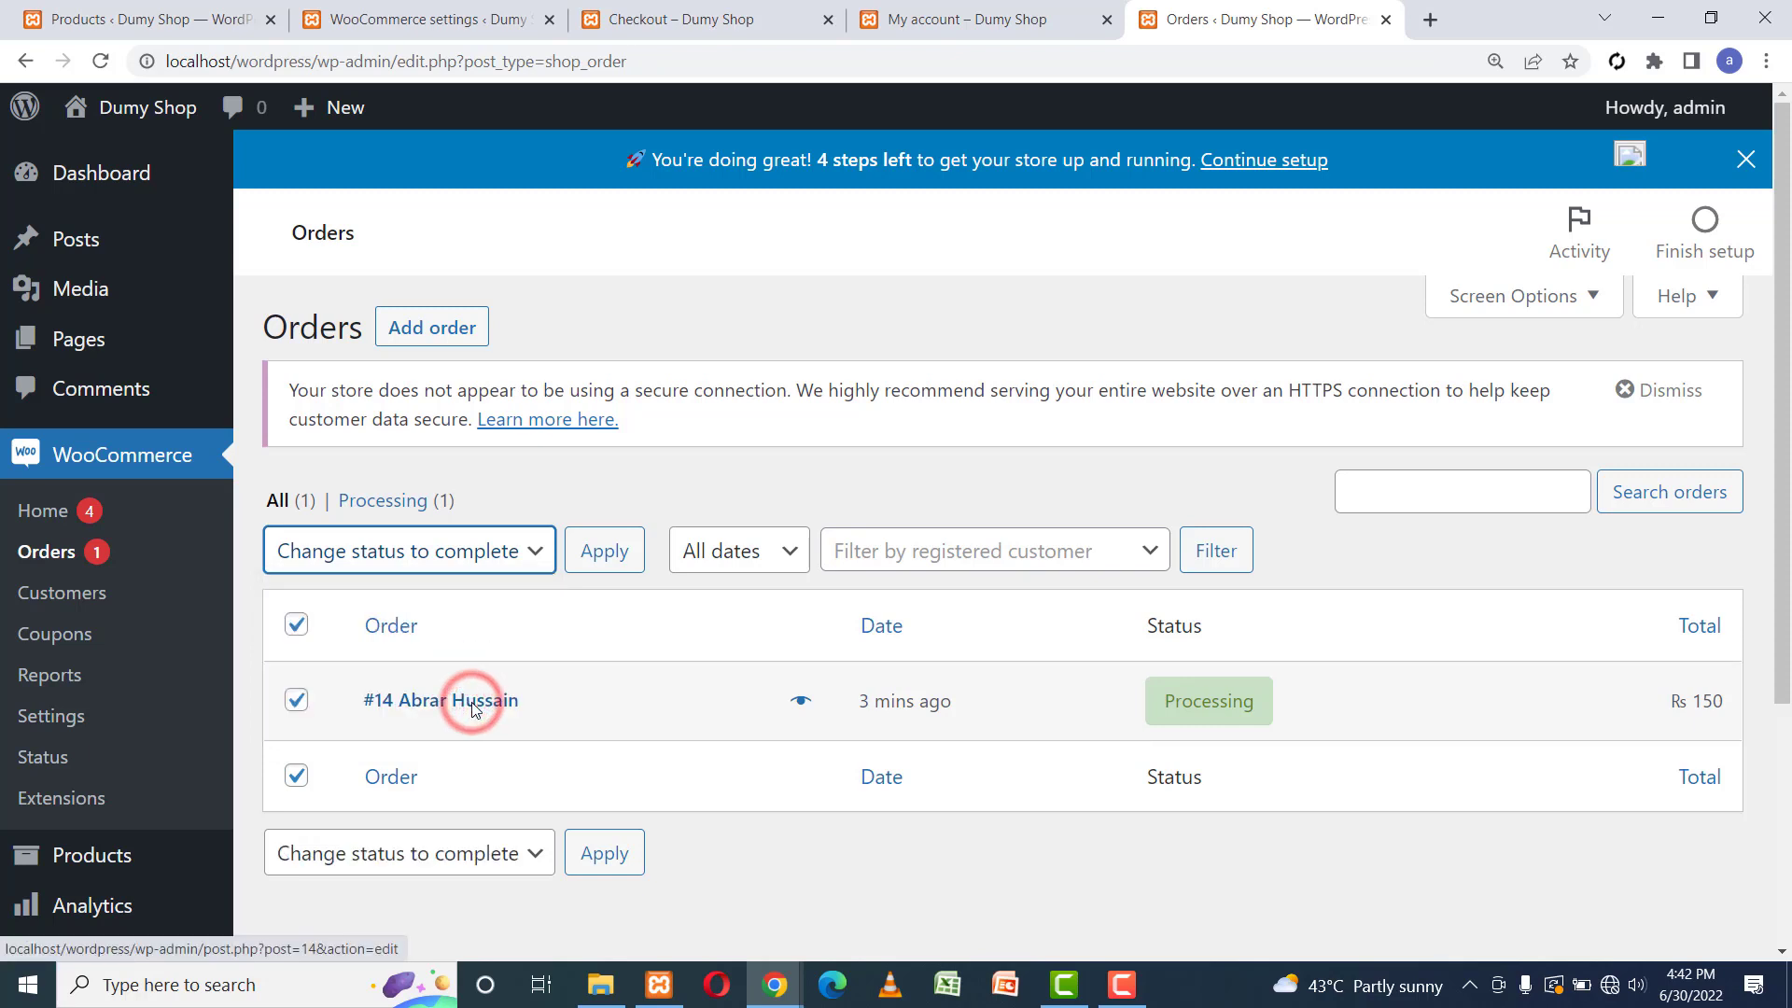
pyautogui.click(605, 549)
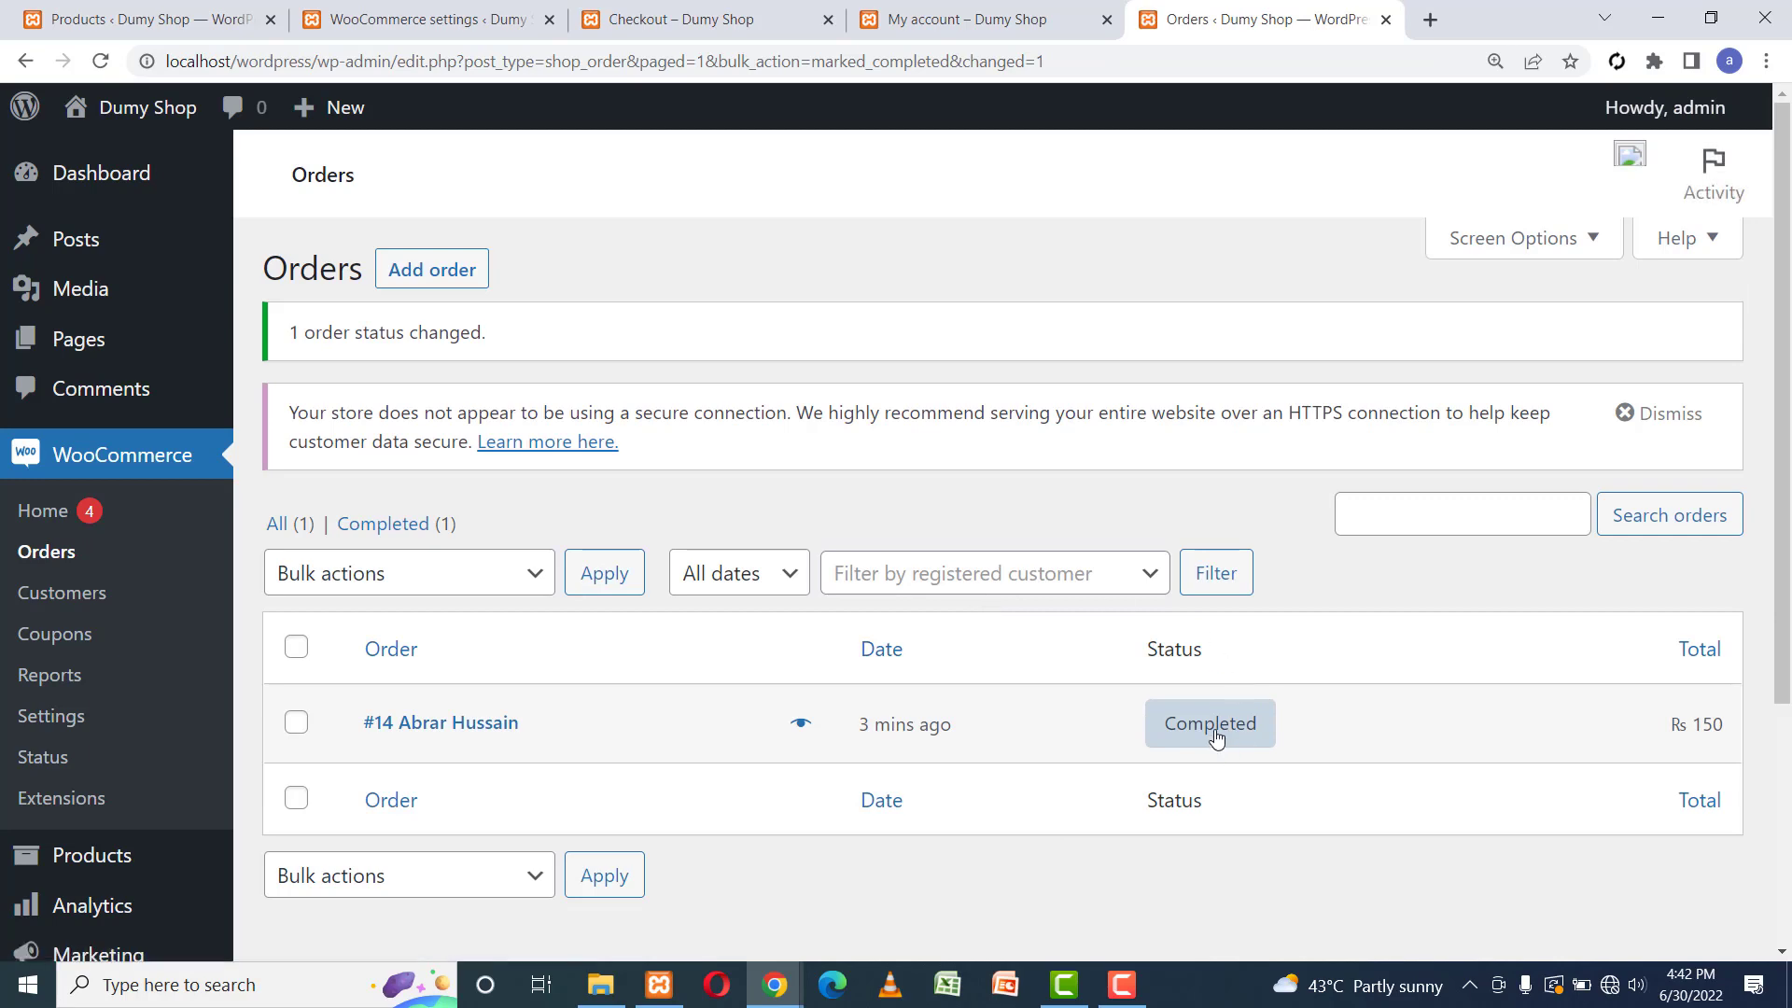
pyautogui.click(774, 985)
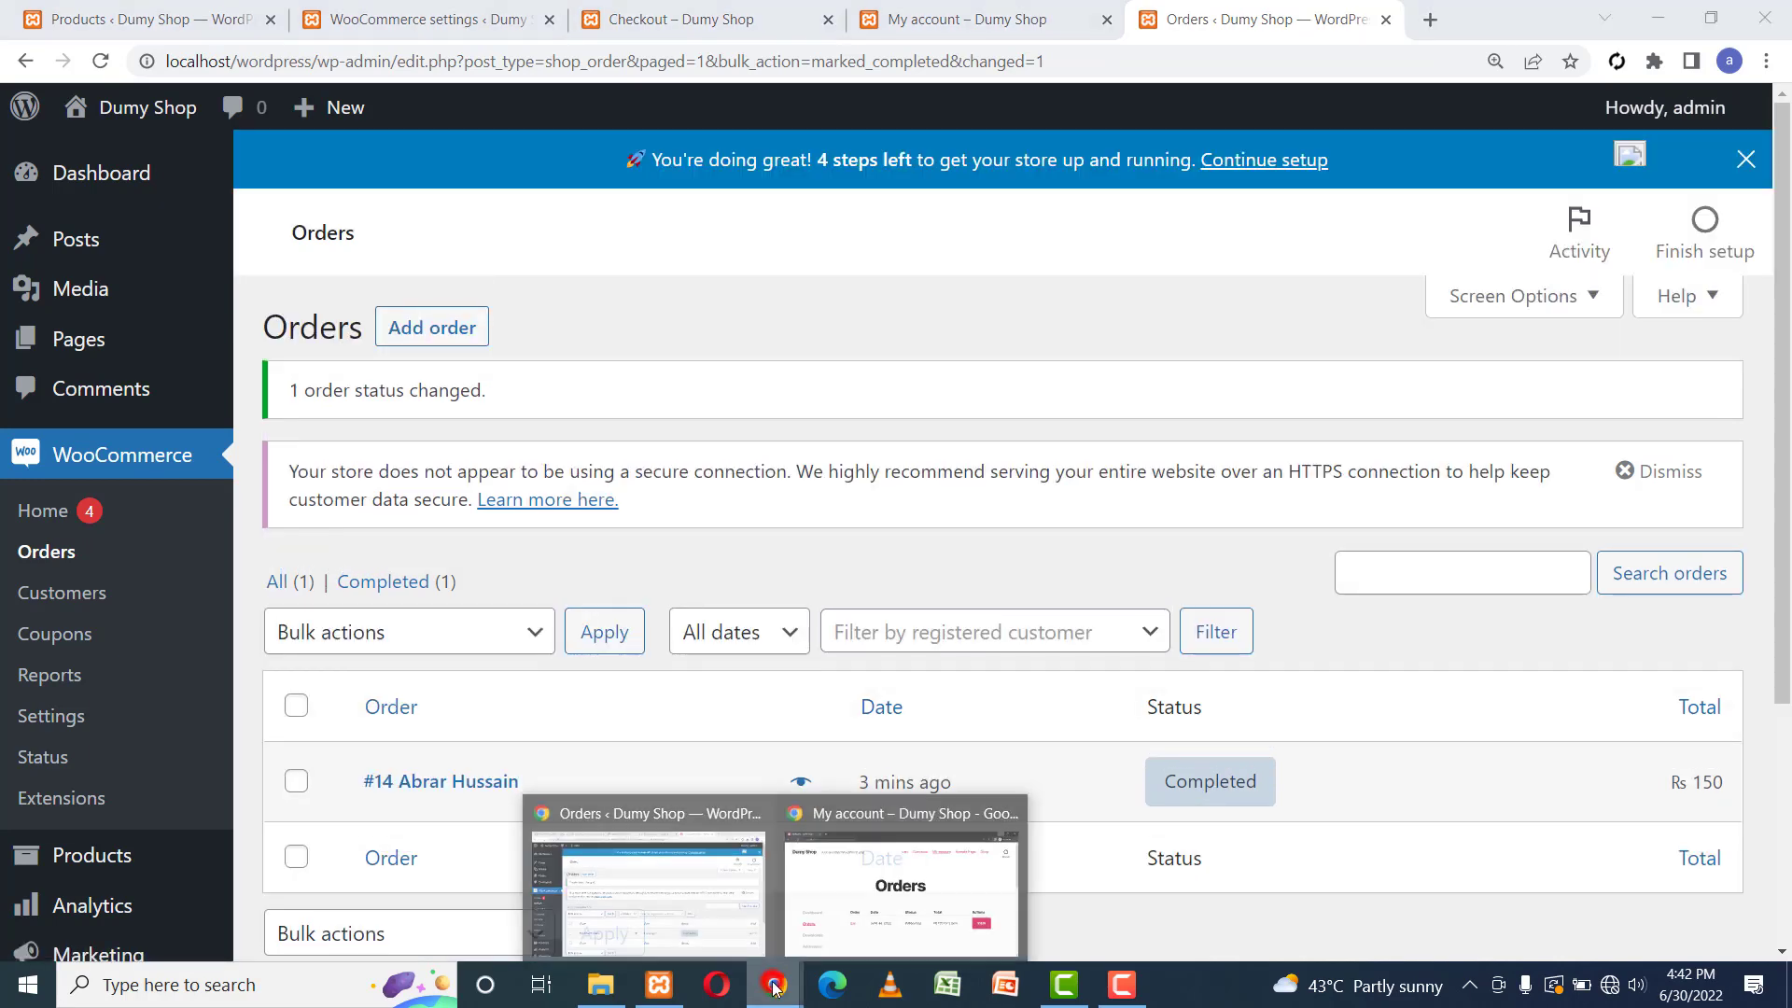
# Reload the customer's My account Orders page so order #14 shows as Completed.
pyautogui.click(952, 894)
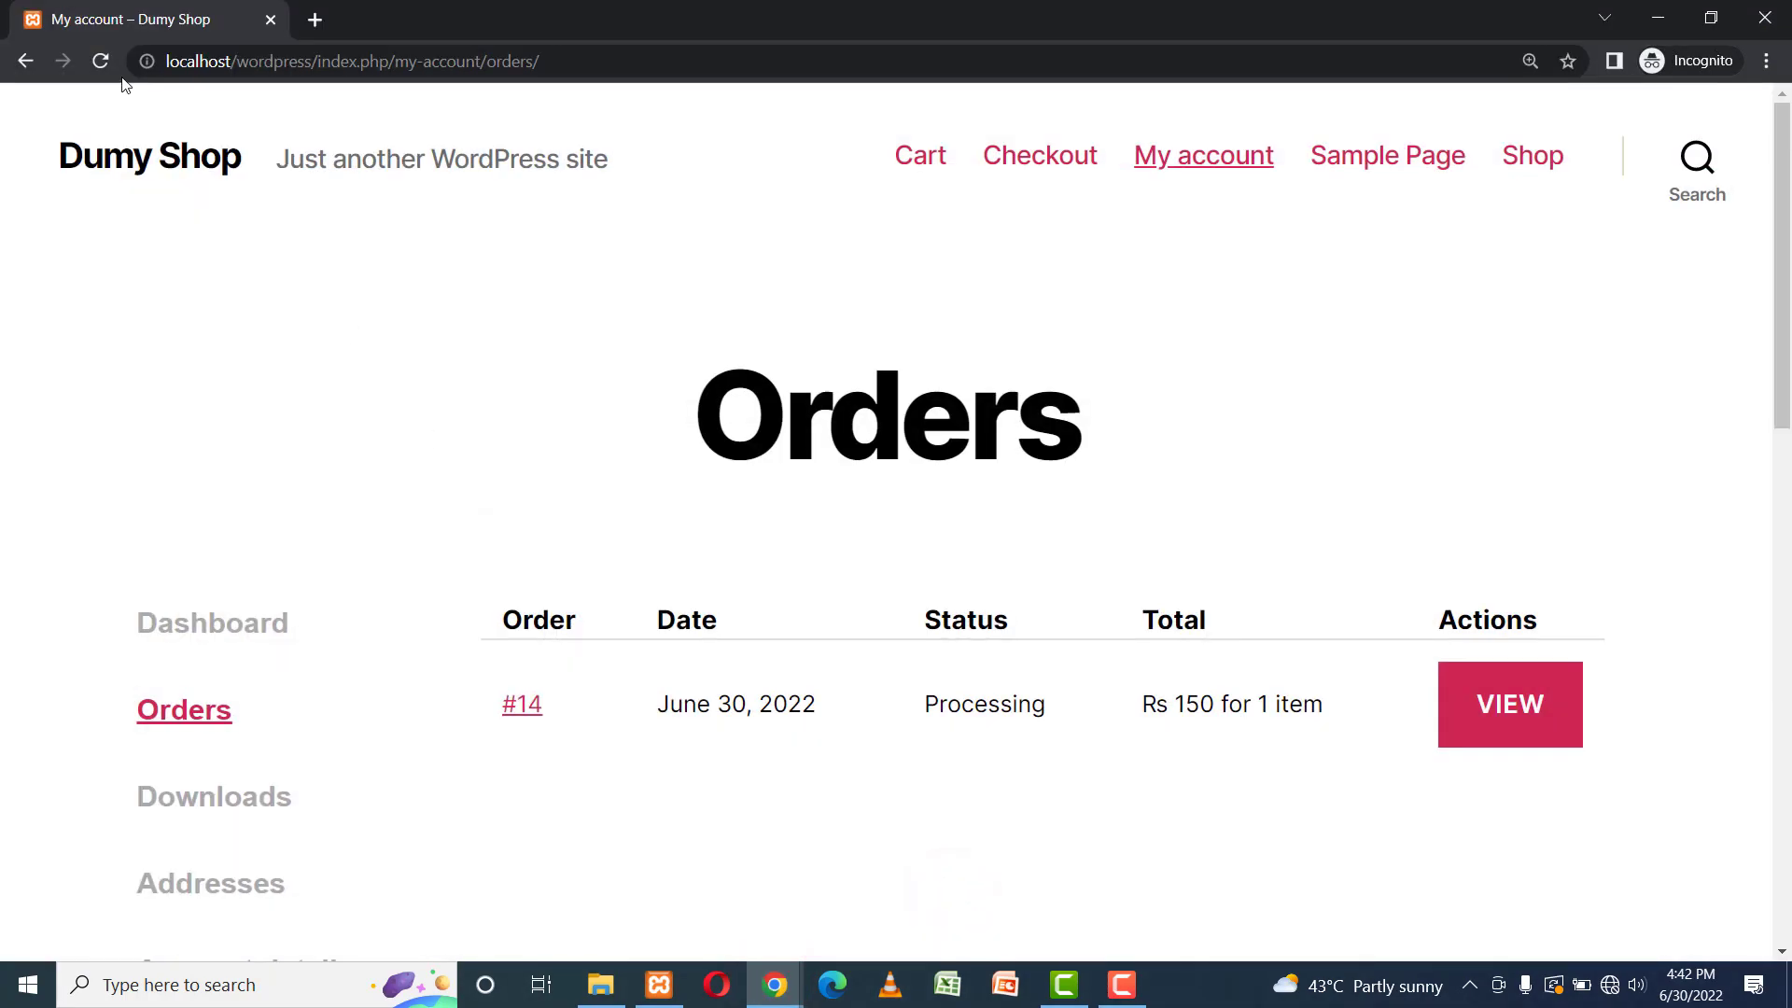
pyautogui.click(100, 60)
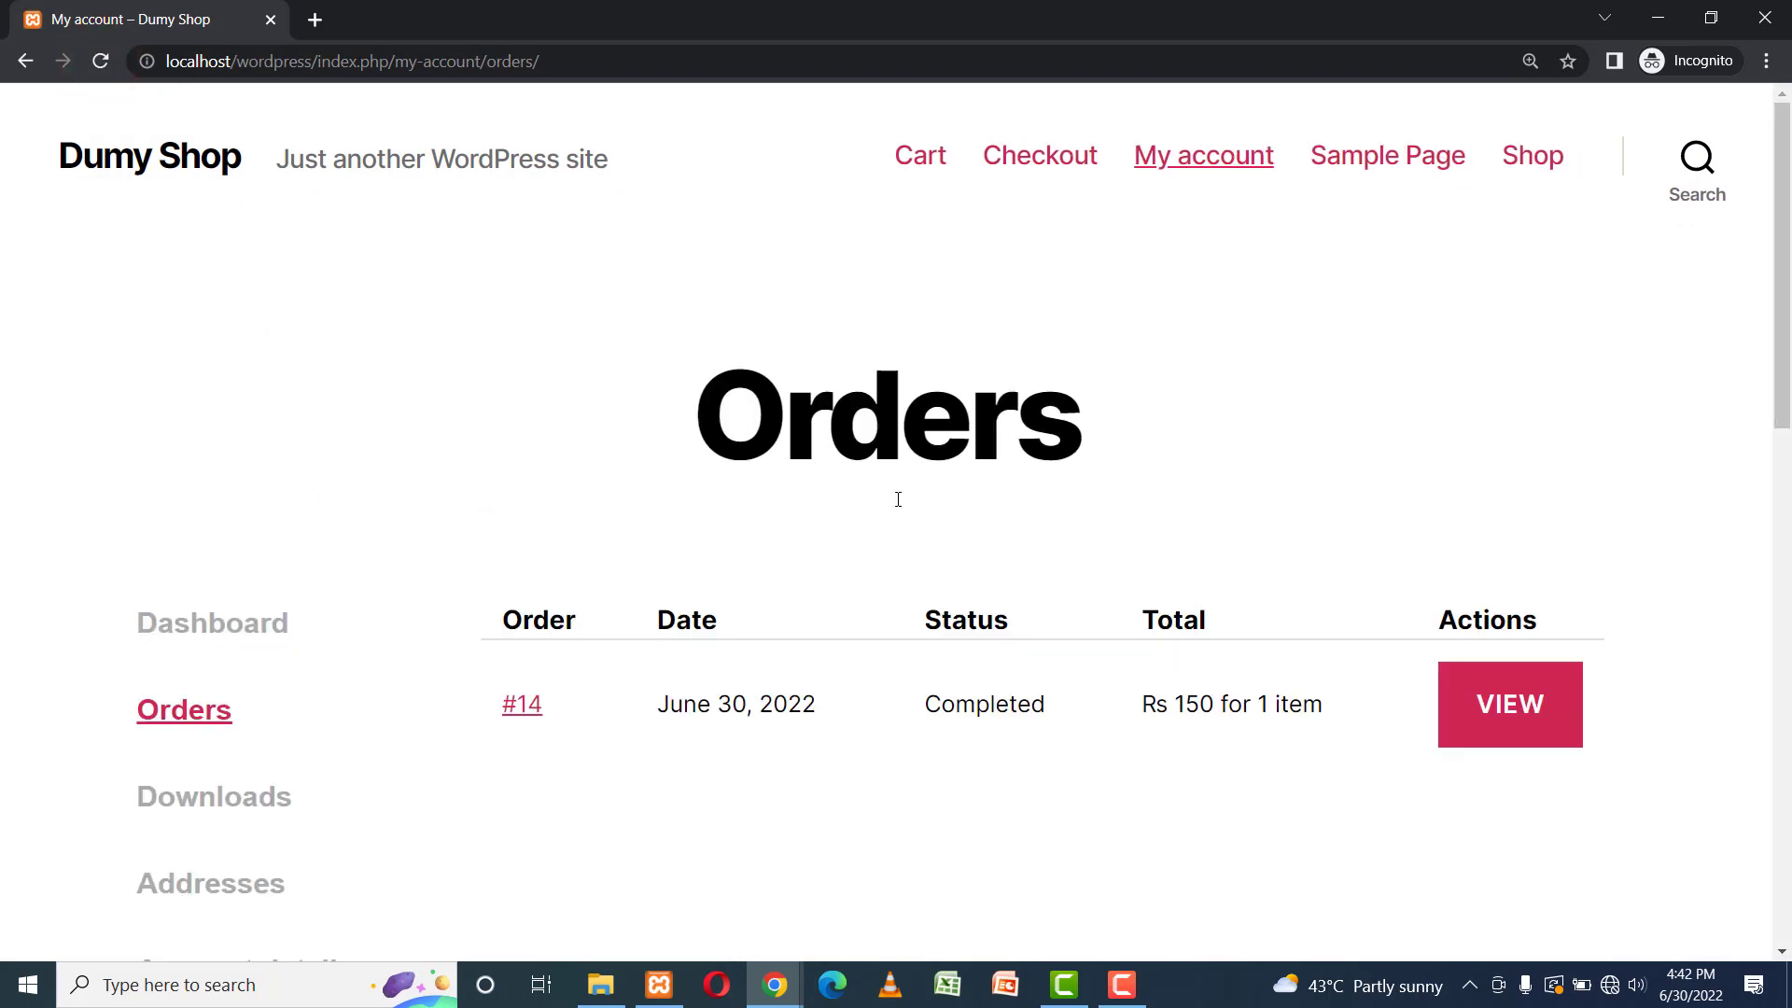
pyautogui.doubleClick(959, 711)
pyautogui.click(1040, 781)
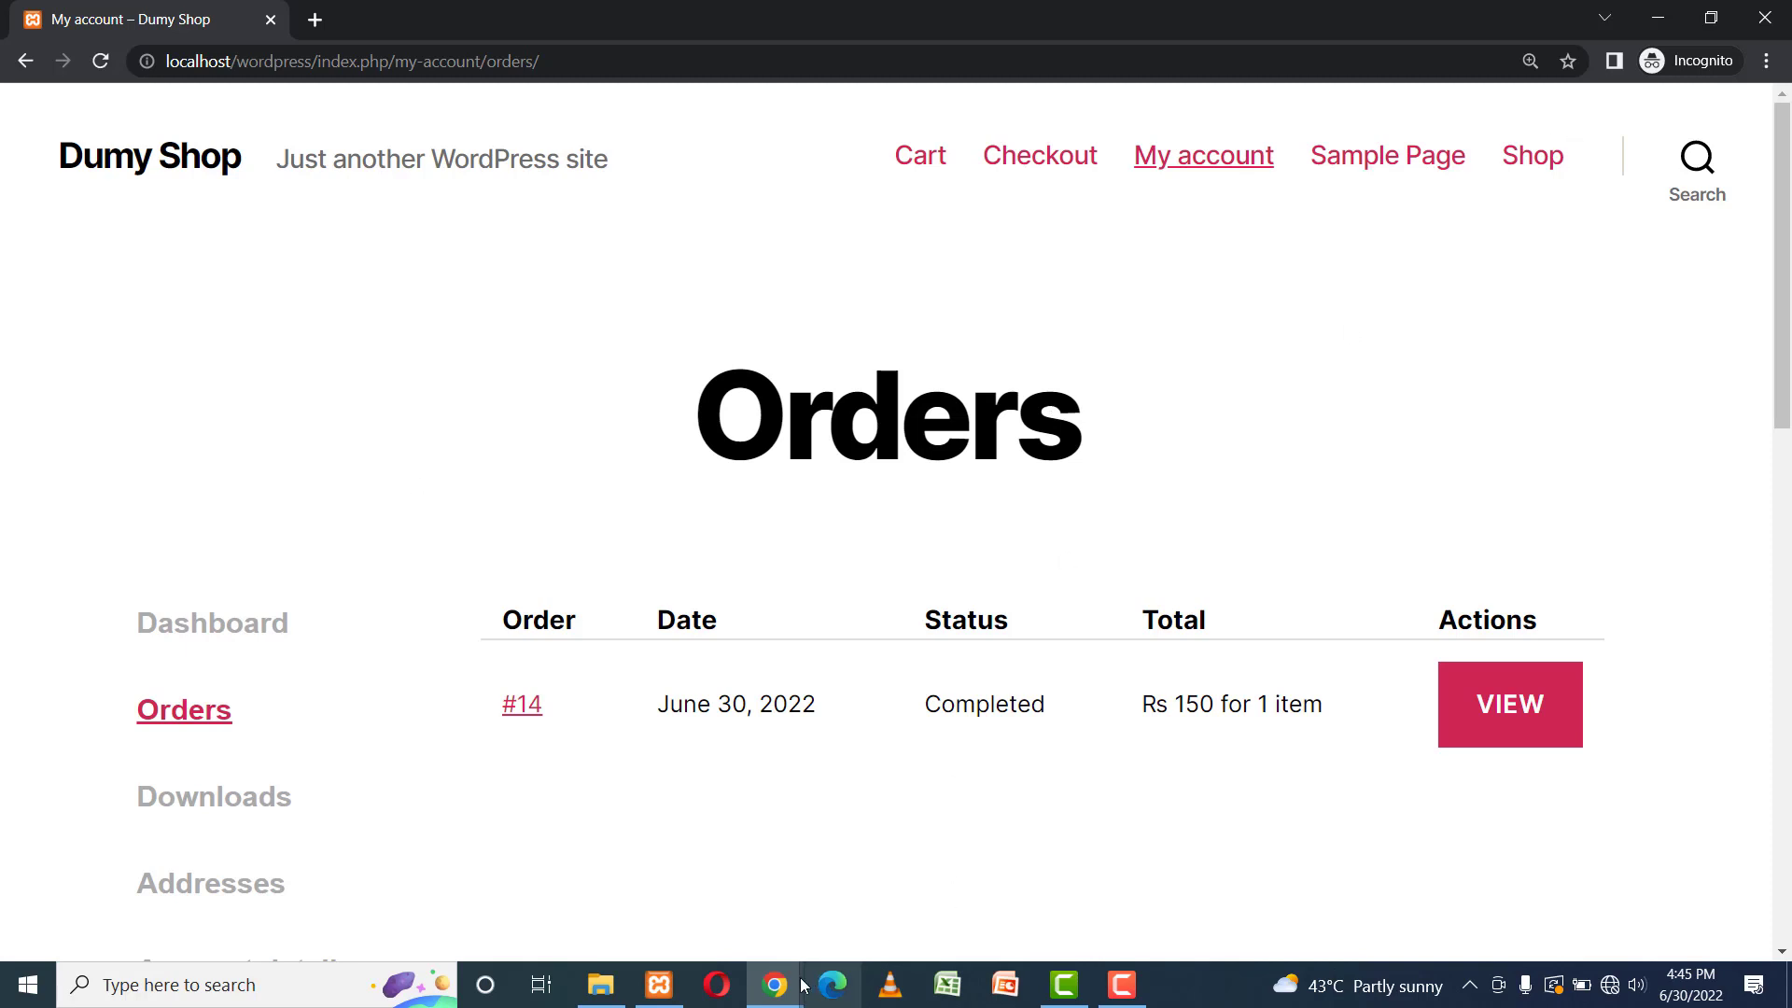
# Bring the 'Orders ‹ Dumy Shop' admin window back, showing order #14 Completed for Rs 150.
pyautogui.moveTo(774, 980)
pyautogui.click(603, 893)
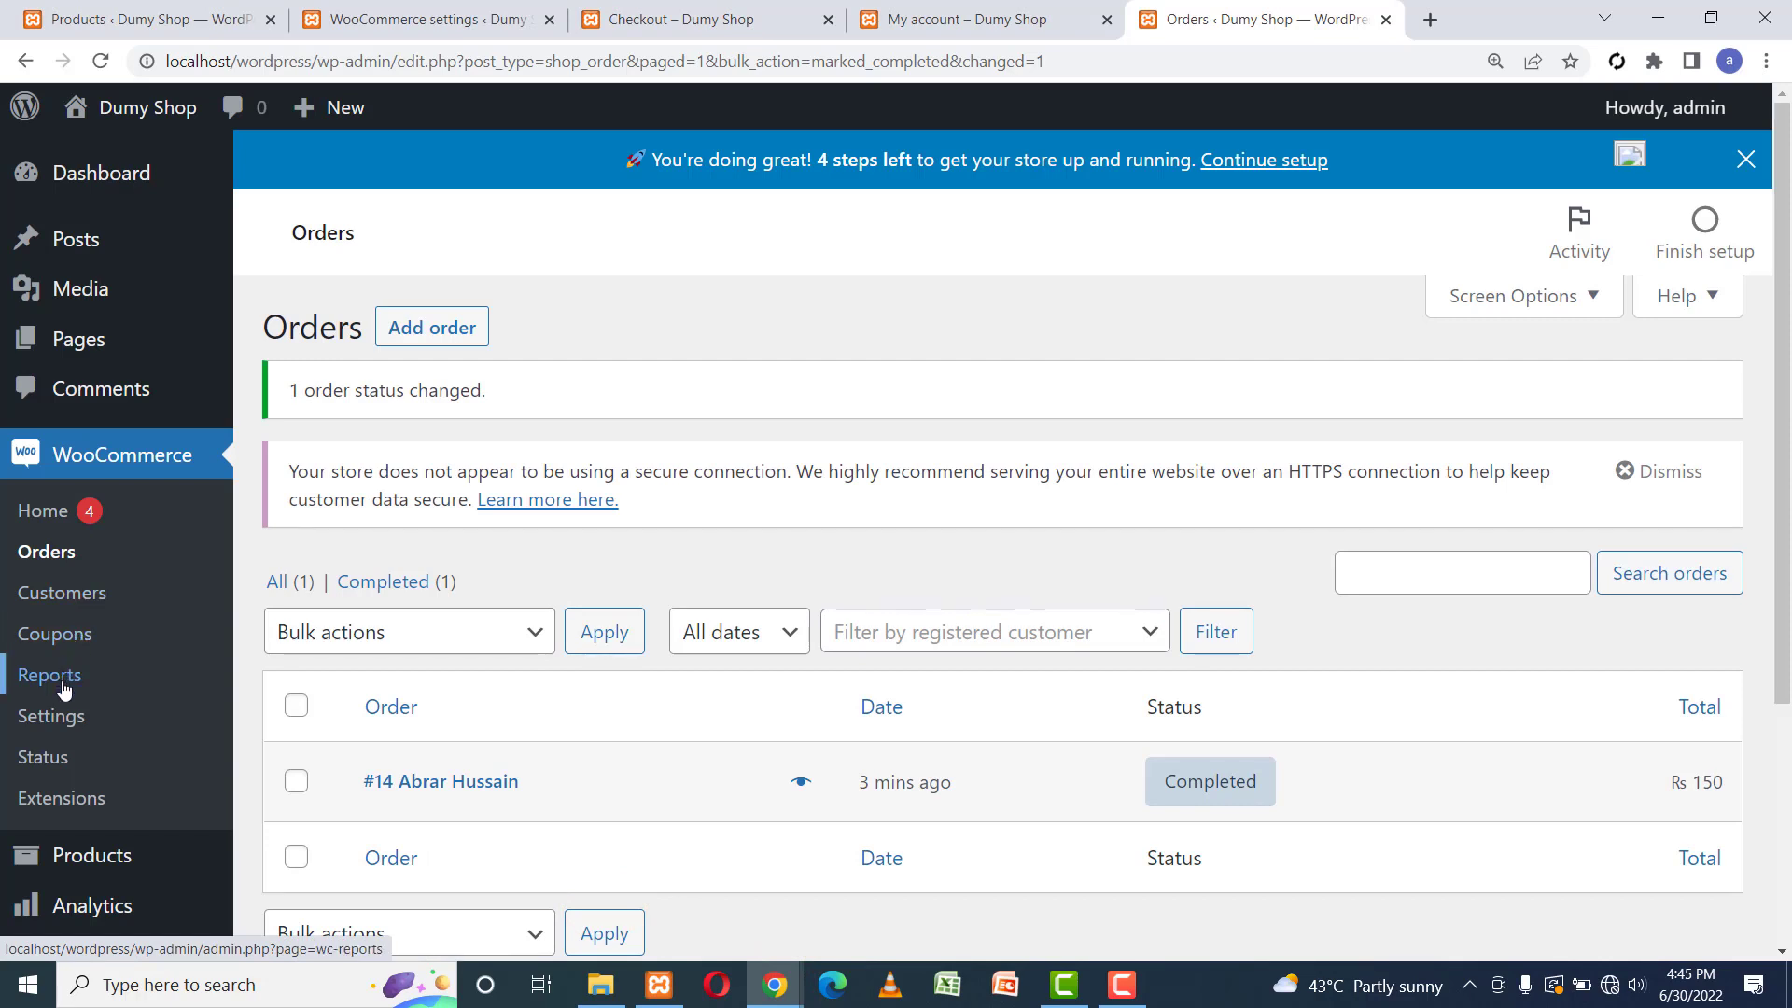
pyautogui.moveTo(110, 904)
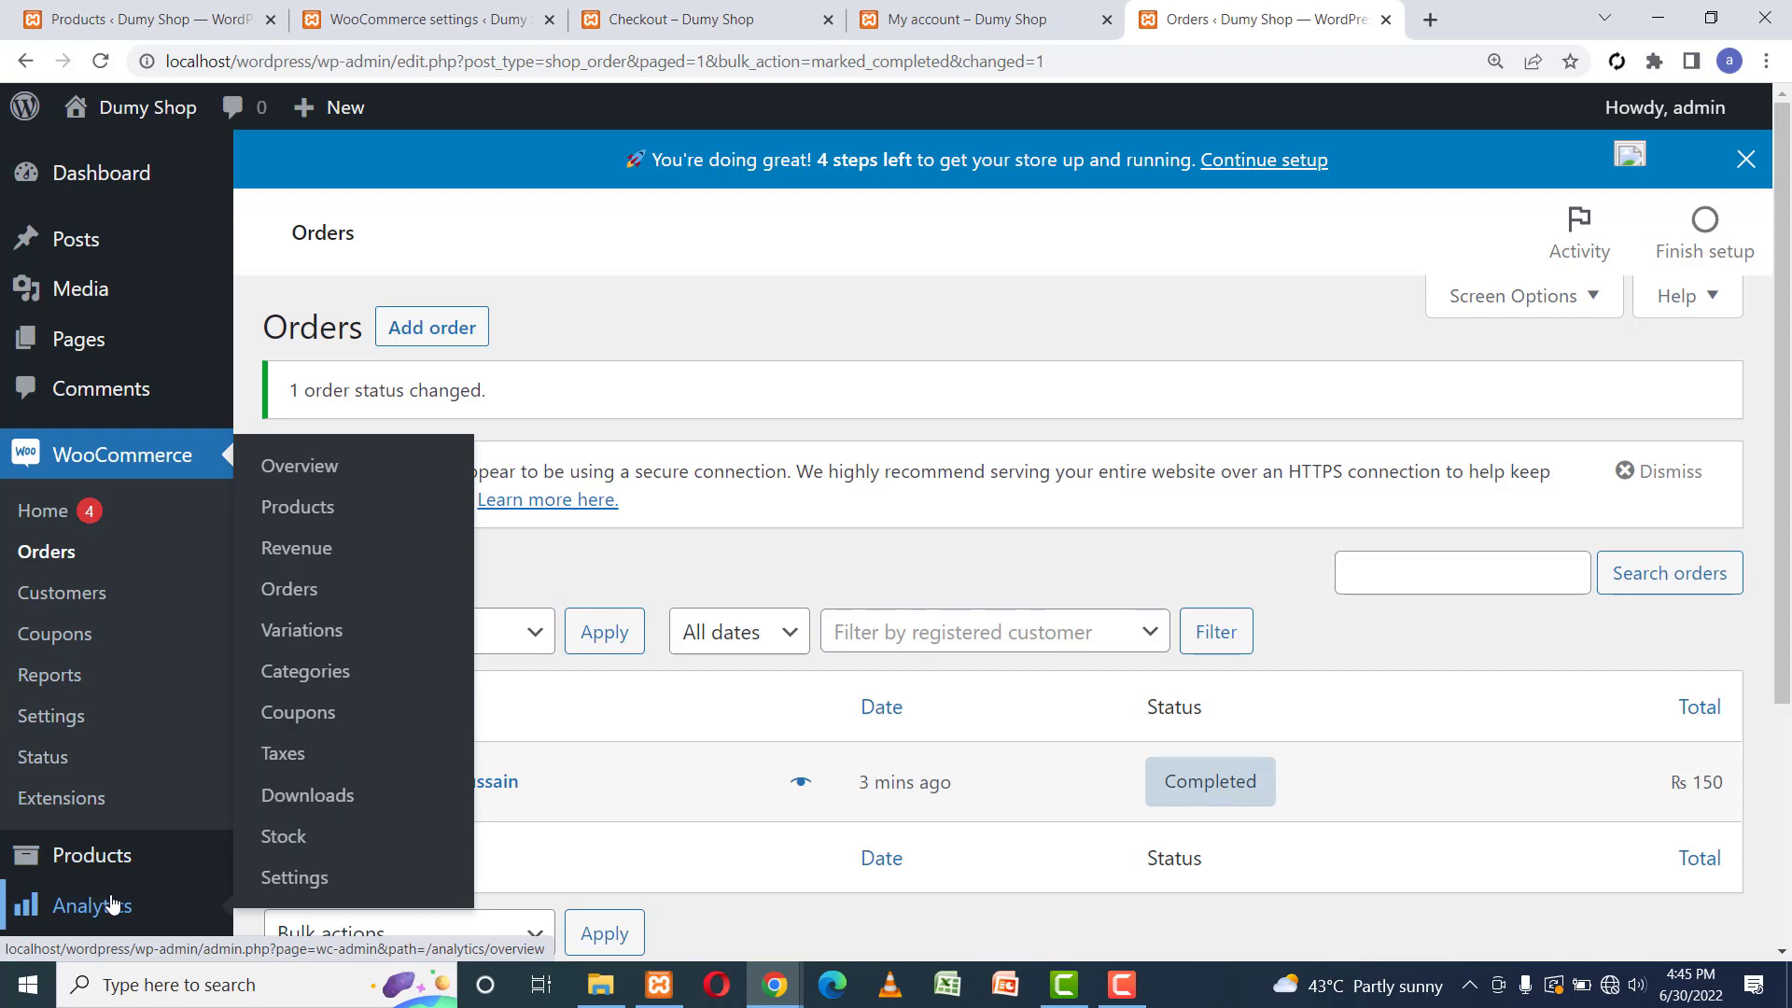